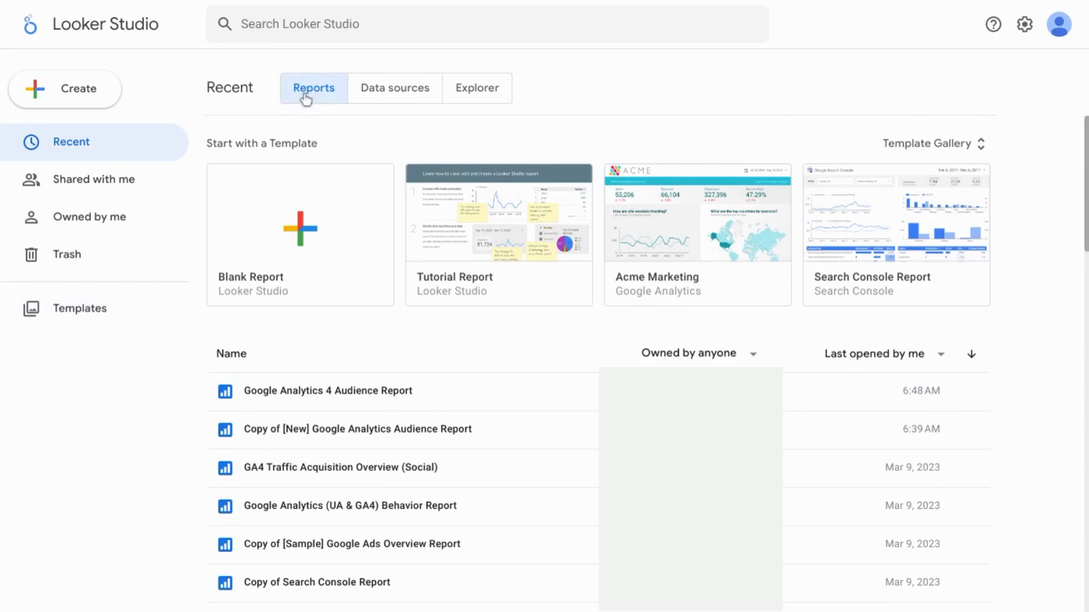
- Review the recent data sources and explorers, and return to the recent reports
{"action": "left_click", "coordinate": [371, 97]}
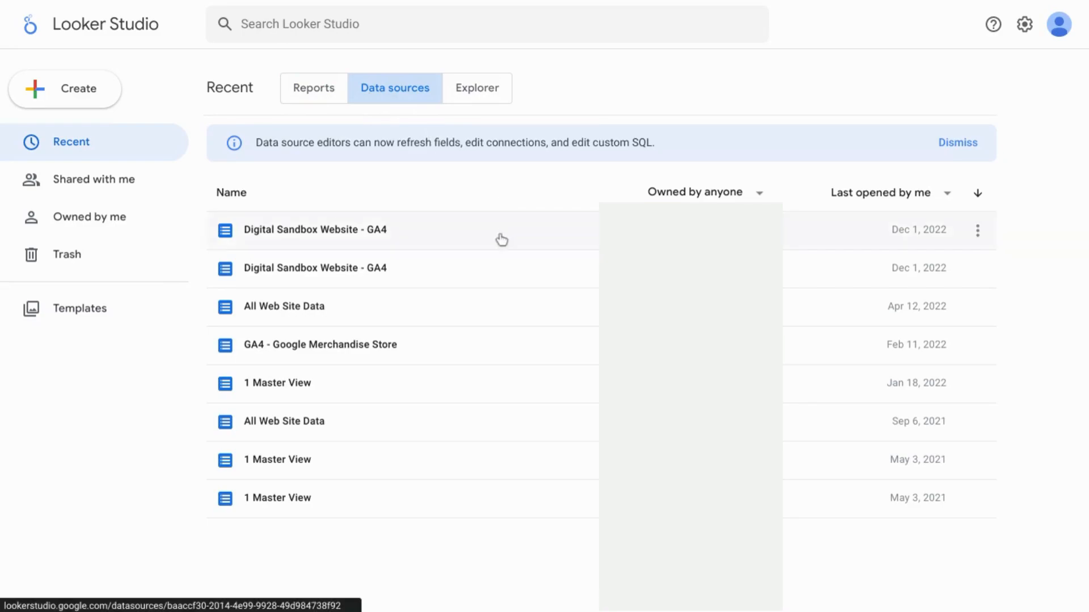
{"action": "left_click", "coordinate": [473, 100]}
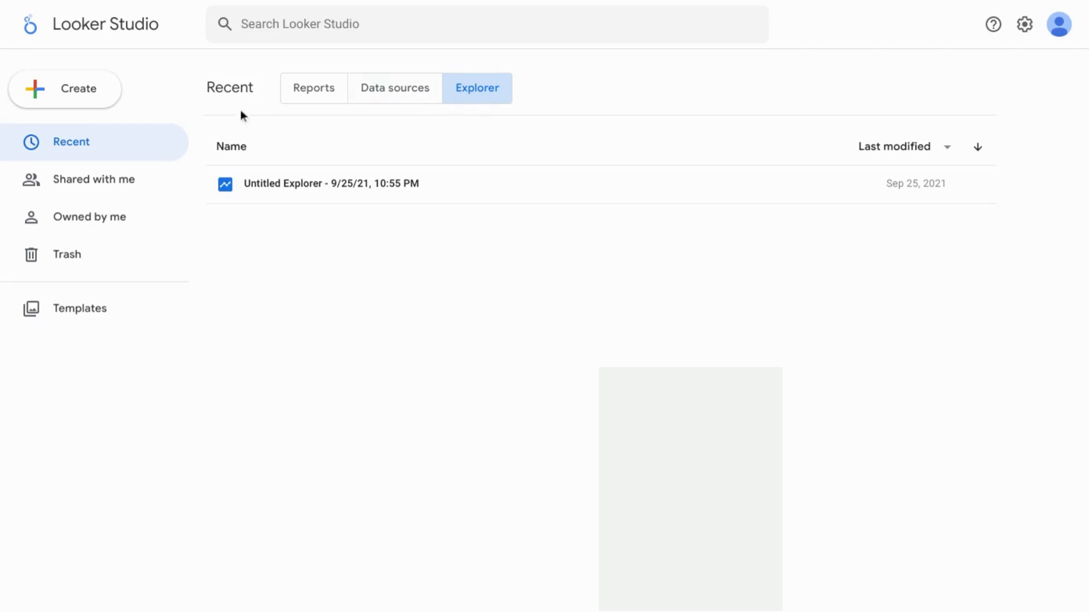
{"action": "left_click", "coordinate": [305, 85]}
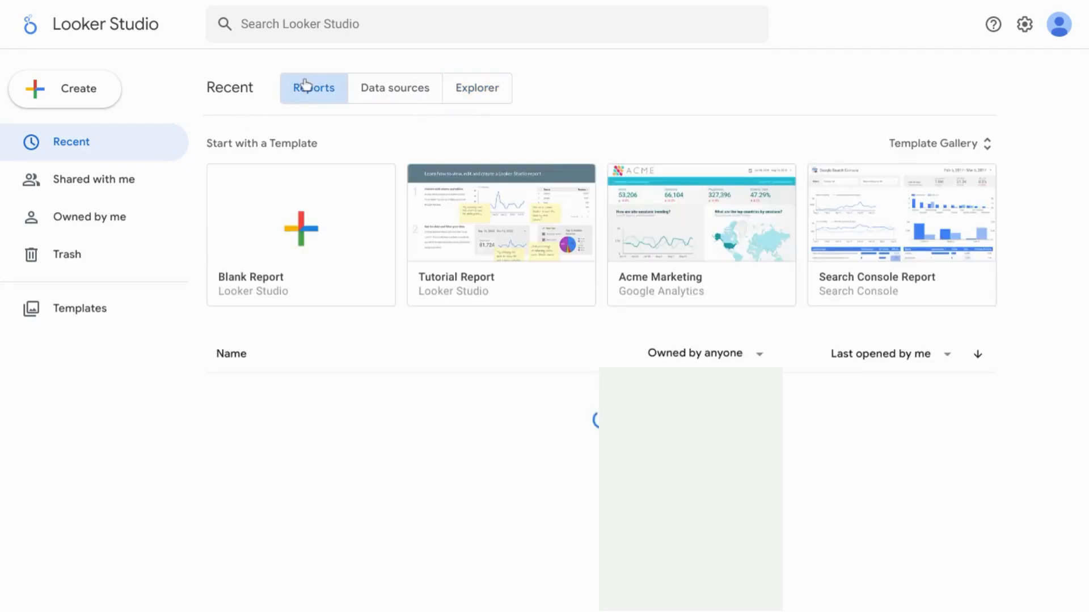
- Search the saved items for "Google Analytics" and dismiss the suggestions
{"action": "left_click", "coordinate": [309, 27]}
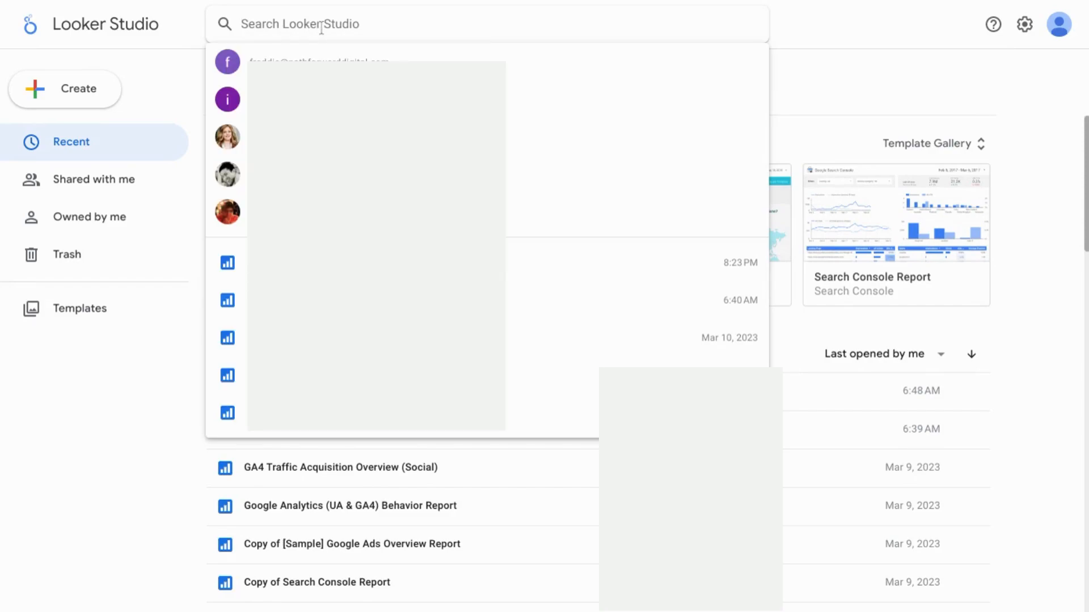
{"action": "type", "text": "Google Analytics"}
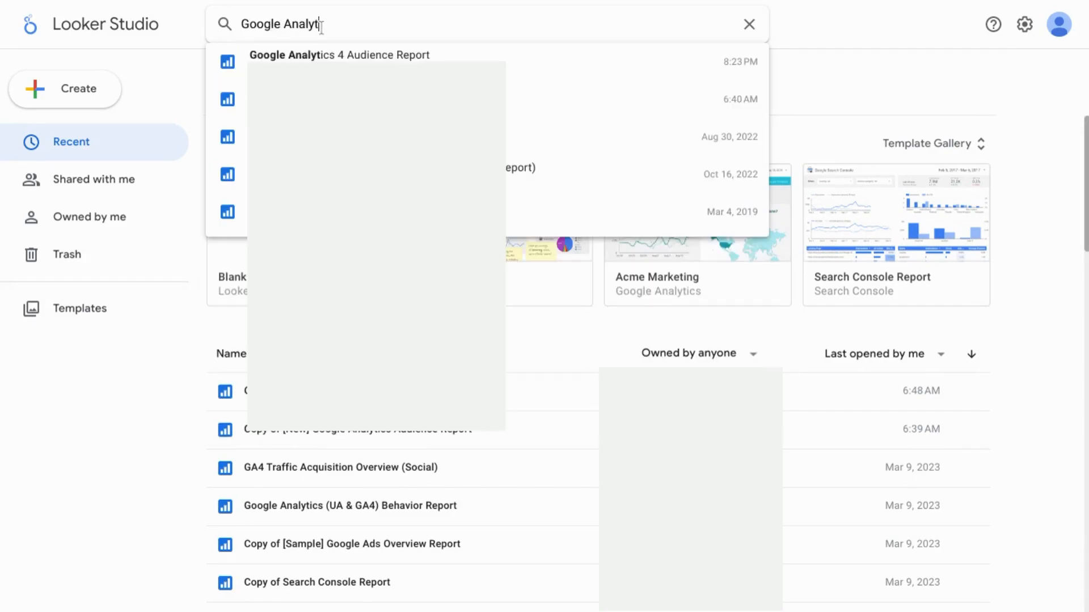
{"action": "left_click", "coordinate": [835, 56]}
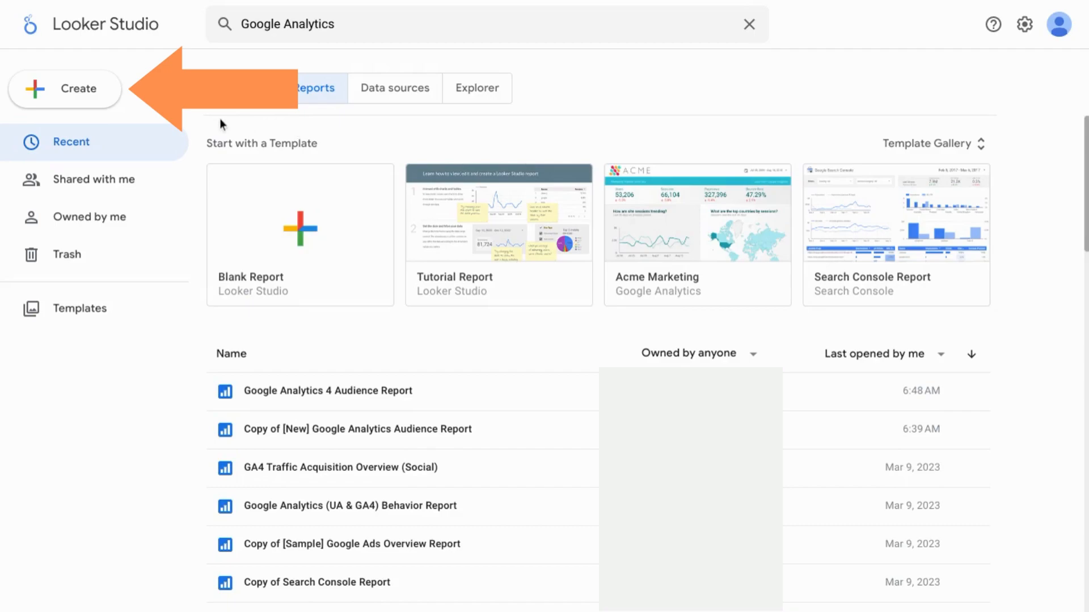
- Create a new report and browse the Google and partner connectors available for its data
{"action": "left_click", "coordinate": [67, 92]}
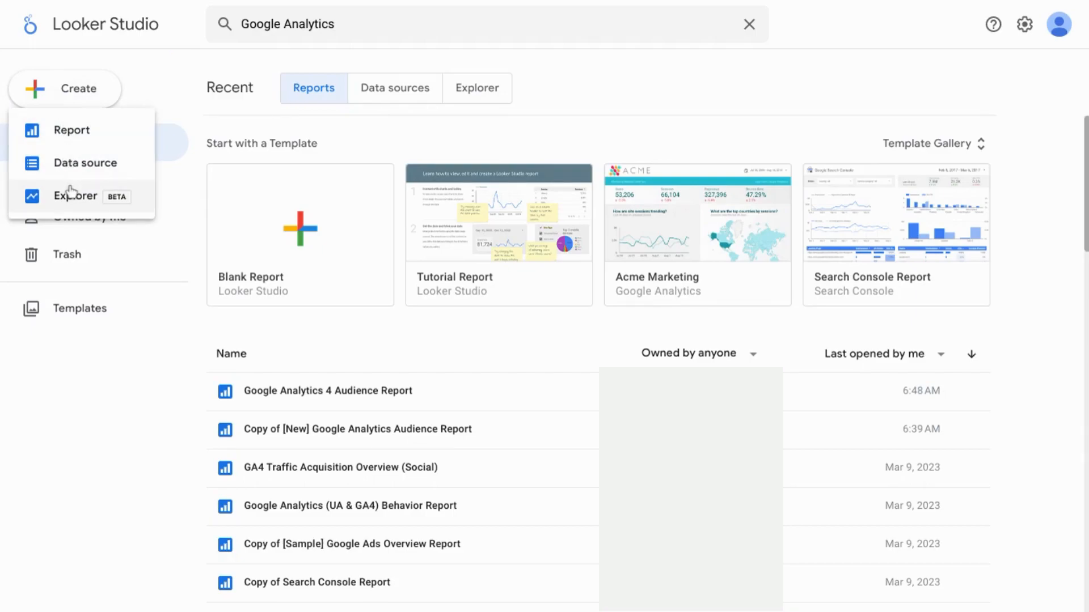
{"action": "left_click", "coordinate": [69, 139]}
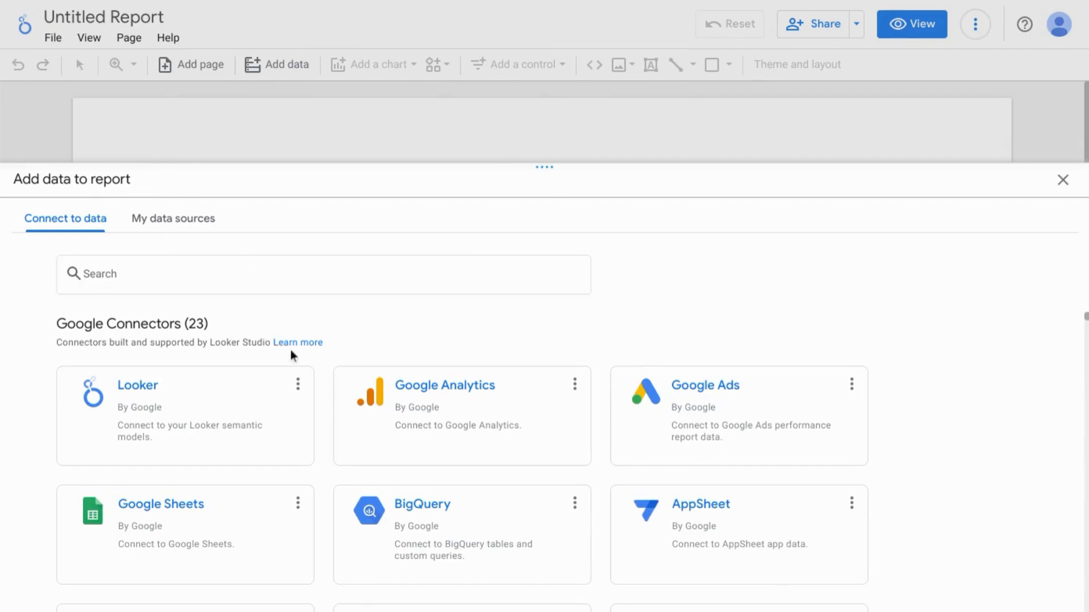
{"action": "scroll", "coordinate": [331, 412], "scroll_direction": "down", "scroll_amount": 7}
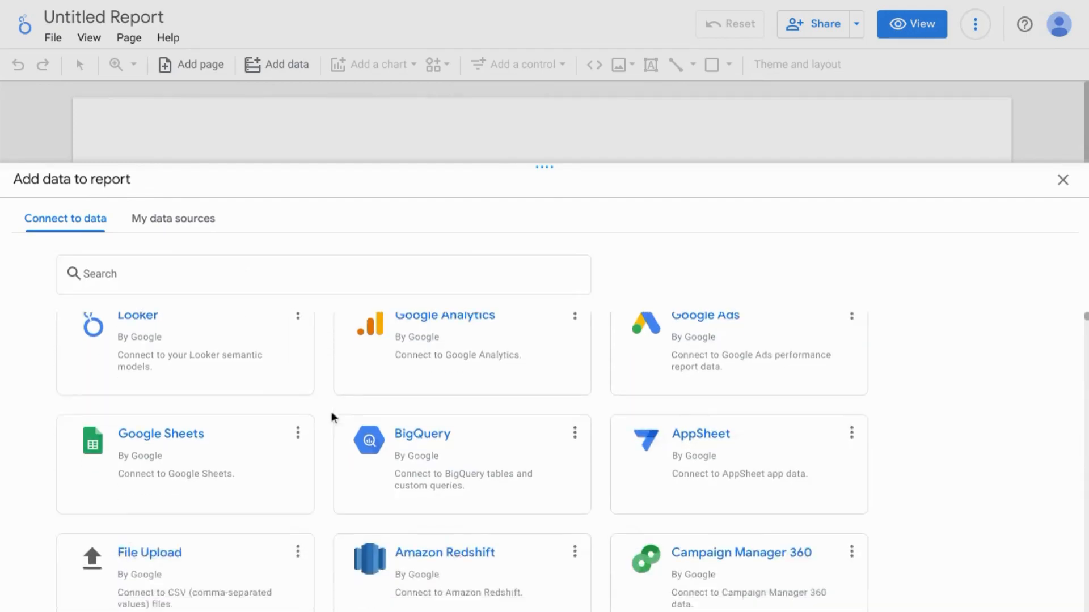
{"action": "scroll", "coordinate": [331, 413], "scroll_direction": "down", "scroll_amount": 8}
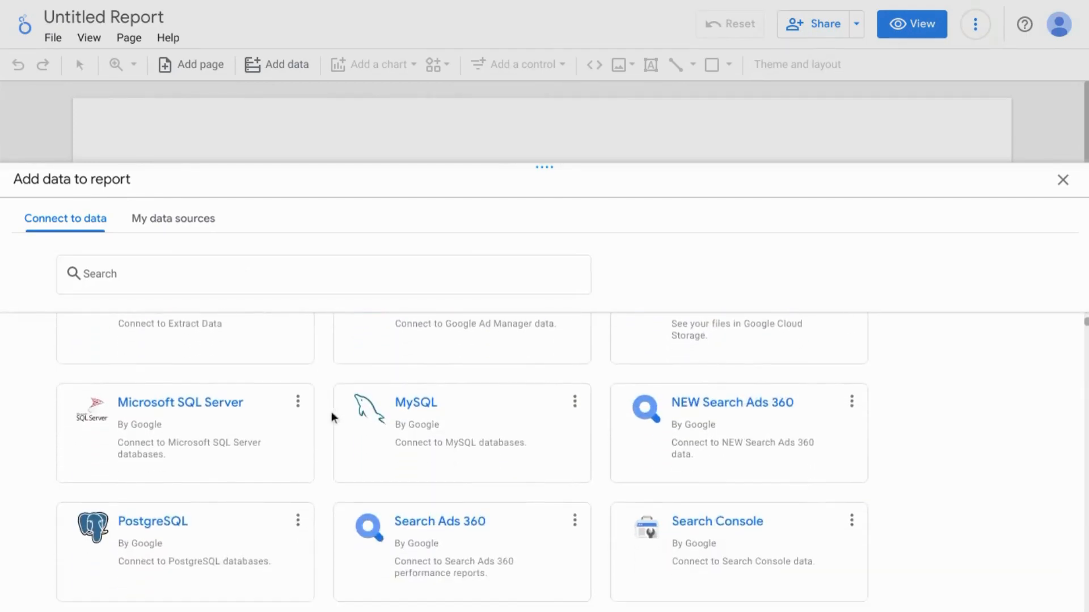
{"action": "scroll", "coordinate": [331, 413], "scroll_direction": "down", "scroll_amount": 15}
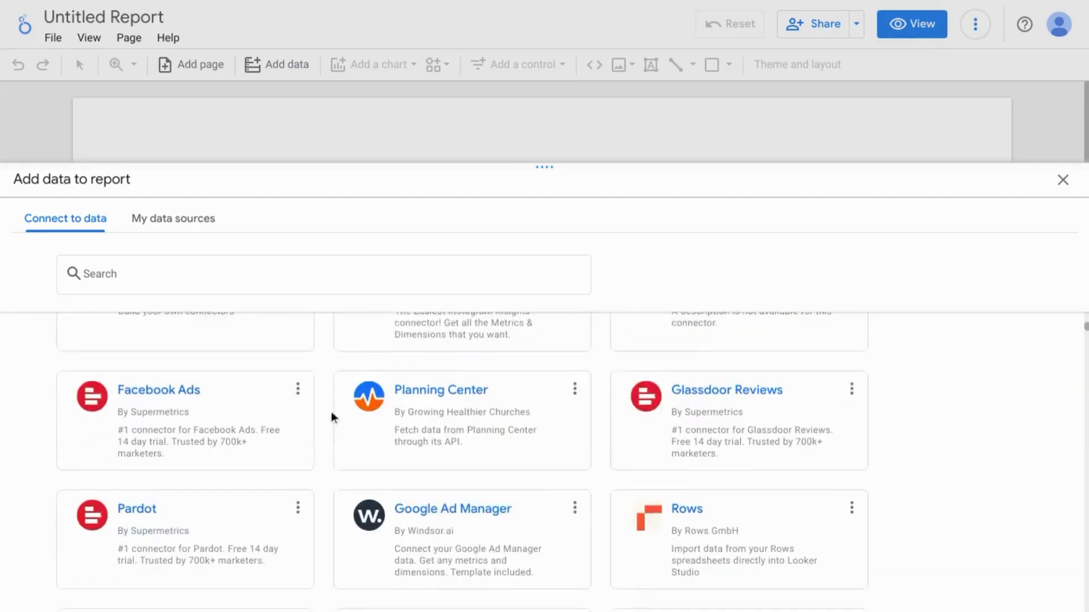
{"action": "scroll", "coordinate": [331, 412], "scroll_direction": "up", "scroll_amount": 20}
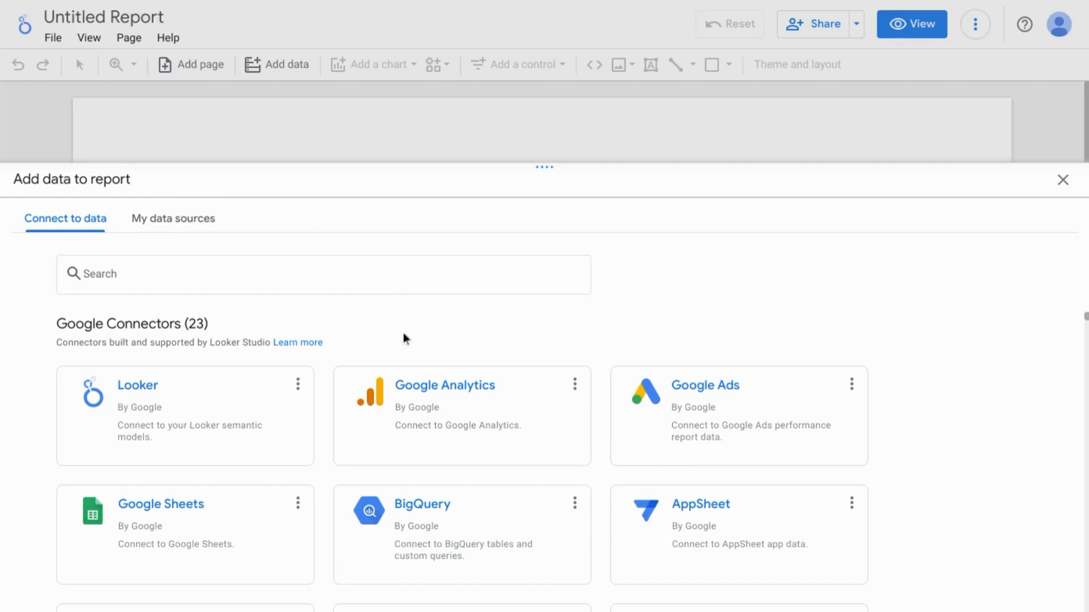
- Add the Digital Sandbox Website - GA4 property from the Digital Learning Sandbox account to the report through the Google Analytics connector
{"action": "left_click", "coordinate": [435, 415]}
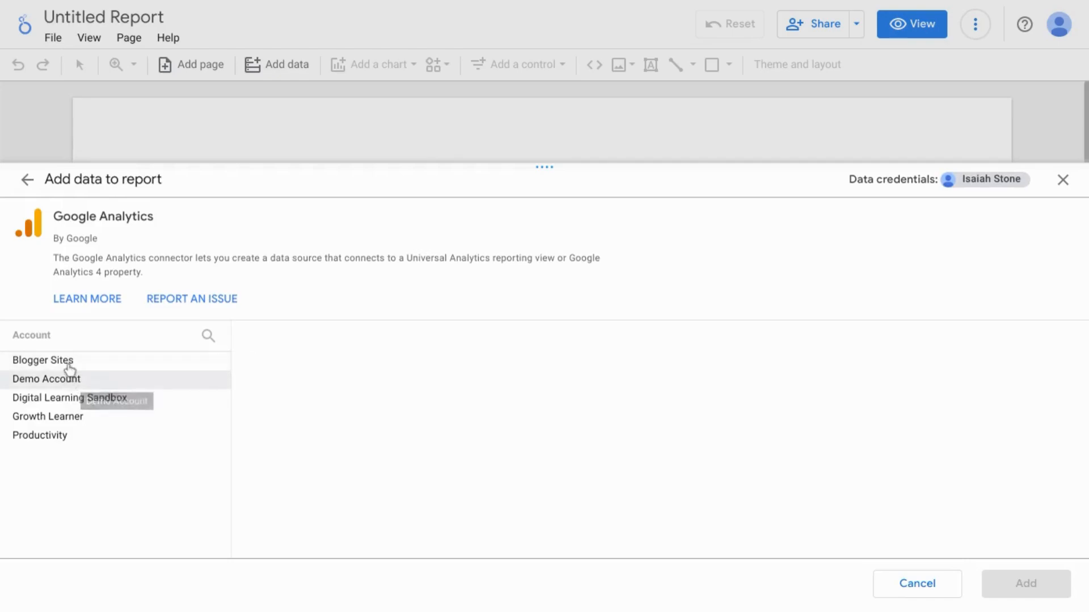
{"action": "left_click", "coordinate": [71, 404]}
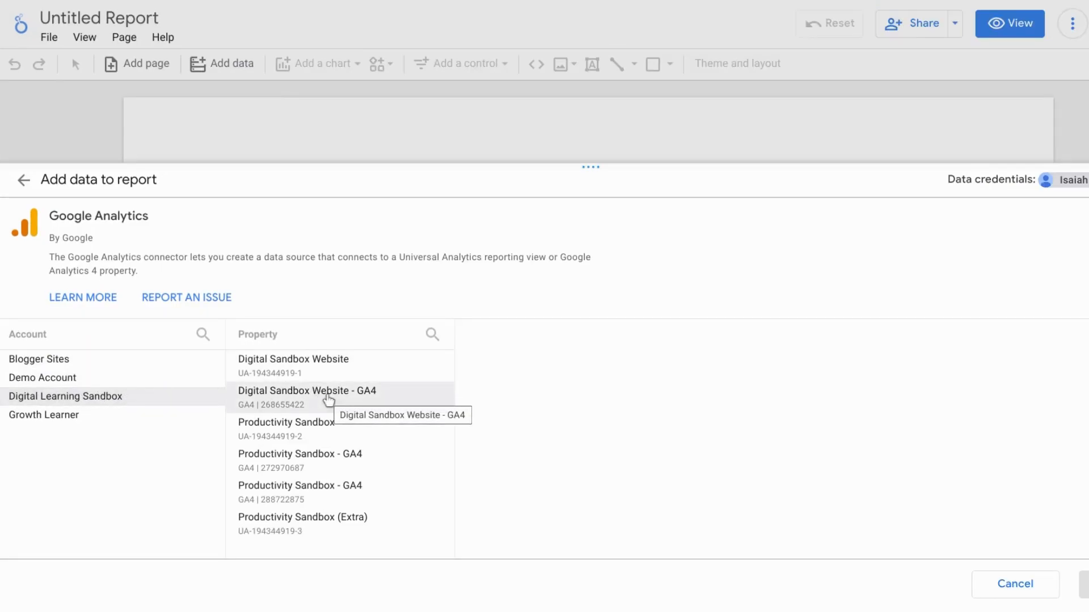
{"action": "left_click", "coordinate": [328, 400]}
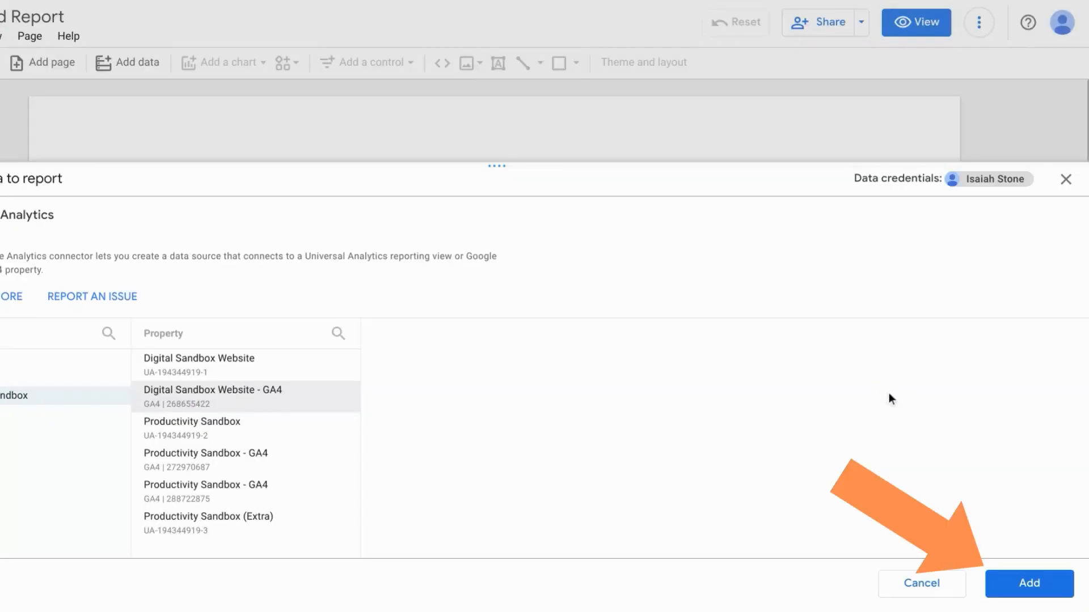
{"action": "left_click", "coordinate": [1017, 582]}
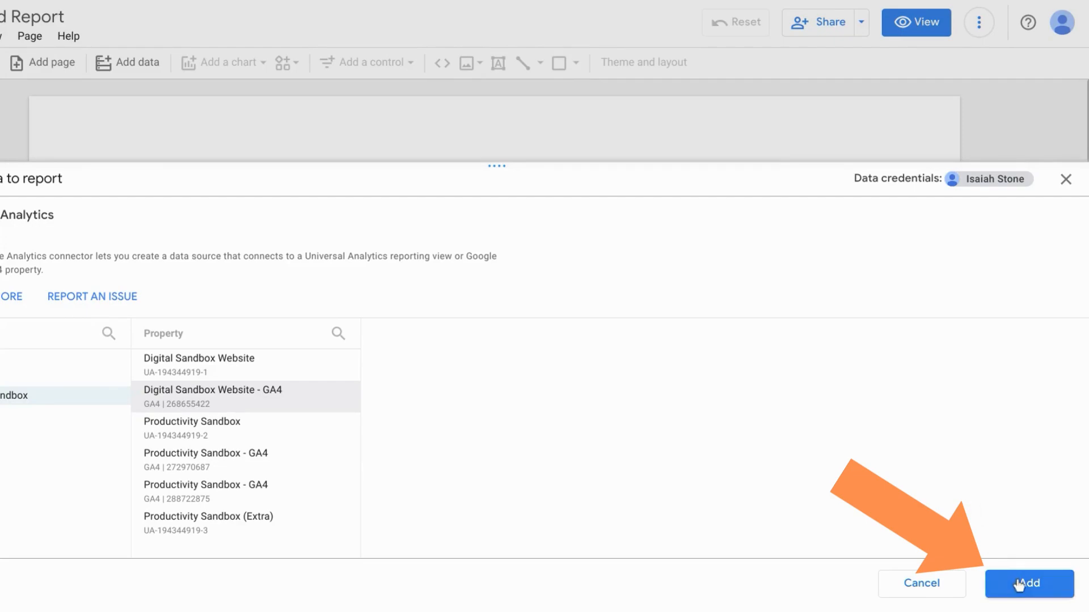
{"action": "left_click", "coordinate": [1019, 586]}
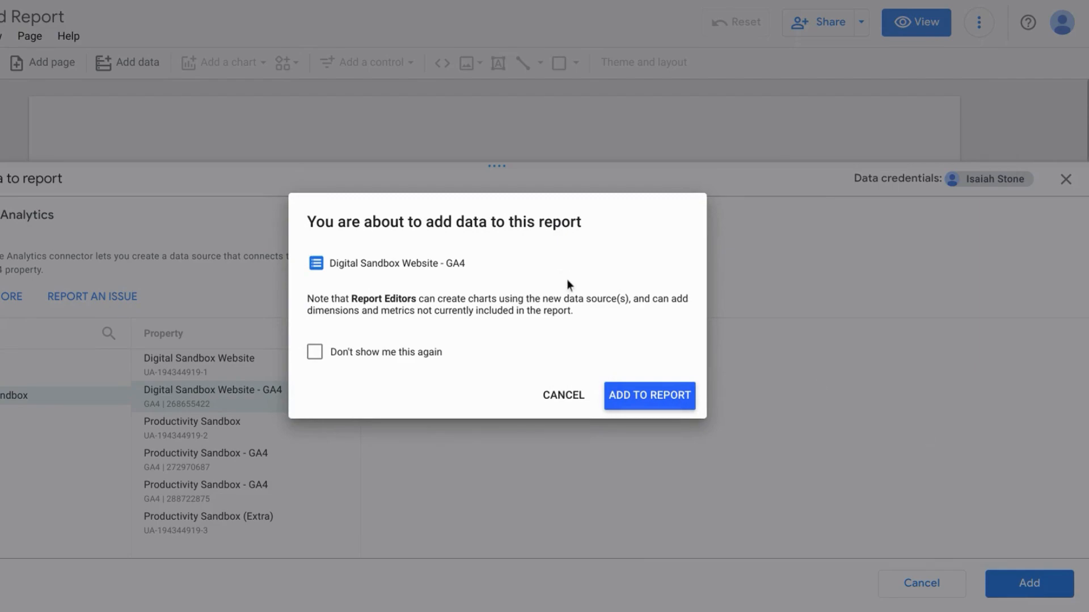
{"action": "left_click", "coordinate": [632, 401]}
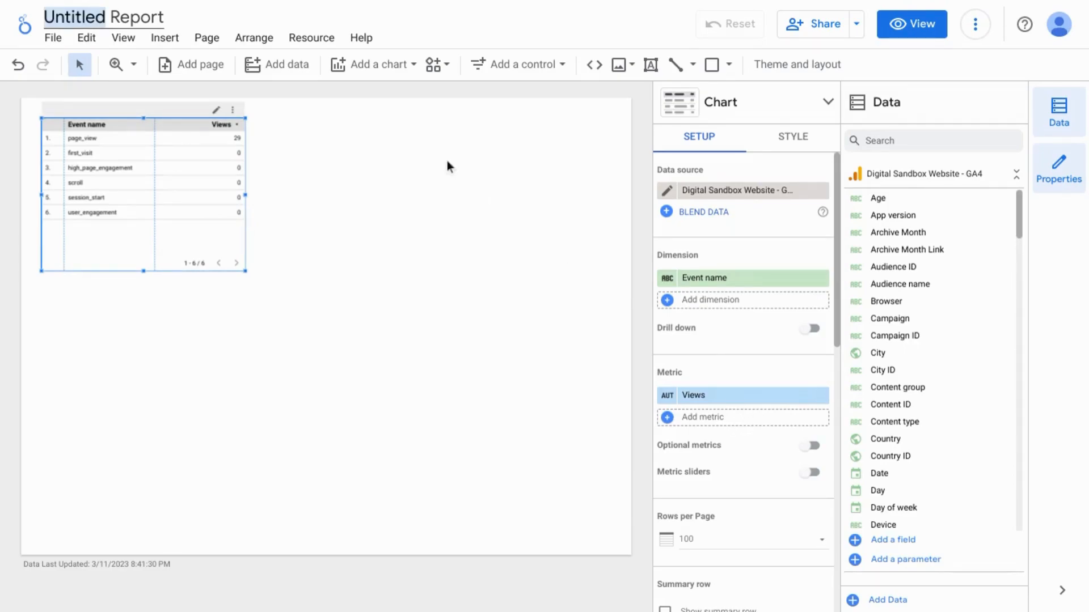
- Rename the report as Sample Report
{"action": "type", "text": "Sample"}
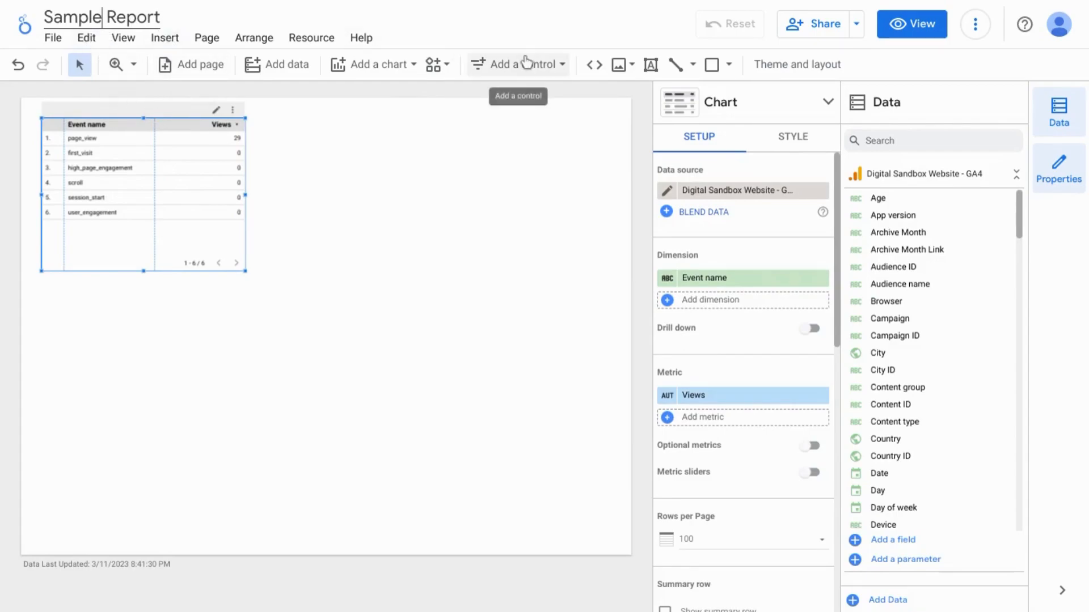
{"action": "key", "text": "Return"}
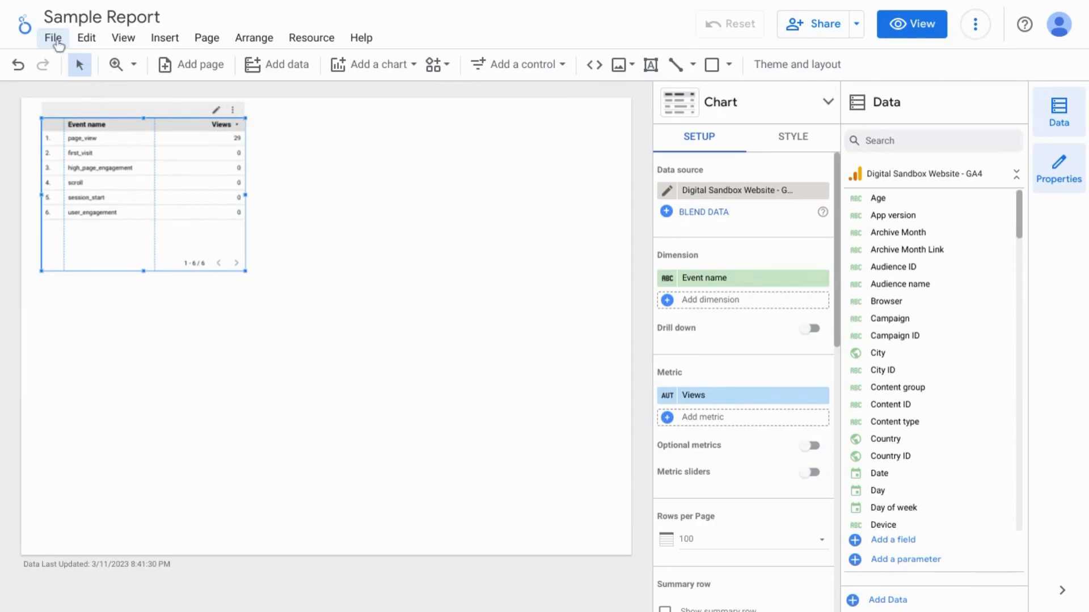
{"action": "left_click", "coordinate": [53, 38]}
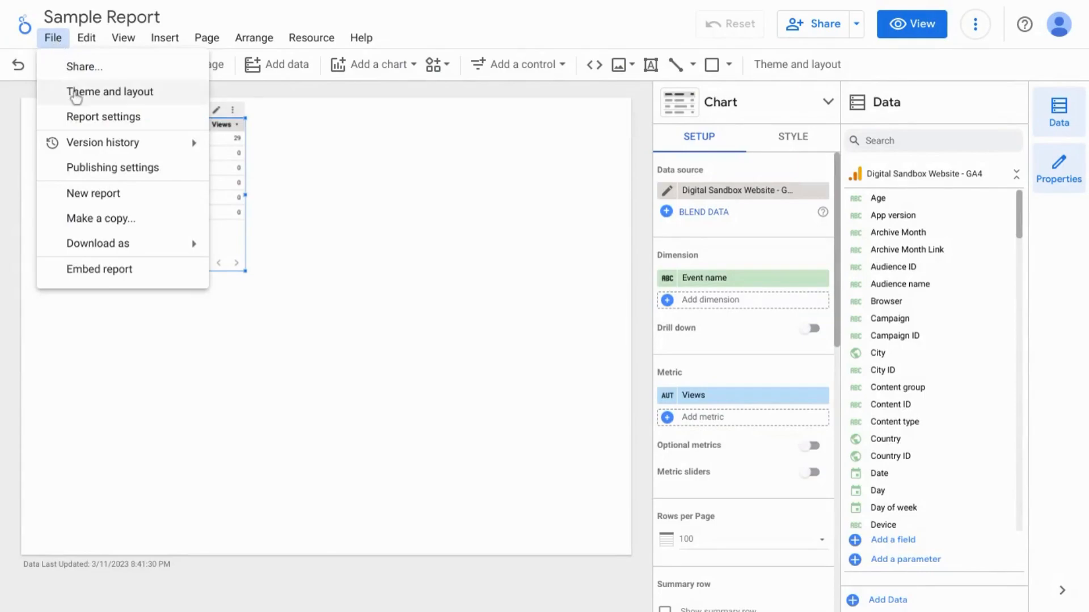
{"action": "mouse_move", "coordinate": [89, 144]}
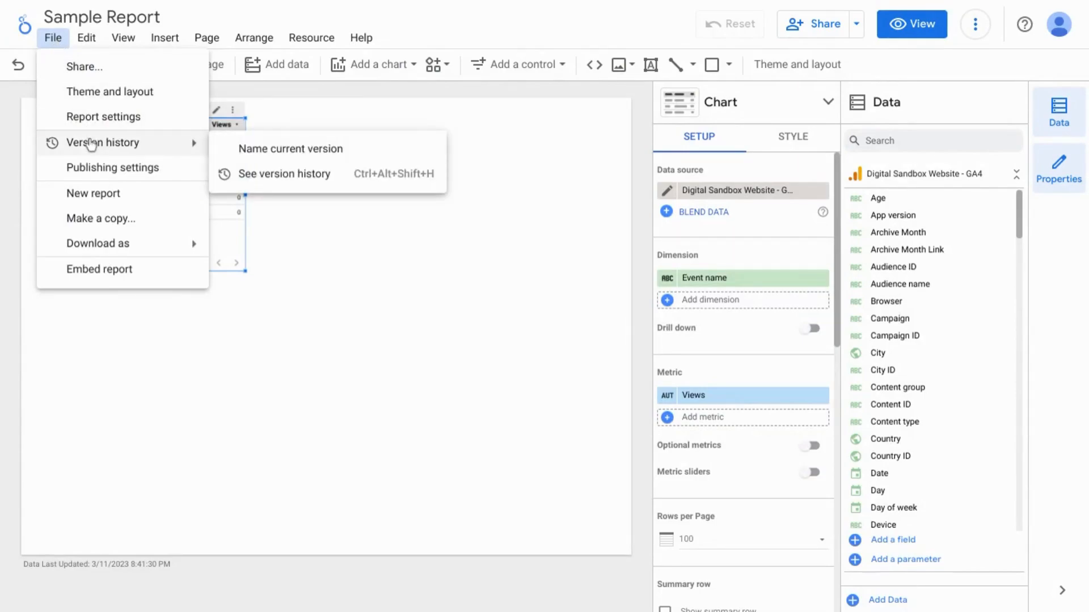
{"action": "mouse_move", "coordinate": [110, 251]}
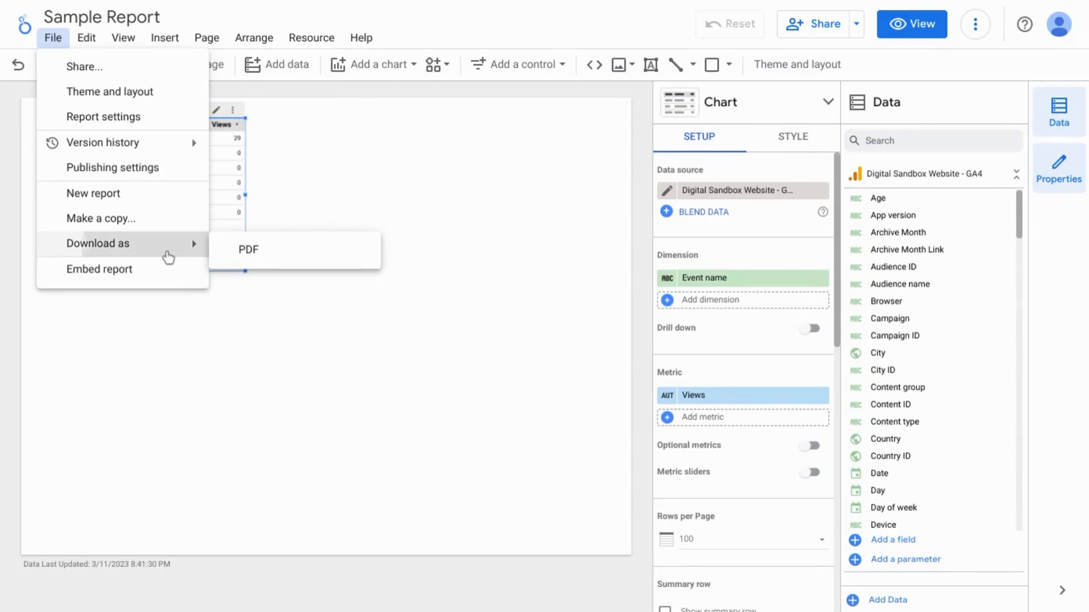
{"action": "left_click", "coordinate": [206, 40]}
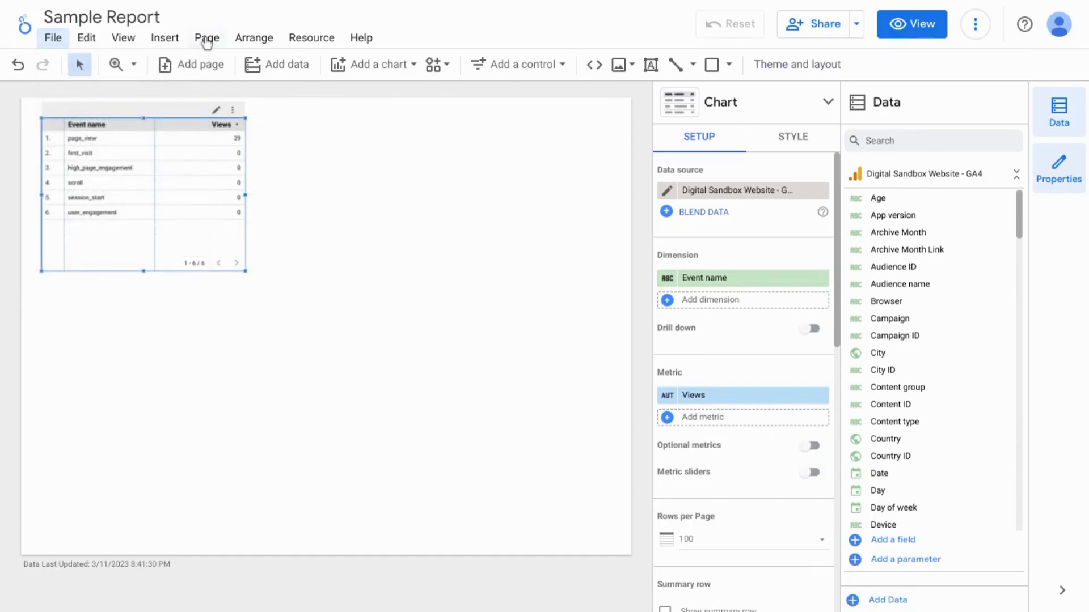
- Open the current page settings and review their setup and style options
{"action": "left_click", "coordinate": [206, 40]}
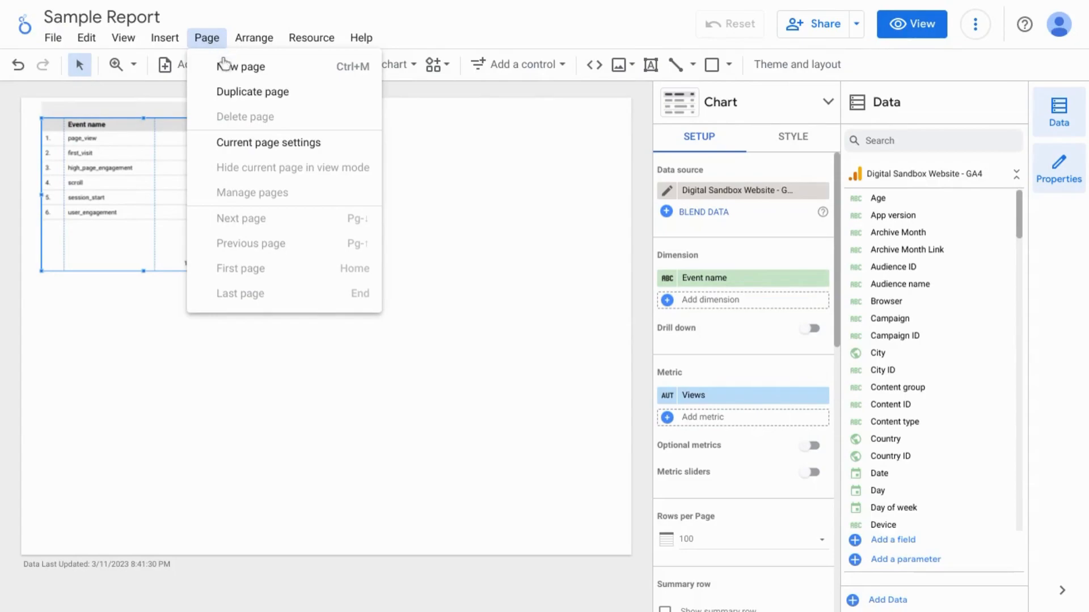
{"action": "left_click", "coordinate": [253, 143]}
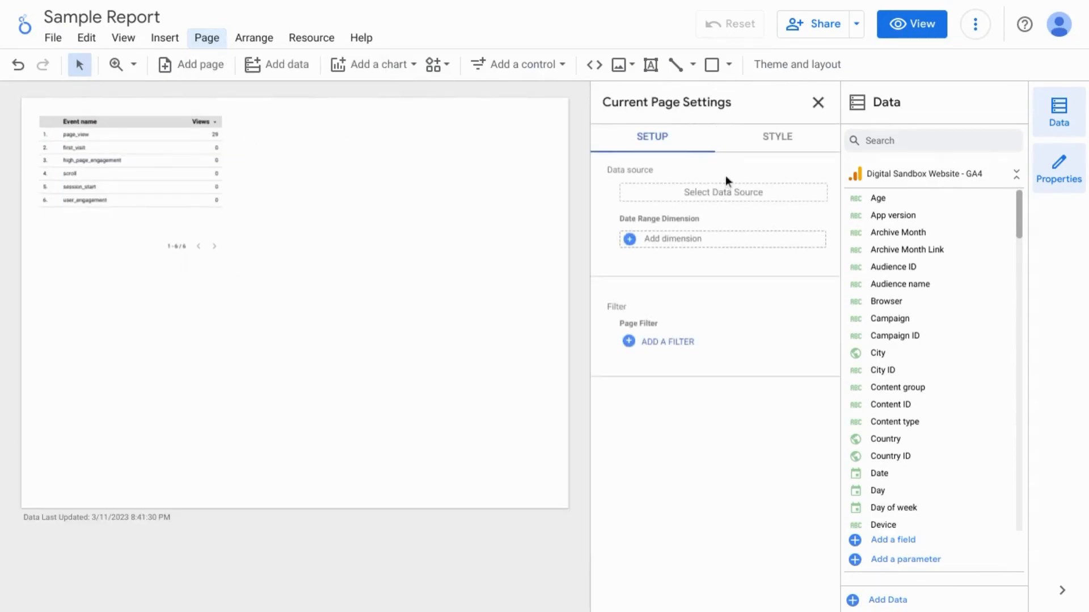
{"action": "left_click", "coordinate": [775, 140]}
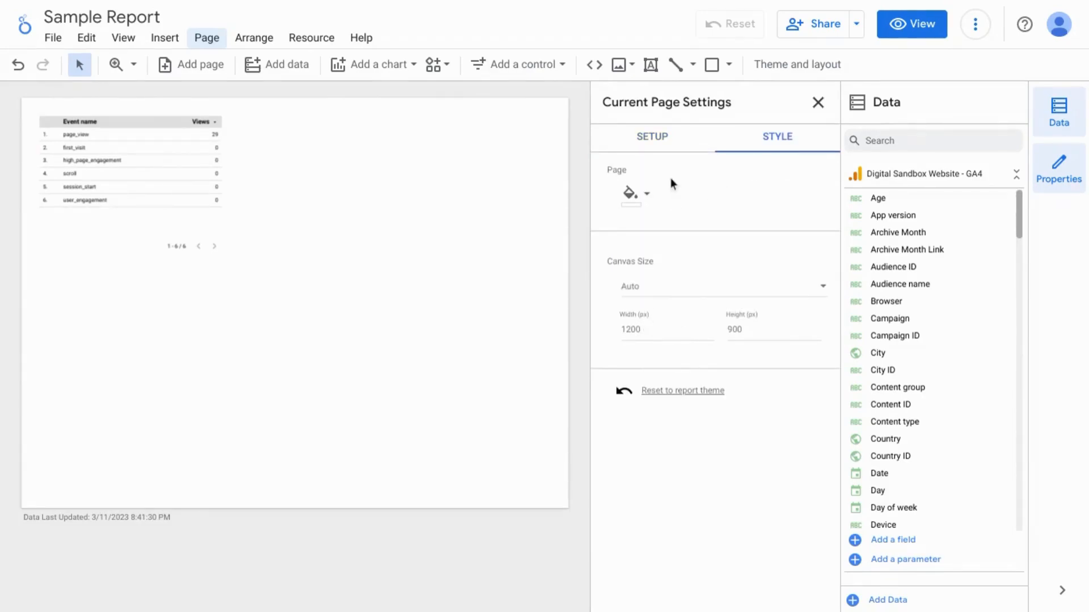
{"action": "left_click", "coordinate": [663, 140]}
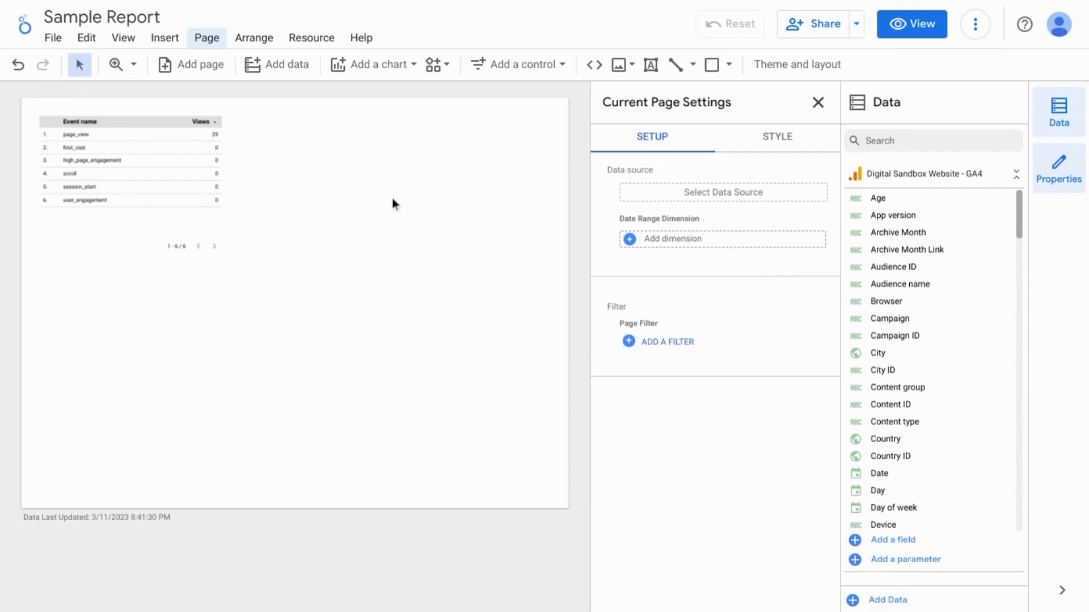
- Select the event name table and examine its arranging options and the report's resource management options
{"action": "left_click", "coordinate": [250, 41]}
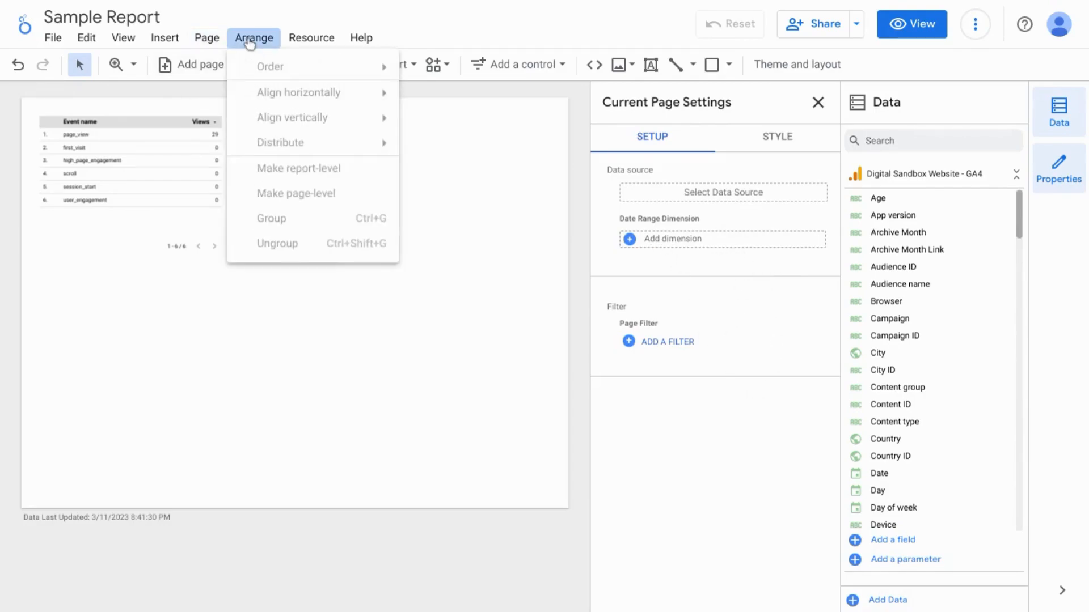
{"action": "left_click", "coordinate": [146, 157]}
{"action": "left_click", "coordinate": [163, 131]}
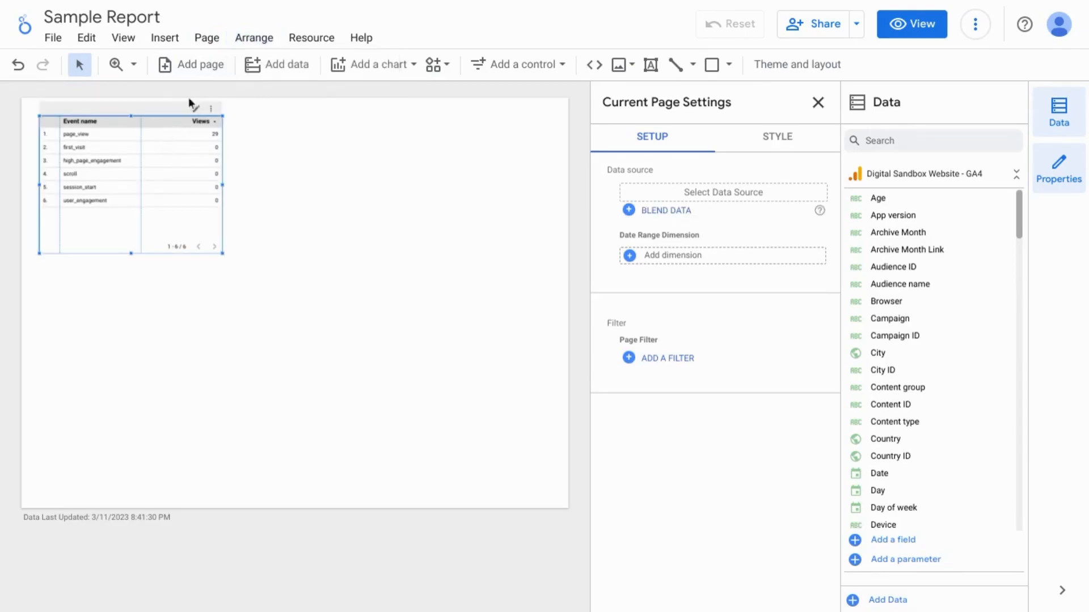
{"action": "left_click", "coordinate": [250, 37]}
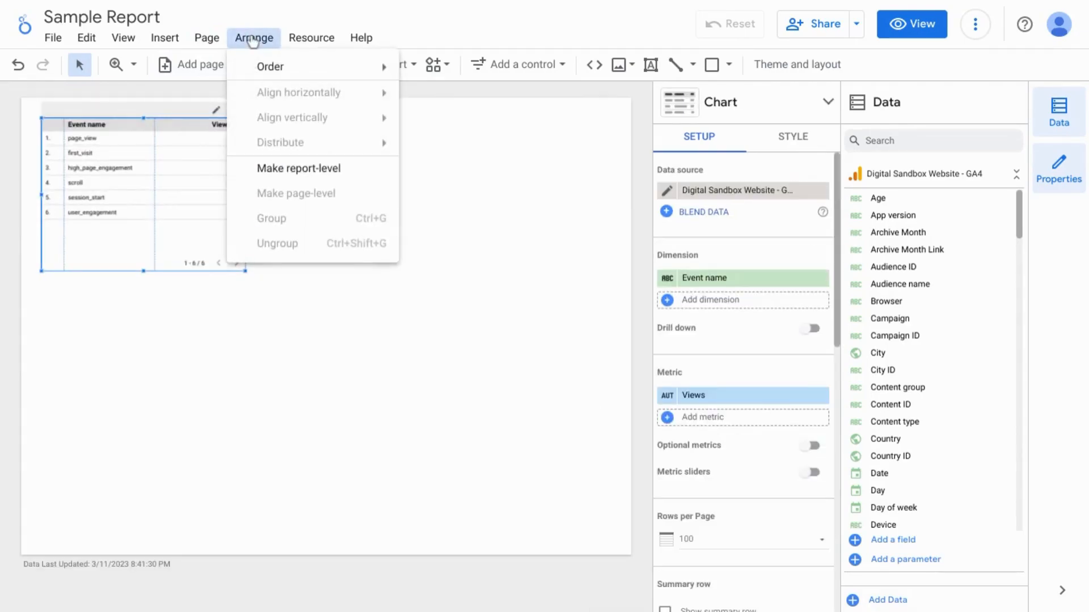
{"action": "mouse_move", "coordinate": [265, 68]}
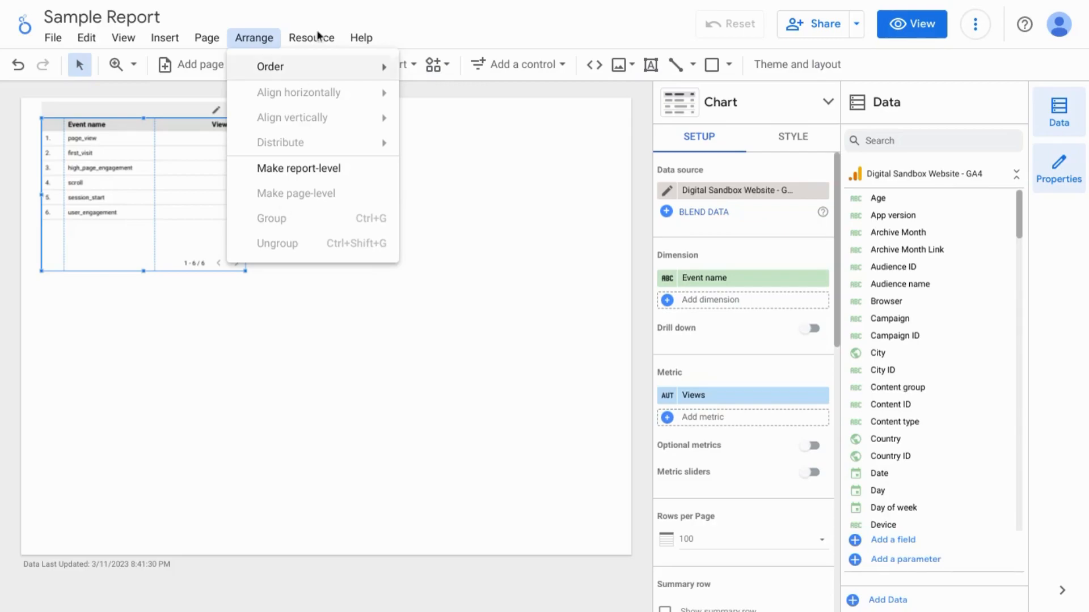
{"action": "key", "text": "Escape"}
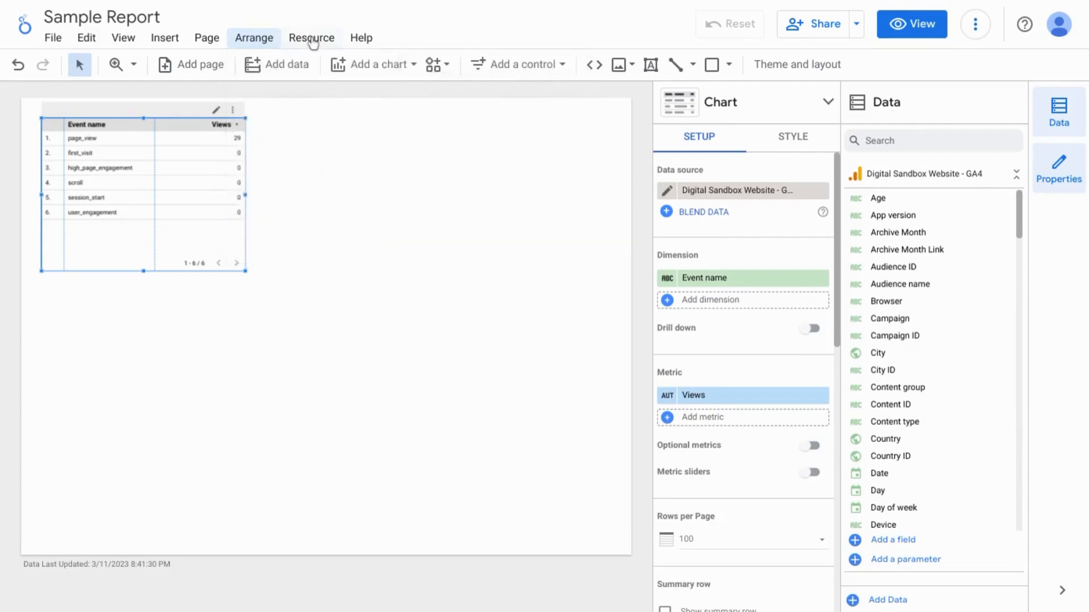
{"action": "left_click", "coordinate": [311, 38]}
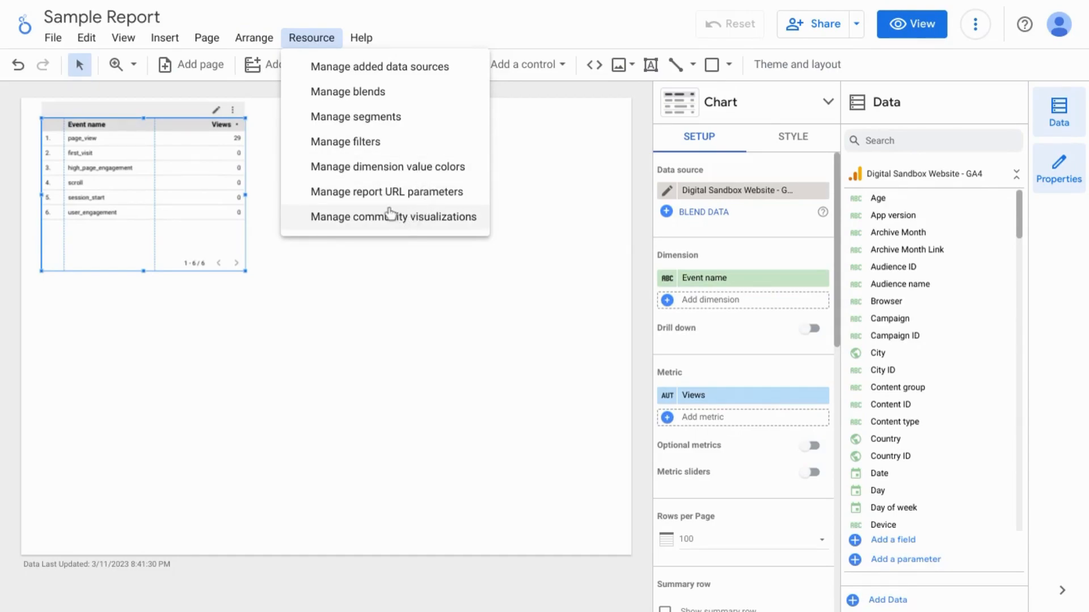
{"action": "left_click", "coordinate": [359, 319]}
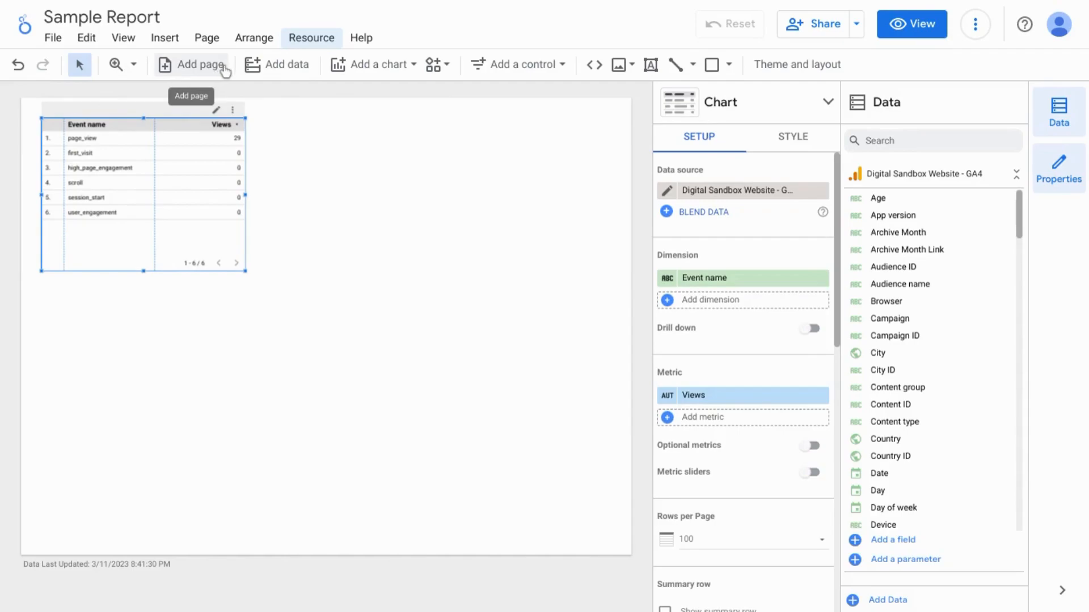
- Examine the available chart types and browse the community visualizations offered in the Community Gallery
{"action": "left_click", "coordinate": [407, 68]}
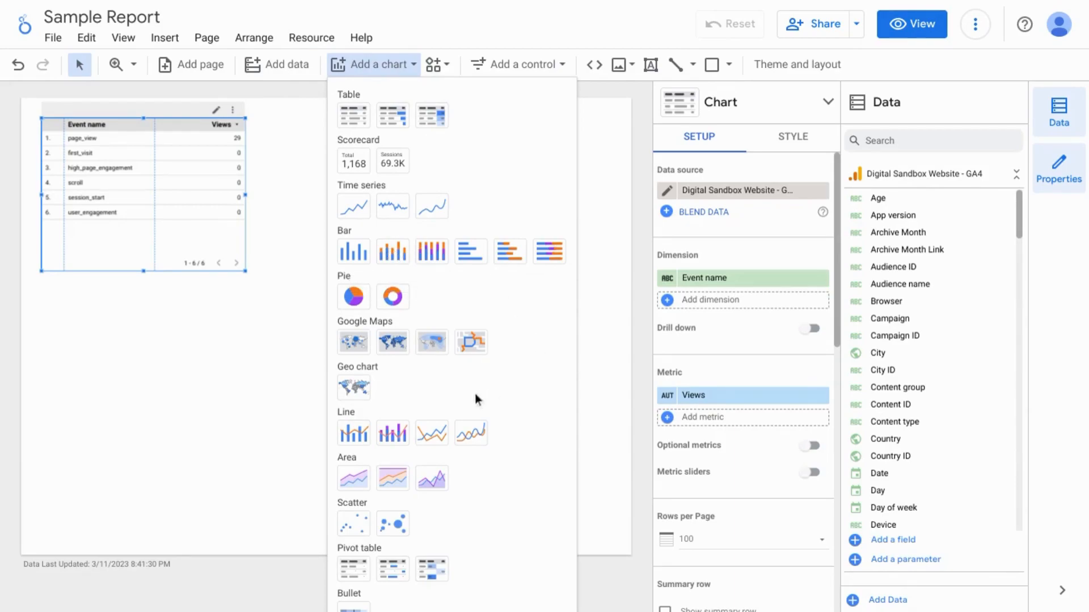
{"action": "scroll", "coordinate": [502, 403], "scroll_direction": "down", "scroll_amount": 2}
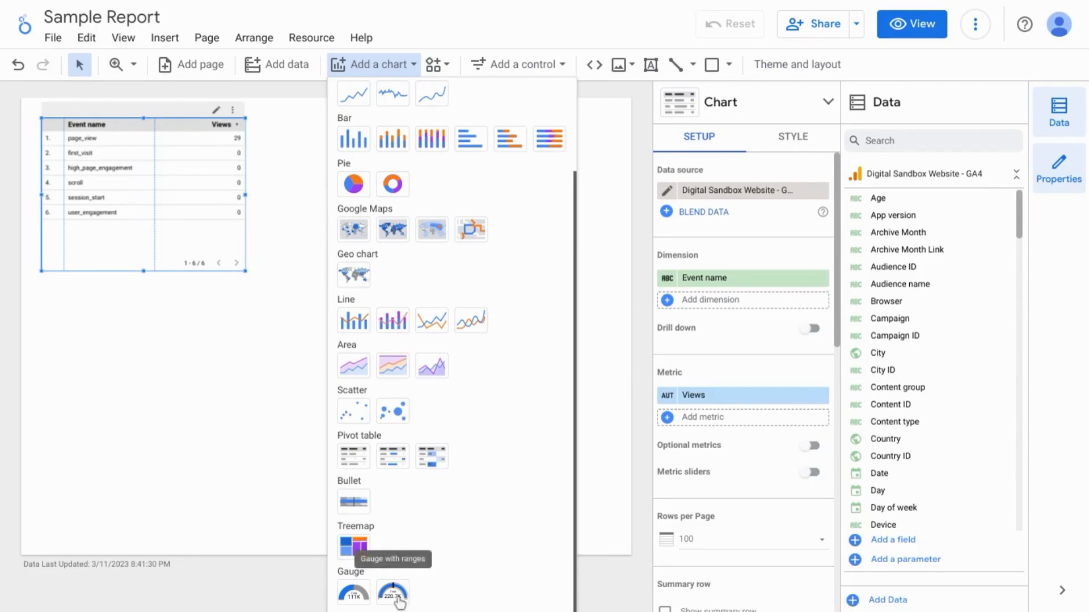
{"action": "left_click", "coordinate": [435, 65]}
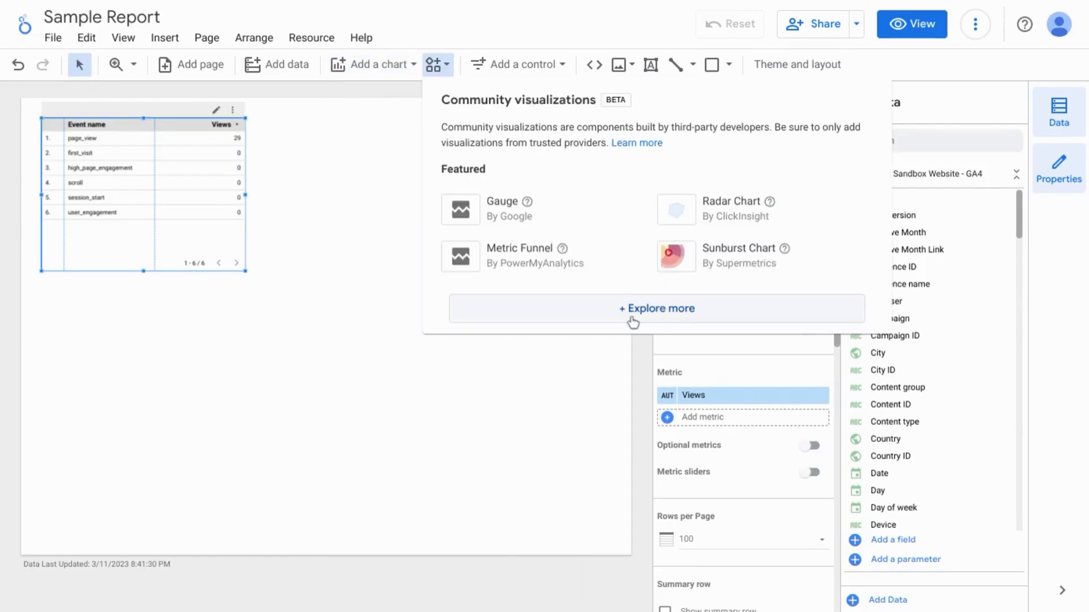
{"action": "left_click", "coordinate": [632, 309]}
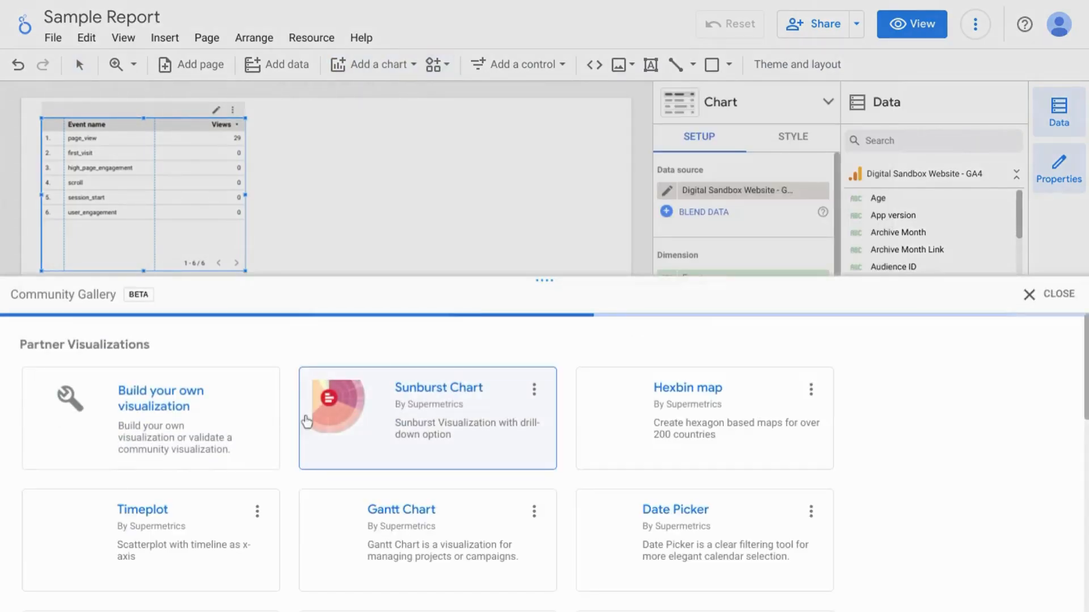
{"action": "scroll", "coordinate": [590, 448], "scroll_direction": "down", "scroll_amount": 5}
{"action": "scroll", "coordinate": [590, 452], "scroll_direction": "down", "scroll_amount": 4}
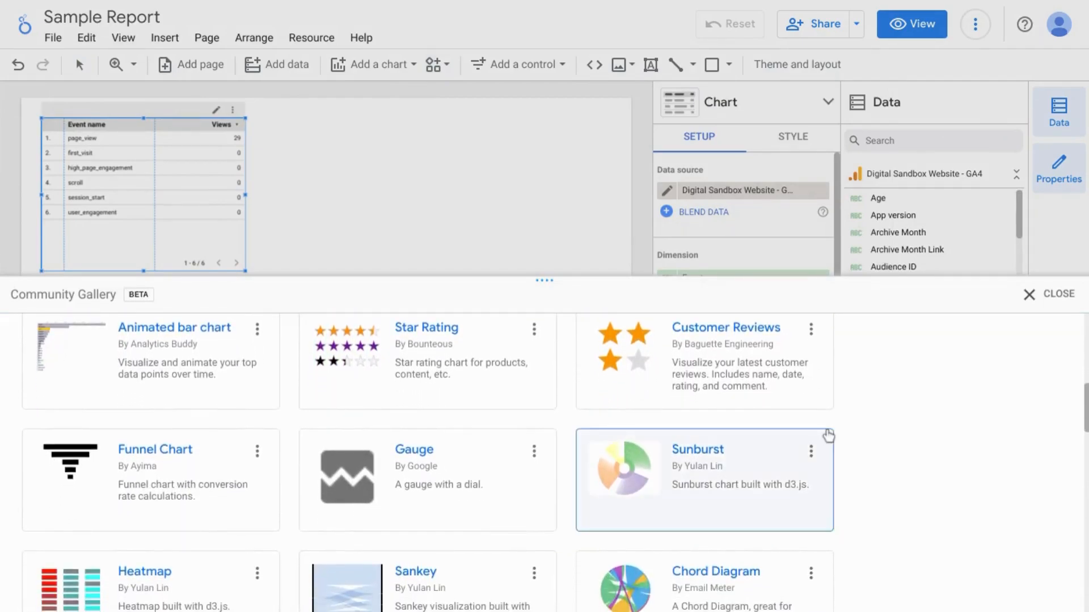
{"action": "scroll", "coordinate": [828, 436], "scroll_direction": "down", "scroll_amount": 3}
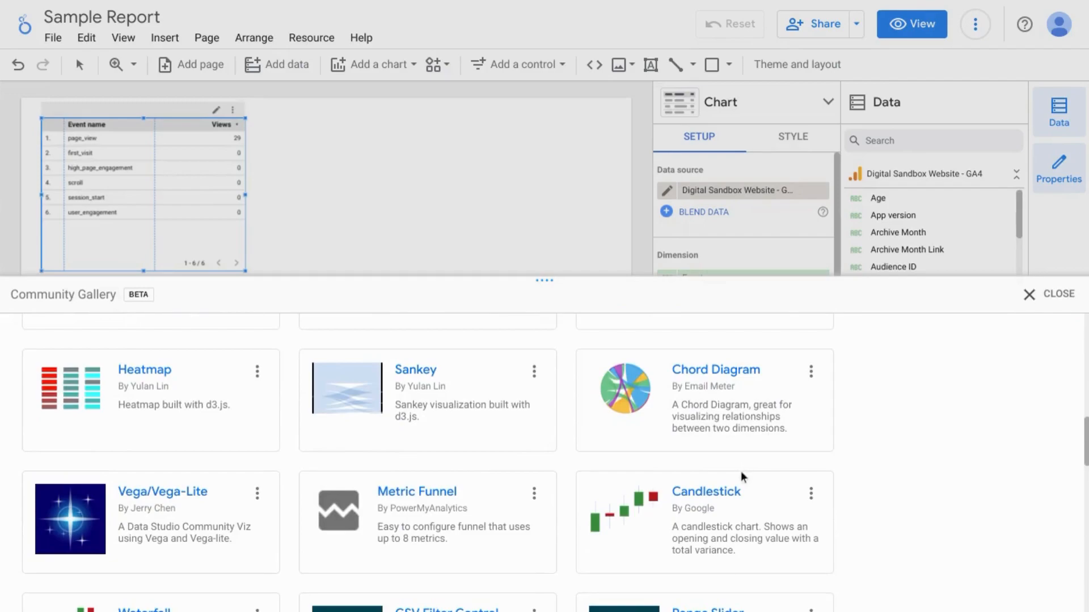
{"action": "scroll", "coordinate": [873, 461], "scroll_direction": "down", "scroll_amount": 2}
{"action": "scroll", "coordinate": [873, 461], "scroll_direction": "down", "scroll_amount": 5}
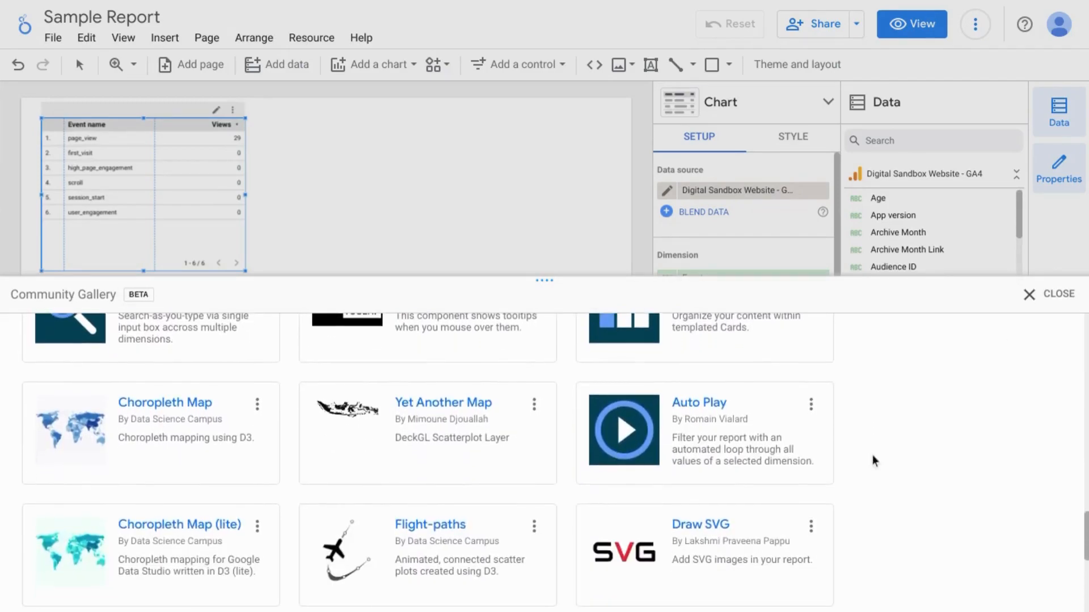
{"action": "left_click", "coordinate": [1045, 296]}
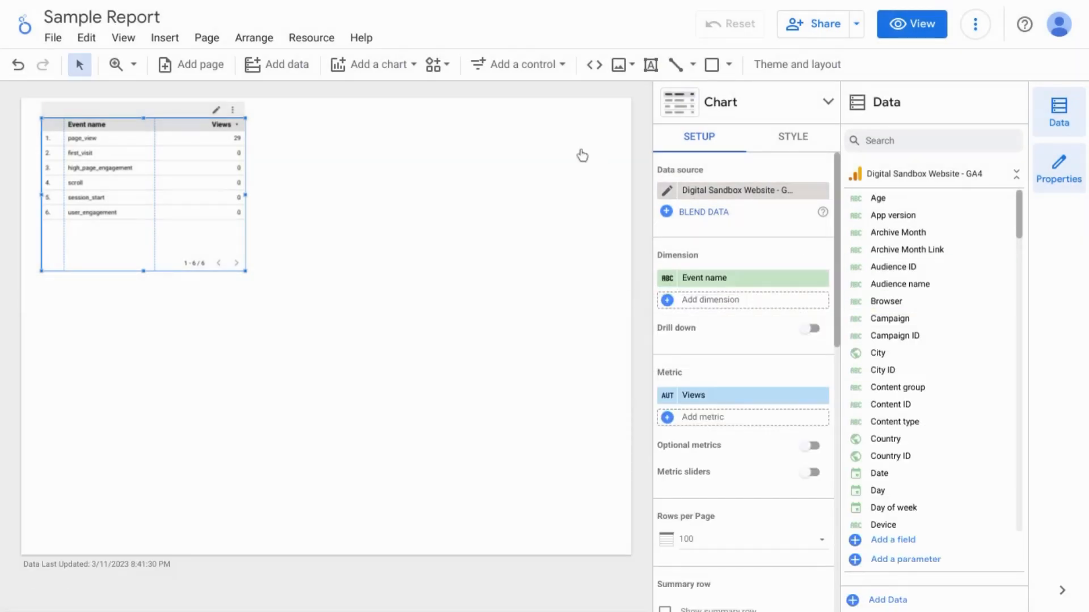
- Review the control types and try out a URL embed box in the blank area beside the event name table
{"action": "left_click", "coordinate": [557, 68]}
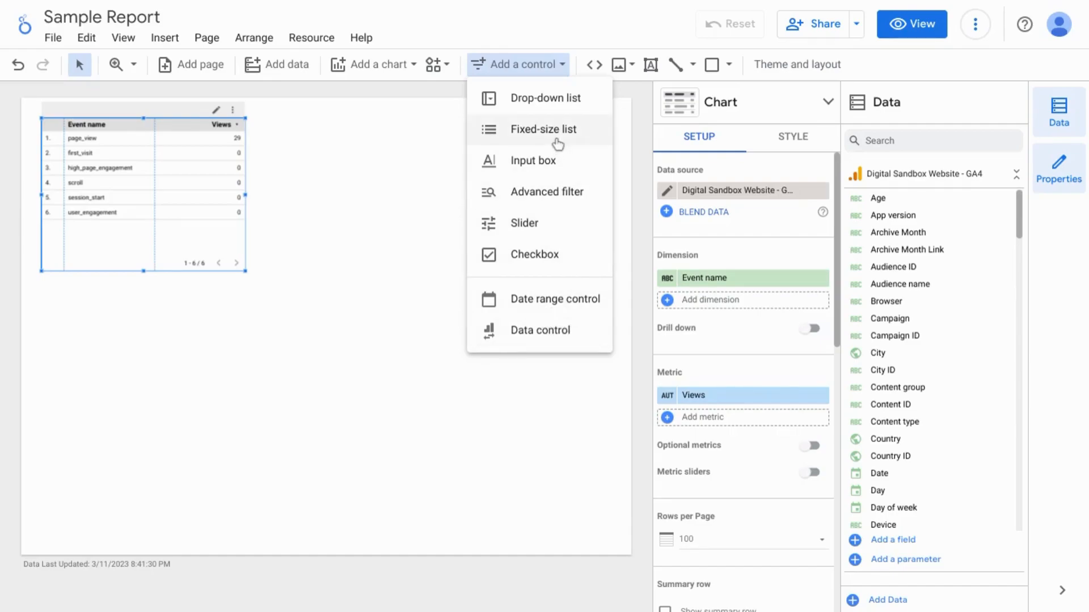
{"action": "left_click", "coordinate": [591, 65]}
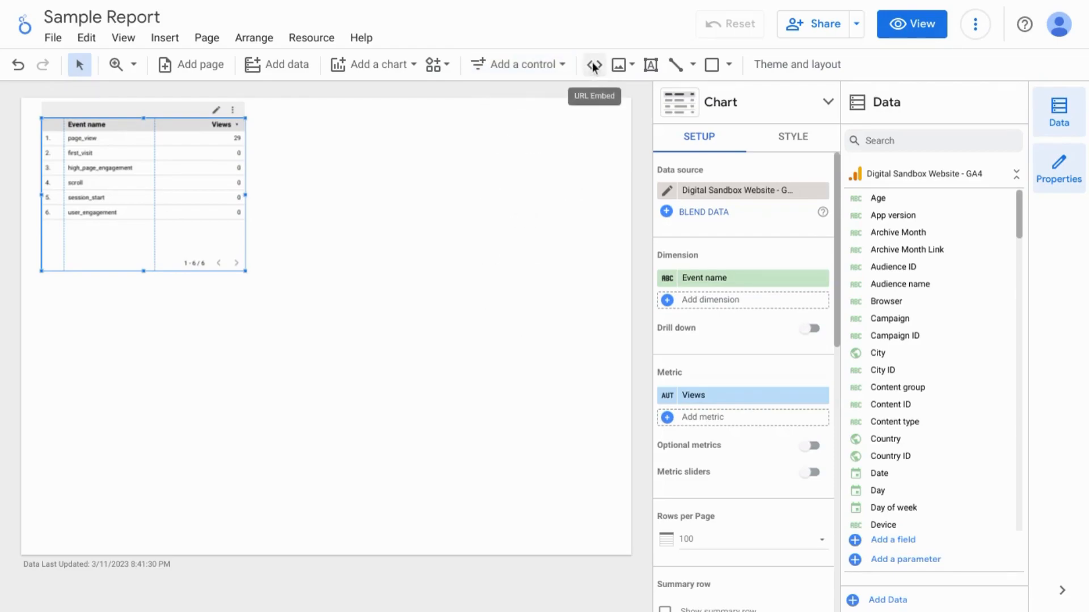
{"action": "left_click", "coordinate": [594, 67]}
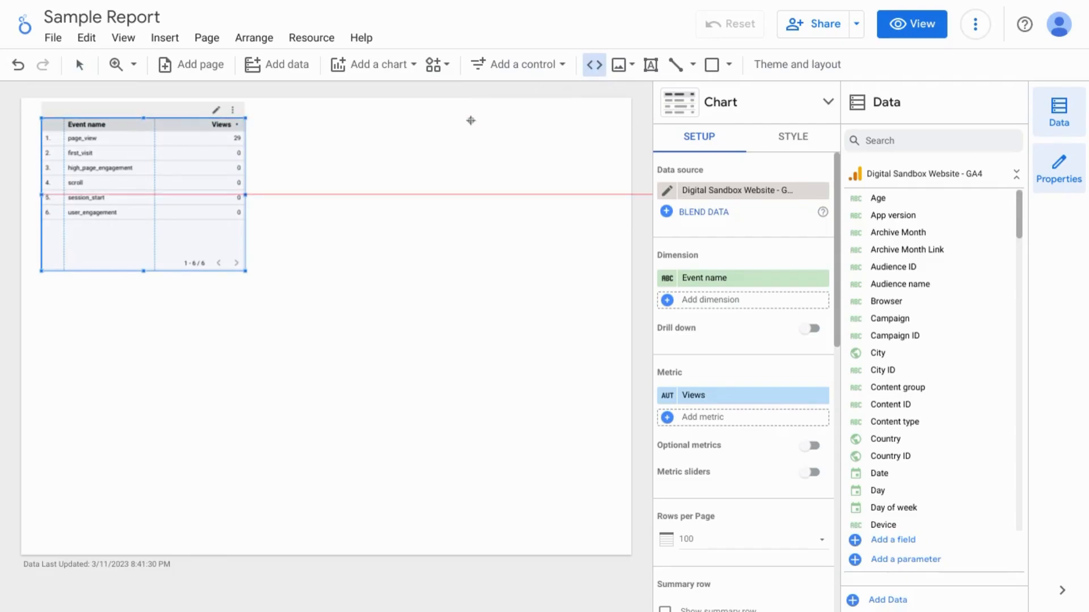
{"action": "left_click_drag", "start_coordinate": [467, 124], "coordinate": [603, 158]}
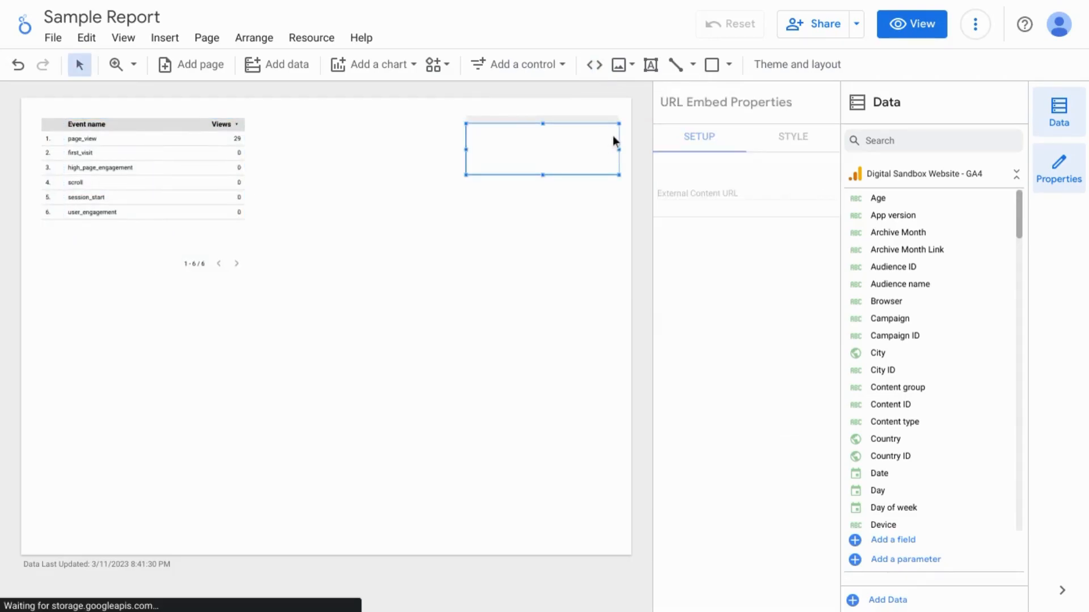
{"action": "key", "text": "Delete"}
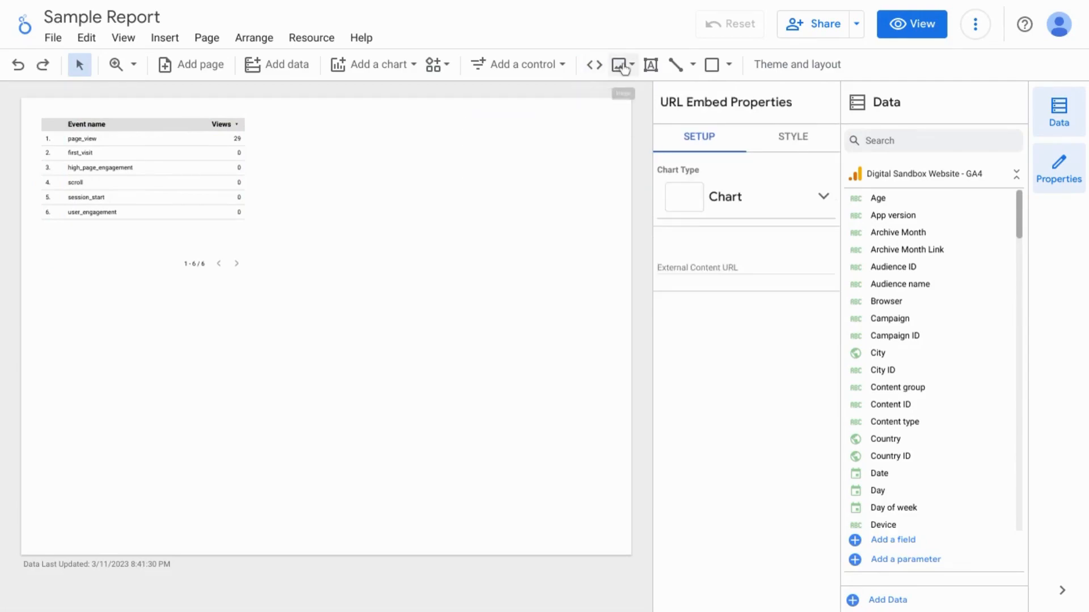
- Examine the options for inserting images, text, lines and shapes into the report
{"action": "left_click", "coordinate": [621, 65]}
{"action": "left_click", "coordinate": [654, 65]}
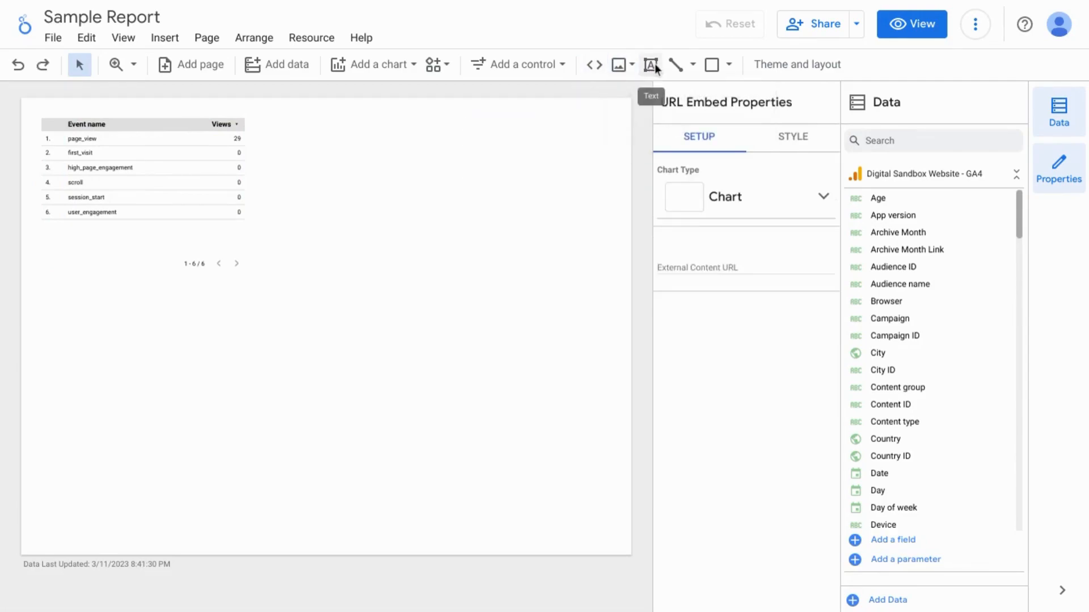
{"action": "left_click", "coordinate": [692, 66]}
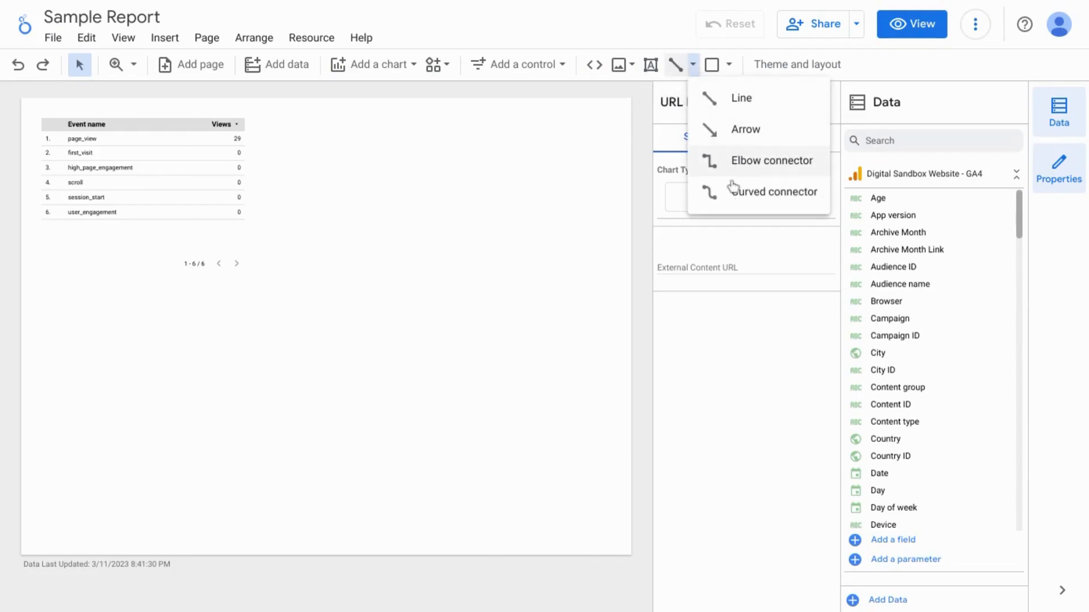
{"action": "left_click", "coordinate": [728, 64]}
{"action": "left_click", "coordinate": [728, 64]}
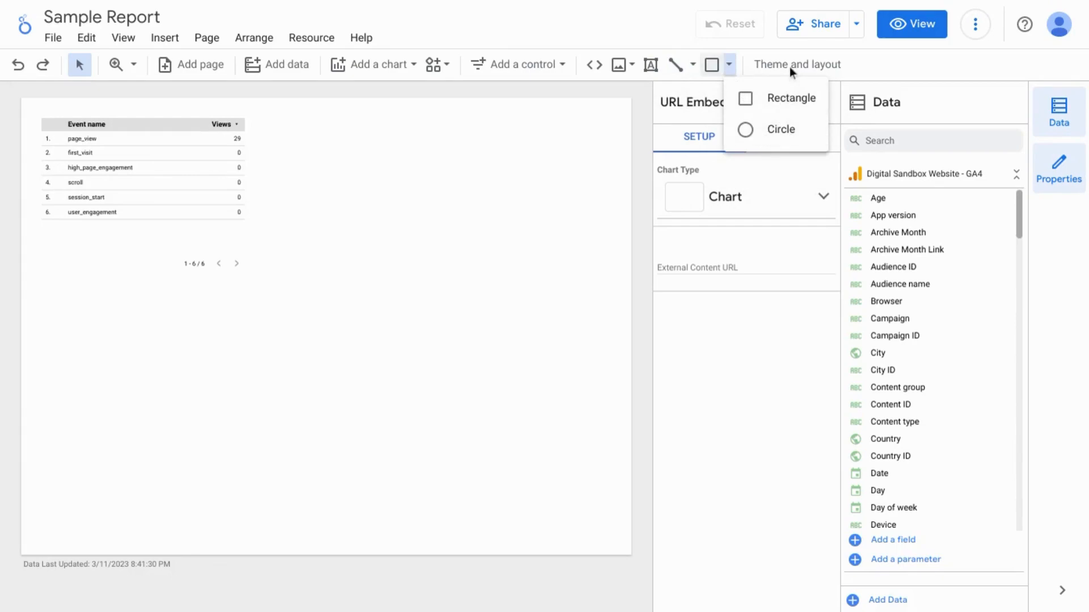
- Open the theme and layout settings and browse the full list of preset report themes
{"action": "left_click", "coordinate": [824, 66]}
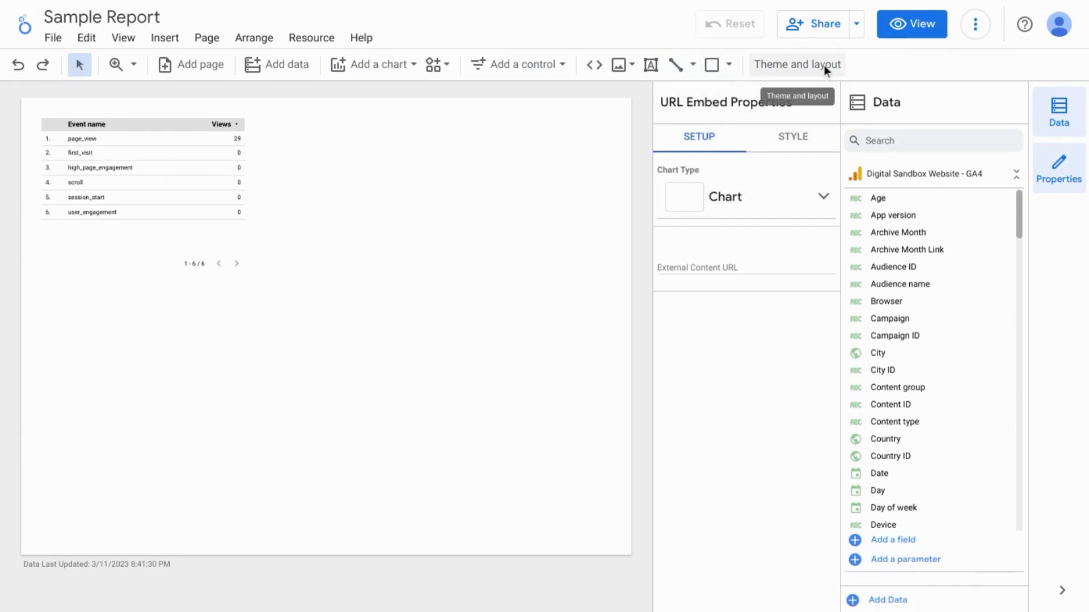
{"action": "left_click", "coordinate": [824, 66]}
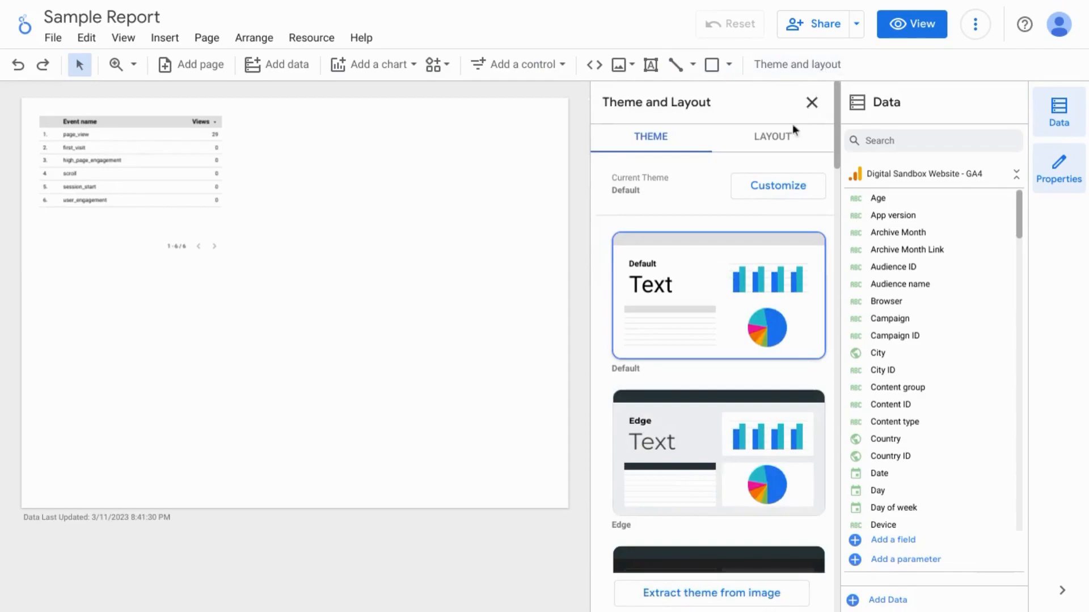
{"action": "scroll", "coordinate": [689, 291], "scroll_direction": "down", "scroll_amount": 9}
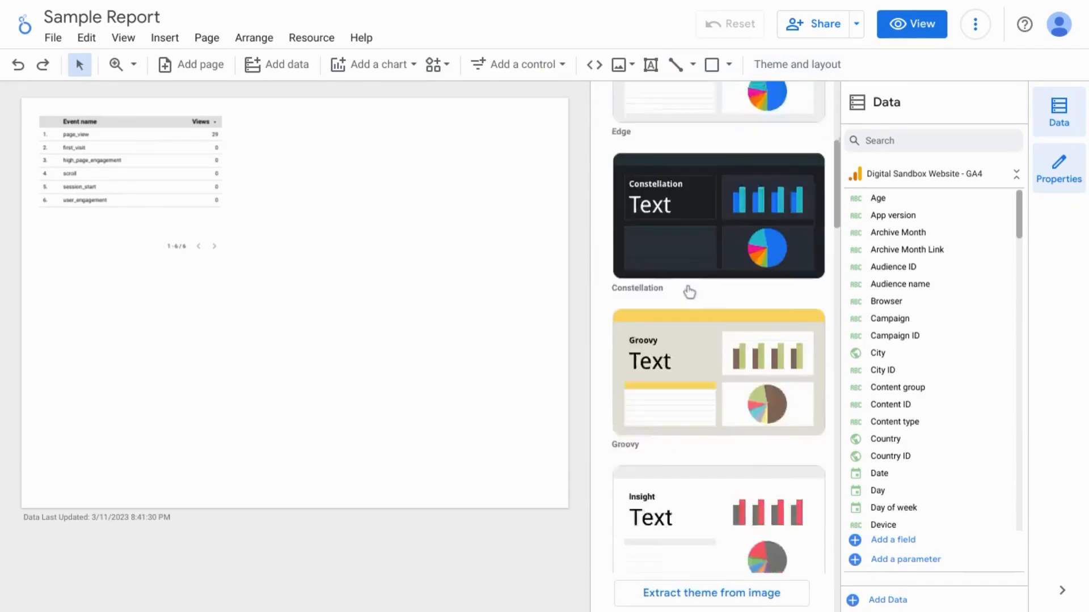
{"action": "scroll", "coordinate": [689, 292], "scroll_direction": "down", "scroll_amount": 18}
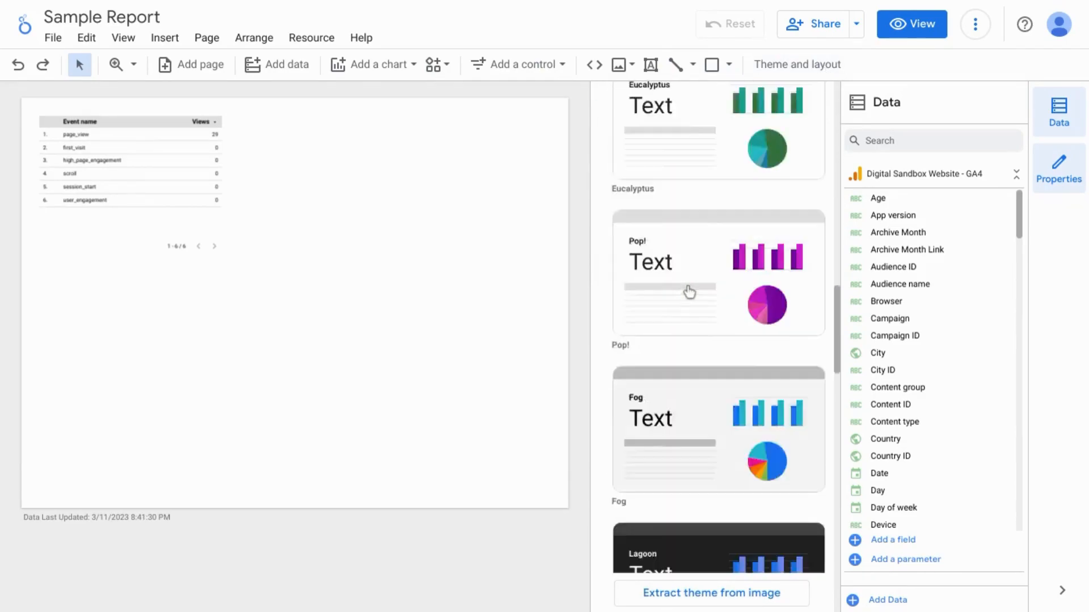
{"action": "scroll", "coordinate": [689, 291], "scroll_direction": "down", "scroll_amount": 12}
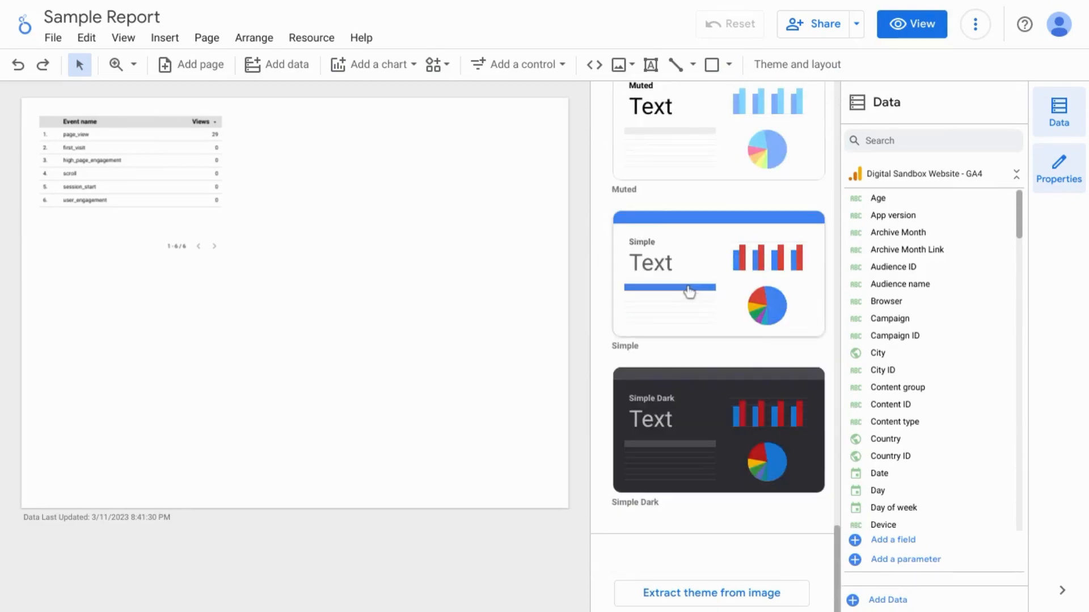
{"action": "scroll", "coordinate": [689, 292], "scroll_direction": "up", "scroll_amount": 20}
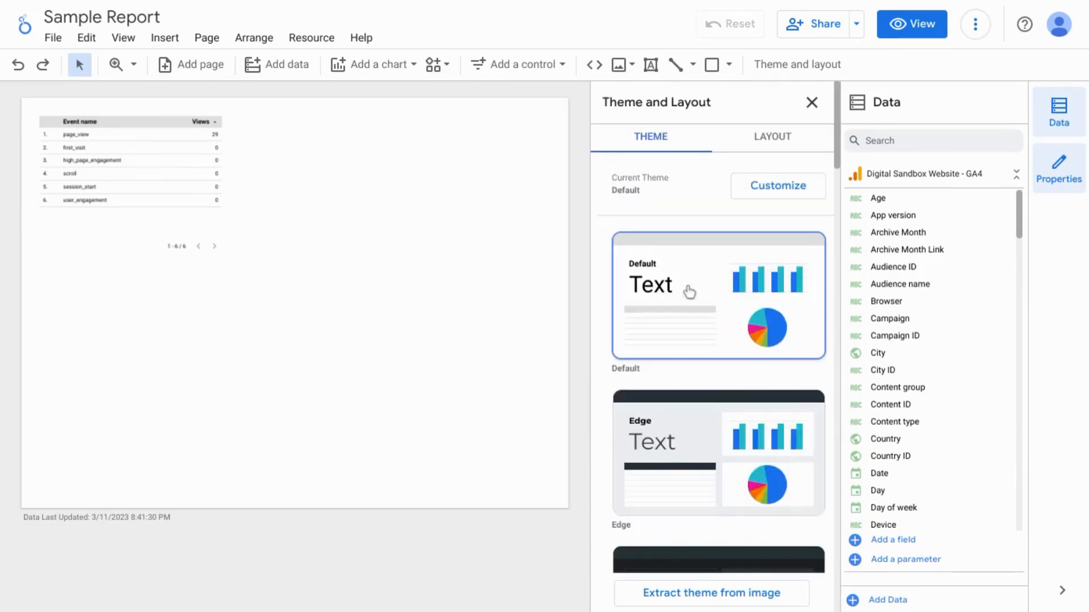
- Open the Default theme for customization and review its primary, accent, textbox, data and page navigation styles
{"action": "left_click", "coordinate": [767, 191]}
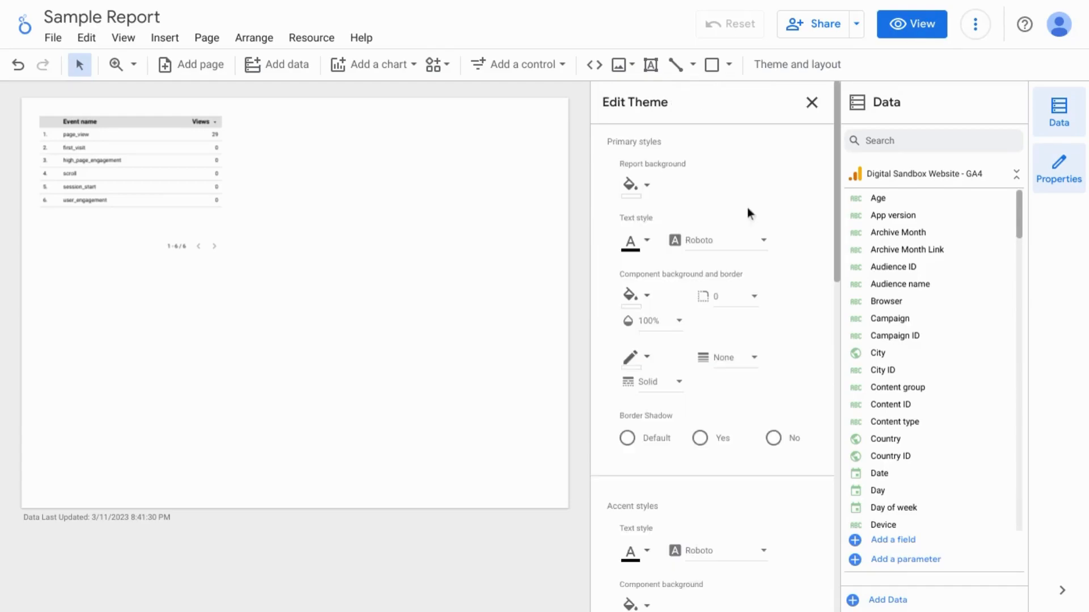
{"action": "scroll", "coordinate": [670, 305], "scroll_direction": "down", "scroll_amount": 5}
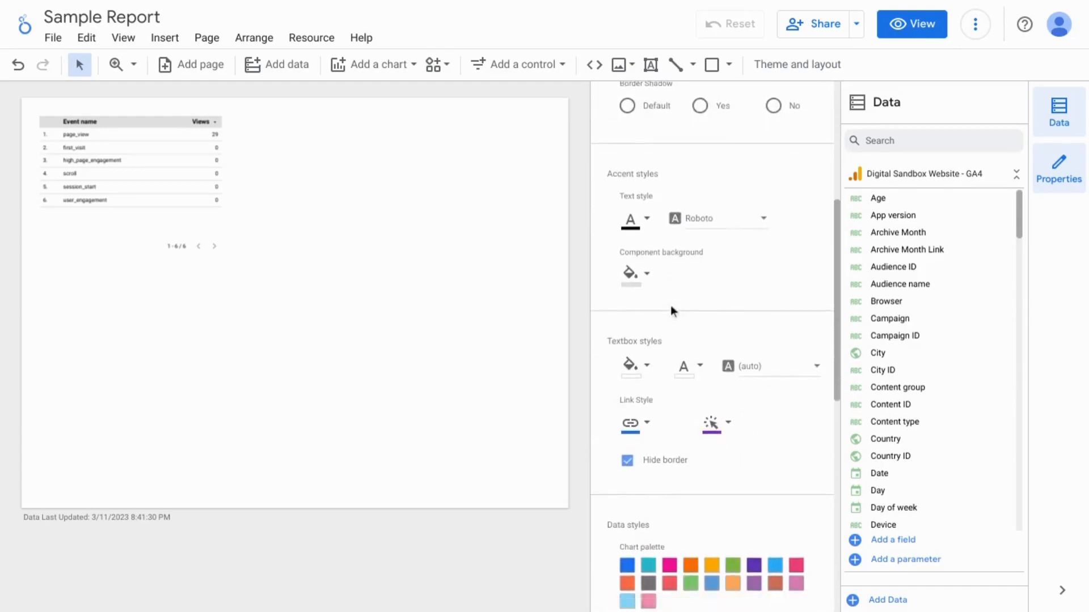
{"action": "scroll", "coordinate": [670, 305], "scroll_direction": "down", "scroll_amount": 7}
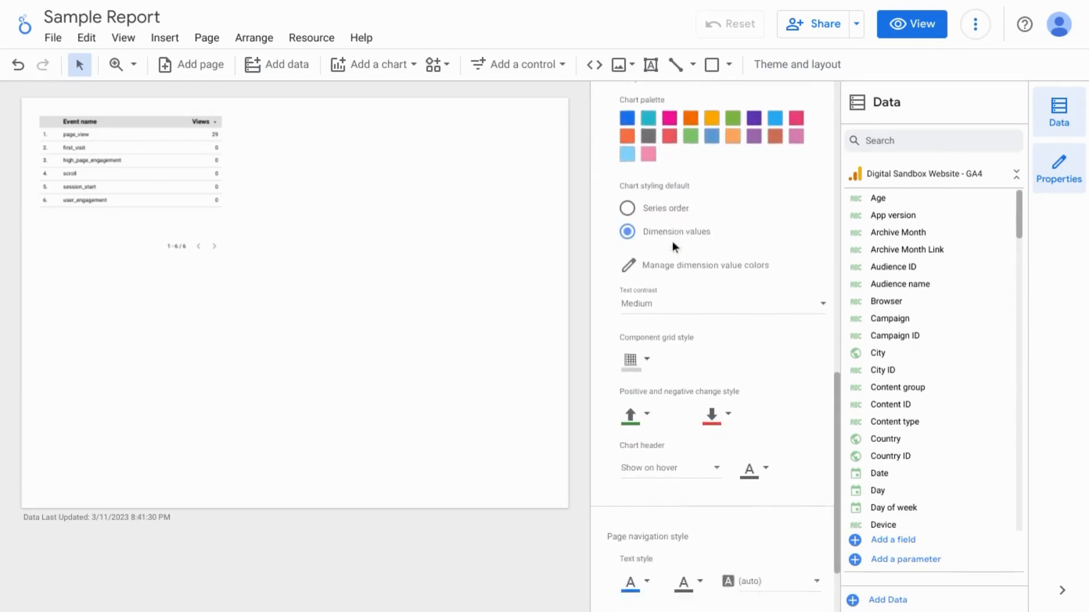
{"action": "scroll", "coordinate": [743, 331], "scroll_direction": "up", "scroll_amount": 12}
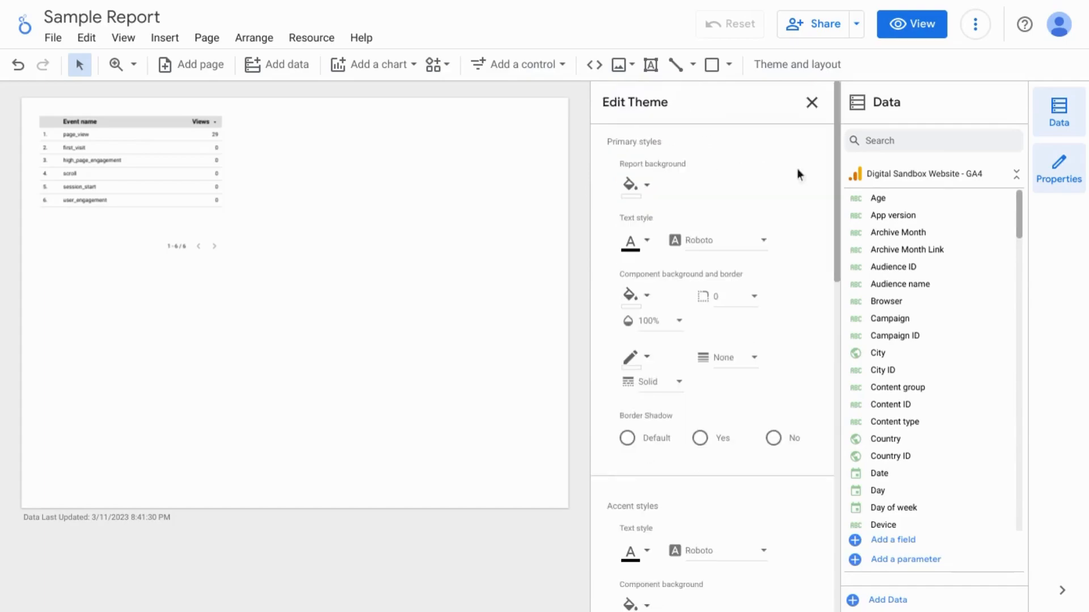
{"action": "left_click", "coordinate": [811, 104]}
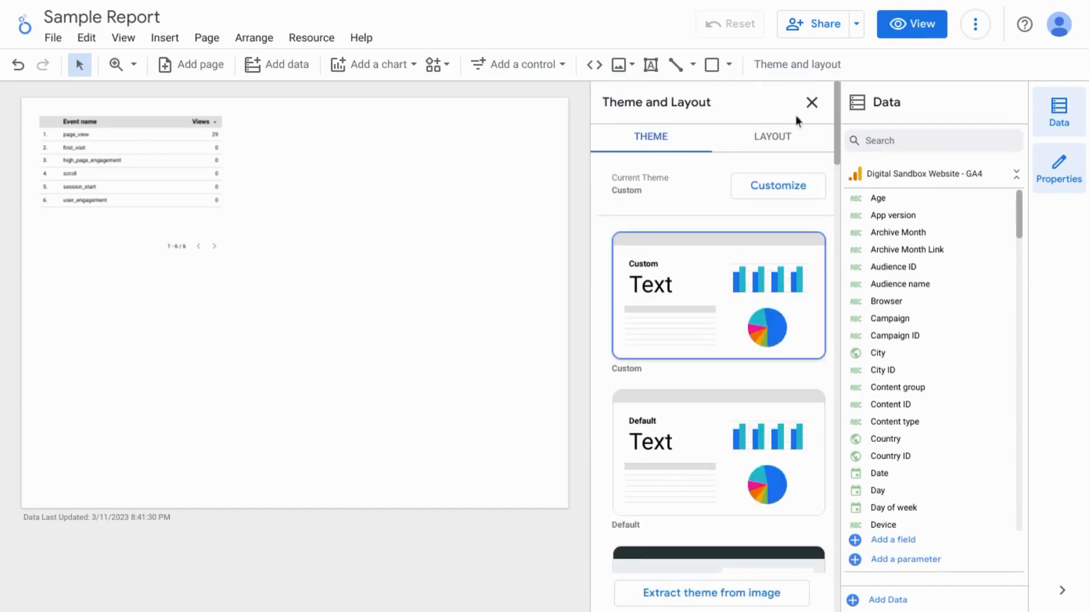
- Review the report's layout settings, including header visibility, navigation type, canvas size, snapping and grid options
{"action": "left_click", "coordinate": [780, 138]}
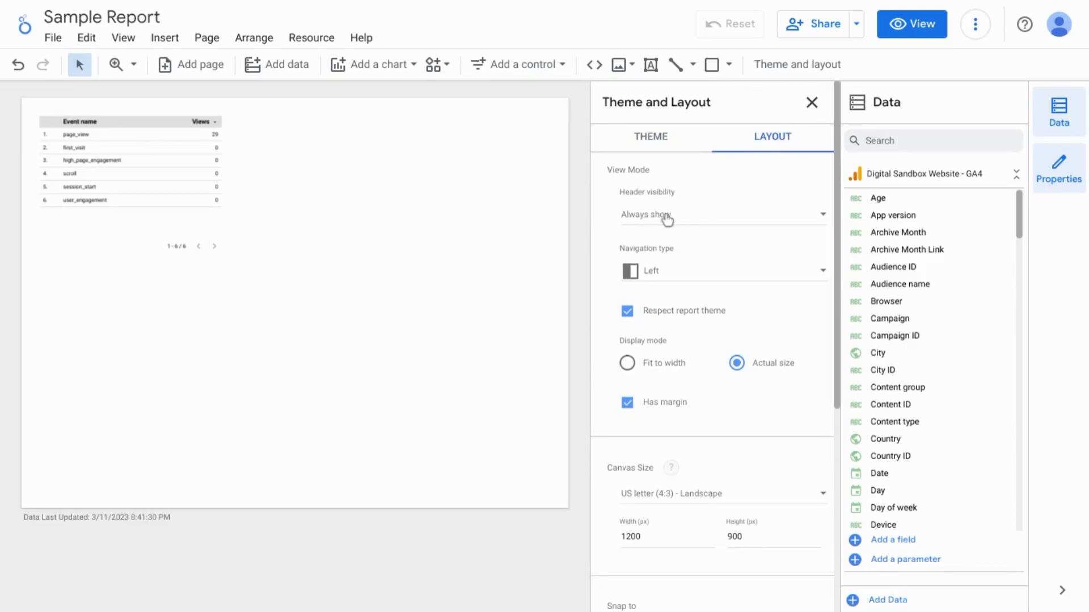
{"action": "left_click", "coordinate": [656, 274]}
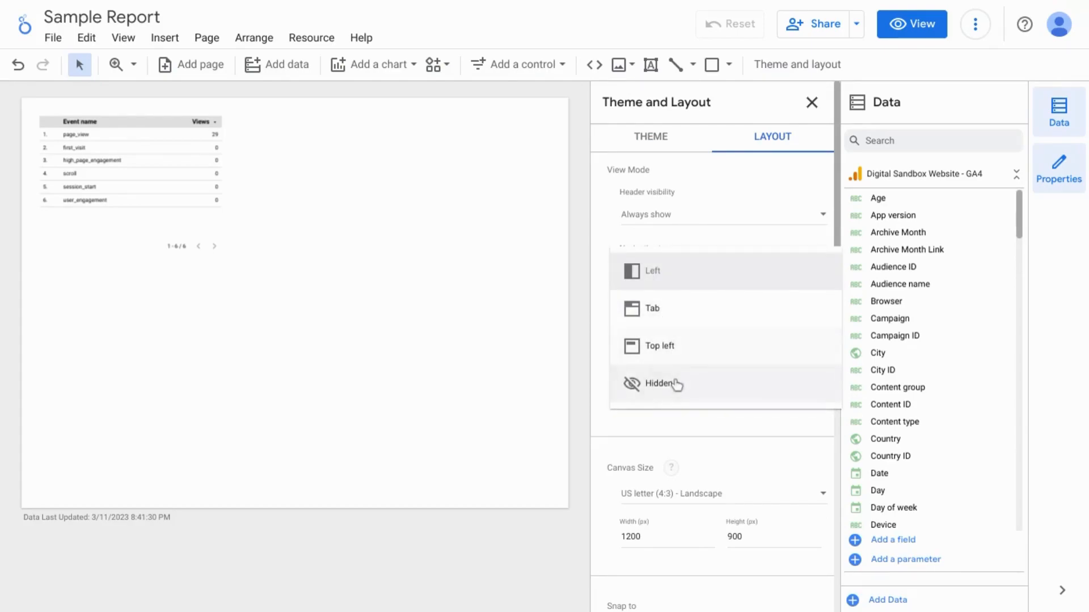
{"action": "left_click", "coordinate": [678, 214]}
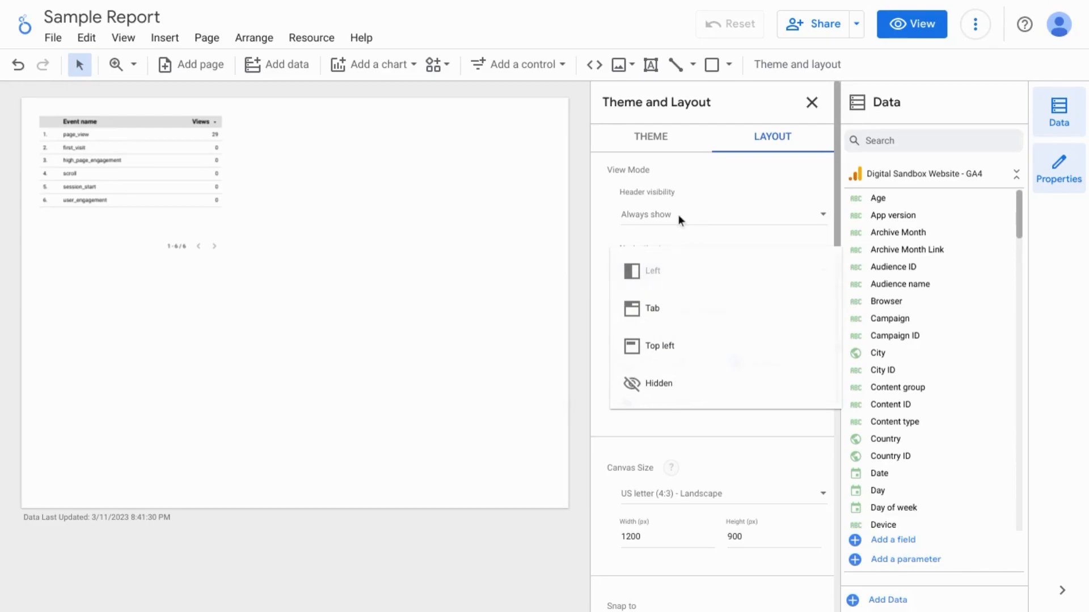
{"action": "scroll", "coordinate": [719, 336], "scroll_direction": "down", "scroll_amount": 2}
{"action": "scroll", "coordinate": [719, 340], "scroll_direction": "down", "scroll_amount": 2}
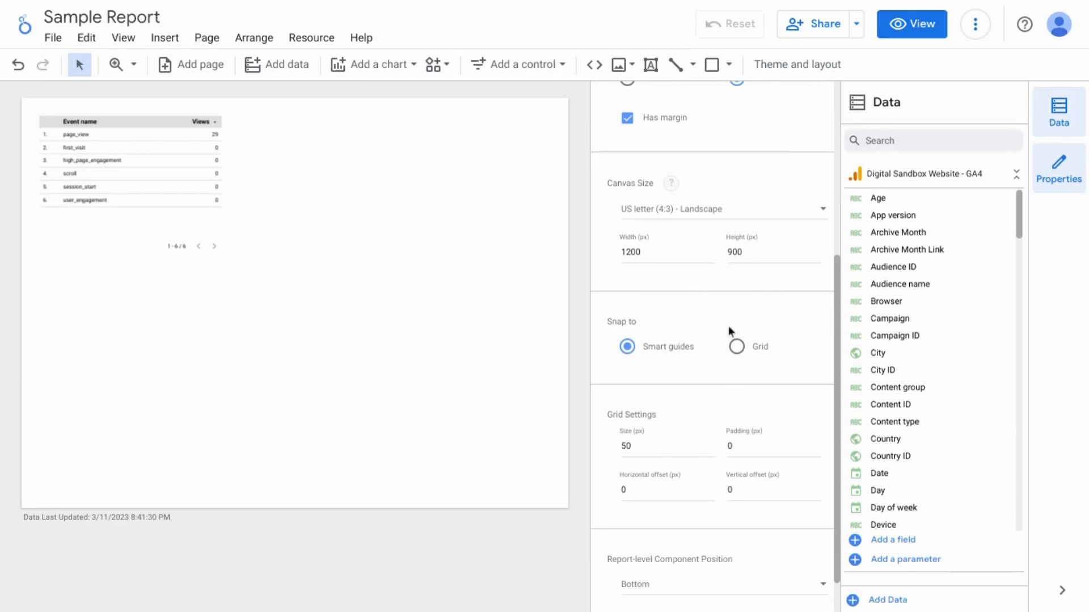
{"action": "scroll", "coordinate": [728, 325], "scroll_direction": "down", "scroll_amount": 1}
{"action": "left_click", "coordinate": [294, 191]}
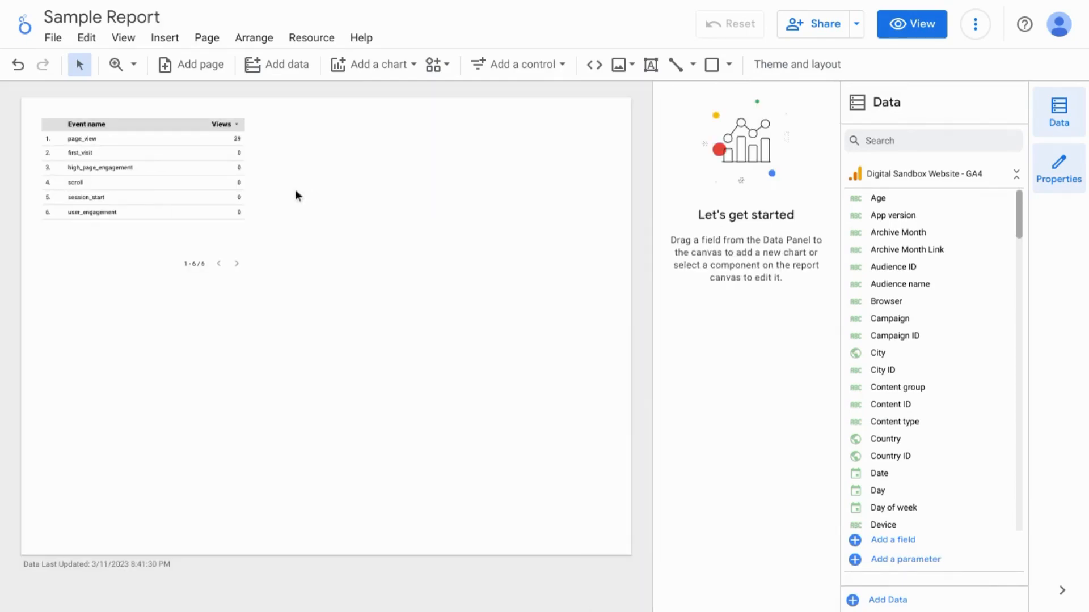
- Select the event name table and look through the dimensions and metrics available from the GA4 data source
{"action": "left_click", "coordinate": [166, 196]}
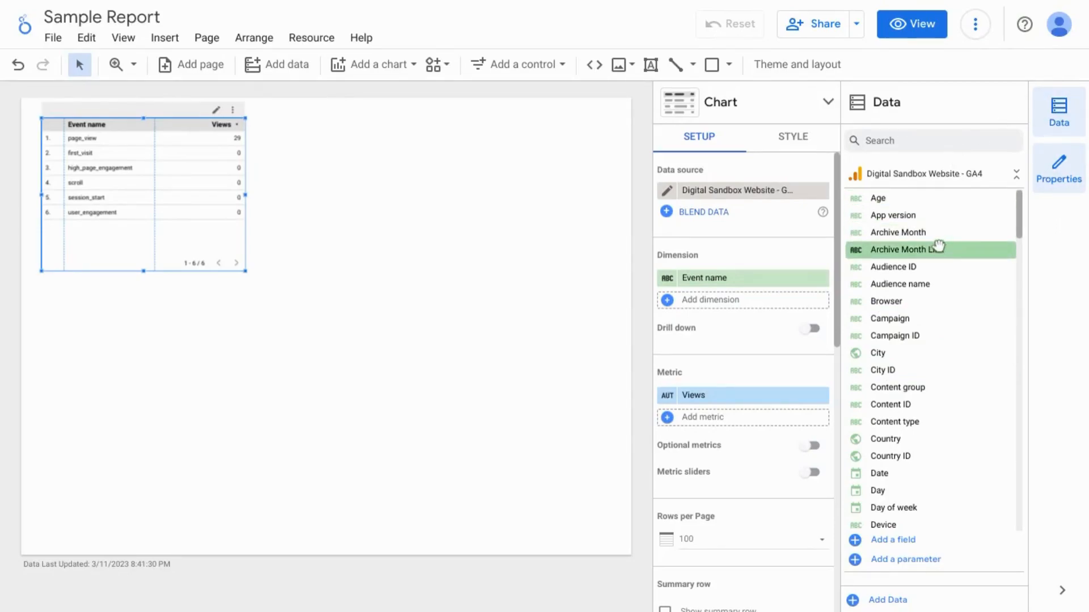
{"action": "scroll", "coordinate": [930, 286], "scroll_direction": "down", "scroll_amount": 10}
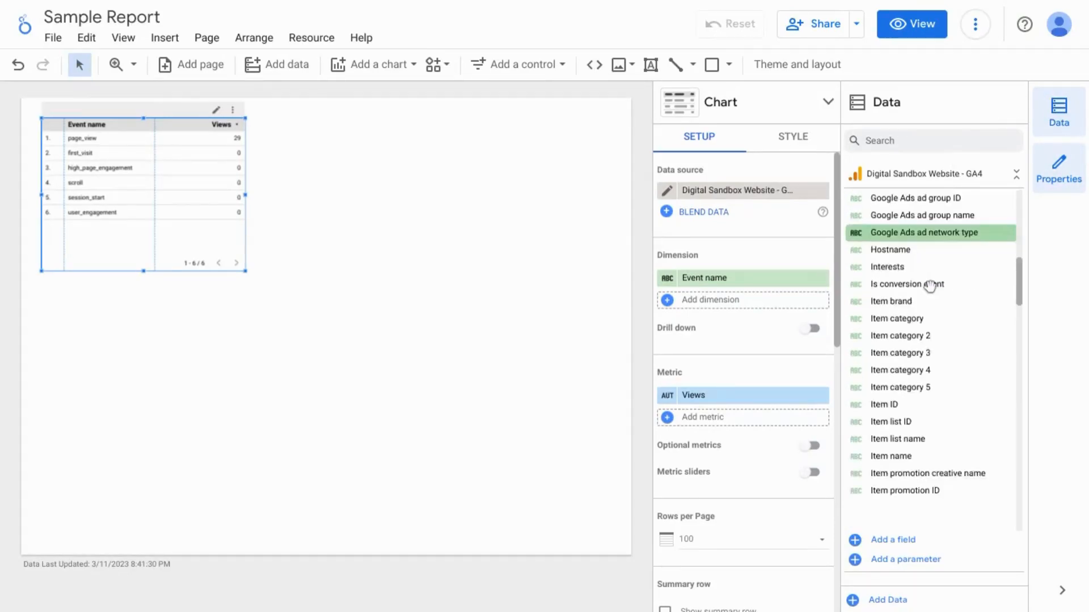
{"action": "scroll", "coordinate": [930, 286], "scroll_direction": "down", "scroll_amount": 5}
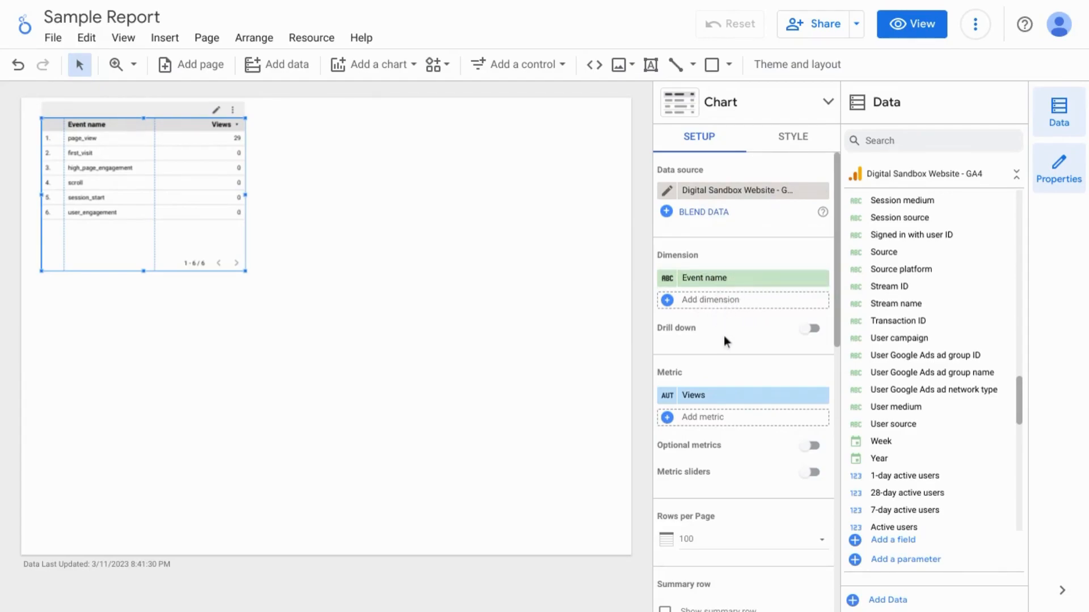
- Review the event name table's setup options for metrics, rows per page, summary row, sorting, date range and filter
{"action": "scroll", "coordinate": [712, 373], "scroll_direction": "down", "scroll_amount": 3}
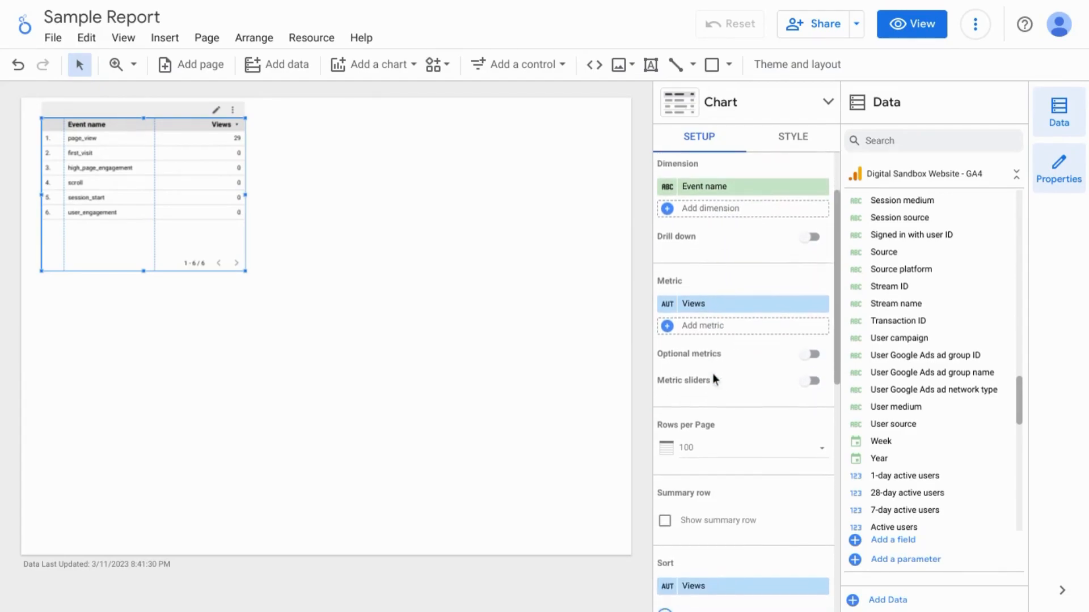
{"action": "scroll", "coordinate": [723, 382], "scroll_direction": "down", "scroll_amount": 4}
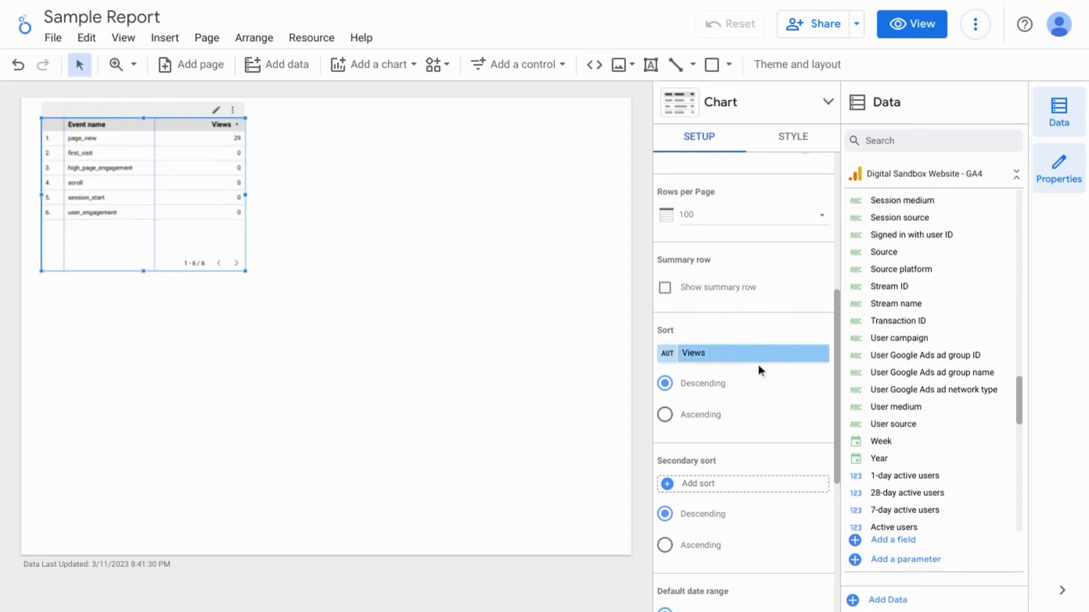
{"action": "scroll", "coordinate": [759, 370], "scroll_direction": "down", "scroll_amount": 3}
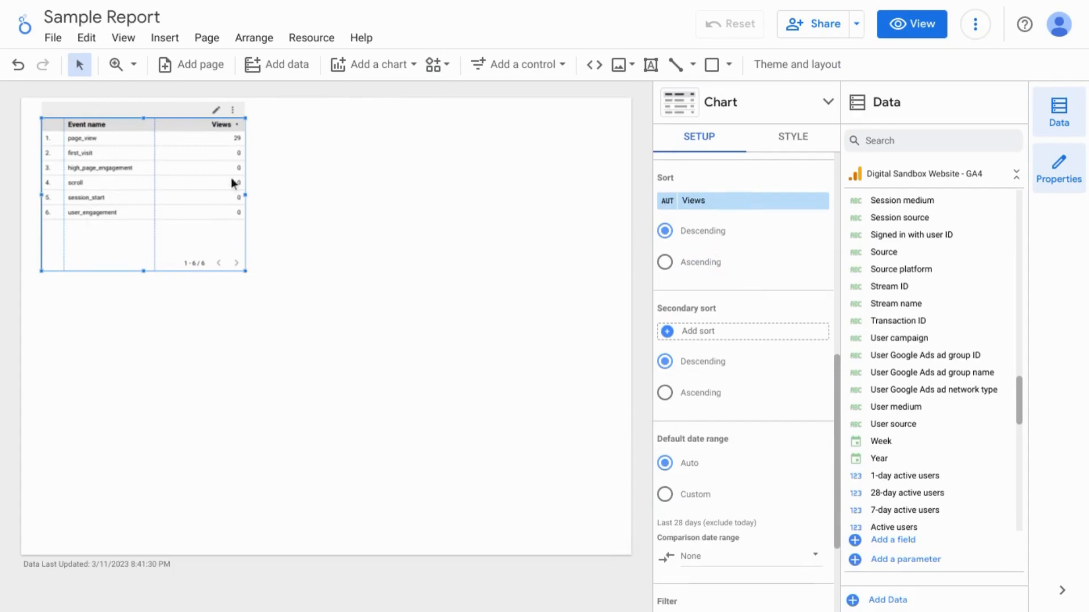
{"action": "scroll", "coordinate": [743, 318], "scroll_direction": "down", "scroll_amount": 1}
{"action": "scroll", "coordinate": [742, 322], "scroll_direction": "down", "scroll_amount": 1}
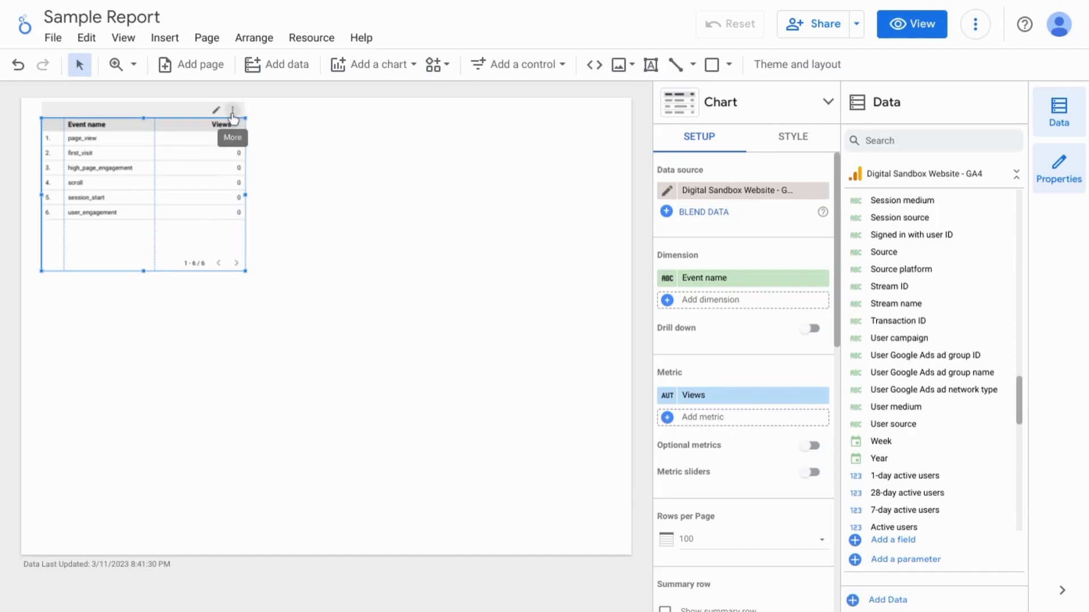
- Check the Google Analytics token usage of the event name table and of the whole report
{"action": "right_click", "coordinate": [210, 168]}
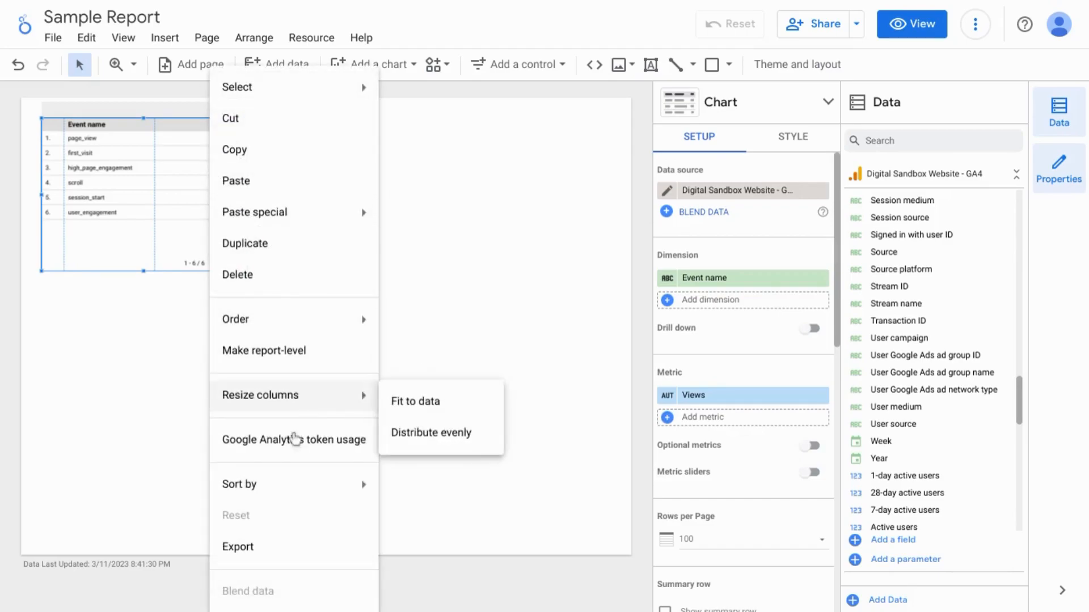
{"action": "left_click", "coordinate": [268, 447]}
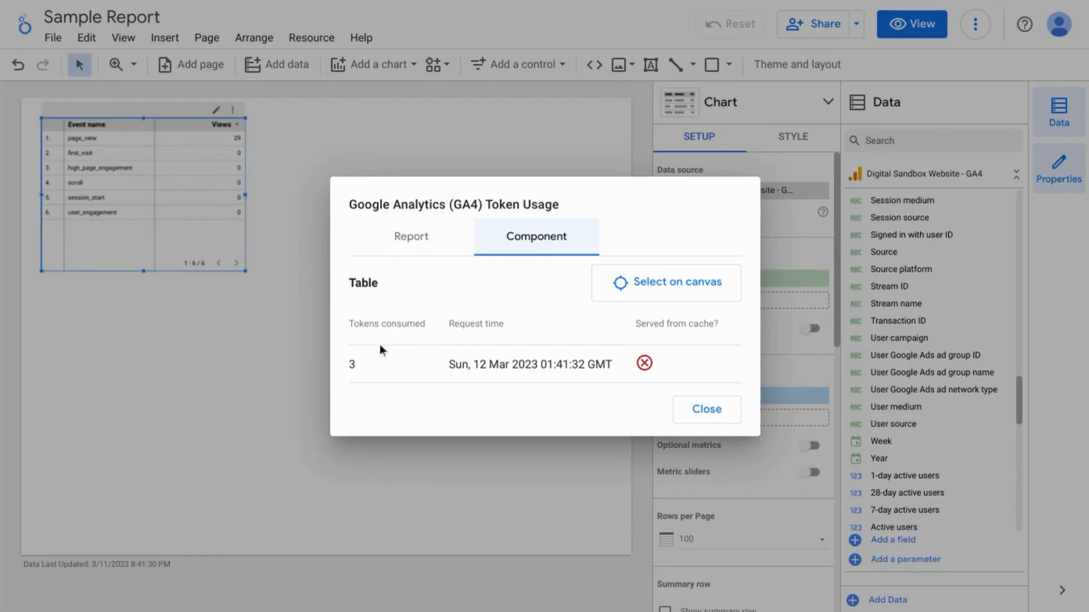
{"action": "left_click", "coordinate": [403, 239]}
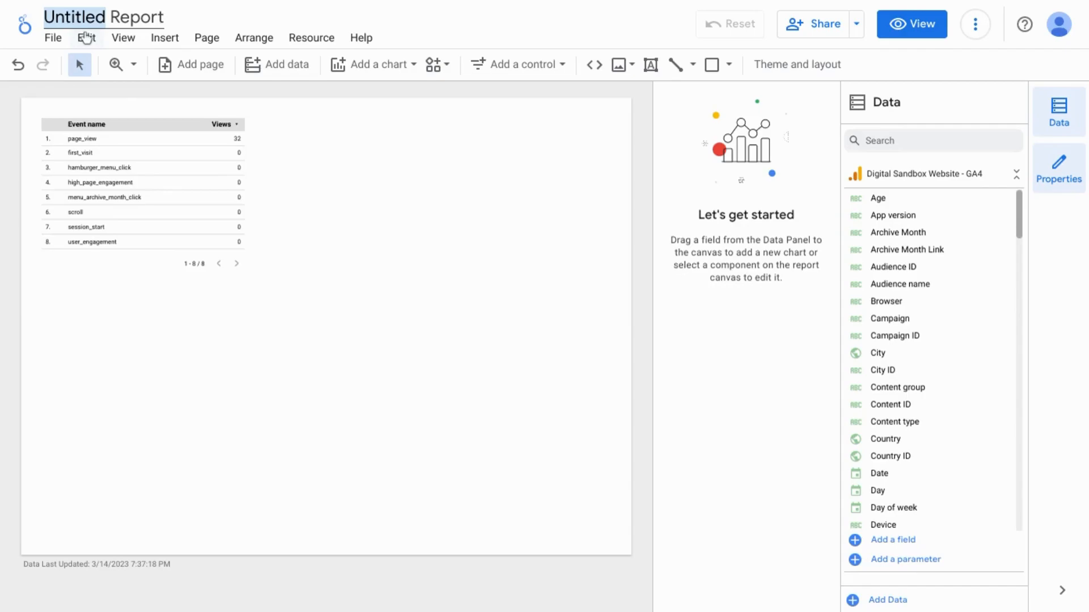
- Rename the untitled report as Digital Sandbox Site User Behavior Report
{"action": "type", "text": "Digital"}
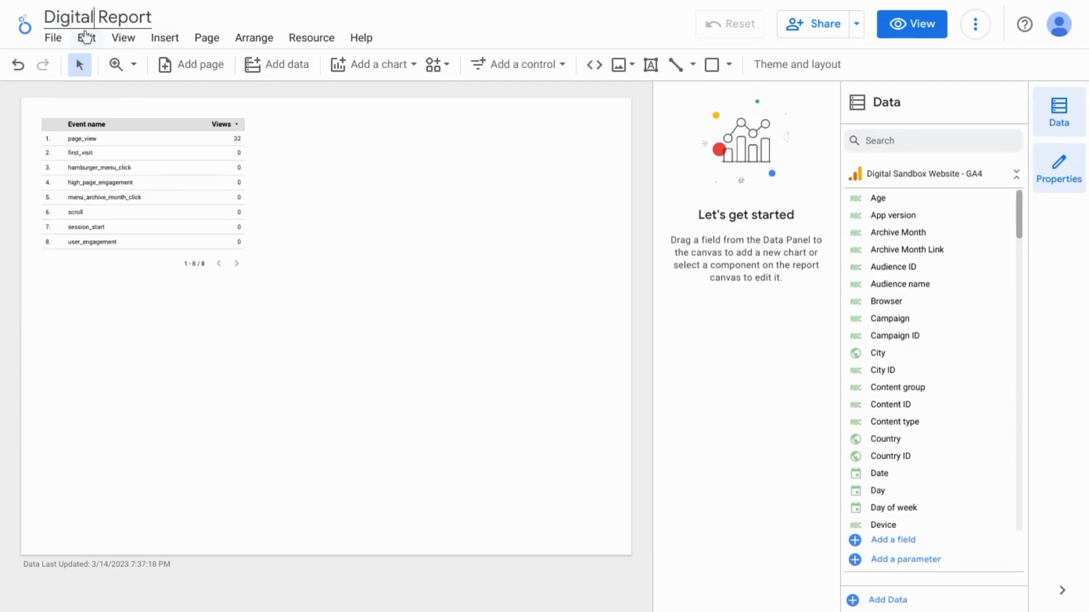
{"action": "type", "text": " Sandbox"}
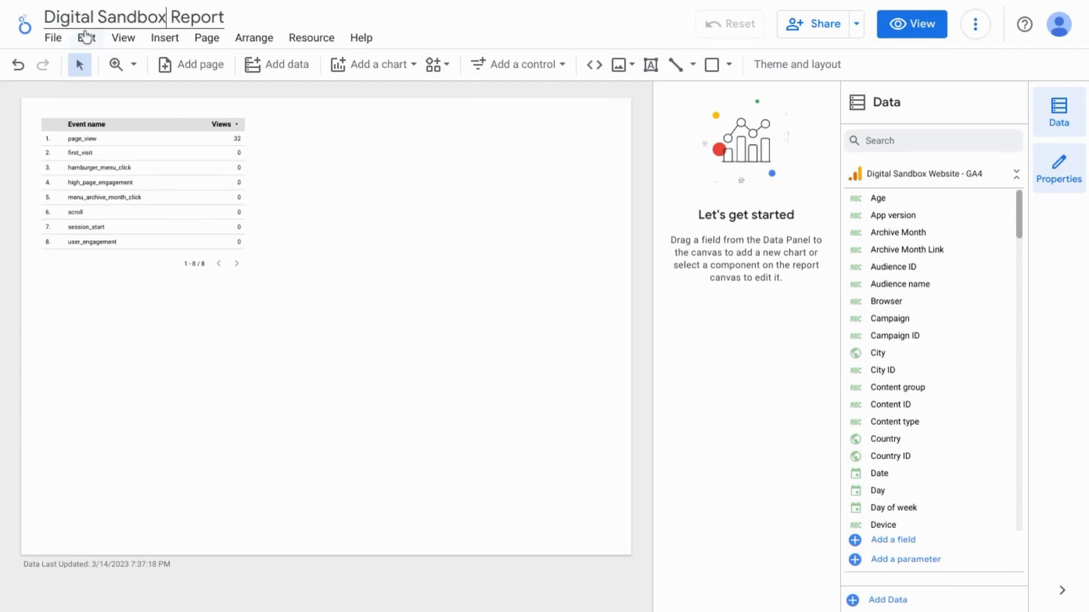
{"action": "type", "text": " Traffic"}
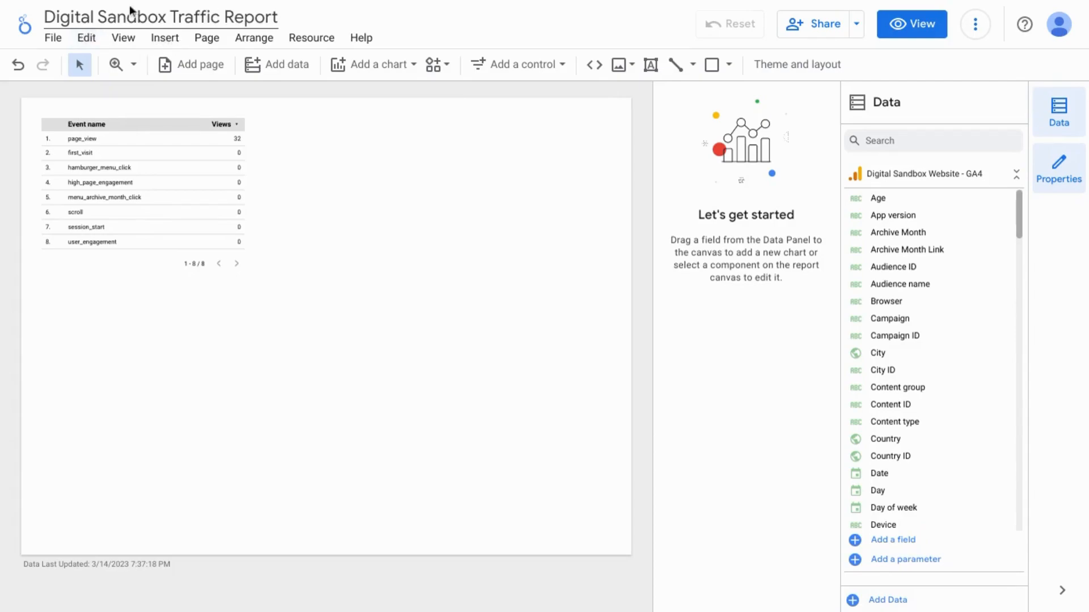
{"action": "key", "text": "ctrl+shift+Left"}
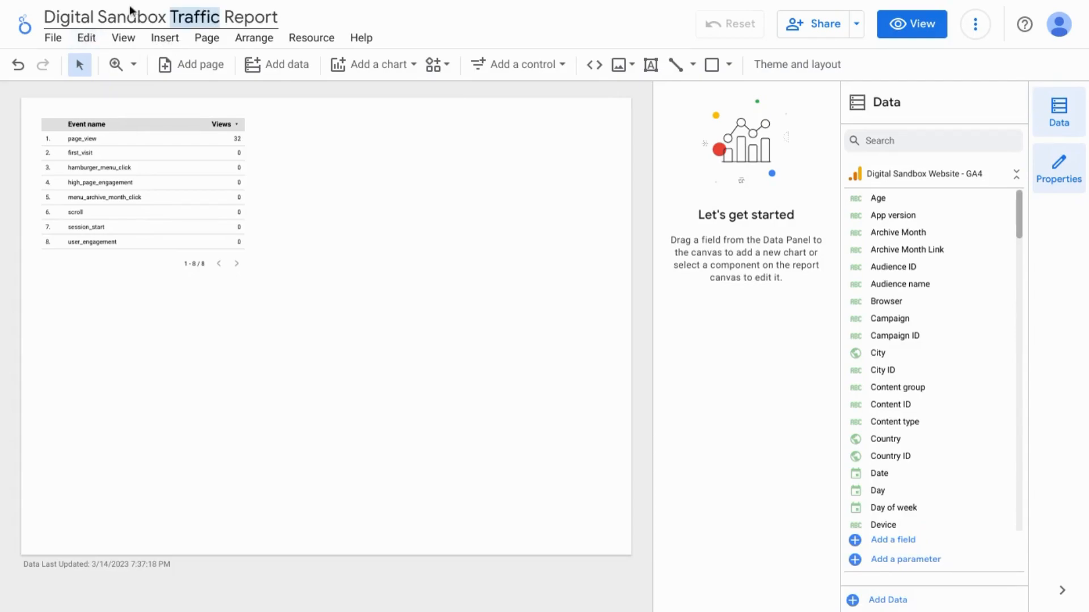
{"action": "type", "text": "User Behav"}
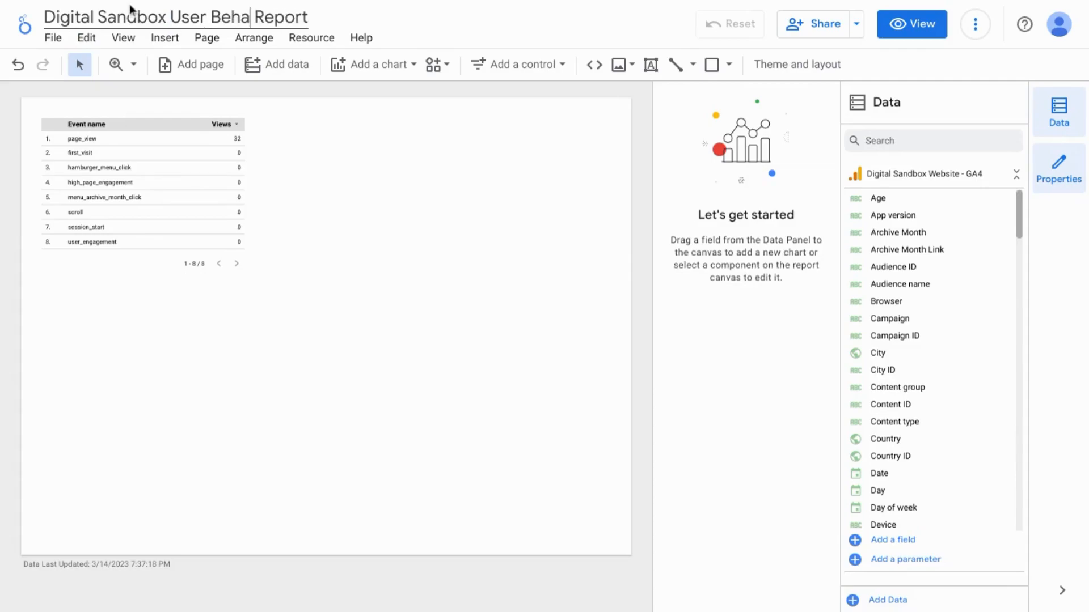
{"action": "type", "text": "ior"}
{"action": "type", "text": "Site"}
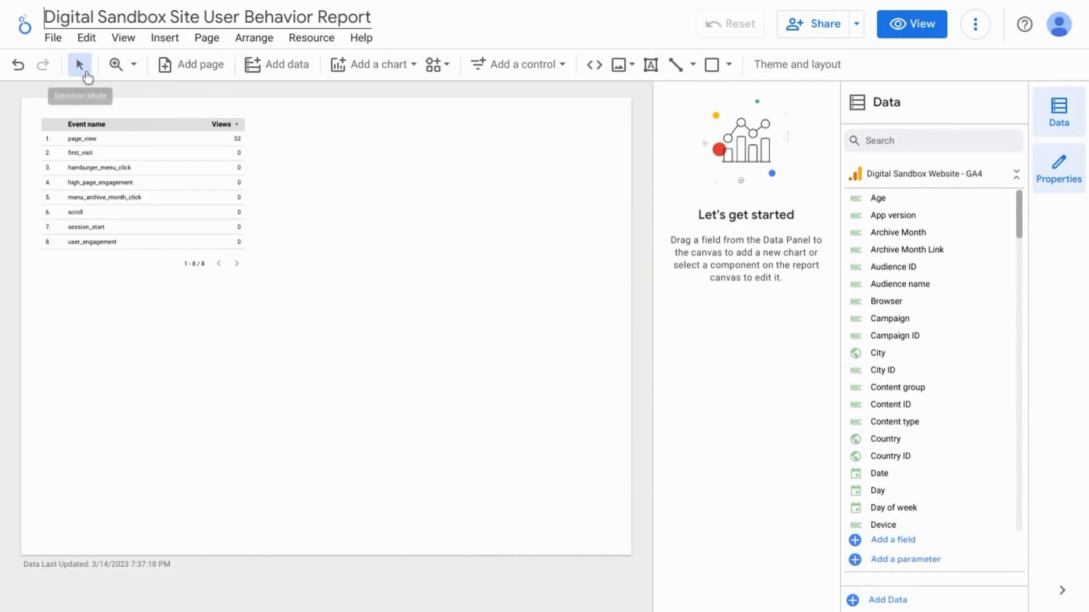
- Leave the report for the template gallery and review the categories available for filtering templates
{"action": "left_click", "coordinate": [24, 32]}
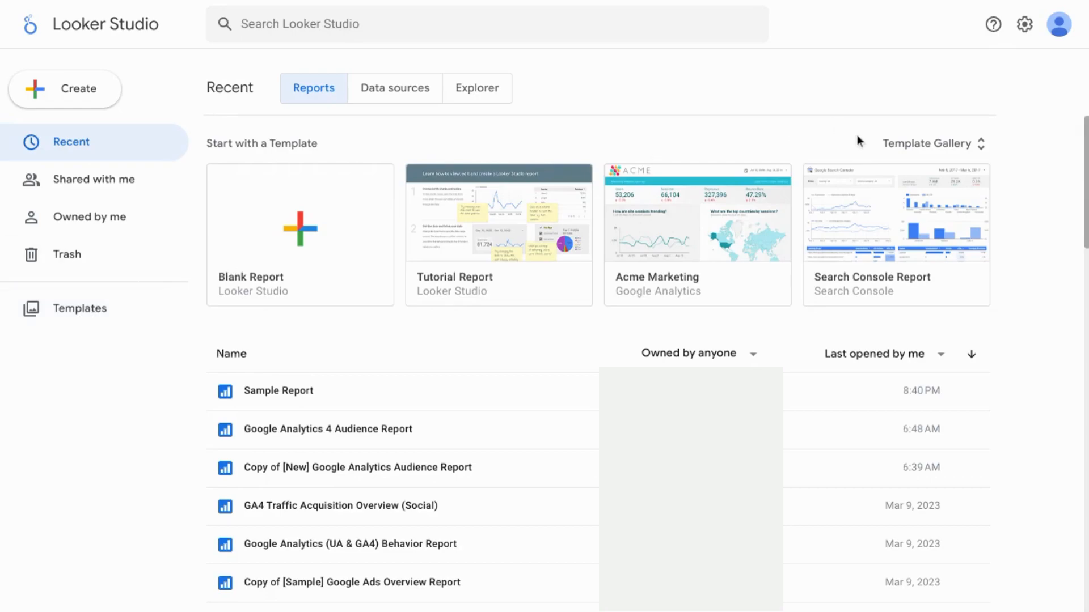
{"action": "left_click", "coordinate": [63, 313]}
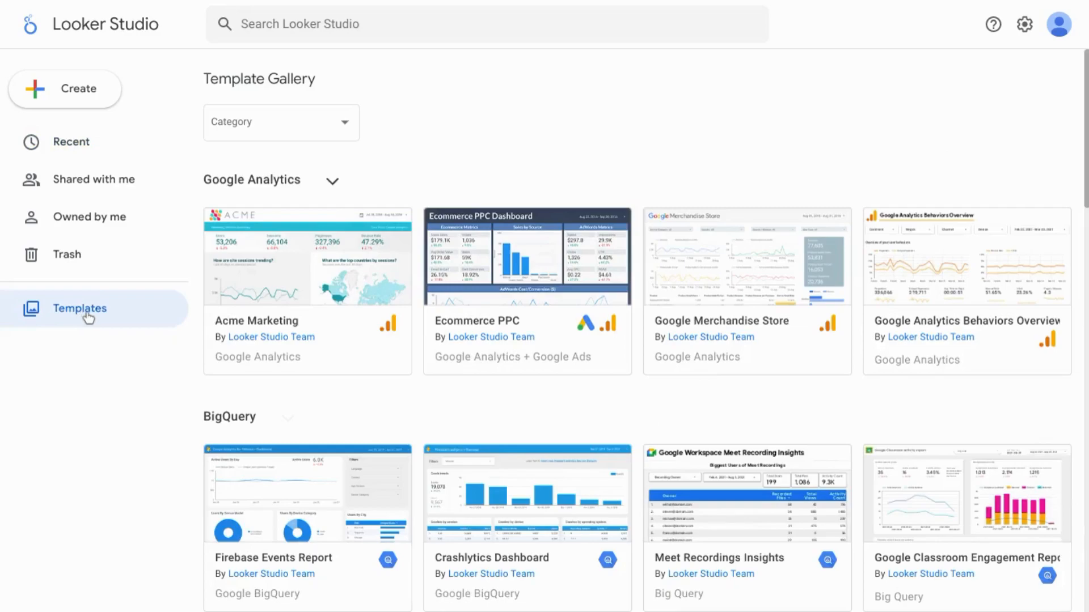
{"action": "left_click", "coordinate": [348, 131]}
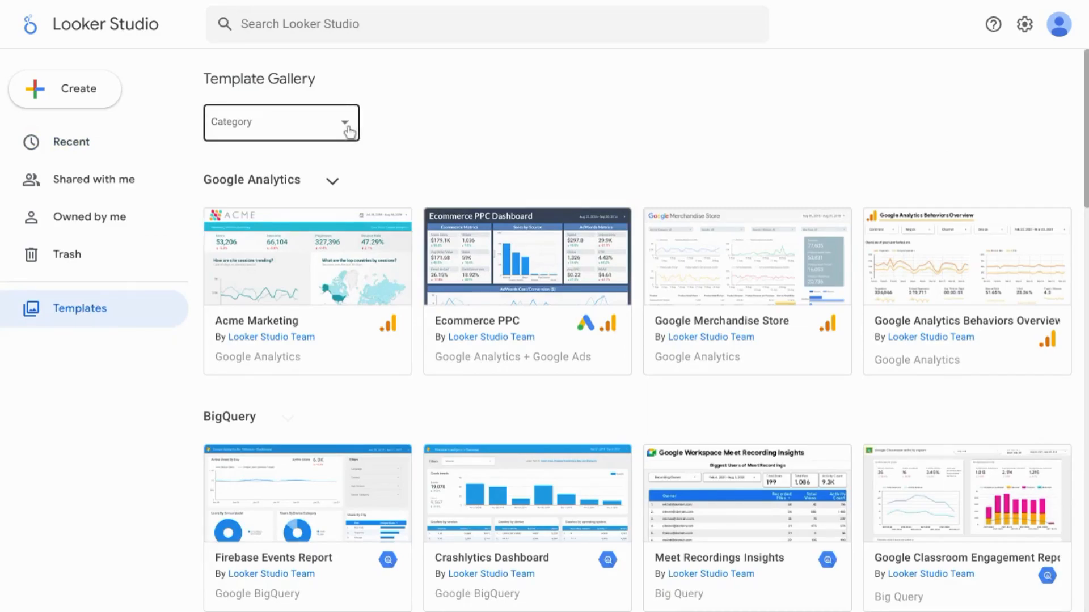
{"action": "left_click", "coordinate": [349, 130]}
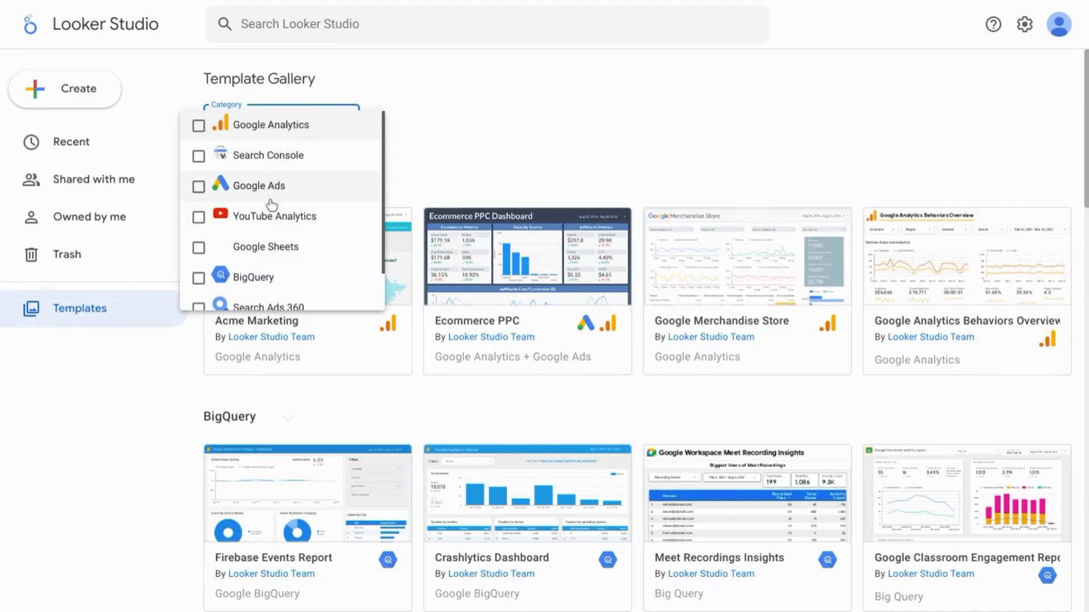
{"action": "scroll", "coordinate": [287, 183], "scroll_direction": "down", "scroll_amount": 1}
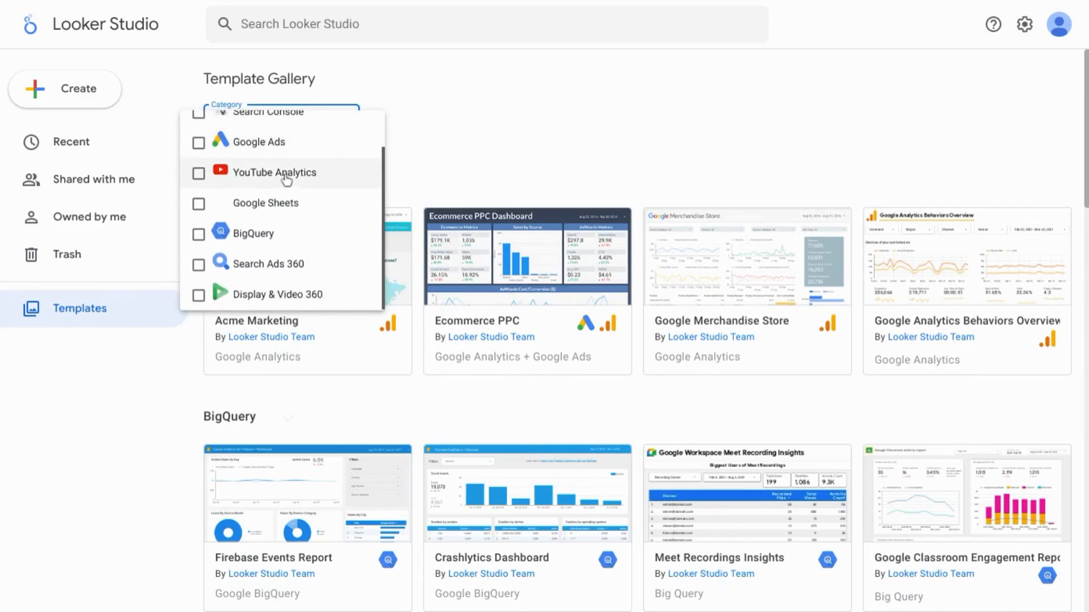
{"action": "scroll", "coordinate": [287, 181], "scroll_direction": "up", "scroll_amount": 1}
{"action": "left_click", "coordinate": [605, 100]}
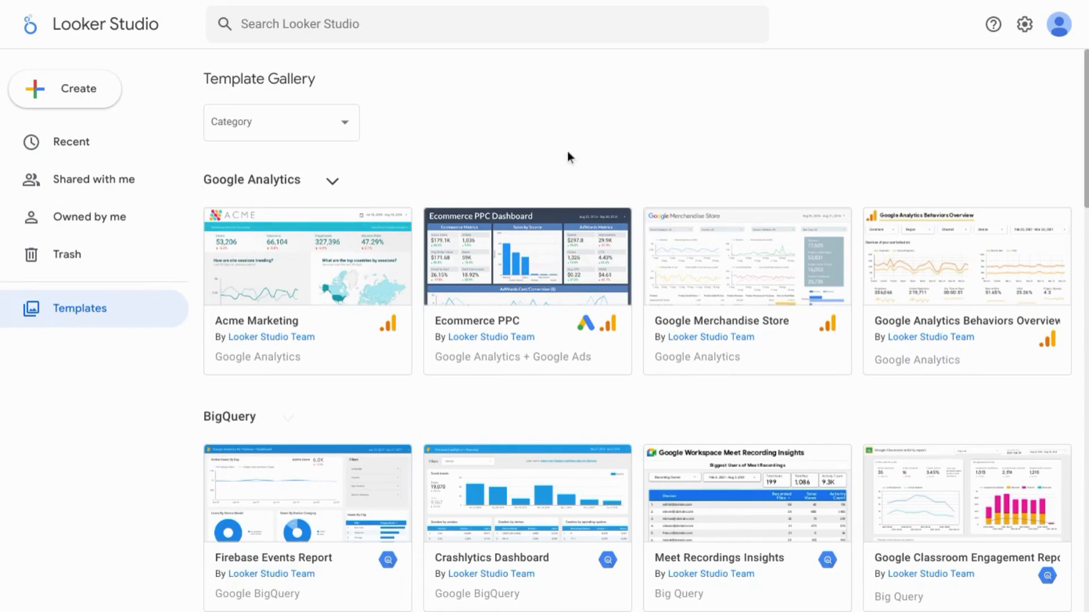
- Browse the gallery's template groups and expand the Google Analytics group to view all its templates
{"action": "scroll", "coordinate": [549, 340], "scroll_direction": "down", "scroll_amount": 1}
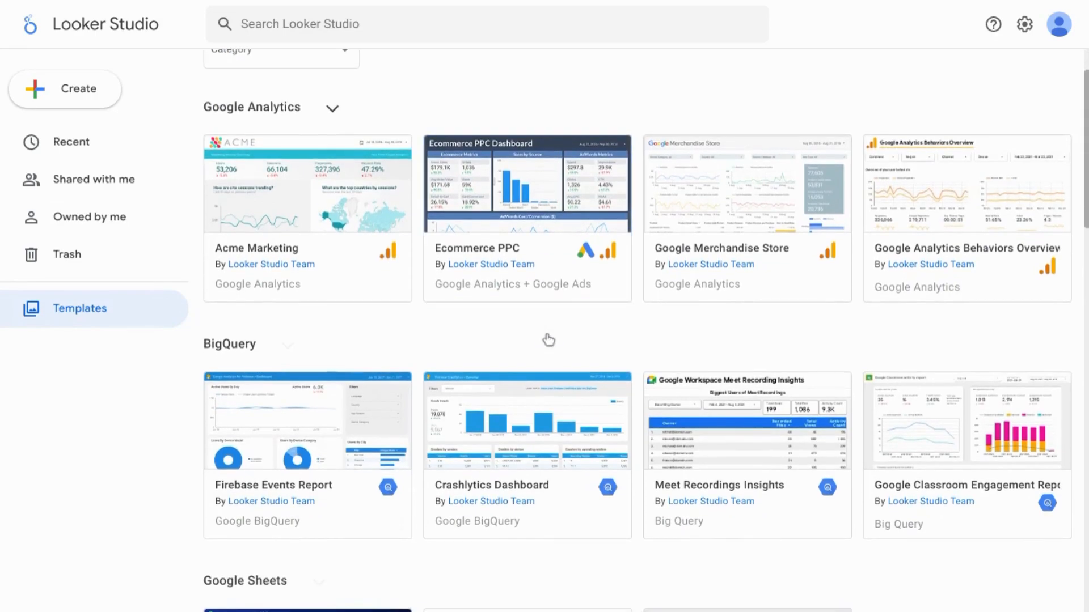
{"action": "scroll", "coordinate": [548, 340], "scroll_direction": "down", "scroll_amount": 3}
{"action": "scroll", "coordinate": [548, 341], "scroll_direction": "up", "scroll_amount": 2}
{"action": "scroll", "coordinate": [549, 340], "scroll_direction": "down", "scroll_amount": 3}
{"action": "scroll", "coordinate": [548, 340], "scroll_direction": "up", "scroll_amount": 5}
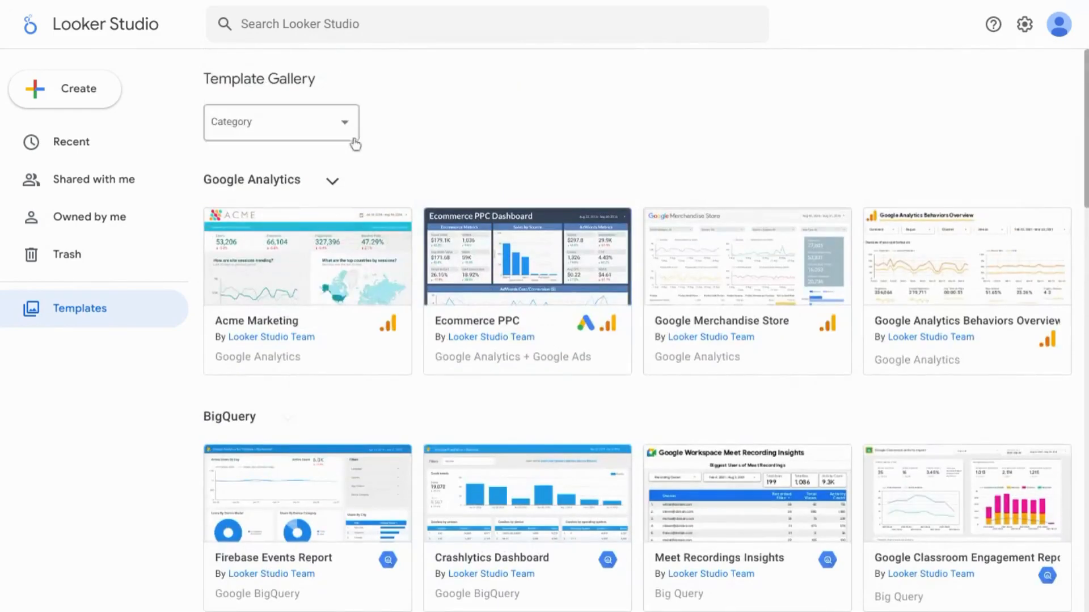
{"action": "left_click", "coordinate": [331, 185]}
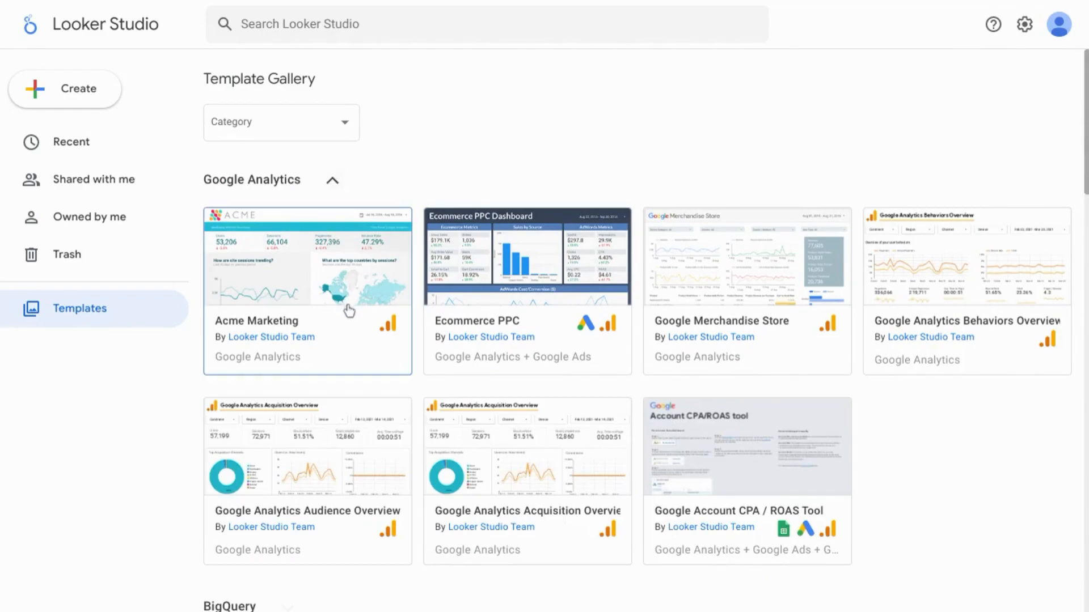
{"action": "scroll", "coordinate": [357, 372], "scroll_direction": "down", "scroll_amount": 2}
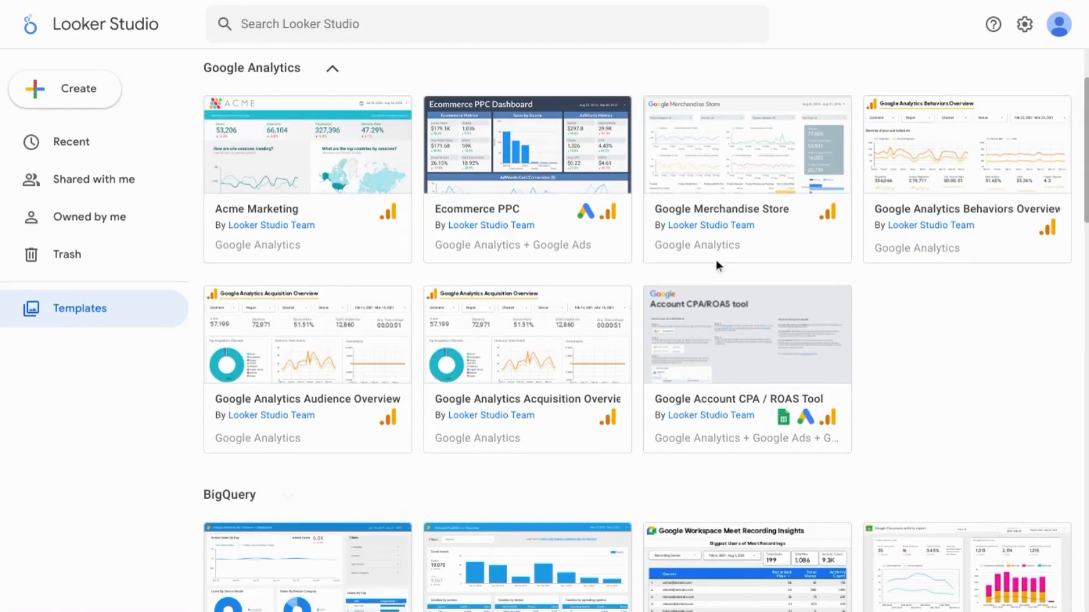
- Open the Google Merchandise Store template and look through the accounts offered in its default data selector
{"action": "left_click", "coordinate": [753, 174]}
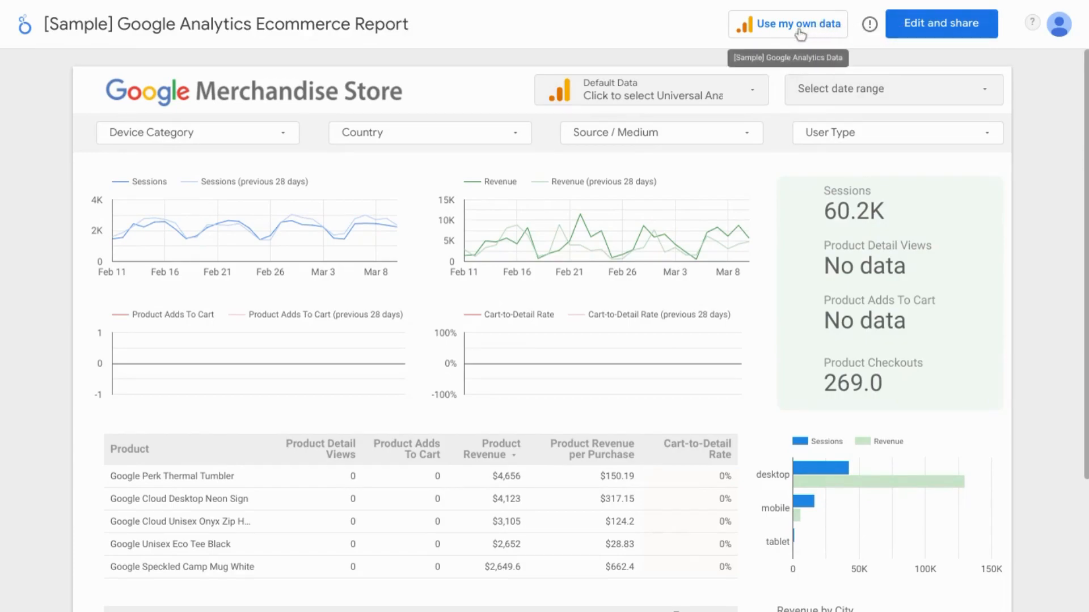
{"action": "left_click", "coordinate": [745, 94]}
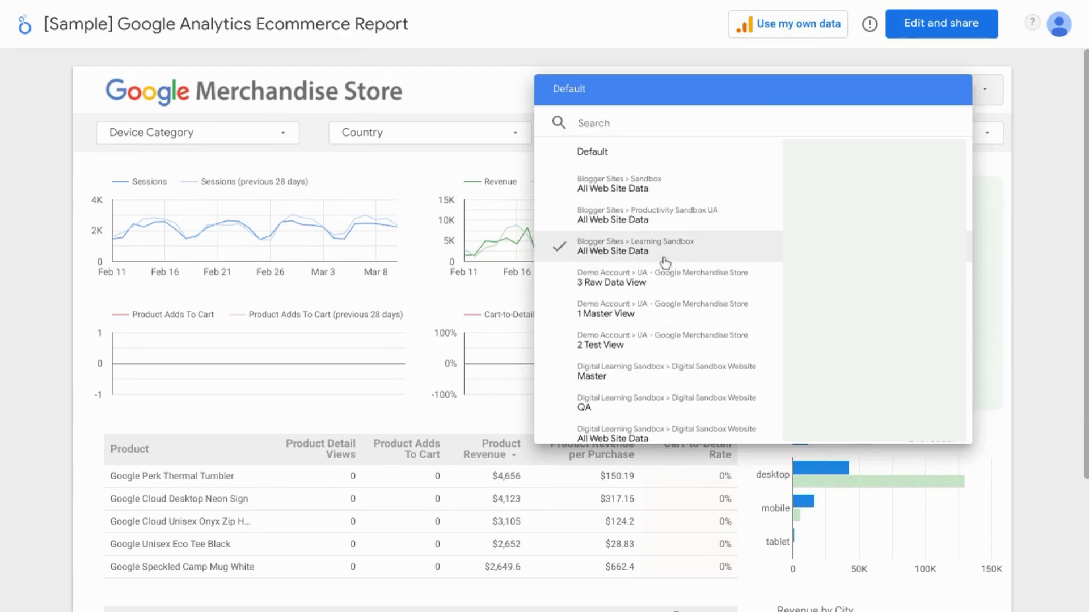
{"action": "left_click", "coordinate": [471, 267]}
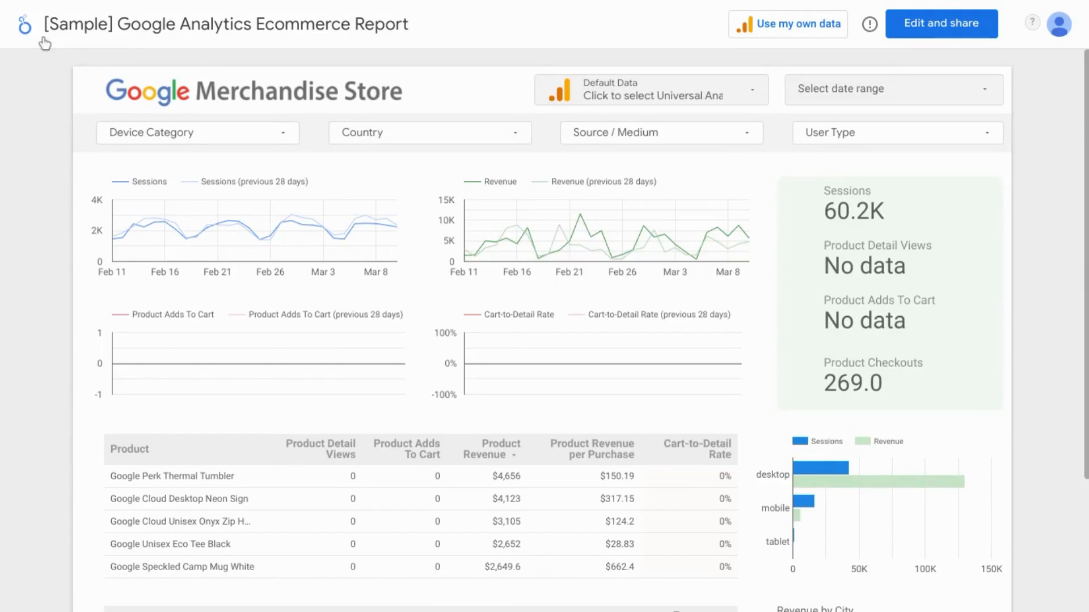
- Return to the template gallery and browse every category, from Google Analytics through to Search Ads 360
{"action": "left_click", "coordinate": [26, 30]}
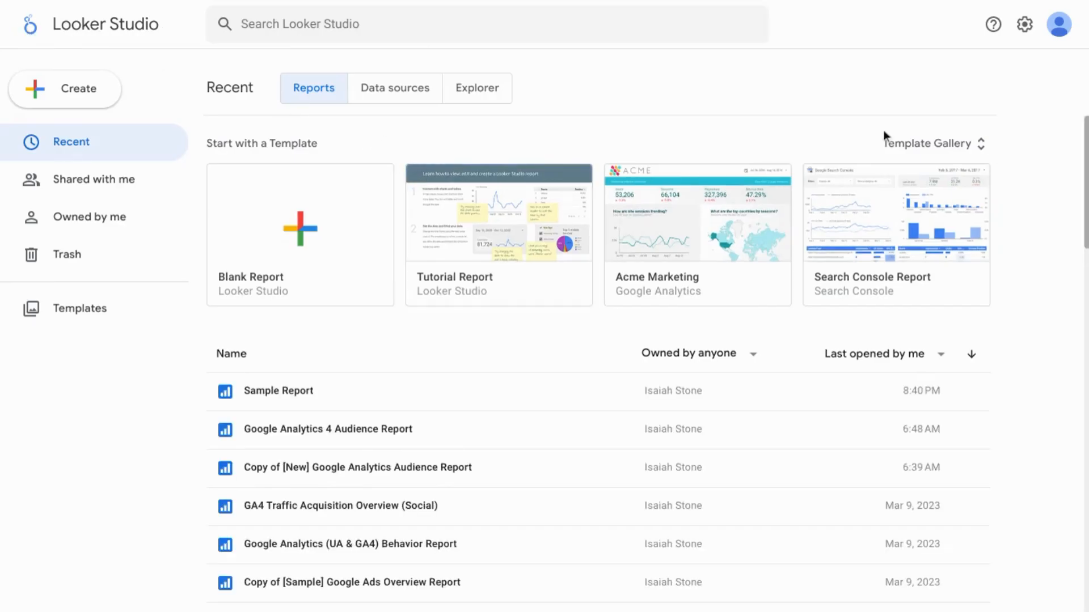
{"action": "left_click", "coordinate": [948, 142]}
{"action": "scroll", "coordinate": [632, 131], "scroll_direction": "down", "scroll_amount": 1}
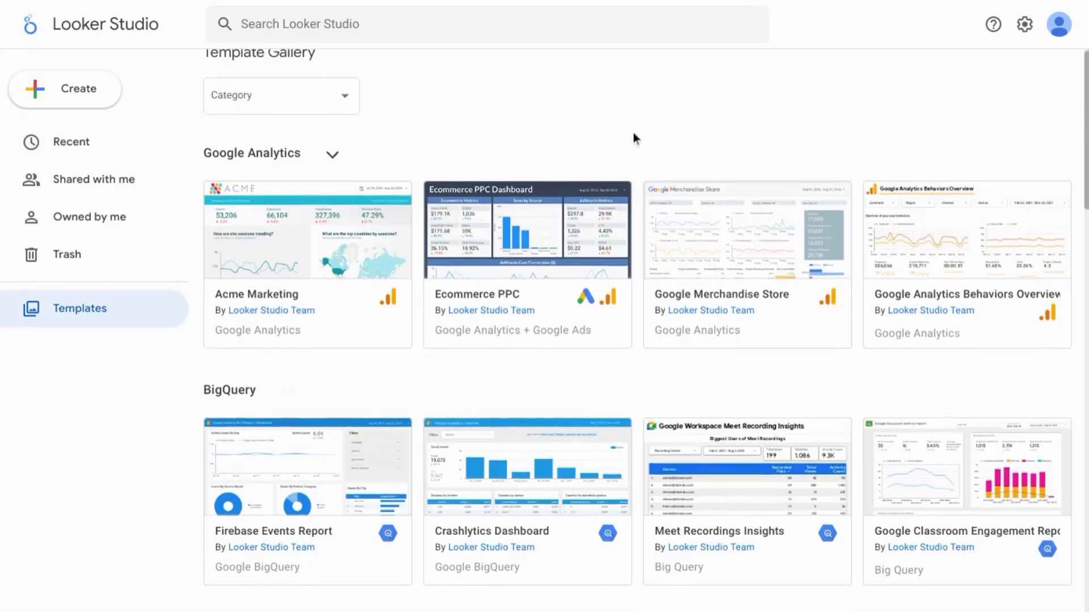
{"action": "scroll", "coordinate": [633, 132], "scroll_direction": "down", "scroll_amount": 5}
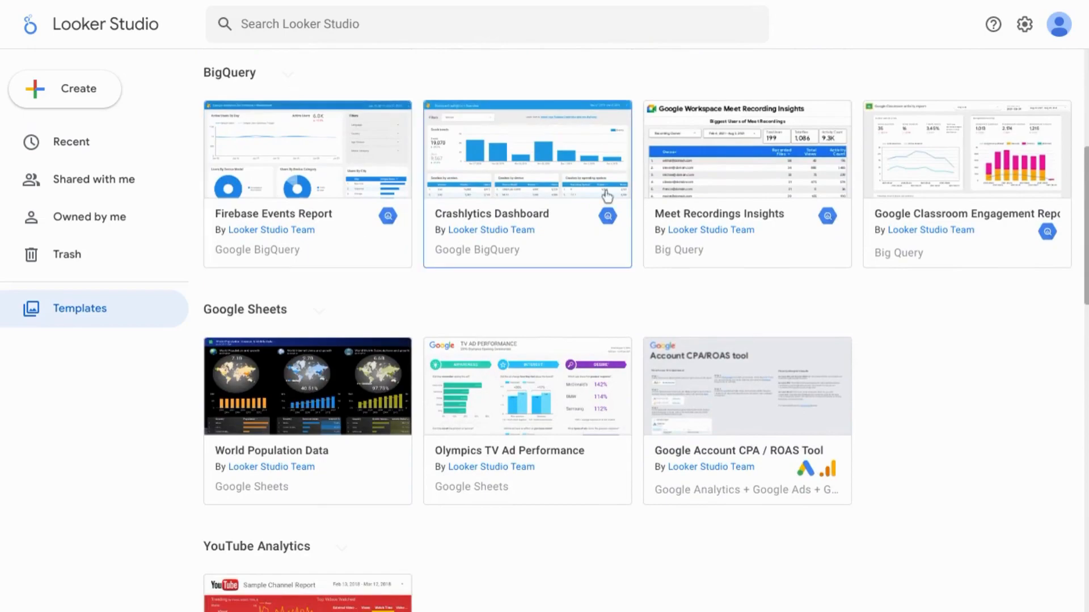
{"action": "scroll", "coordinate": [607, 196], "scroll_direction": "down", "scroll_amount": 7}
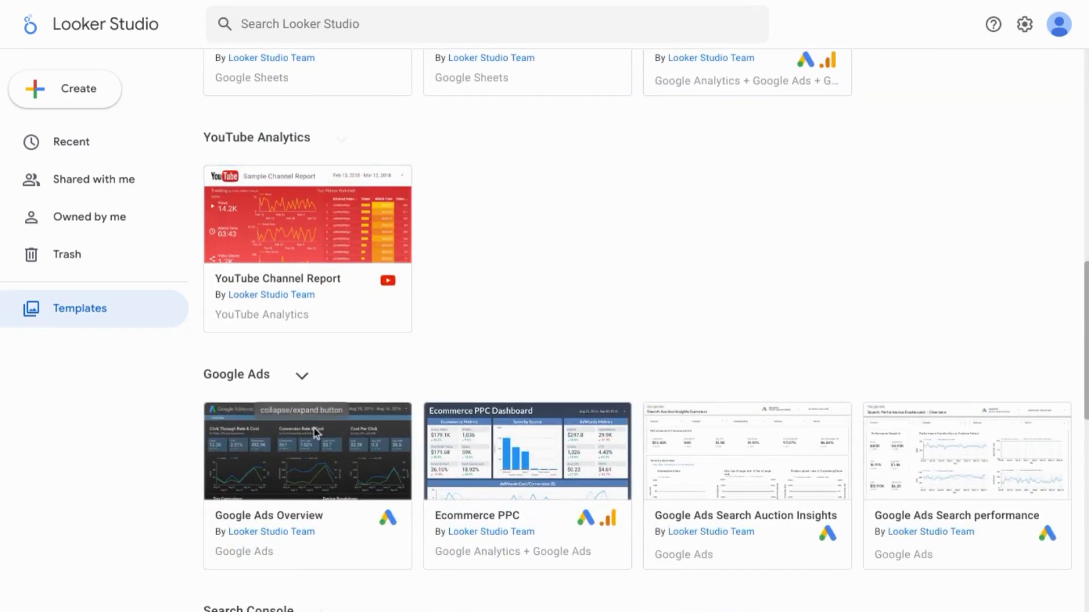
{"action": "scroll", "coordinate": [562, 340], "scroll_direction": "down", "scroll_amount": 9}
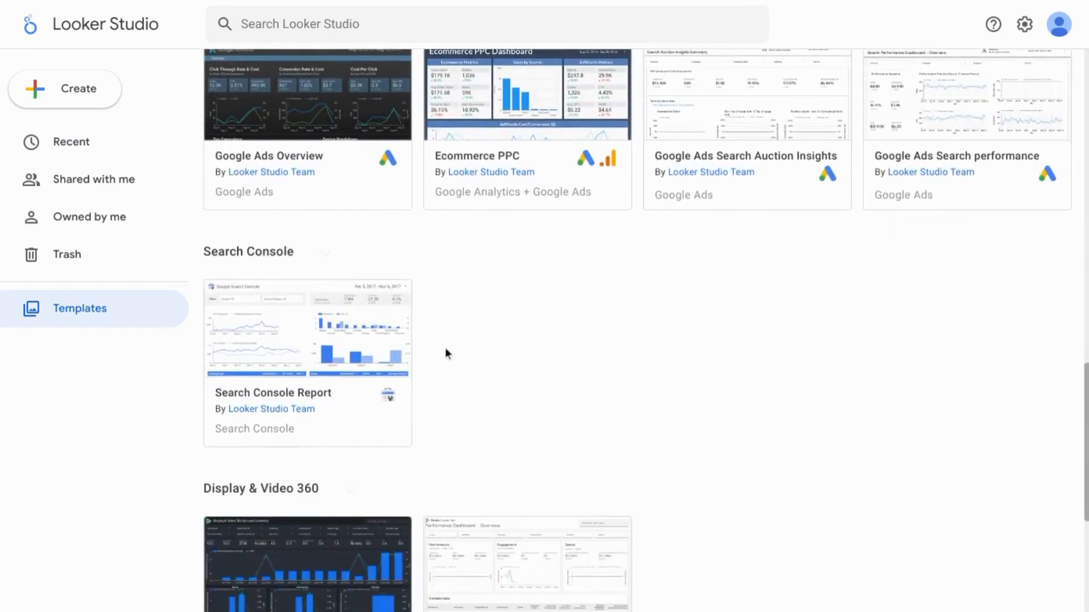
{"action": "scroll", "coordinate": [511, 309], "scroll_direction": "down", "scroll_amount": 3}
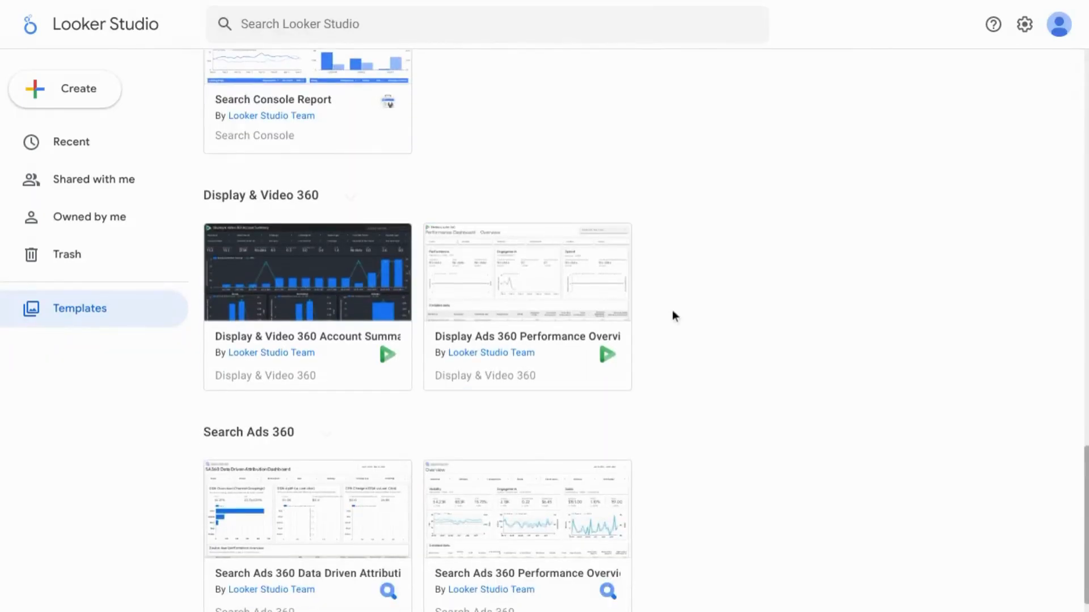
{"action": "scroll", "coordinate": [673, 314], "scroll_direction": "down", "scroll_amount": 1}
{"action": "scroll", "coordinate": [673, 315], "scroll_direction": "up", "scroll_amount": 2}
{"action": "scroll", "coordinate": [672, 310], "scroll_direction": "up", "scroll_amount": 20}
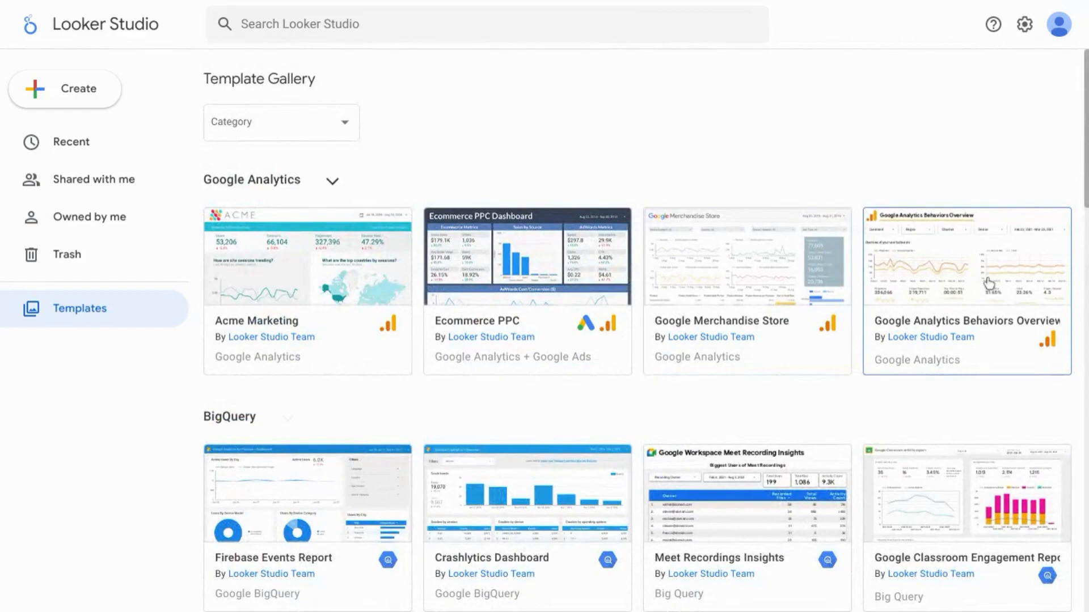
- Expand the Google Analytics template group and open the Google Analytics Audience Overview template
{"action": "left_click", "coordinate": [334, 184]}
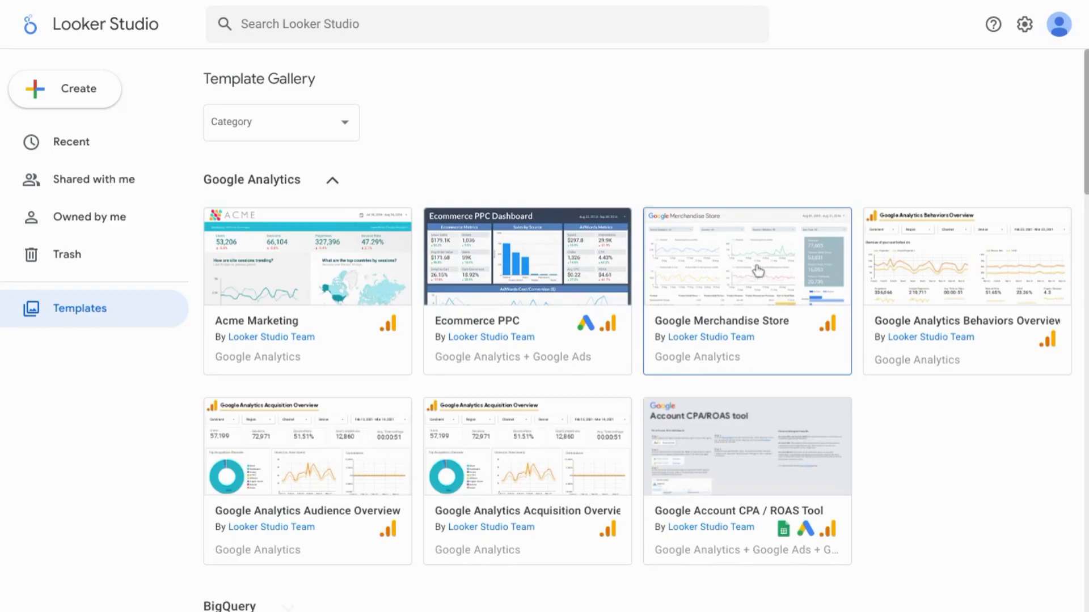
{"action": "left_click", "coordinate": [316, 459]}
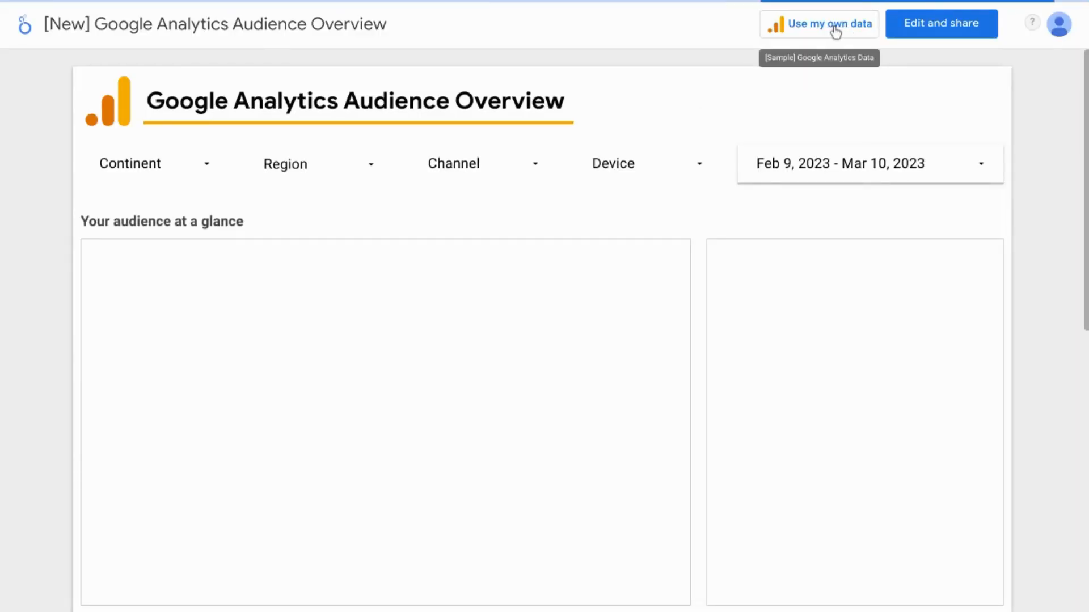
- Look through the charts and breakdown tables of the Google Analytics Audience Overview template
{"action": "scroll", "coordinate": [788, 130], "scroll_direction": "down", "scroll_amount": 4}
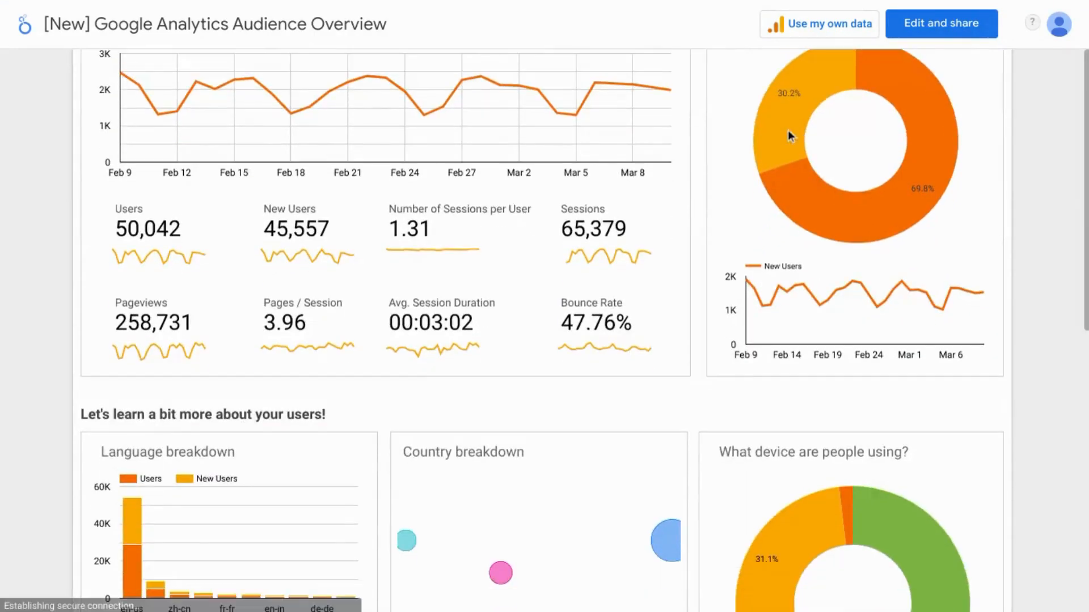
{"action": "scroll", "coordinate": [788, 130], "scroll_direction": "down", "scroll_amount": 3}
{"action": "scroll", "coordinate": [788, 131], "scroll_direction": "down", "scroll_amount": 3}
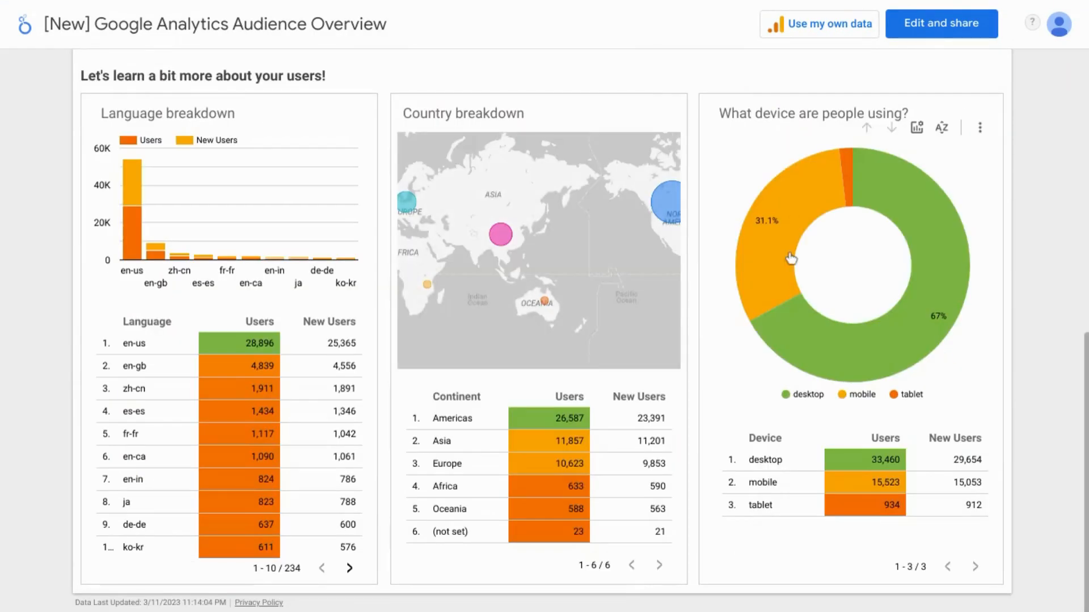
{"action": "mouse_move", "coordinate": [791, 258]}
{"action": "scroll", "coordinate": [791, 259], "scroll_direction": "up", "scroll_amount": 2}
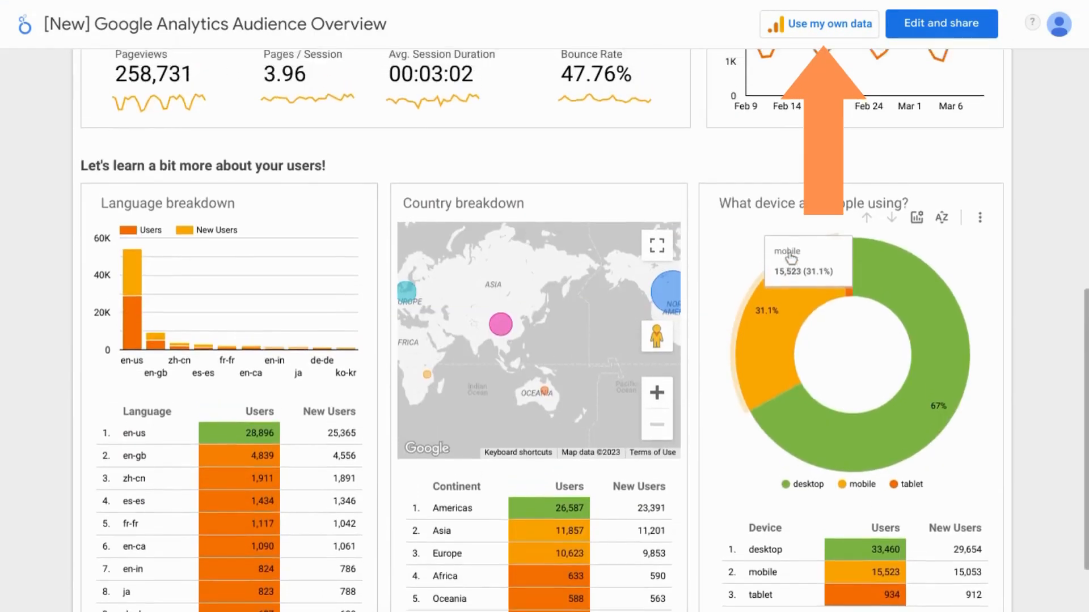
- Add own data to the template, using the Digital Sandbox Website - GA4 property from the Digital Learning Sandbox account
{"action": "left_click", "coordinate": [805, 27]}
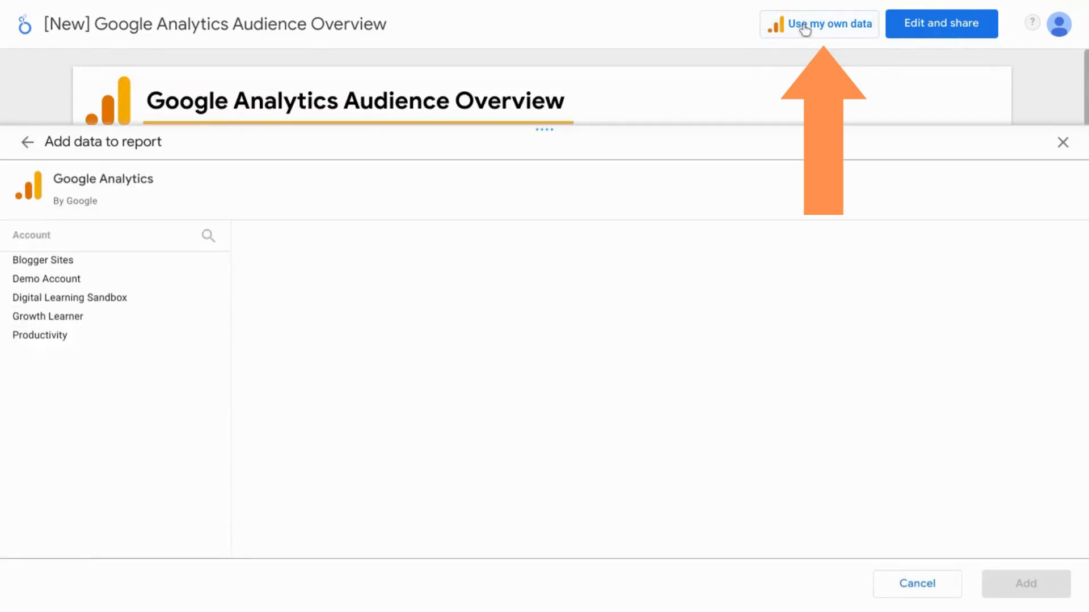
{"action": "left_click", "coordinate": [84, 301]}
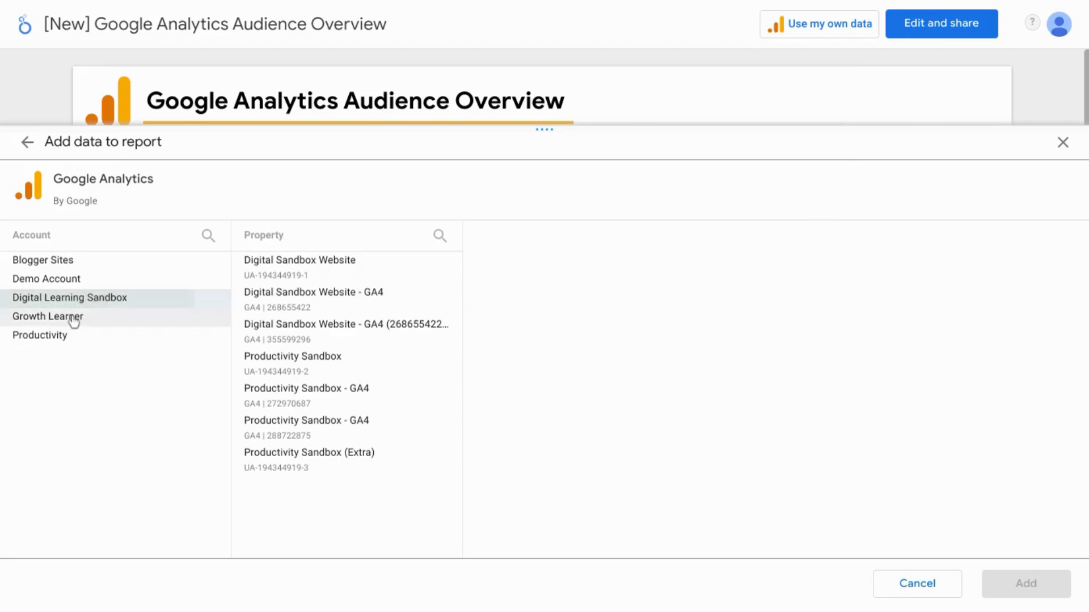
{"action": "left_click", "coordinate": [333, 298]}
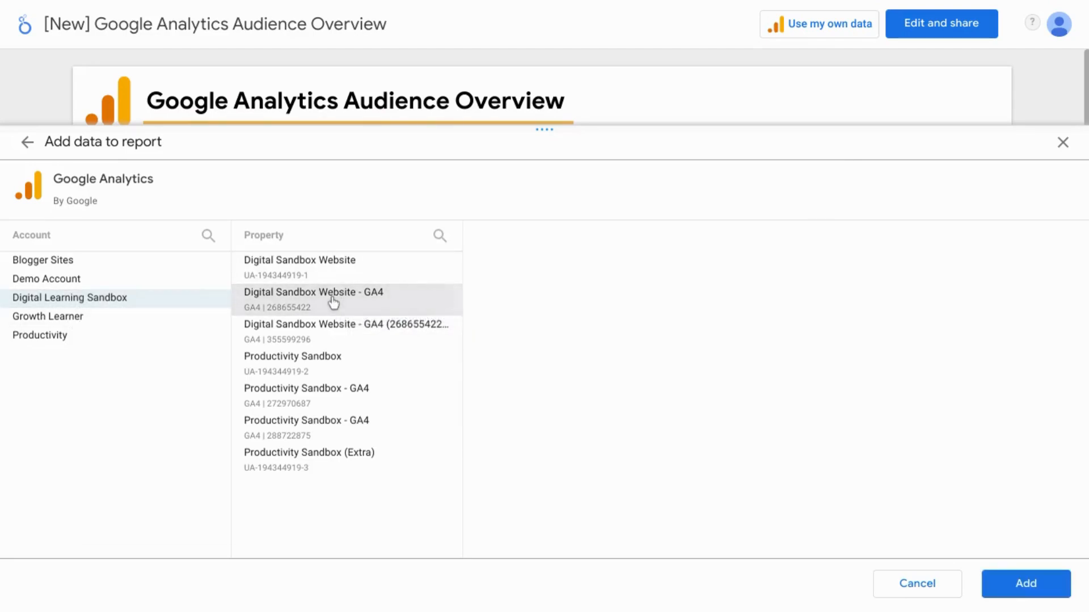
{"action": "left_click", "coordinate": [1021, 587]}
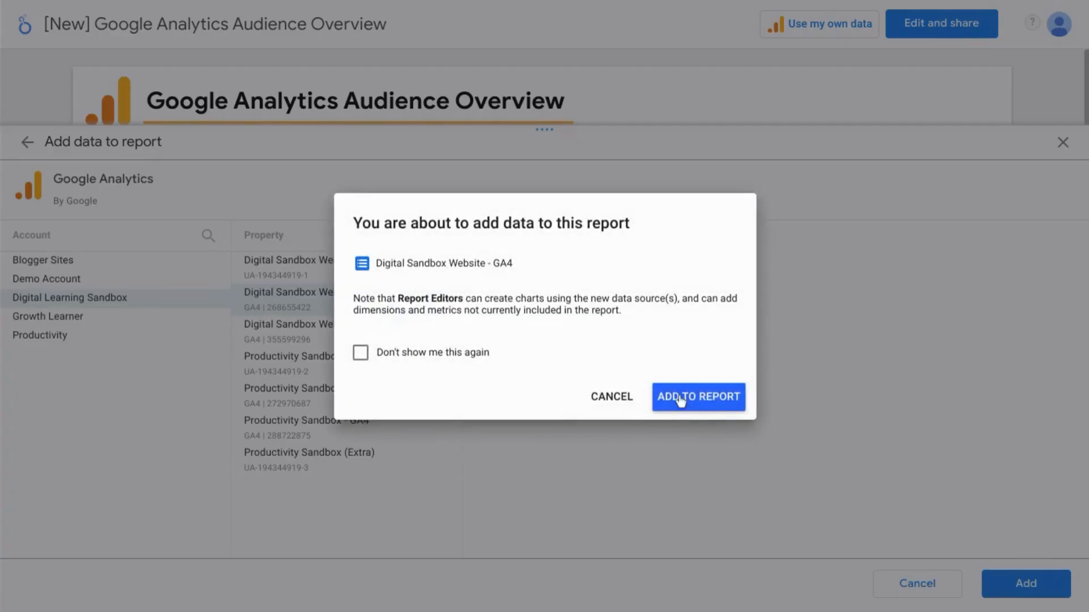
{"action": "left_click", "coordinate": [686, 399]}
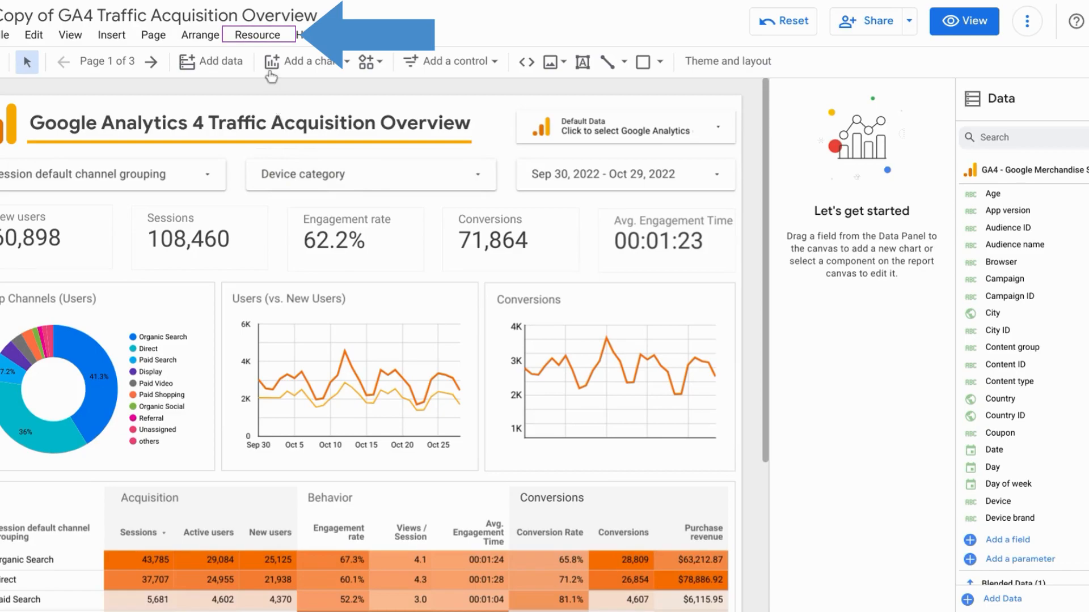
- Open the report's added data source GA4 - Google Merchandise Store for editing and examine its fields and connection settings
{"action": "left_click", "coordinate": [257, 36]}
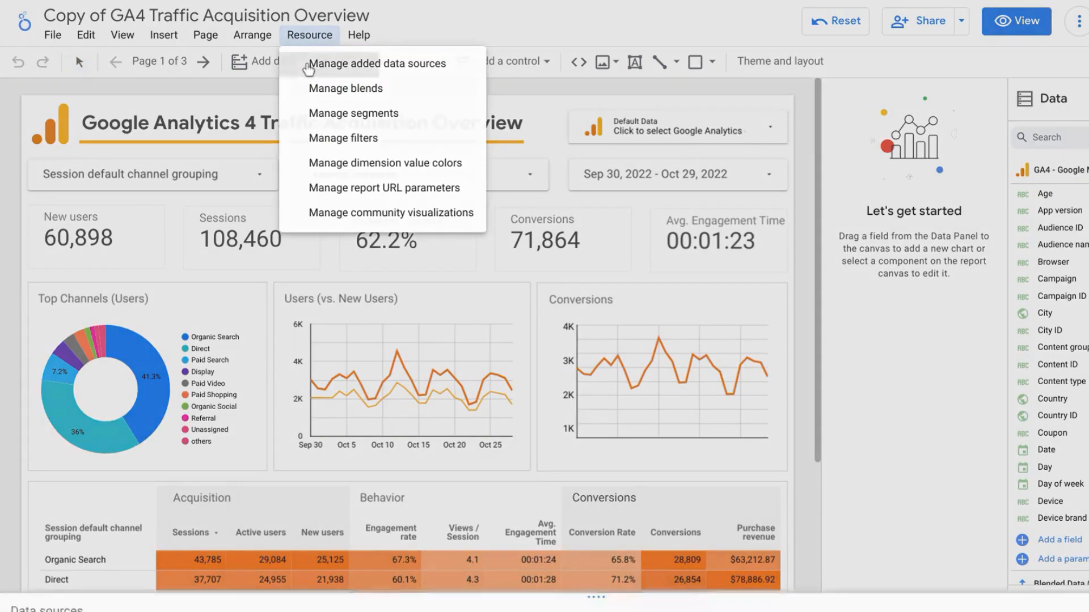
{"action": "left_click", "coordinate": [257, 64]}
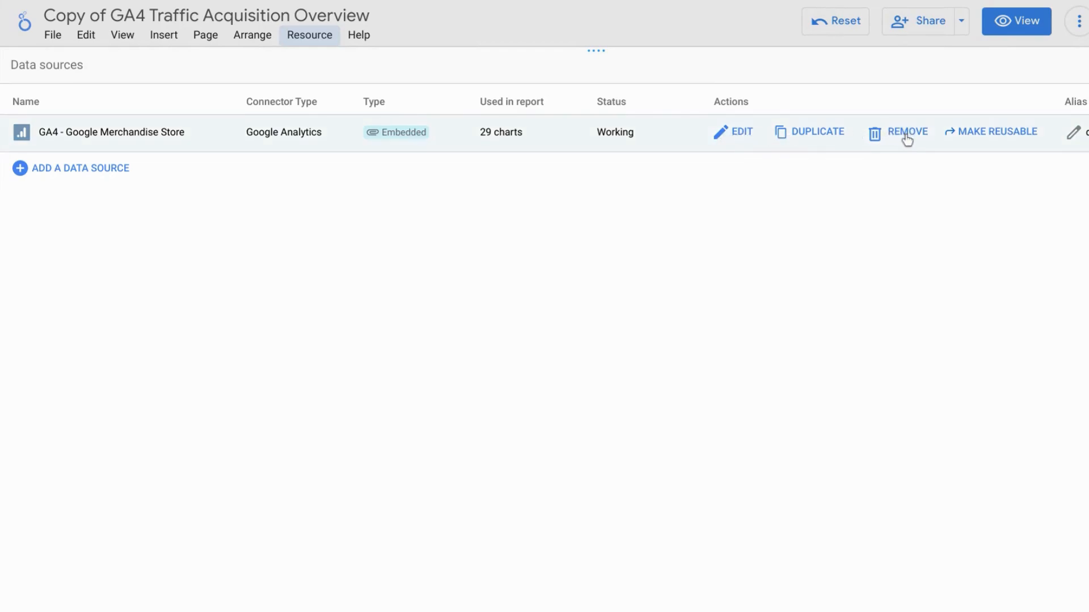
{"action": "left_click", "coordinate": [731, 139]}
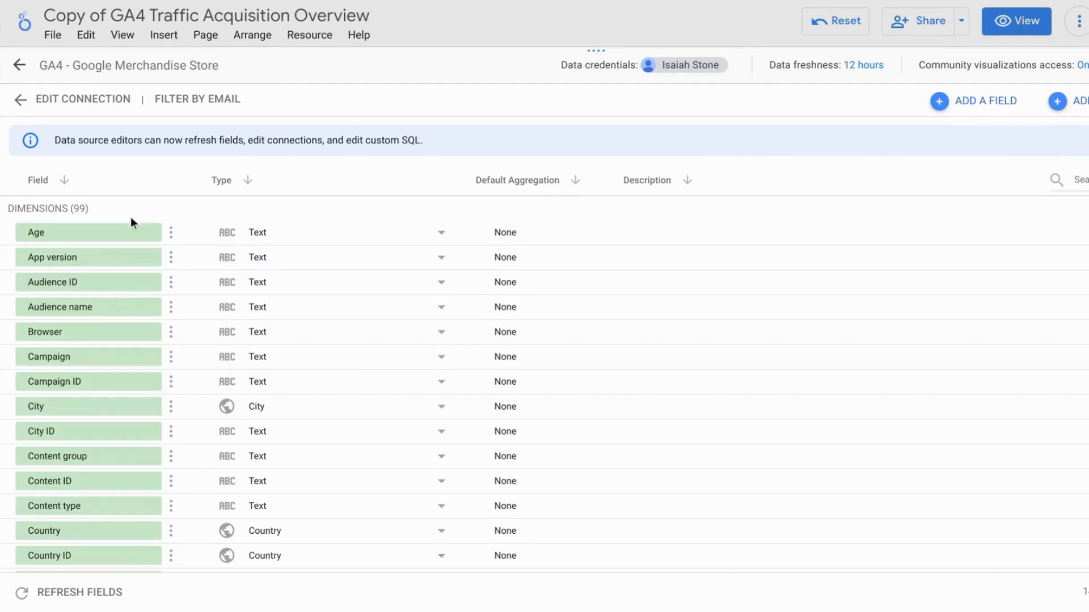
{"action": "scroll", "coordinate": [116, 306], "scroll_direction": "down", "scroll_amount": 3}
{"action": "scroll", "coordinate": [116, 300], "scroll_direction": "down", "scroll_amount": 5}
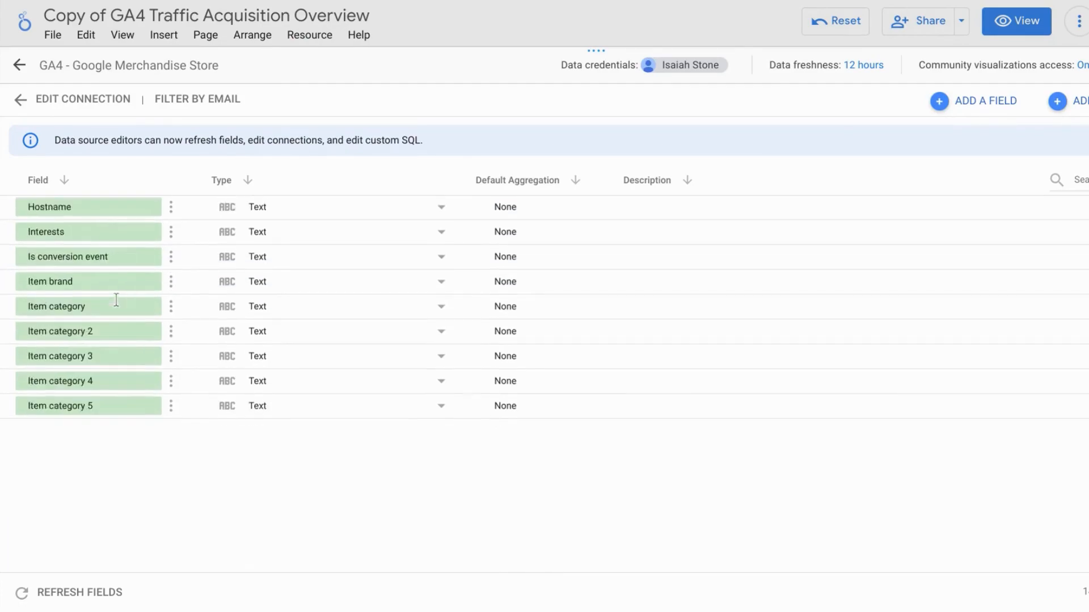
{"action": "scroll", "coordinate": [116, 300], "scroll_direction": "up", "scroll_amount": 10}
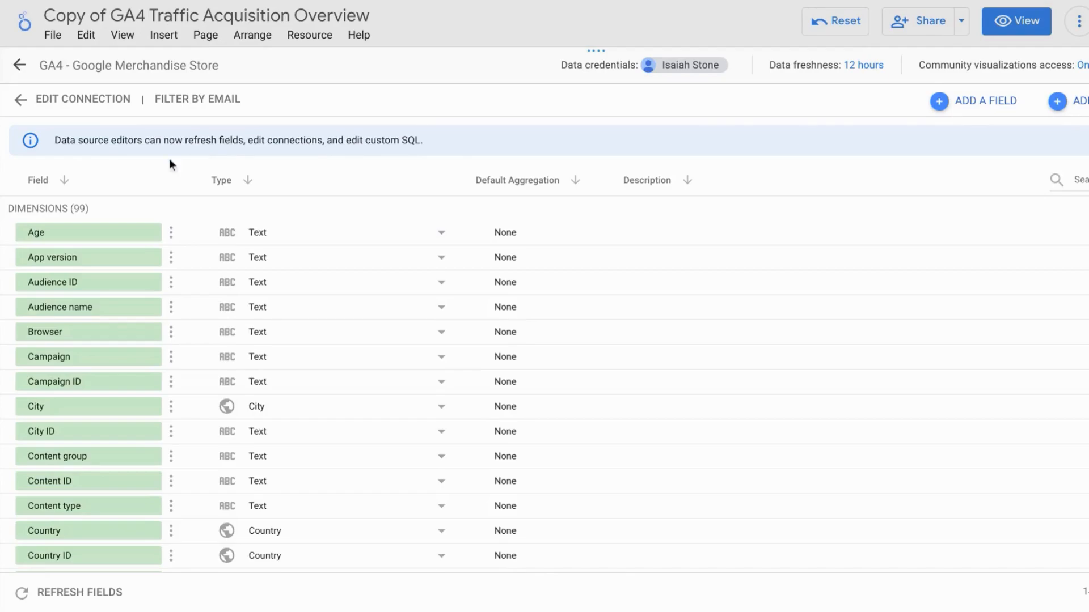
{"action": "left_click", "coordinate": [79, 101]}
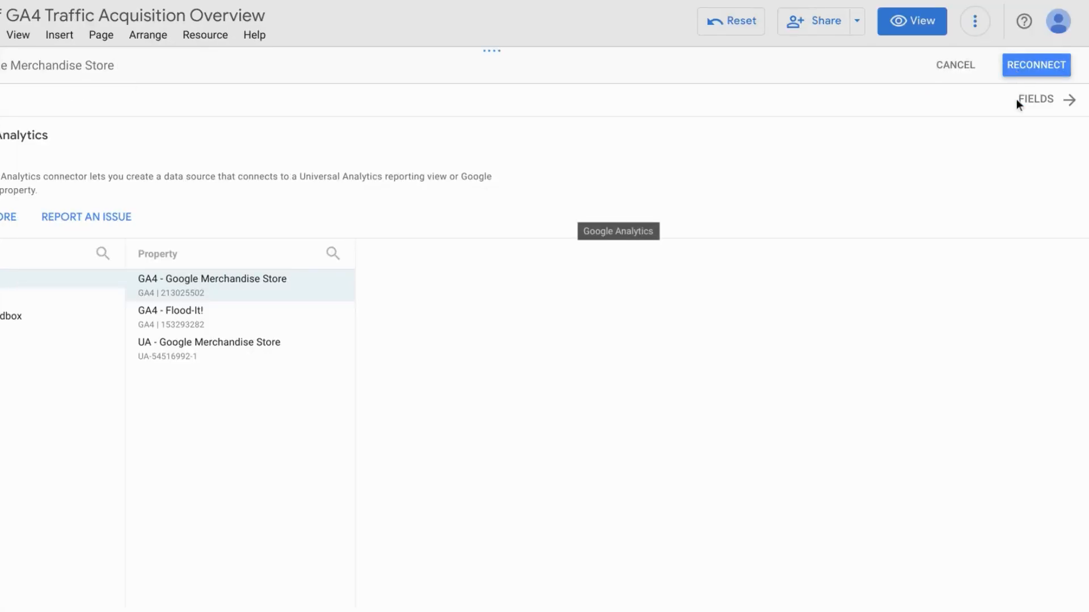
{"action": "left_click", "coordinate": [1046, 101]}
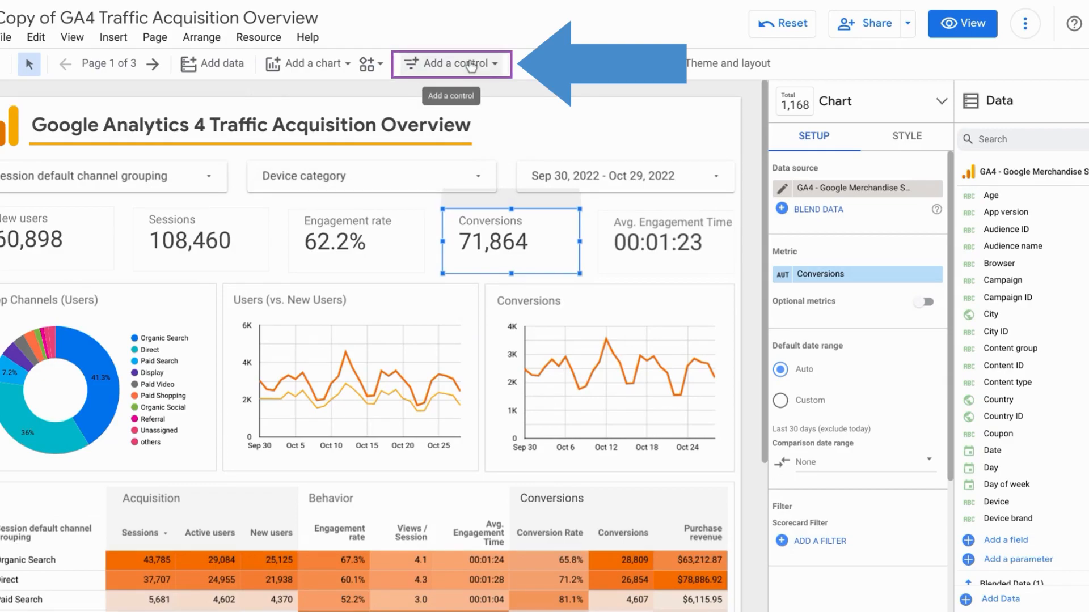
- Add a data control to the report header, directly above the date range control
{"action": "left_click", "coordinate": [470, 64]}
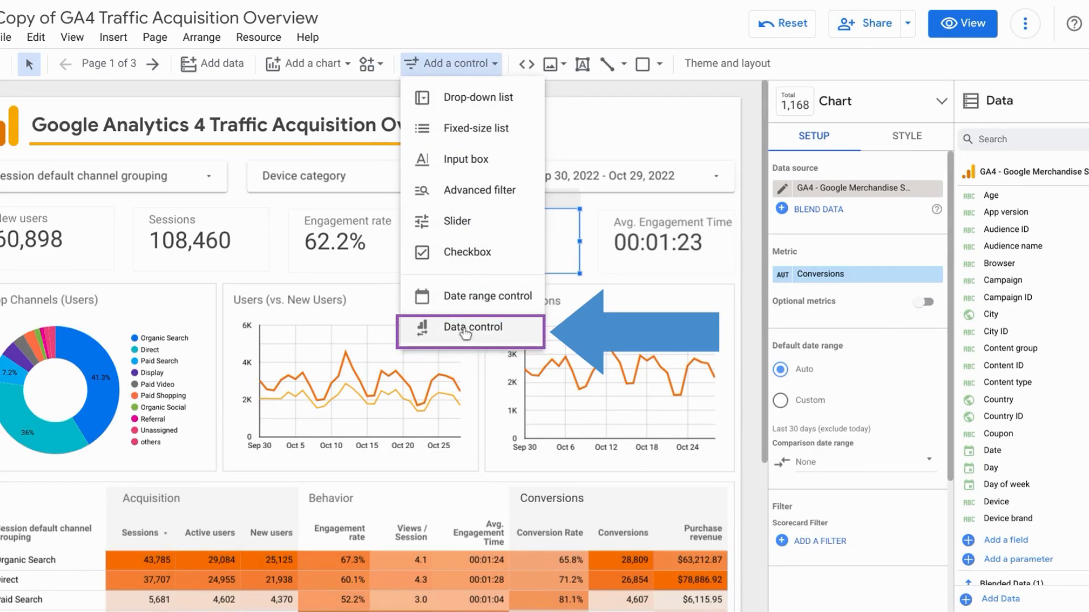
{"action": "left_click", "coordinate": [465, 333]}
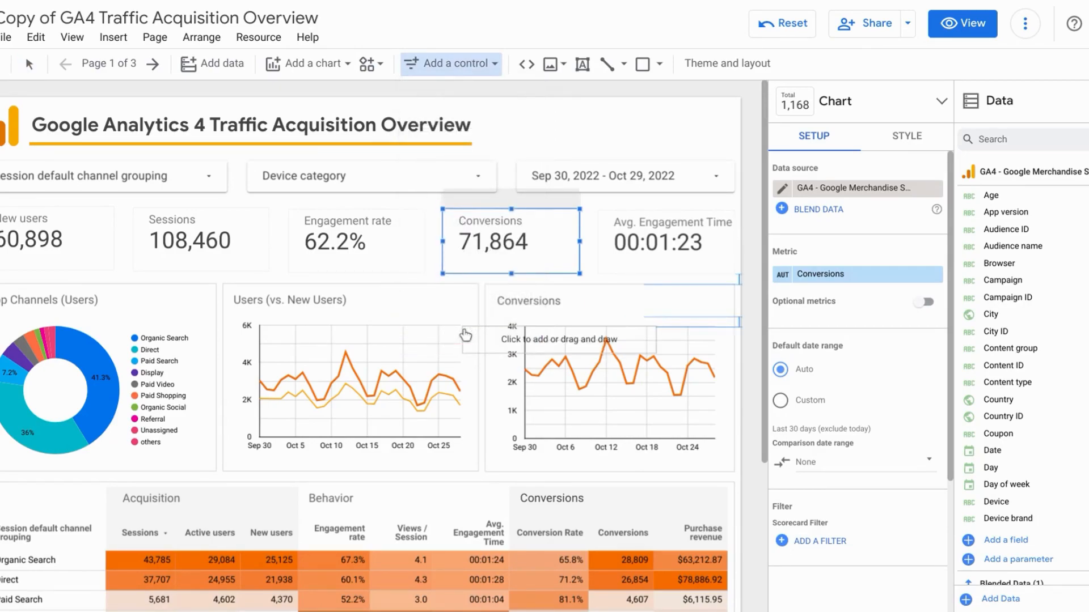
{"action": "mouse_move", "coordinate": [514, 112]}
{"action": "left_mouse_down"}
{"action": "mouse_move", "coordinate": [663, 153]}
{"action": "mouse_move", "coordinate": [719, 142]}
{"action": "left_mouse_up"}
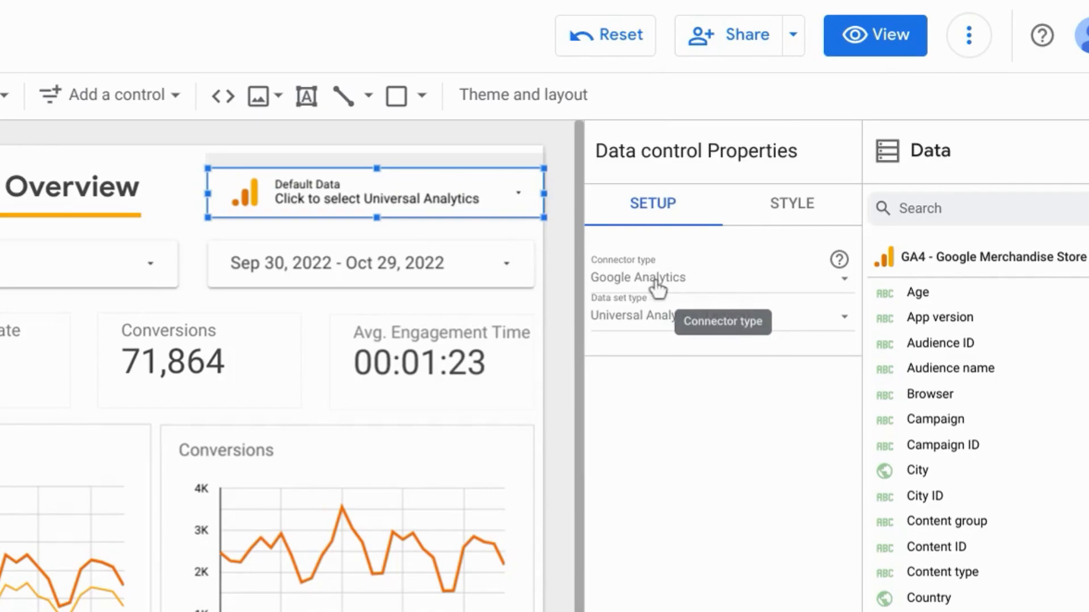
- Examine the data control's connector types and data set types, and the Universal Analytics views it offers
{"action": "left_click", "coordinate": [657, 289]}
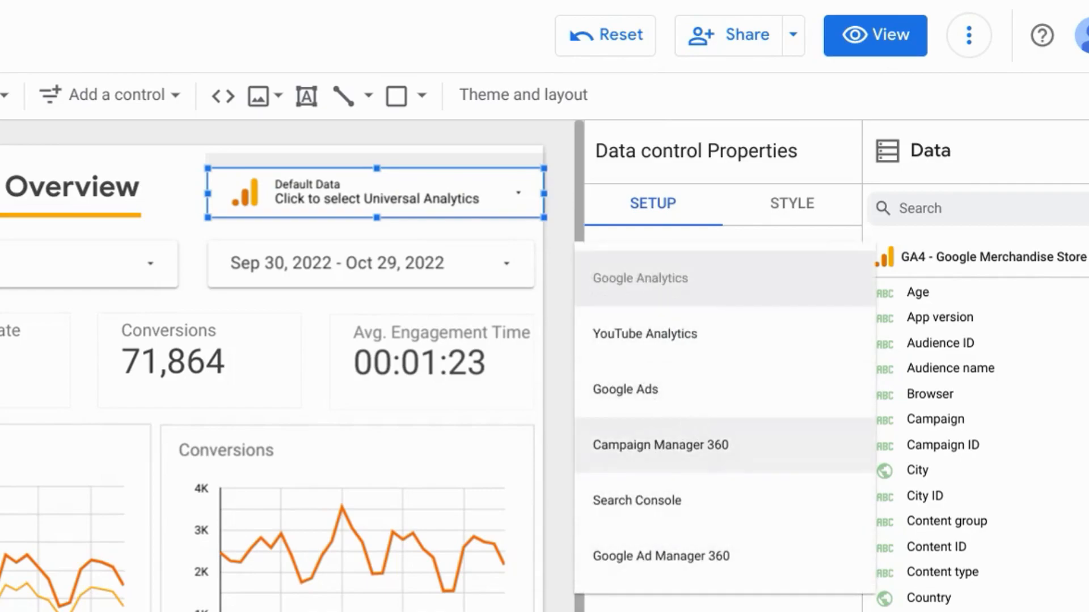
{"action": "left_click", "coordinate": [712, 606]}
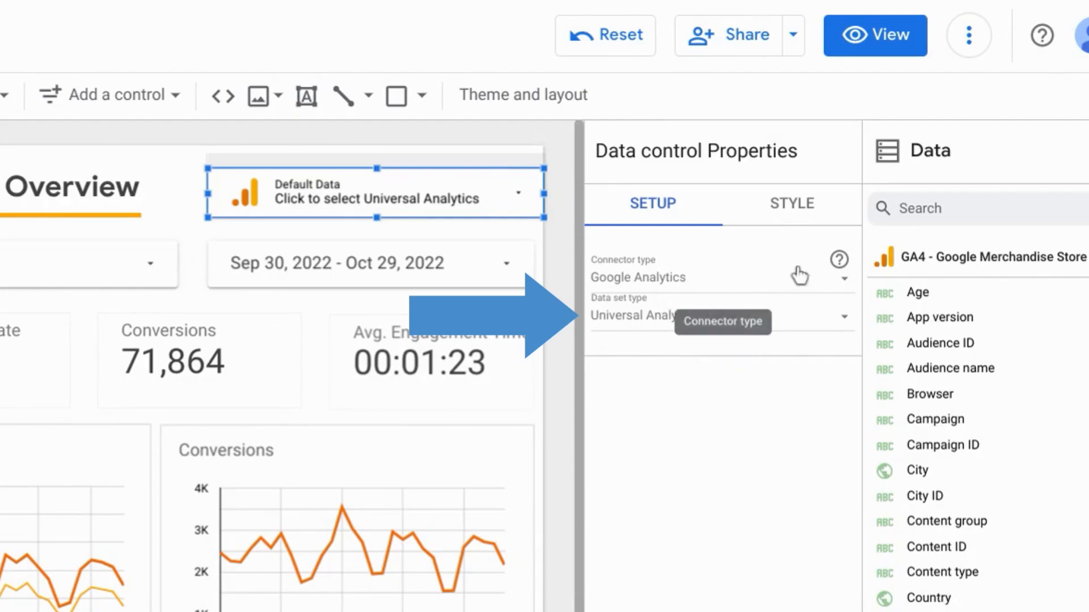
{"action": "left_click", "coordinate": [637, 327]}
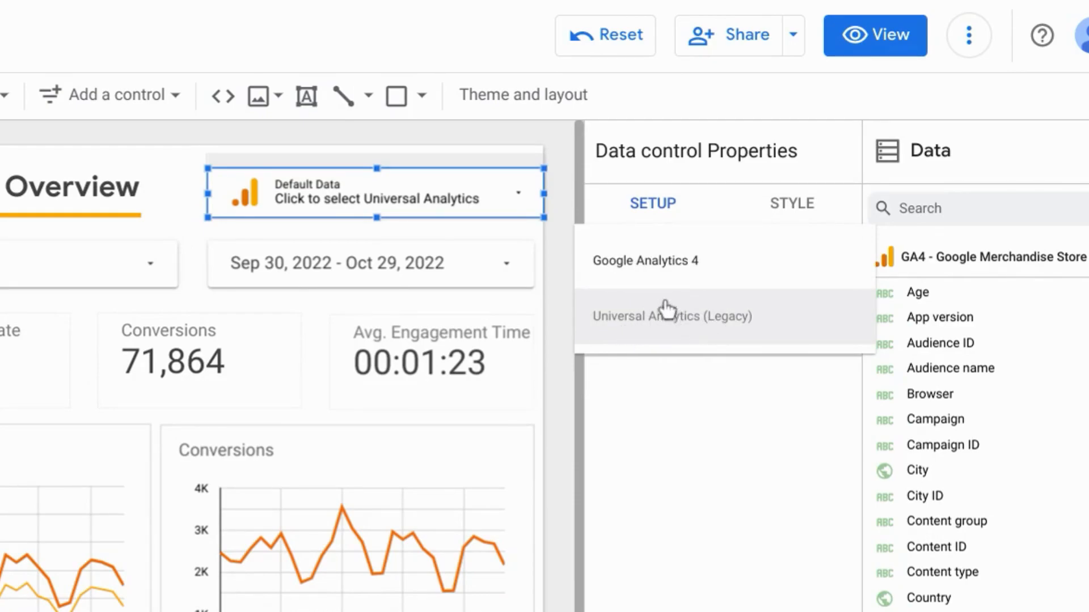
{"action": "left_click", "coordinate": [603, 438]}
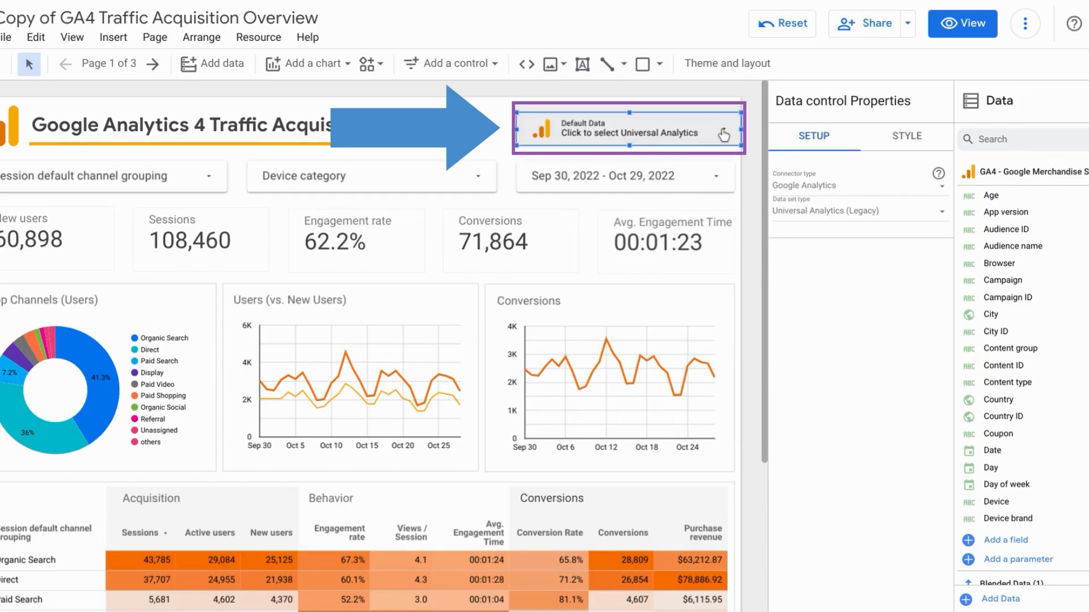
{"action": "left_click", "coordinate": [724, 134]}
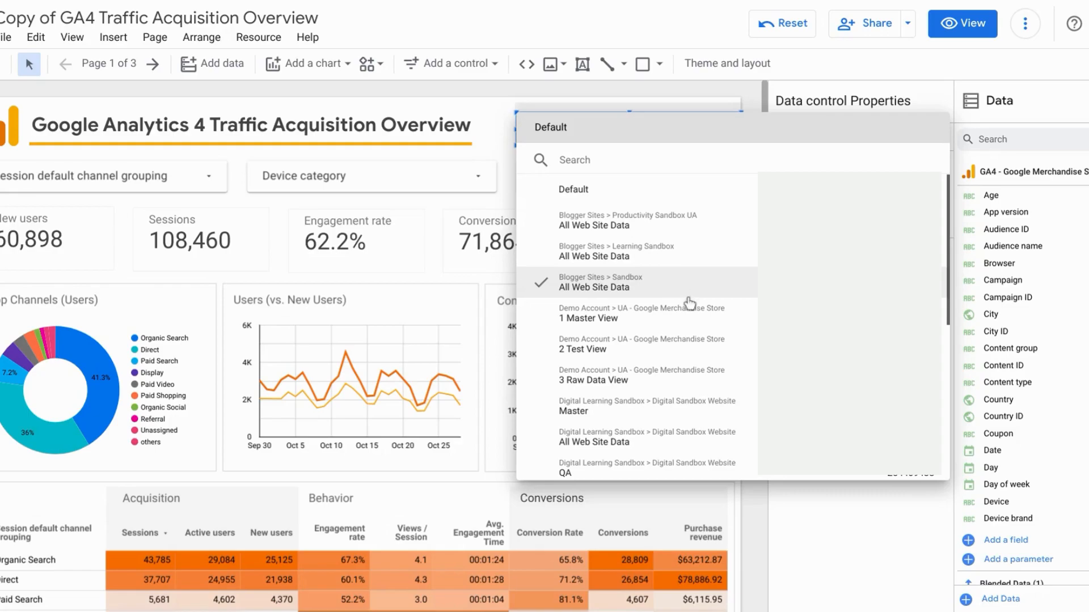
{"action": "scroll", "coordinate": [688, 318], "scroll_direction": "down", "scroll_amount": 5}
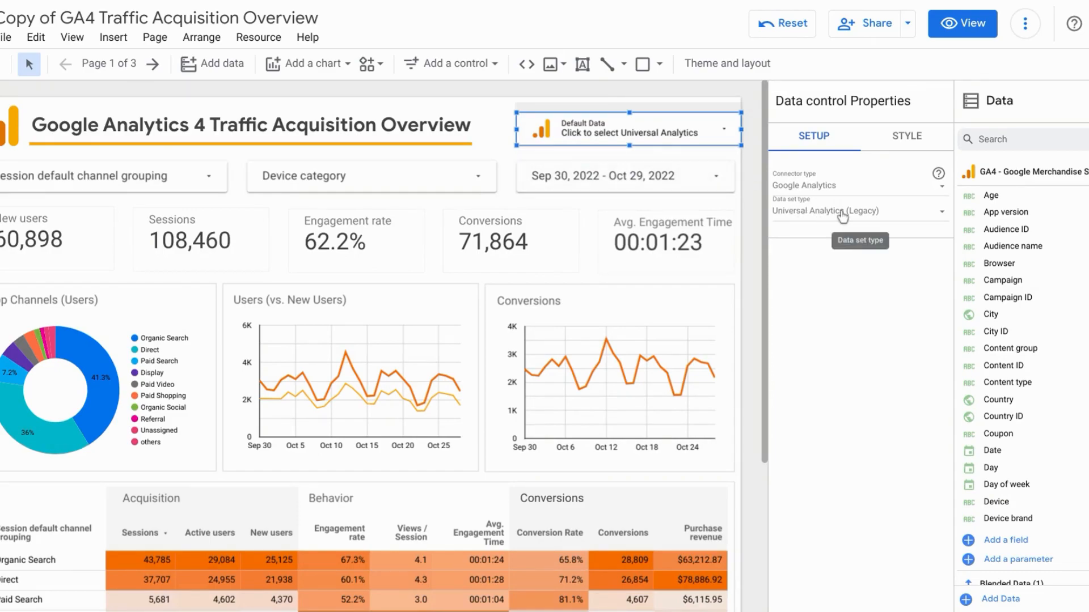
- Set the data control's data set type to Google Analytics 4, select Digital Sandbox Website - GA4 and review the report
{"action": "left_click", "coordinate": [839, 212]}
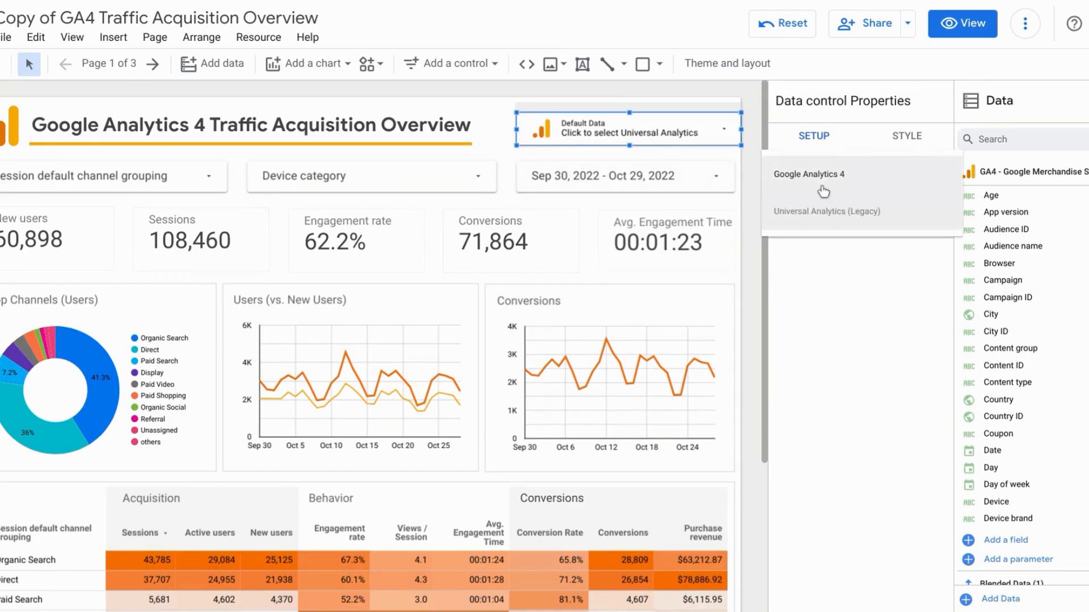
{"action": "left_click", "coordinate": [823, 192]}
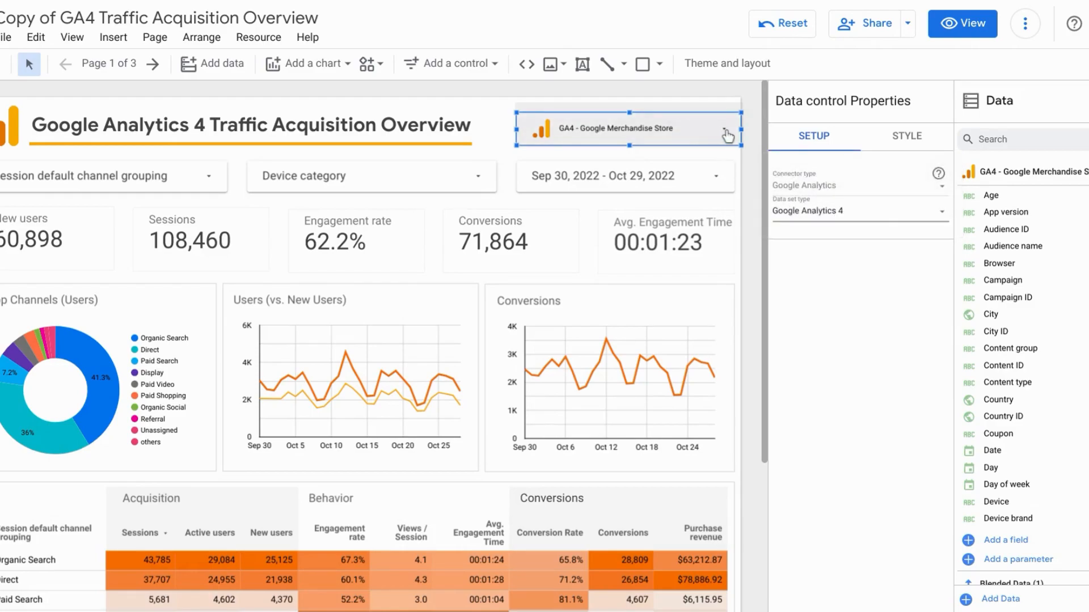
{"action": "left_click", "coordinate": [728, 136]}
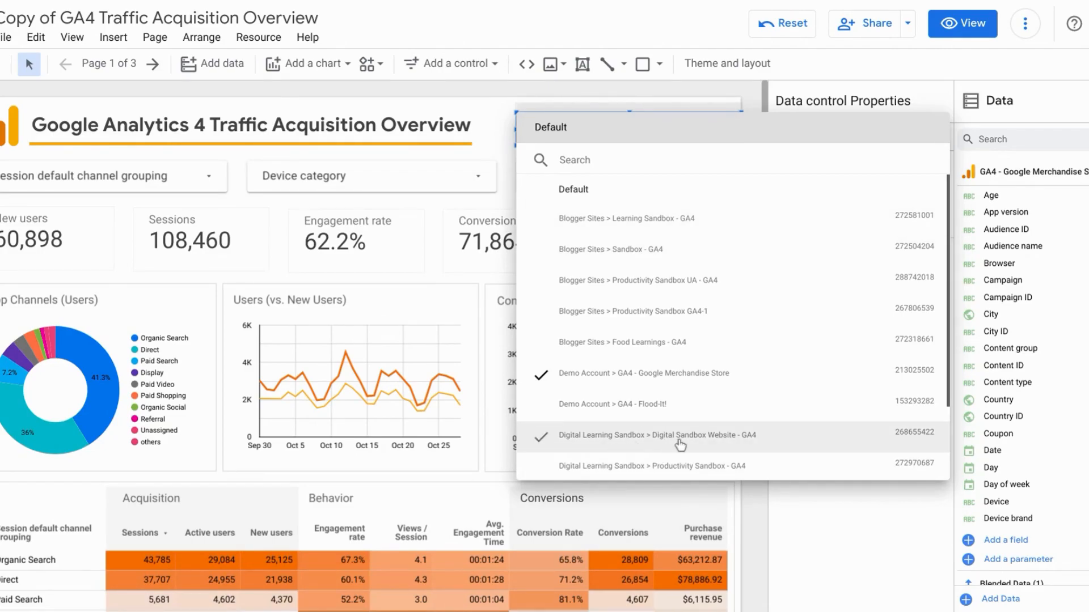
{"action": "left_click", "coordinate": [680, 446]}
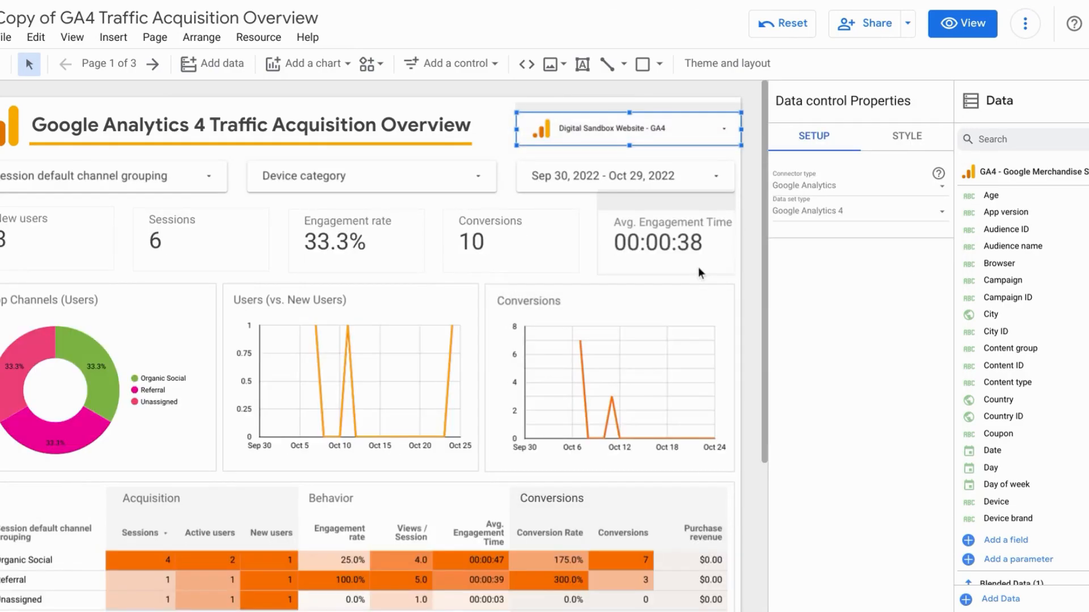
{"action": "scroll", "coordinate": [621, 221], "scroll_direction": "down", "scroll_amount": 4}
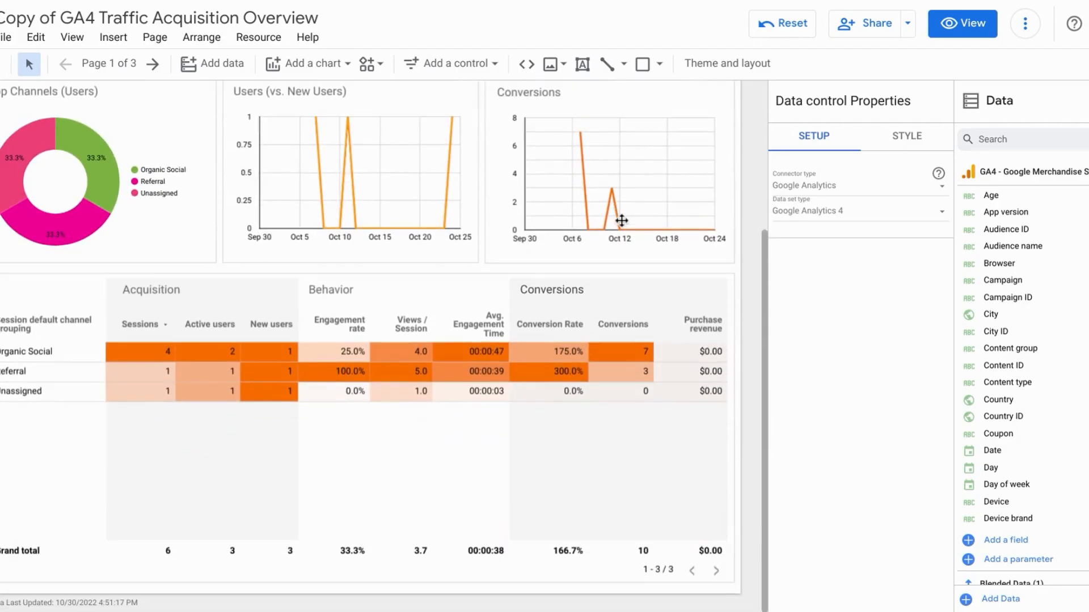
{"action": "scroll", "coordinate": [621, 220], "scroll_direction": "up", "scroll_amount": 4}
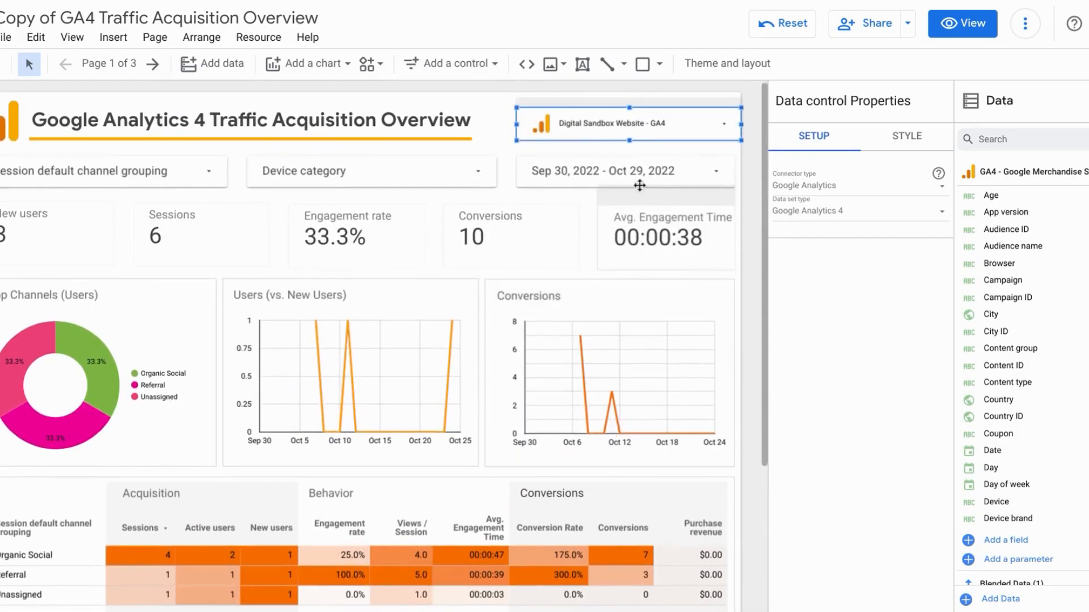
- Switch the data control to the Demo Account's GA4 - Google Merchandise Store property and deselect the control
{"action": "left_click", "coordinate": [722, 131]}
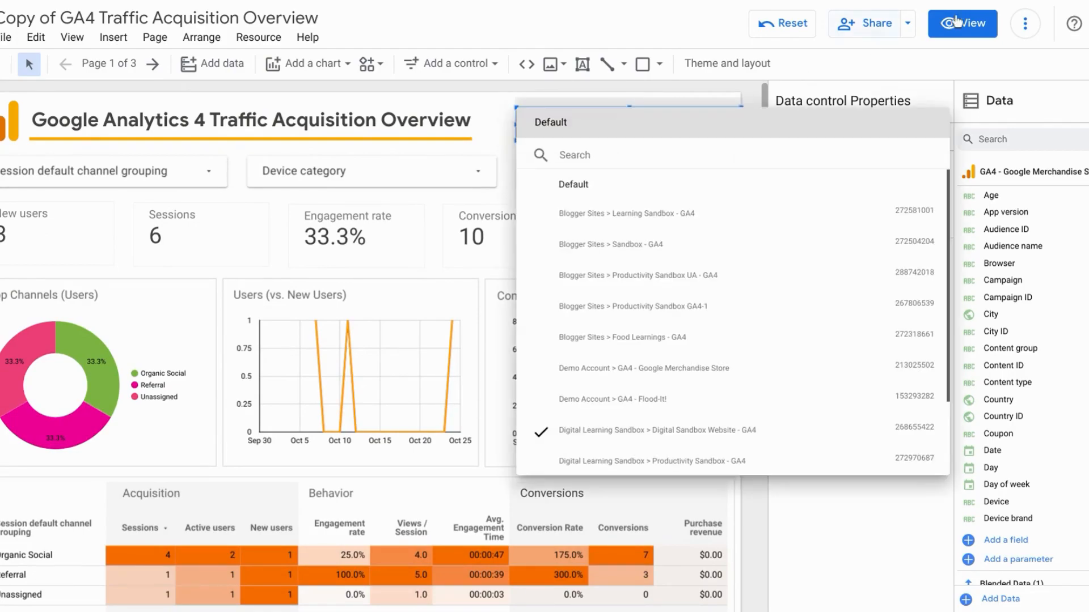
{"action": "left_click", "coordinate": [647, 369]}
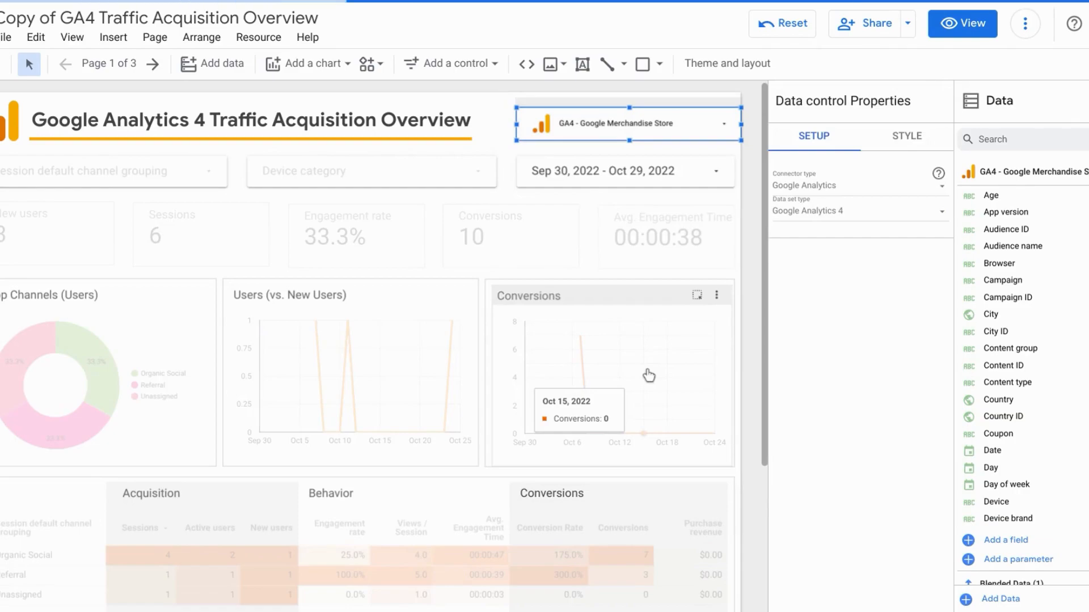
{"action": "left_click", "coordinate": [756, 244]}
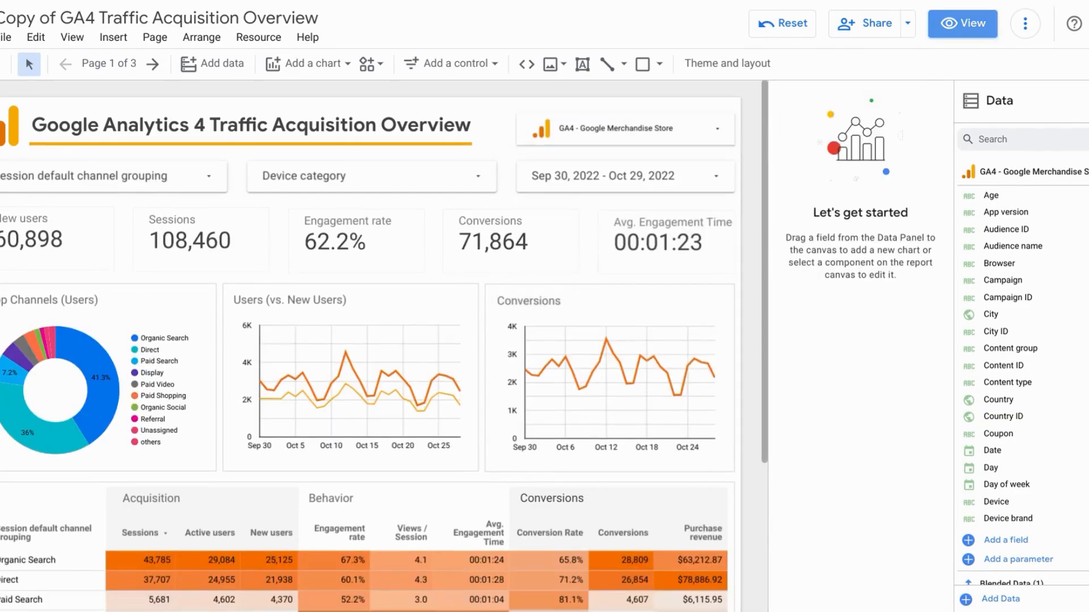
- Inspect the data control's settings and the Conversions scorecard's data source, then check the data control in view mode
{"action": "left_click", "coordinate": [697, 110]}
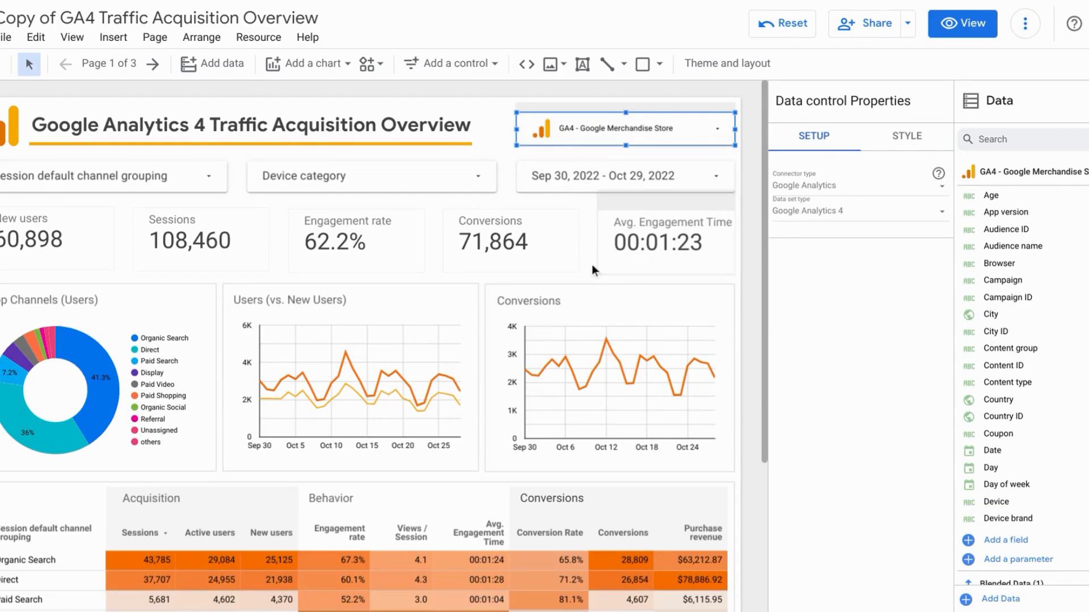
{"action": "left_click", "coordinate": [1025, 24]}
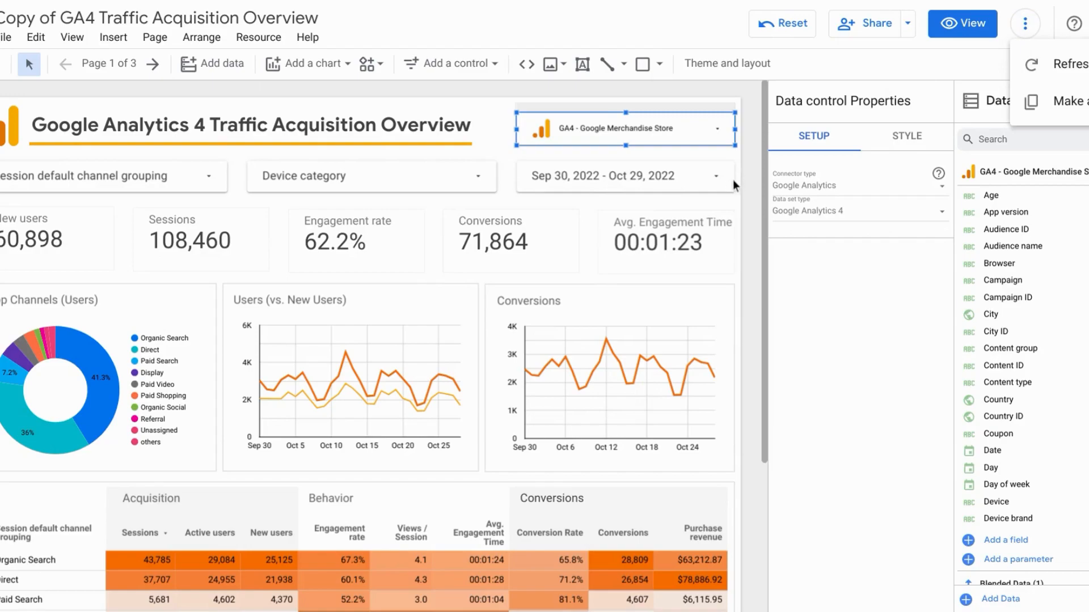
{"action": "left_click", "coordinate": [605, 246]}
{"action": "left_click", "coordinate": [604, 246]}
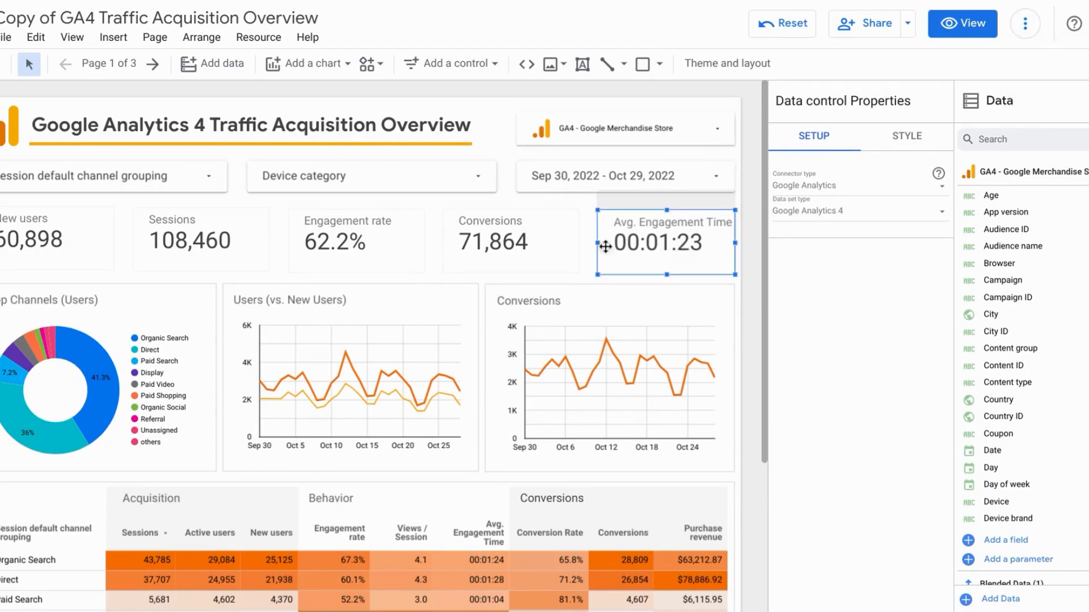
{"action": "left_click", "coordinate": [521, 247]}
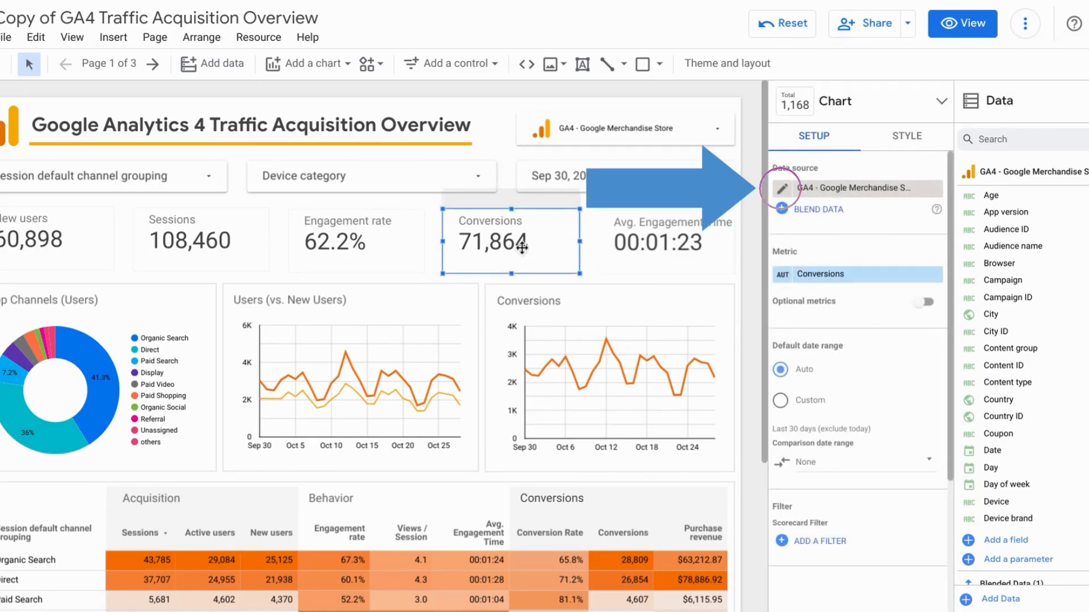
{"action": "left_click", "coordinate": [961, 31]}
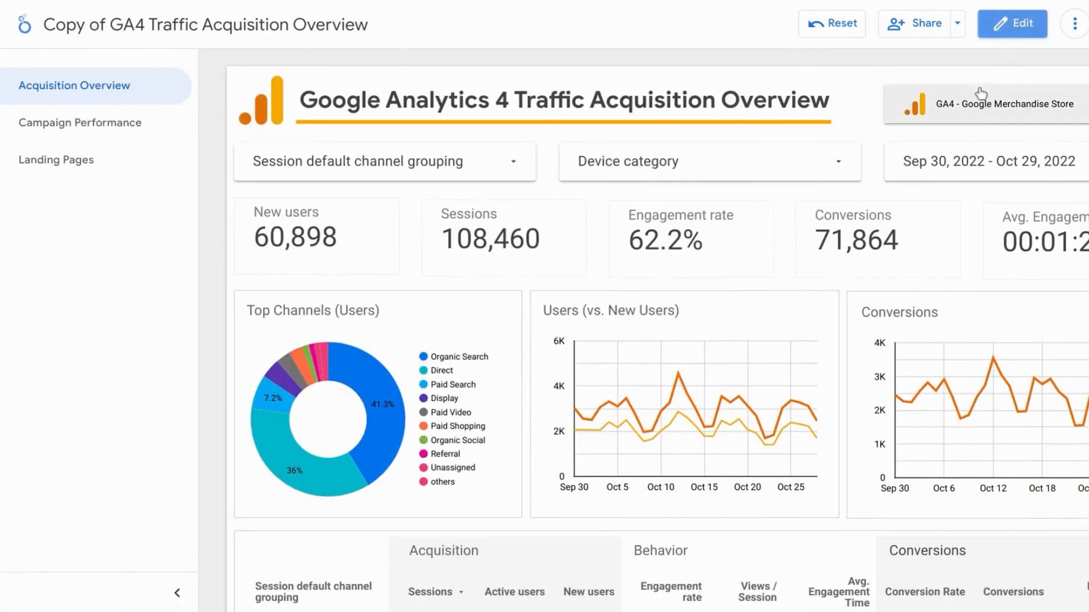
{"action": "left_click", "coordinate": [1079, 118]}
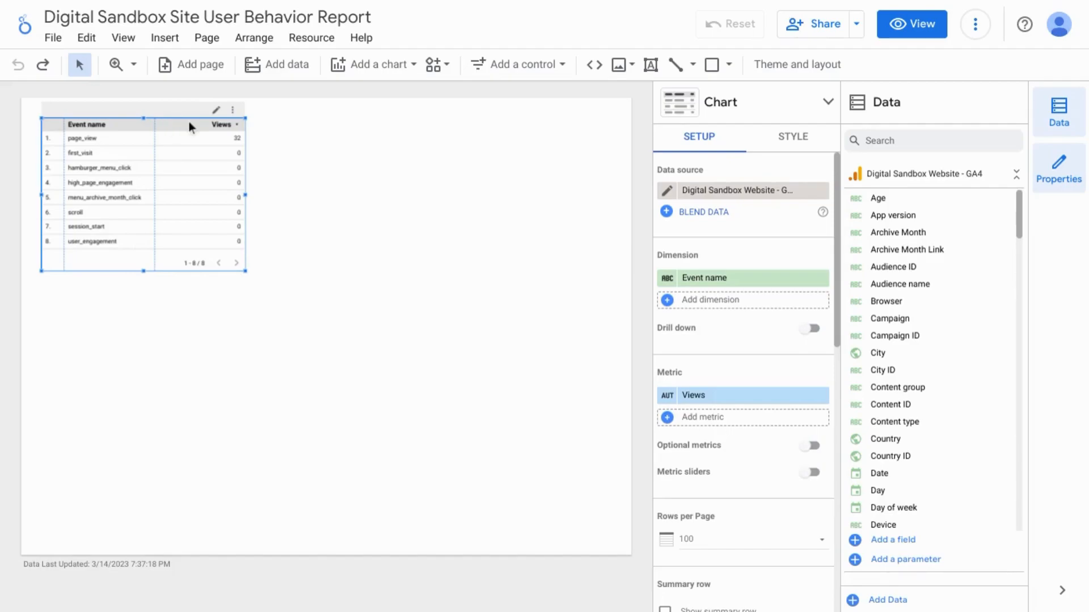
- Move the event table down the page and draw a rectangle across the full page width, reduced to a thin divider bar above the table
{"action": "left_click_drag", "start_coordinate": [186, 137], "coordinate": [185, 252]}
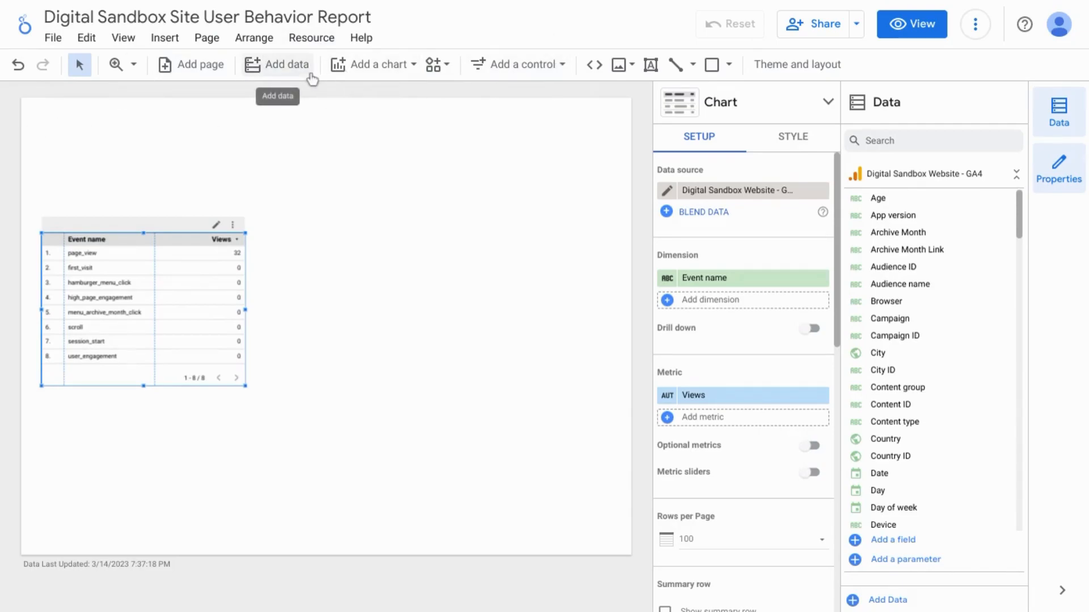
{"action": "left_click", "coordinate": [722, 65]}
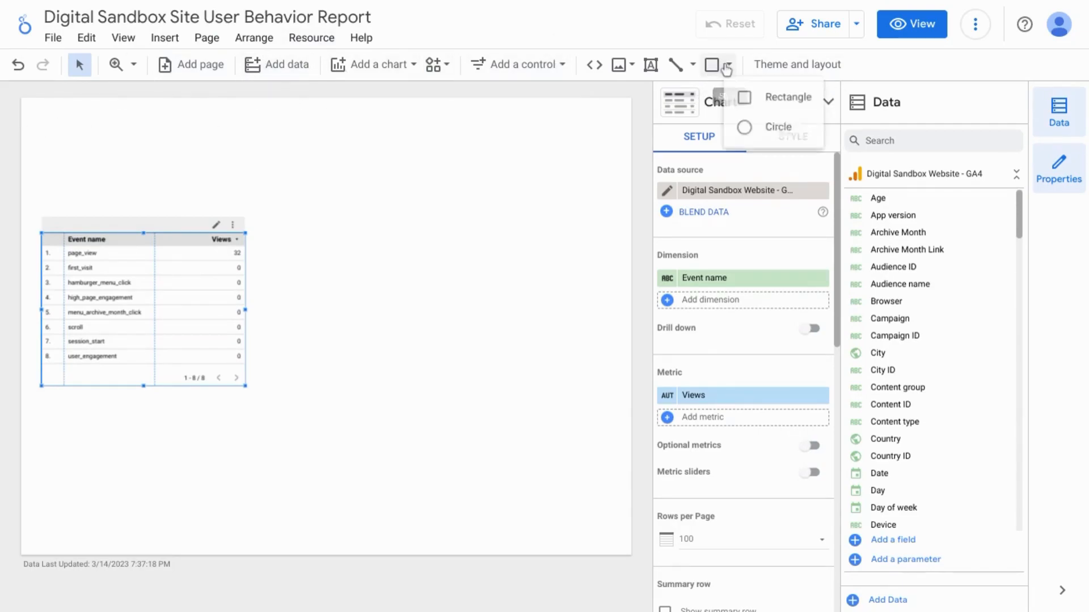
{"action": "left_click", "coordinate": [754, 97]}
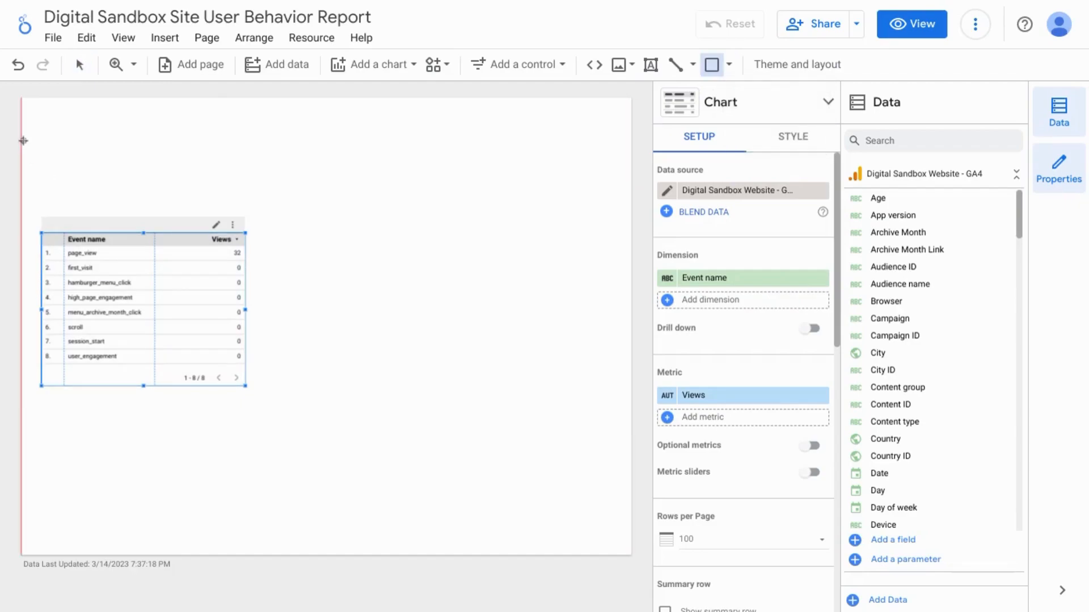
{"action": "left_click_drag", "start_coordinate": [22, 140], "coordinate": [632, 98]}
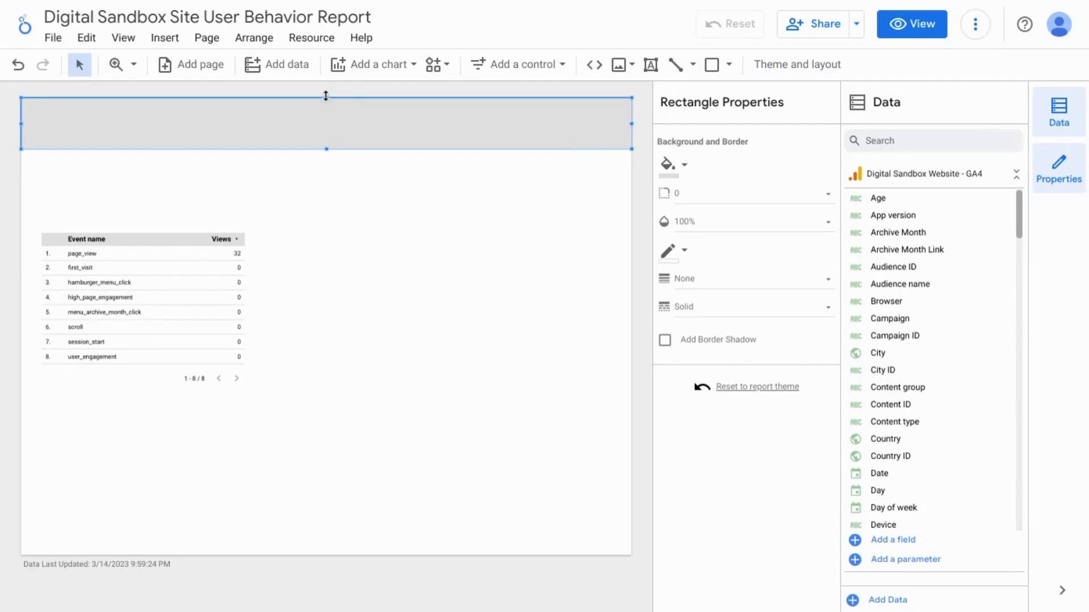
{"action": "left_click_drag", "start_coordinate": [326, 97], "coordinate": [324, 140]}
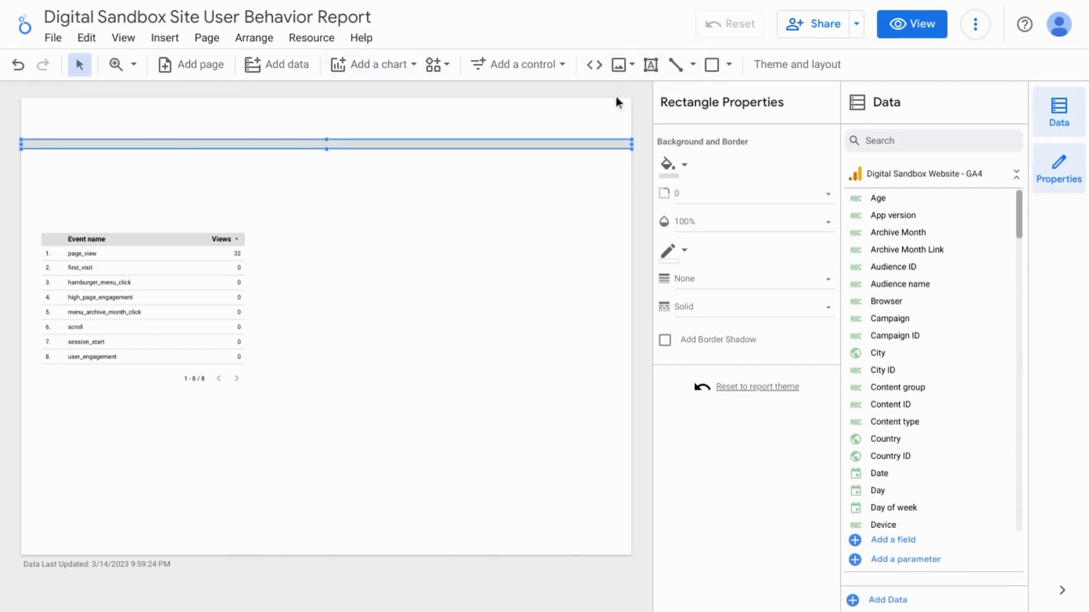
- Insert the GL Ins Logo.png image and shrink it into the page's upper-left corner, above the grey divider bar
{"action": "left_click", "coordinate": [622, 64]}
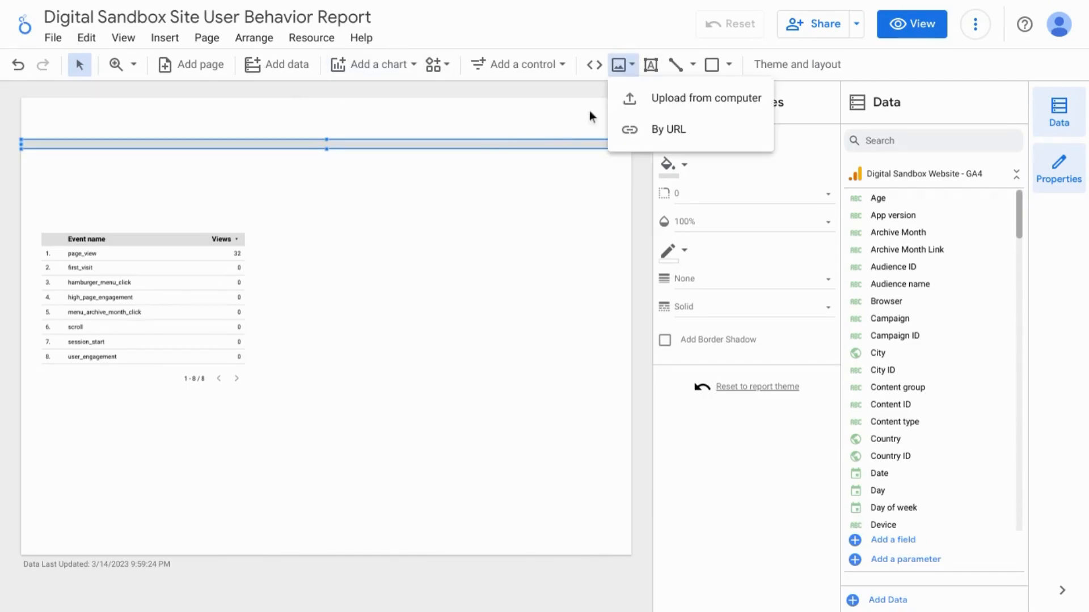
{"action": "left_click", "coordinate": [661, 134]}
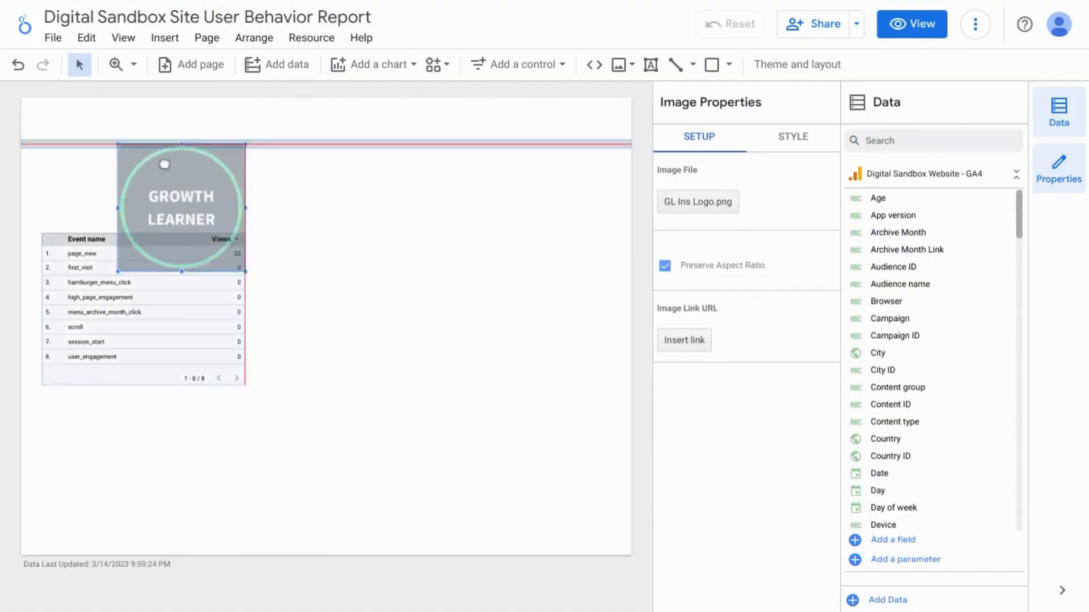
{"action": "left_click_drag", "start_coordinate": [187, 209], "coordinate": [92, 151]}
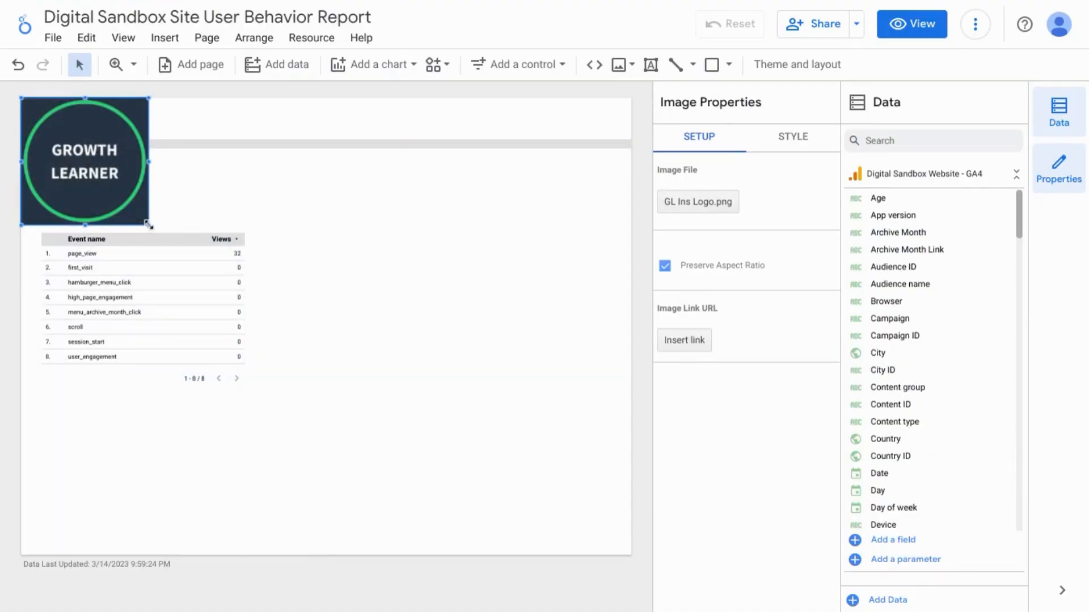
{"action": "left_click_drag", "start_coordinate": [150, 226], "coordinate": [68, 131]}
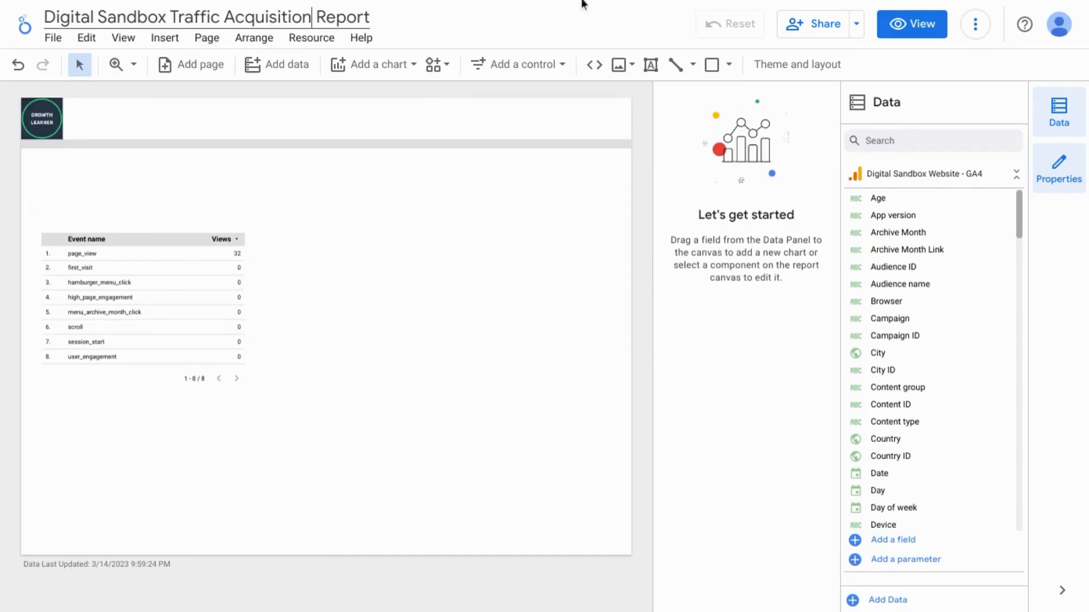
- Draw a text box in the header beside the logo and set its font to Ubuntu at 40px
{"action": "left_click", "coordinate": [651, 66]}
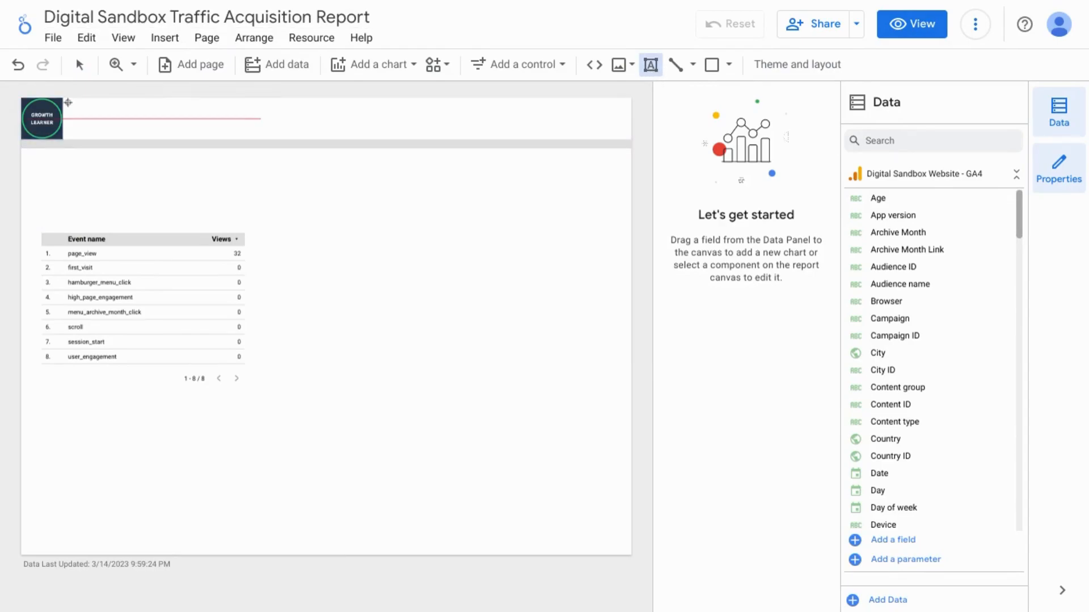
{"action": "left_click_drag", "start_coordinate": [68, 102], "coordinate": [361, 136]}
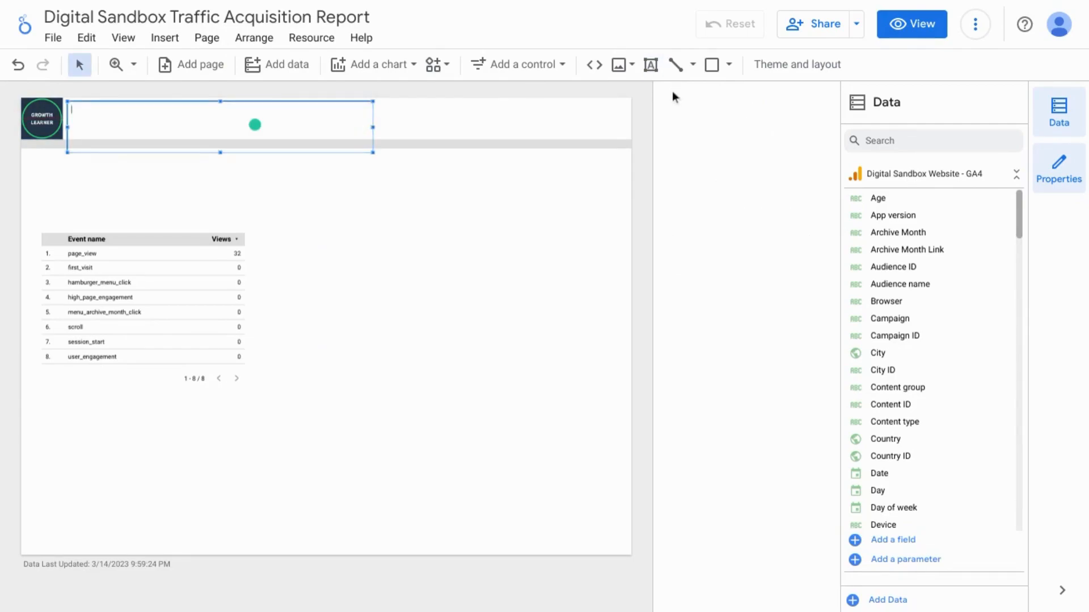
{"action": "left_click", "coordinate": [763, 167]}
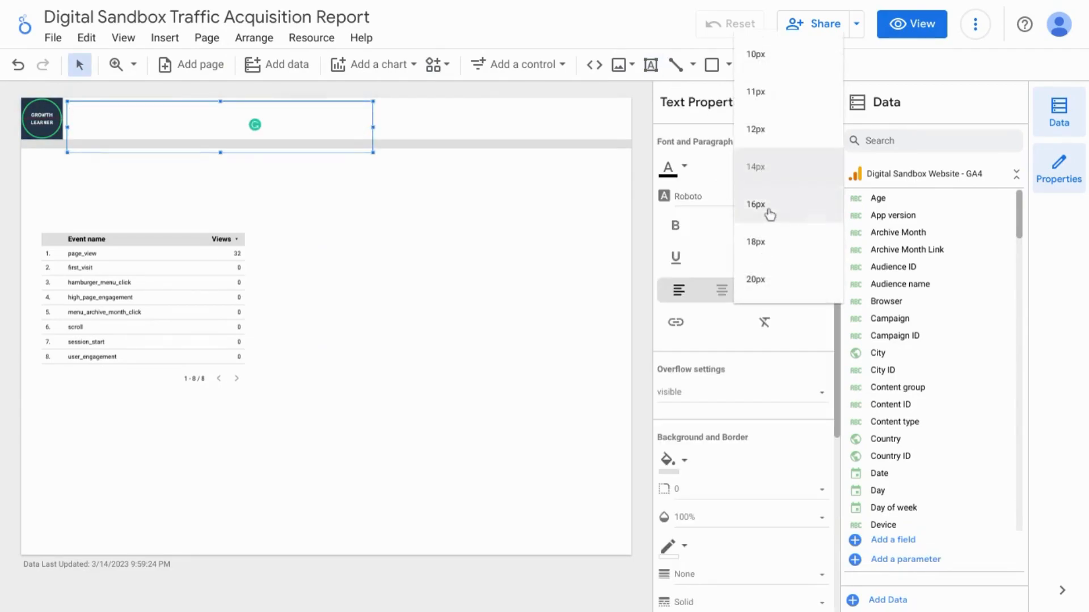
{"action": "left_click", "coordinate": [771, 241]}
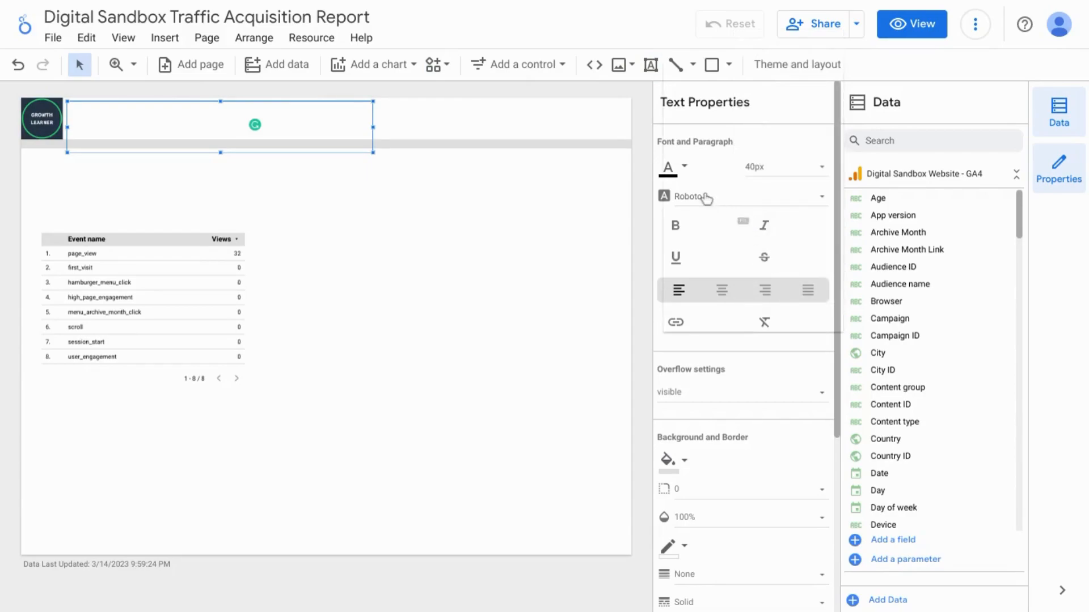
{"action": "left_click", "coordinate": [707, 198]}
{"action": "scroll", "coordinate": [719, 218], "scroll_direction": "down", "scroll_amount": 3}
{"action": "left_click", "coordinate": [719, 241]}
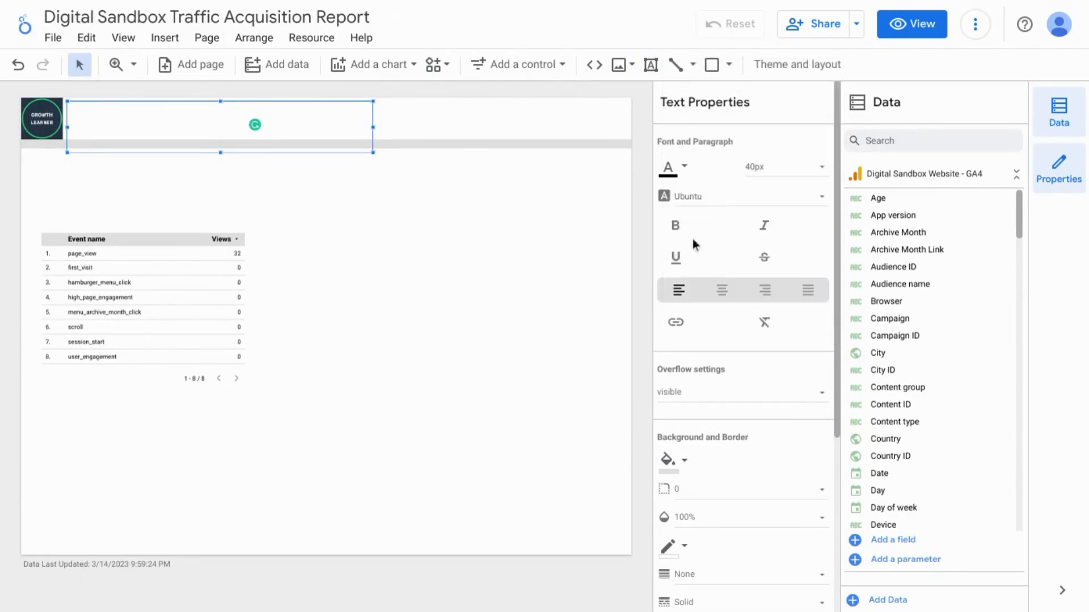
- Enter the title "Digital Sandbox Traffic Acquisition Report" in the text box, widen the box to fit one line and make the text bold
{"action": "left_click", "coordinate": [139, 126]}
{"action": "type", "text": "Digital "}
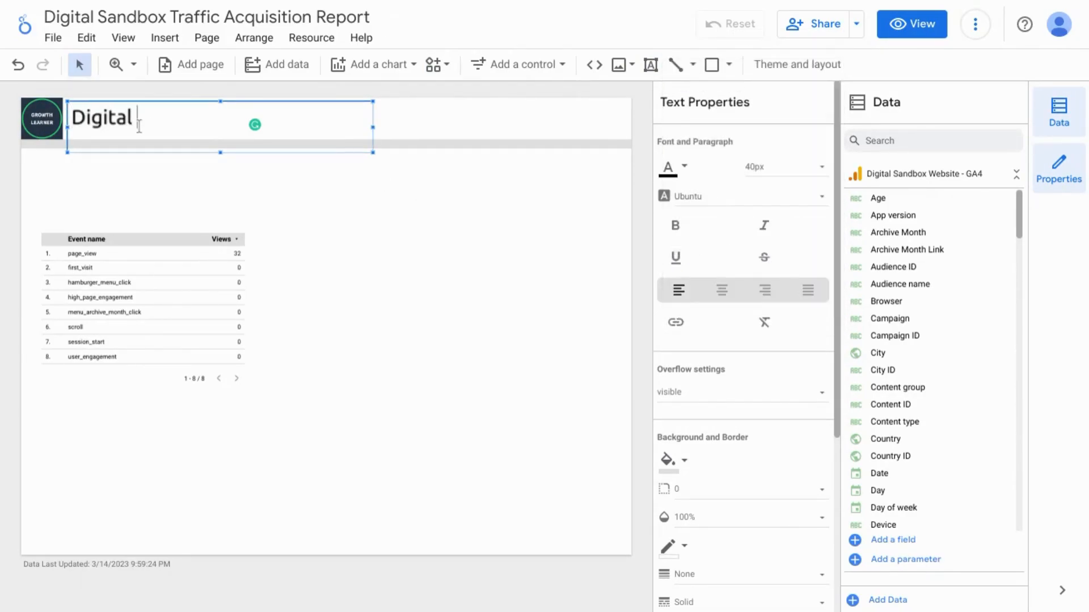
{"action": "type", "text": "Sandbox Traffic Acquisition Report"}
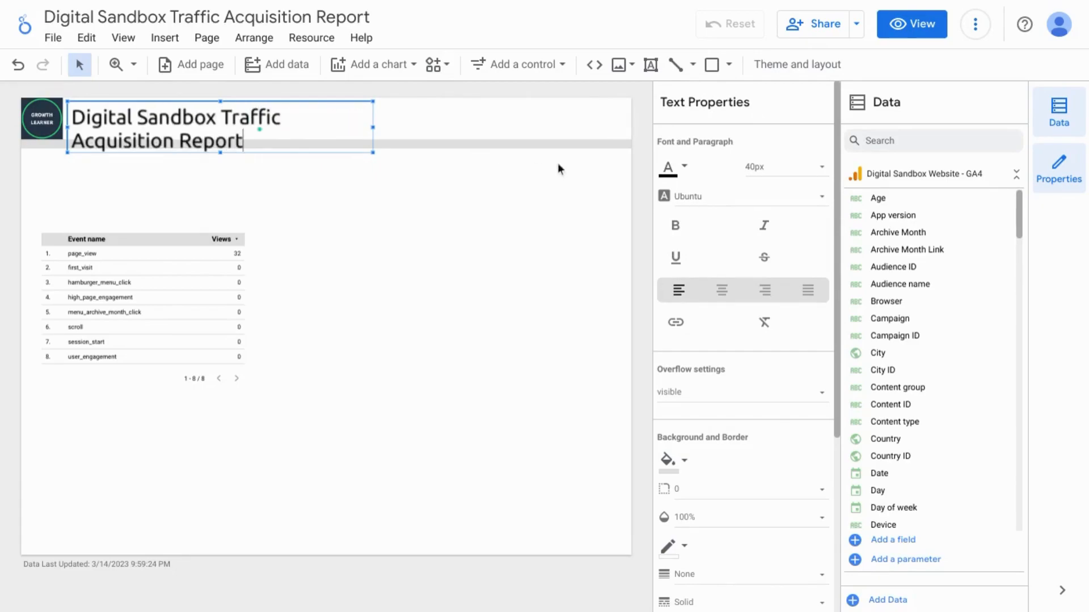
{"action": "left_click_drag", "start_coordinate": [373, 127], "coordinate": [490, 126]}
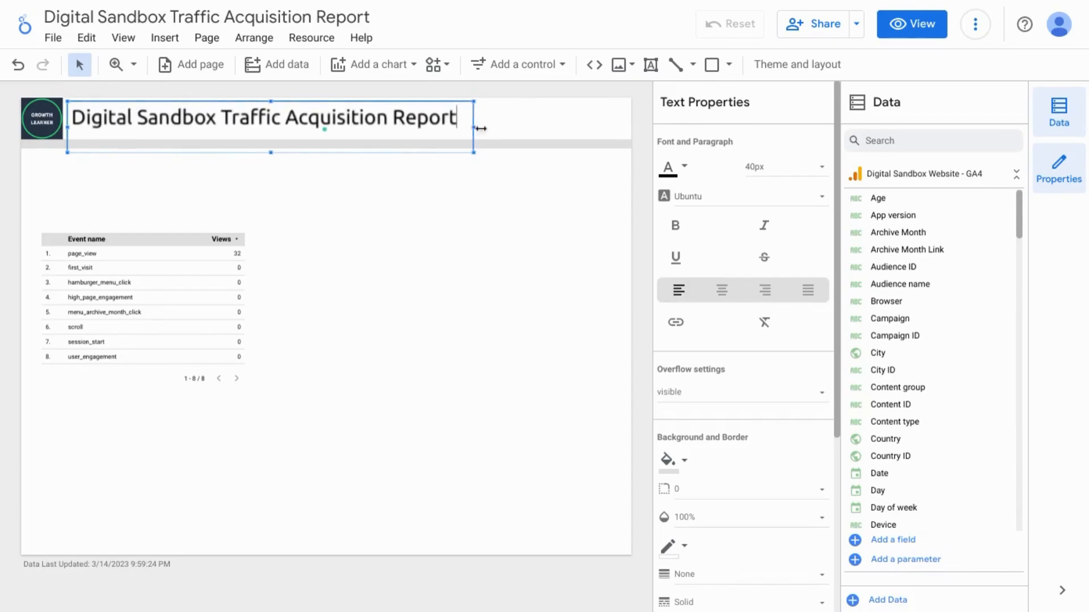
{"action": "left_click", "coordinate": [675, 225]}
- Add a data control in the header beside the title and set its data set type to Google Analytics 4
{"action": "left_click", "coordinate": [519, 65]}
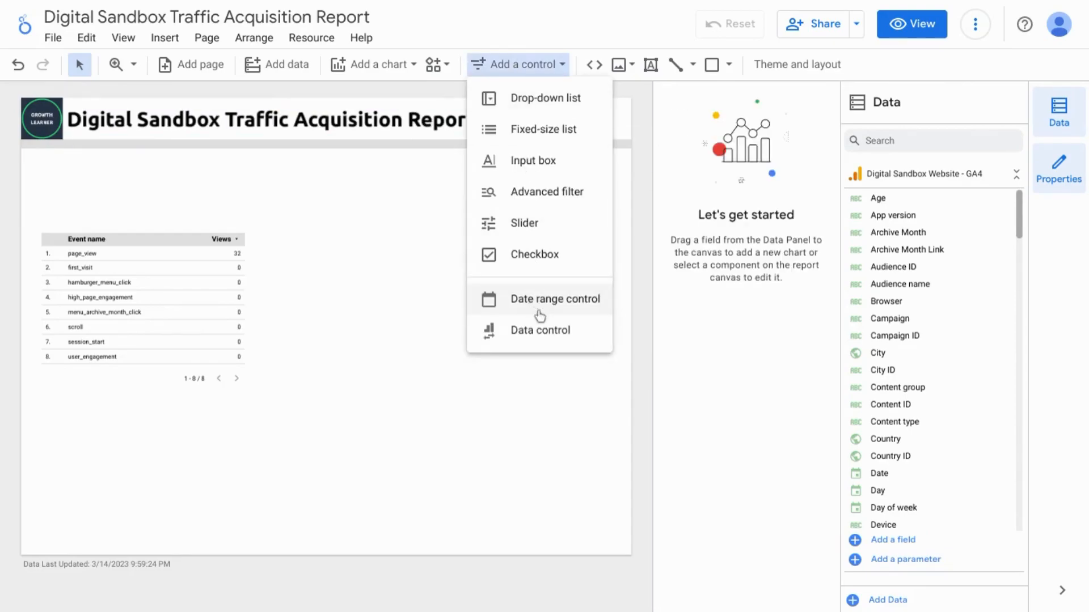
{"action": "left_click", "coordinate": [540, 331]}
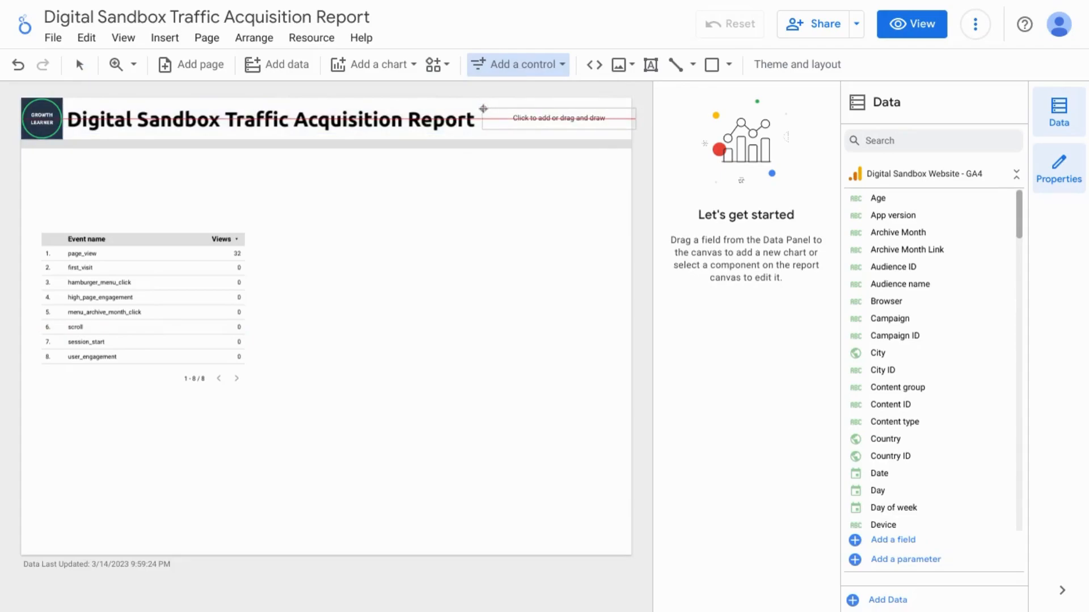
{"action": "left_click_drag", "start_coordinate": [484, 108], "coordinate": [625, 122]}
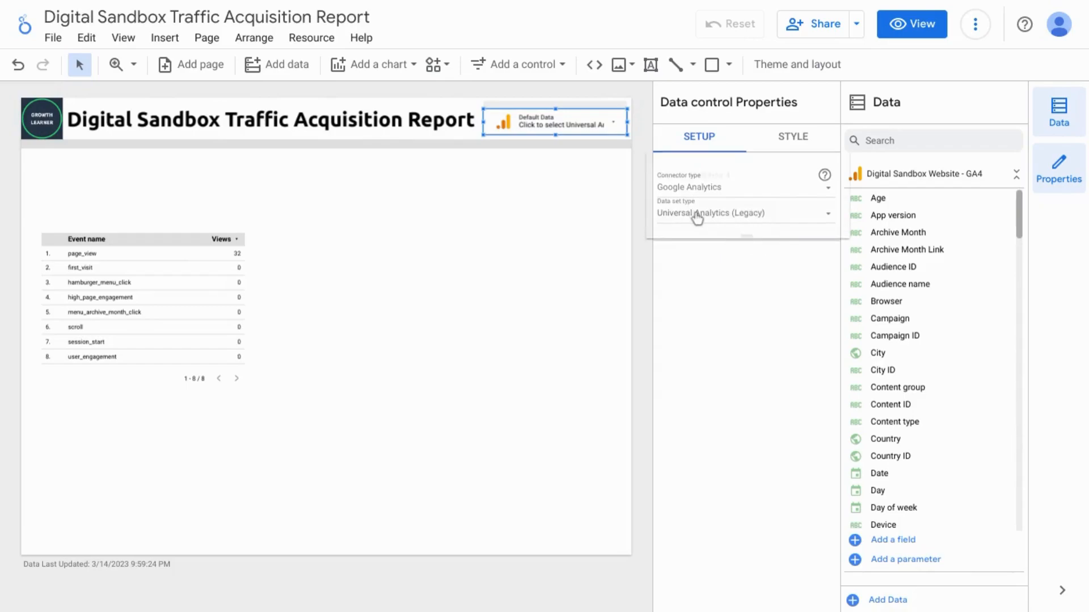
{"action": "left_click", "coordinate": [696, 215]}
{"action": "left_click", "coordinate": [690, 177]}
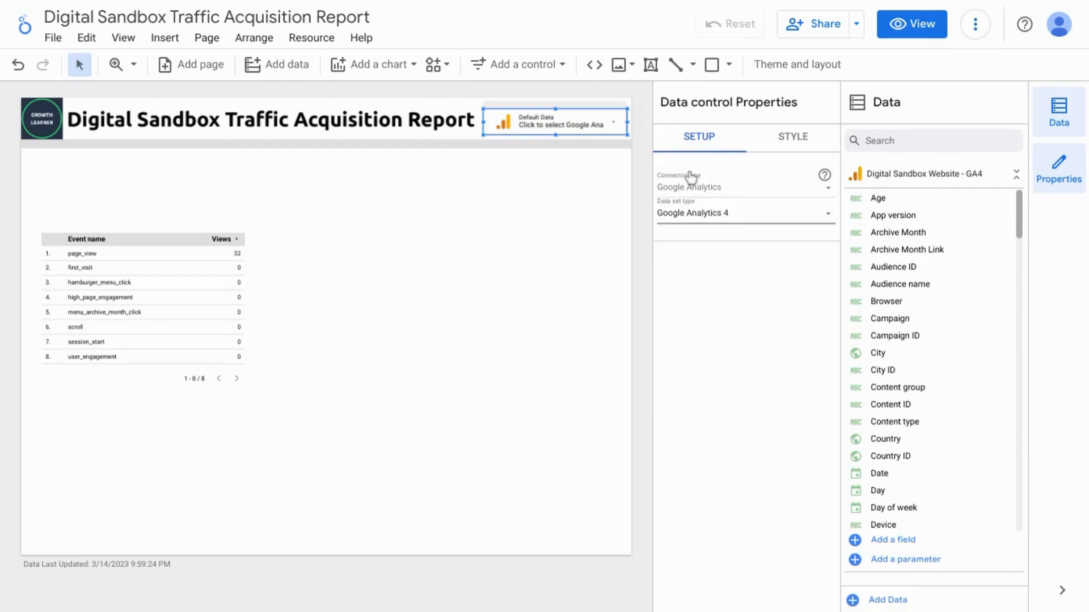
- Reduce the report title's font size to 36px and narrow its text box to fit the text
{"action": "left_click", "coordinate": [432, 124], "text": "shift"}
{"action": "left_click", "coordinate": [748, 138]}
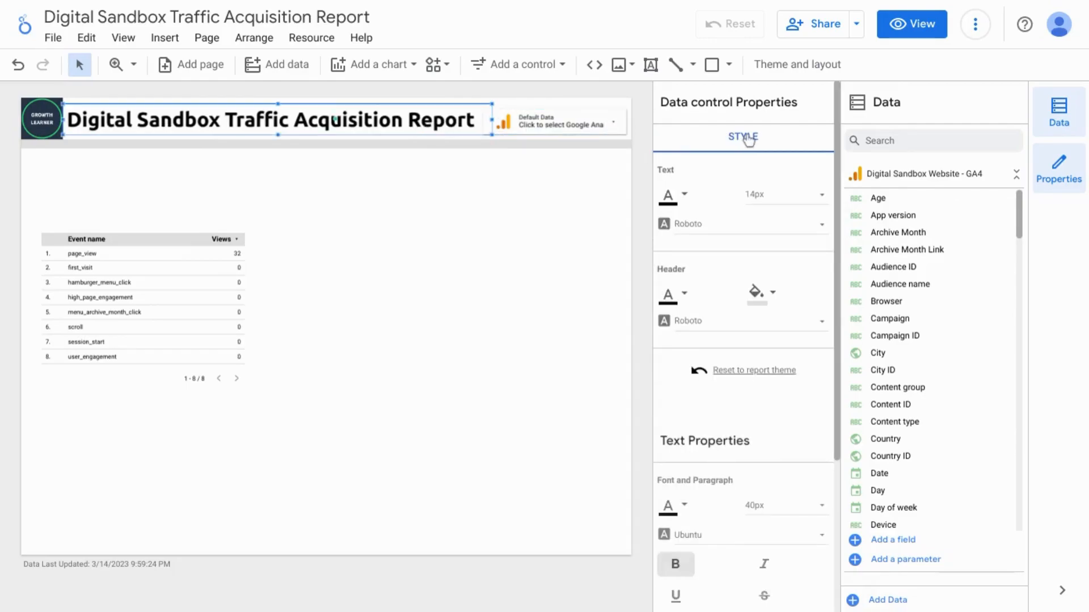
{"action": "scroll", "coordinate": [766, 191], "scroll_direction": "down", "scroll_amount": 6}
{"action": "left_click", "coordinate": [768, 201]}
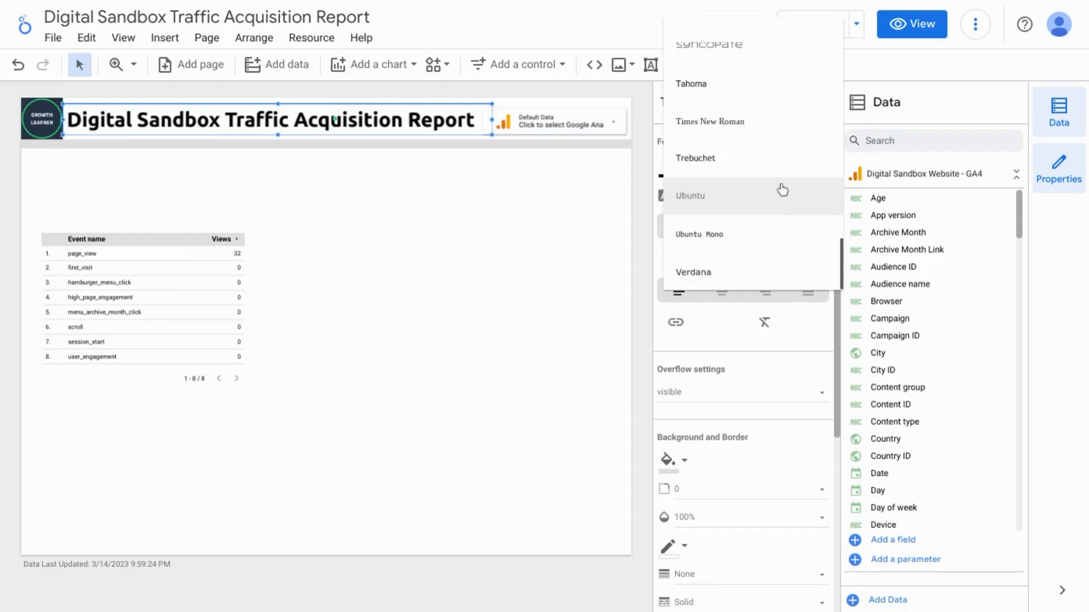
{"action": "left_click", "coordinate": [850, 117]}
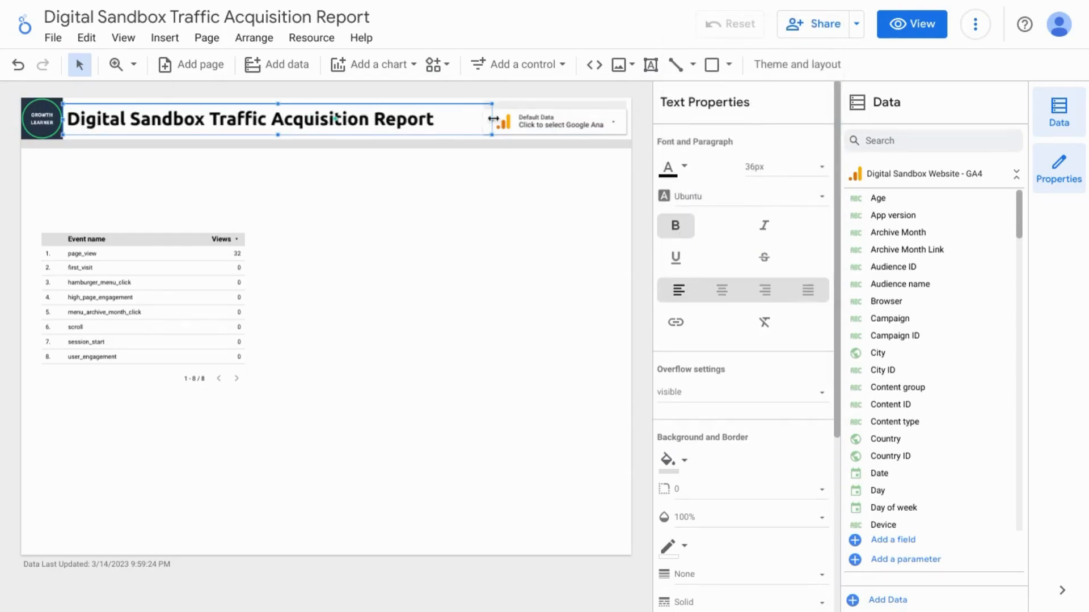
{"action": "left_click_drag", "start_coordinate": [492, 120], "coordinate": [444, 119]}
- Widen the data control toward the title and move the event table further down the page
{"action": "left_click", "coordinate": [553, 111]}
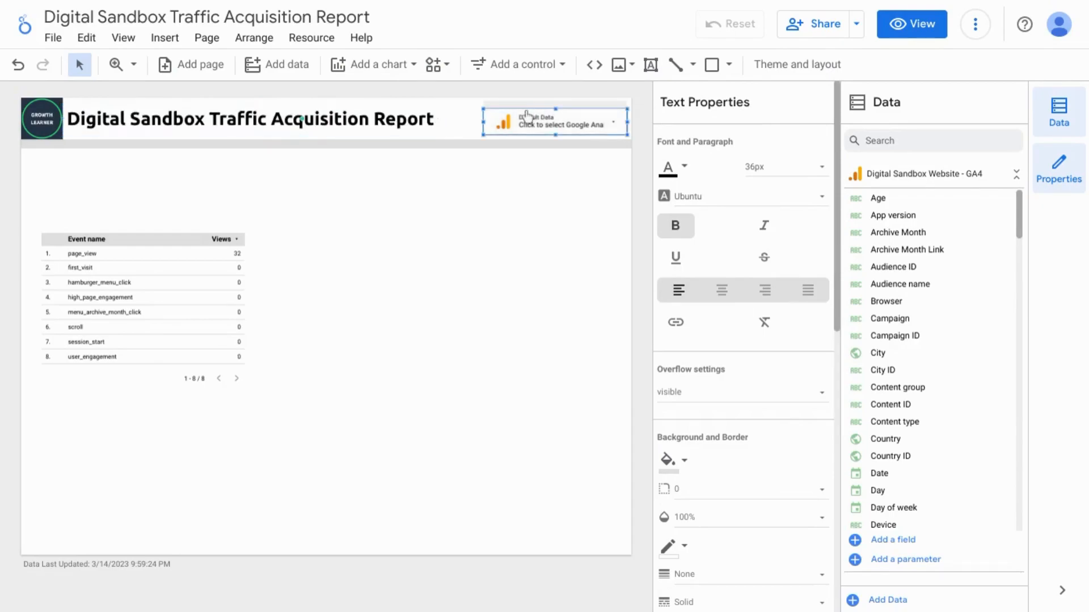
{"action": "left_click_drag", "start_coordinate": [481, 121], "coordinate": [446, 122]}
{"action": "left_click_drag", "start_coordinate": [150, 233], "coordinate": [149, 288]}
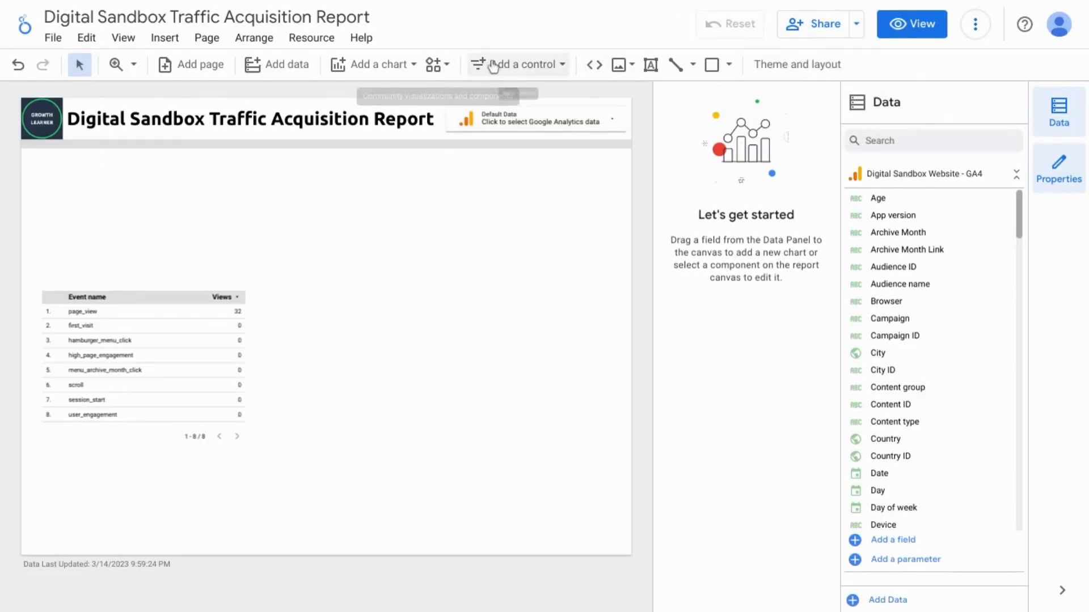
- Add a drop-down list control just below the header's divider bar, near the page's left edge above the event table
{"action": "left_click", "coordinate": [540, 69]}
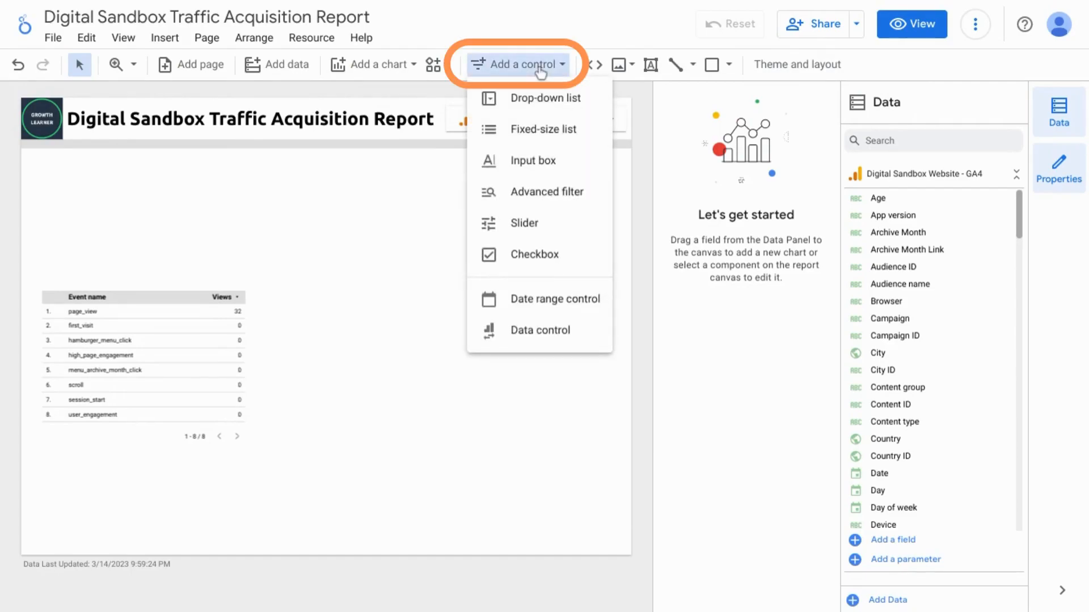
{"action": "left_click", "coordinate": [522, 104]}
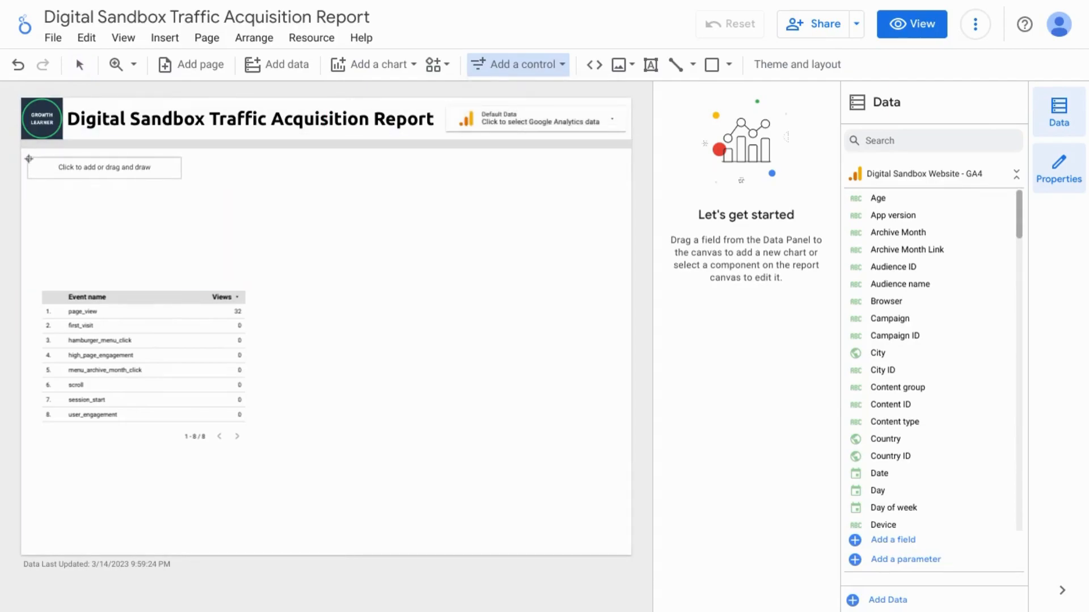
{"action": "left_click_drag", "start_coordinate": [29, 159], "coordinate": [60, 174]}
{"action": "left_click_drag", "start_coordinate": [176, 174], "coordinate": [204, 185]}
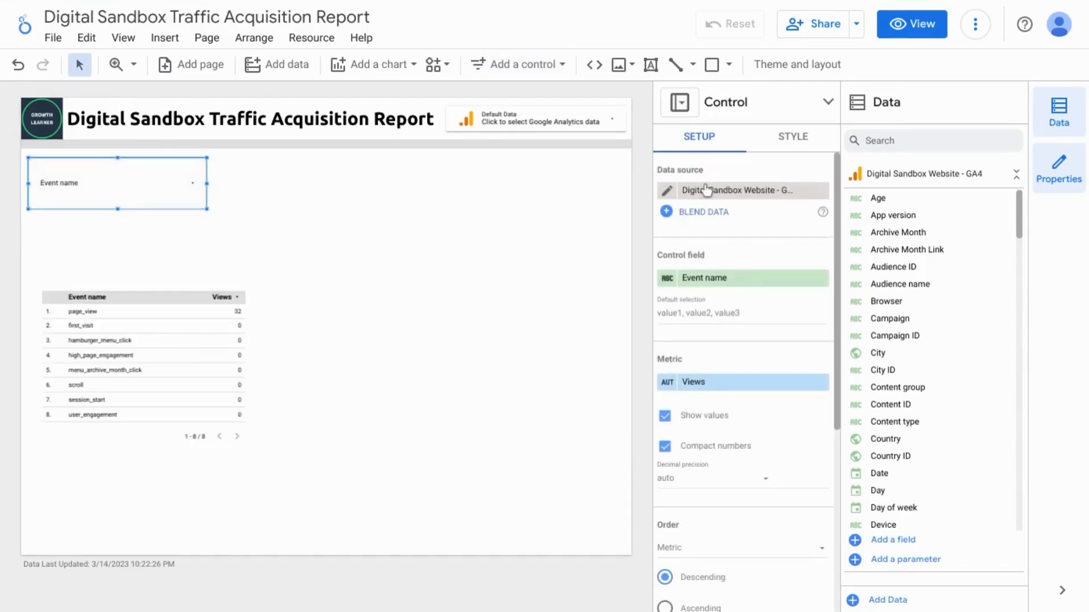
- Set the drop-down control's field to Session default channel grouping and its metric to Sessions
{"action": "left_click", "coordinate": [721, 285]}
{"action": "type", "text": "se"}
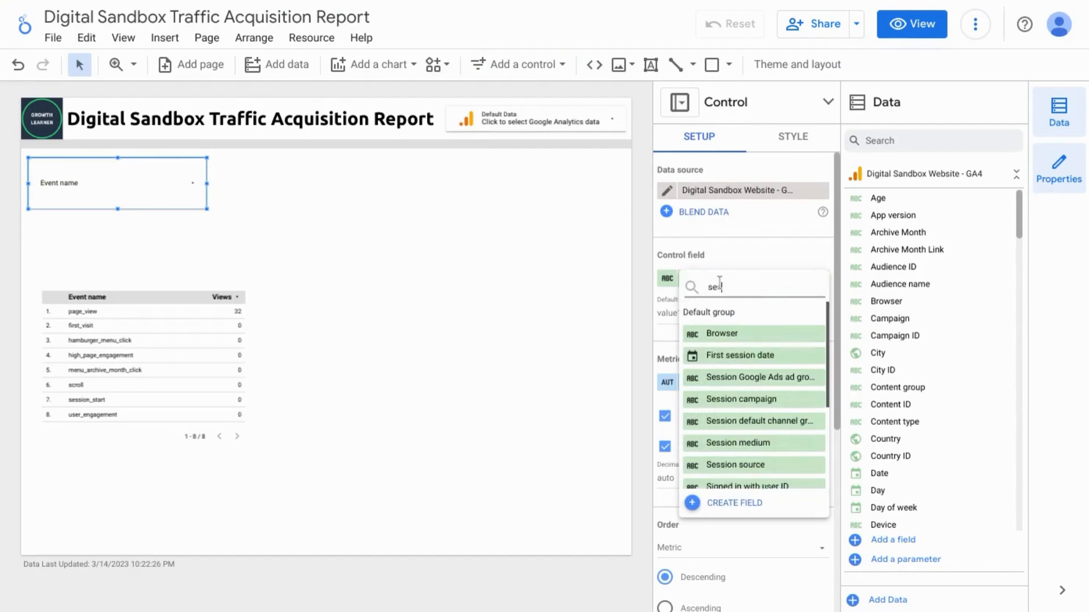
{"action": "type", "text": "ssion d"}
{"action": "left_click", "coordinate": [748, 353]}
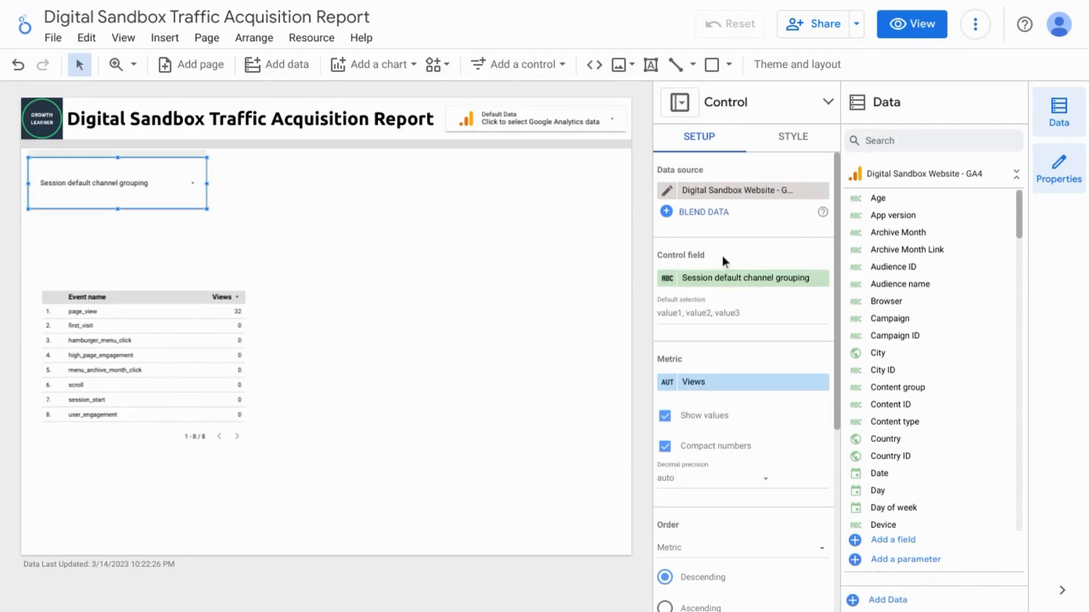
{"action": "left_click", "coordinate": [716, 386]}
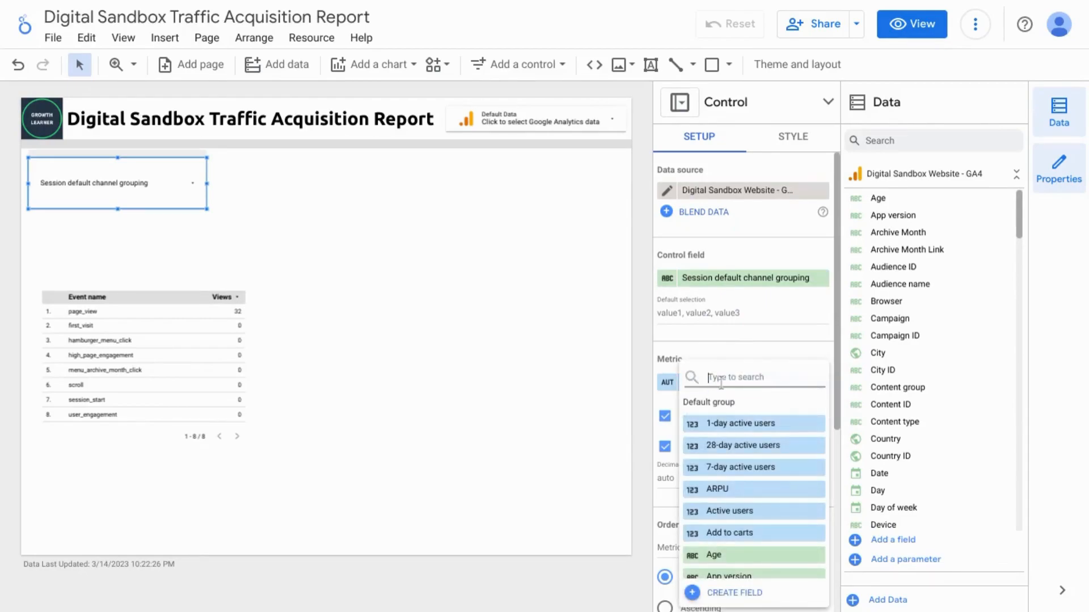
{"action": "type", "text": "sessions"}
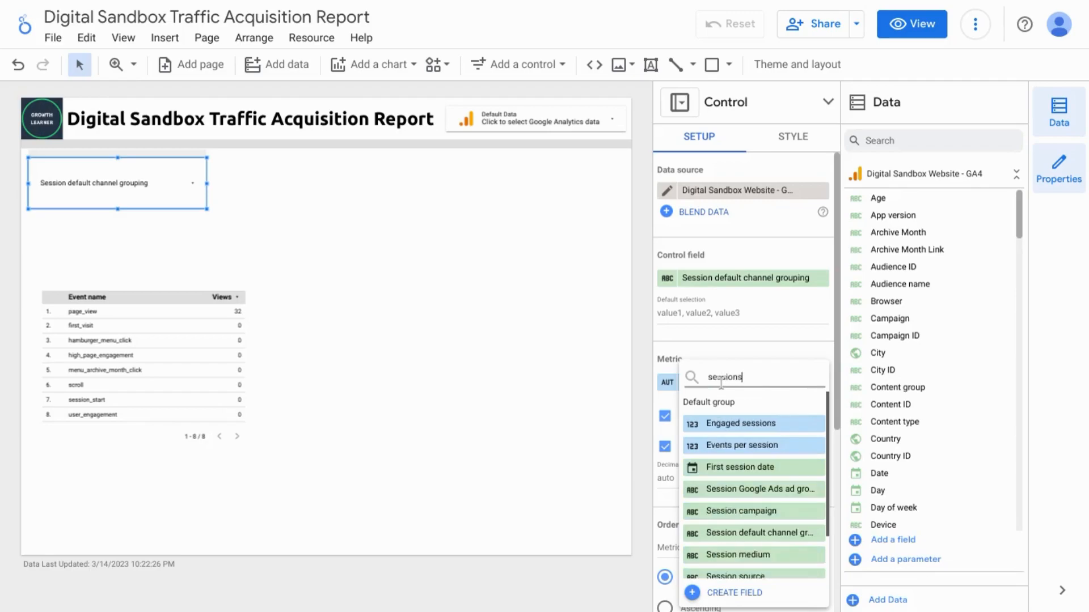
{"action": "left_click", "coordinate": [742, 448]}
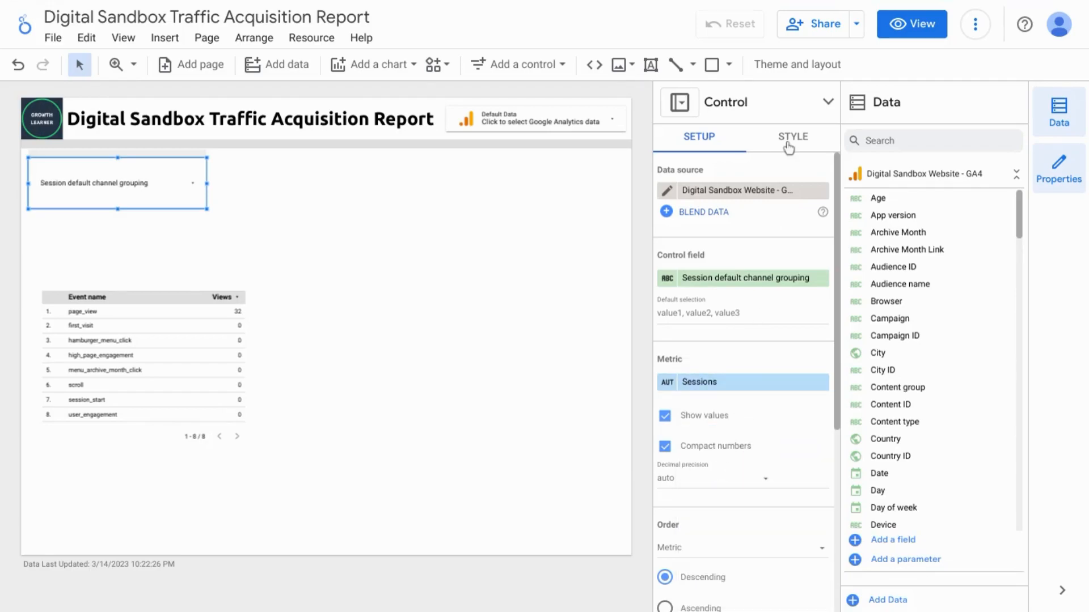
- Style the channel grouping control with 18px text and a border radius of 3
{"action": "left_click", "coordinate": [789, 148]}
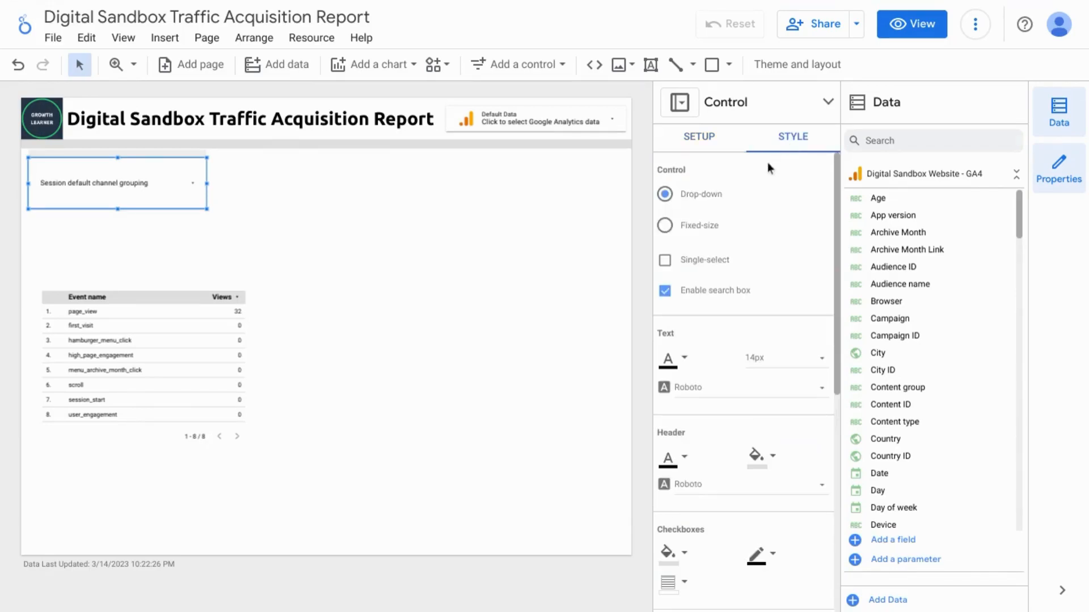
{"action": "left_click", "coordinate": [761, 363]}
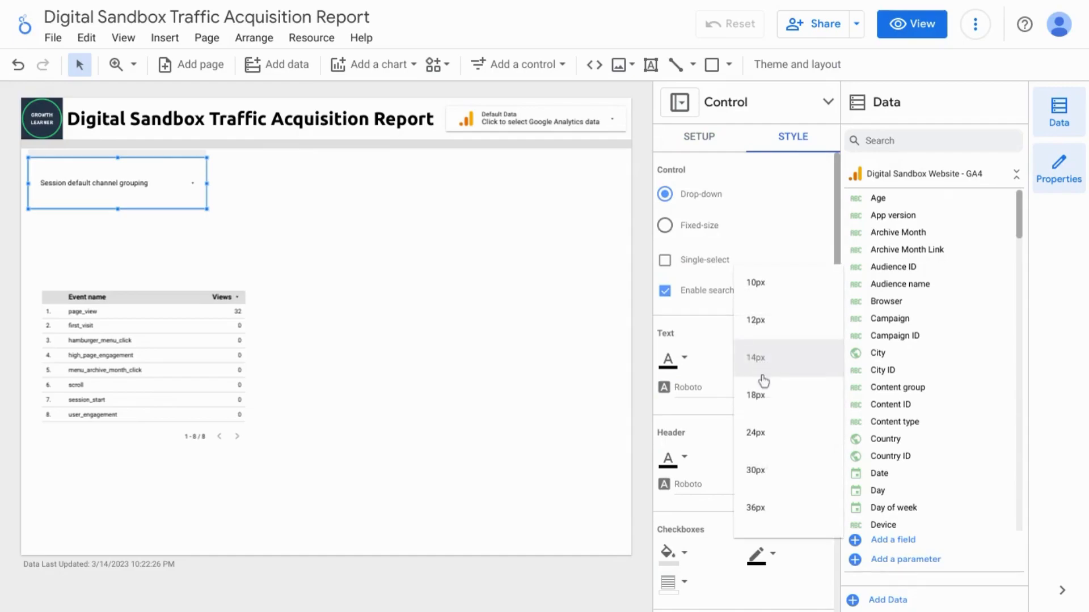
{"action": "left_click", "coordinate": [764, 397]}
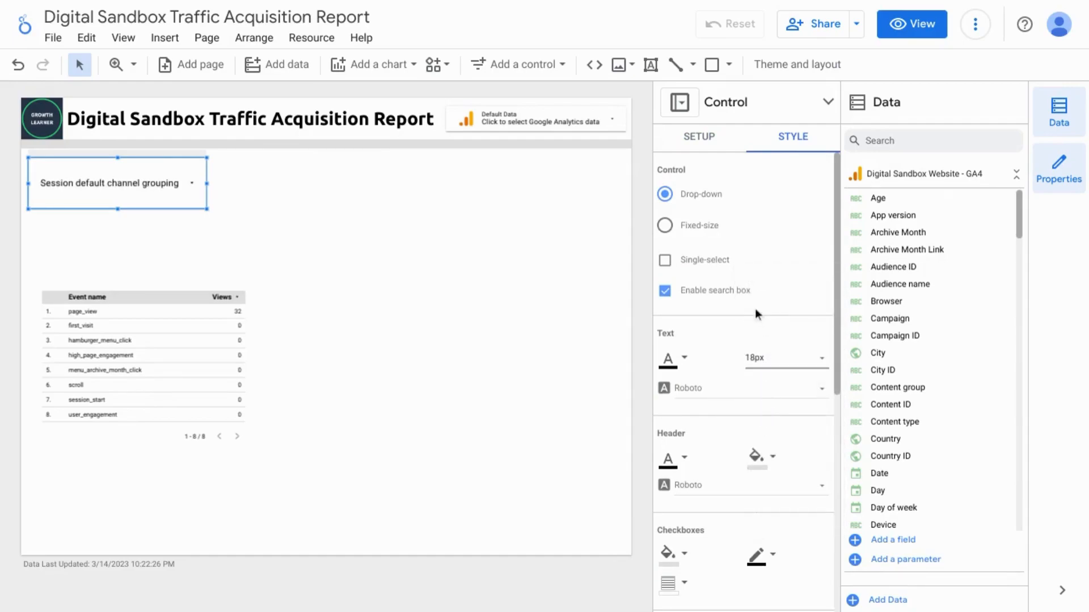
{"action": "scroll", "coordinate": [753, 317], "scroll_direction": "down", "scroll_amount": 3}
{"action": "scroll", "coordinate": [753, 329], "scroll_direction": "down", "scroll_amount": 4}
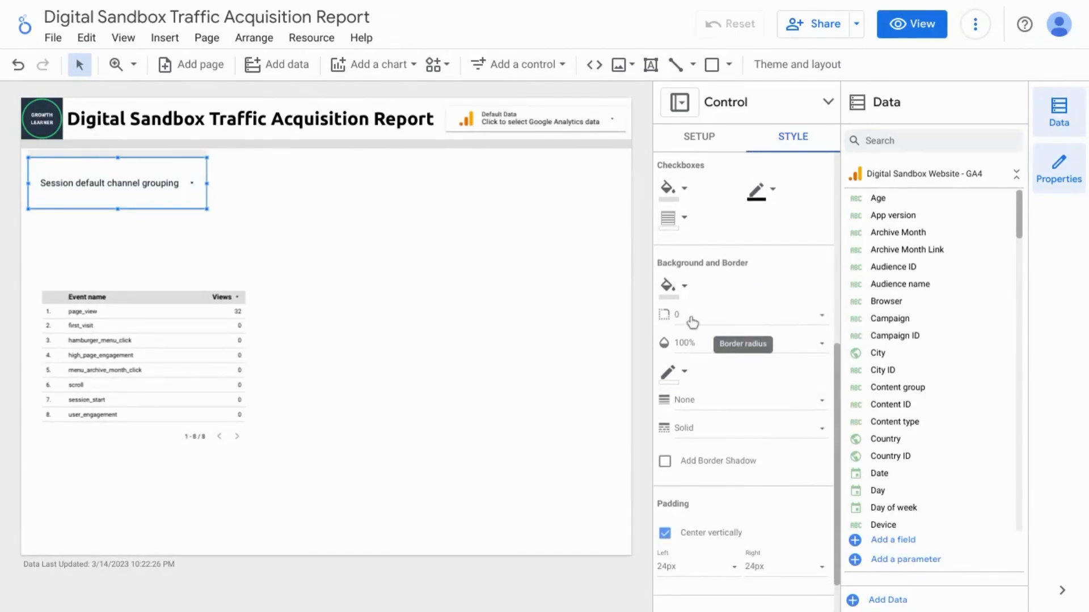
{"action": "left_click", "coordinate": [692, 318]}
{"action": "left_click", "coordinate": [700, 428]}
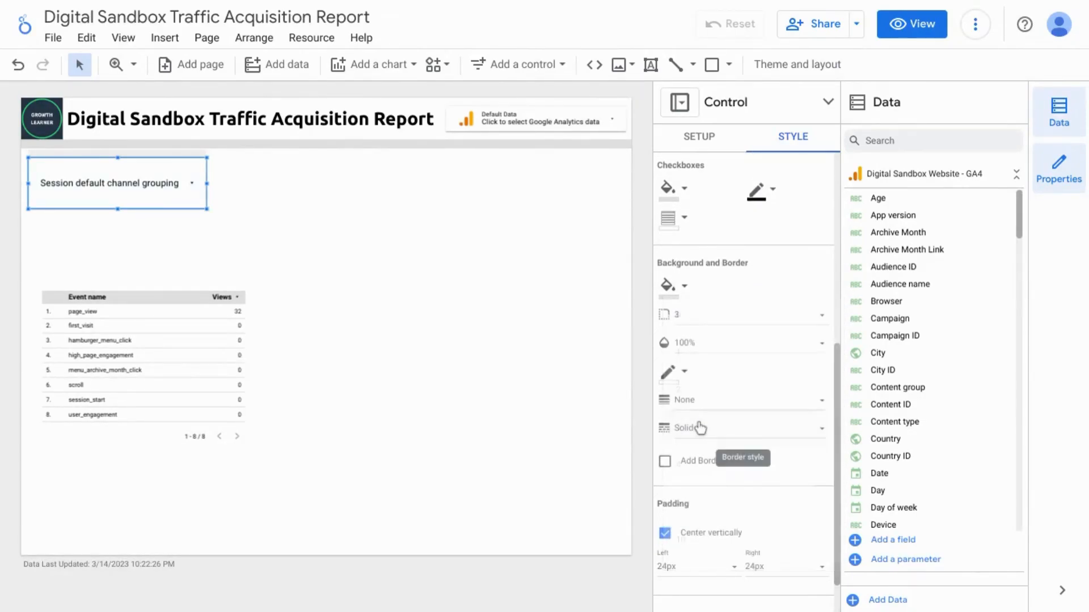
- Reduce the channel grouping control's height to a single text row and check its list of channels
{"action": "left_click_drag", "start_coordinate": [118, 209], "coordinate": [118, 188]}
{"action": "left_click", "coordinate": [169, 189]}
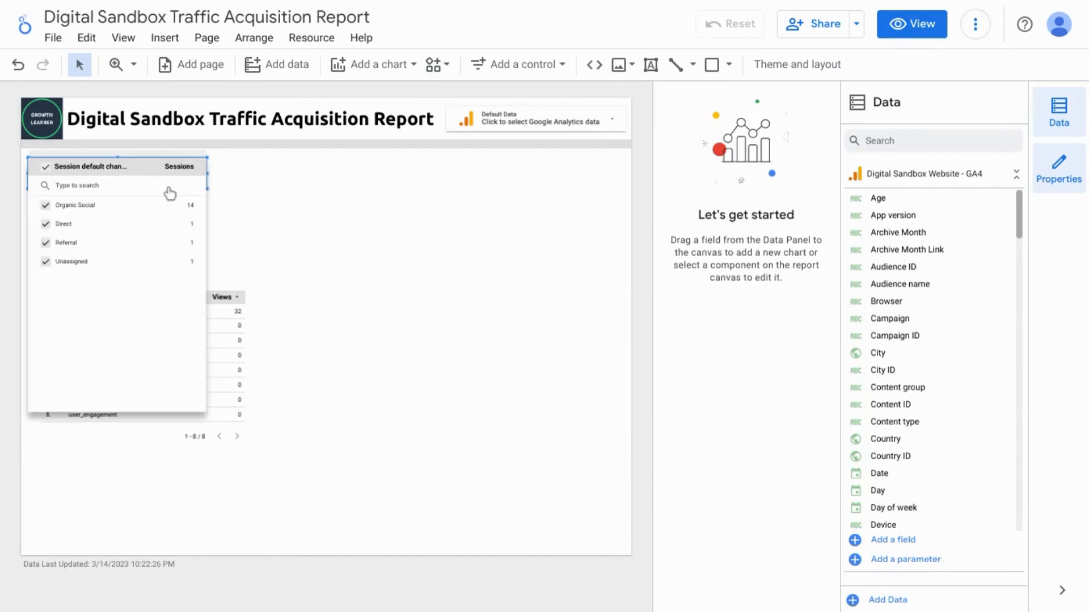
{"action": "left_click", "coordinate": [173, 156]}
{"action": "left_click", "coordinate": [181, 157]}
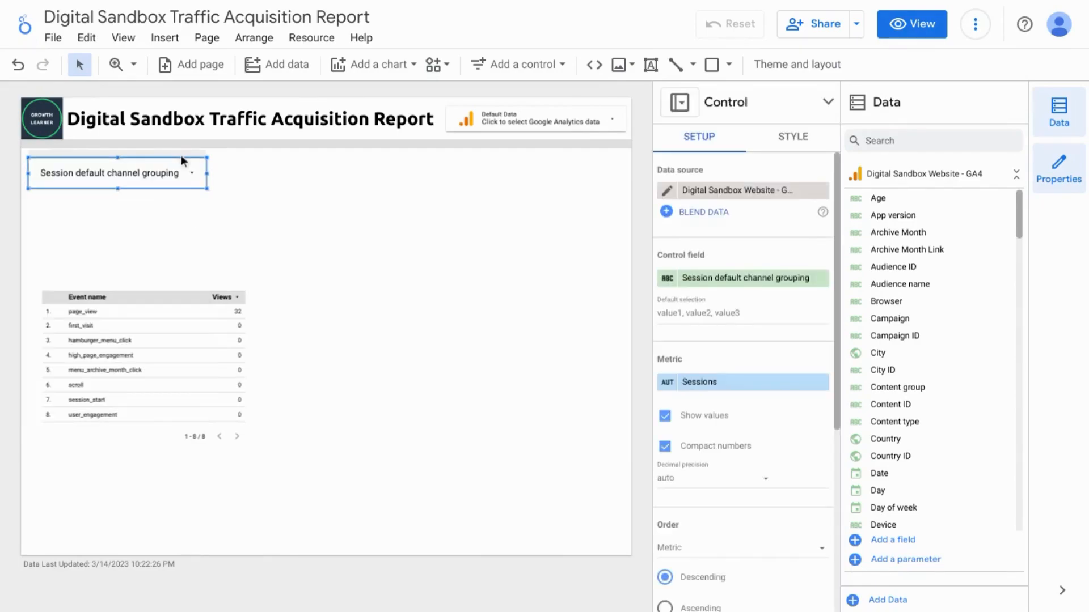
- Duplicate the channel grouping control, place the copy beside it in the same row, and set its field to Device category
{"action": "left_click_drag", "start_coordinate": [195, 168], "coordinate": [382, 165]}
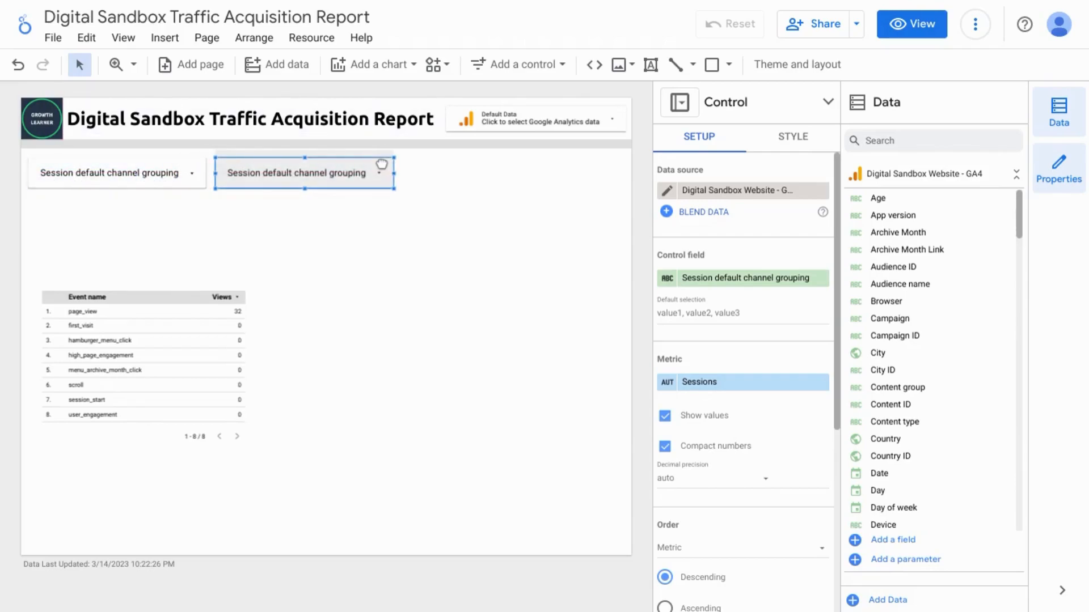
{"action": "left_click", "coordinate": [721, 278]}
{"action": "type", "text": "devic"}
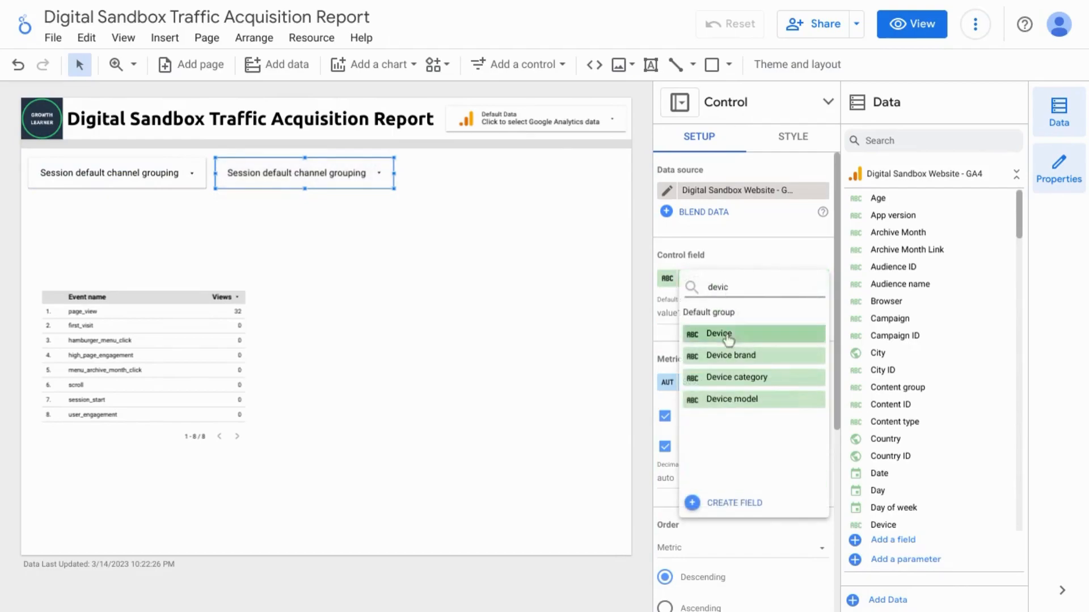
{"action": "left_click", "coordinate": [731, 377]}
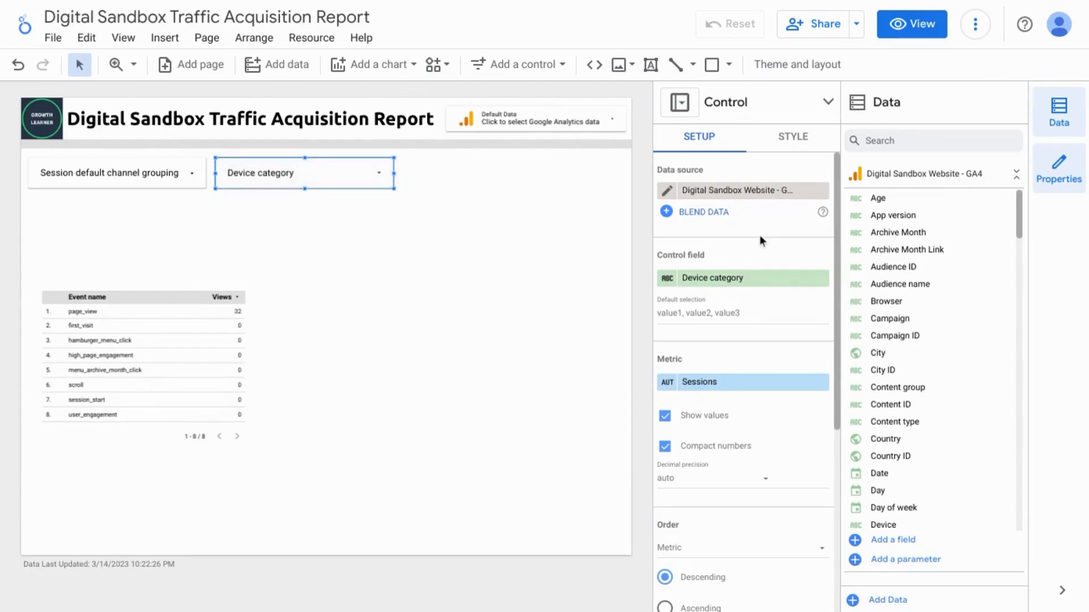
{"action": "left_click", "coordinate": [607, 216]}
- Add a date range control in the filter row, aligned beneath the header's data control
{"action": "left_click", "coordinate": [518, 65]}
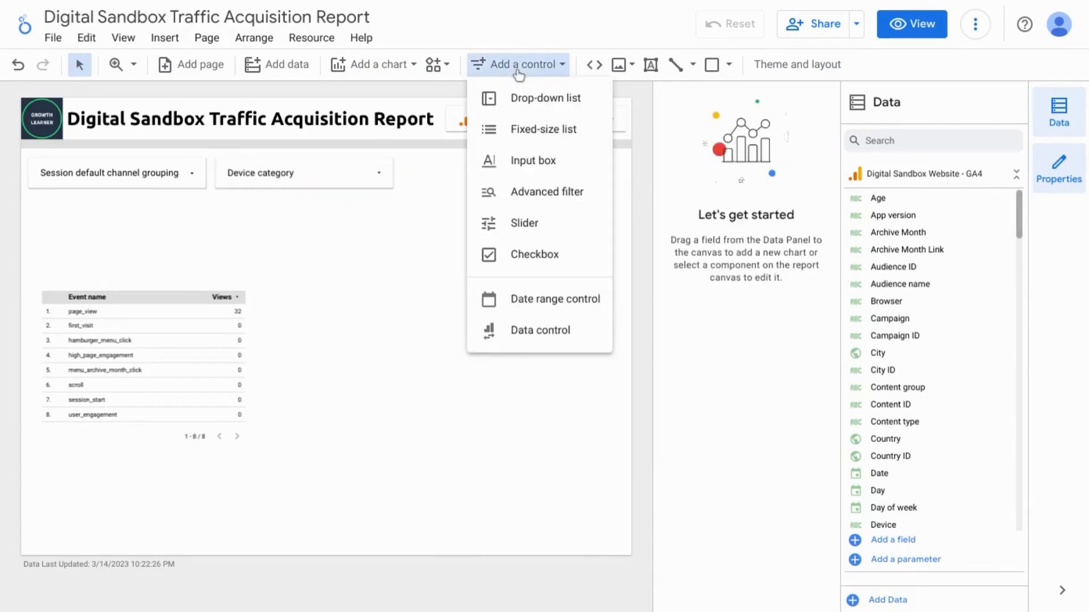
{"action": "left_click", "coordinate": [535, 308]}
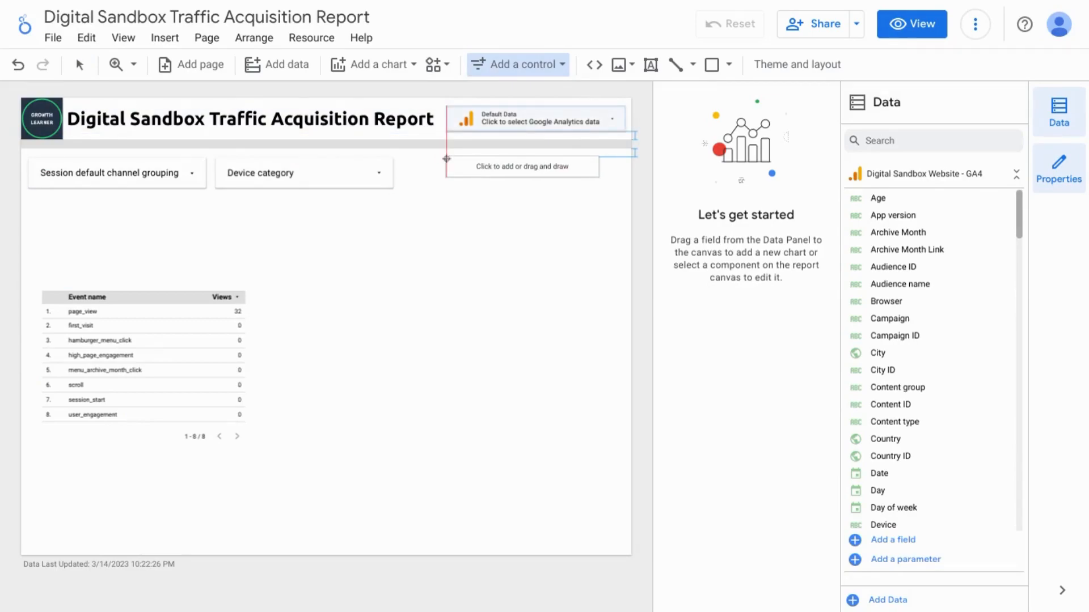
{"action": "left_click", "coordinate": [446, 159]}
- Set the date range control's default date range to Last 30 days
{"action": "left_click", "coordinate": [726, 193]}
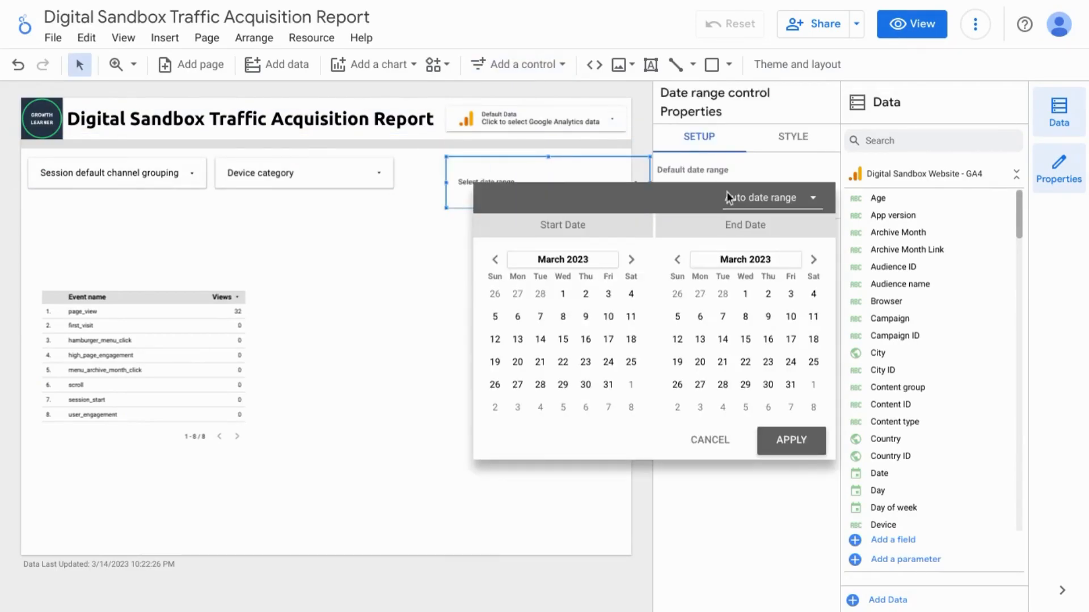
{"action": "left_click", "coordinate": [760, 209]}
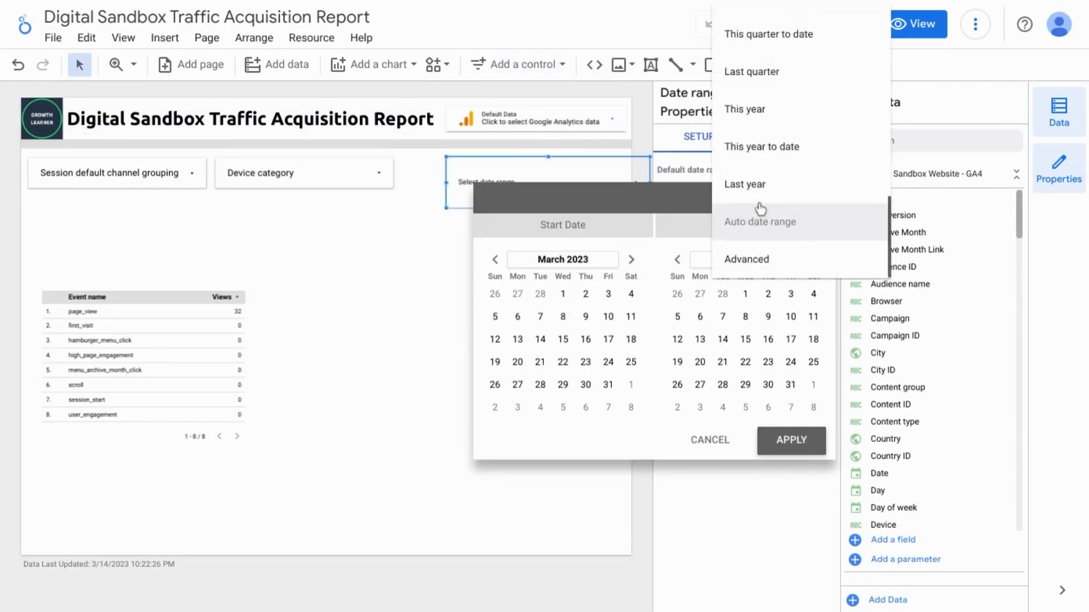
{"action": "scroll", "coordinate": [782, 162], "scroll_direction": "up", "scroll_amount": 8}
{"action": "scroll", "coordinate": [782, 163], "scroll_direction": "up", "scroll_amount": 3}
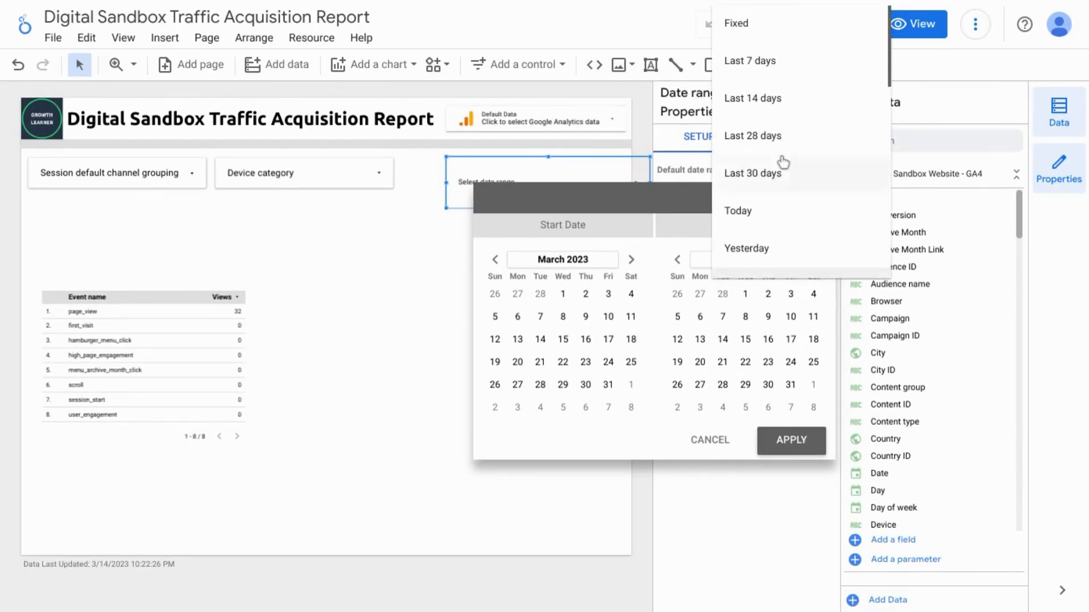
{"action": "left_click", "coordinate": [782, 174]}
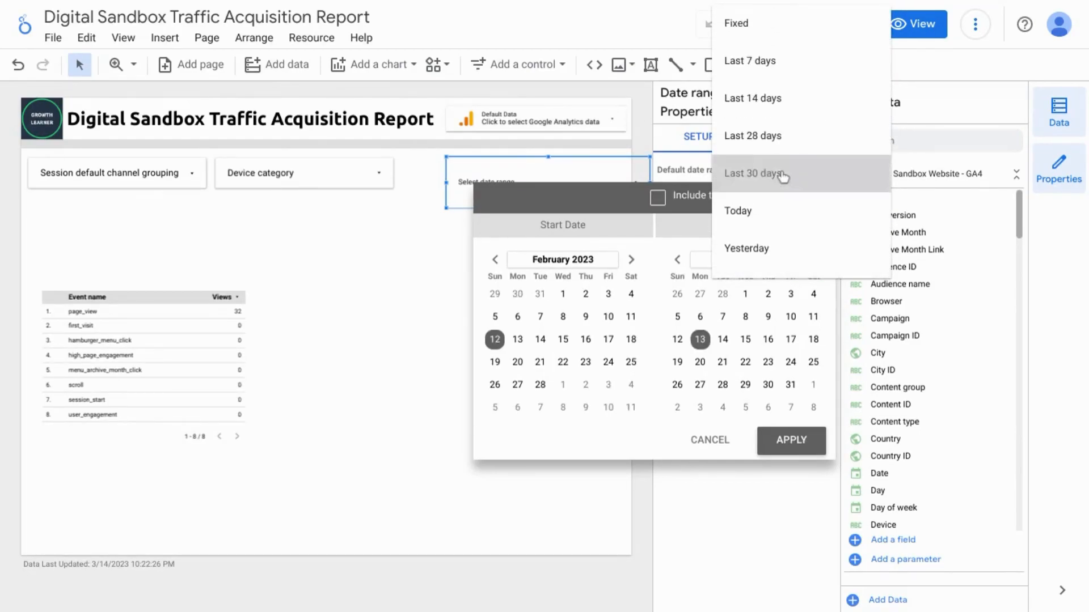
{"action": "left_click", "coordinate": [790, 440]}
- Set the date range control's text size to 18px and shrink its box to match the data control's width and the drop-downs' height
{"action": "left_click", "coordinate": [774, 138]}
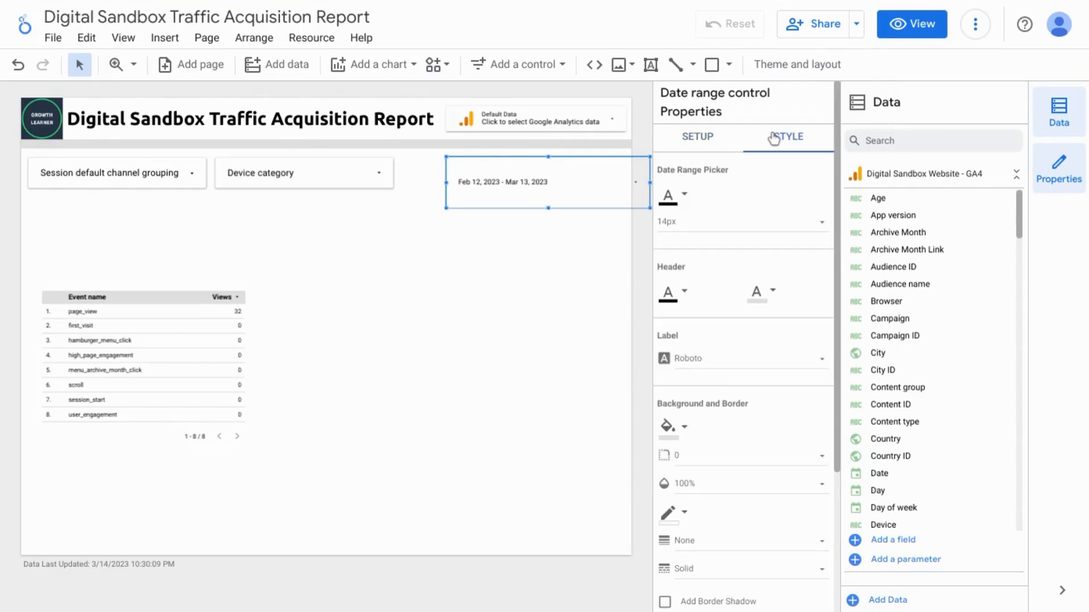
{"action": "left_click", "coordinate": [704, 226]}
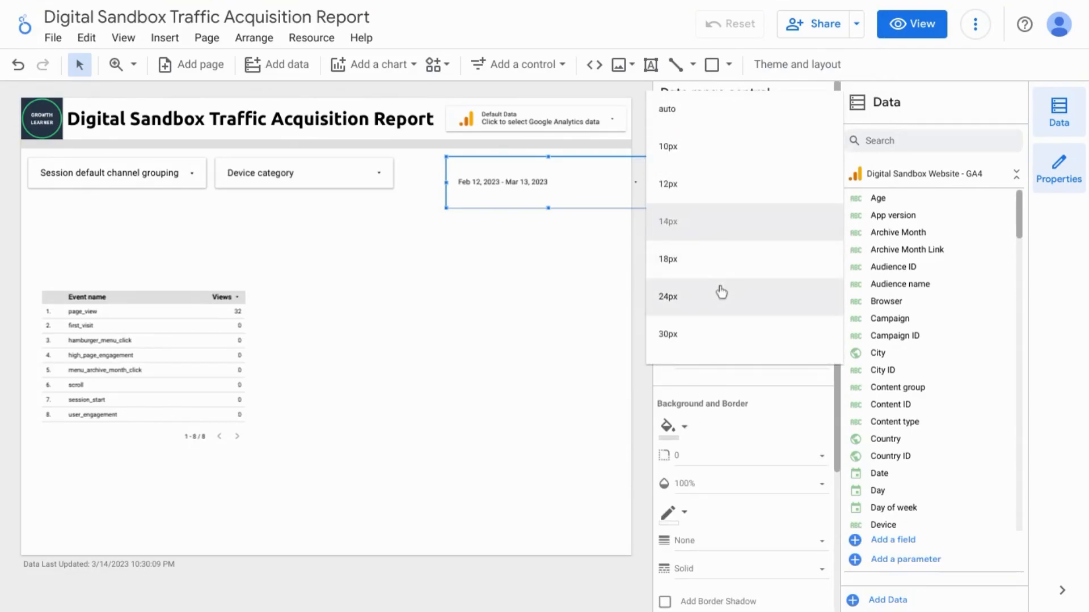
{"action": "scroll", "coordinate": [718, 291], "scroll_direction": "down", "scroll_amount": 2}
{"action": "left_click", "coordinate": [702, 187]}
- Widen the two drop-down controls and space them evenly to fill the row up to the date range control
{"action": "left_click", "coordinate": [391, 173]}
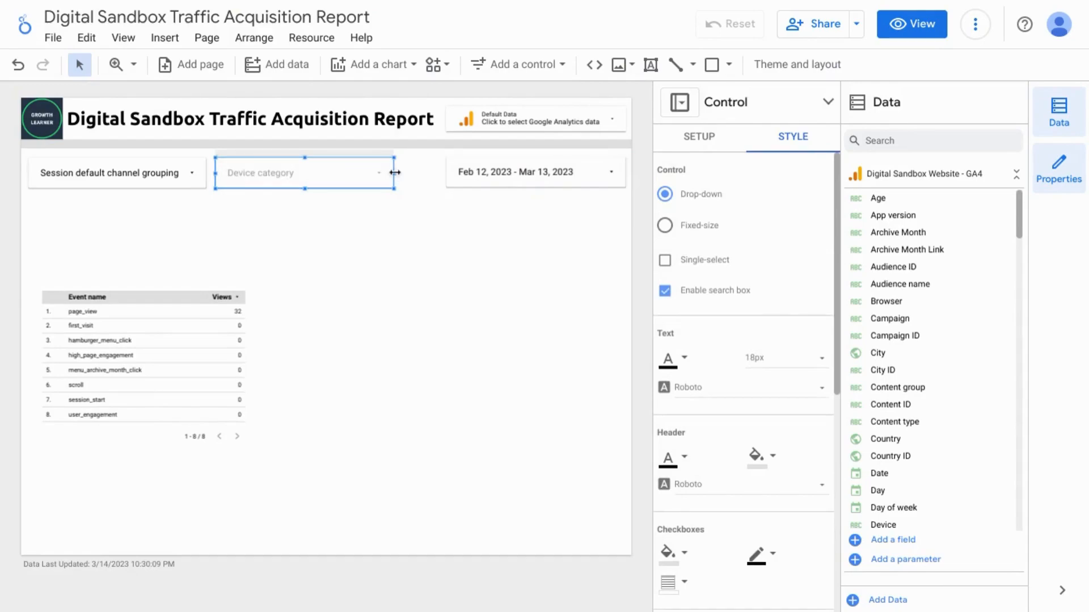
{"action": "left_click_drag", "start_coordinate": [371, 165], "coordinate": [395, 163]}
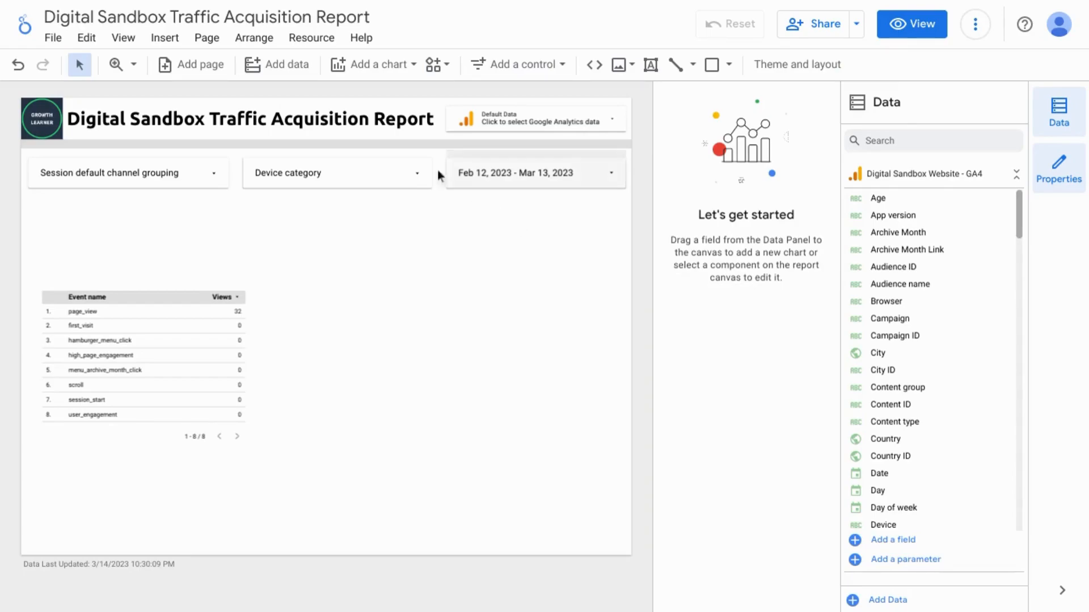
- Add a Total-style scorecard chart between the channel grouping control and the event table, aligned with the control's left edge
{"action": "left_click", "coordinate": [373, 65]}
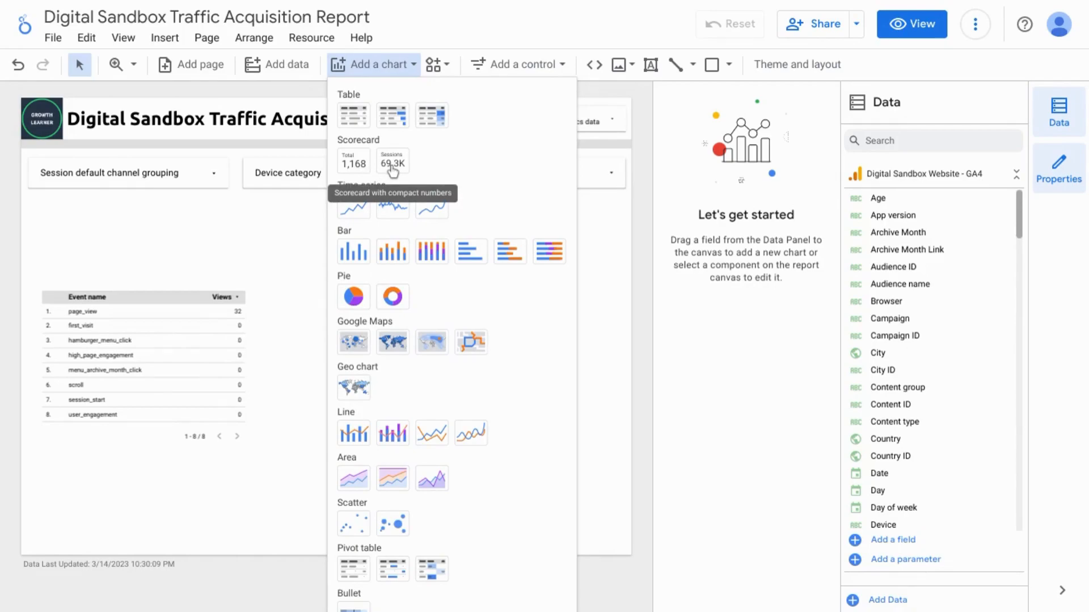
{"action": "left_click", "coordinate": [356, 168]}
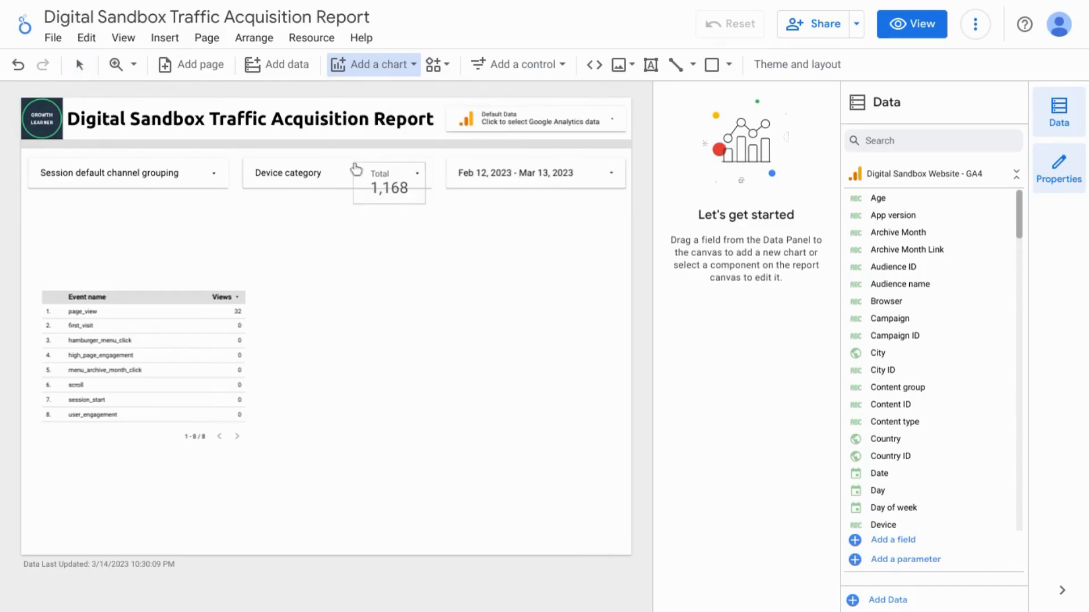
{"action": "left_click", "coordinate": [36, 211]}
{"action": "left_click_drag", "start_coordinate": [36, 211], "coordinate": [140, 249]}
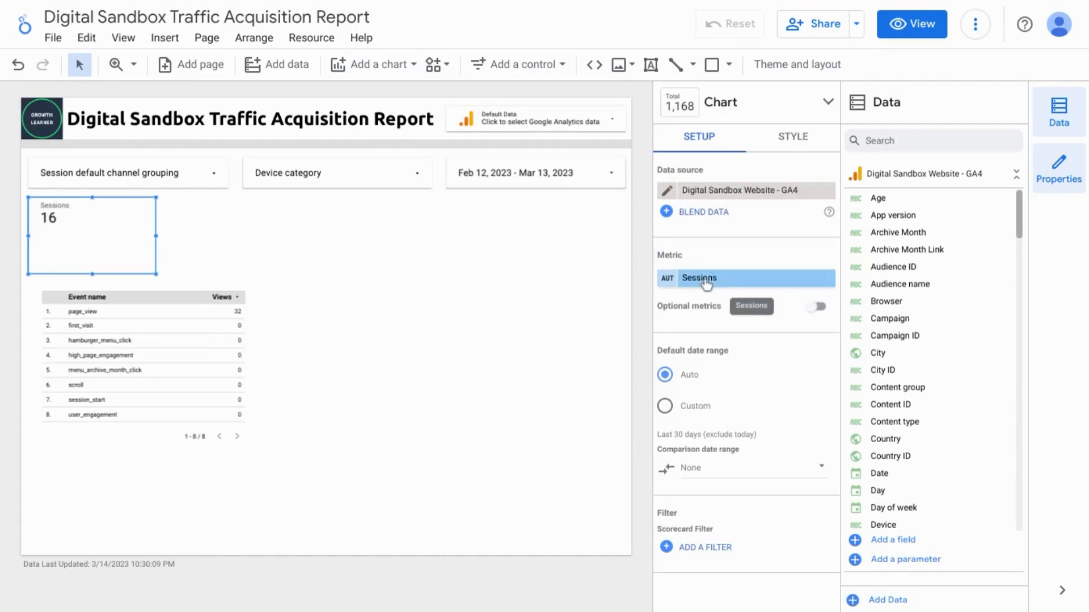
- Set the scorecard's metric to New users
{"action": "left_click", "coordinate": [705, 282]}
{"action": "type", "text": "N"}
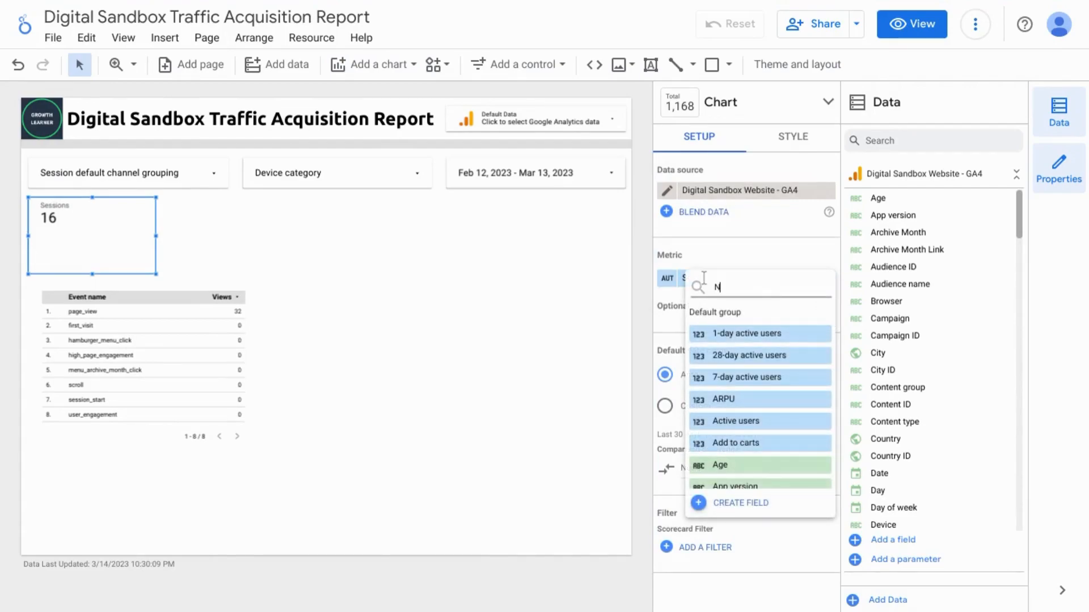
{"action": "type", "text": "ew Use"}
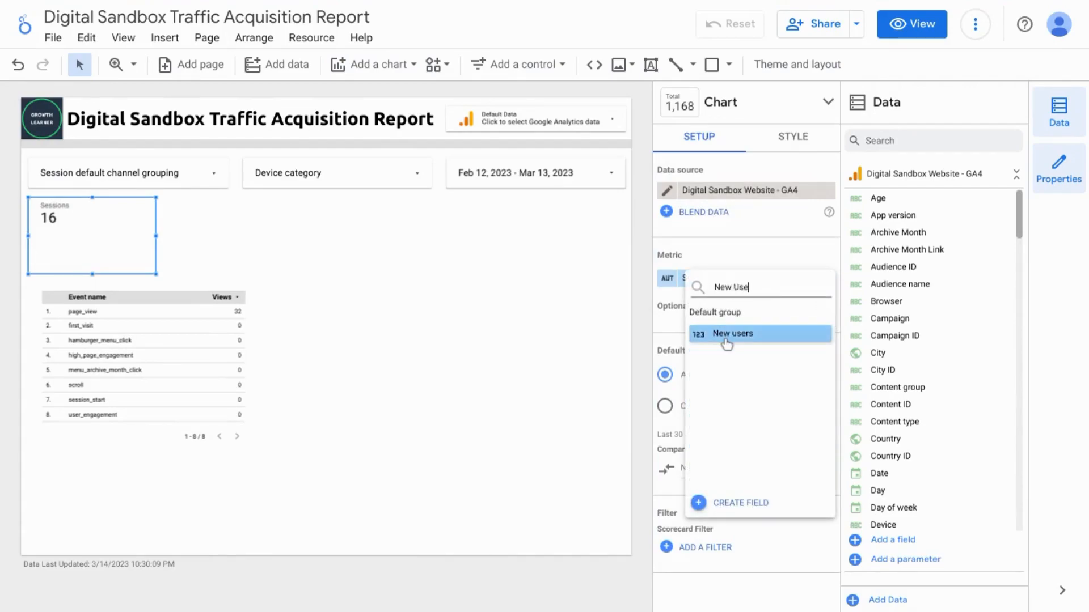
{"action": "left_click", "coordinate": [726, 339]}
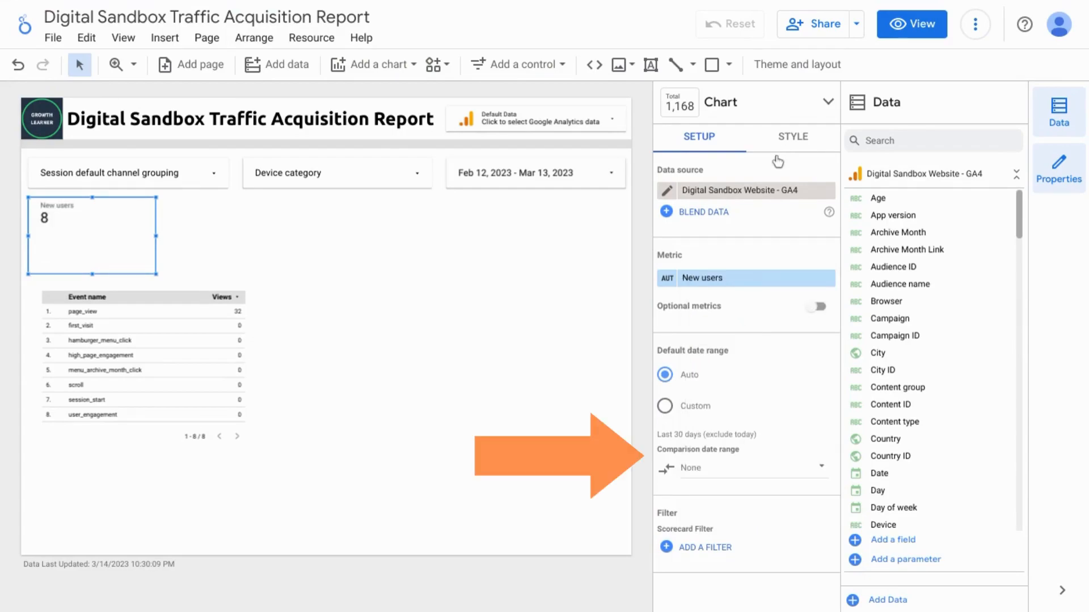
- Set the New users scorecard's comparison date range to Previous year
{"action": "left_click", "coordinate": [710, 469]}
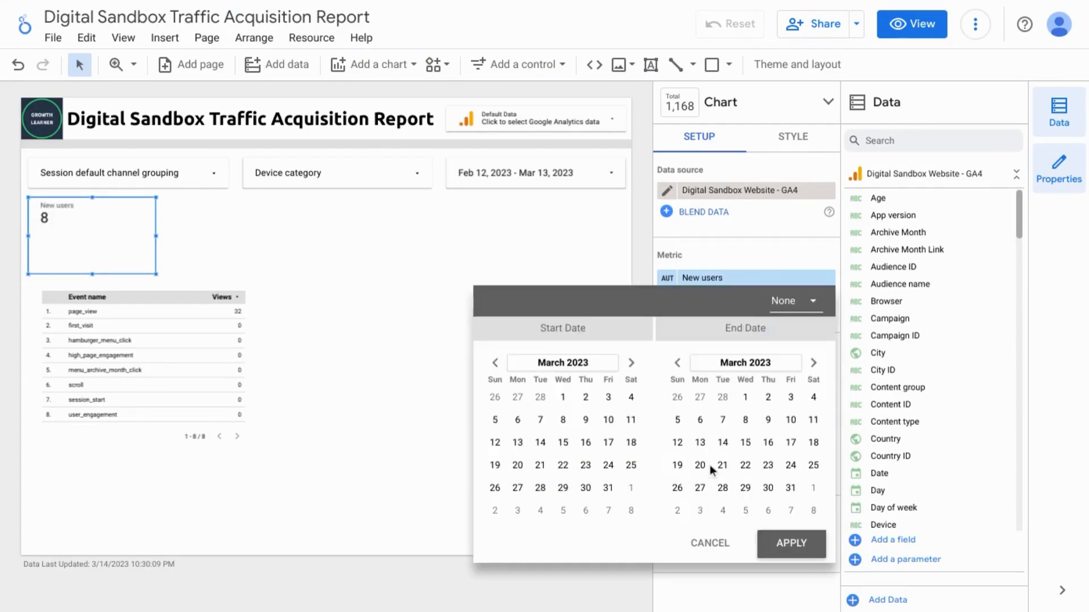
{"action": "left_click", "coordinate": [797, 306]}
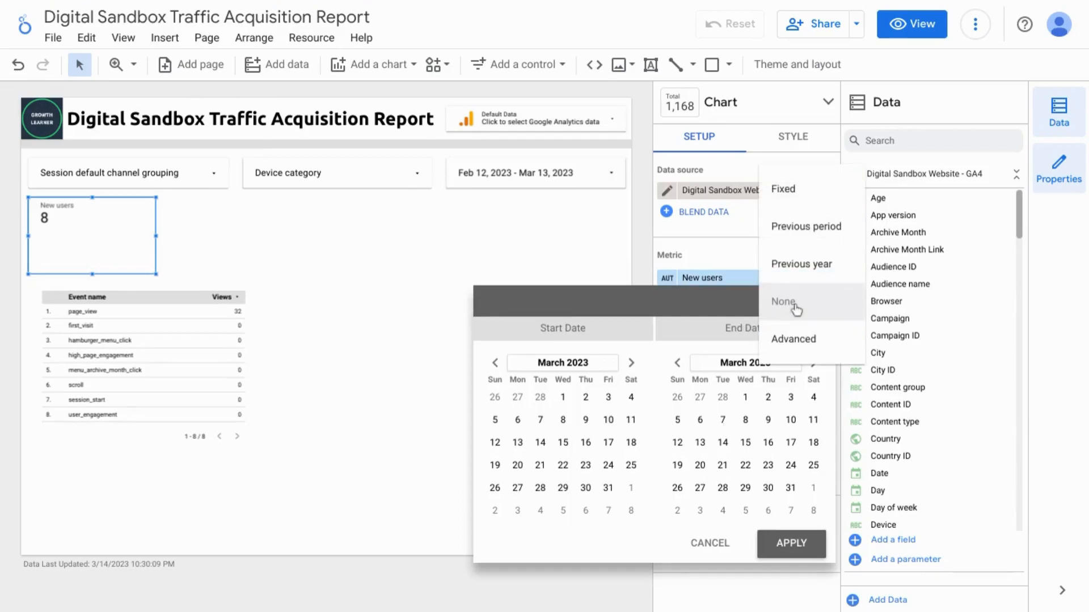
{"action": "left_click", "coordinate": [799, 271]}
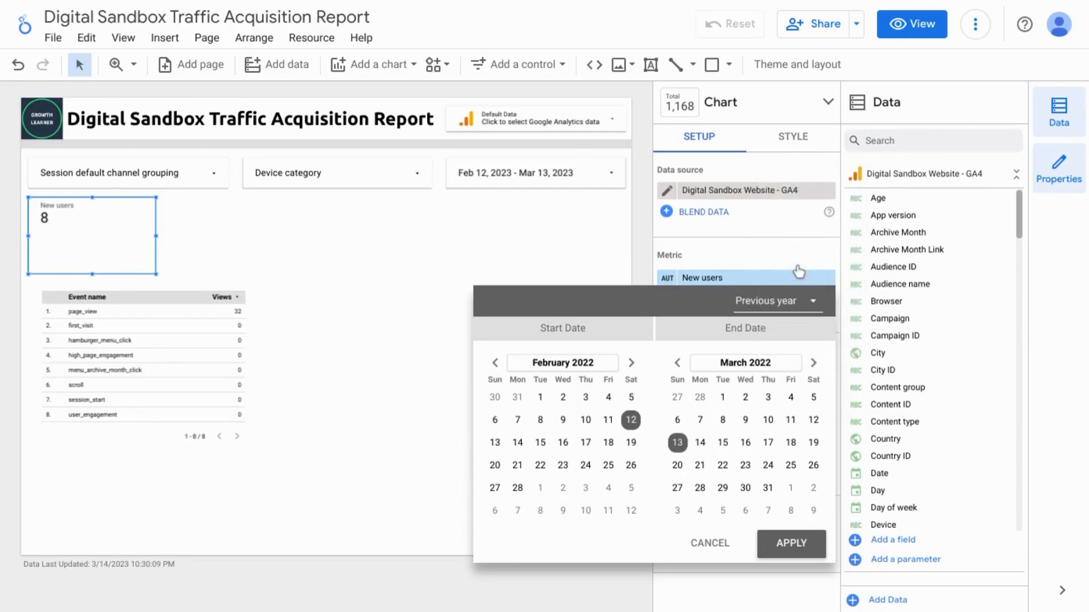
{"action": "left_click", "coordinate": [791, 542]}
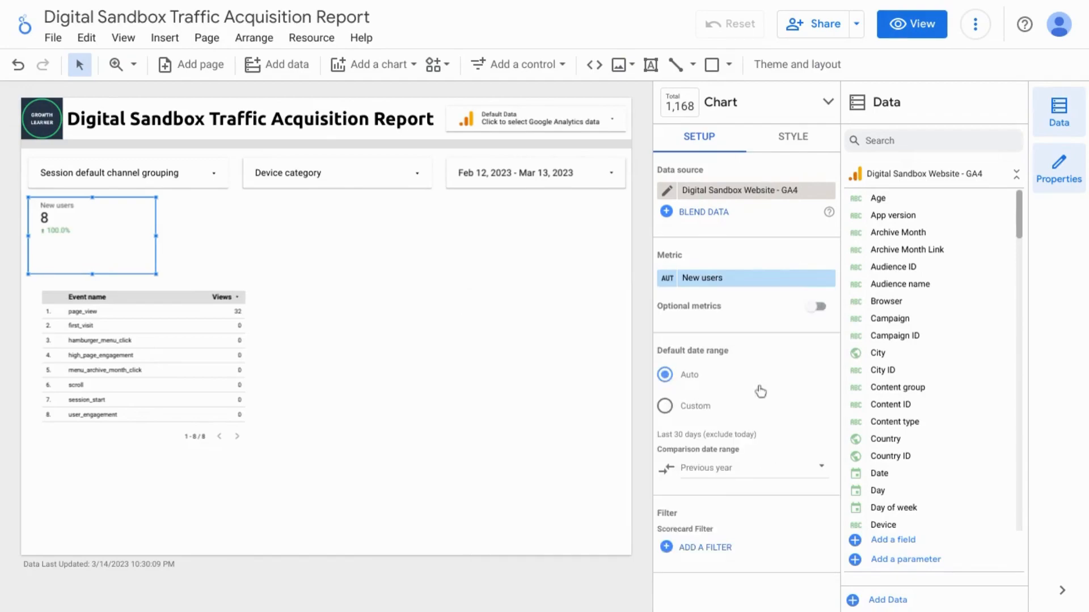
- Set the New users scorecard's label font size to 36px
{"action": "left_click", "coordinate": [794, 140]}
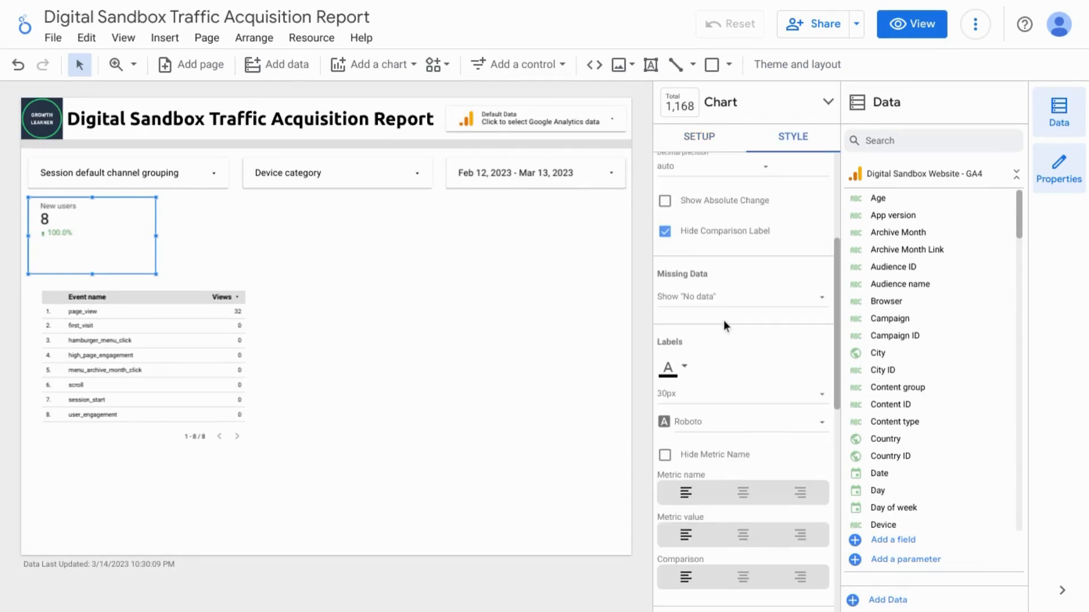
{"action": "scroll", "coordinate": [723, 320], "scroll_direction": "down", "scroll_amount": 1}
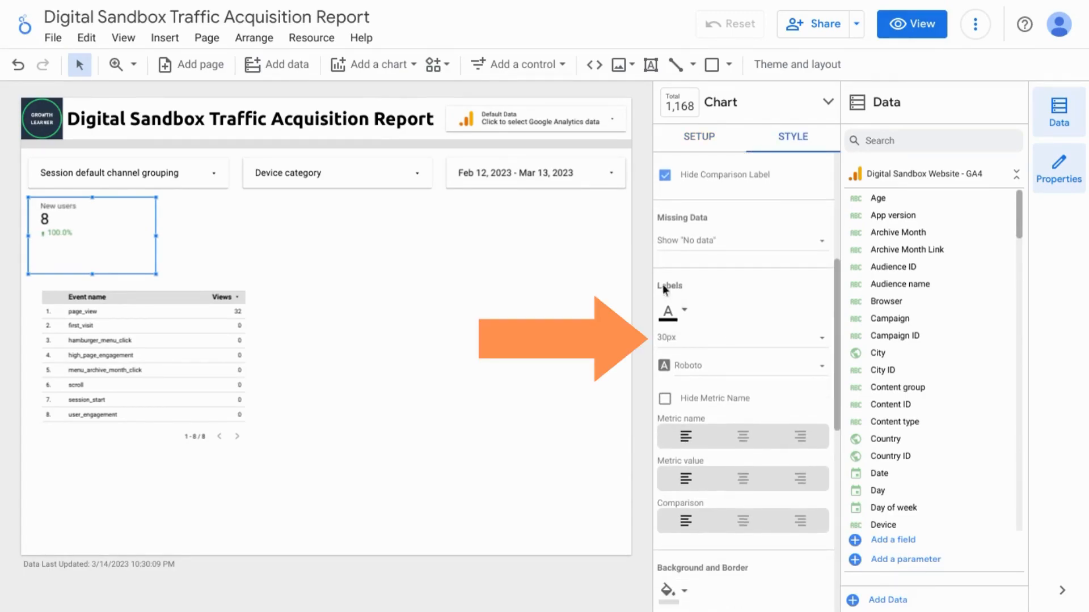
{"action": "left_click", "coordinate": [705, 345]}
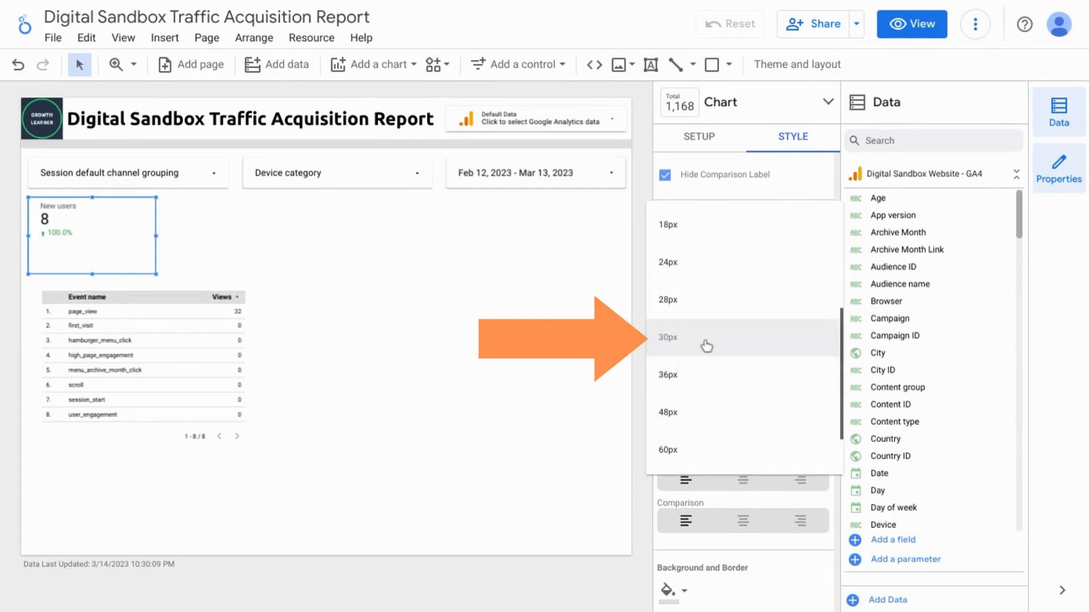
{"action": "left_click", "coordinate": [695, 377]}
- Choose a border radius of 3 for the New users scorecard and shrink its frame to fit closely around its text
{"action": "scroll", "coordinate": [714, 318], "scroll_direction": "down", "scroll_amount": 1}
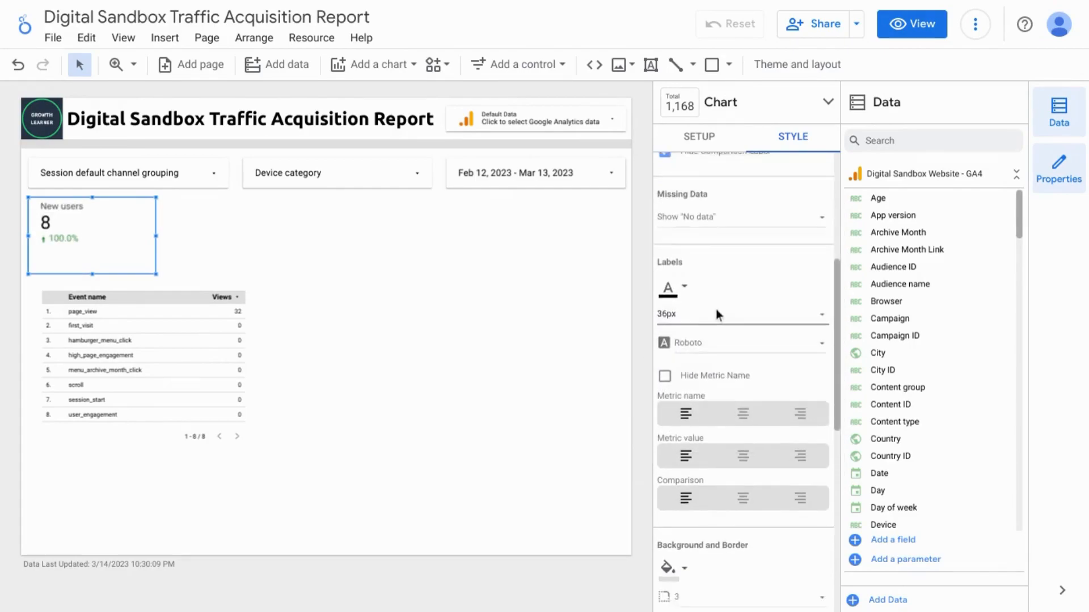
{"action": "scroll", "coordinate": [715, 314], "scroll_direction": "down", "scroll_amount": 5}
{"action": "left_click", "coordinate": [700, 334]}
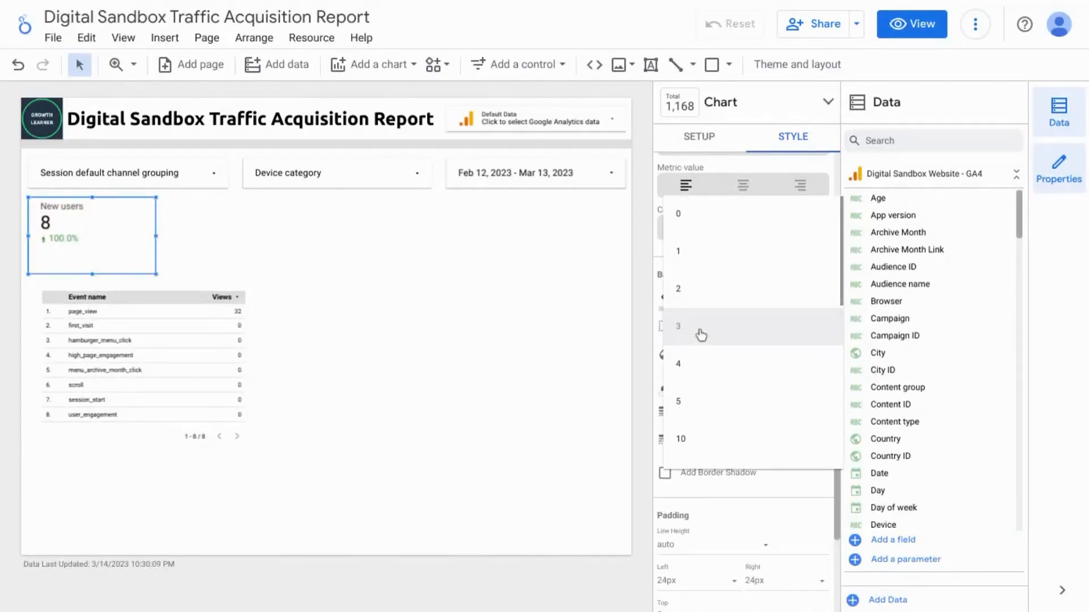
{"action": "left_click", "coordinate": [705, 335]}
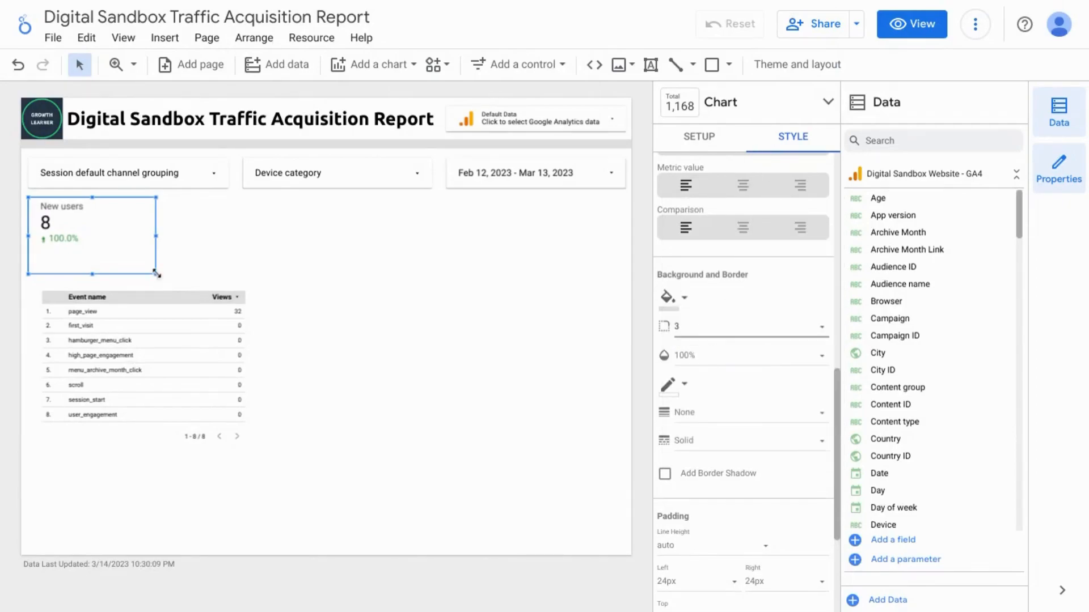
{"action": "left_click_drag", "start_coordinate": [156, 274], "coordinate": [135, 254]}
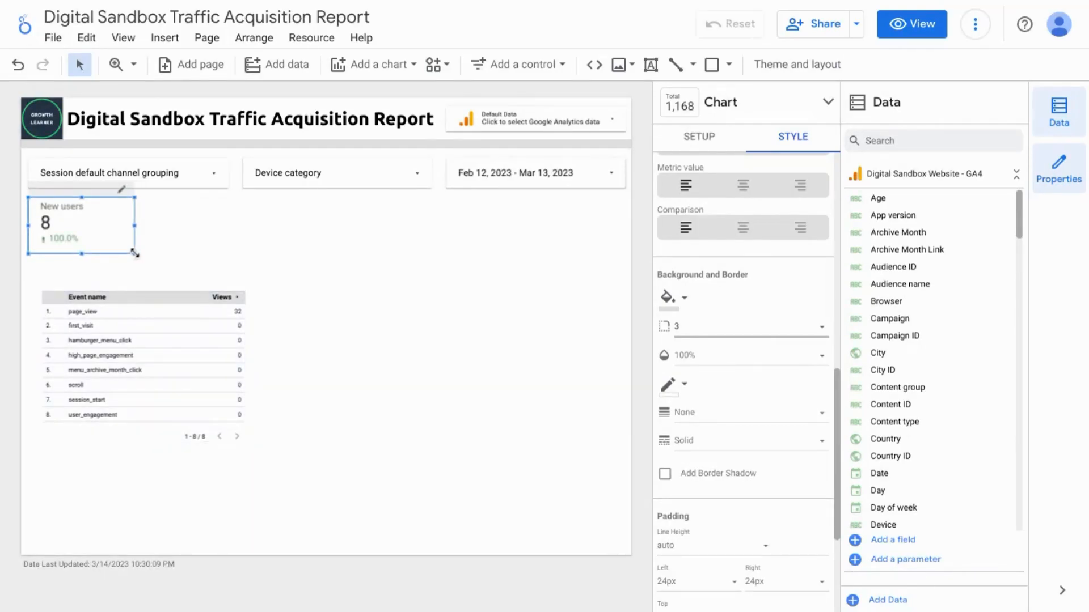
- Duplicate the New users scorecard, place the copy beside it in the same row, and set its metric to Sessions
{"action": "key", "text": "ctrl+d"}
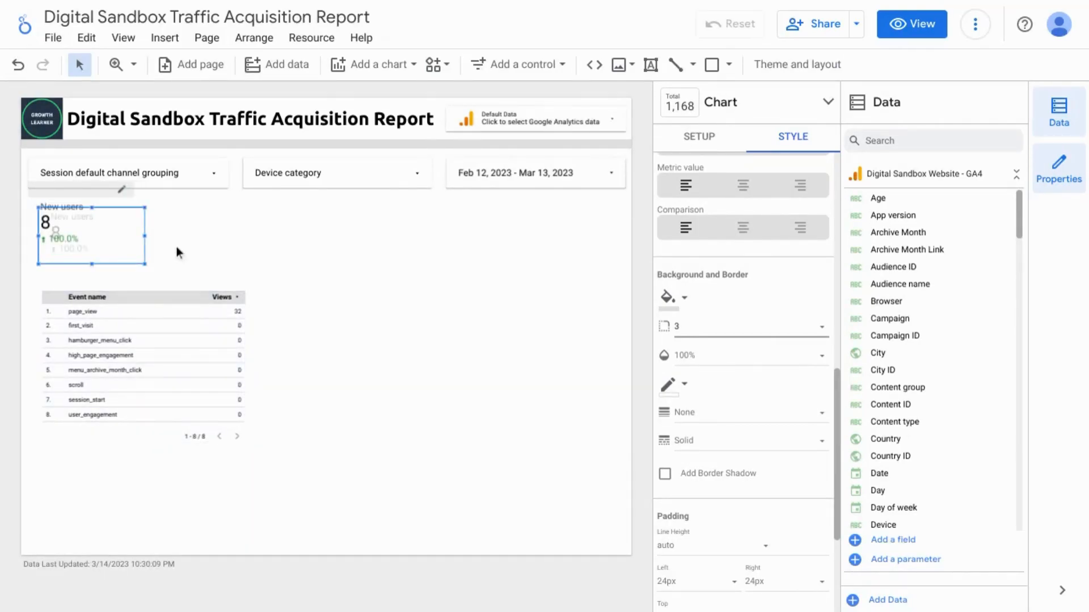
{"action": "left_click_drag", "start_coordinate": [120, 230], "coordinate": [228, 220]}
{"action": "left_click", "coordinate": [705, 140]}
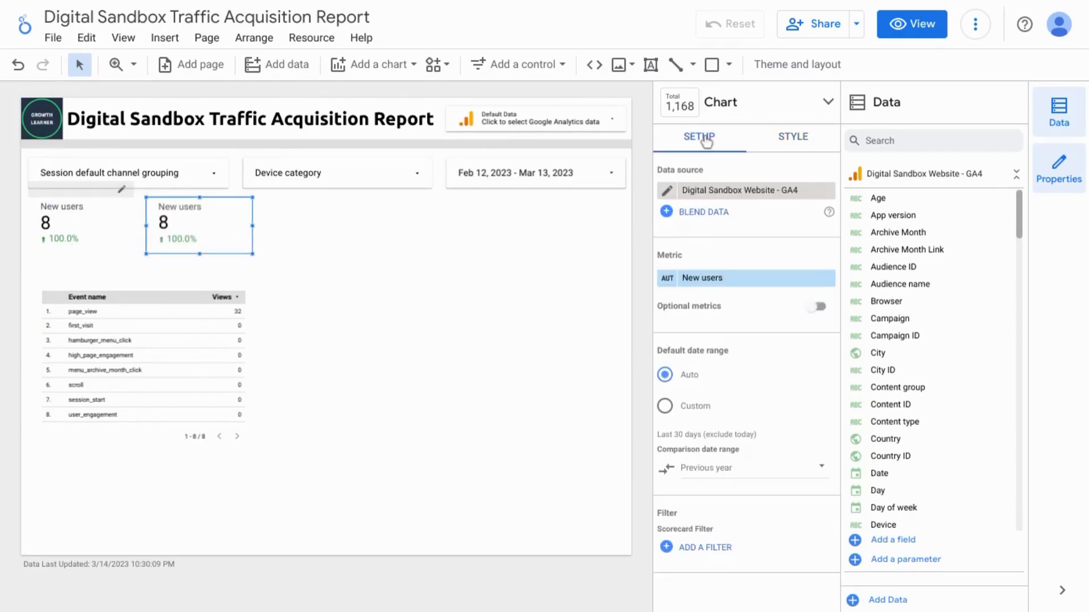
{"action": "left_click", "coordinate": [709, 281]}
{"action": "type", "text": "sessions"}
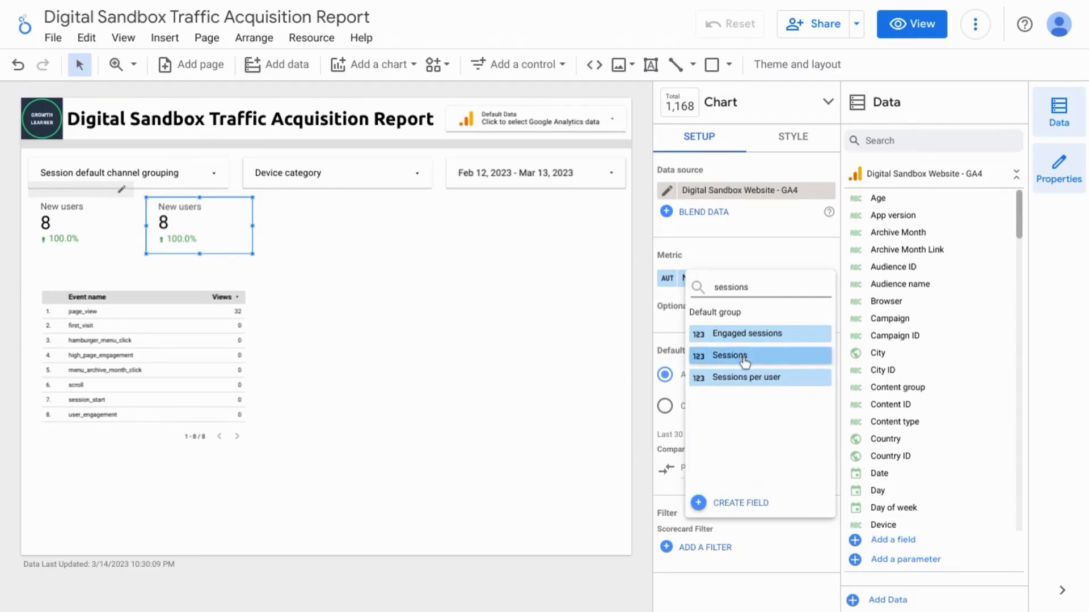
{"action": "left_click", "coordinate": [743, 357]}
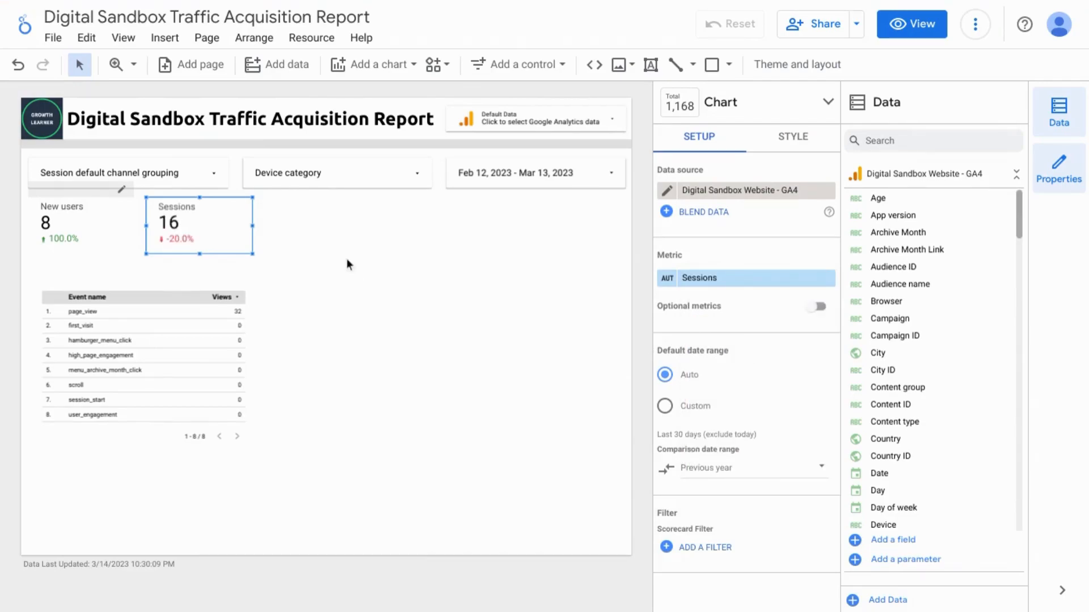
- Duplicate the Sessions scorecard to its right and set the copy's metric to Engagement rate
{"action": "left_click_drag", "start_coordinate": [235, 227], "coordinate": [349, 221]}
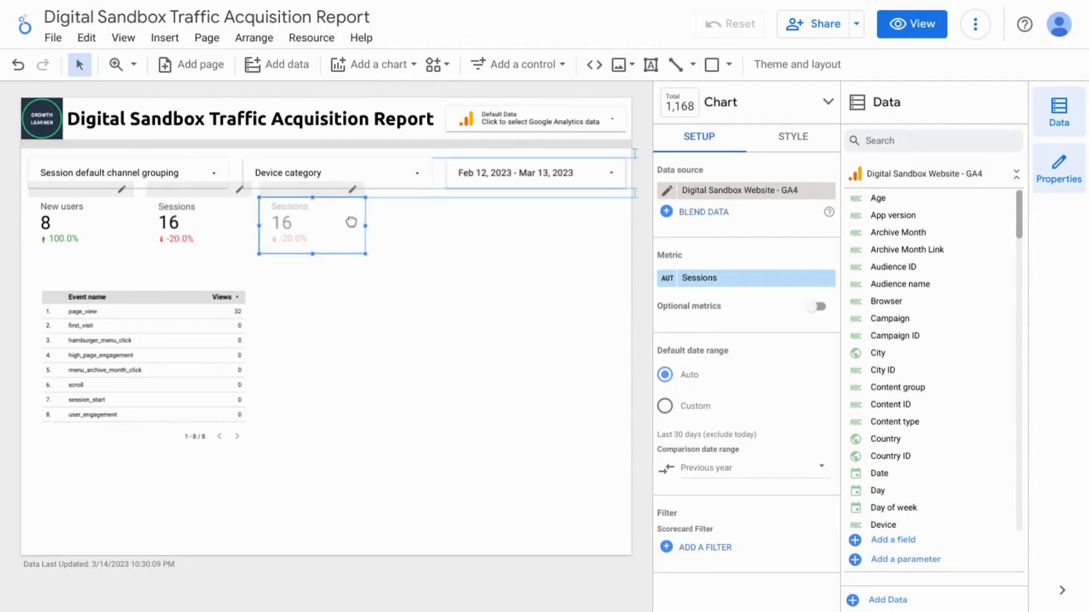
{"action": "left_click", "coordinate": [749, 278]}
{"action": "type", "text": "engagem"}
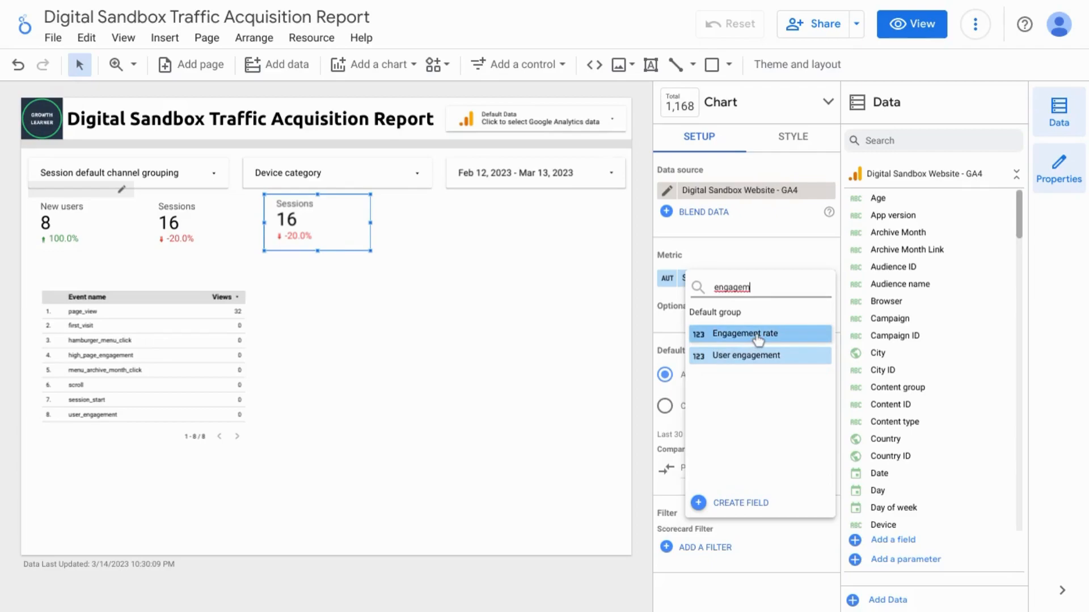
{"action": "left_click", "coordinate": [758, 339]}
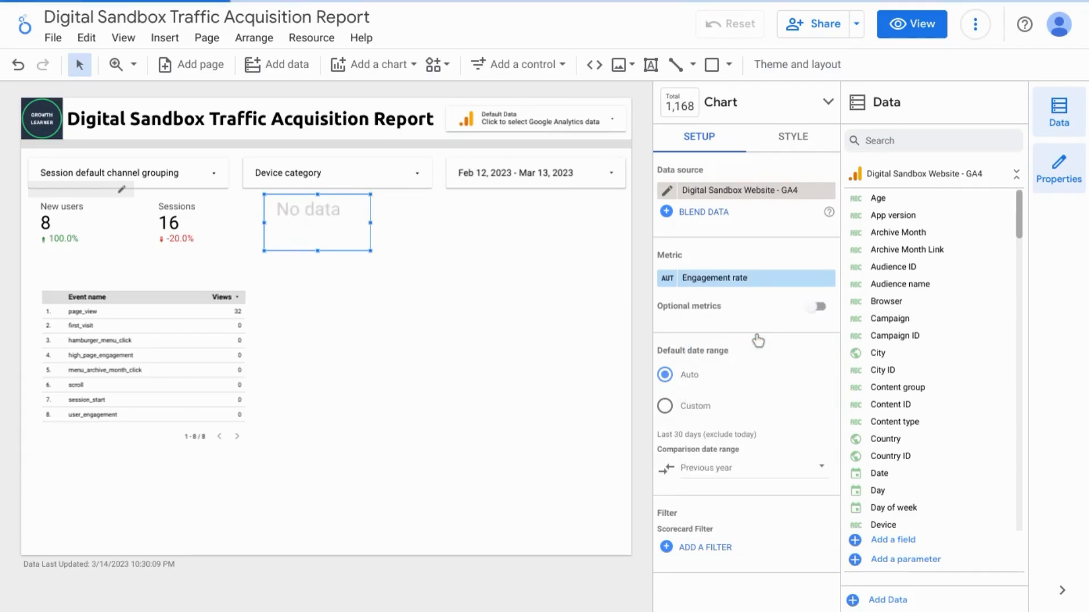
- Set the Engagement rate scorecard's primary metric decimal precision to 1
{"action": "left_click", "coordinate": [783, 141]}
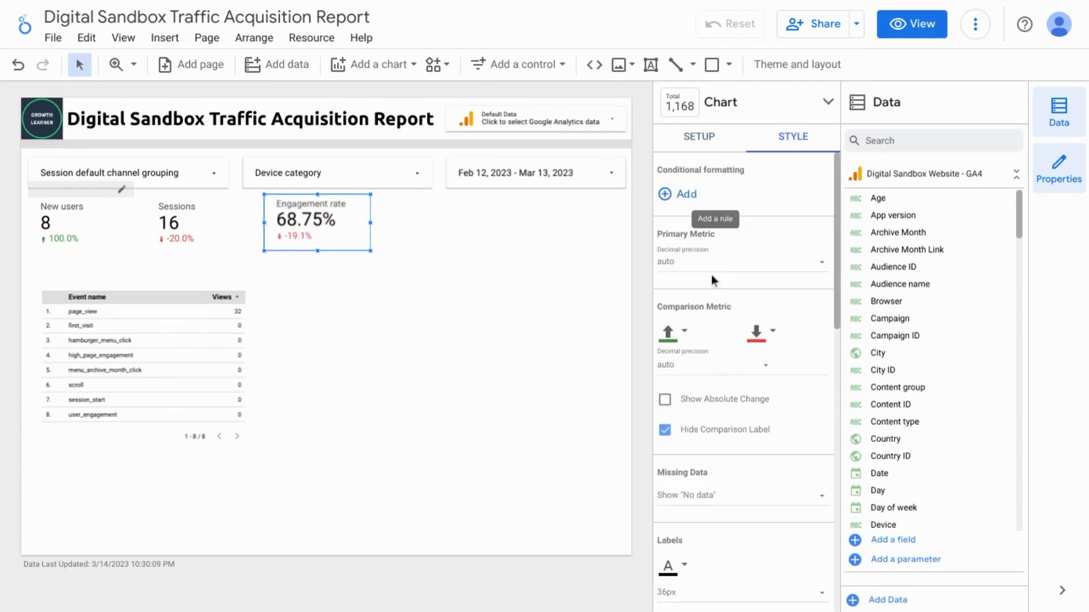
{"action": "left_click", "coordinate": [694, 265]}
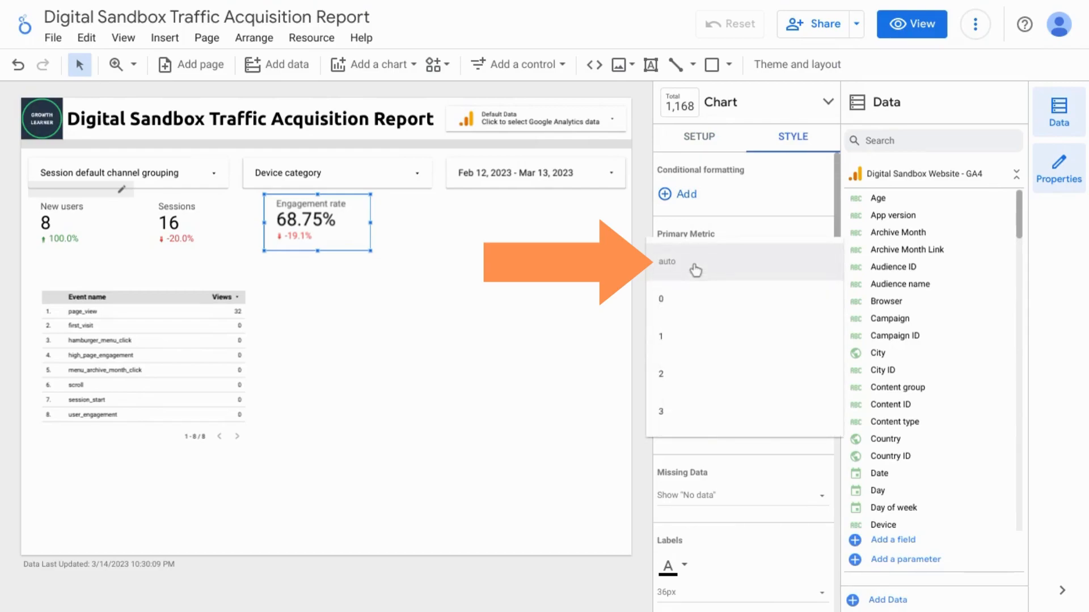
{"action": "left_click", "coordinate": [674, 348]}
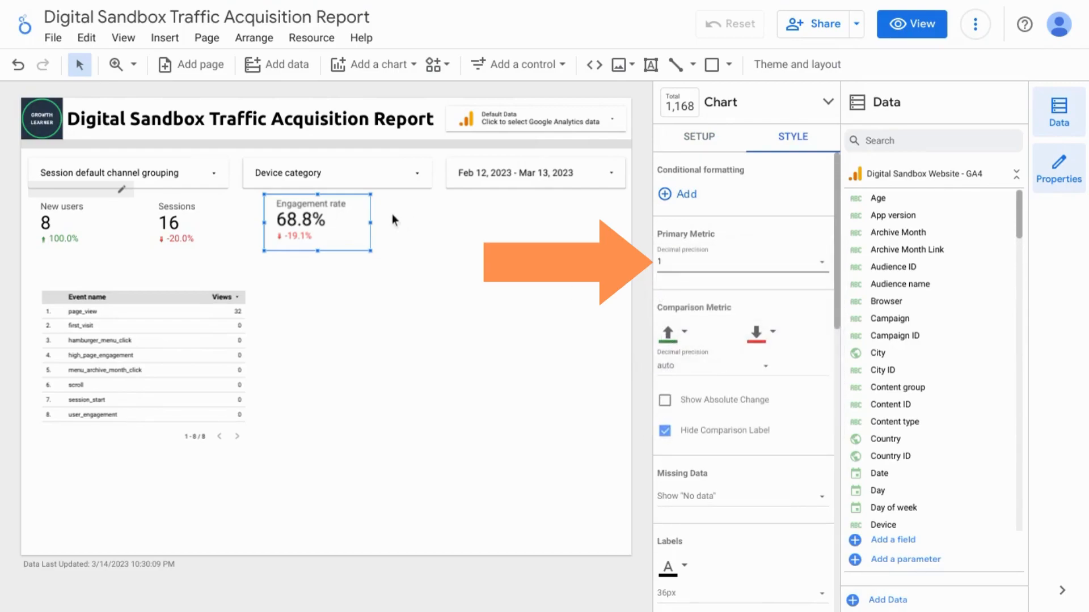
- Duplicate the Engagement rate scorecard to its right and set the copy's metric to Conversions
{"action": "left_click_drag", "start_coordinate": [369, 221], "coordinate": [441, 215]}
{"action": "left_click_drag", "start_coordinate": [447, 212], "coordinate": [470, 214]}
{"action": "left_click", "coordinate": [691, 140]}
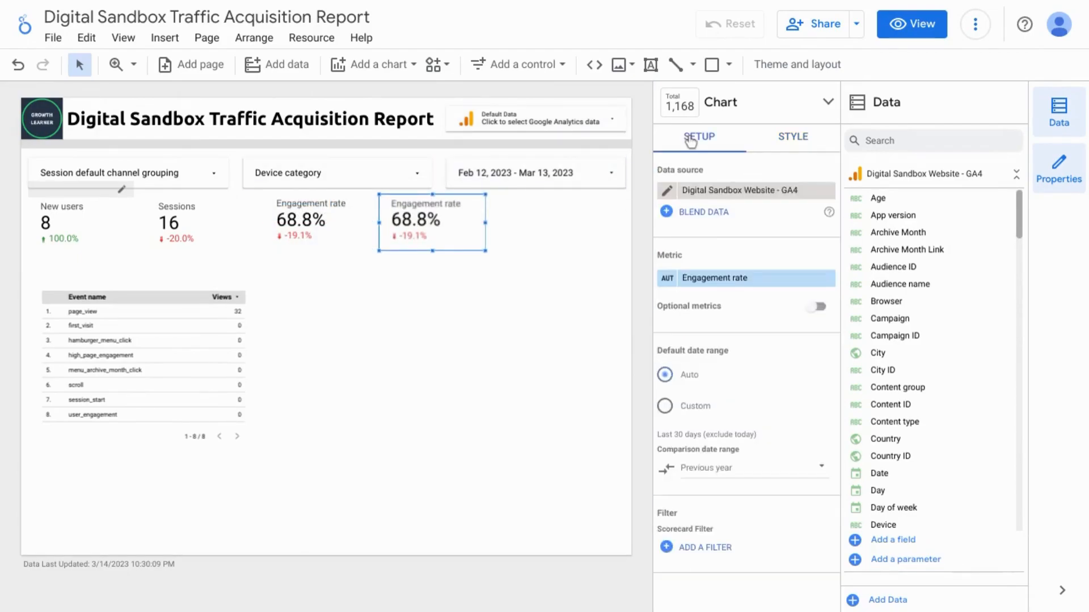
{"action": "left_click", "coordinate": [715, 279]}
{"action": "type", "text": "conver"}
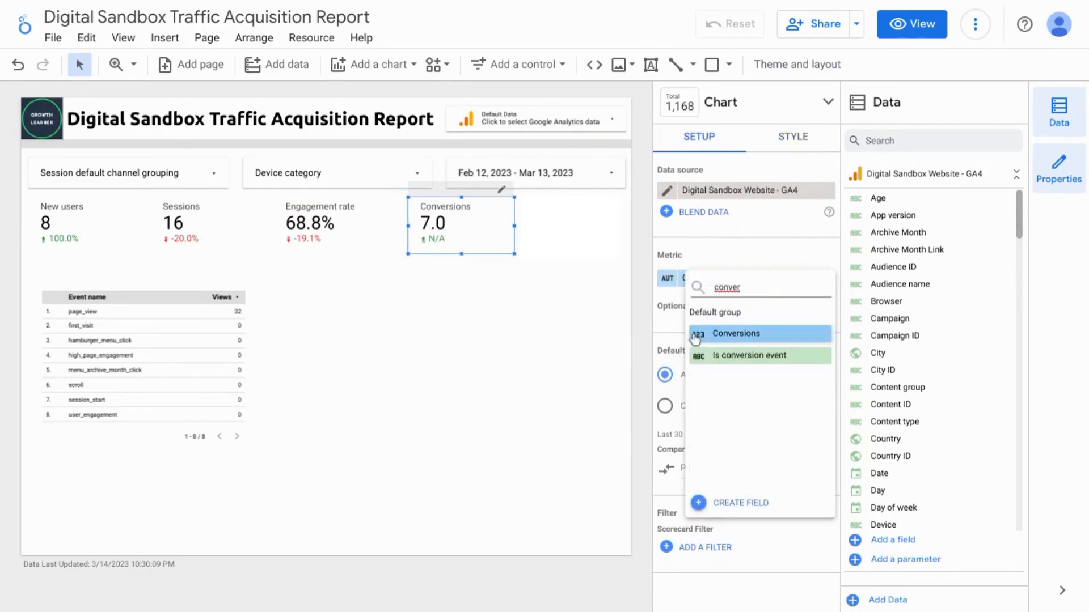
{"action": "left_click", "coordinate": [732, 334]}
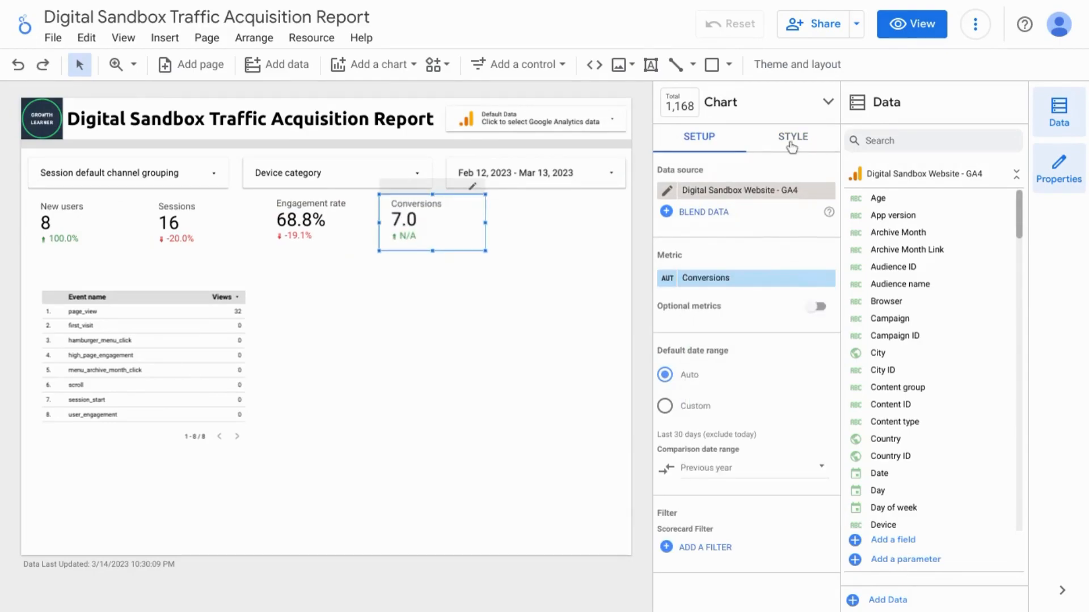
- Set the Conversions scorecard's primary metric decimal precision to auto
{"action": "left_click", "coordinate": [789, 142]}
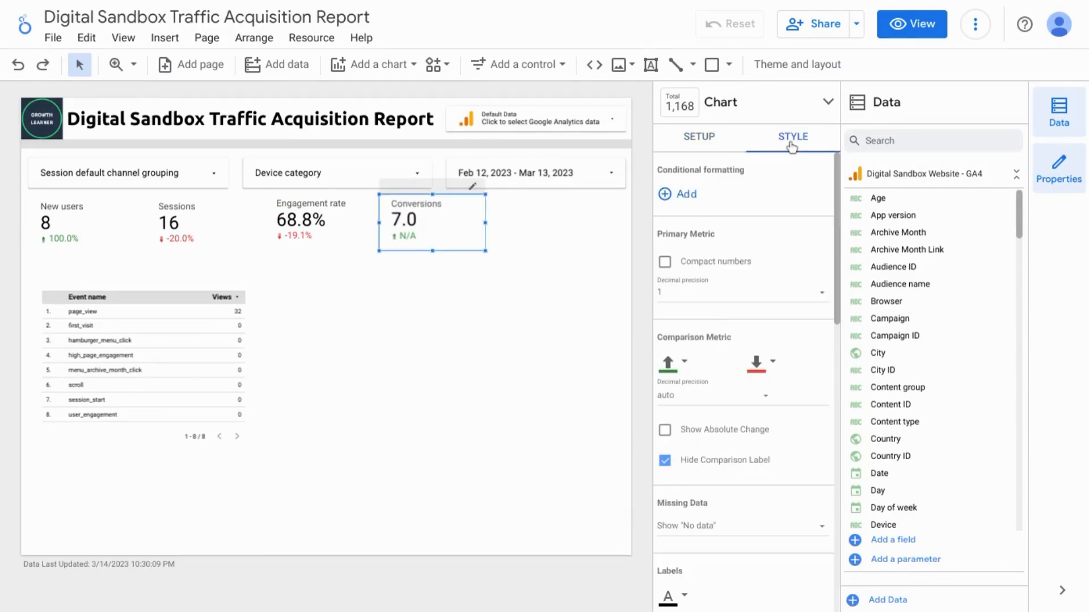
{"action": "left_click", "coordinate": [696, 294]}
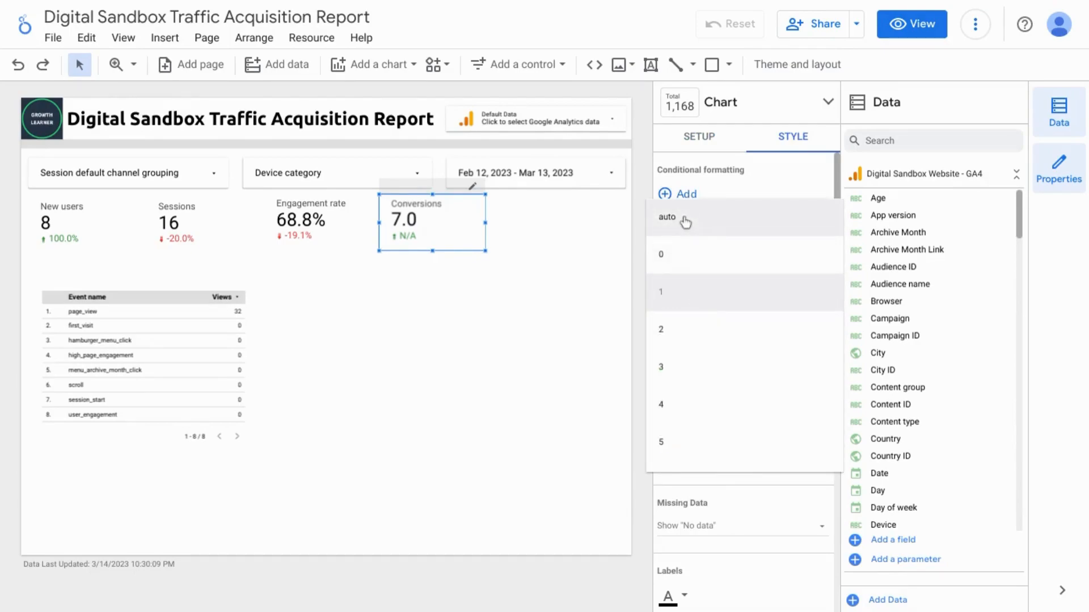
{"action": "left_click", "coordinate": [685, 225]}
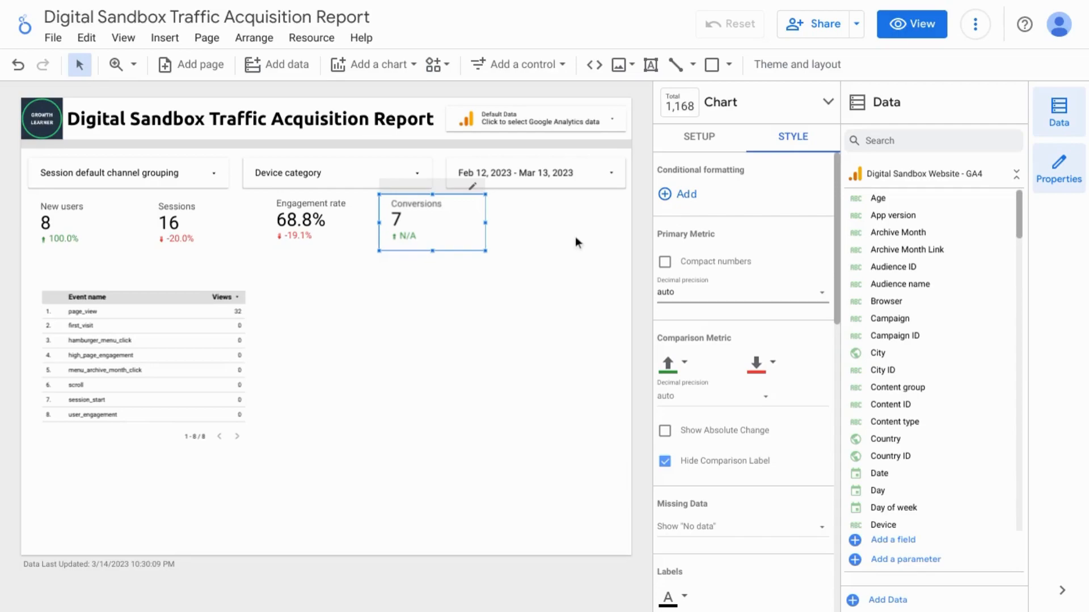
- Search the available metrics of the Conversions scorecard for "conversion"
{"action": "left_click", "coordinate": [698, 136]}
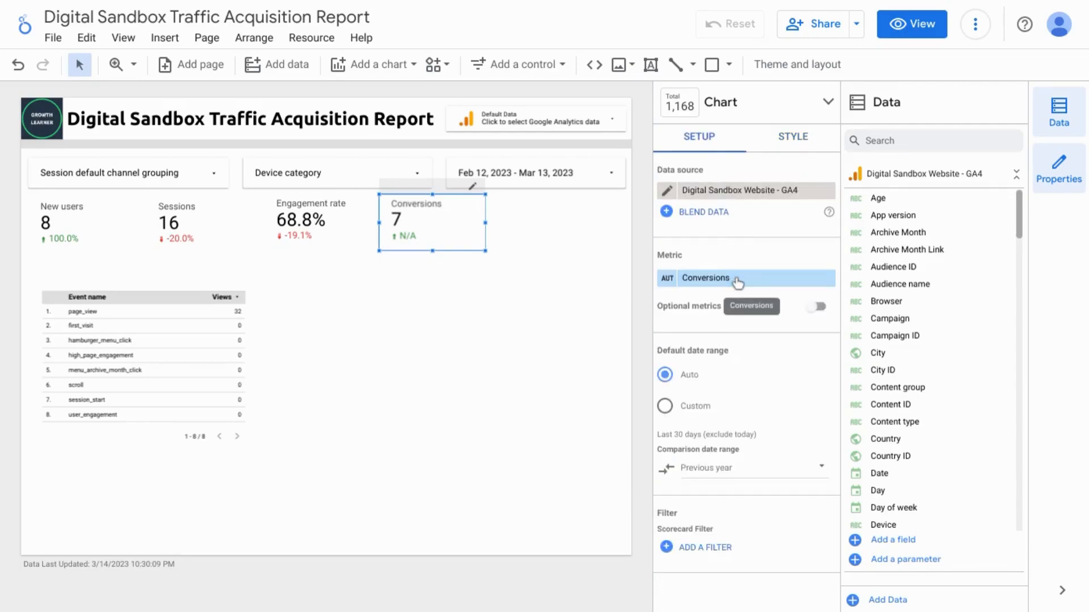
{"action": "left_click", "coordinate": [736, 277]}
{"action": "type", "text": "conversion"}
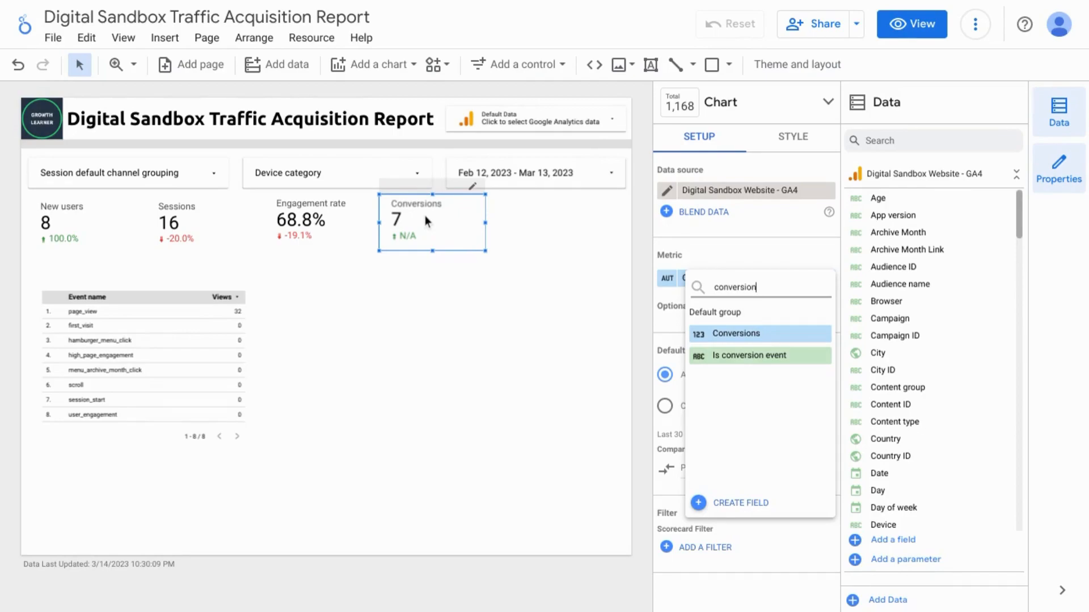
{"action": "key", "text": "Return"}
- Blend the data of the Conversions and Sessions scorecards and place the resulting scorecard at the end of the row, beside Conversions
{"action": "left_click", "coordinate": [178, 225], "text": "shift"}
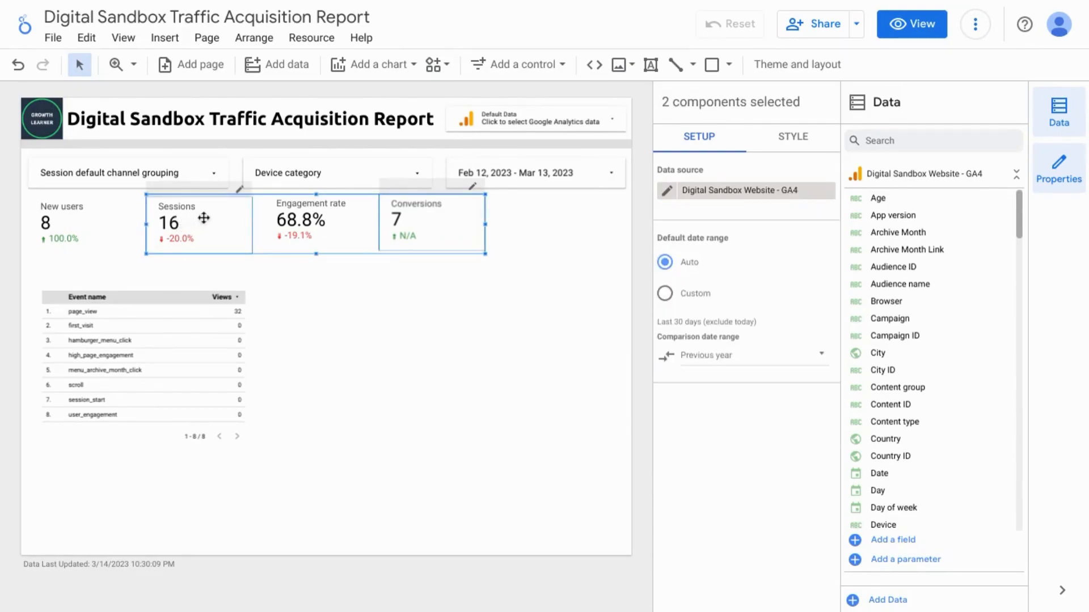
{"action": "right_click", "coordinate": [204, 218]}
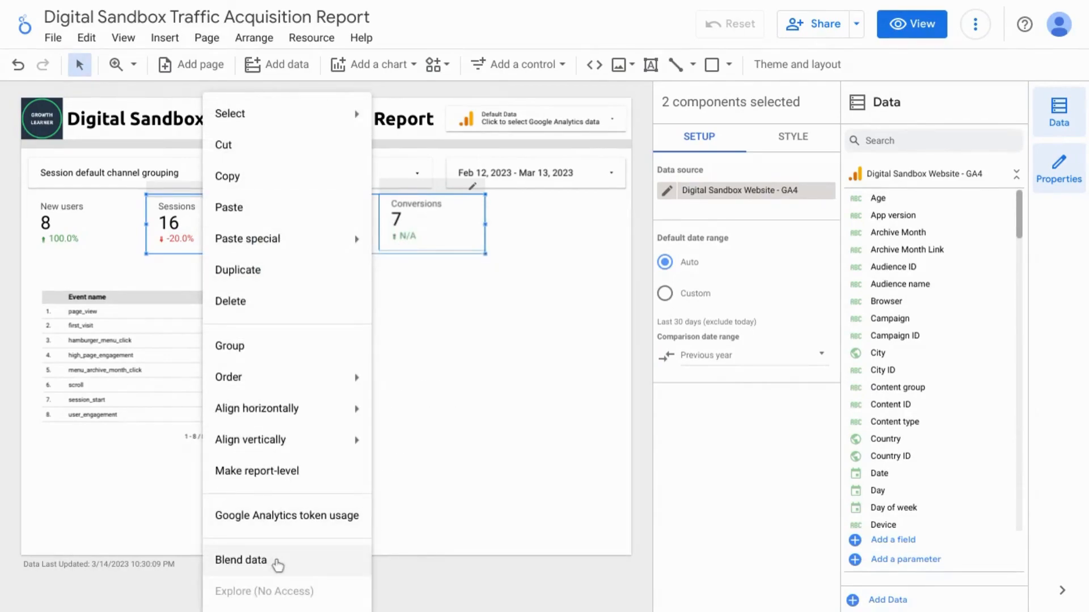
{"action": "left_click", "coordinate": [278, 565]}
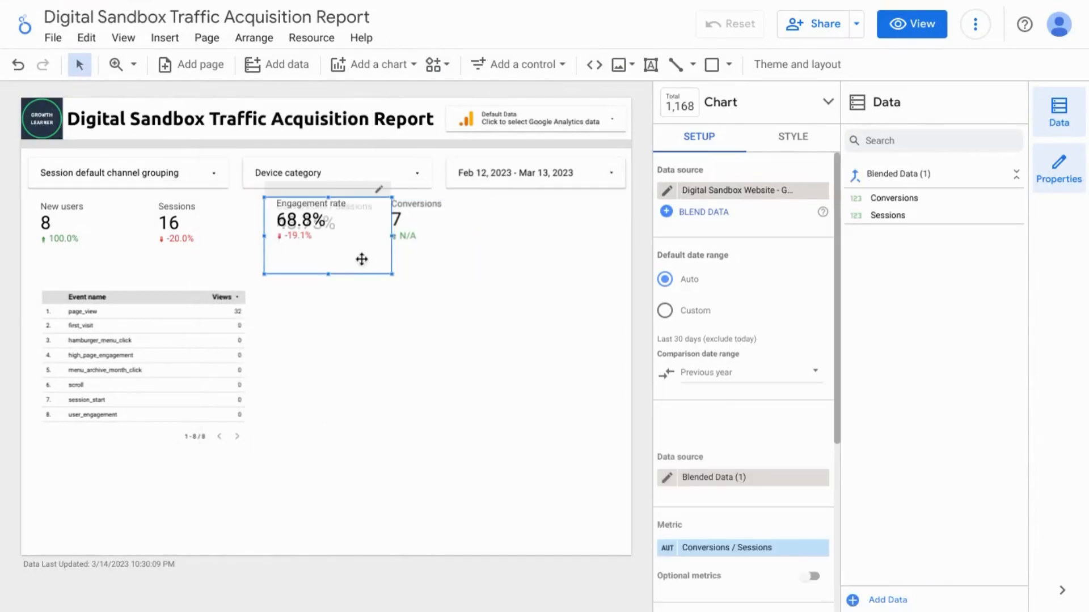
{"action": "mouse_move", "coordinate": [350, 239]}
{"action": "left_mouse_down"}
{"action": "mouse_move", "coordinate": [384, 253]}
{"action": "mouse_move", "coordinate": [578, 245]}
{"action": "left_mouse_up"}
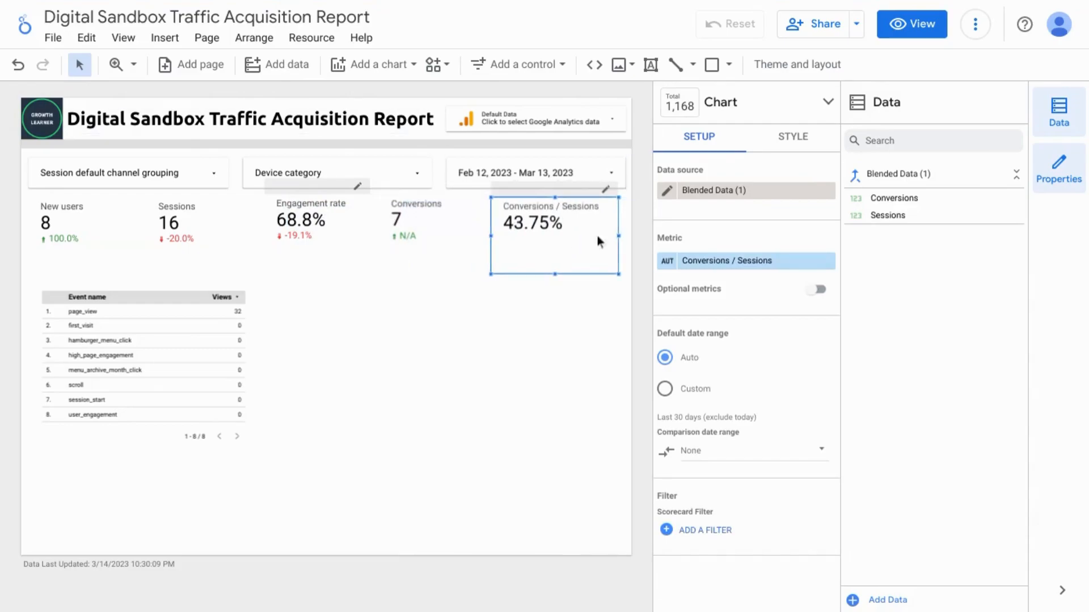
- Rename the blended scorecard's Conversions / Sessions metric to Conversion Rate
{"action": "left_click", "coordinate": [669, 261]}
{"action": "left_click", "coordinate": [629, 202]}
{"action": "triple_click", "coordinate": [629, 203]}
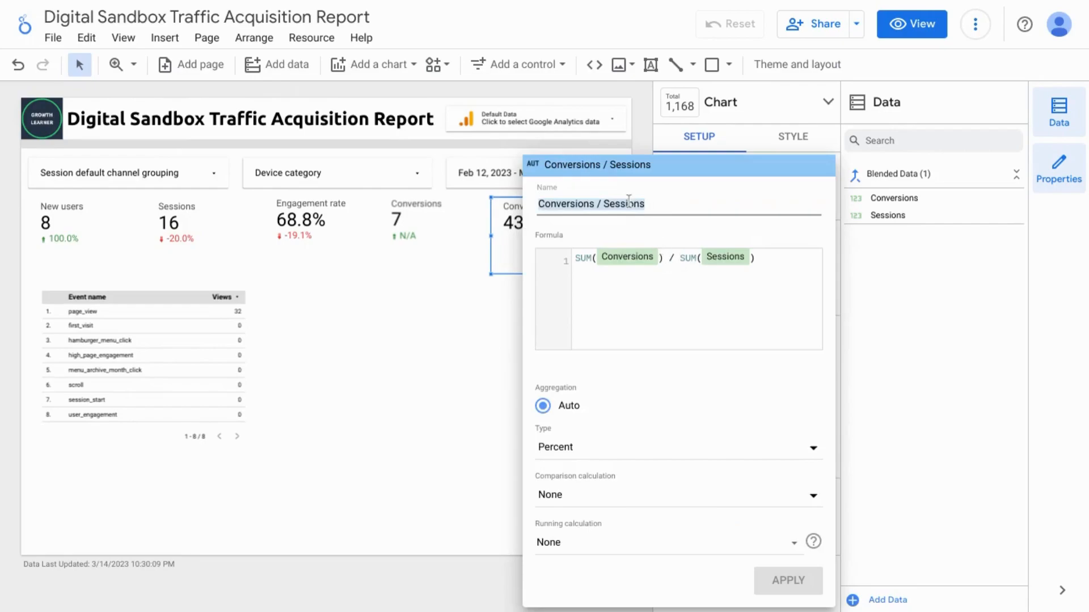
{"action": "key", "text": "Right"}
{"action": "key", "text": "alt+shift+Left"}
{"action": "key", "text": "alt+shift+Left"}
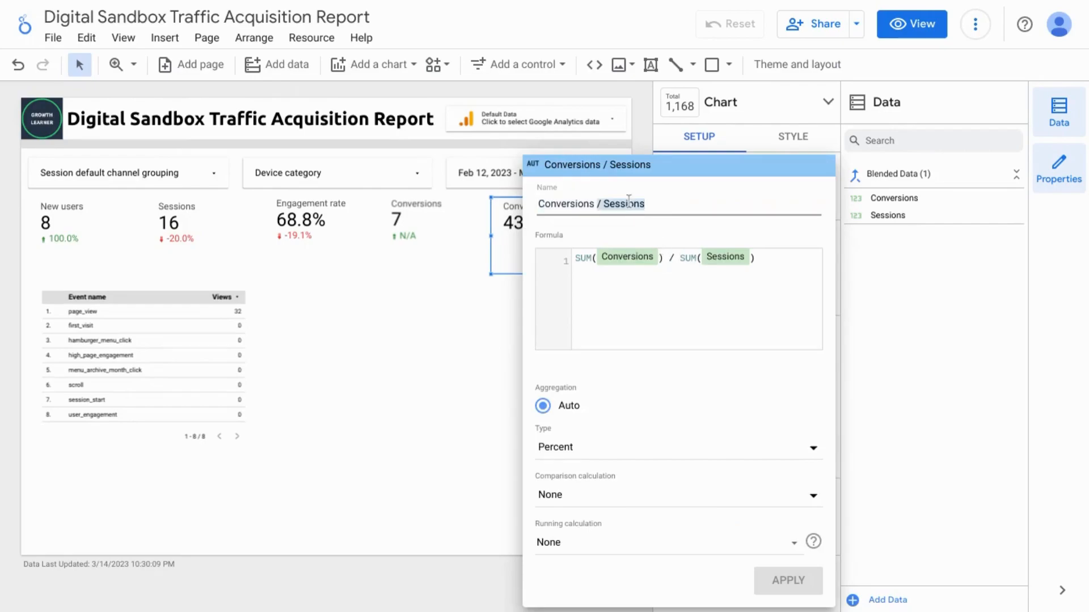
{"action": "key", "text": "BackSpace"}
{"action": "key", "text": "BackSpace"}
{"action": "key", "text": "BackSpace"}
{"action": "type", "text": "Rate"}
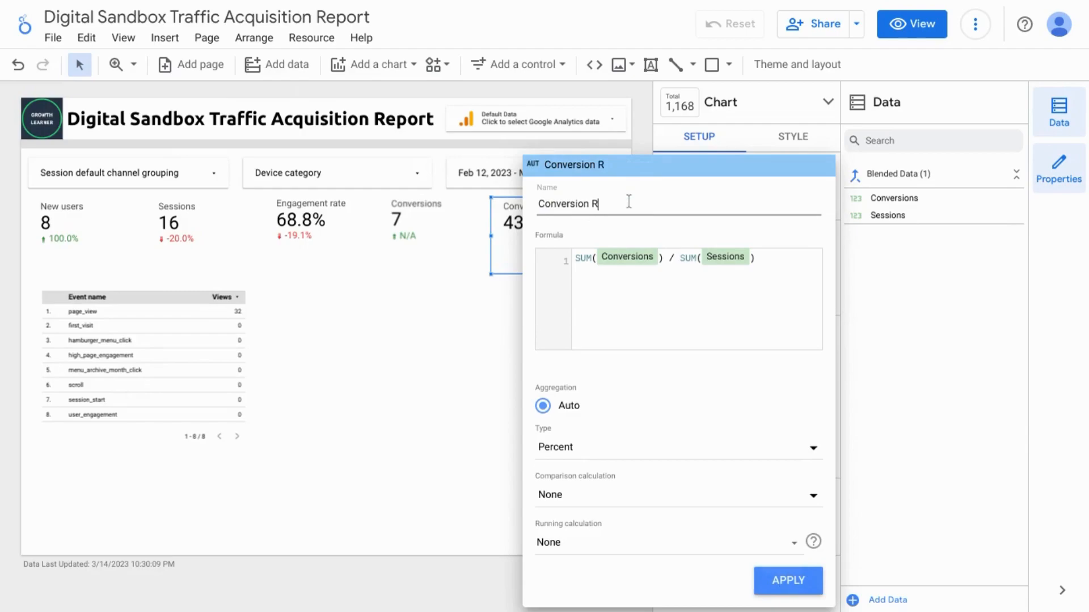
{"action": "left_click", "coordinate": [789, 584]}
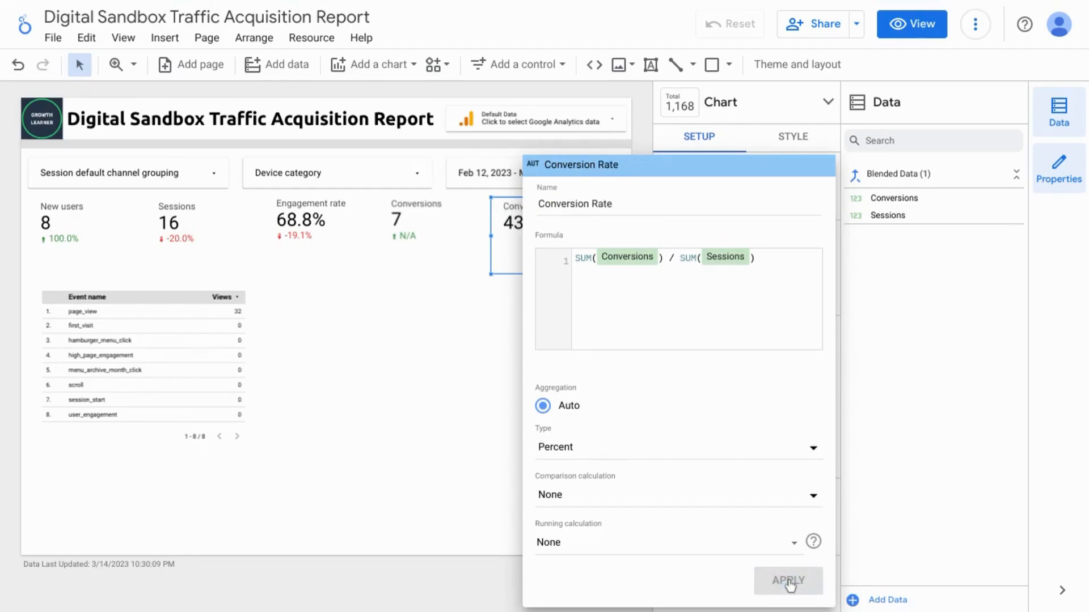
- Set the Conversion Rate scorecard's primary metric decimal precision to 1
{"action": "left_click", "coordinate": [793, 137]}
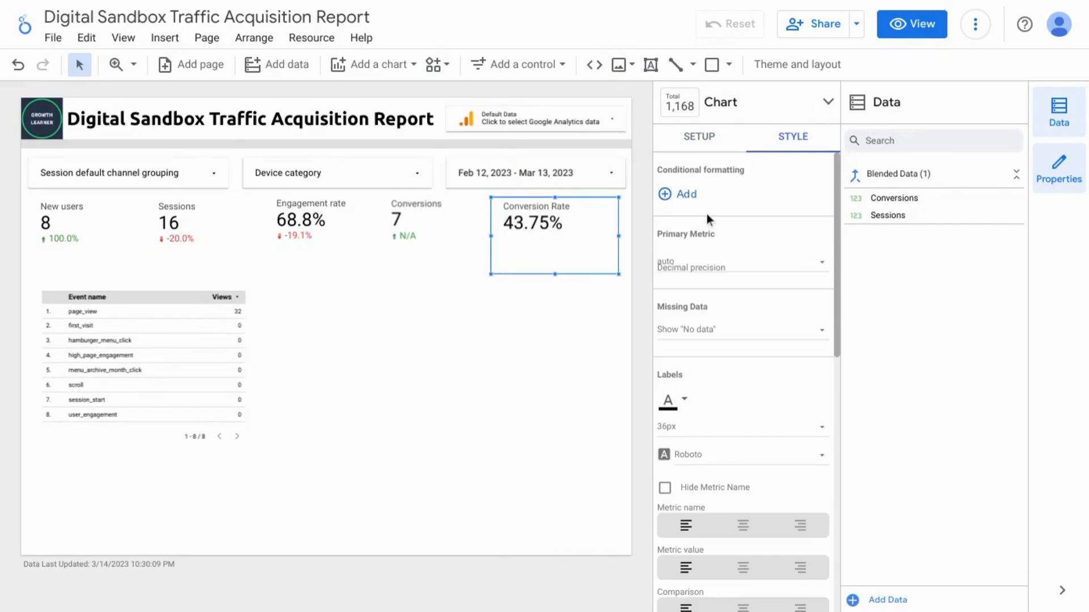
{"action": "left_click", "coordinate": [704, 268]}
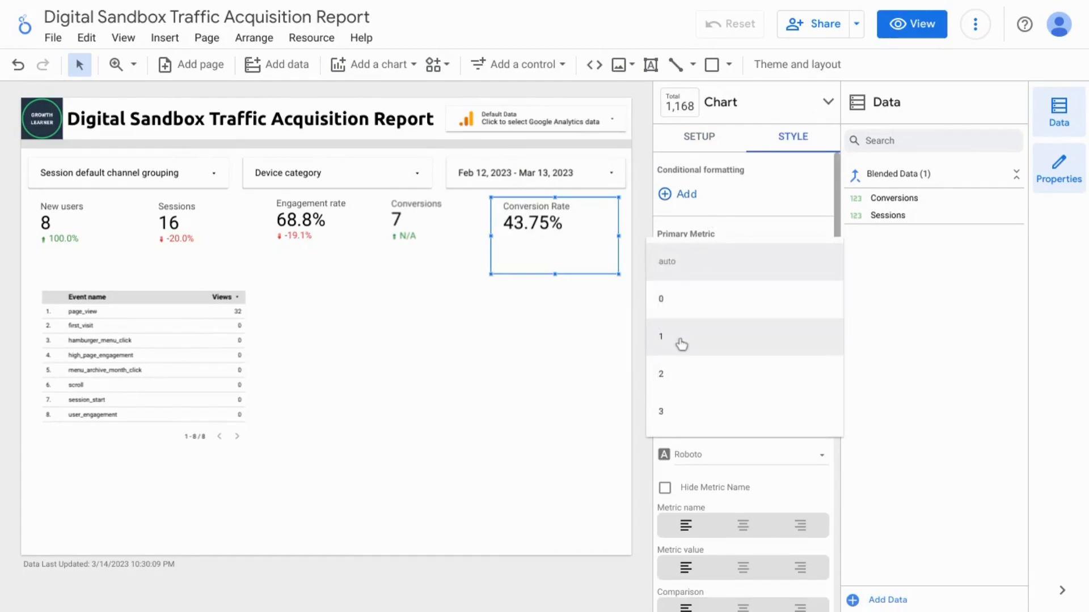
{"action": "left_click", "coordinate": [681, 340]}
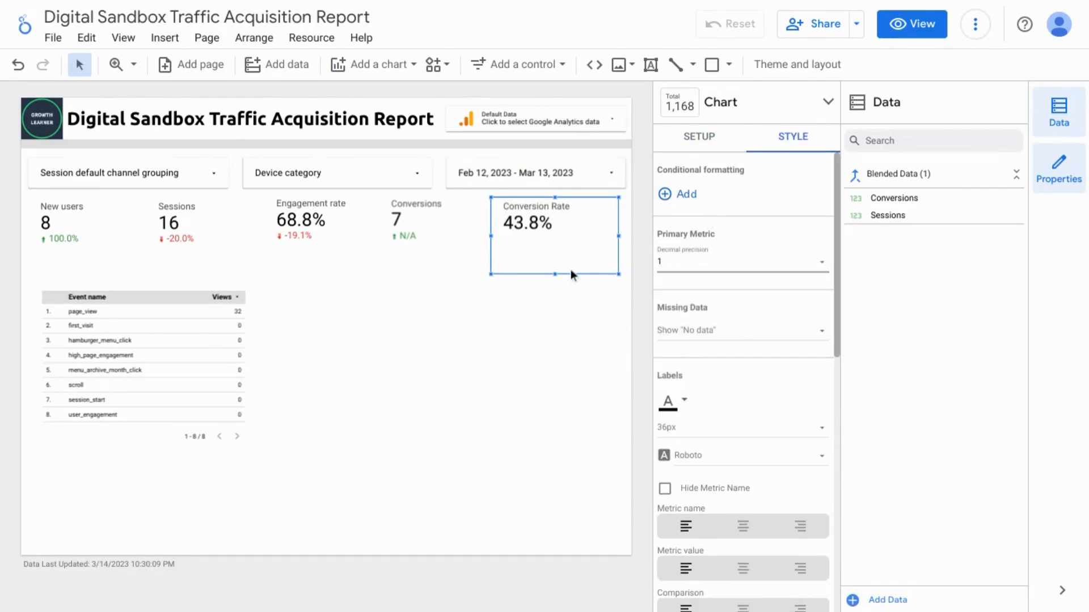
- Set the Conversion Rate scorecard's comparison date range to Previous year
{"action": "left_click", "coordinate": [709, 146]}
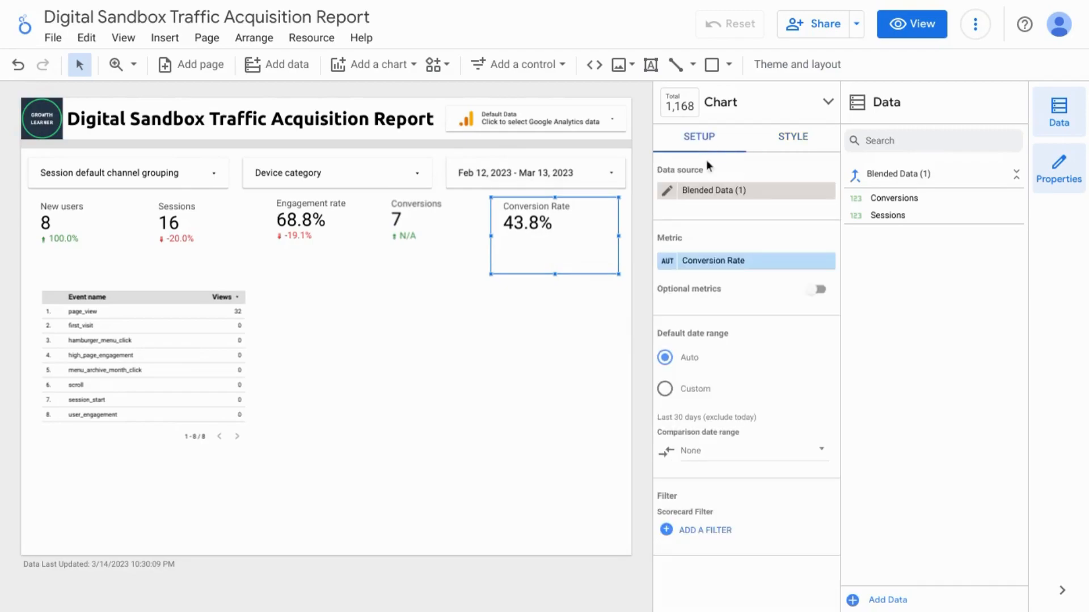
{"action": "left_click", "coordinate": [725, 452]}
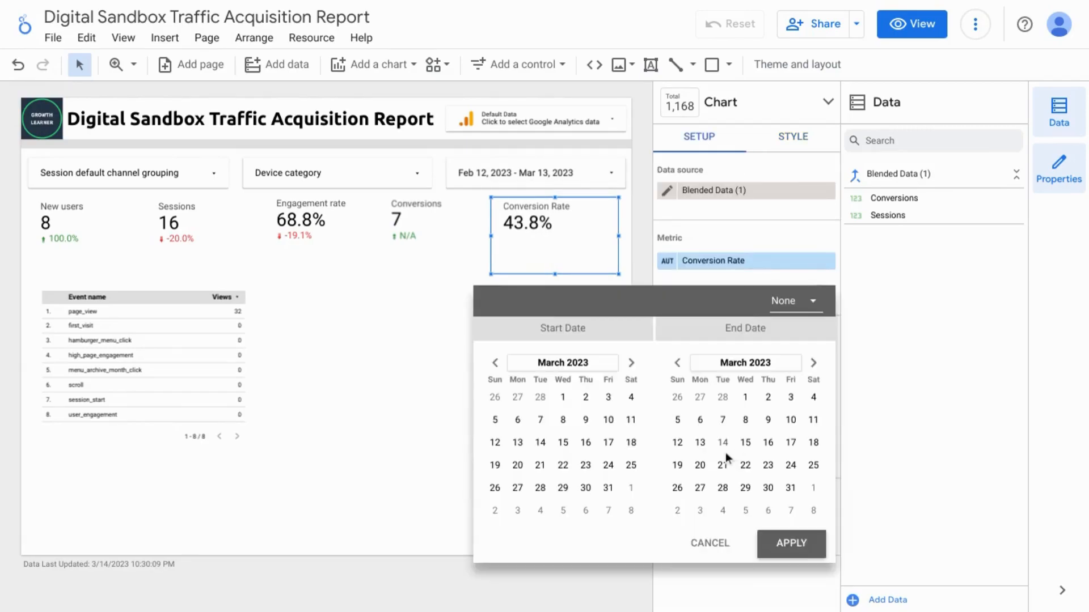
{"action": "left_click", "coordinate": [801, 305]}
{"action": "left_click", "coordinate": [799, 263]}
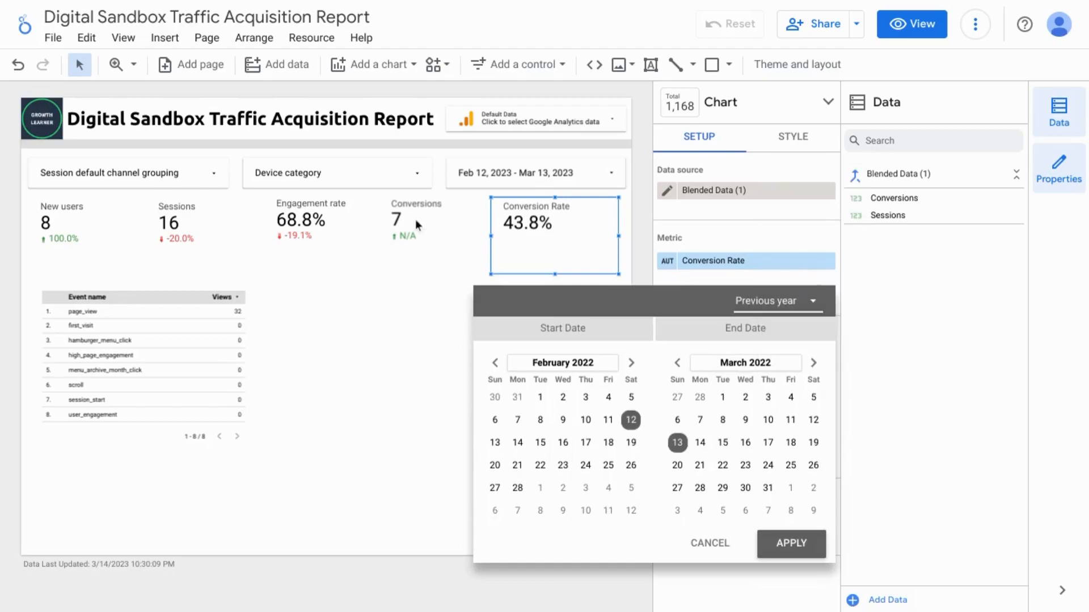
{"action": "left_click", "coordinate": [787, 546]}
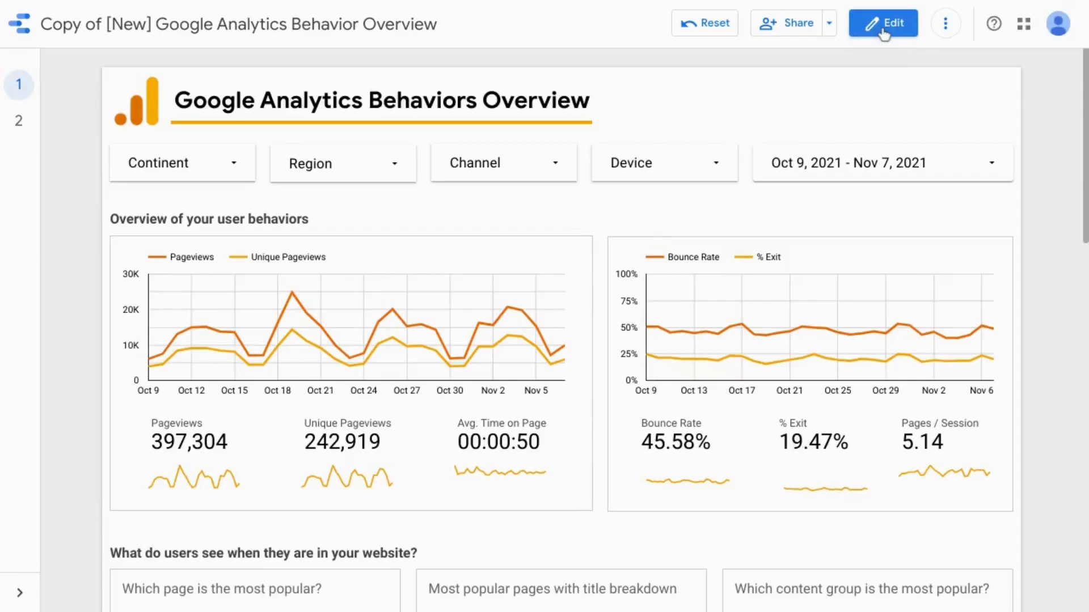
- Switch the Google Analytics Behavior Overview report to editing and view the chart types offered for the Pageviews and Unique Pageviews time series
{"action": "left_click", "coordinate": [883, 28]}
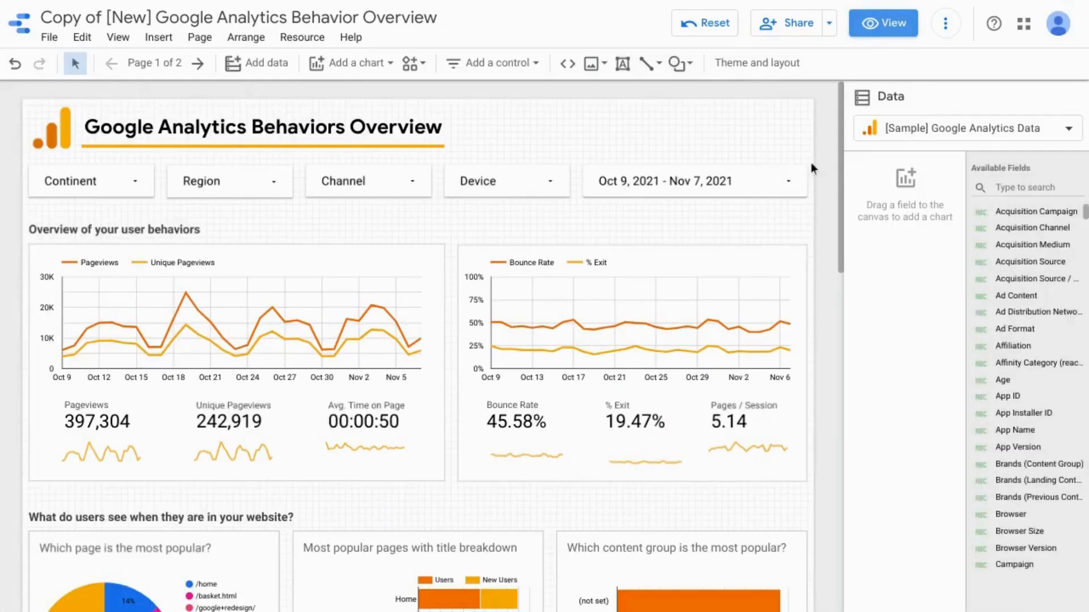
{"action": "left_click", "coordinate": [269, 299]}
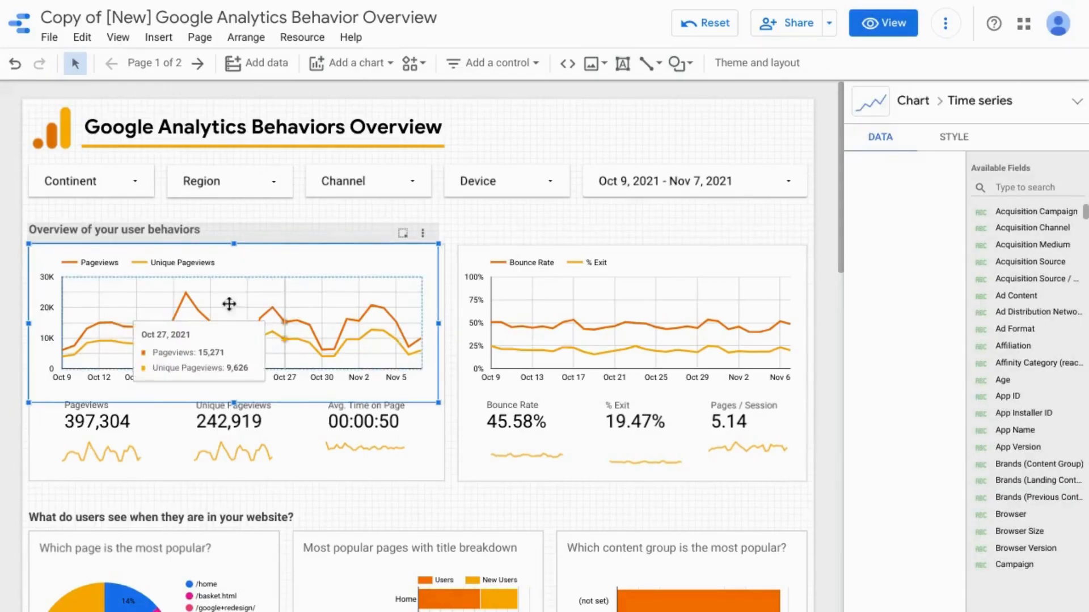
{"action": "left_click", "coordinate": [1076, 105]}
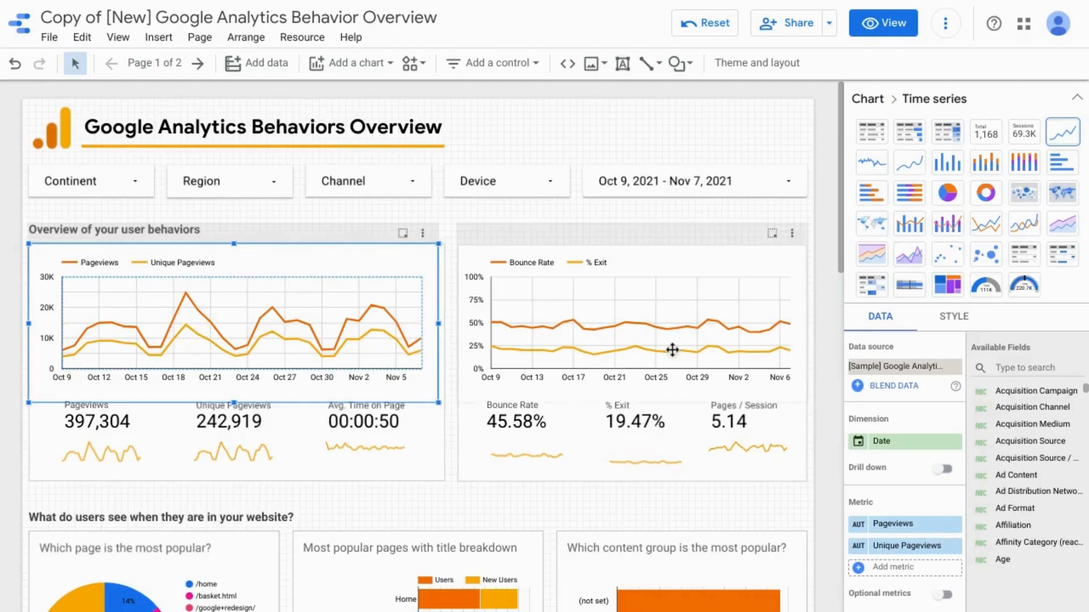
{"action": "mouse_move", "coordinate": [672, 350]}
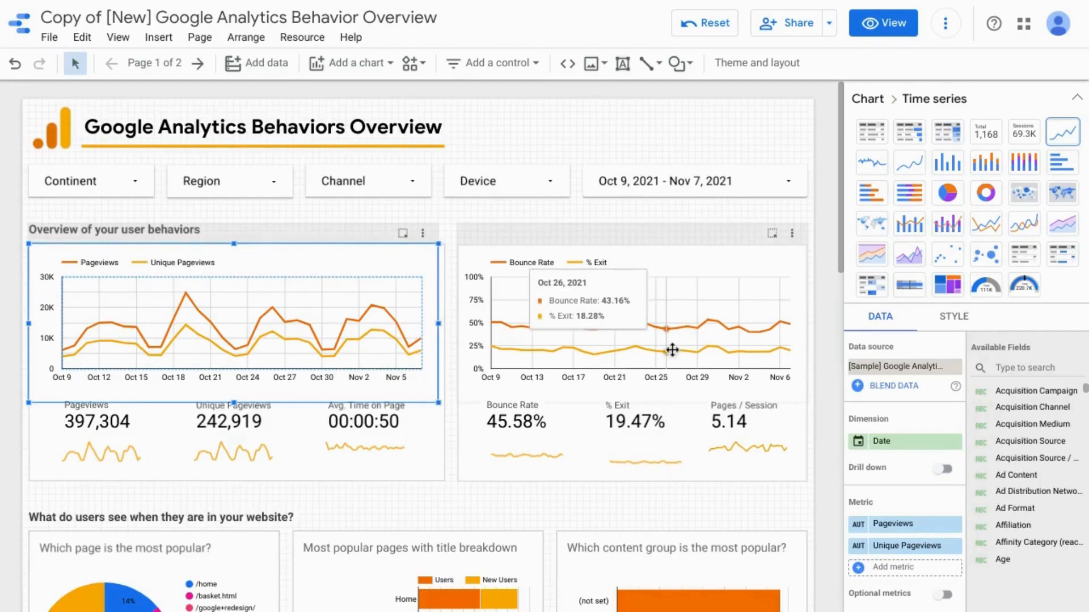
{"action": "scroll", "coordinate": [884, 394], "scroll_direction": "down", "scroll_amount": 1}
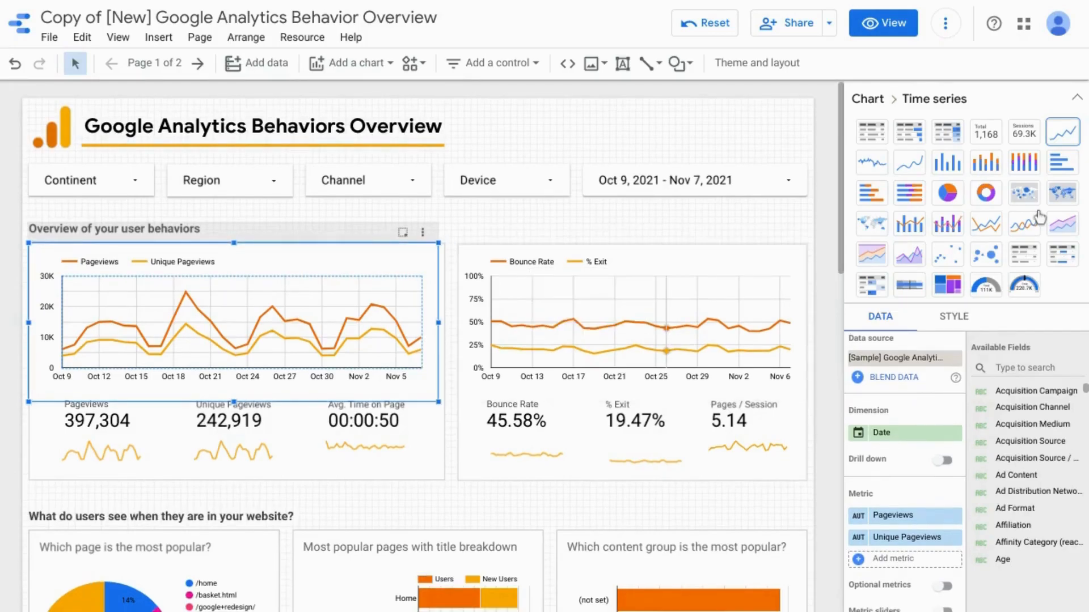
{"action": "left_click", "coordinate": [1077, 100]}
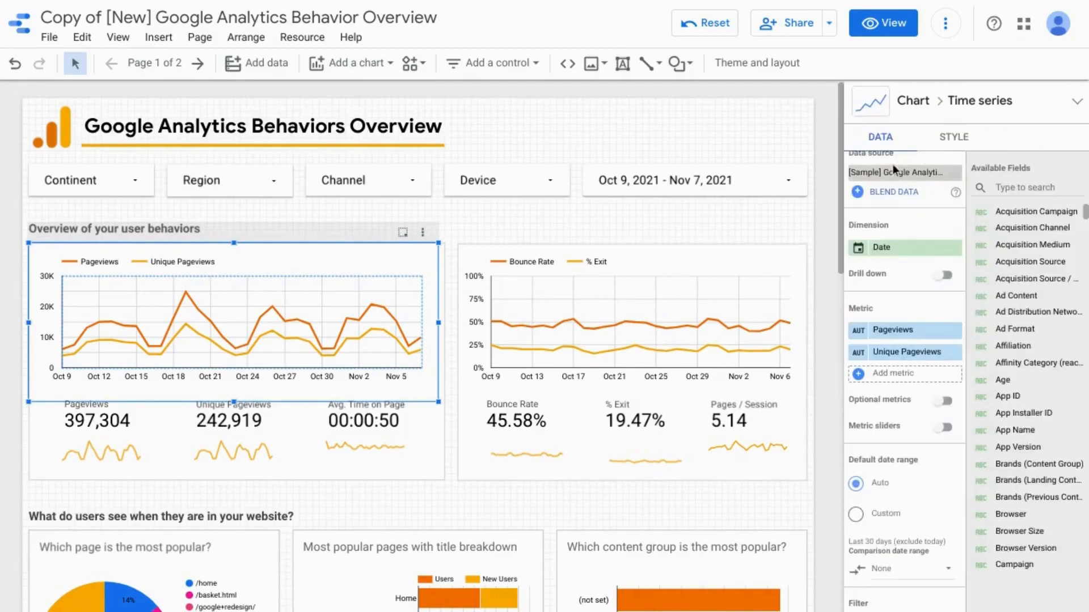
- Examine the Pageviews time series chart's data settings, its selectable time dimensions and the daily values plotted on it
{"action": "scroll", "coordinate": [888, 227], "scroll_direction": "up", "scroll_amount": 1}
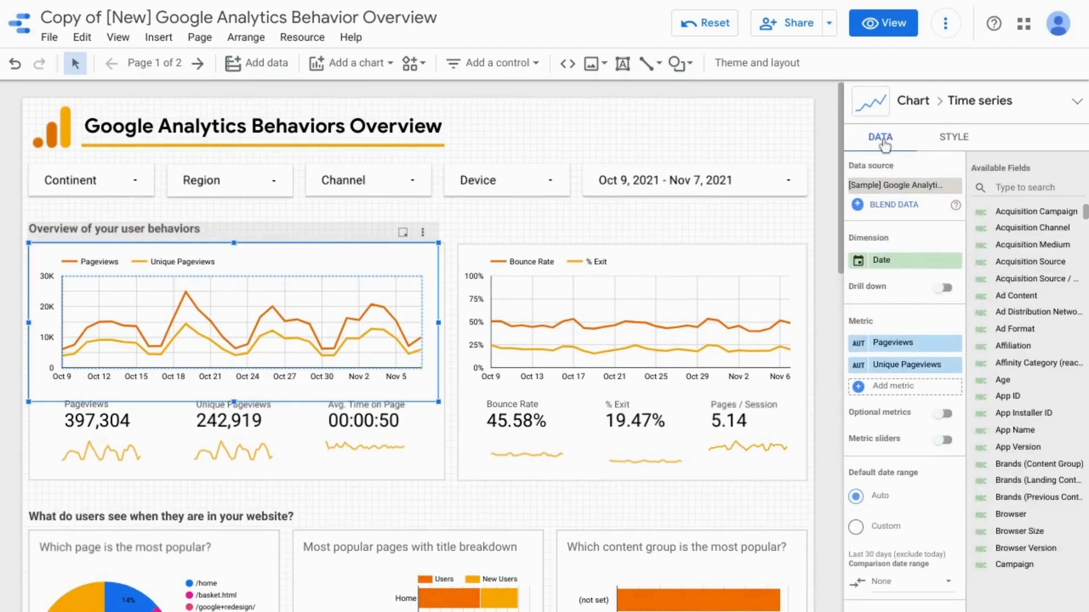
{"action": "scroll", "coordinate": [889, 311], "scroll_direction": "down", "scroll_amount": 8}
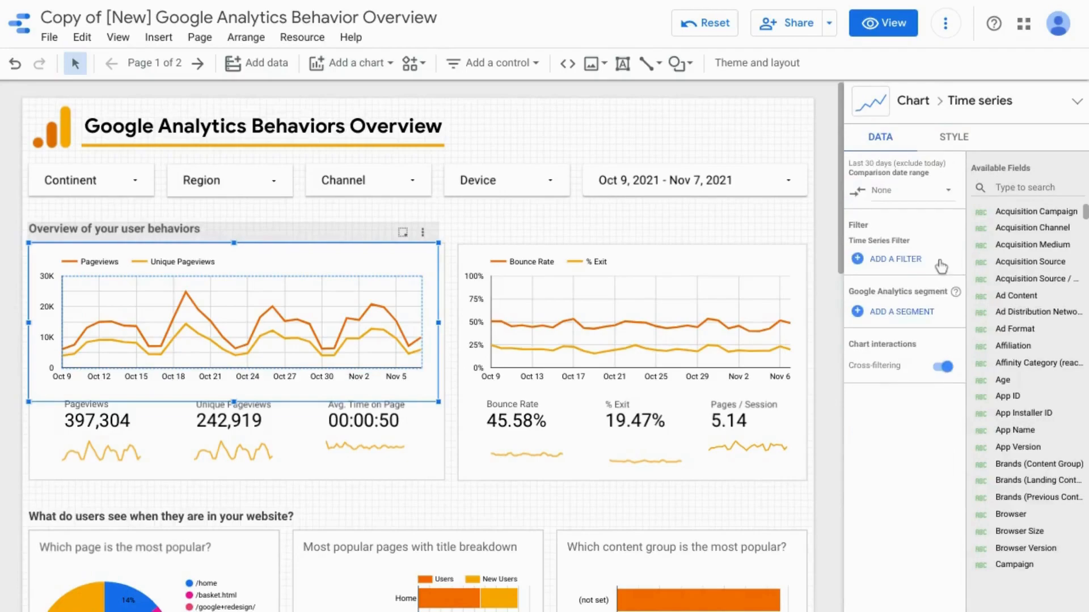
{"action": "scroll", "coordinate": [885, 227], "scroll_direction": "up", "scroll_amount": 8}
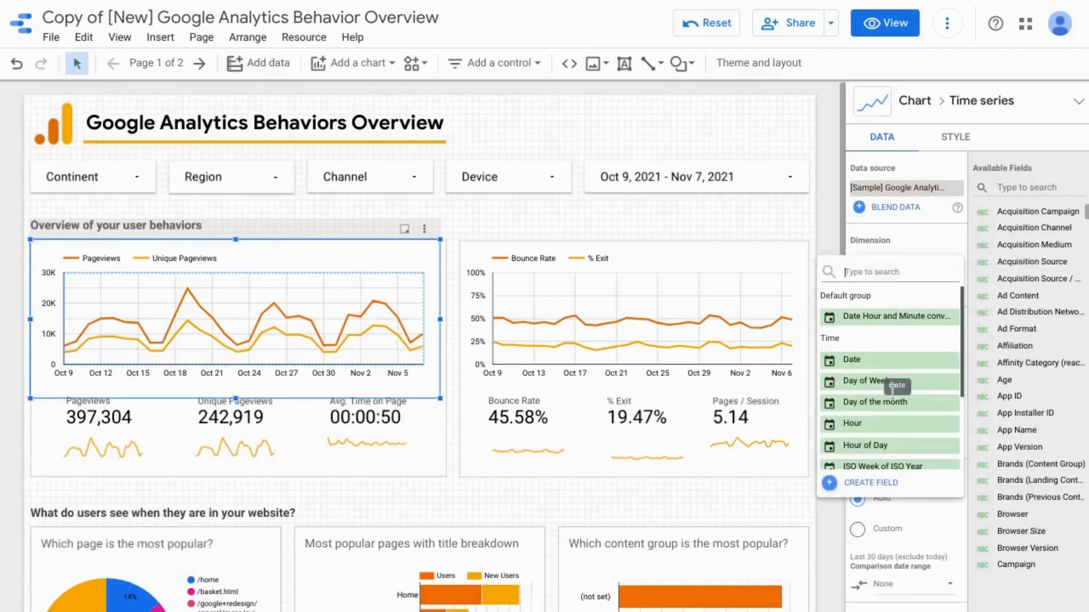
{"action": "scroll", "coordinate": [900, 436], "scroll_direction": "down", "scroll_amount": 3}
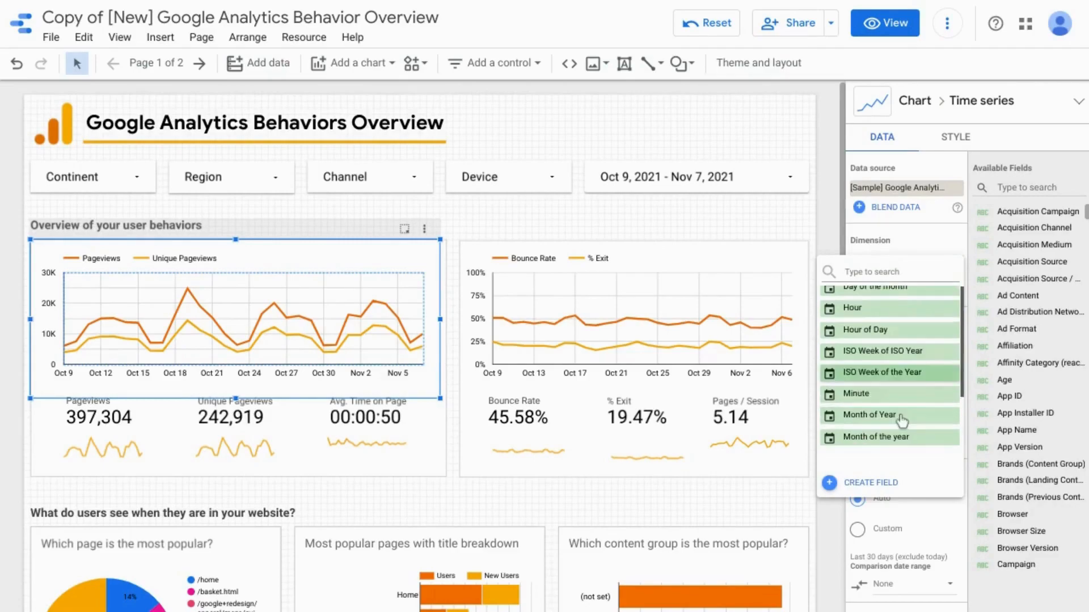
{"action": "left_click", "coordinate": [830, 219]}
{"action": "mouse_move", "coordinate": [582, 322]}
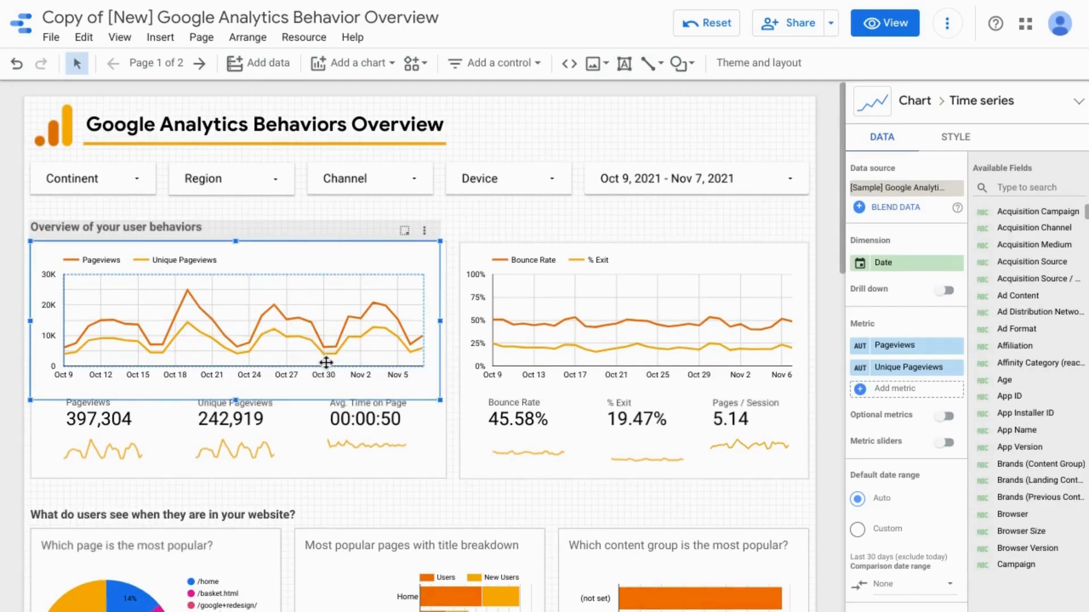
{"action": "mouse_move", "coordinate": [318, 355]}
{"action": "mouse_move", "coordinate": [354, 309]}
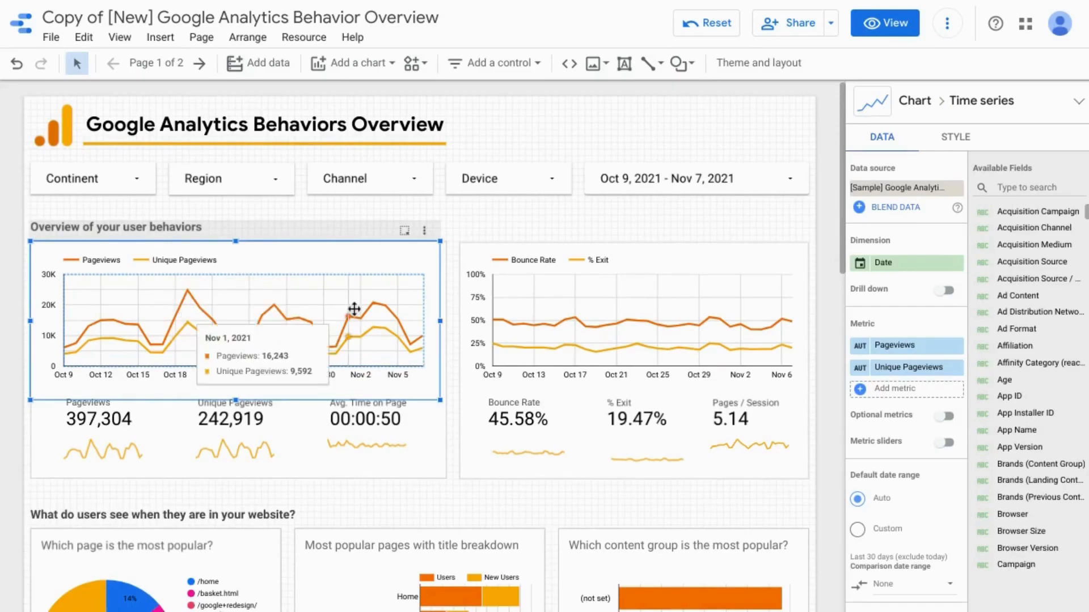
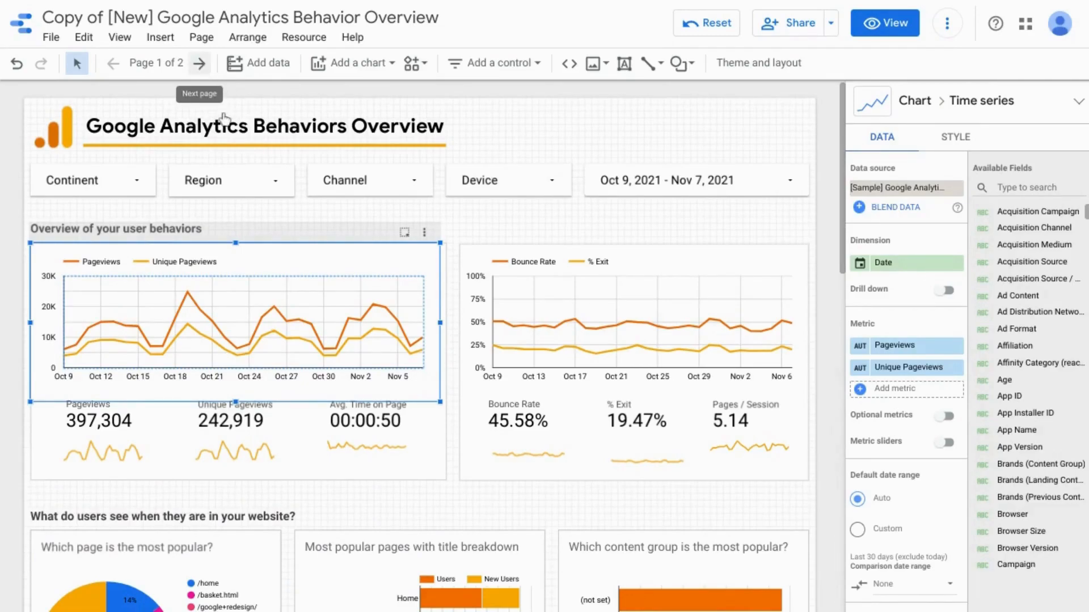
- Add a line chart on page 2 in the empty space above the Pageviews, Unique Pageviews and Avg. Time on Page scorecards
{"action": "left_click", "coordinate": [200, 65]}
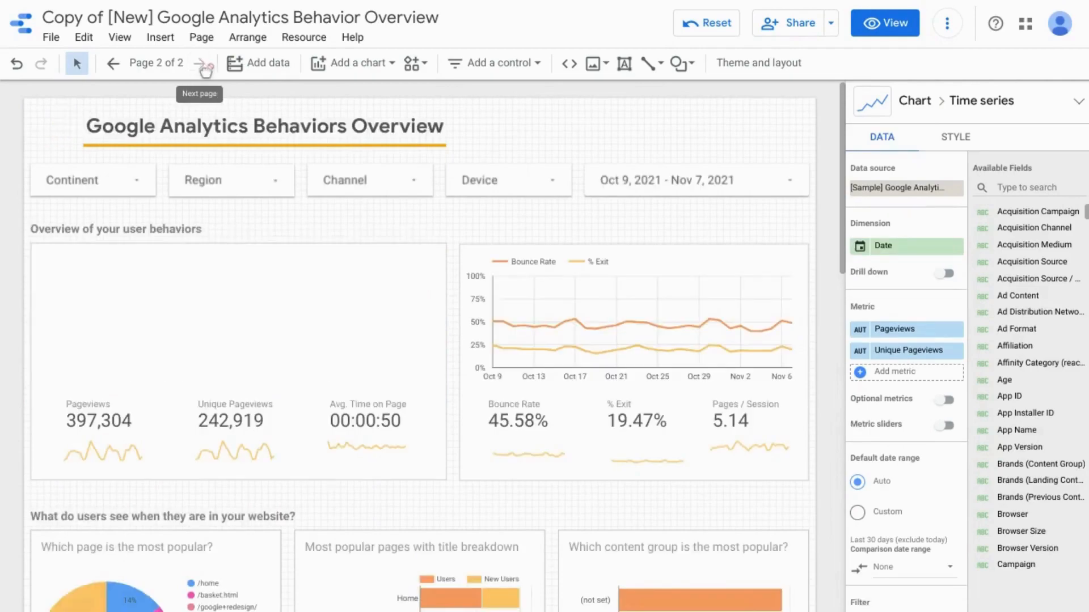
{"action": "left_click", "coordinate": [345, 64]}
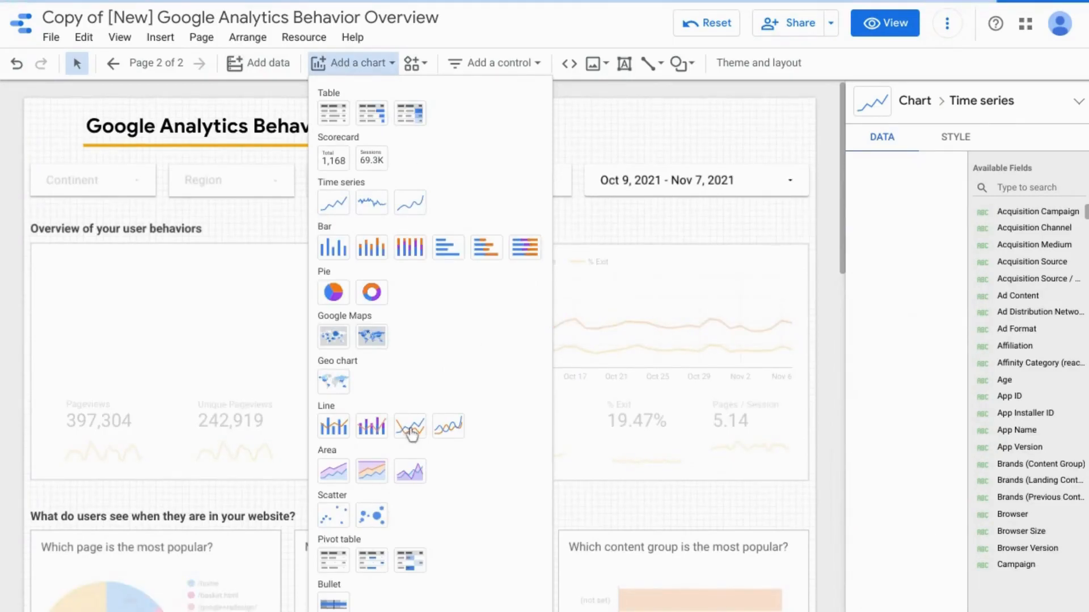
{"action": "left_click", "coordinate": [409, 426]}
{"action": "left_click_drag", "start_coordinate": [301, 441], "coordinate": [436, 393]}
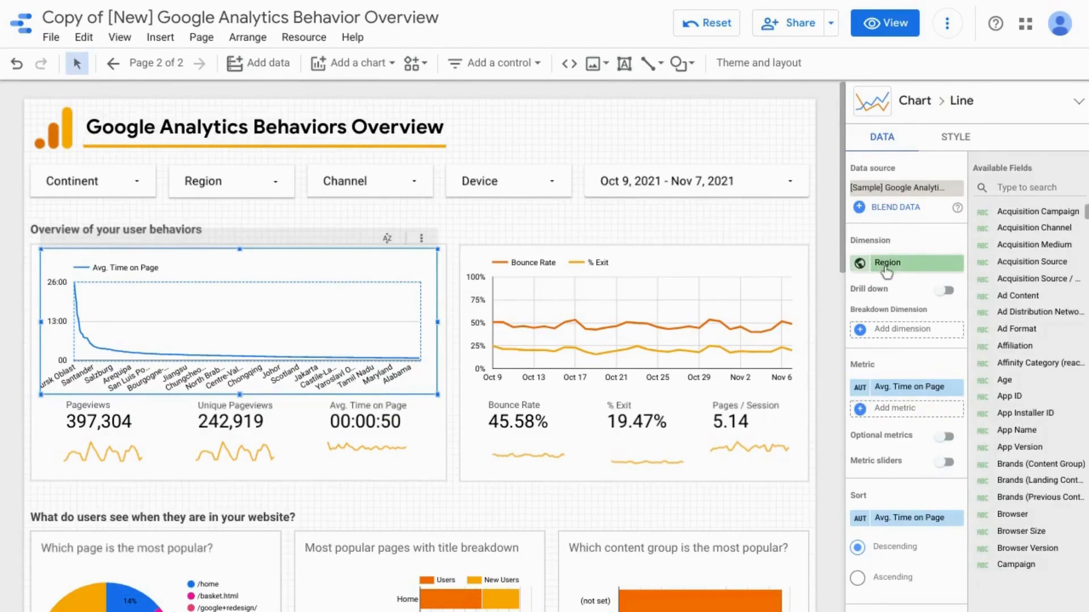
- Set the new line chart's dimension to Date and open the choices for replacing its Avg. Time on Page metric
{"action": "left_click", "coordinate": [876, 327]}
{"action": "type", "text": "date"}
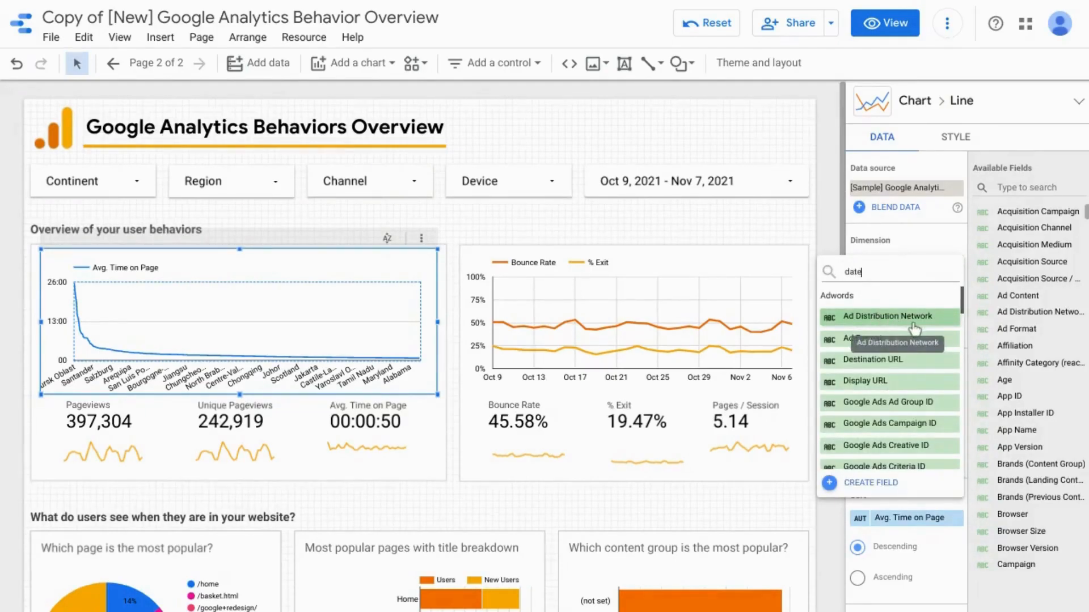
{"action": "left_click", "coordinate": [870, 368]}
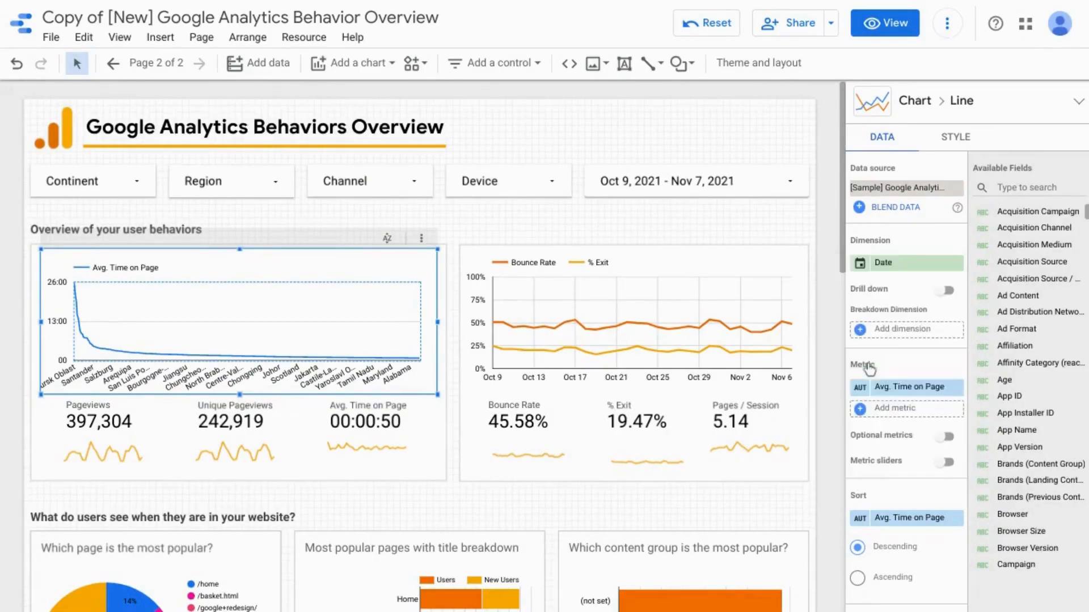
{"action": "left_click", "coordinate": [900, 387]}
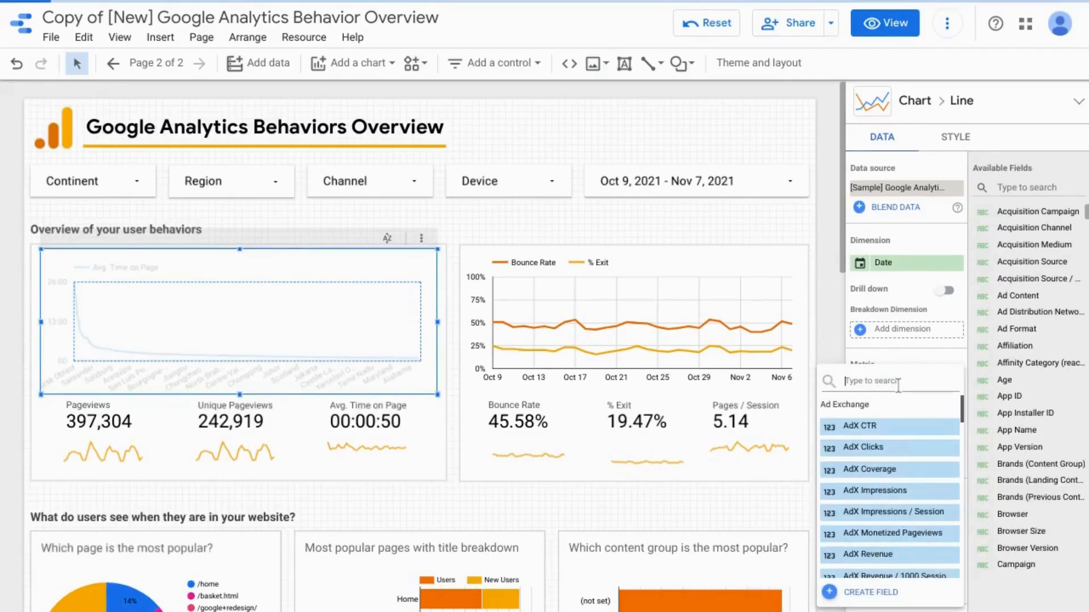
- Set the metrics of the user behaviors line chart to Pageviews and Unique Pageviews
{"action": "type", "text": "pageview"}
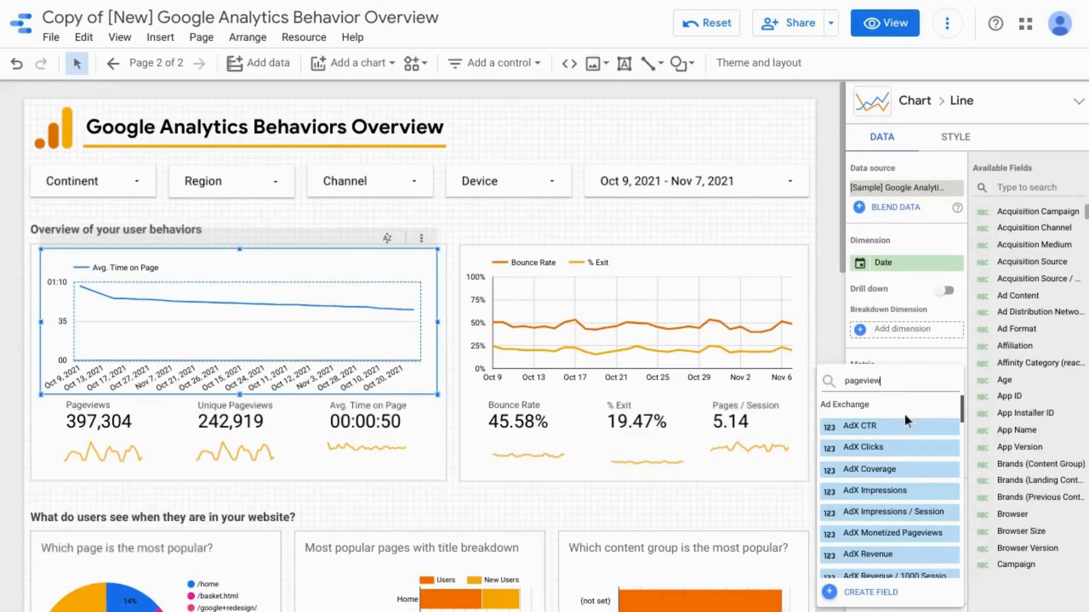
{"action": "scroll", "coordinate": [895, 491], "scroll_direction": "down", "scroll_amount": 1}
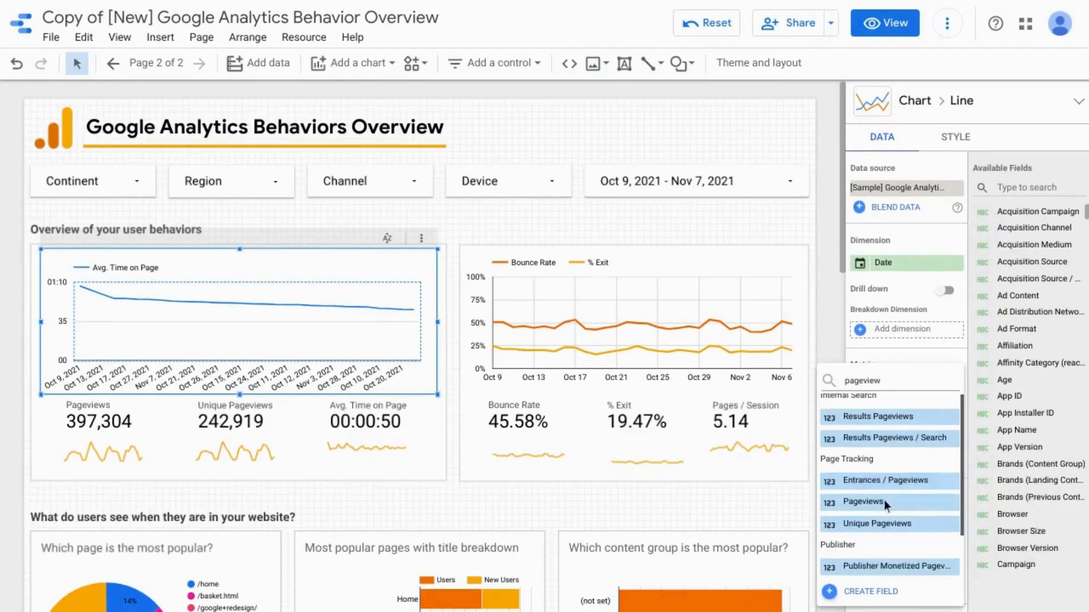
{"action": "left_click", "coordinate": [884, 502]}
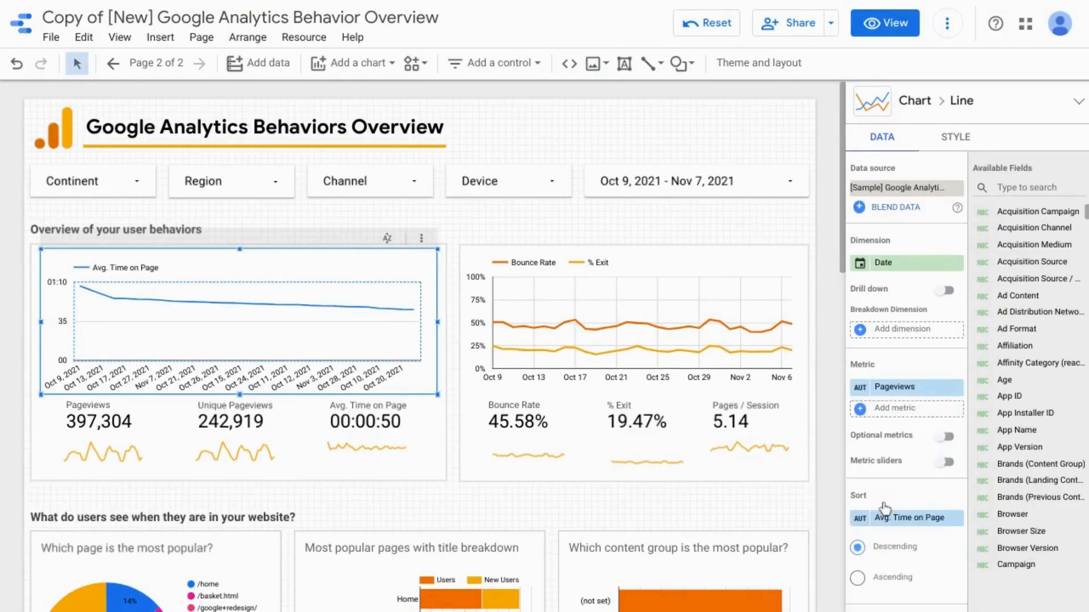
{"action": "left_click", "coordinate": [892, 414]}
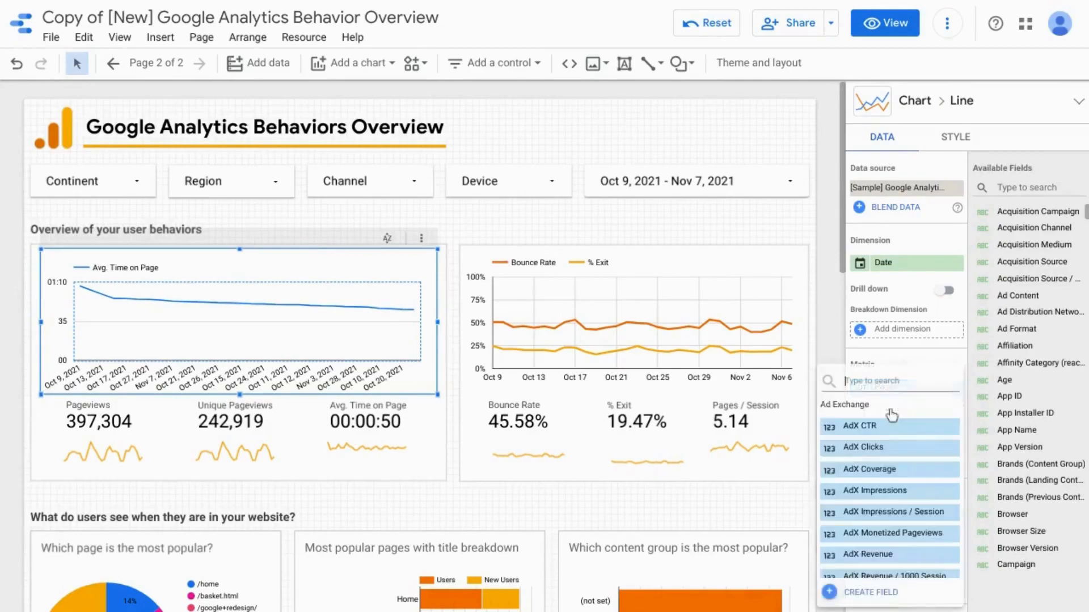
{"action": "type", "text": "unique pageviews"}
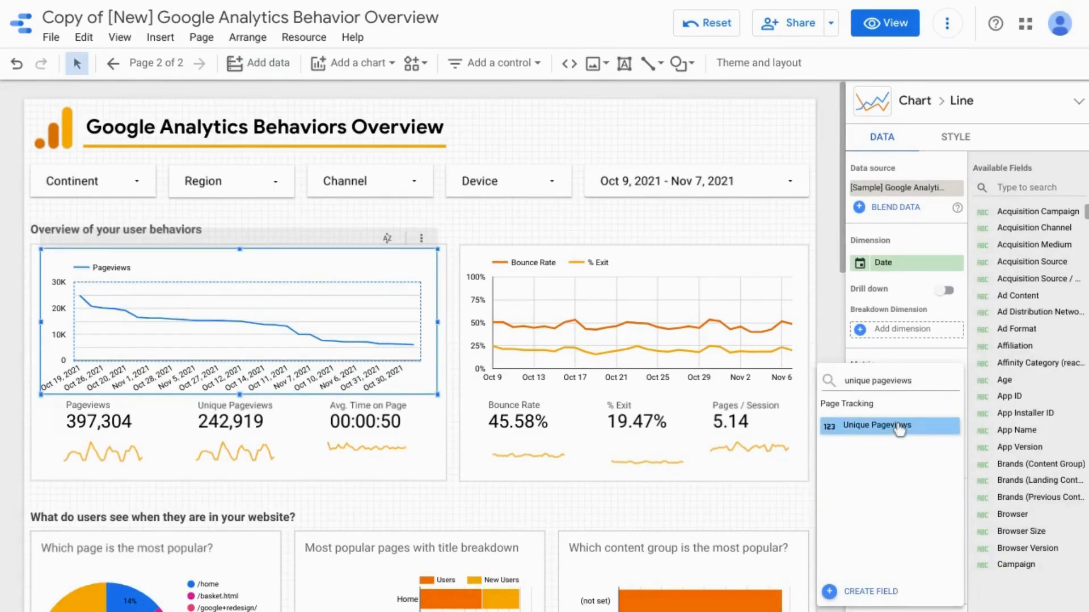
{"action": "left_click", "coordinate": [899, 427]}
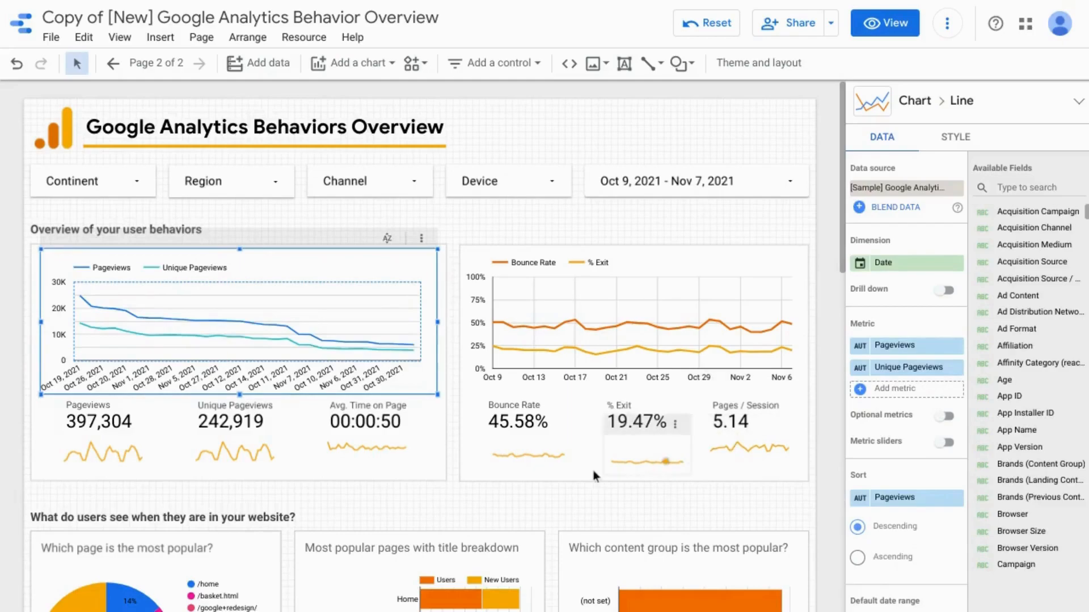
- Sort the line chart by Date in ascending order
{"action": "mouse_move", "coordinate": [83, 310]}
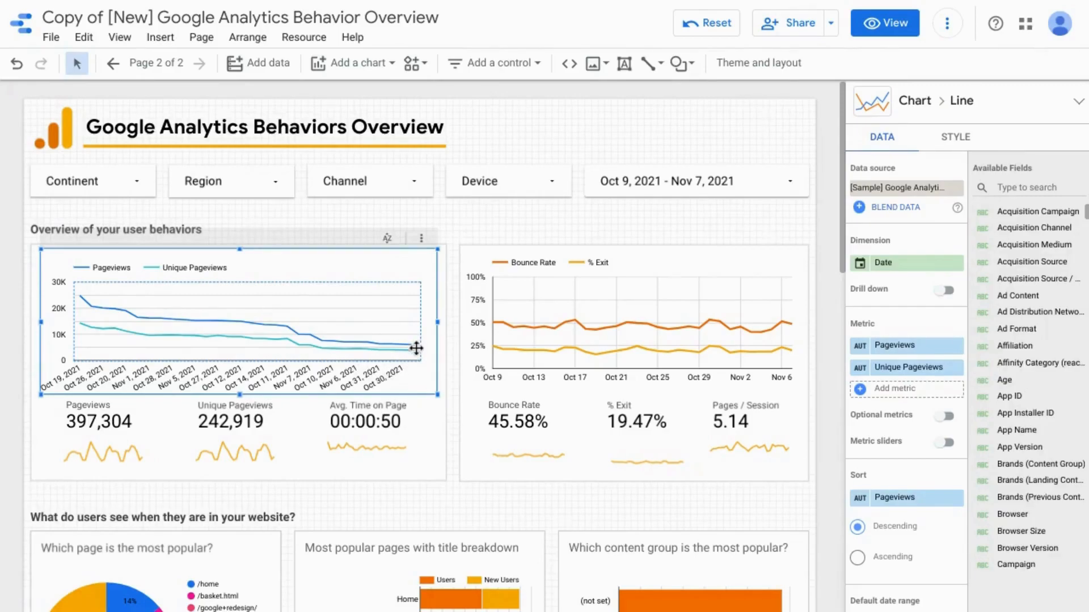
{"action": "mouse_move", "coordinate": [412, 348]}
{"action": "scroll", "coordinate": [886, 477], "scroll_direction": "down", "scroll_amount": 1}
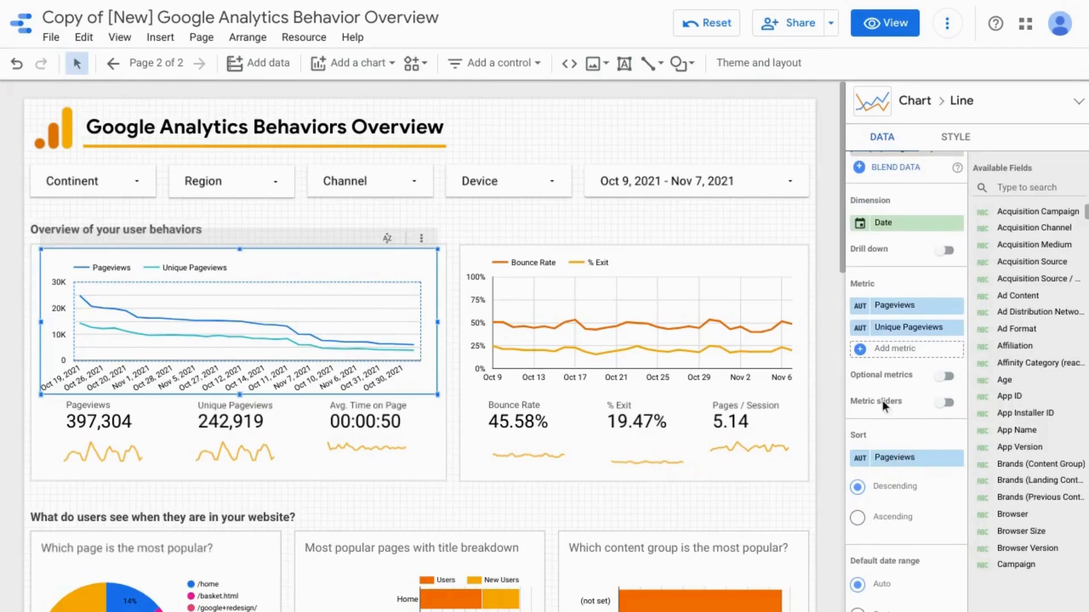
{"action": "left_click", "coordinate": [887, 348]}
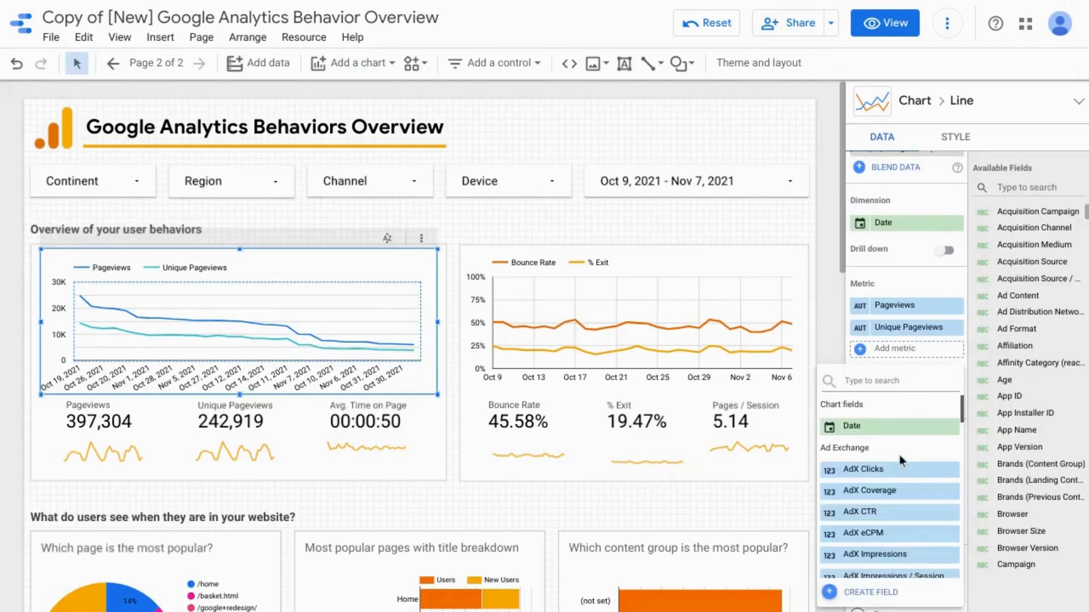
{"action": "type", "text": "date"}
{"action": "left_click", "coordinate": [897, 434]}
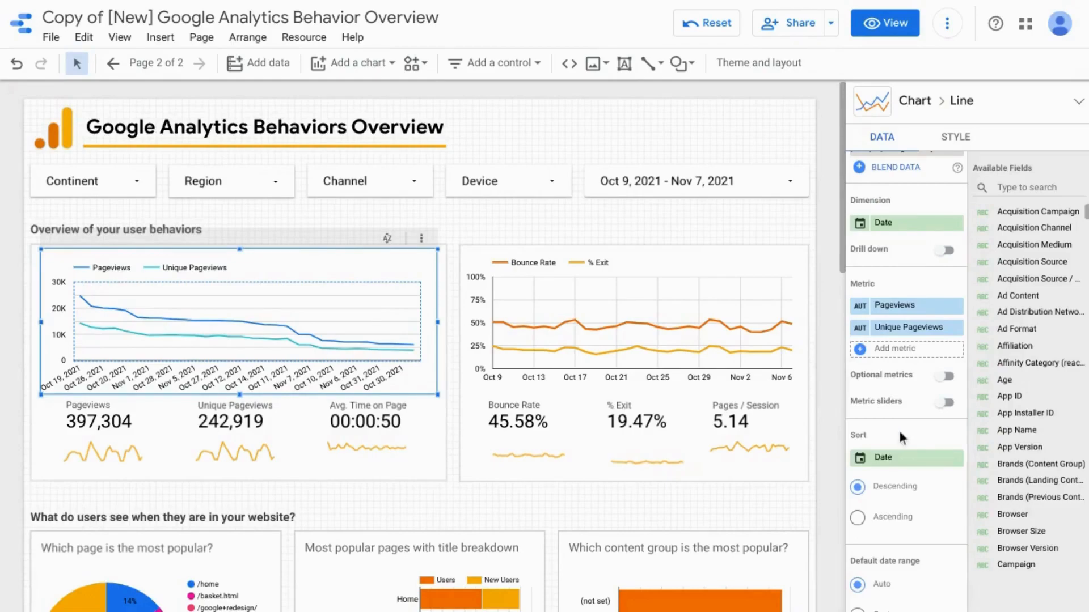
{"action": "left_click", "coordinate": [858, 518]}
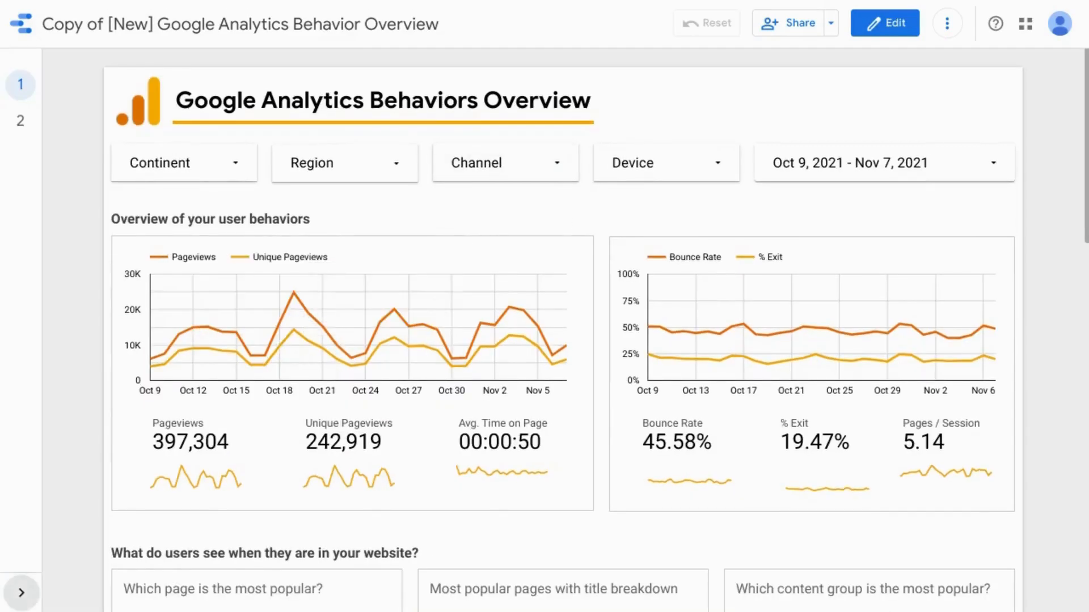
- Examine the line chart's remaining data settings, including default date range, filter, Google Analytics segment and chart interactions
{"action": "mouse_move", "coordinate": [294, 315]}
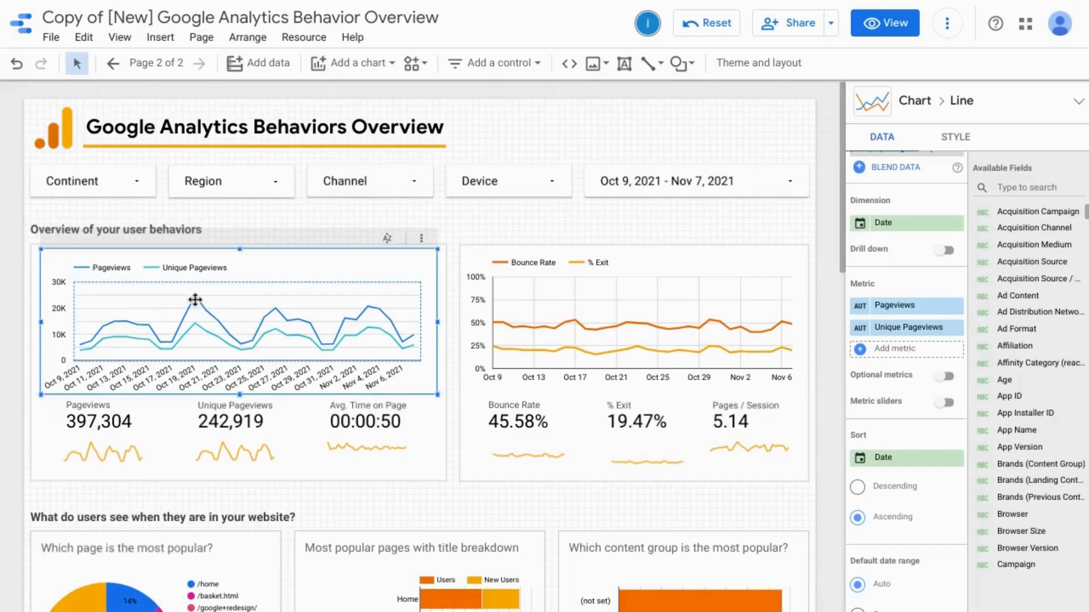
{"action": "mouse_move", "coordinate": [195, 300]}
{"action": "scroll", "coordinate": [907, 353], "scroll_direction": "down", "scroll_amount": 3}
{"action": "scroll", "coordinate": [907, 353], "scroll_direction": "down", "scroll_amount": 2}
{"action": "scroll", "coordinate": [903, 321], "scroll_direction": "down", "scroll_amount": 1}
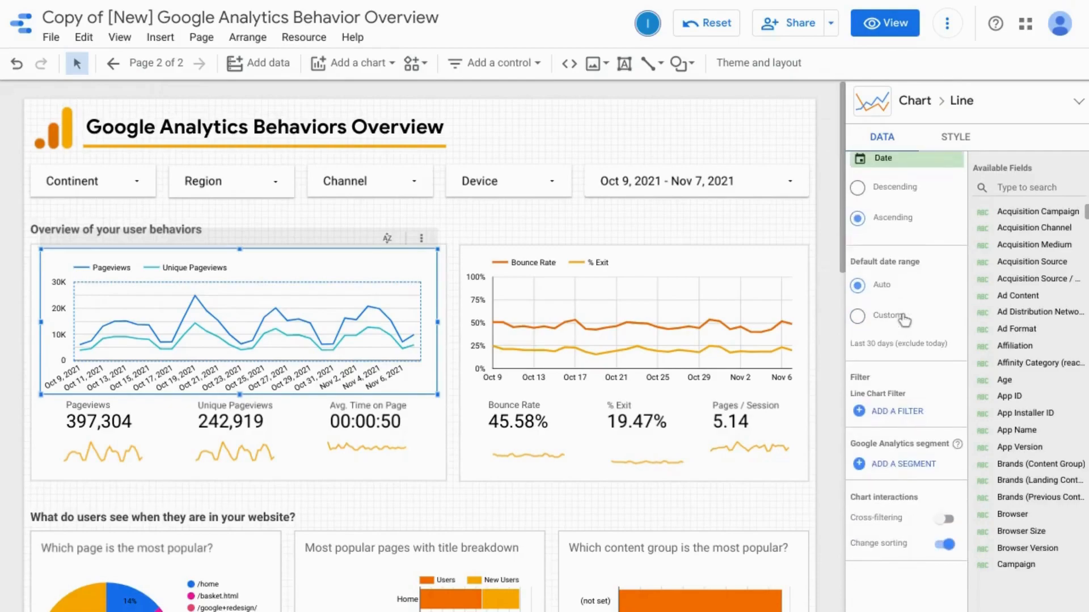
{"action": "scroll", "coordinate": [907, 295], "scroll_direction": "down", "scroll_amount": 1}
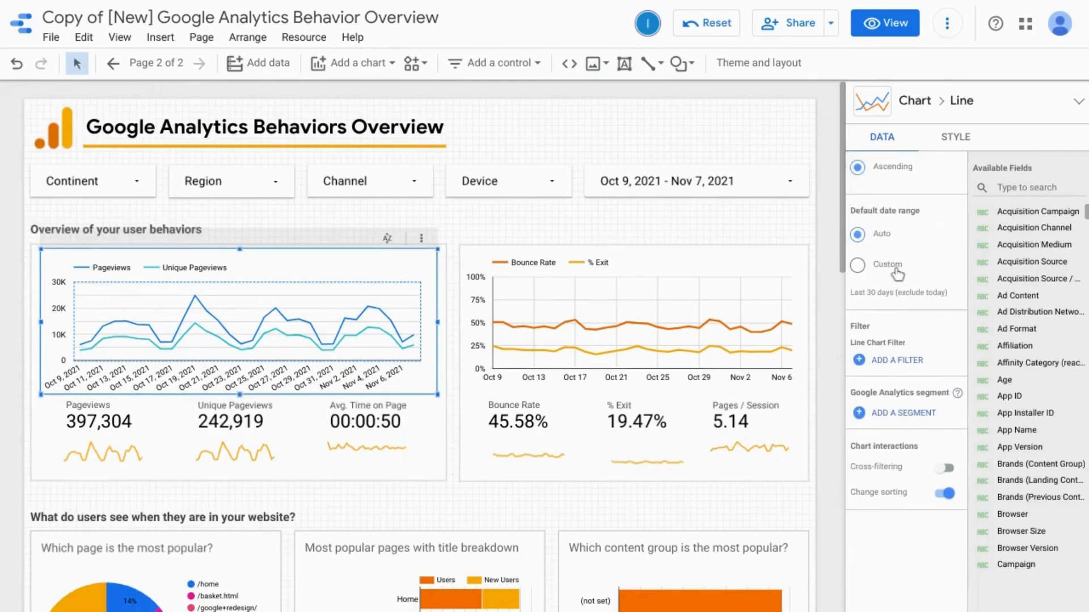
{"action": "scroll", "coordinate": [897, 277], "scroll_direction": "up", "scroll_amount": 1}
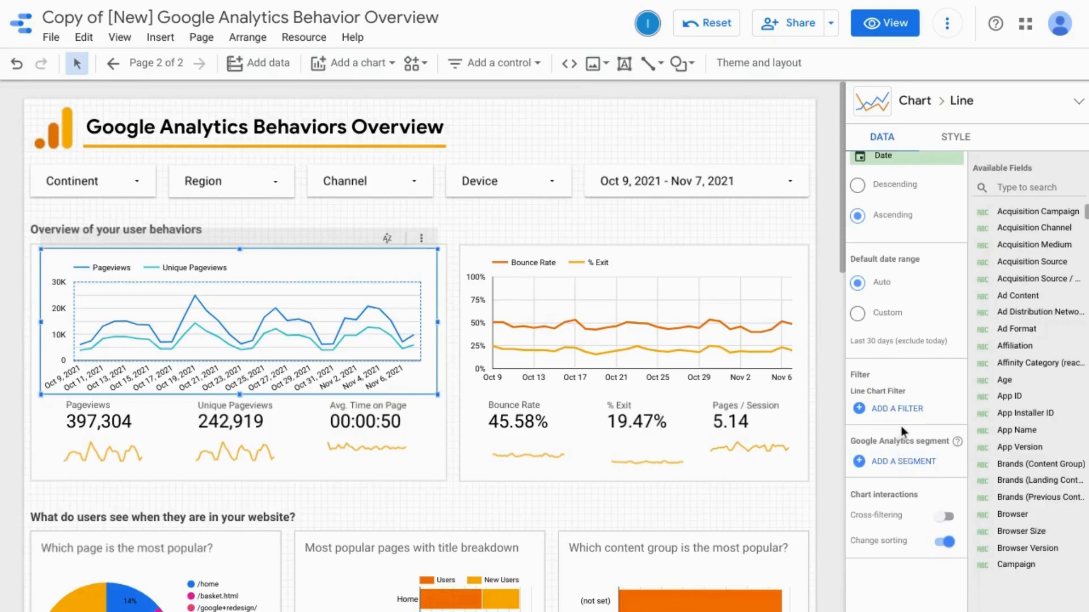
{"action": "scroll", "coordinate": [906, 423], "scroll_direction": "up", "scroll_amount": 3}
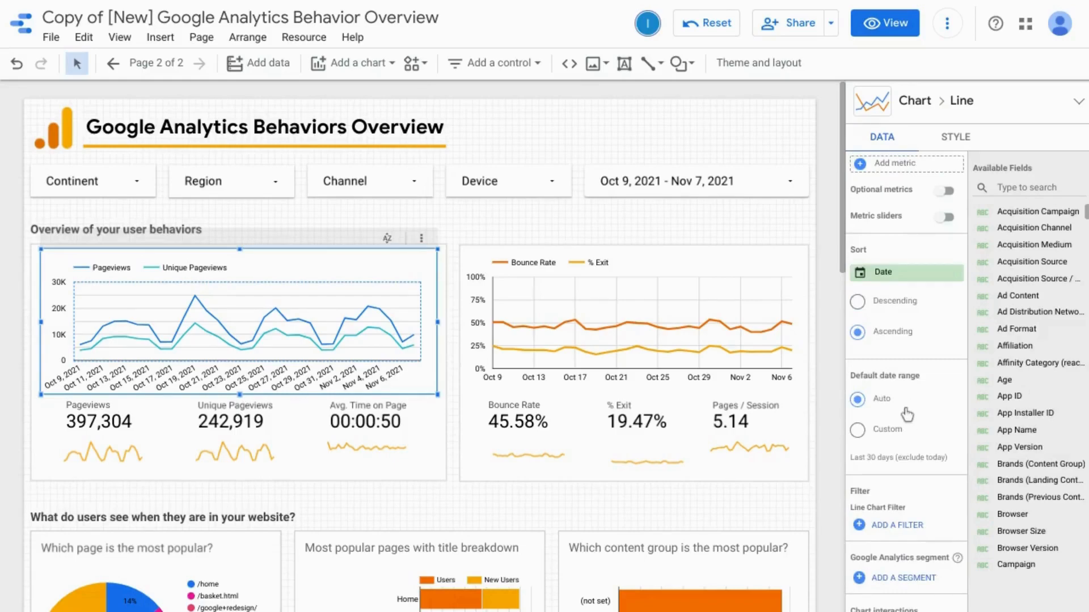
{"action": "scroll", "coordinate": [909, 408], "scroll_direction": "up", "scroll_amount": 1}
{"action": "scroll", "coordinate": [909, 409], "scroll_direction": "up", "scroll_amount": 5}
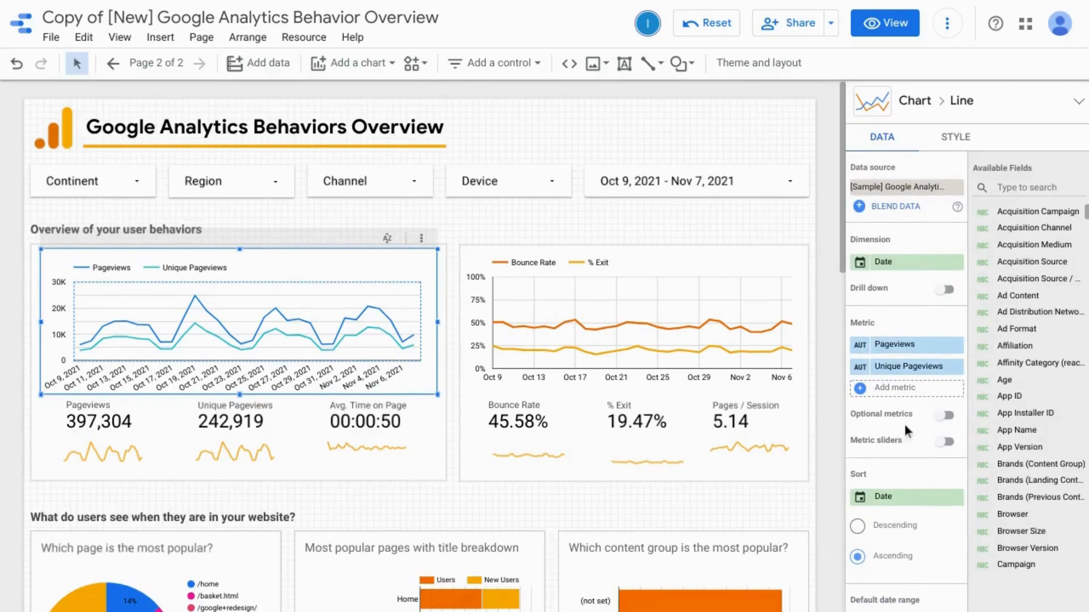
- Turn on optional metrics with Unique Pageviews, remove it from the chart's default metrics, and check the chart's optional metrics list
{"action": "left_click", "coordinate": [945, 415]}
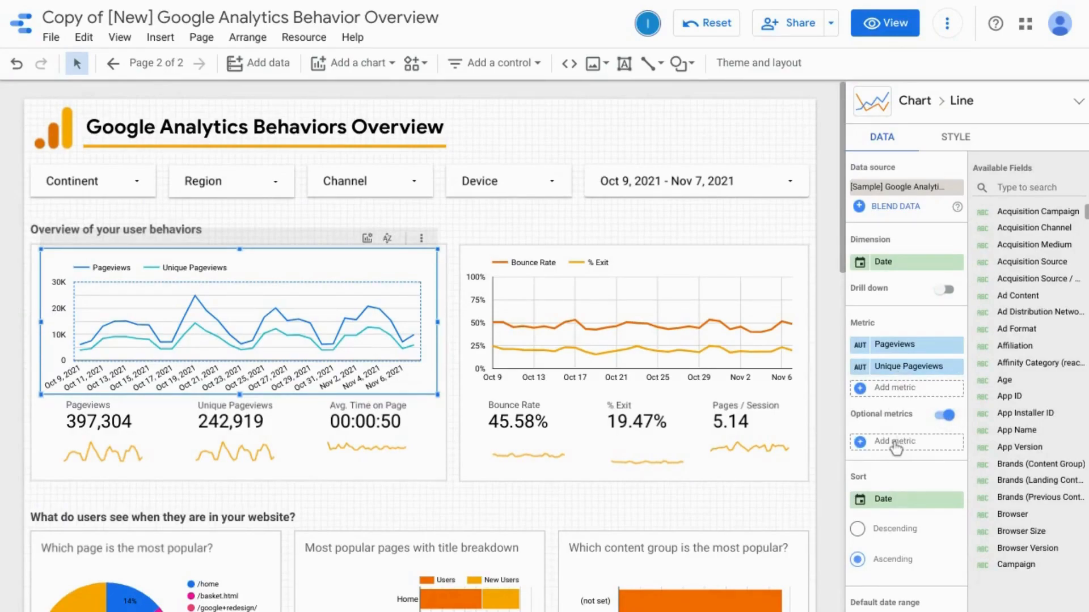
{"action": "left_click", "coordinate": [895, 448]}
{"action": "type", "text": "uniq"}
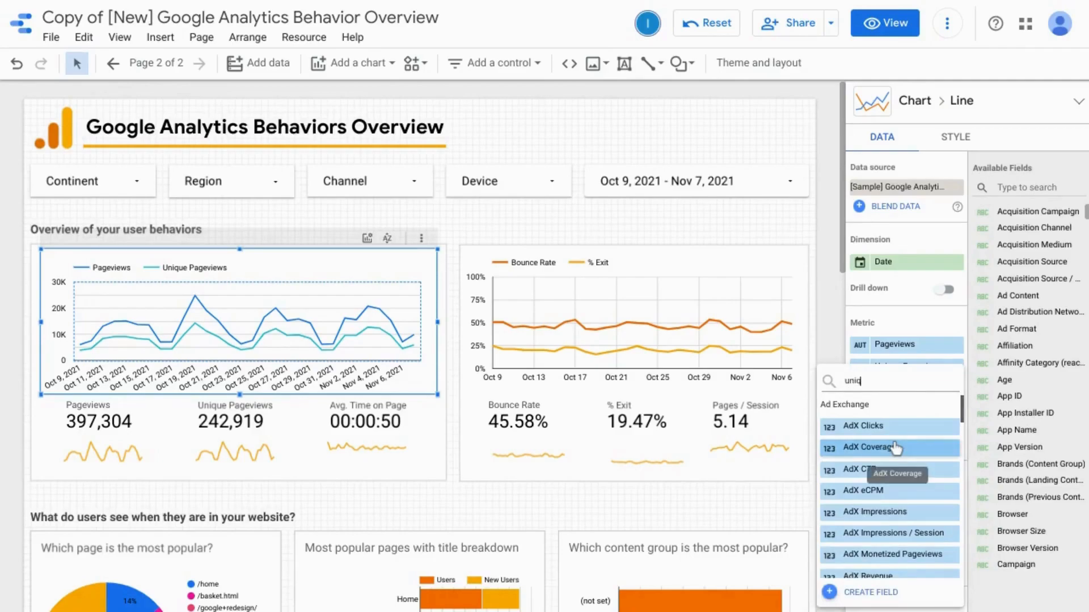
{"action": "type", "text": "ue pageviews"}
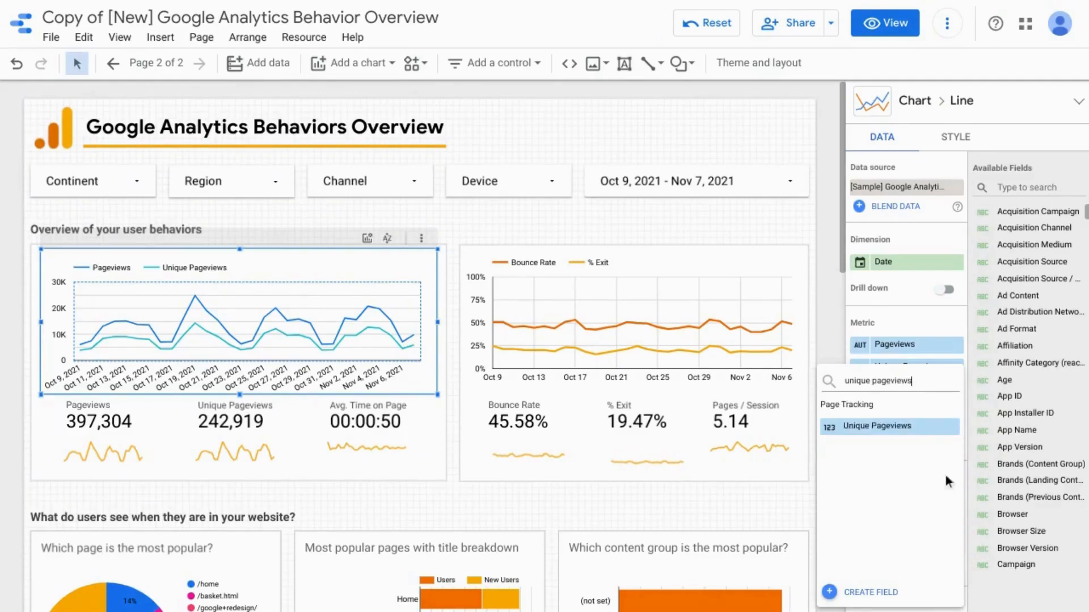
{"action": "left_click", "coordinate": [907, 432]}
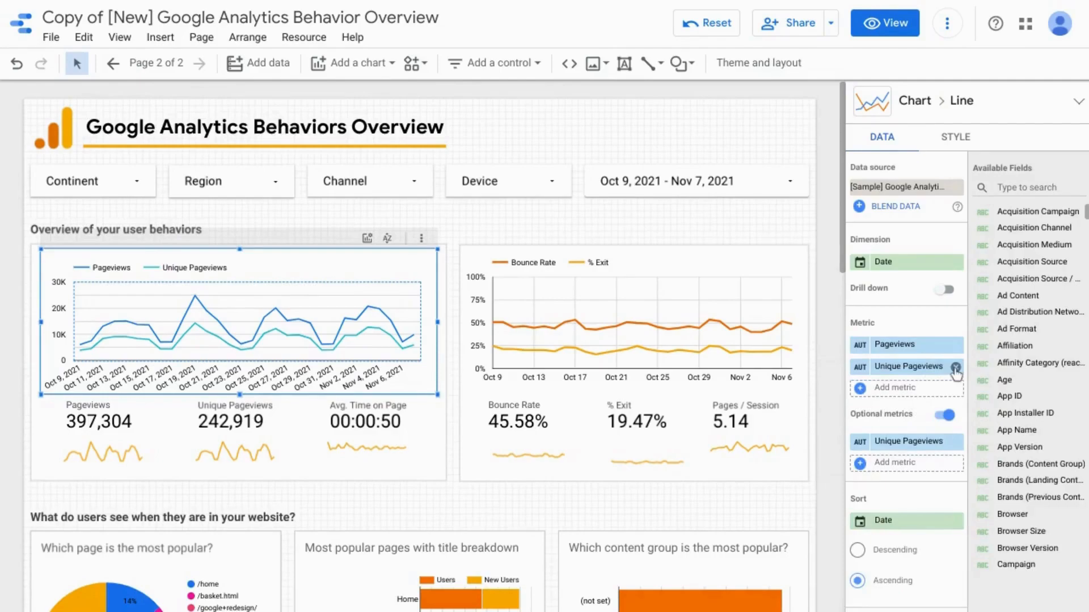
{"action": "left_click", "coordinate": [955, 367]}
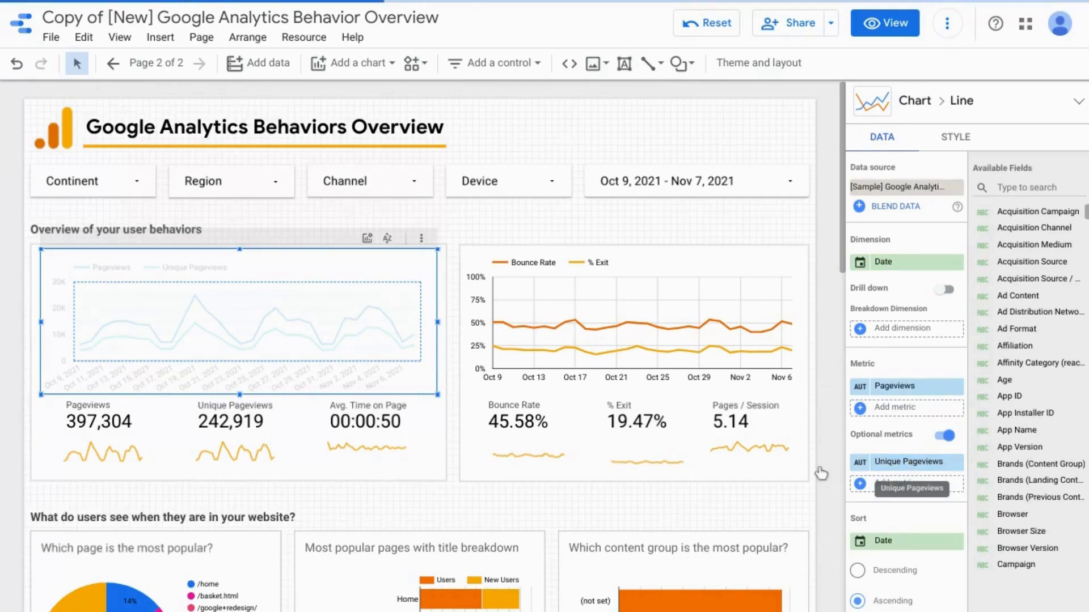
{"action": "left_click", "coordinate": [367, 240]}
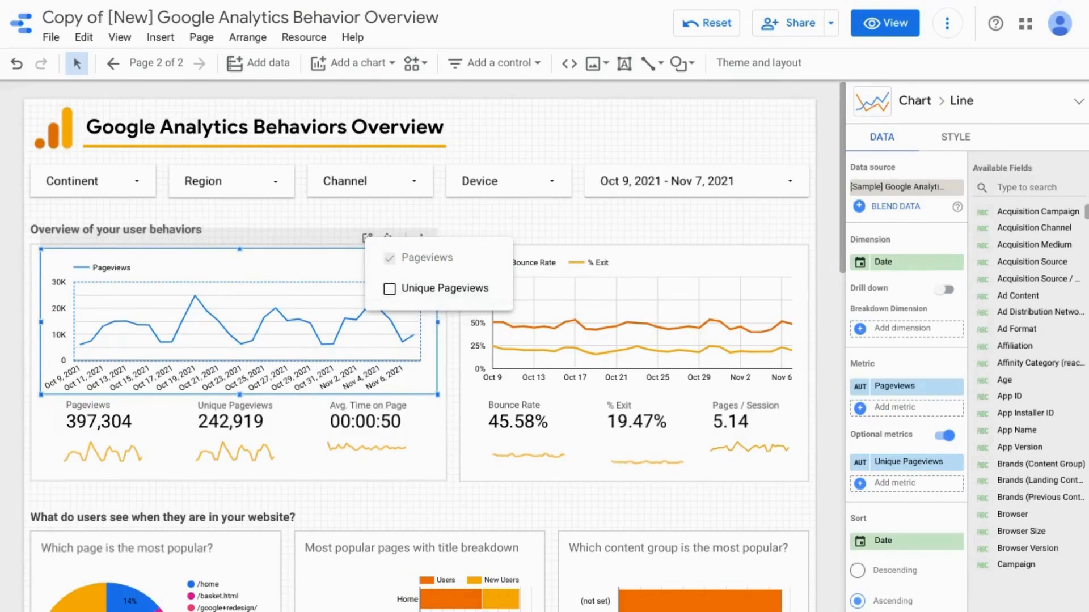
{"action": "left_click", "coordinate": [952, 140]}
- Try the Cumulative style option on the Pageviews series and turn it back off
{"action": "left_click", "coordinate": [952, 139]}
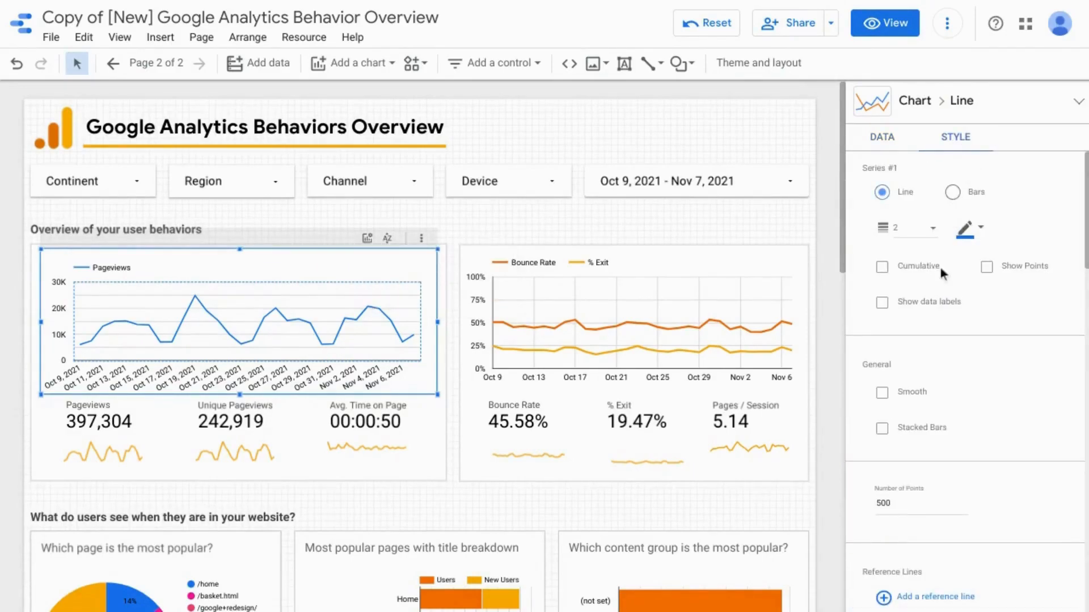
{"action": "scroll", "coordinate": [941, 278], "scroll_direction": "down", "scroll_amount": 1}
{"action": "scroll", "coordinate": [961, 301], "scroll_direction": "down", "scroll_amount": 3}
{"action": "scroll", "coordinate": [955, 295], "scroll_direction": "up", "scroll_amount": 3}
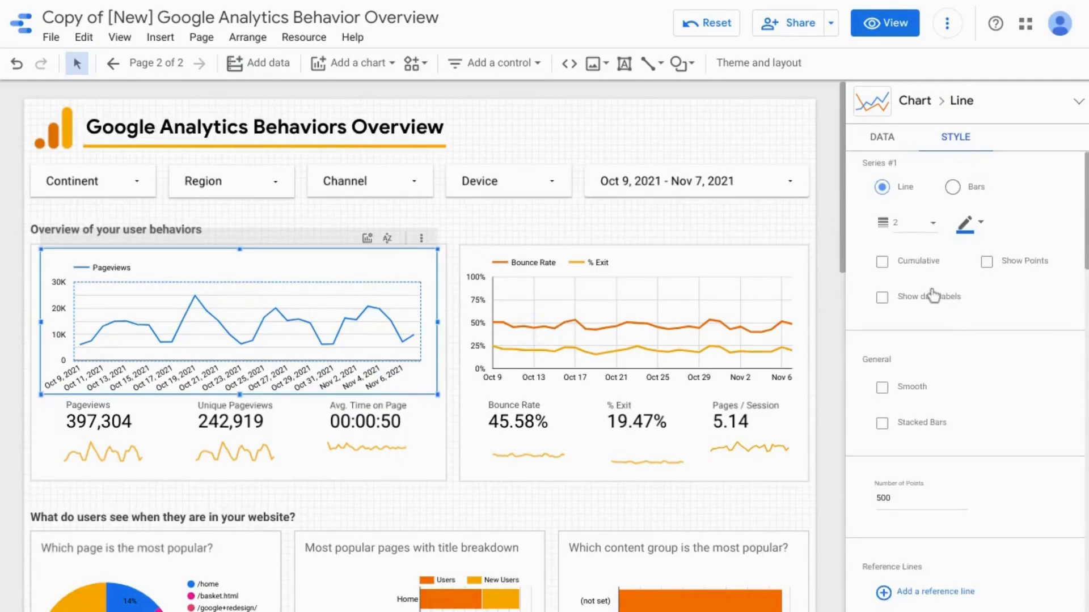
{"action": "left_click", "coordinate": [881, 263]}
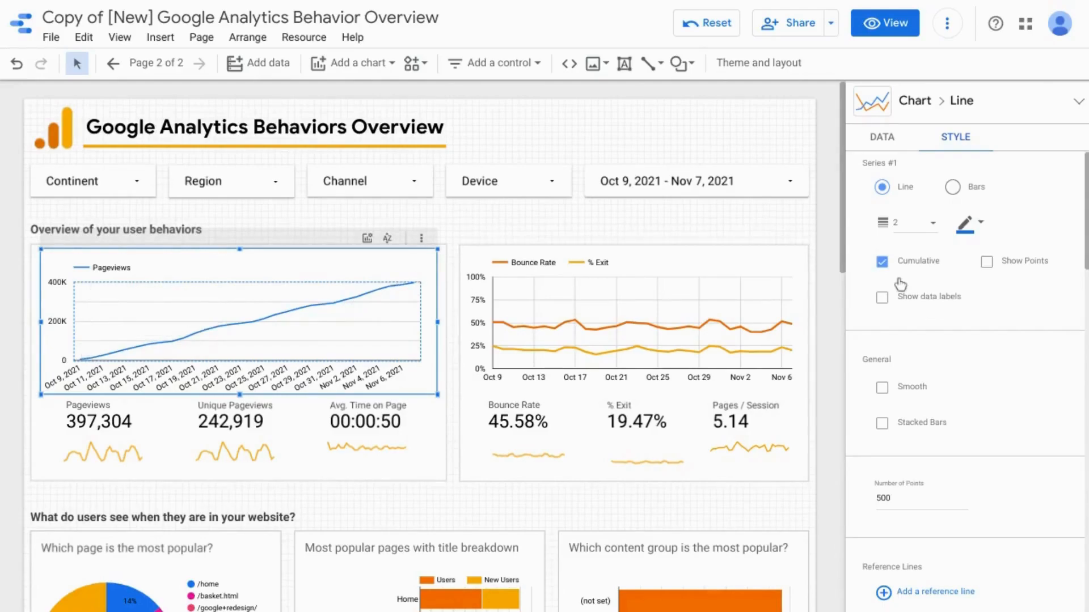
{"action": "left_click", "coordinate": [885, 263]}
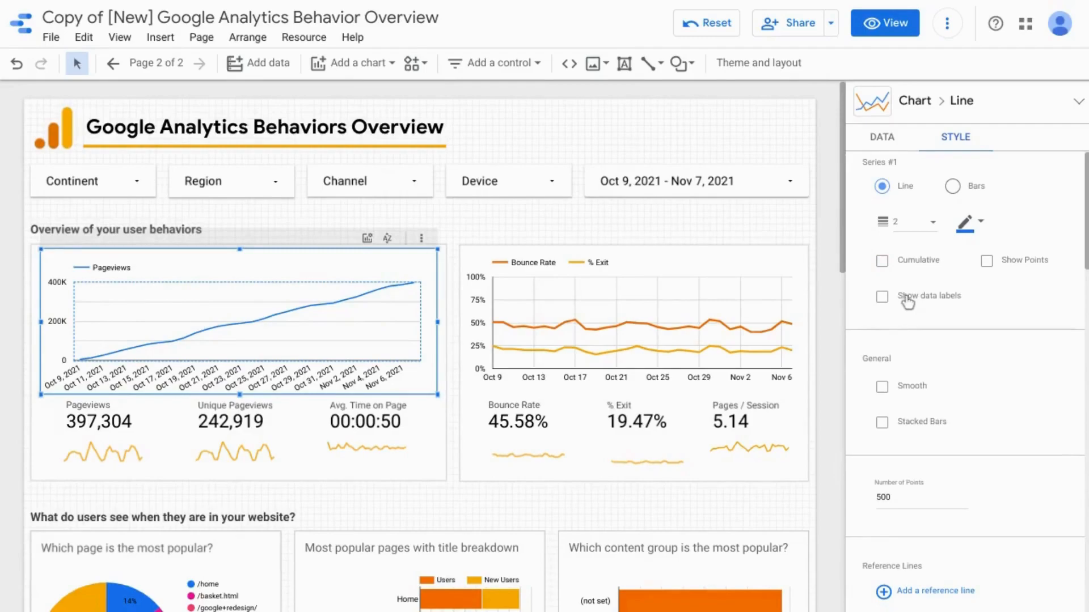
- Try showing points and data labels on the Pageviews series, and turn both options back off
{"action": "left_click", "coordinate": [1020, 265]}
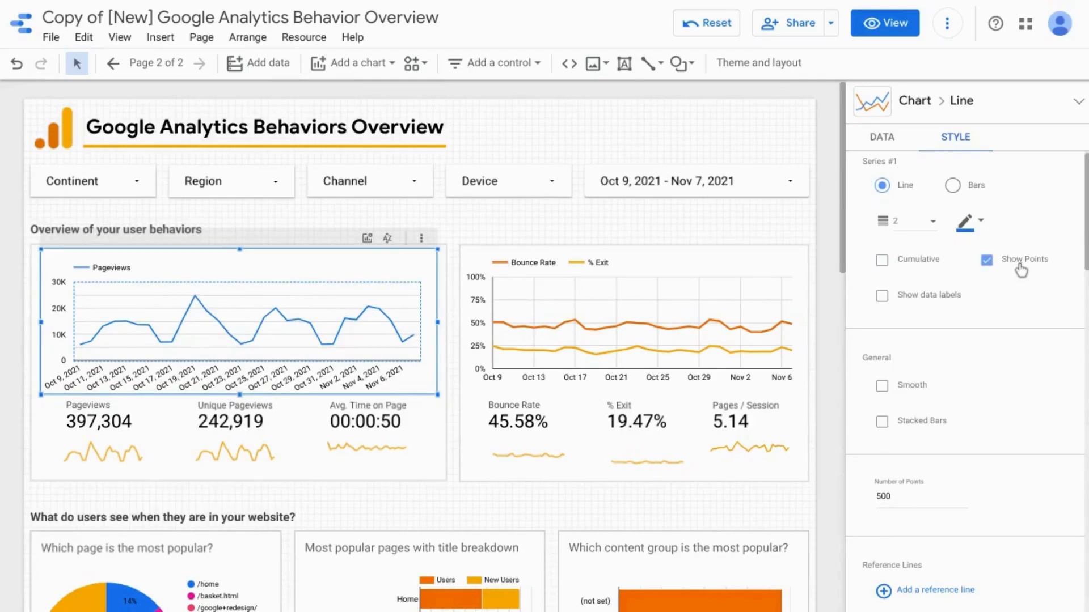
{"action": "left_click", "coordinate": [899, 297]}
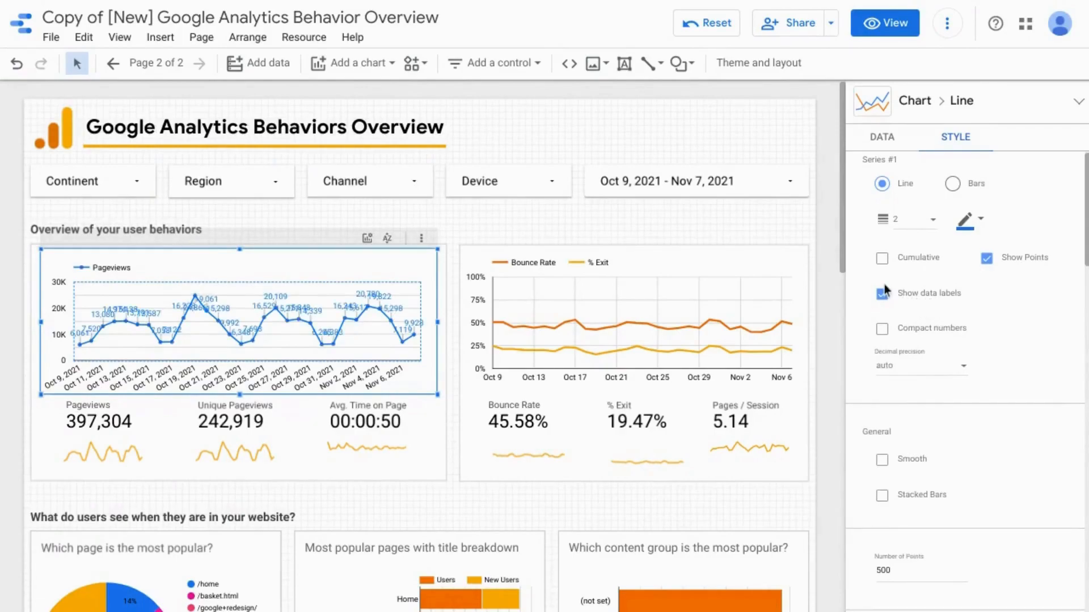
{"action": "left_click", "coordinate": [986, 259]}
{"action": "left_click", "coordinate": [882, 294]}
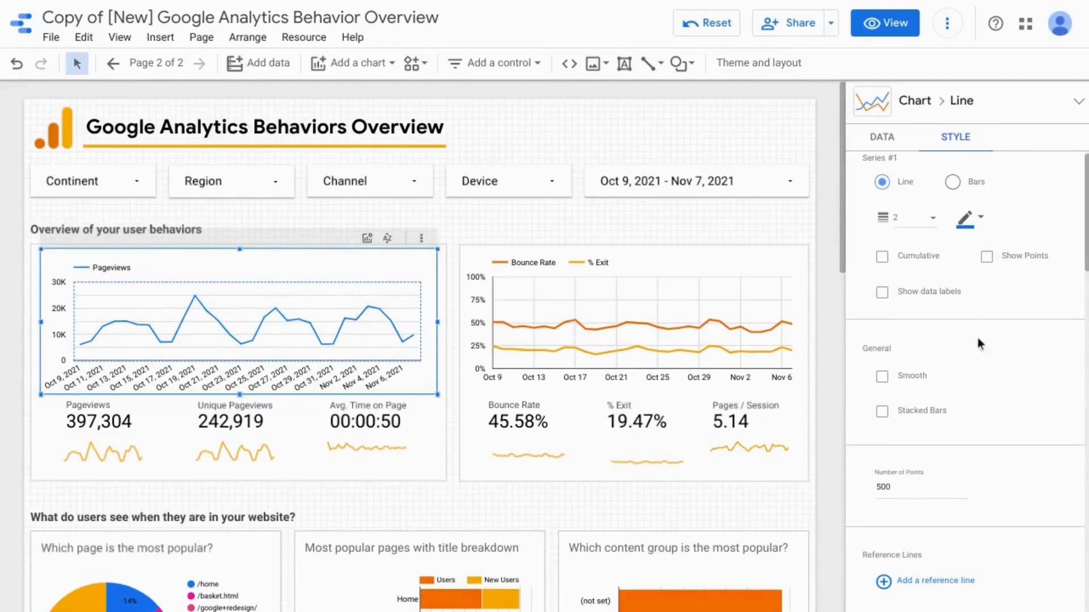
- Set the line chart's number of points to 11
{"action": "scroll", "coordinate": [984, 341], "scroll_direction": "down", "scroll_amount": 2}
{"action": "scroll", "coordinate": [973, 328], "scroll_direction": "down", "scroll_amount": 1}
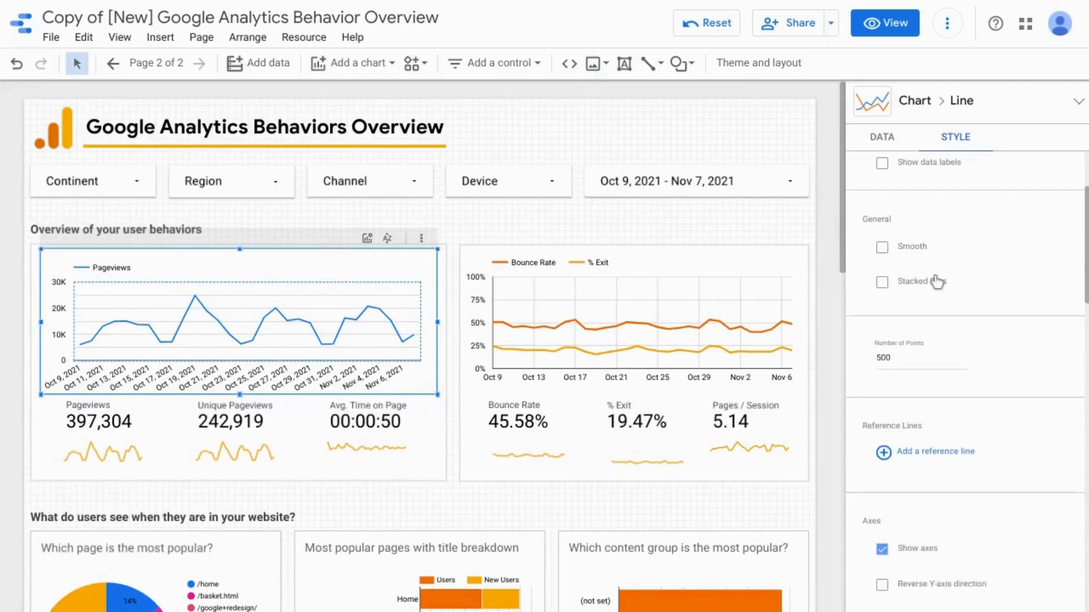
{"action": "scroll", "coordinate": [951, 219], "scroll_direction": "down", "scroll_amount": 1}
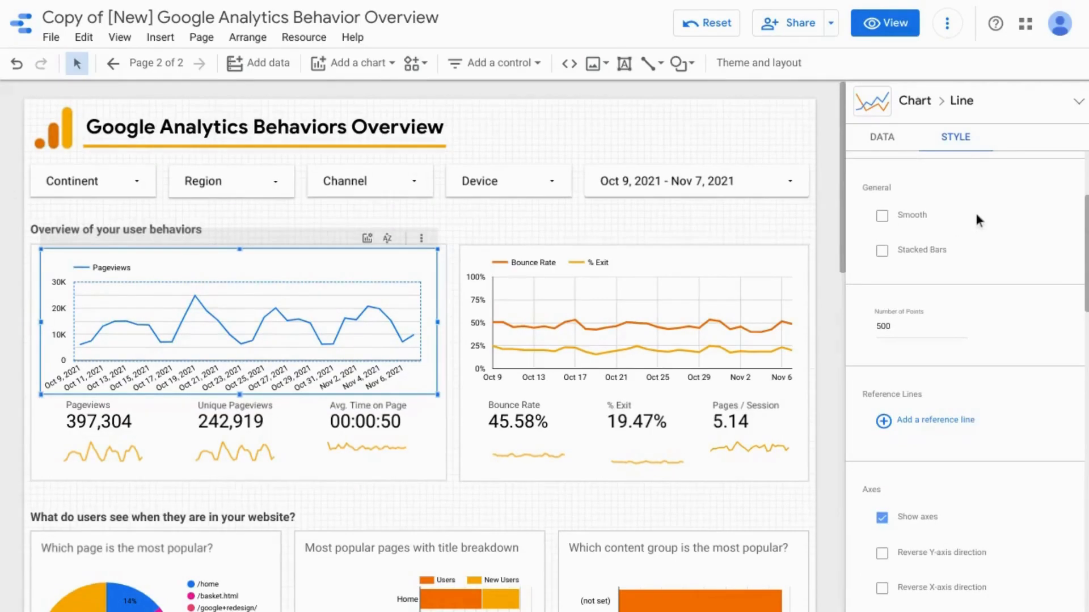
{"action": "scroll", "coordinate": [977, 215], "scroll_direction": "down", "scroll_amount": 1}
{"action": "scroll", "coordinate": [966, 222], "scroll_direction": "down", "scroll_amount": 1}
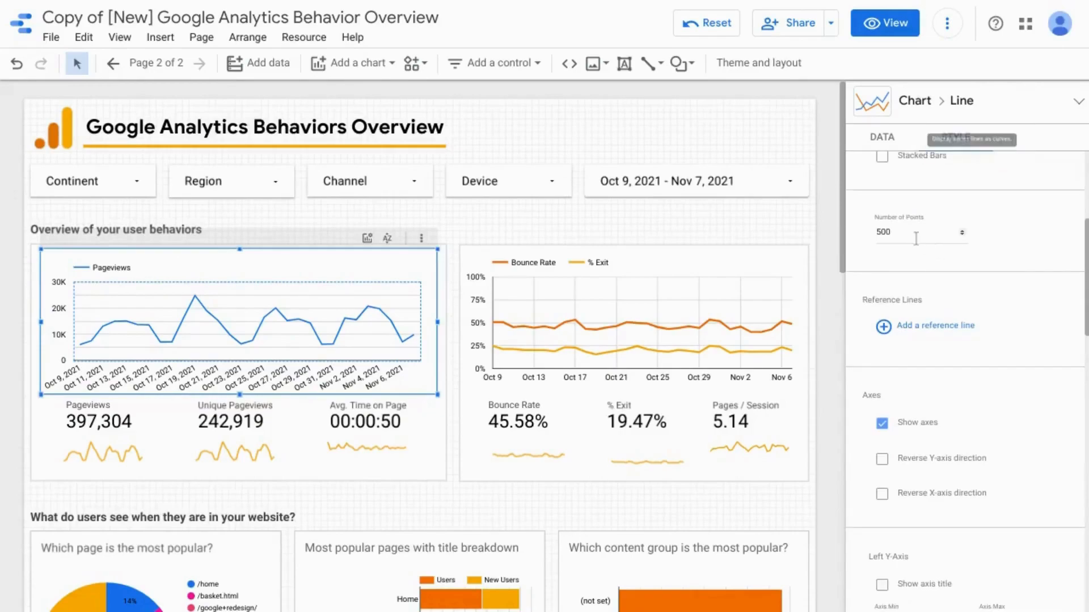
{"action": "double_click", "coordinate": [906, 236]}
{"action": "scroll", "coordinate": [905, 236], "scroll_direction": "up", "scroll_amount": 1}
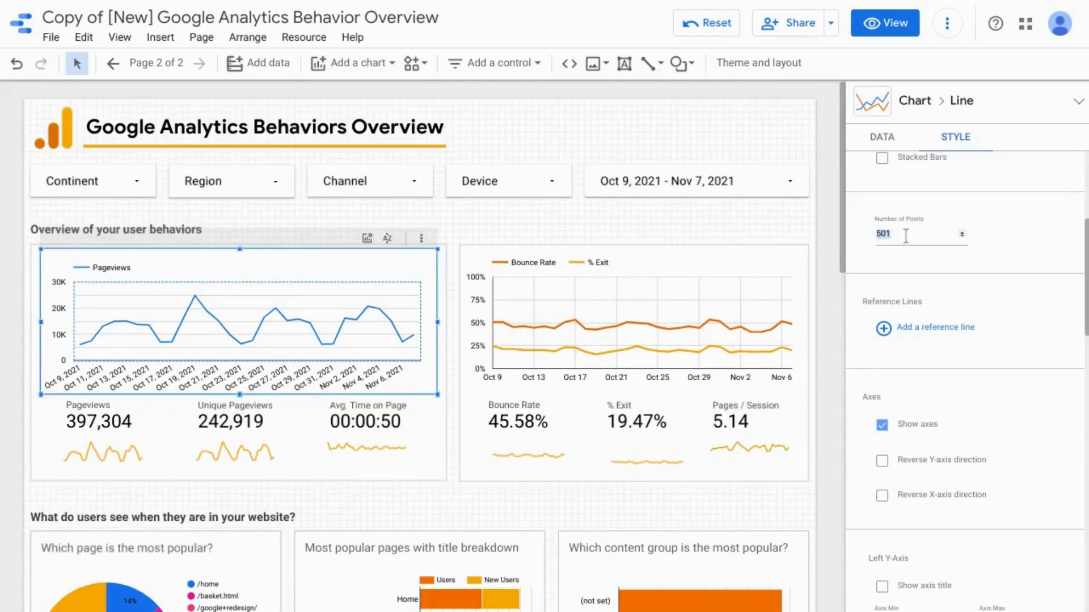
{"action": "type", "text": "10"}
{"action": "scroll", "coordinate": [900, 234], "scroll_direction": "up", "scroll_amount": 1}
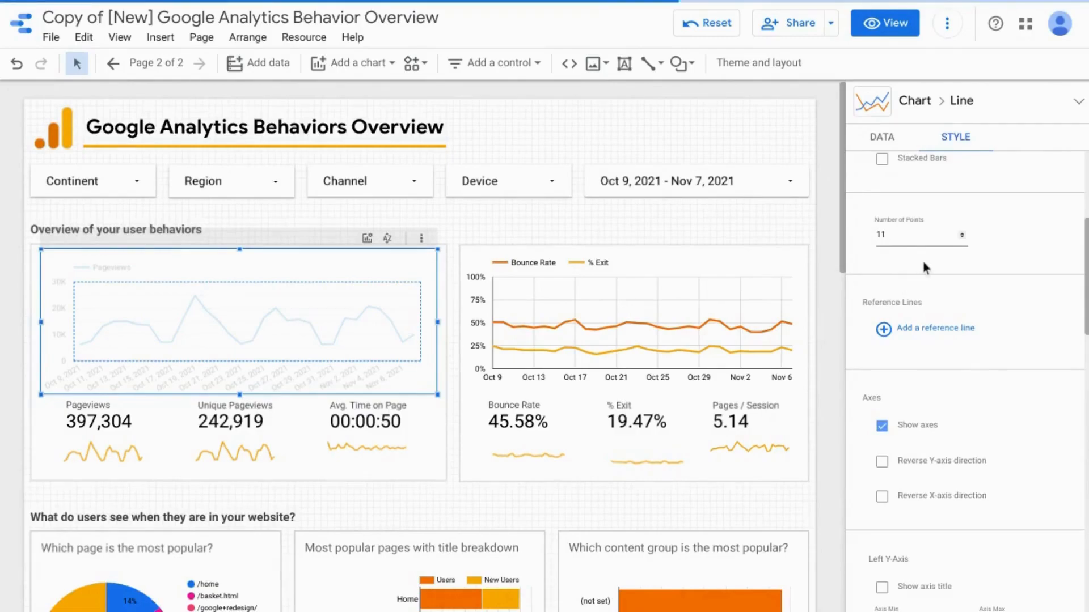
- Try 13 as the line chart's number of points, and set the final number to 30
{"action": "scroll", "coordinate": [898, 245], "scroll_direction": "down", "scroll_amount": 1}
{"action": "scroll", "coordinate": [898, 245], "scroll_direction": "up", "scroll_amount": 3}
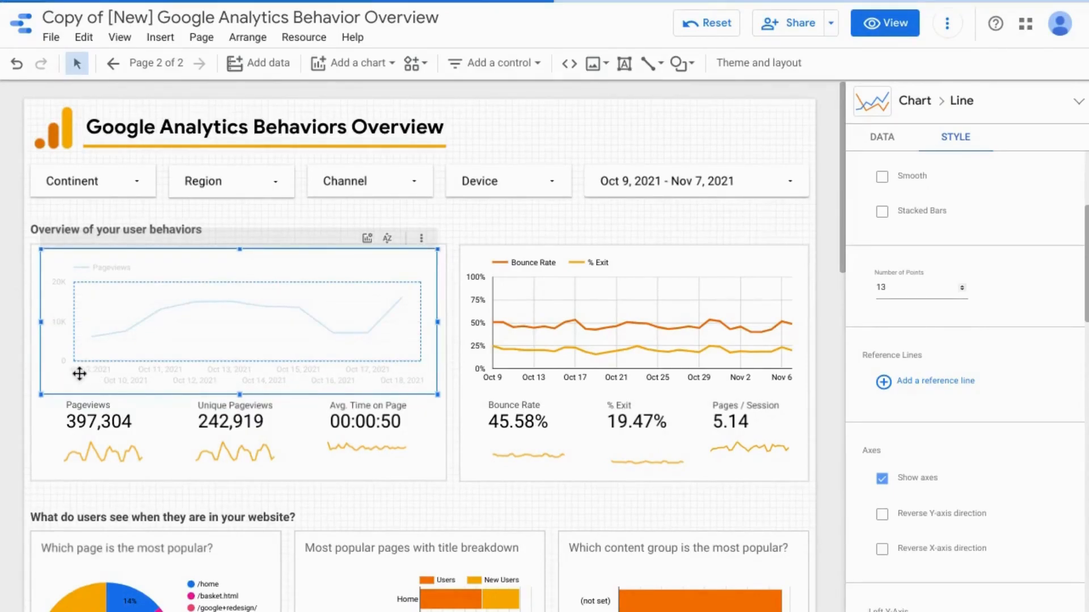
{"action": "left_click", "coordinate": [914, 285]}
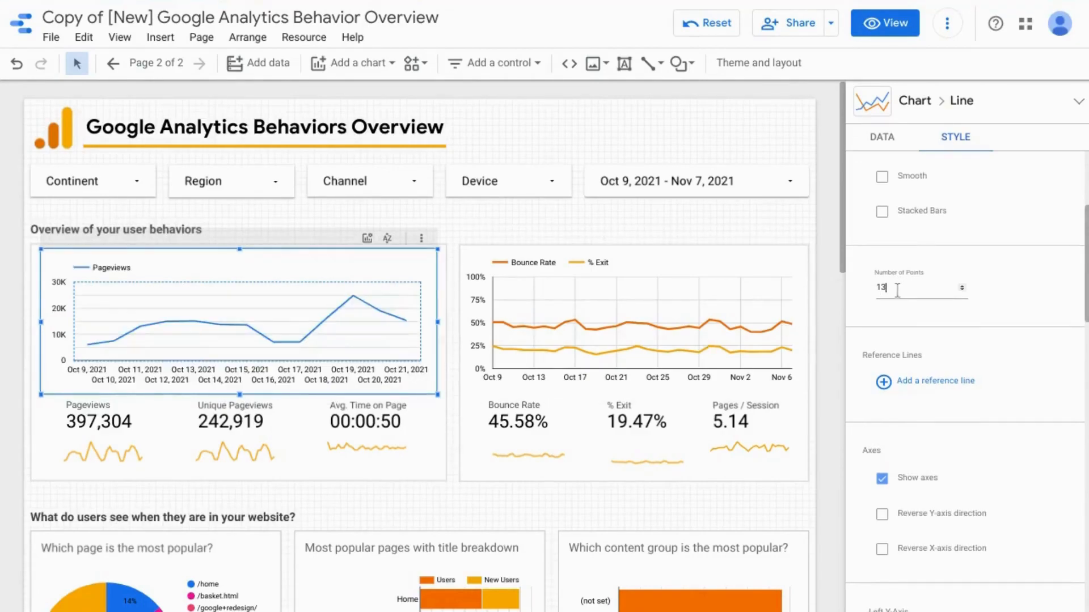
{"action": "scroll", "coordinate": [927, 347], "scroll_direction": "down", "scroll_amount": 1}
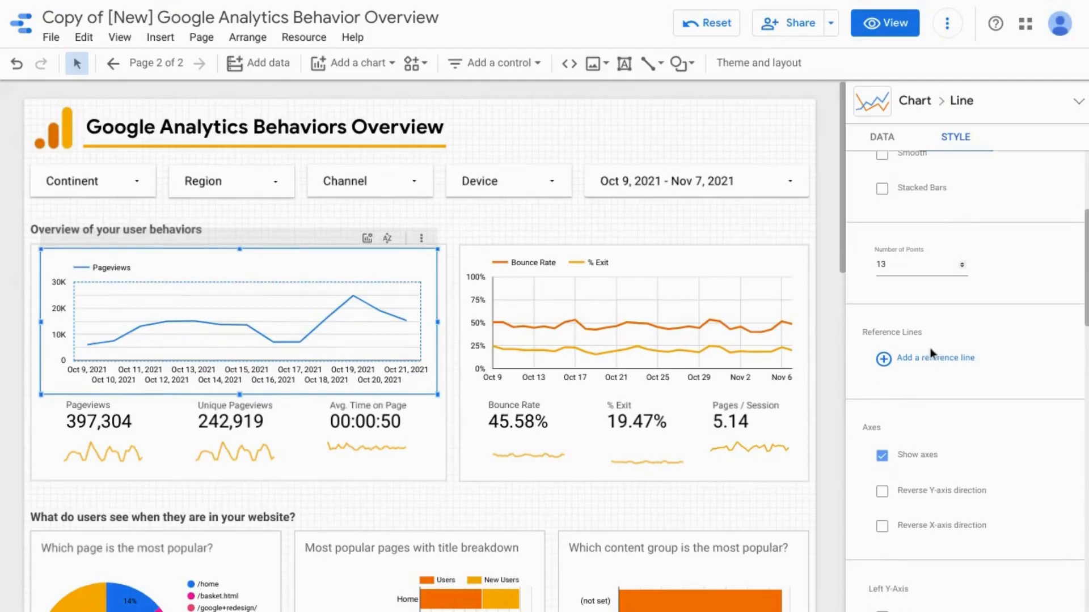
{"action": "scroll", "coordinate": [930, 349], "scroll_direction": "down", "scroll_amount": 1}
{"action": "left_click_drag", "start_coordinate": [913, 250], "coordinate": [865, 248]}
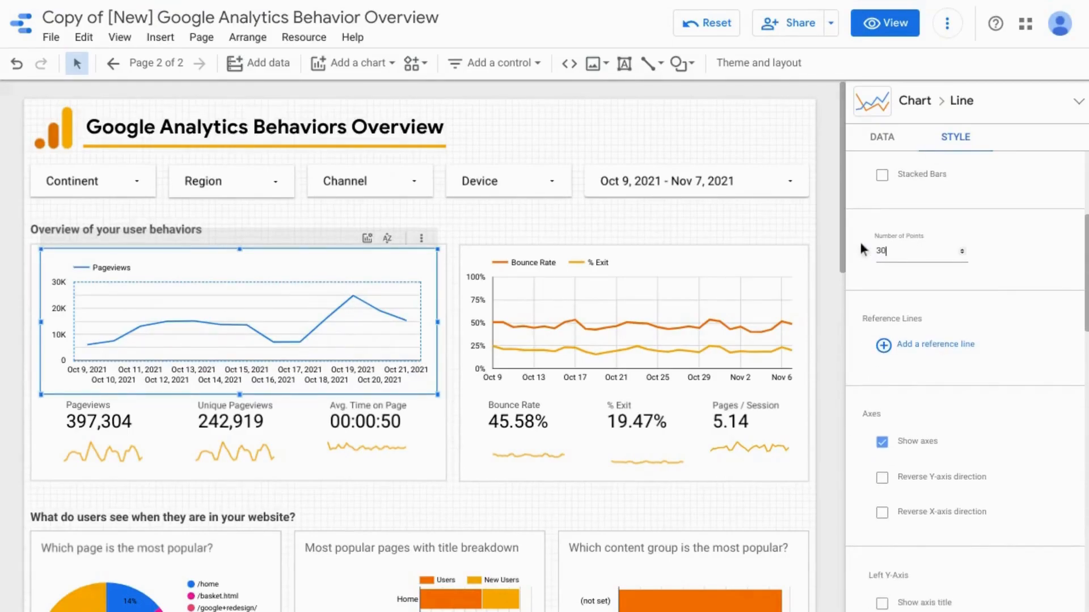
{"action": "key", "text": "Return"}
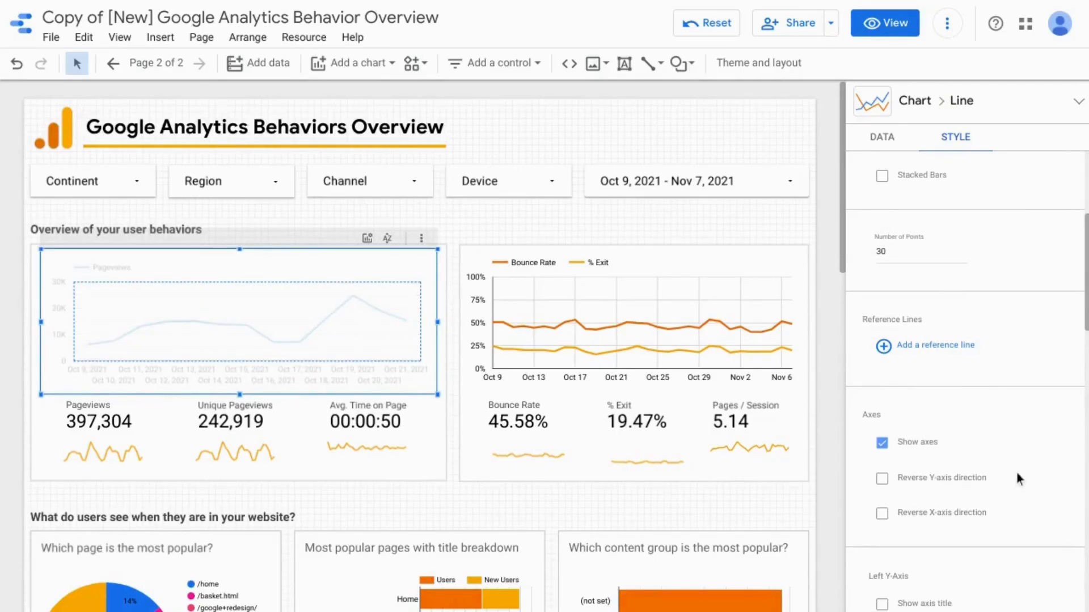
- Try showing the axis title on the chart's left Y-axis and turn it back off
{"action": "scroll", "coordinate": [971, 363], "scroll_direction": "down", "scroll_amount": 3}
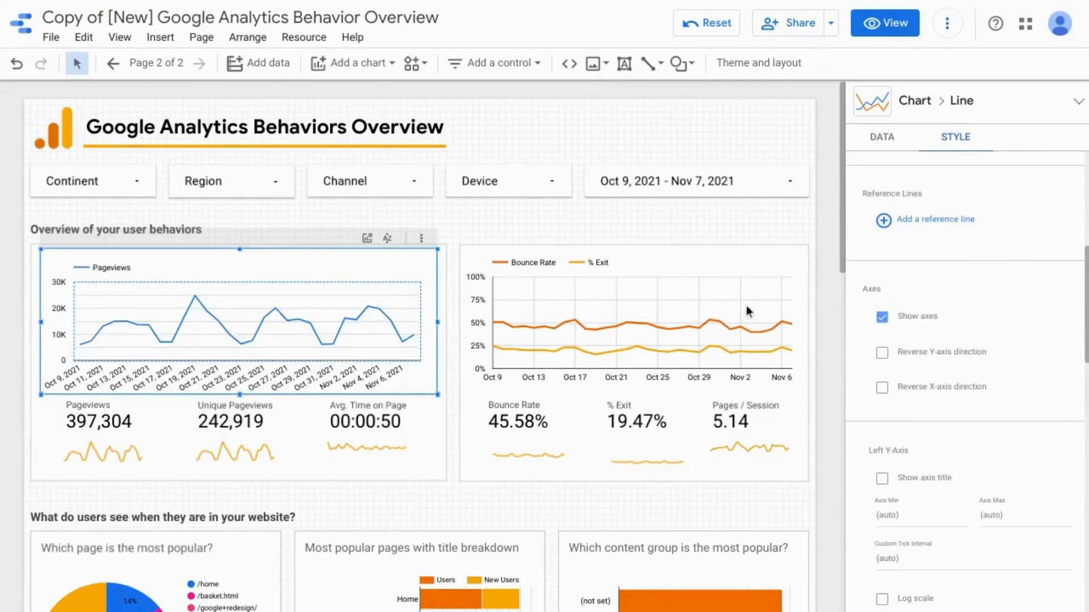
{"action": "scroll", "coordinate": [998, 290], "scroll_direction": "down", "scroll_amount": 2}
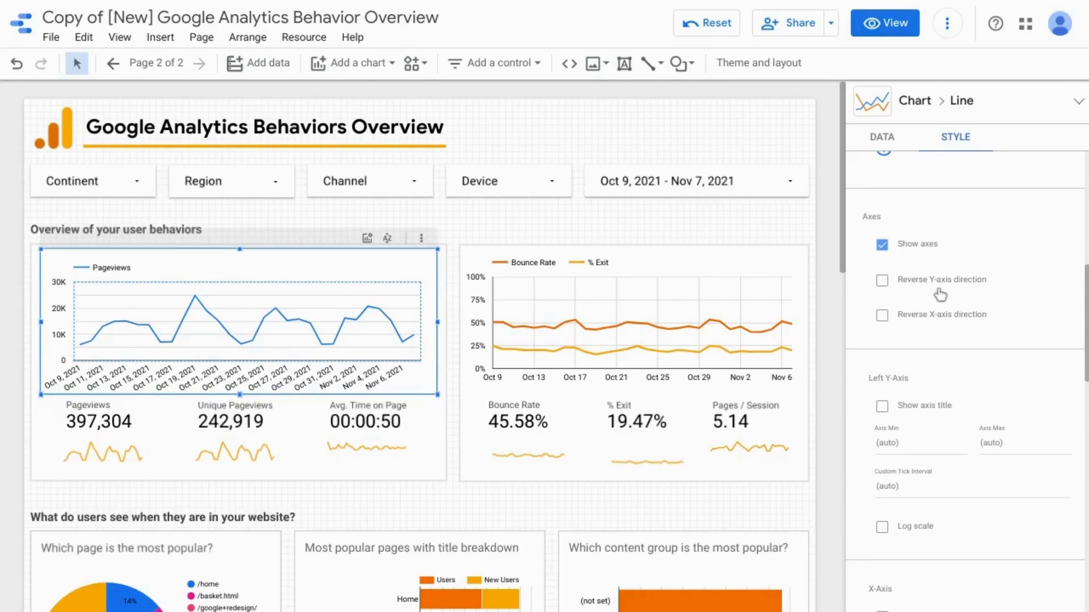
{"action": "scroll", "coordinate": [987, 303], "scroll_direction": "down", "scroll_amount": 1}
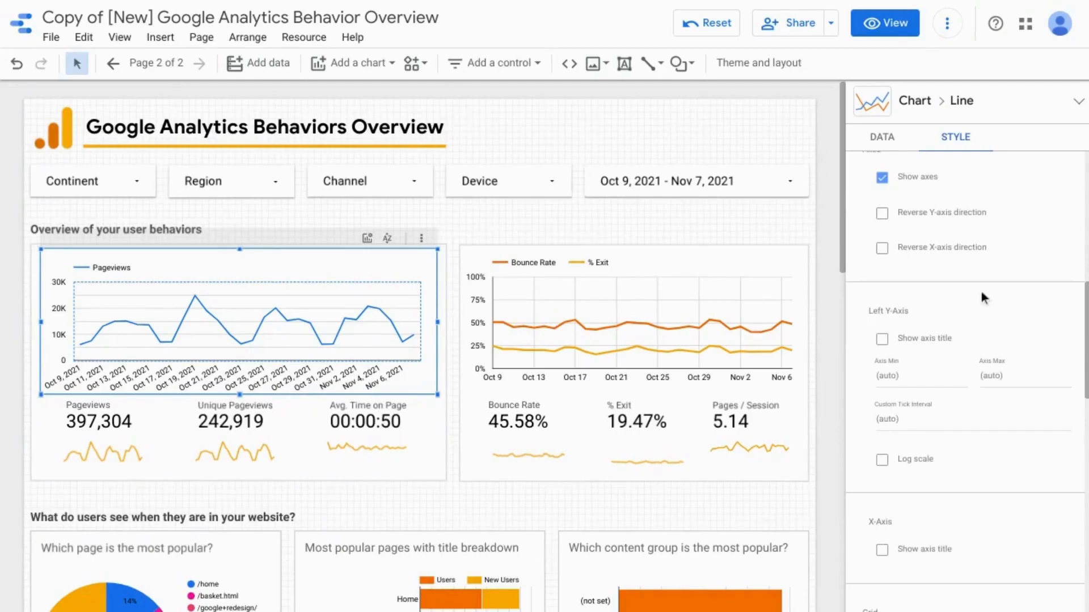
{"action": "scroll", "coordinate": [927, 244], "scroll_direction": "down", "scroll_amount": 1}
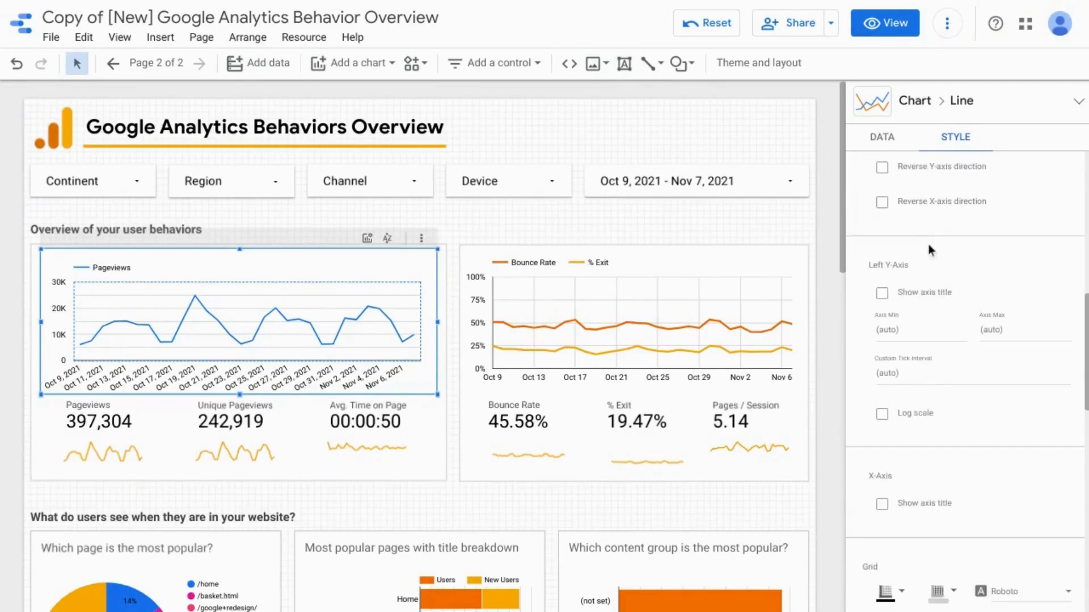
{"action": "scroll", "coordinate": [931, 218], "scroll_direction": "down", "scroll_amount": 1}
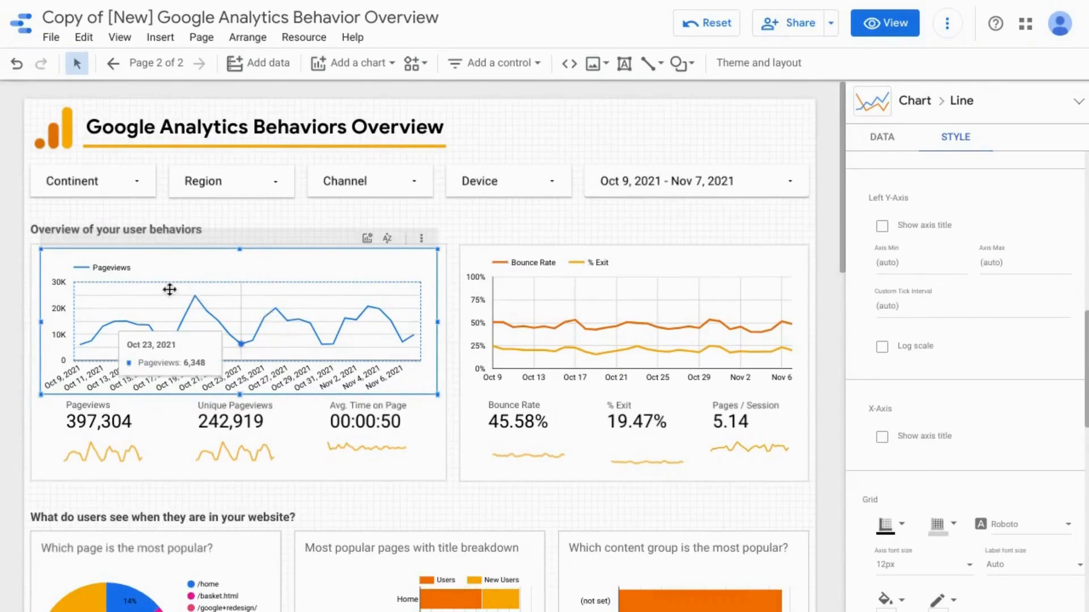
{"action": "left_click", "coordinate": [883, 229]}
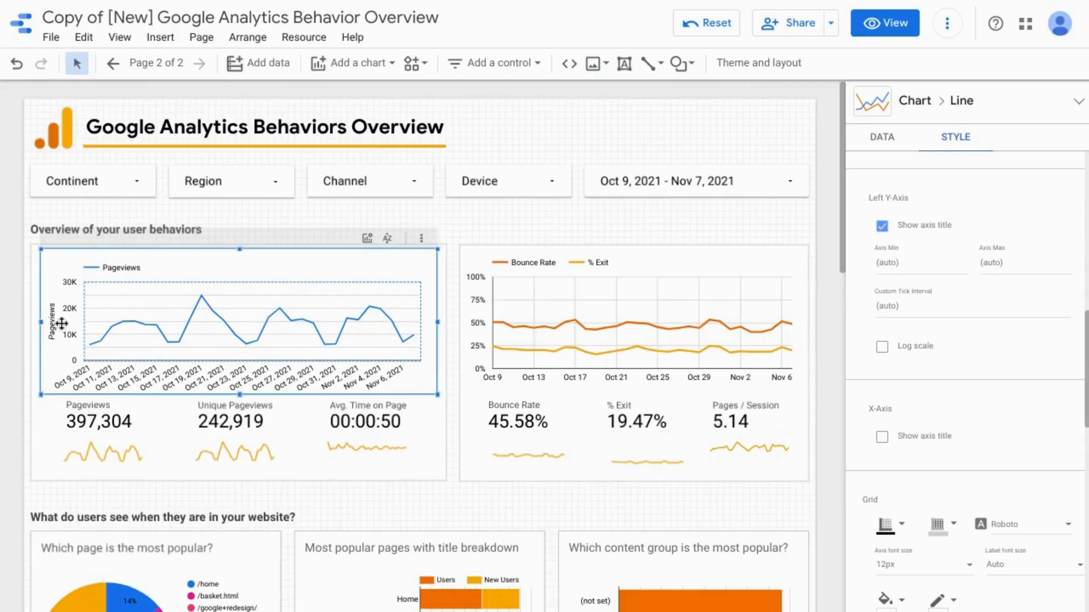
{"action": "left_click", "coordinate": [883, 226]}
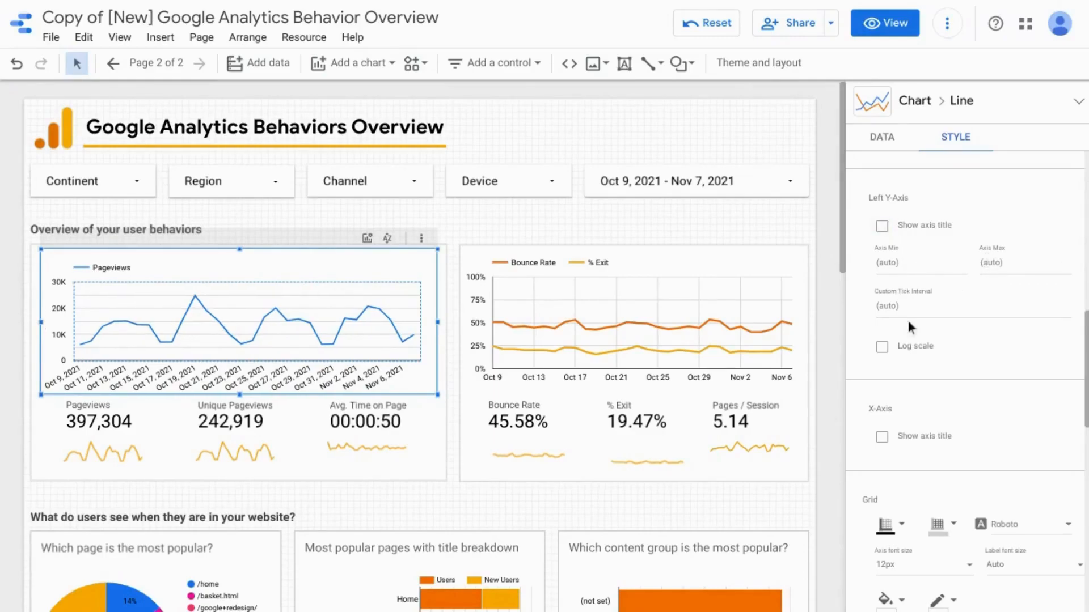
- Check the chart's axis colour choices, set the grid colour to a light grey, and review the grid colour choices
{"action": "scroll", "coordinate": [905, 309], "scroll_direction": "down", "scroll_amount": 3}
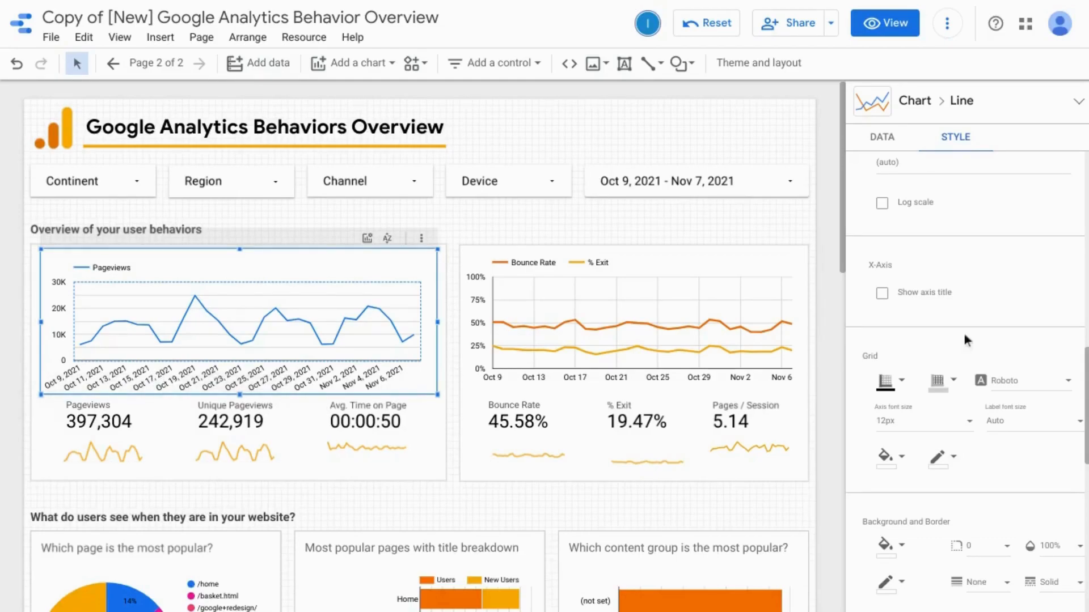
{"action": "scroll", "coordinate": [996, 261], "scroll_direction": "down", "scroll_amount": 1}
{"action": "scroll", "coordinate": [981, 244], "scroll_direction": "down", "scroll_amount": 2}
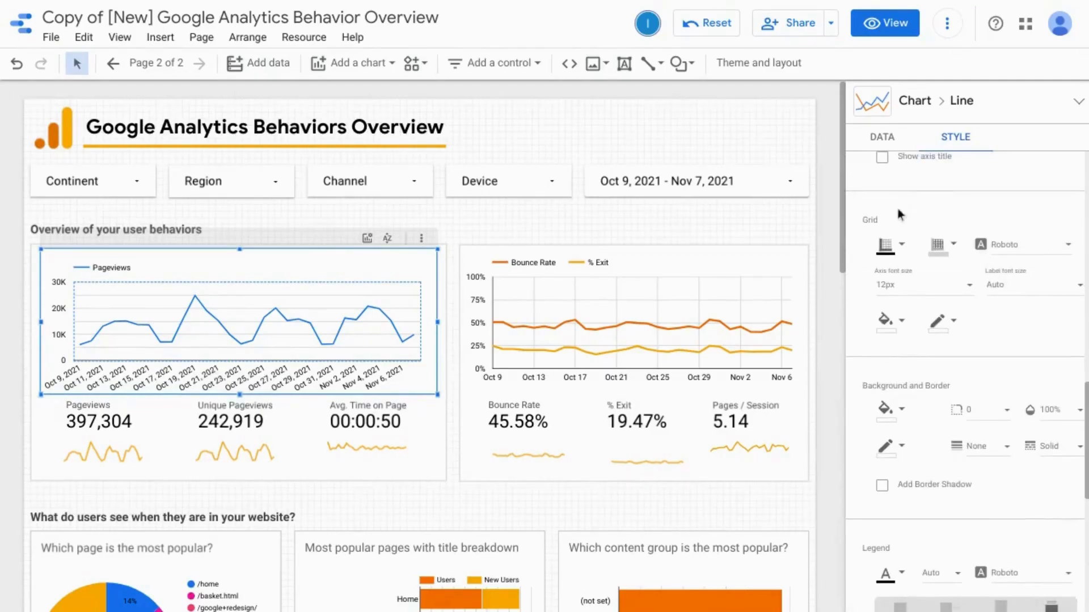
{"action": "left_click", "coordinate": [901, 250]}
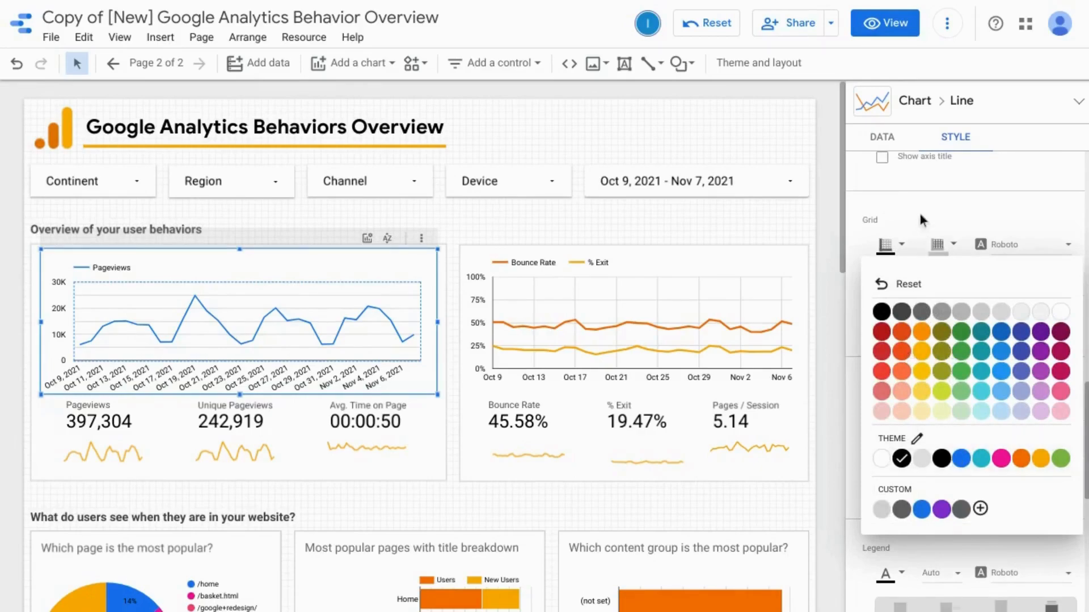
{"action": "left_click", "coordinate": [947, 223]}
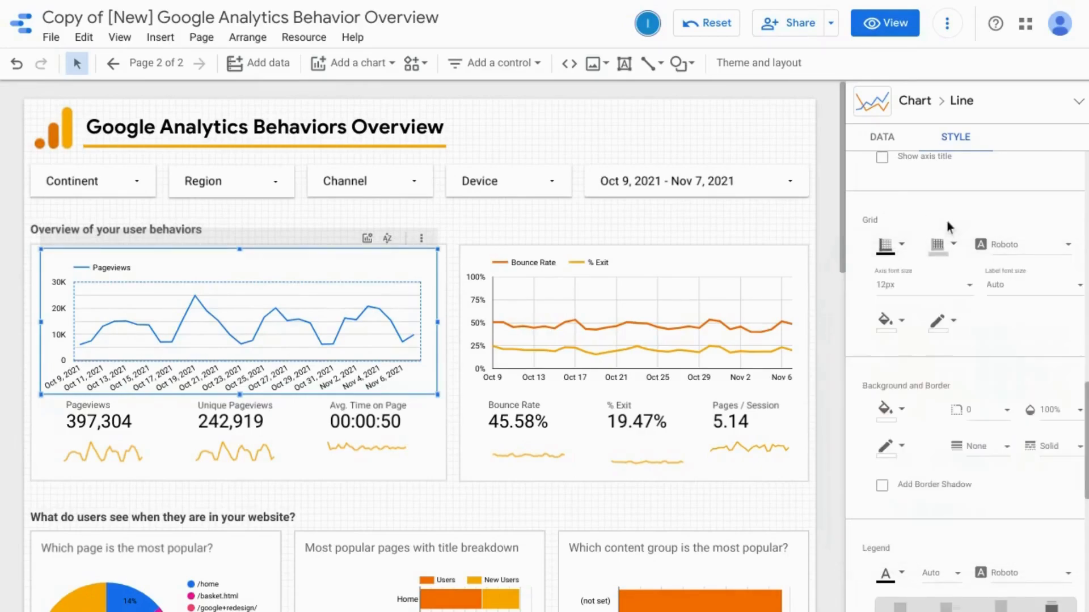
{"action": "left_click", "coordinate": [955, 250]}
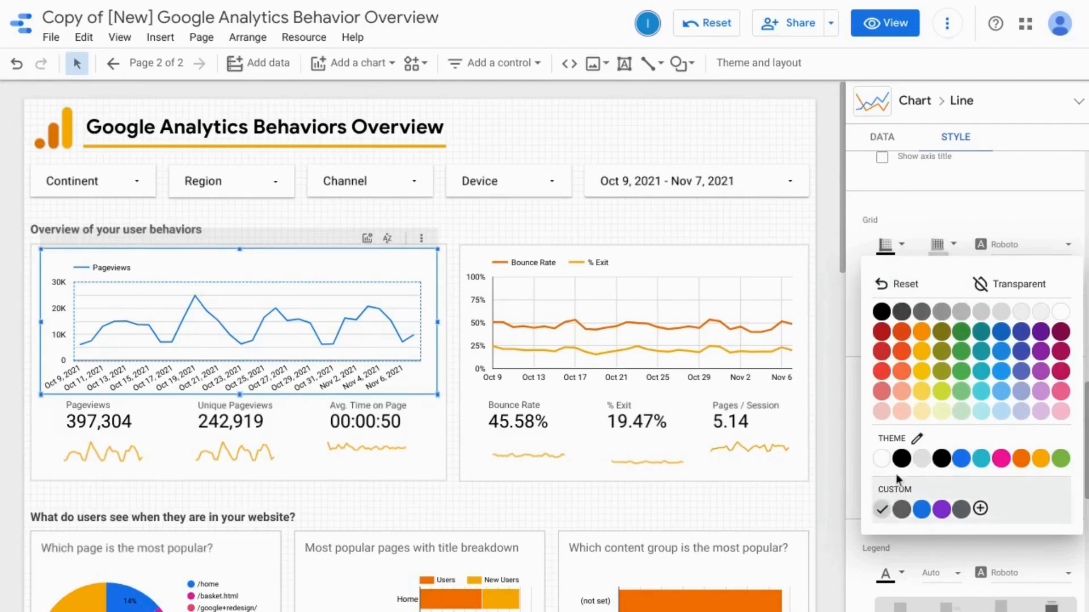
{"action": "left_click", "coordinate": [1023, 317]}
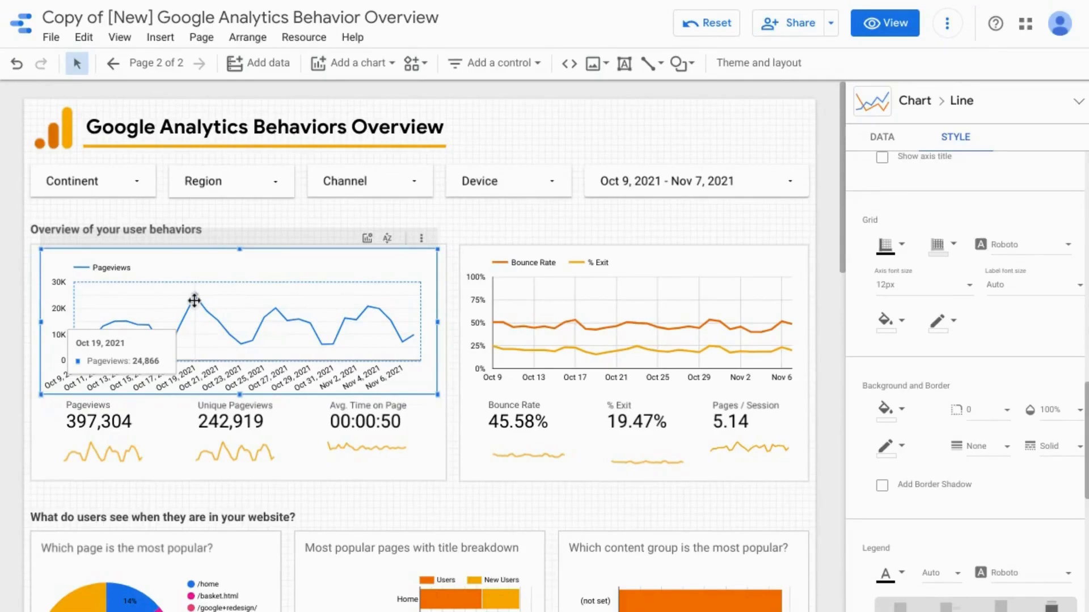
{"action": "left_click", "coordinate": [946, 245]}
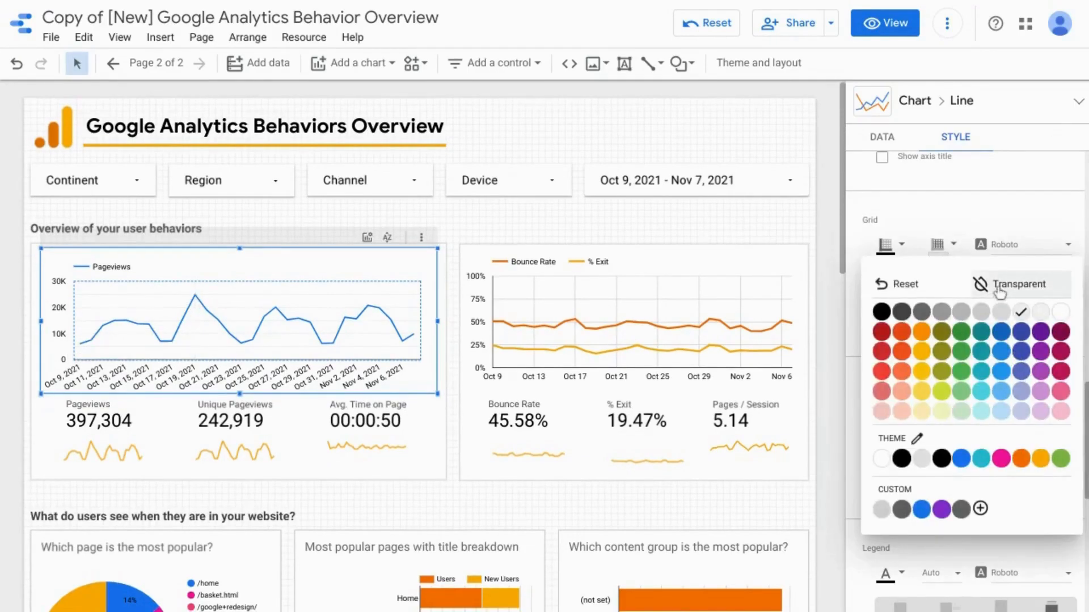
{"action": "left_click", "coordinate": [931, 208]}
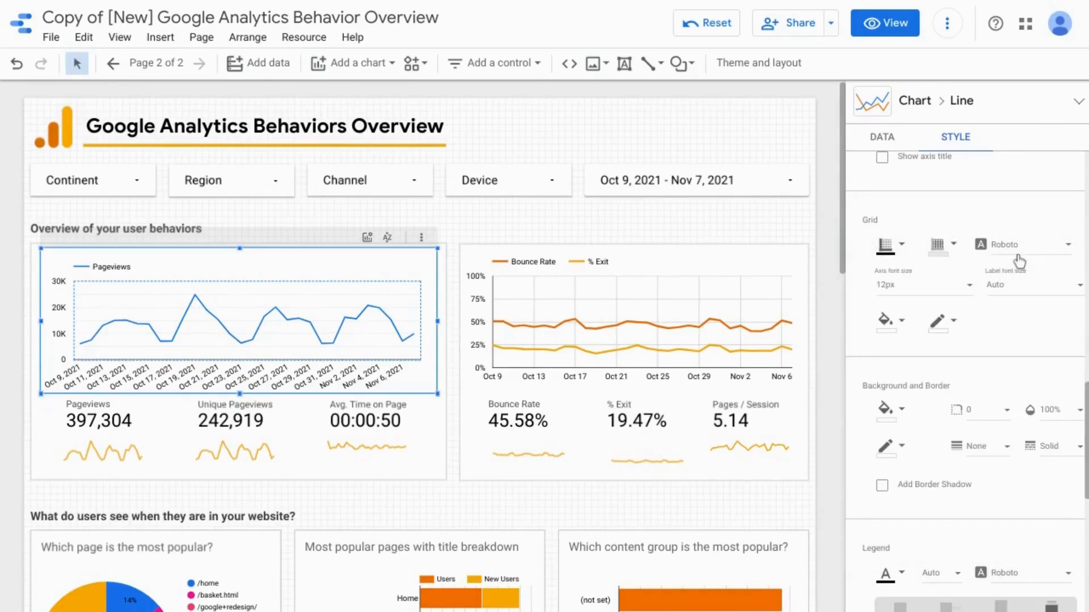
- Try hiding the chart's legend and using another legend position, and restore it above the plot with left alignment
{"action": "scroll", "coordinate": [981, 299], "scroll_direction": "down", "scroll_amount": 1}
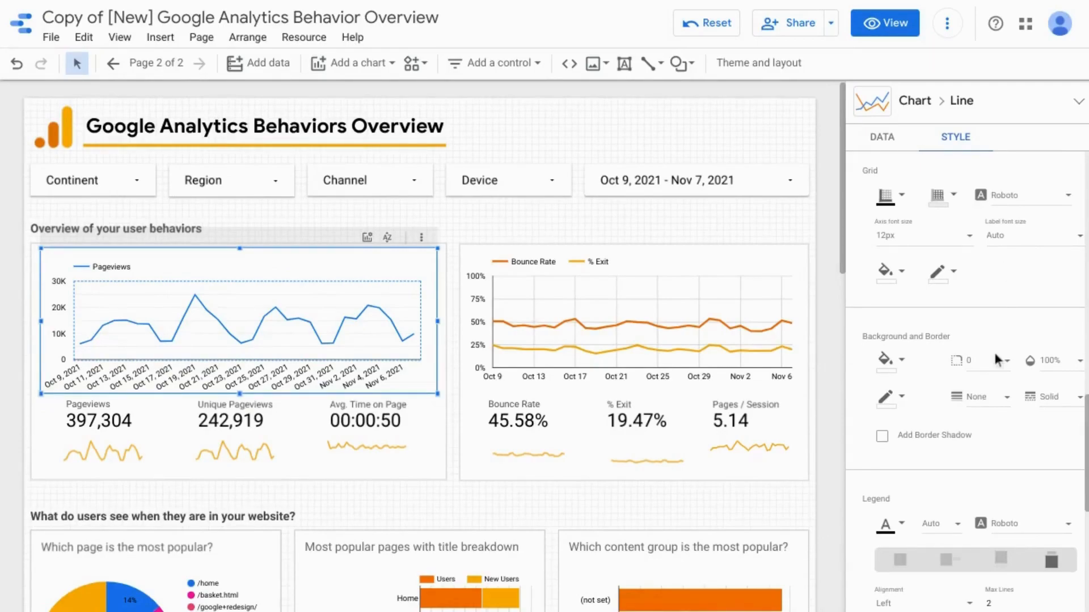
{"action": "scroll", "coordinate": [996, 355], "scroll_direction": "down", "scroll_amount": 2}
{"action": "scroll", "coordinate": [995, 355], "scroll_direction": "down", "scroll_amount": 1}
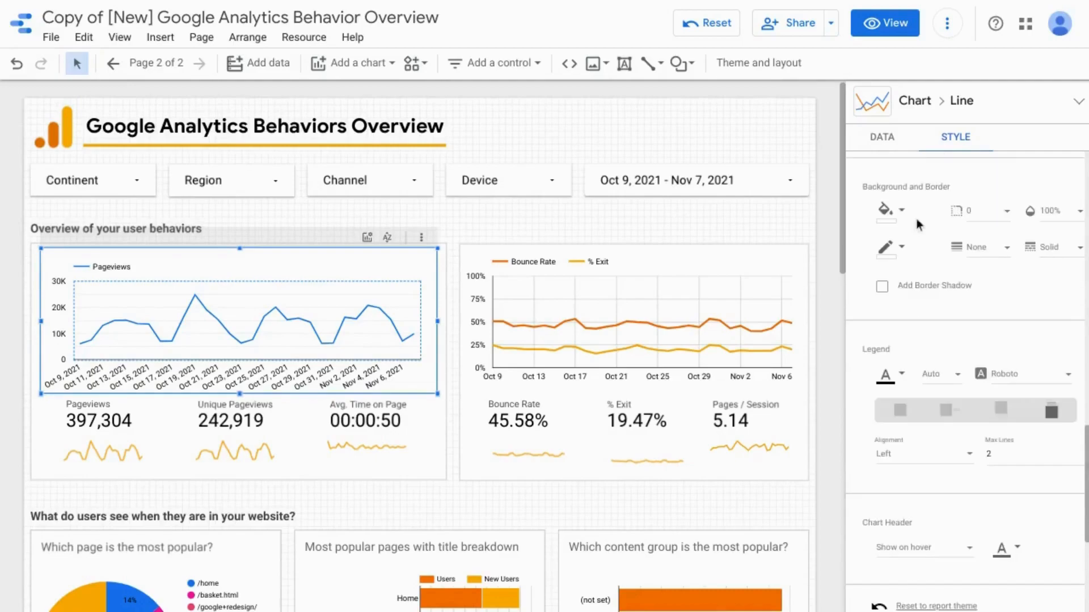
{"action": "scroll", "coordinate": [988, 273], "scroll_direction": "down", "scroll_amount": 3}
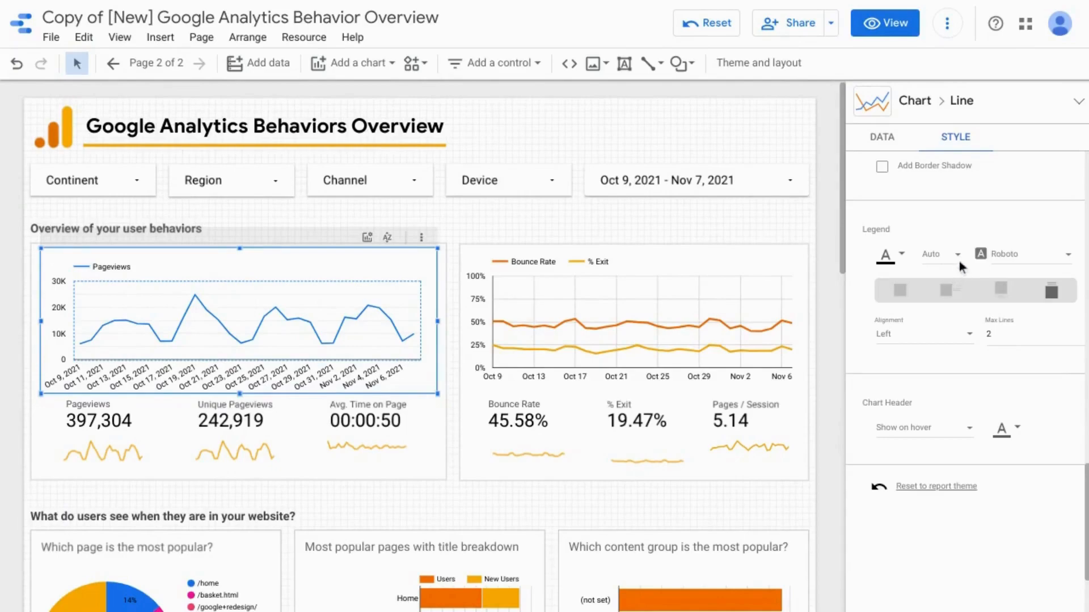
{"action": "left_click", "coordinate": [905, 298]}
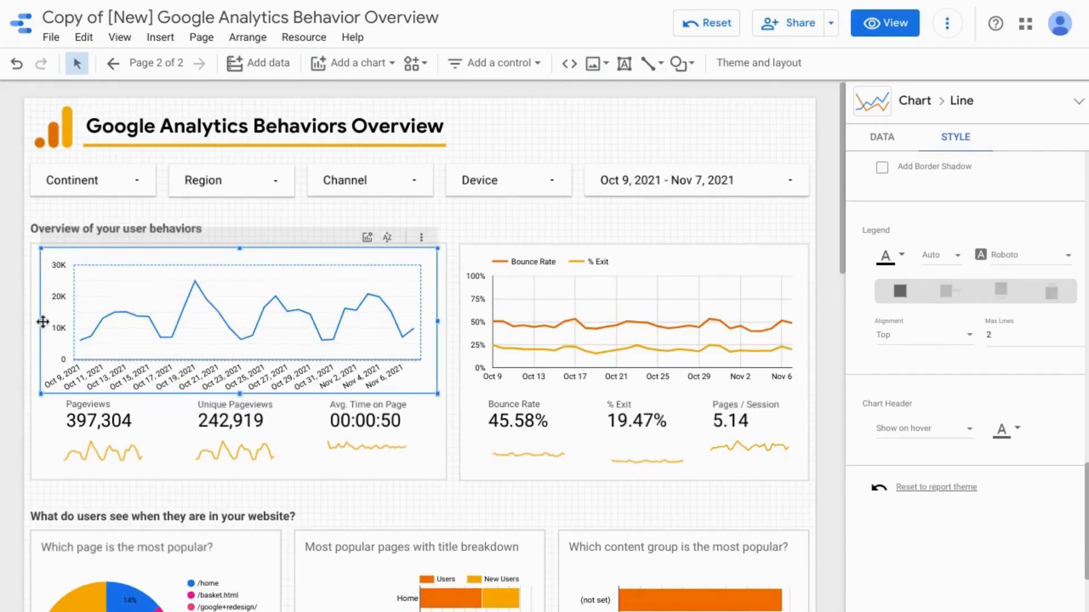
{"action": "left_click", "coordinate": [947, 292]}
{"action": "left_click", "coordinate": [1051, 292]}
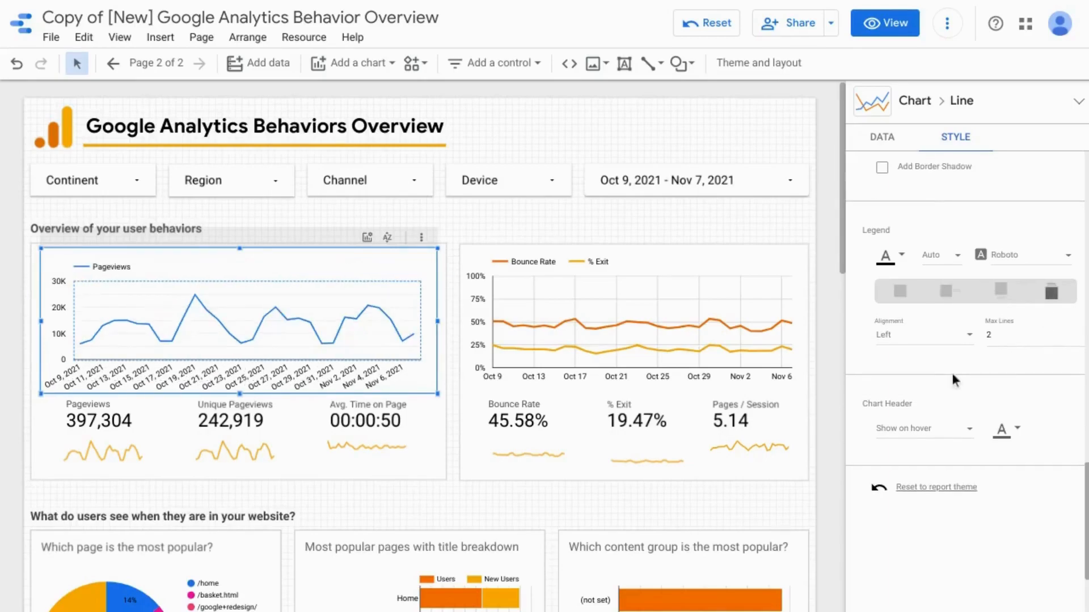
- Examine the optional metrics list and the sort list offered in the pageviews chart's header
{"action": "scroll", "coordinate": [953, 374], "scroll_direction": "down", "scroll_amount": 1}
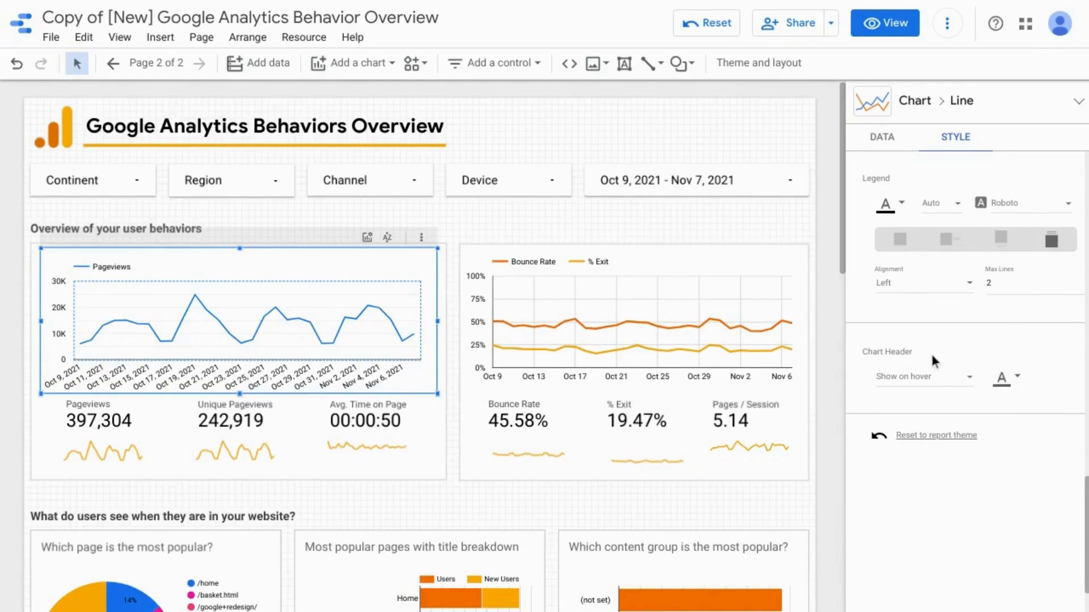
{"action": "left_click", "coordinate": [368, 238]}
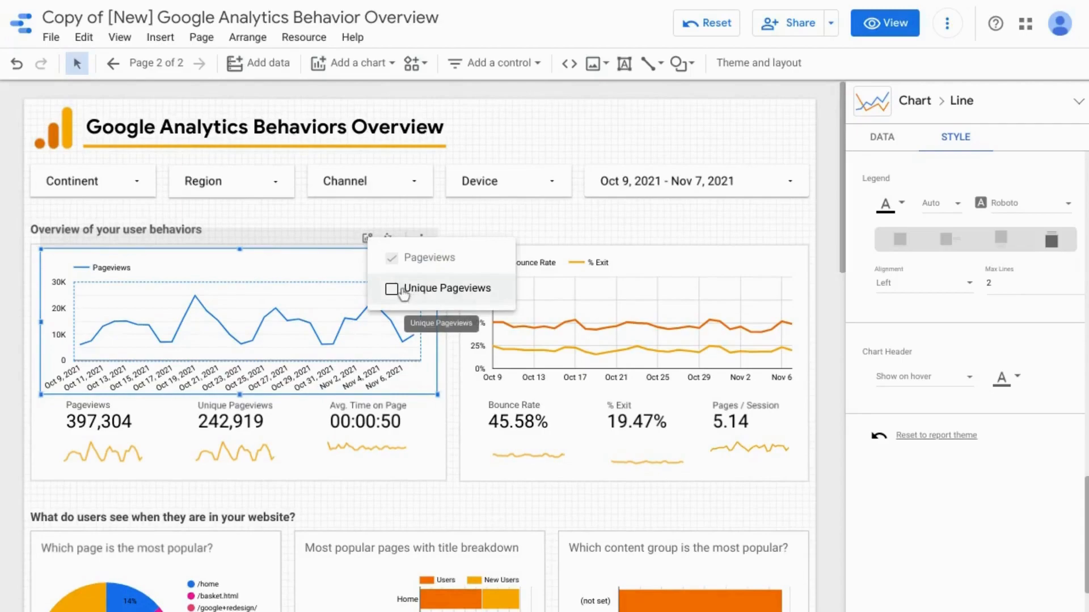
{"action": "left_click", "coordinate": [383, 212]}
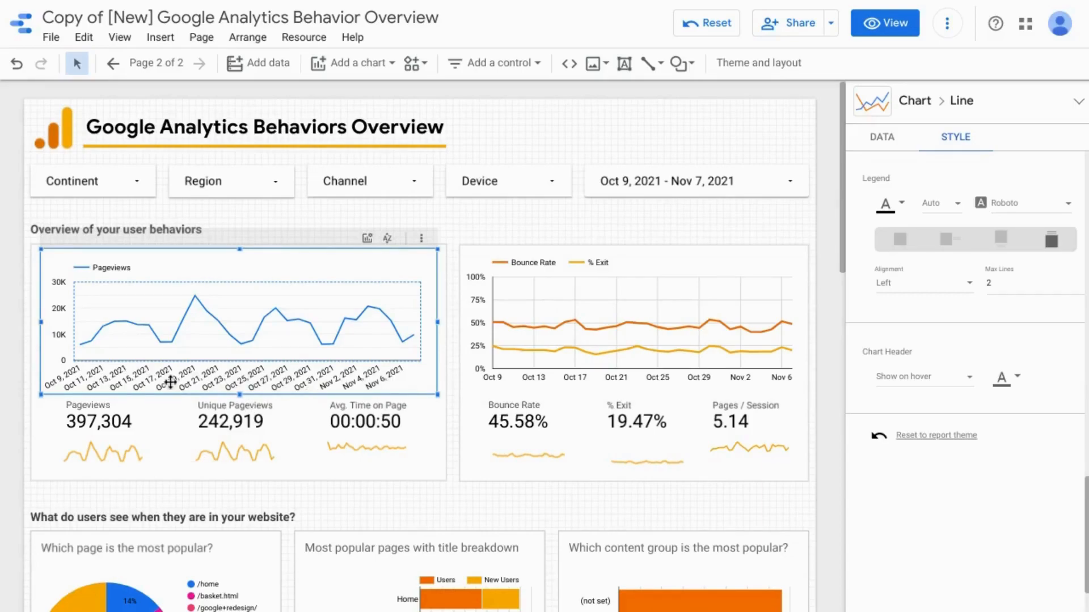
{"action": "left_click", "coordinate": [387, 238]}
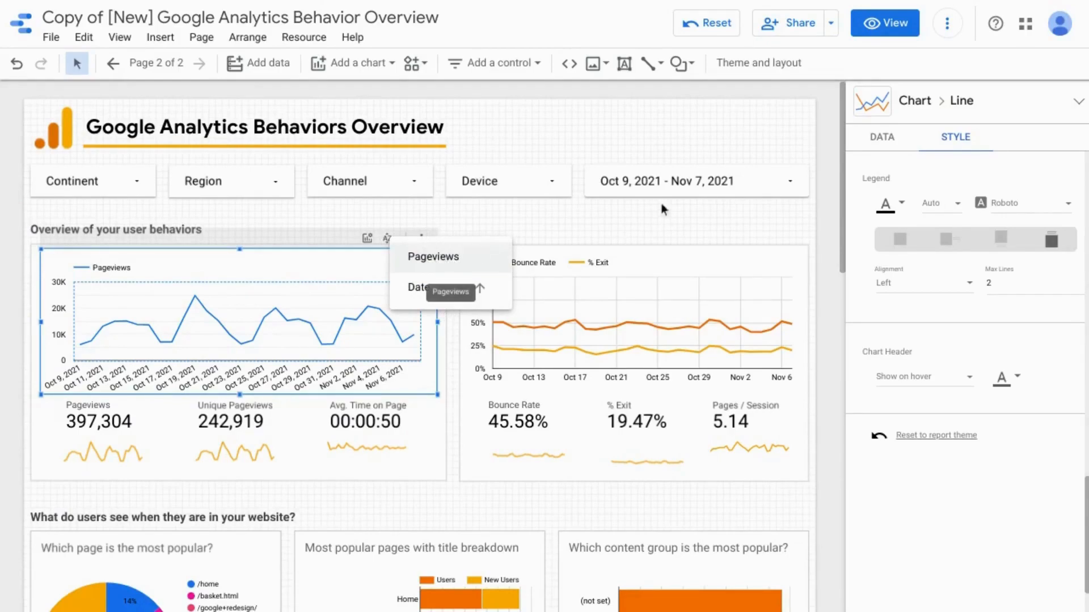
{"action": "left_click", "coordinate": [709, 217]}
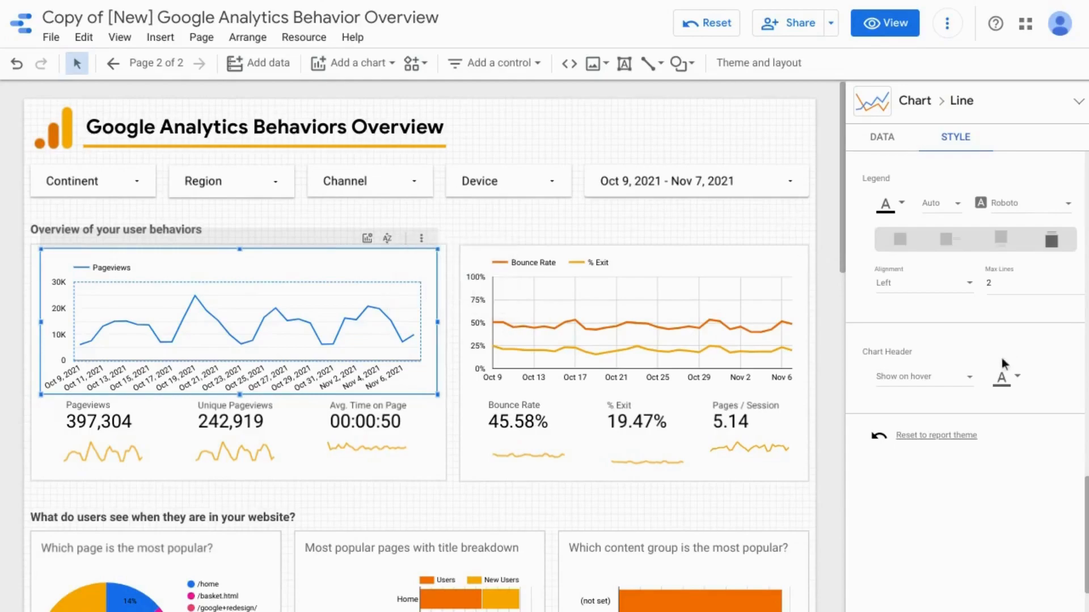
- Change the pageviews line chart into a time series chart and show its data settings
{"action": "scroll", "coordinate": [1002, 359], "scroll_direction": "up", "scroll_amount": 10}
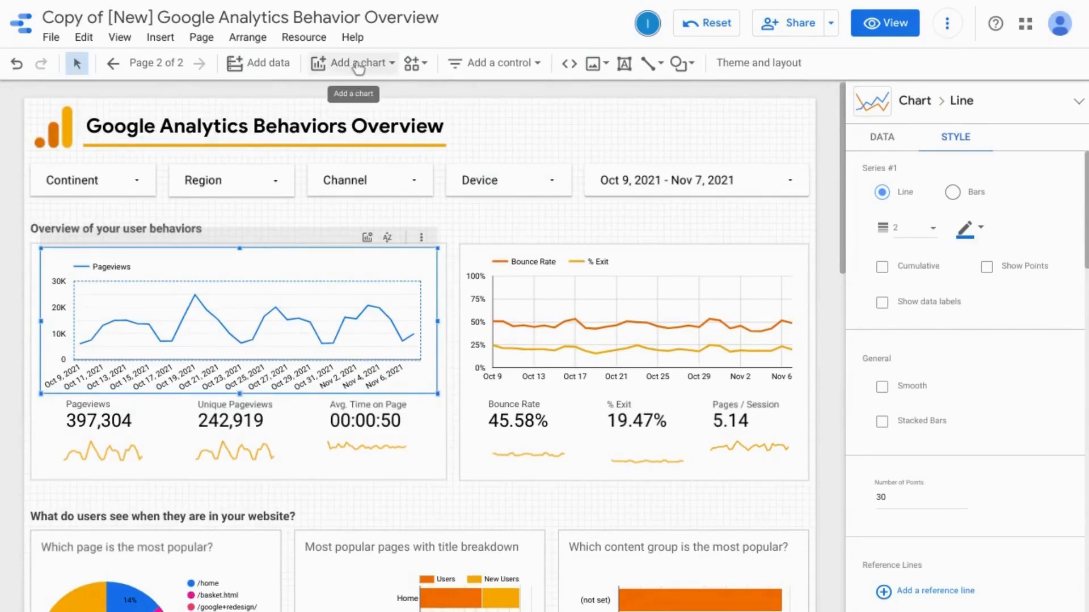
{"action": "left_click", "coordinate": [388, 70]}
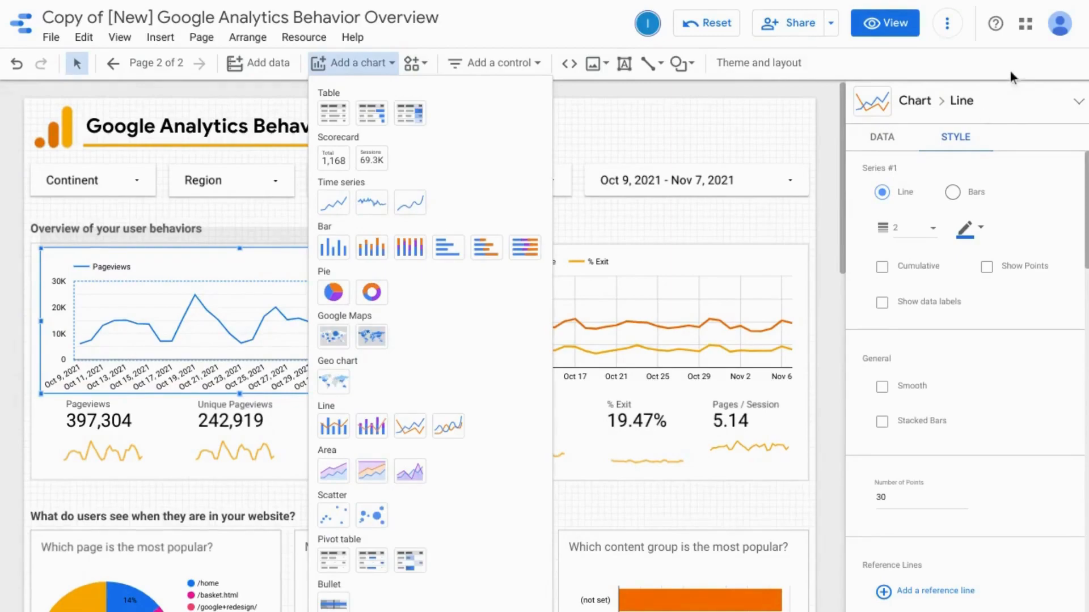
{"action": "left_click", "coordinate": [1066, 101]}
{"action": "left_click", "coordinate": [1077, 100]}
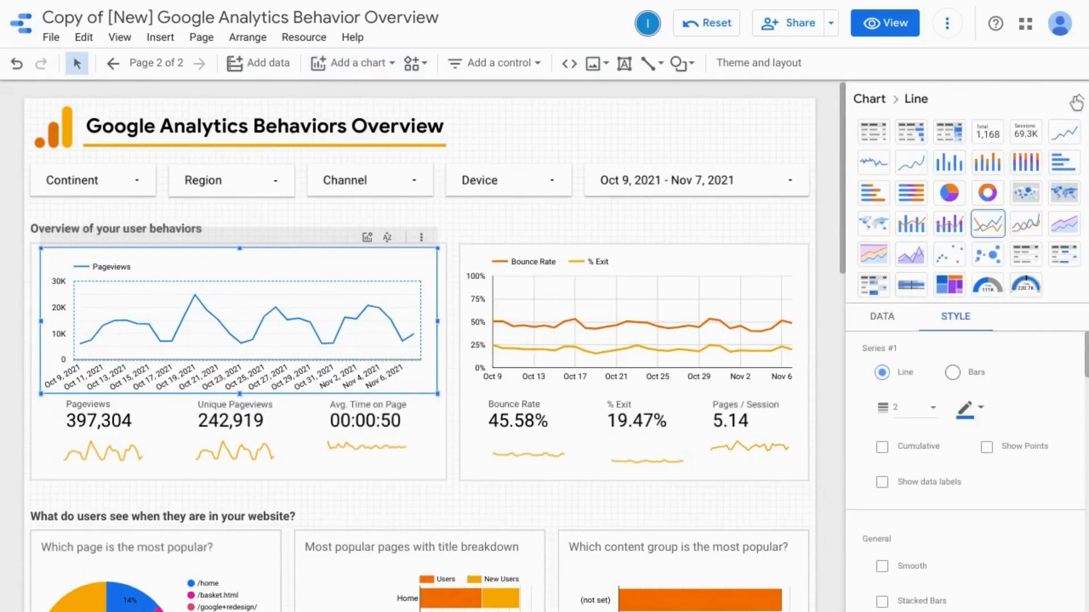
{"action": "left_click", "coordinate": [1059, 141]}
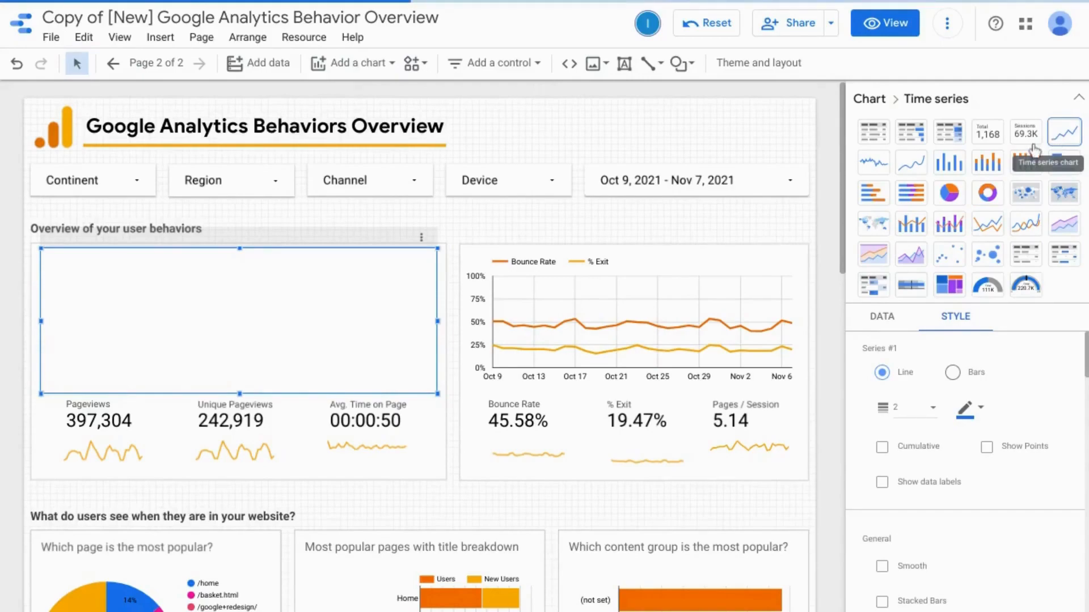
{"action": "left_click", "coordinate": [889, 319]}
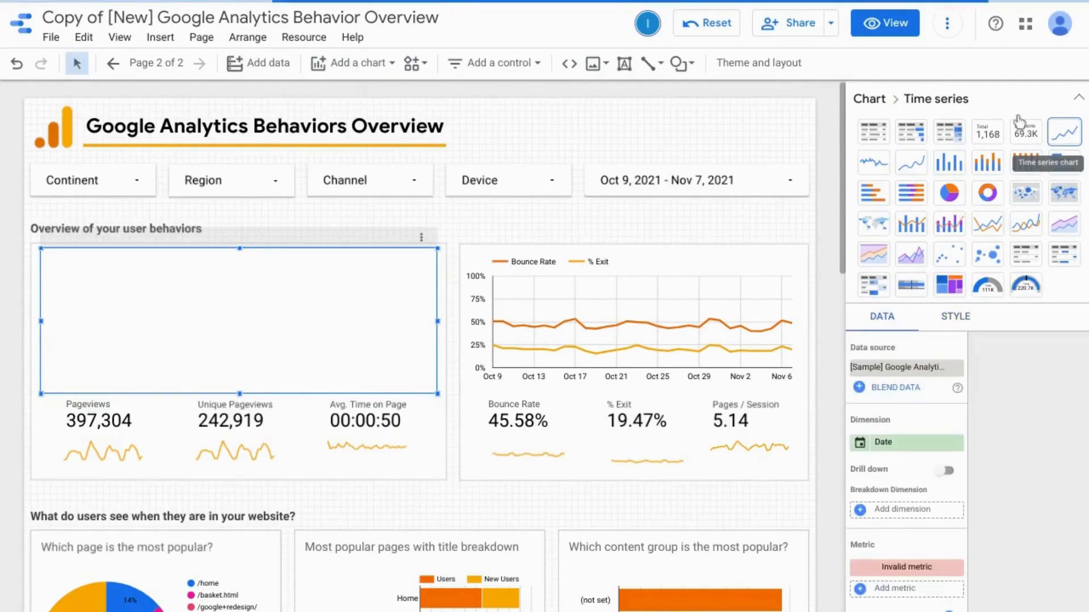
- Try adding Unique Pageviews as an optional metric of the pageviews time series chart
{"action": "left_click", "coordinate": [1078, 100]}
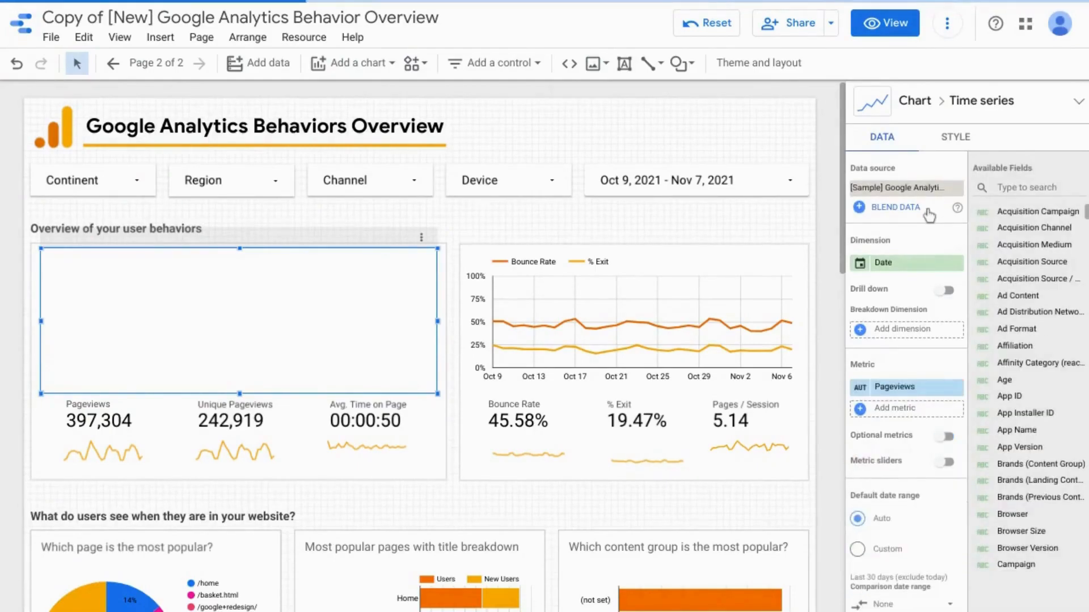
{"action": "scroll", "coordinate": [930, 204], "scroll_direction": "down", "scroll_amount": 1}
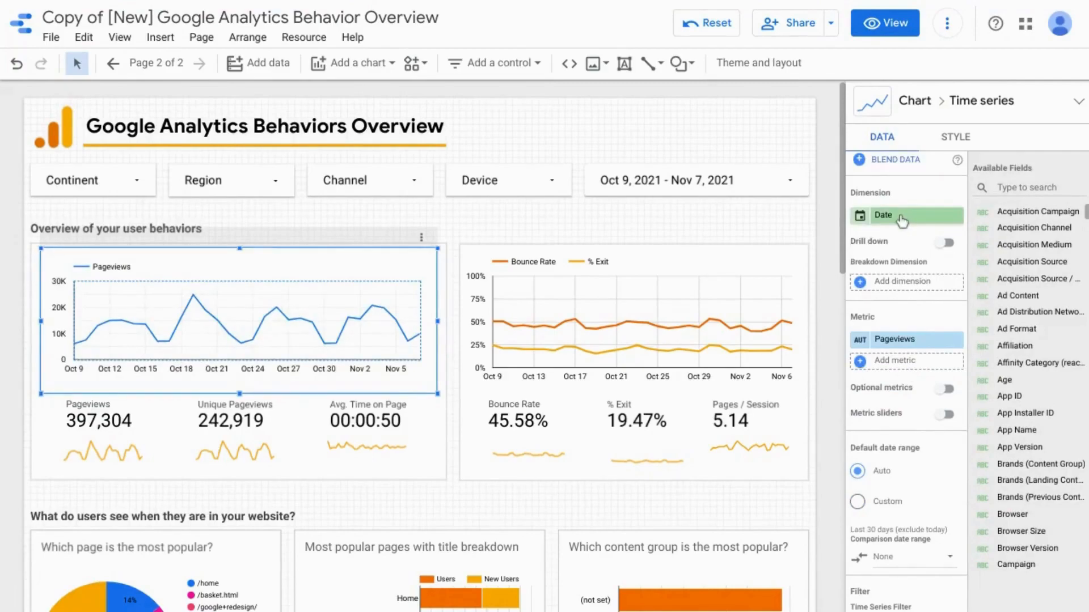
{"action": "scroll", "coordinate": [909, 339], "scroll_direction": "down", "scroll_amount": 3}
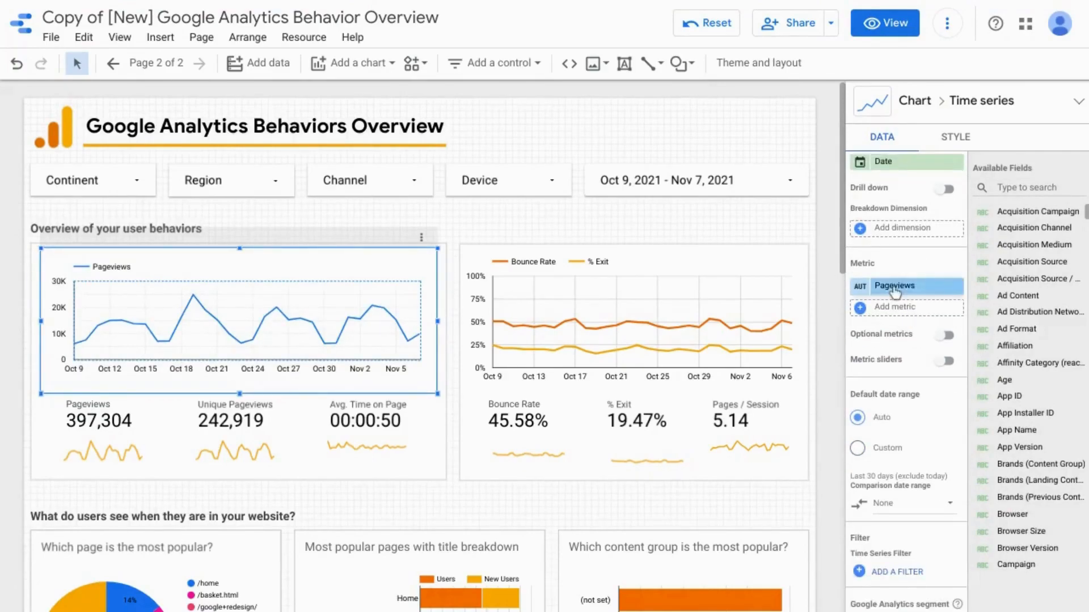
{"action": "left_click", "coordinate": [945, 244]}
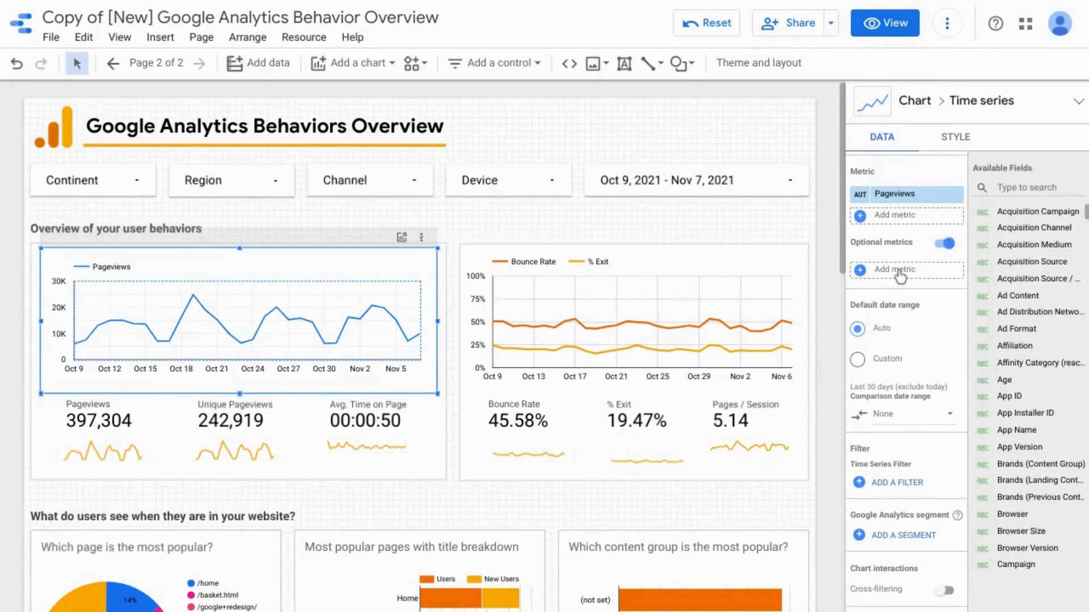
{"action": "left_click", "coordinate": [899, 272]}
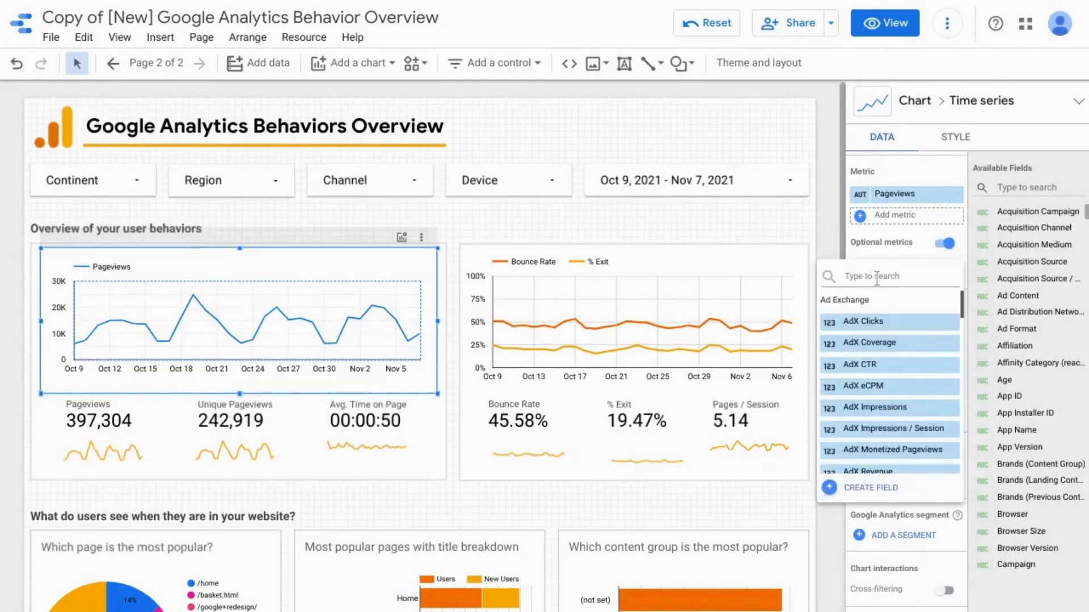
{"action": "type", "text": "ur"}
{"action": "key", "text": "BackSpace"}
{"action": "type", "text": "nique pageviews"}
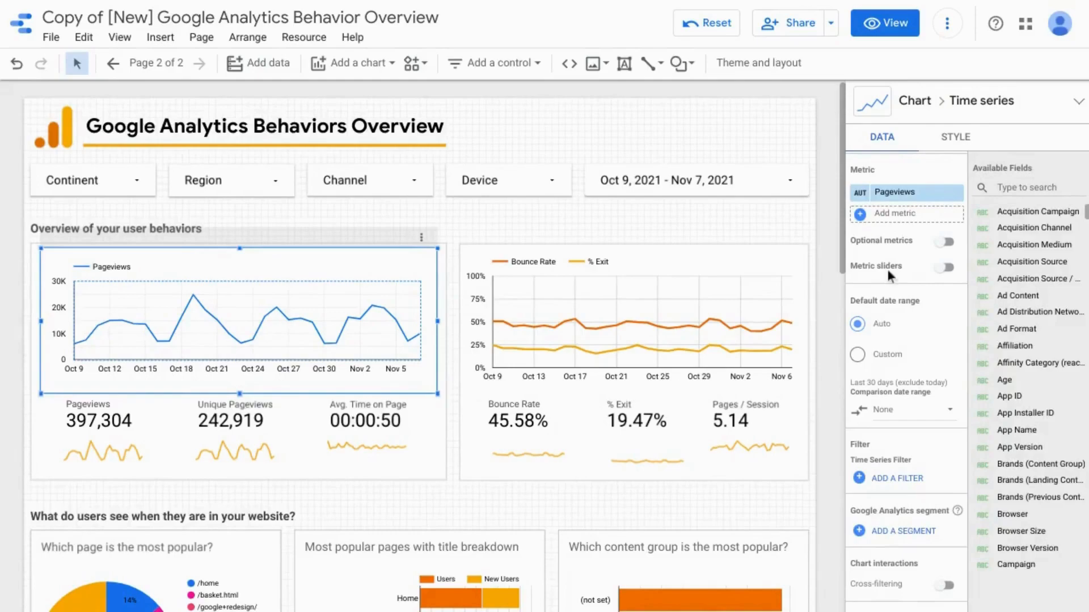
- Enable the chart's metric sliders and try a minimum of 8,700 pageviews in the report view, restoring the full range
{"action": "left_click", "coordinate": [944, 272]}
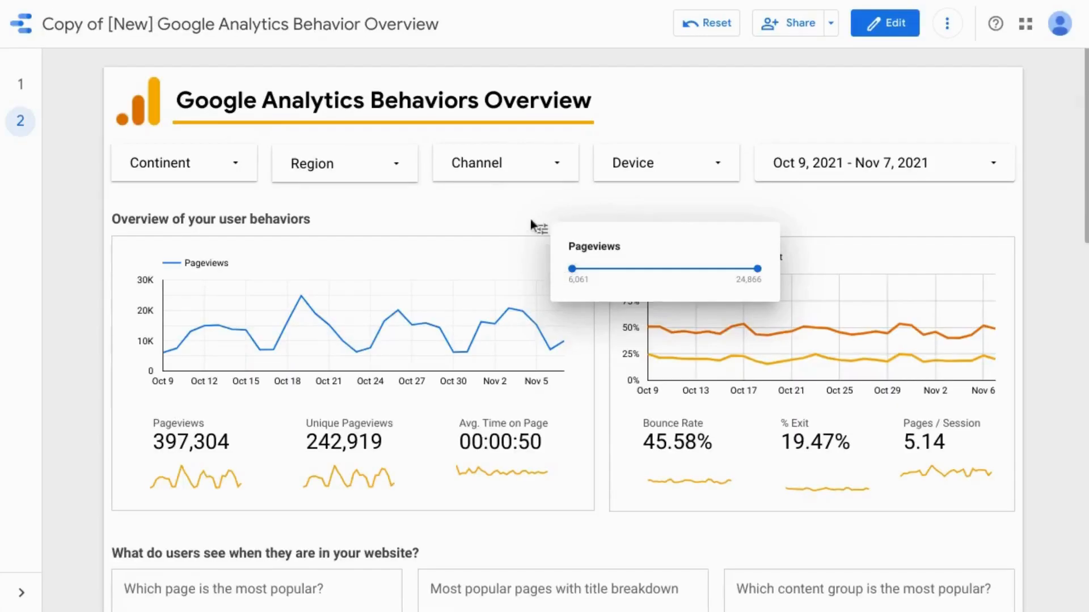
{"action": "left_click", "coordinate": [531, 220]}
{"action": "left_click", "coordinate": [543, 230]}
{"action": "left_click_drag", "start_coordinate": [570, 269], "coordinate": [603, 273]}
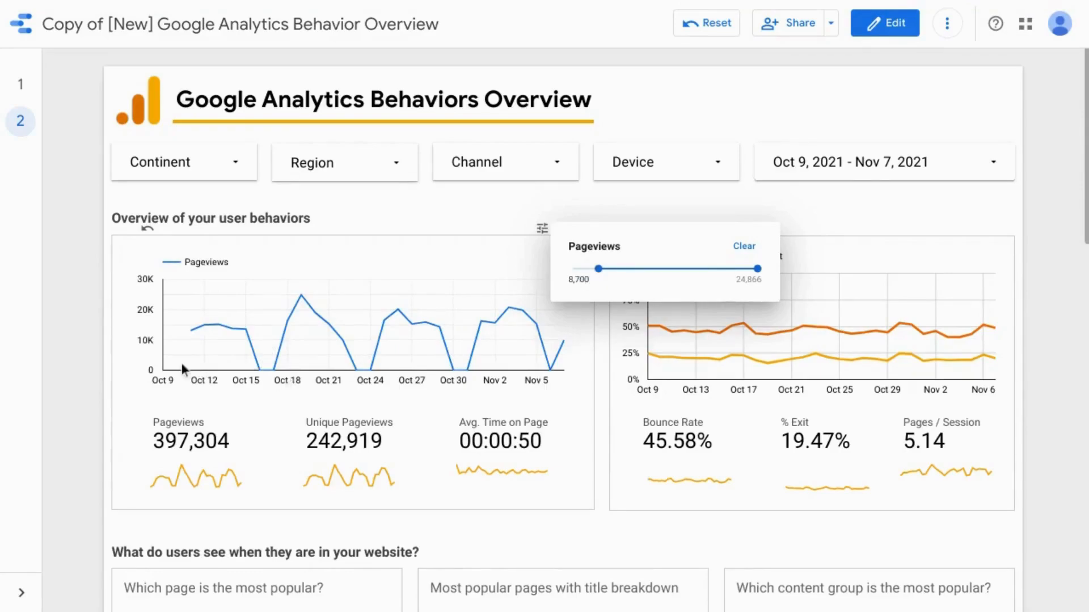
{"action": "left_click_drag", "start_coordinate": [598, 269], "coordinate": [560, 267]}
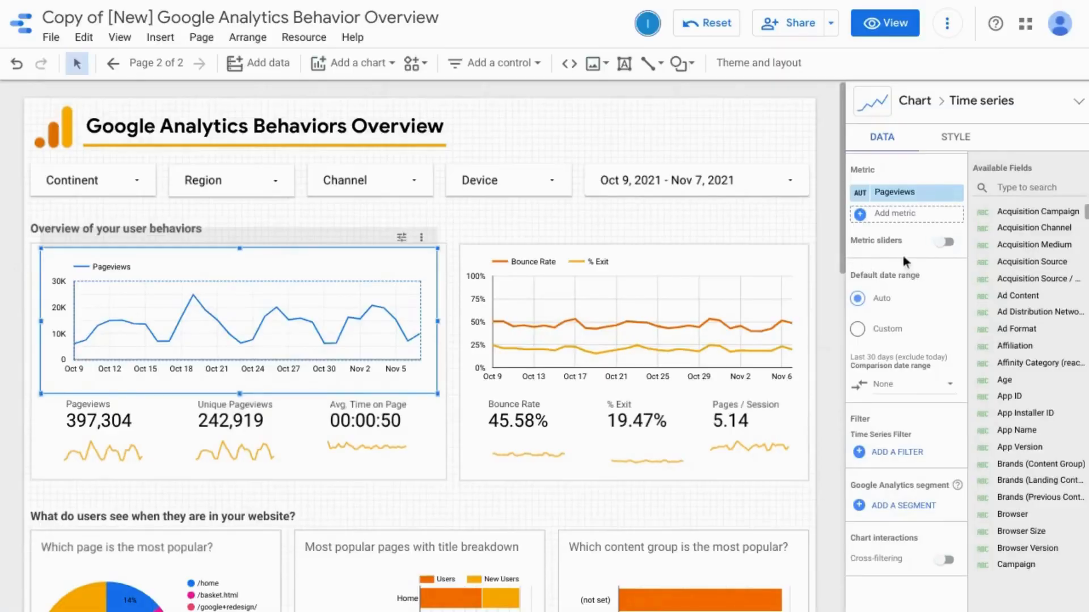
- Turn on optional metrics for the pageviews time series and add Unique Pageviews as an optional metric
{"action": "left_click", "coordinate": [943, 242]}
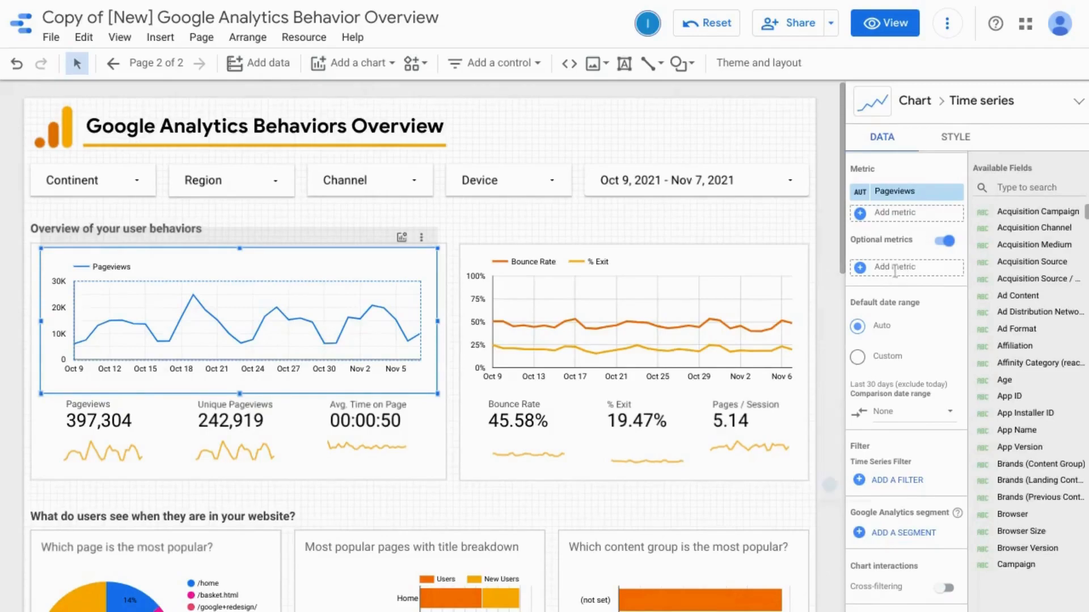
{"action": "left_click", "coordinate": [891, 268]}
{"action": "type", "text": "unq"}
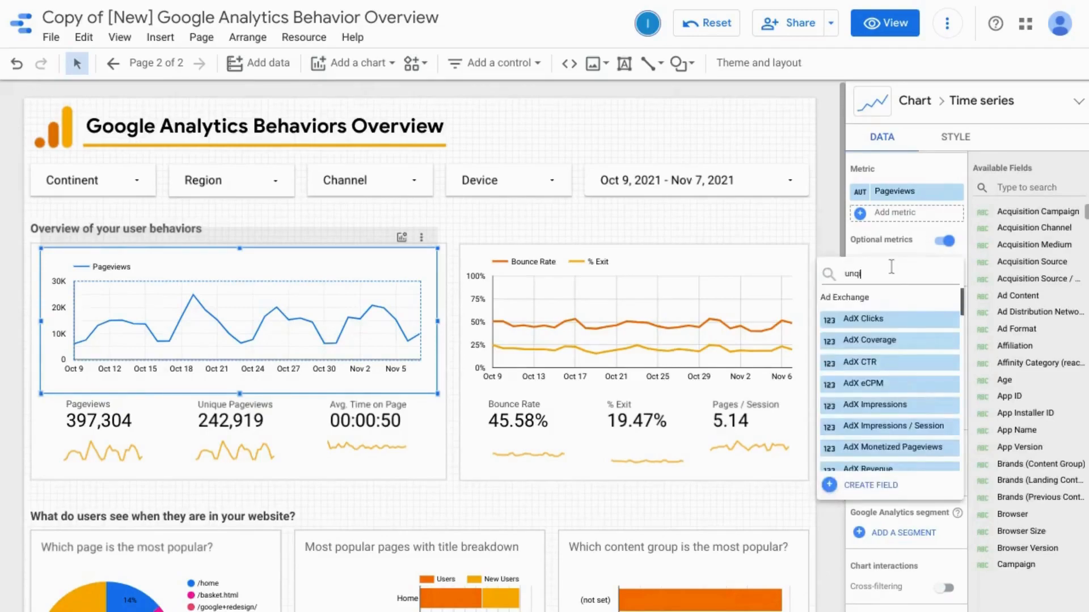
{"action": "key", "text": "BackSpace"}
{"action": "type", "text": "ique"}
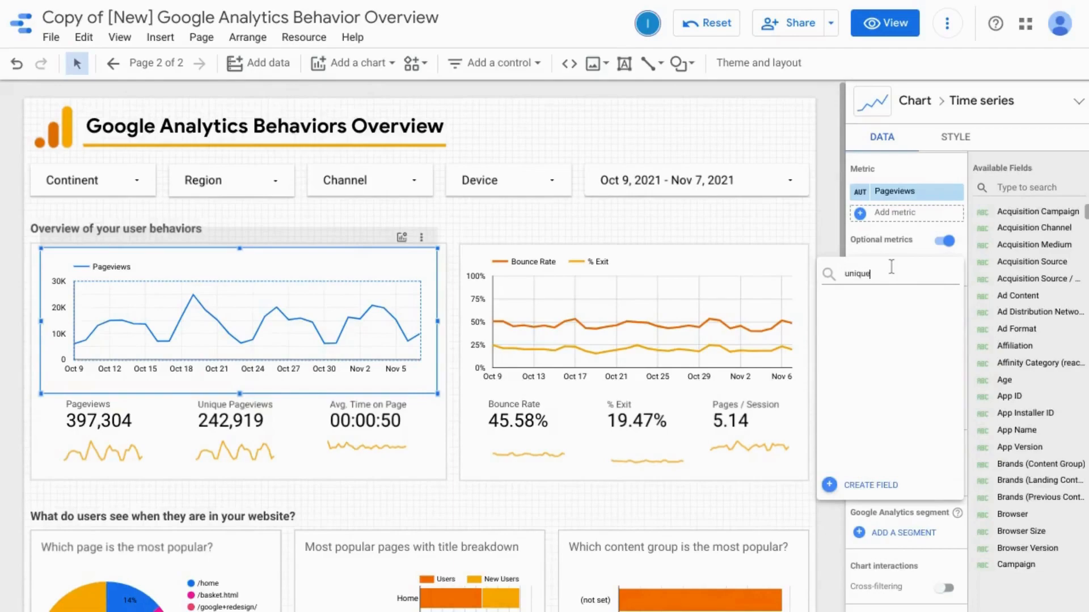
{"action": "type", "text": " pageviews"}
{"action": "left_click", "coordinate": [876, 320]}
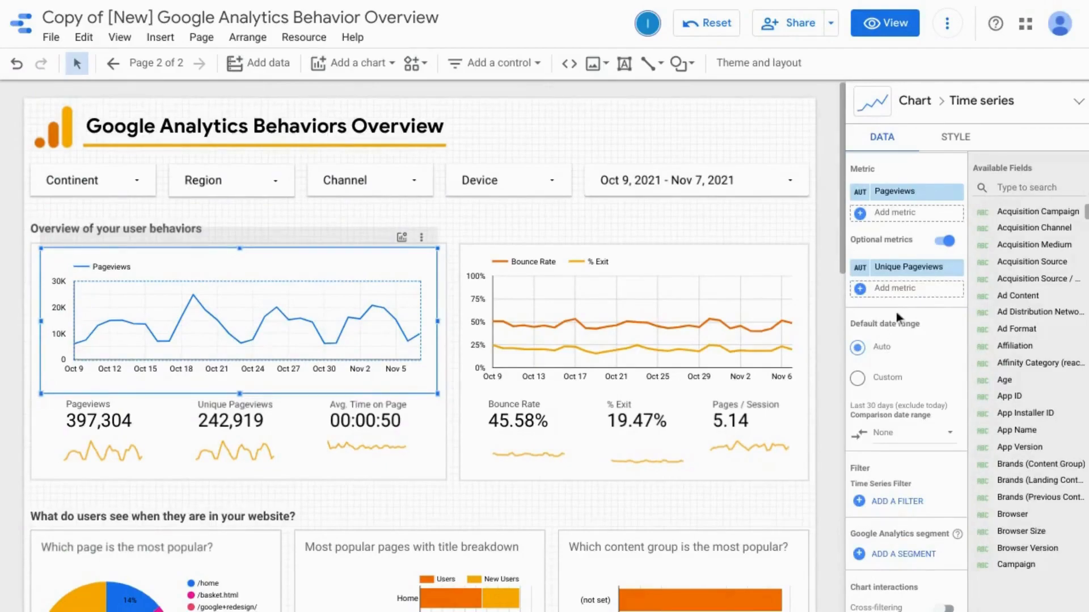
- Check the advanced comparison date option and set the chart's comparison date range to the previous year
{"action": "scroll", "coordinate": [907, 326], "scroll_direction": "down", "scroll_amount": 1}
{"action": "scroll", "coordinate": [910, 328], "scroll_direction": "down", "scroll_amount": 2}
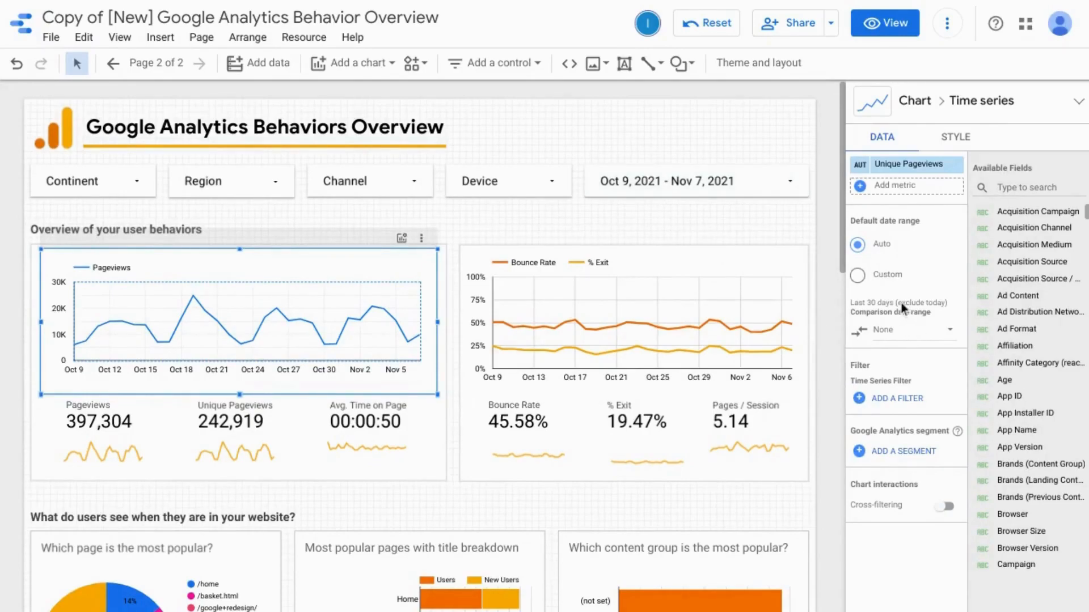
{"action": "left_click", "coordinate": [927, 338]}
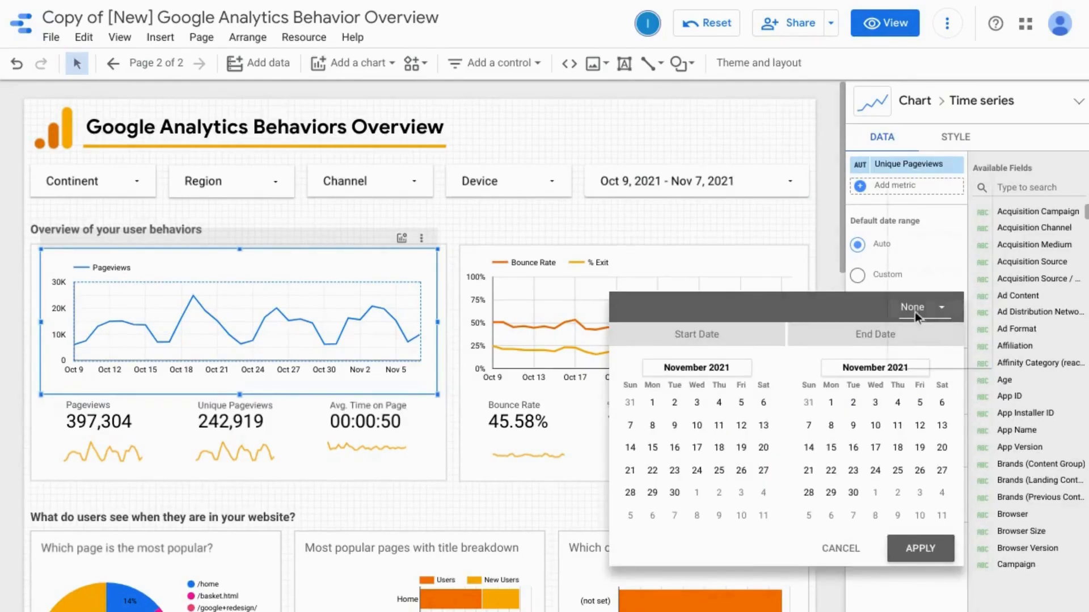
{"action": "left_click", "coordinate": [914, 312]}
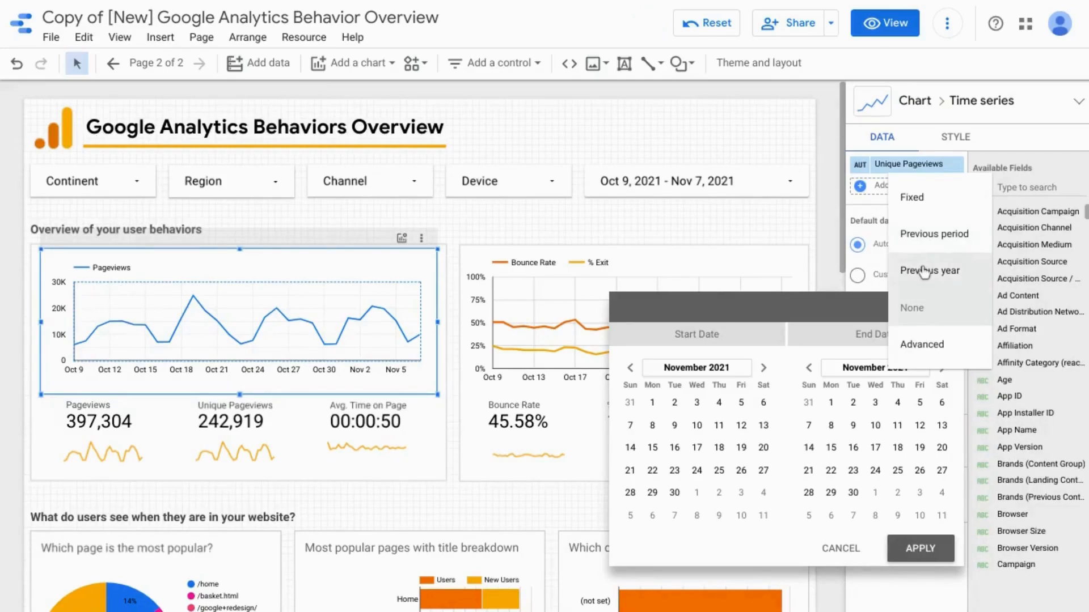
{"action": "left_click", "coordinate": [924, 344]}
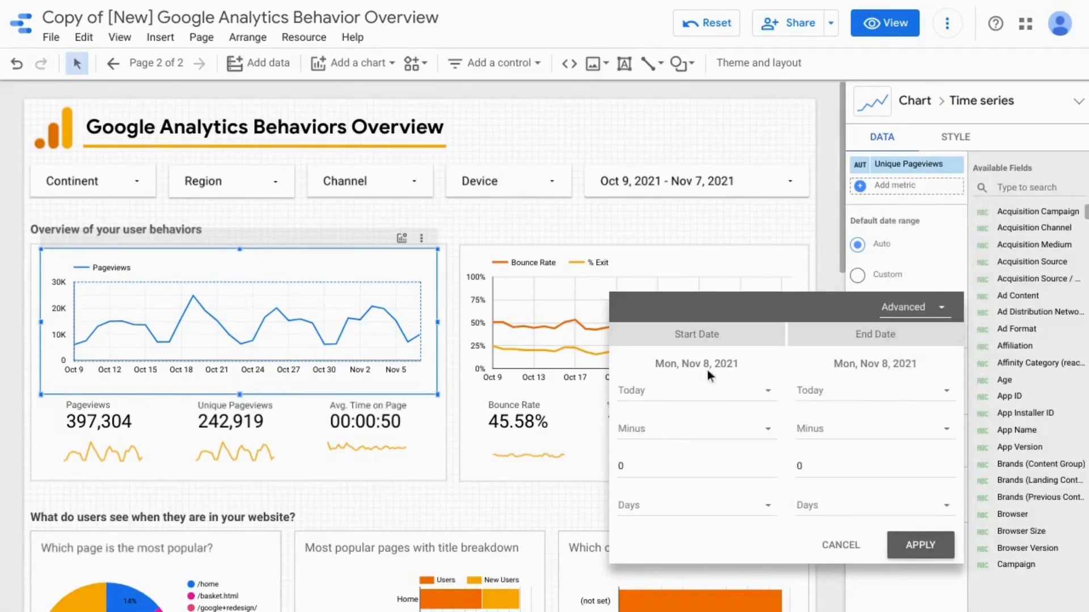
{"action": "left_click", "coordinate": [933, 309]}
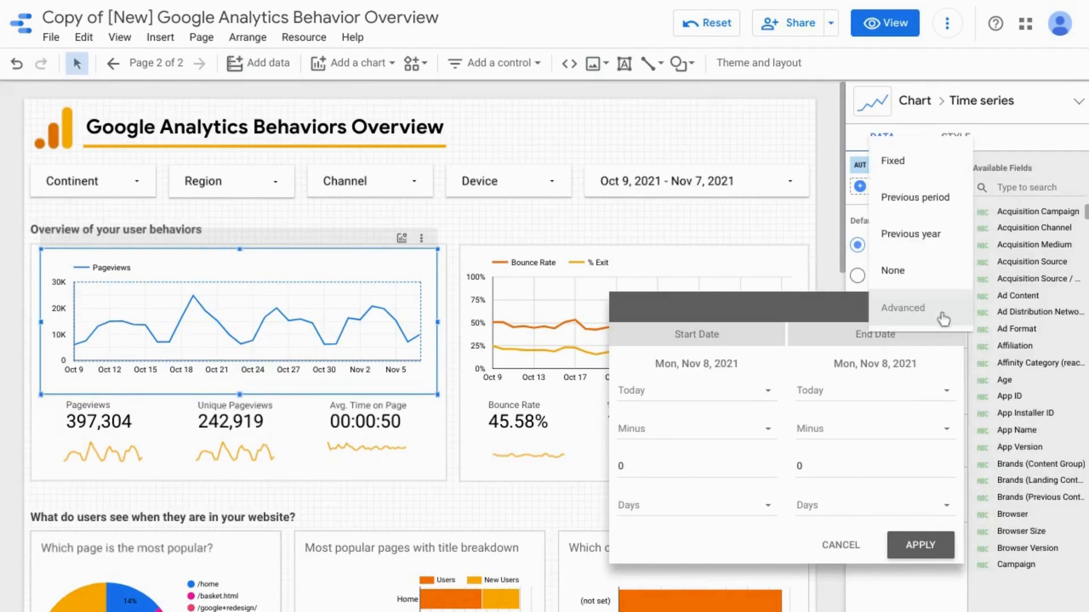
{"action": "left_click", "coordinate": [922, 241]}
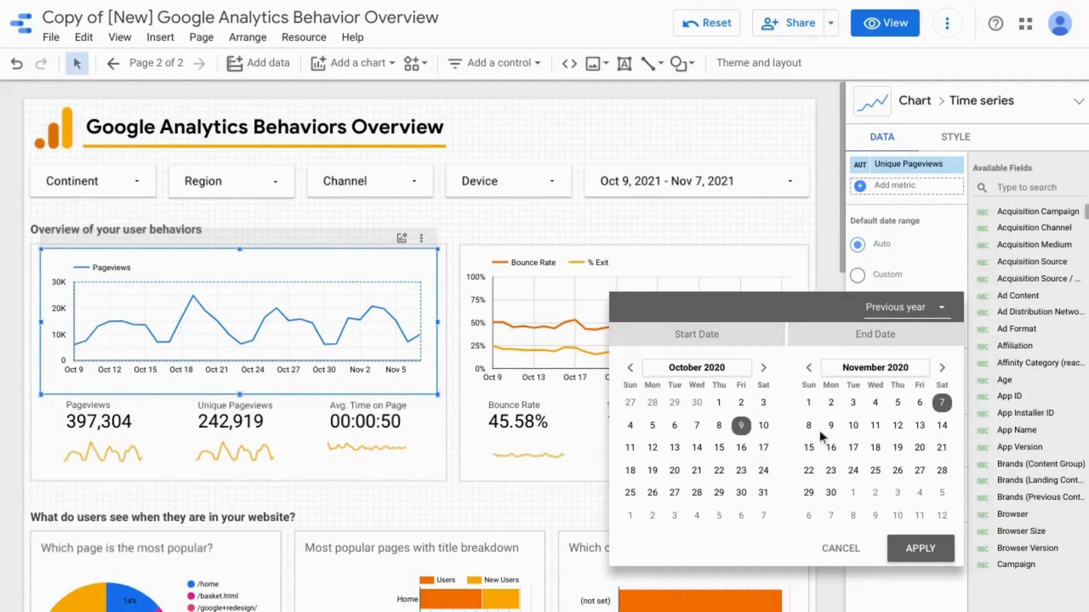
{"action": "left_click", "coordinate": [919, 550]}
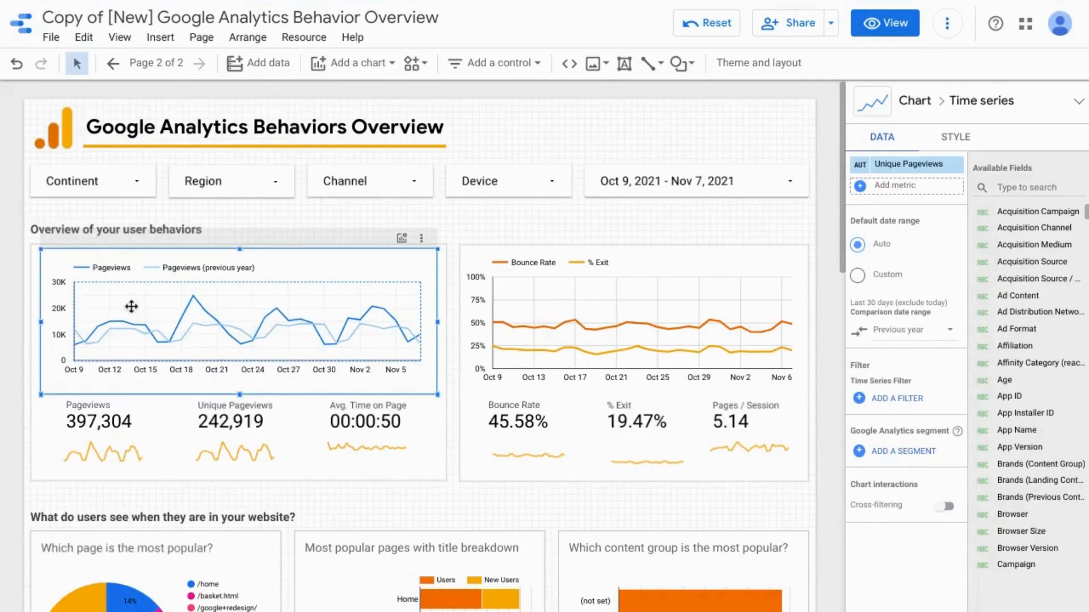
- Review the chart's remaining data settings and the trendline types offered in its series style settings
{"action": "scroll", "coordinate": [107, 315], "scroll_direction": "down", "scroll_amount": 1}
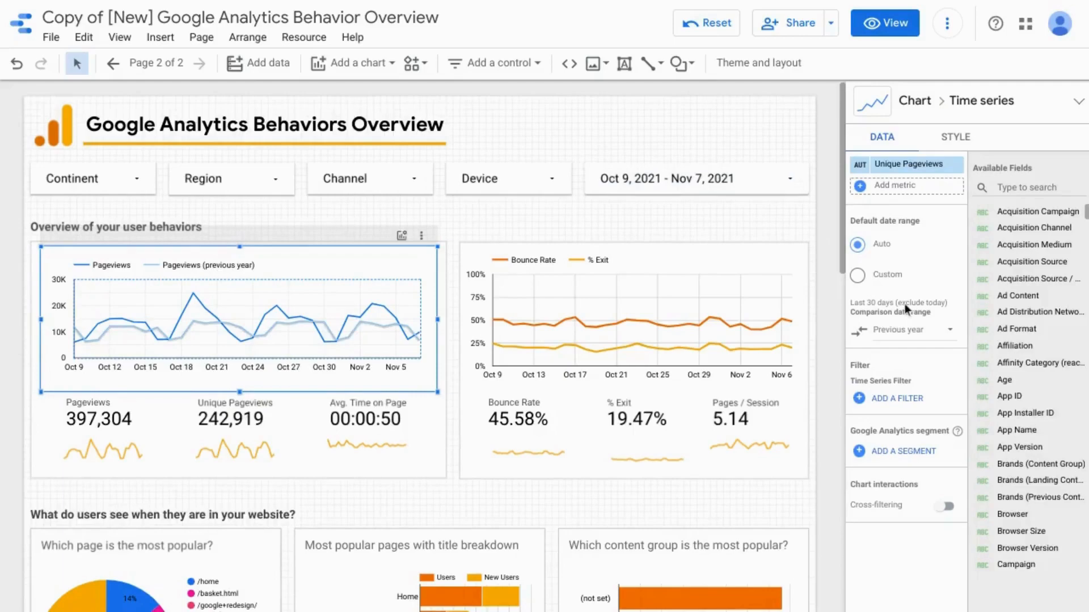
{"action": "scroll", "coordinate": [913, 380], "scroll_direction": "down", "scroll_amount": 1}
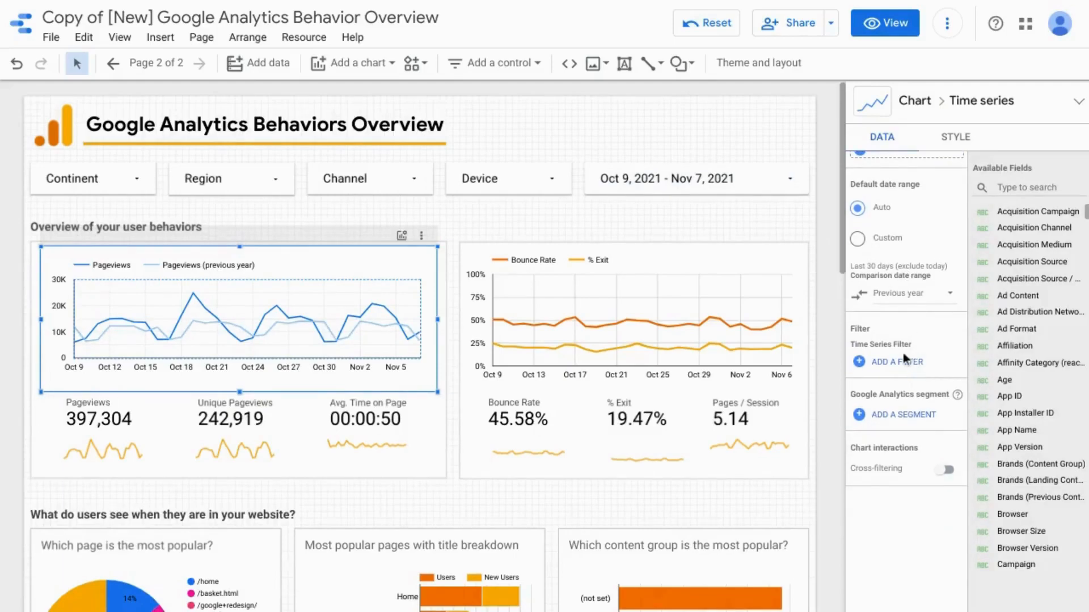
{"action": "scroll", "coordinate": [912, 310], "scroll_direction": "down", "scroll_amount": 1}
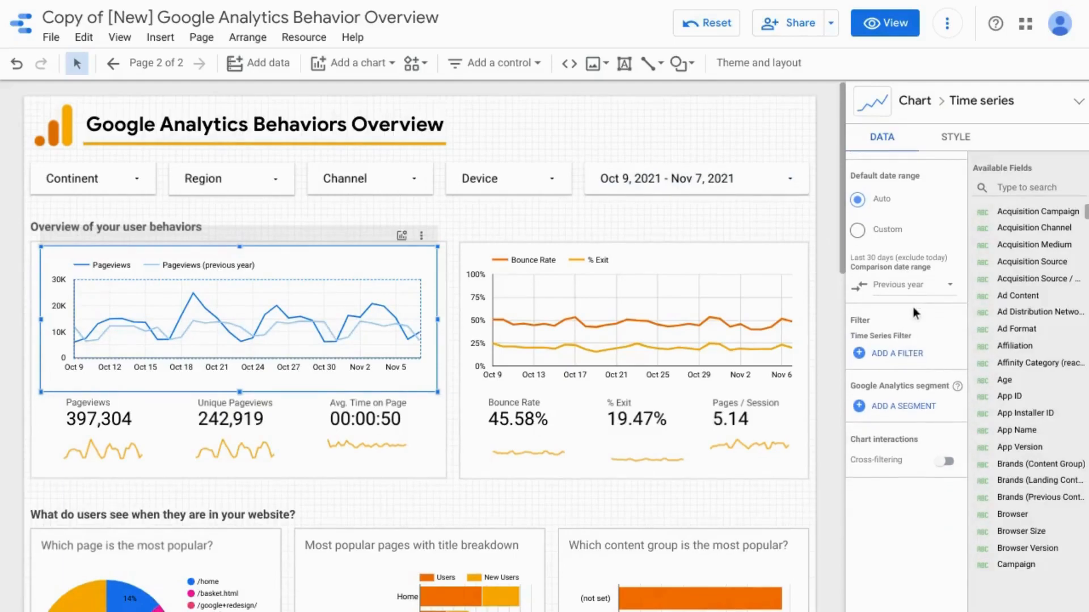
{"action": "left_click", "coordinate": [956, 142]}
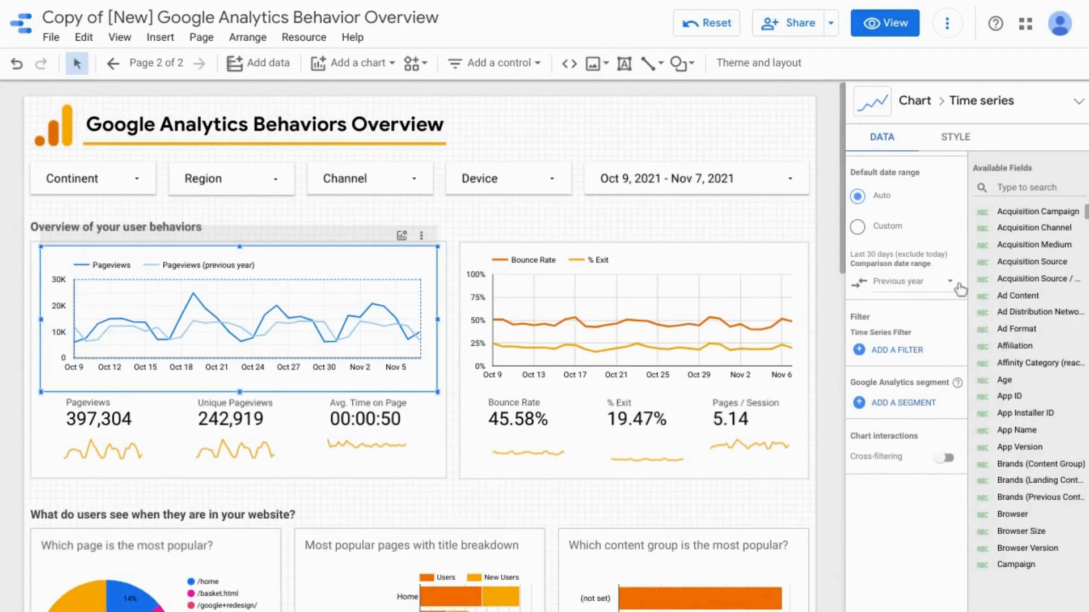
{"action": "scroll", "coordinate": [971, 257], "scroll_direction": "up", "scroll_amount": 5}
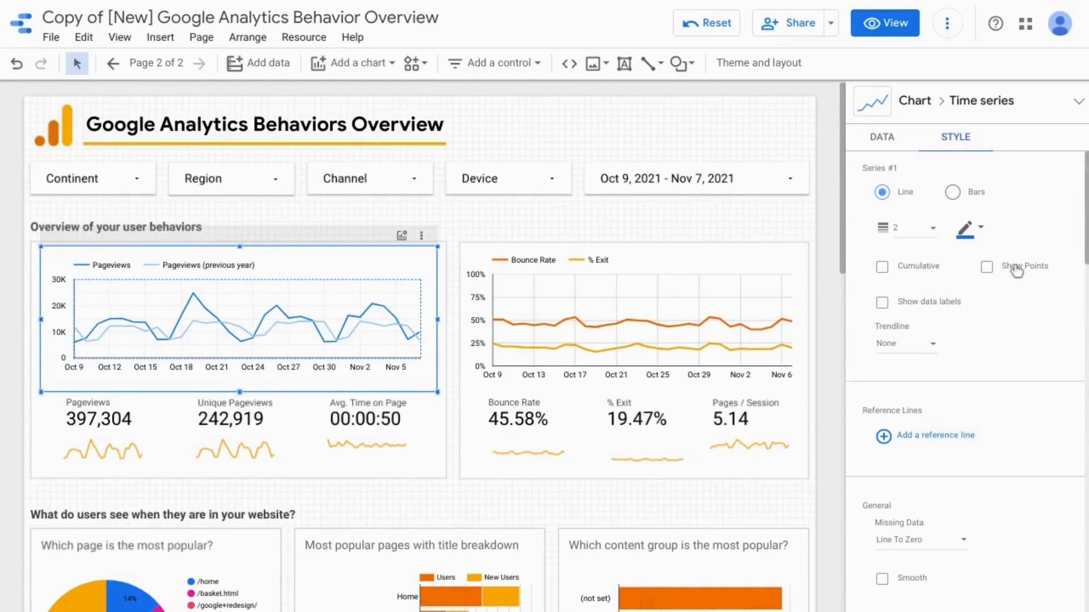
{"action": "left_click", "coordinate": [925, 348]}
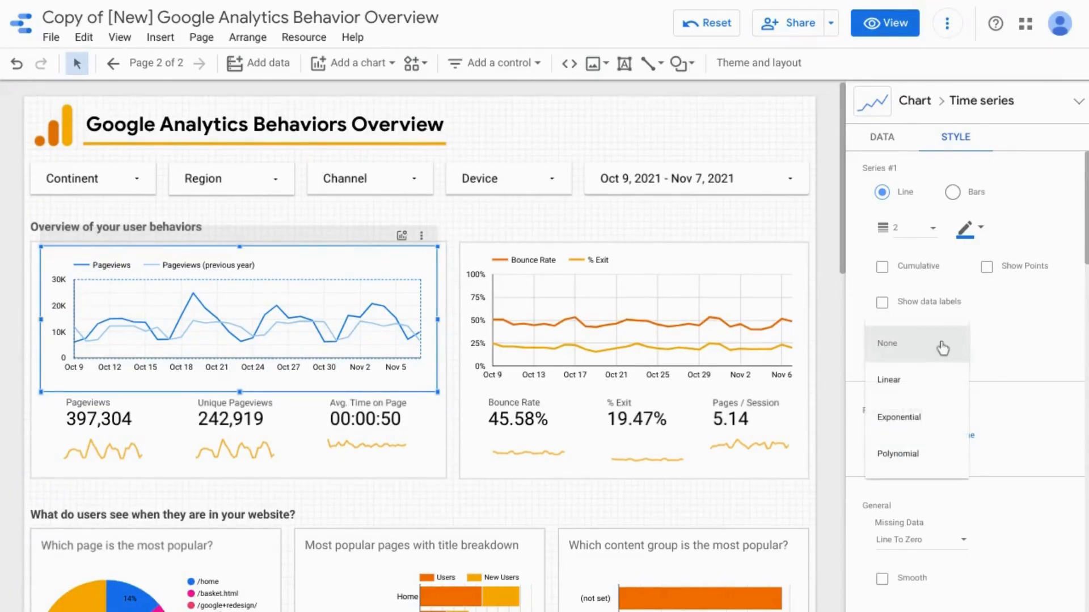
{"action": "left_click", "coordinate": [1016, 337]}
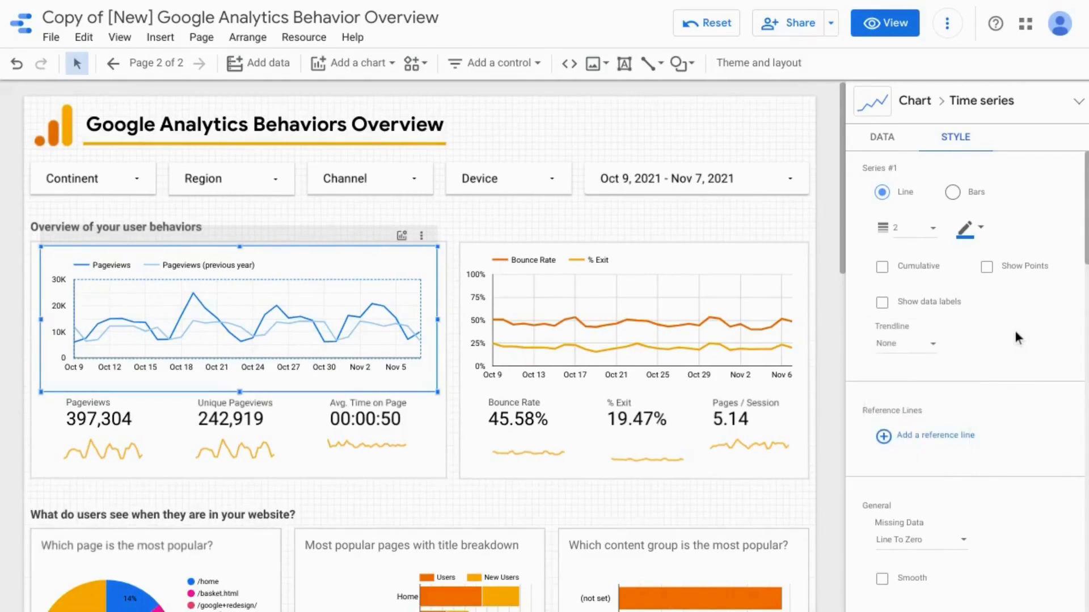
- Try a constant-value reference line on the pageviews chart, check the reference line types, and remove it
{"action": "scroll", "coordinate": [1015, 333], "scroll_direction": "down", "scroll_amount": 3}
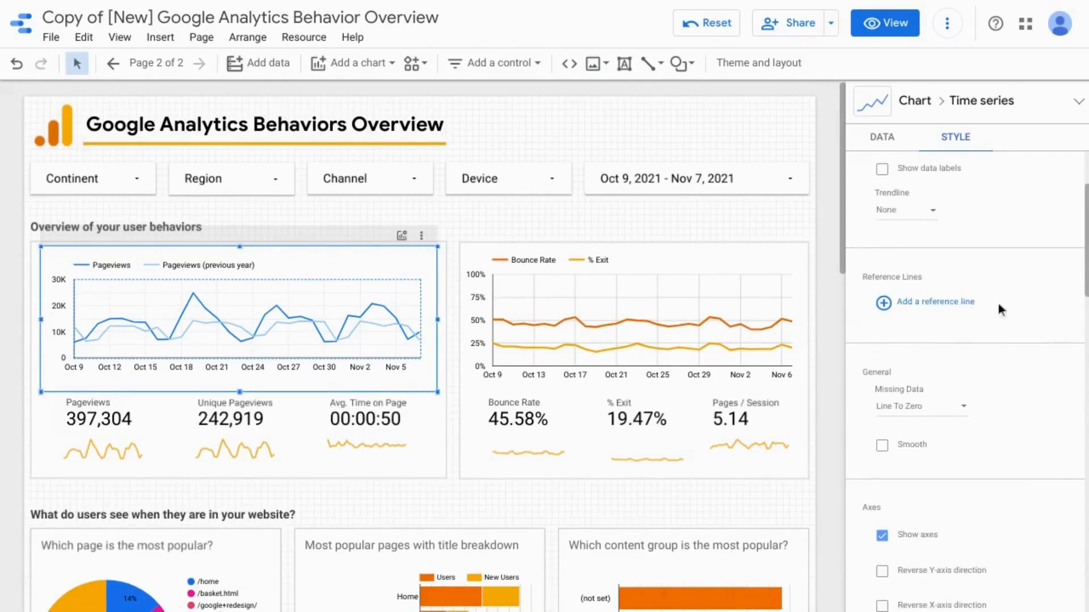
{"action": "left_click", "coordinate": [968, 302]}
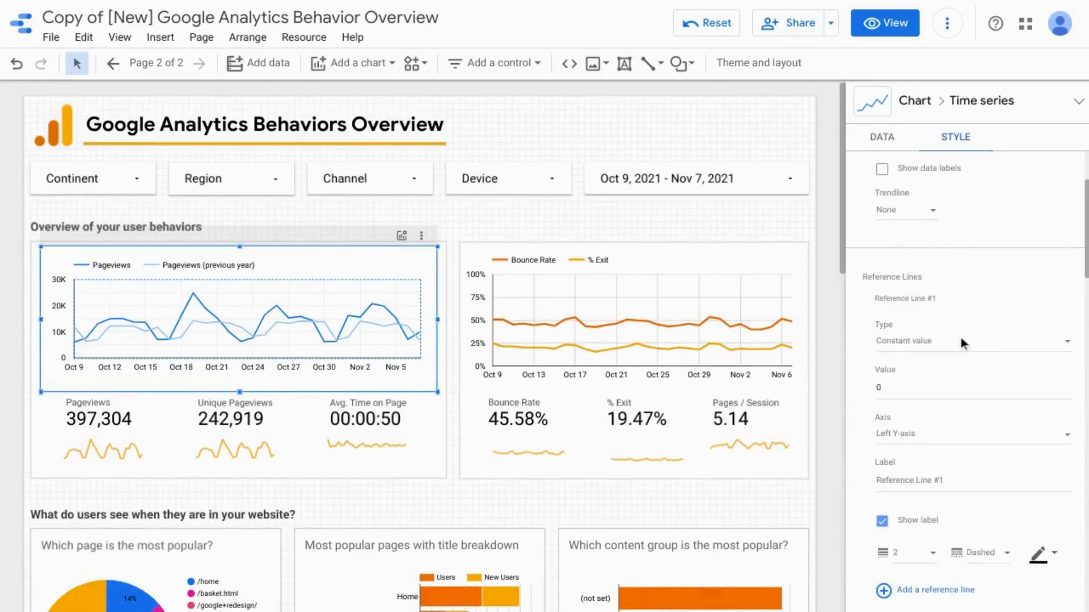
{"action": "left_click", "coordinate": [990, 346]}
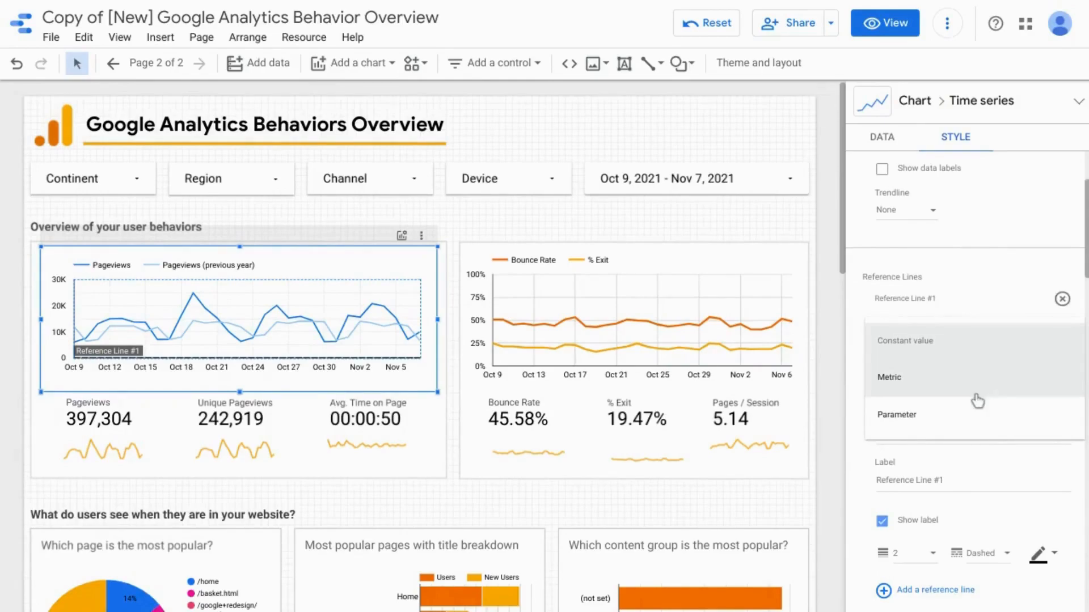
{"action": "left_click", "coordinate": [1038, 300]}
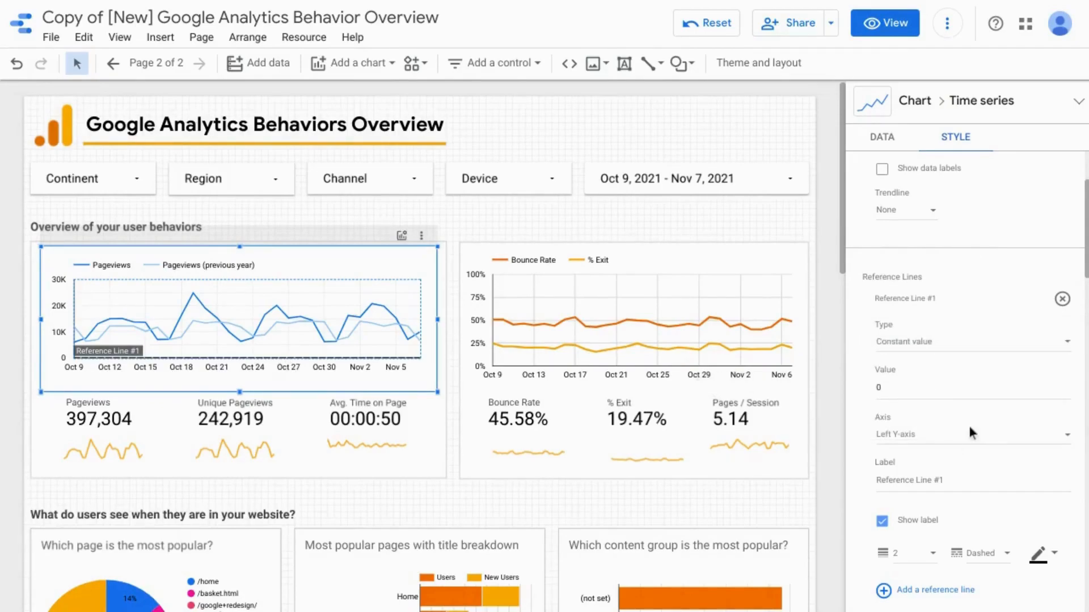
{"action": "left_click", "coordinate": [1062, 301]}
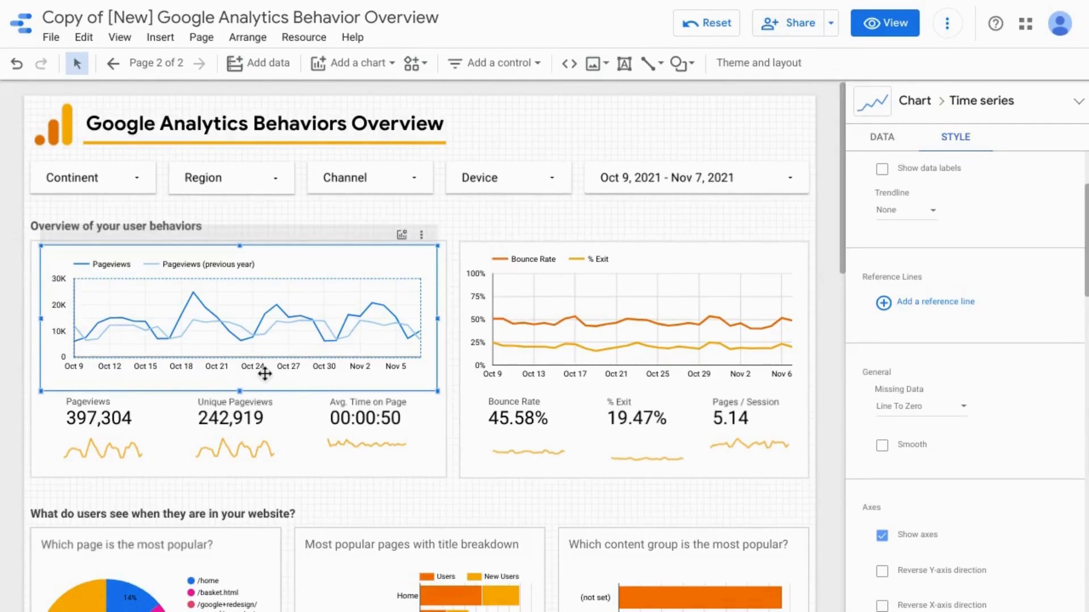
- Examine the chart's missing data options and its axes style settings
{"action": "scroll", "coordinate": [1015, 380], "scroll_direction": "down", "scroll_amount": 2}
{"action": "scroll", "coordinate": [1008, 367], "scroll_direction": "down", "scroll_amount": 1}
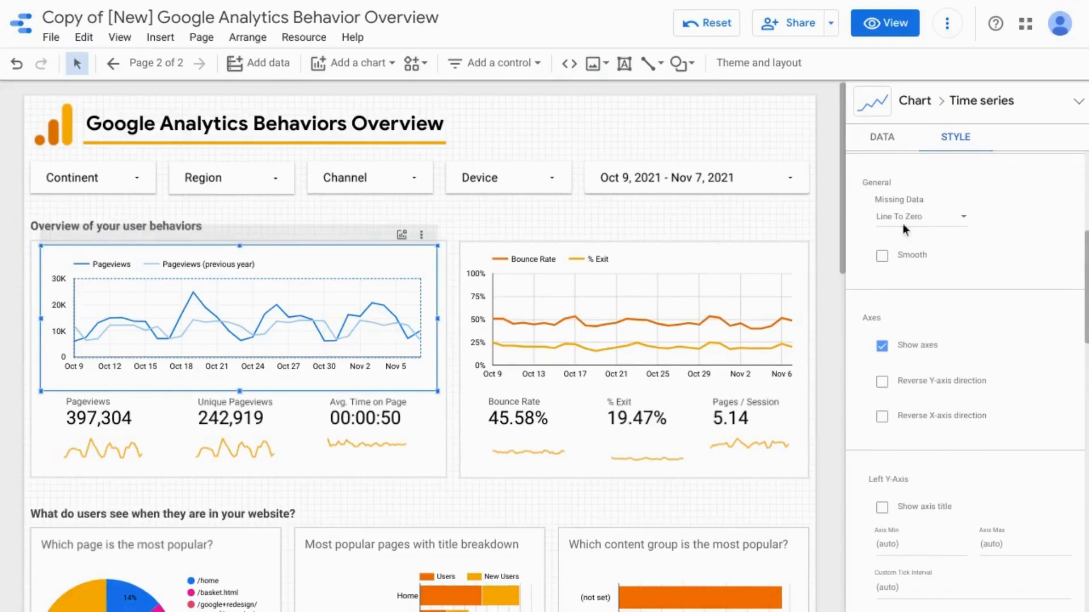
{"action": "left_click", "coordinate": [925, 221]}
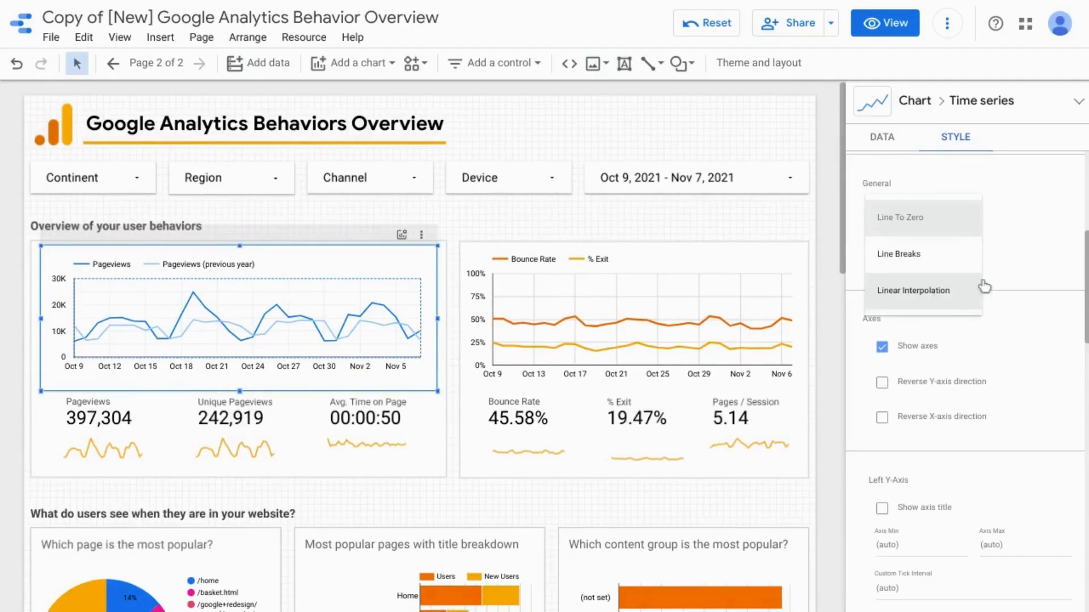
{"action": "left_click", "coordinate": [1026, 266]}
{"action": "scroll", "coordinate": [992, 294], "scroll_direction": "down", "scroll_amount": 2}
{"action": "scroll", "coordinate": [983, 288], "scroll_direction": "down", "scroll_amount": 3}
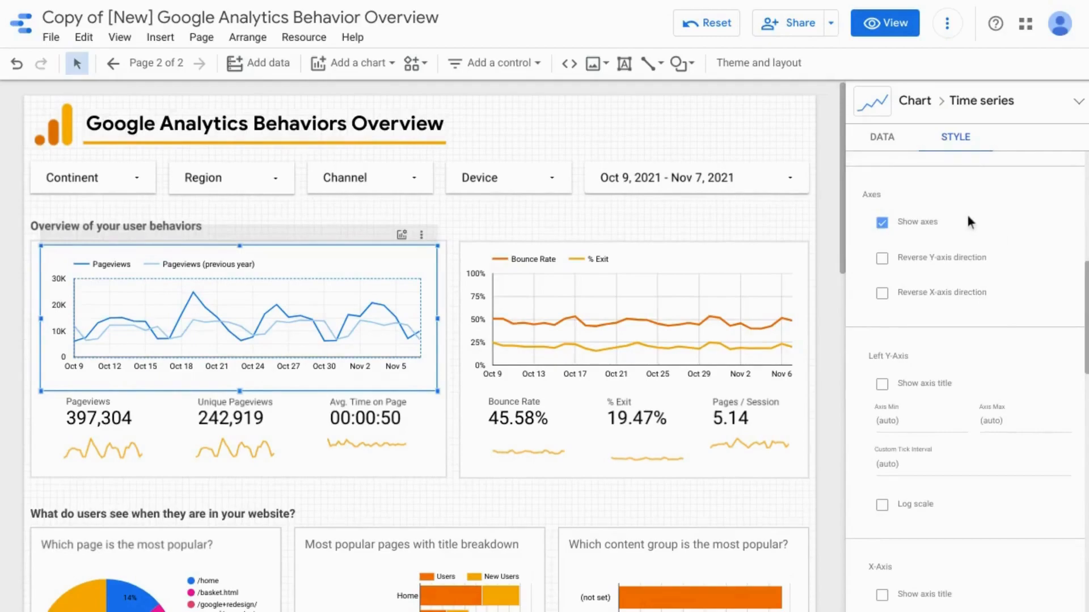
- Review the pageviews chart's axis, grid, background and border, legend and chart header style settings
{"action": "scroll", "coordinate": [972, 204], "scroll_direction": "down", "scroll_amount": 1}
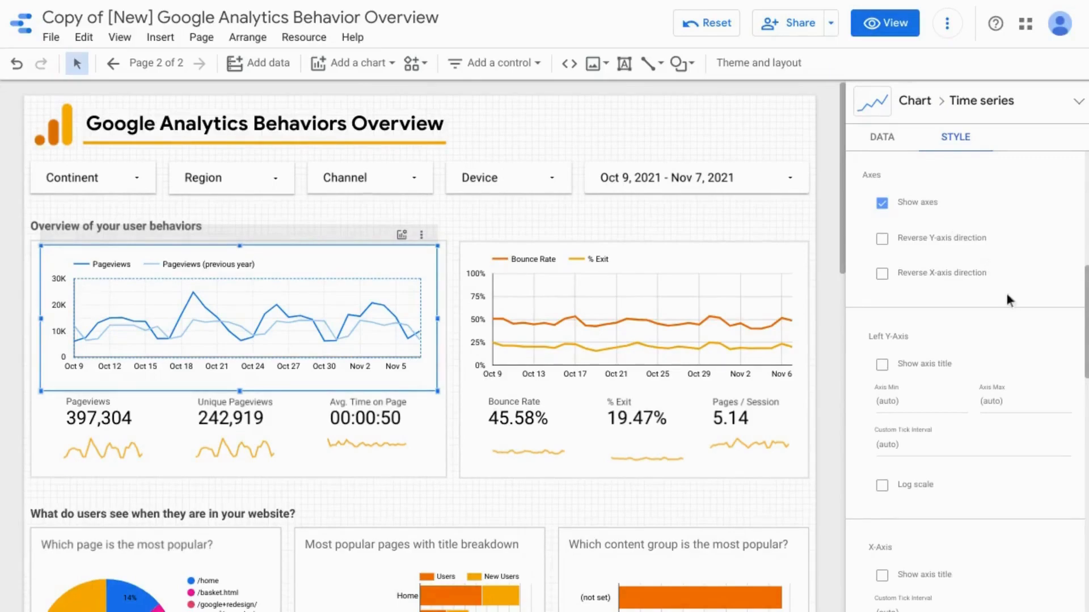
{"action": "scroll", "coordinate": [952, 292], "scroll_direction": "down", "scroll_amount": 2}
{"action": "scroll", "coordinate": [951, 290], "scroll_direction": "down", "scroll_amount": 4}
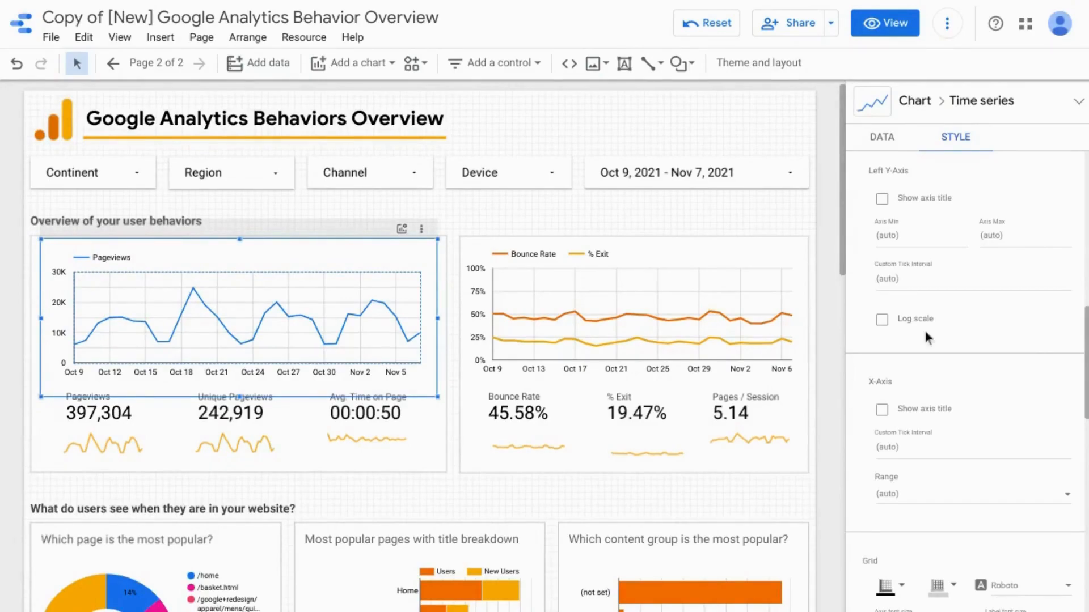
{"action": "scroll", "coordinate": [935, 308], "scroll_direction": "down", "scroll_amount": 10}
{"action": "scroll", "coordinate": [950, 287], "scroll_direction": "down", "scroll_amount": 4}
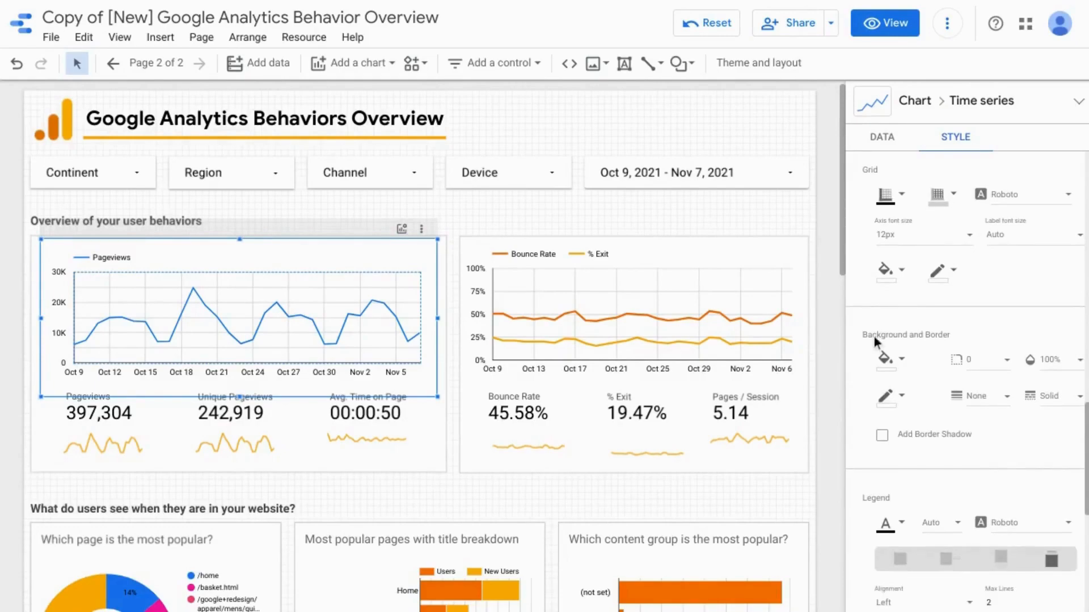
{"action": "scroll", "coordinate": [927, 315], "scroll_direction": "down", "scroll_amount": 5}
{"action": "scroll", "coordinate": [928, 314], "scroll_direction": "down", "scroll_amount": 8}
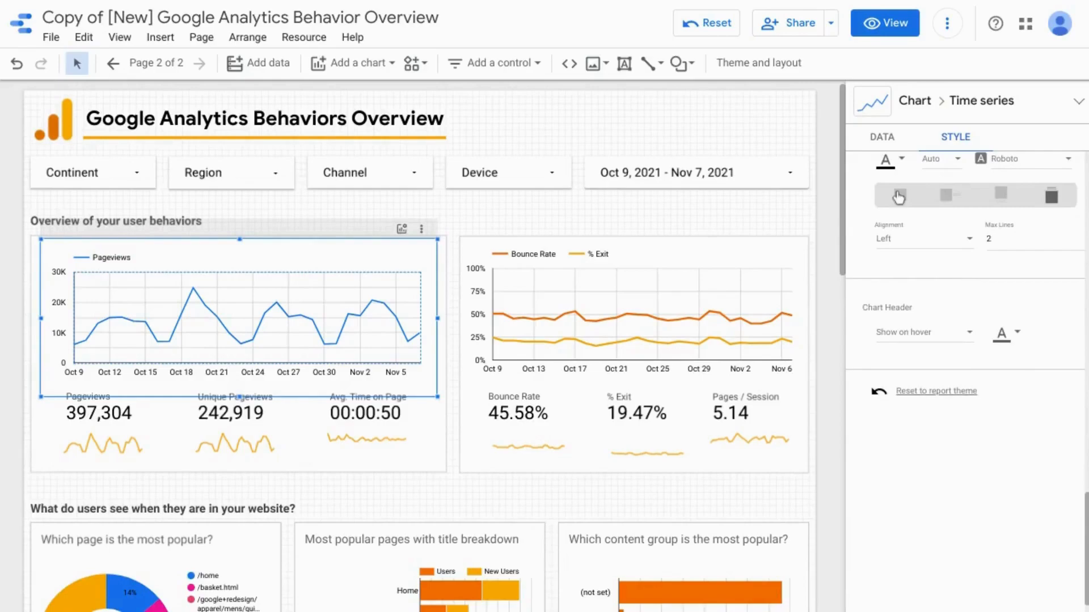
- Turn on cross-filtering in the pageviews chart's data settings
{"action": "left_click", "coordinate": [882, 136]}
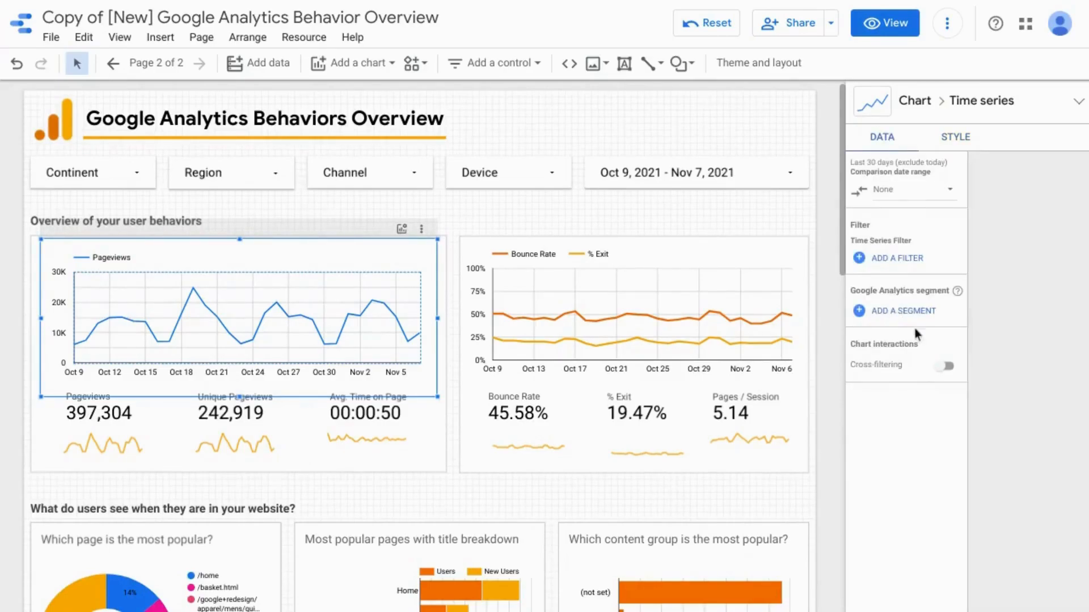
{"action": "left_click", "coordinate": [895, 139]}
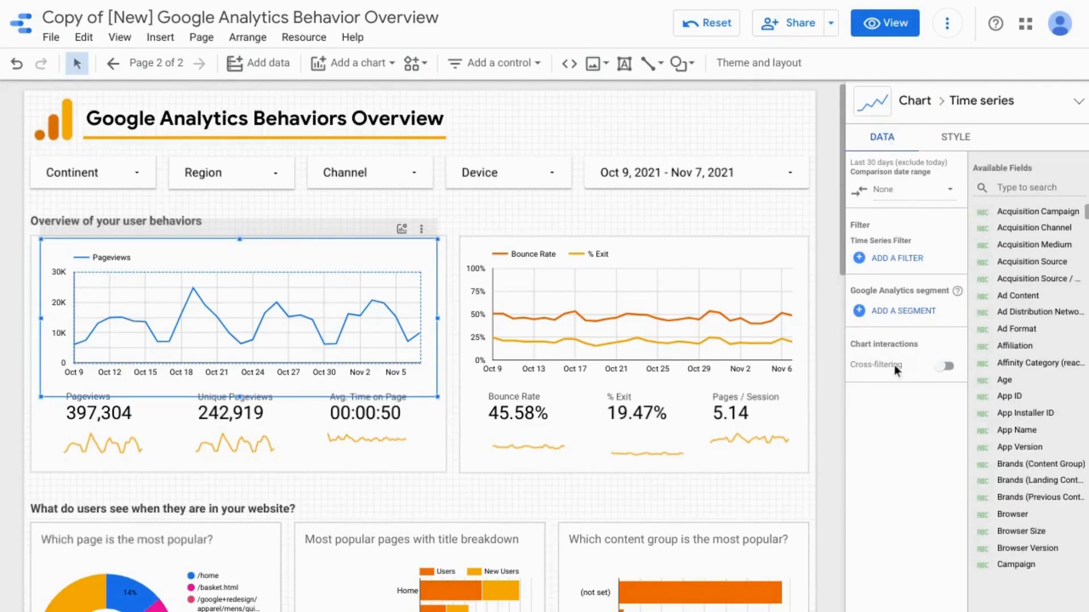
{"action": "left_click", "coordinate": [946, 369]}
- Try cross-filtering the dashboard to Oct 28 through Nov 3 from the pageviews chart, check the other charts, and clear the filter
{"action": "left_click", "coordinate": [383, 231]}
{"action": "left_click_drag", "start_coordinate": [376, 295], "coordinate": [295, 368]}
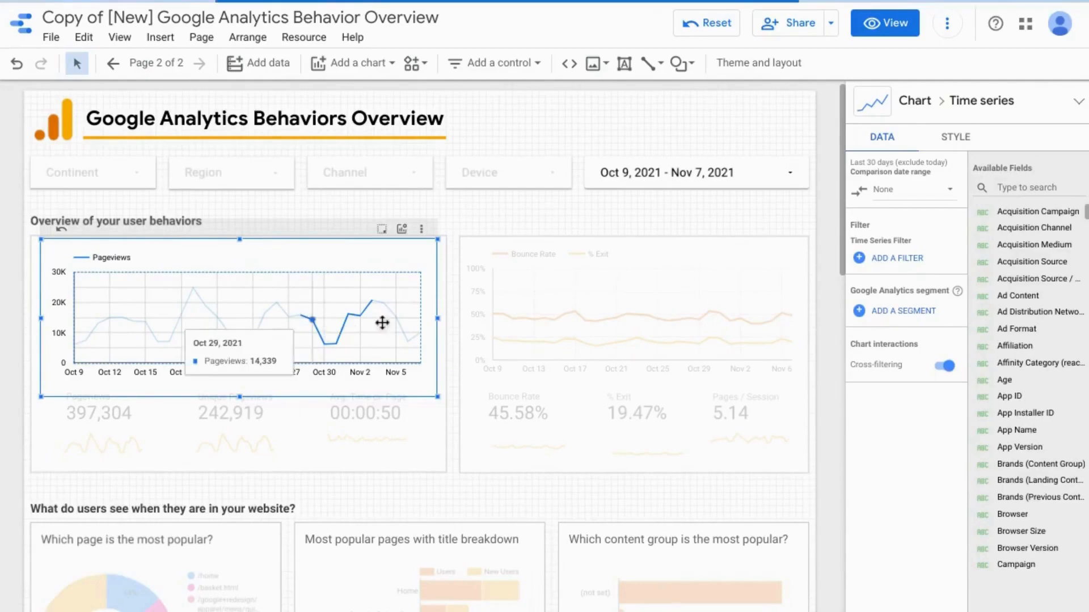
{"action": "scroll", "coordinate": [547, 175], "scroll_direction": "down", "scroll_amount": 3}
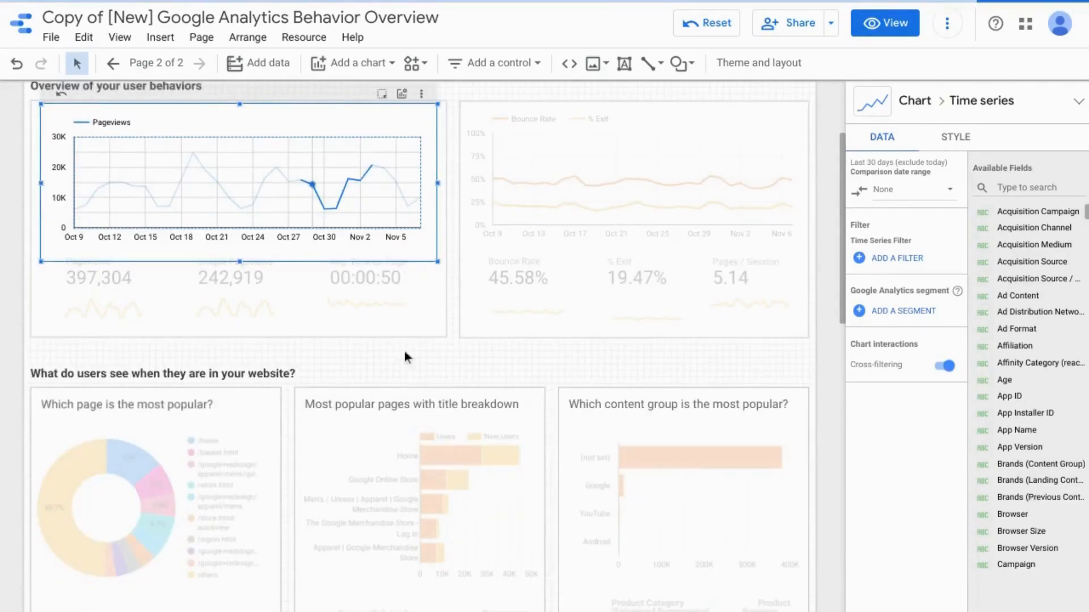
{"action": "scroll", "coordinate": [334, 411], "scroll_direction": "down", "scroll_amount": 5}
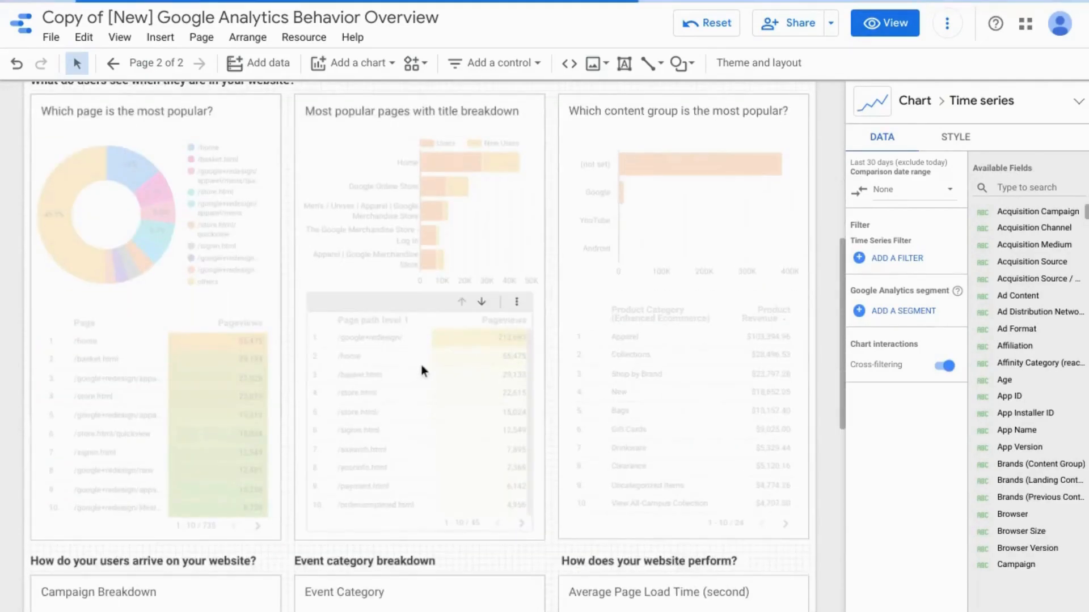
{"action": "scroll", "coordinate": [454, 318], "scroll_direction": "up", "scroll_amount": 7}
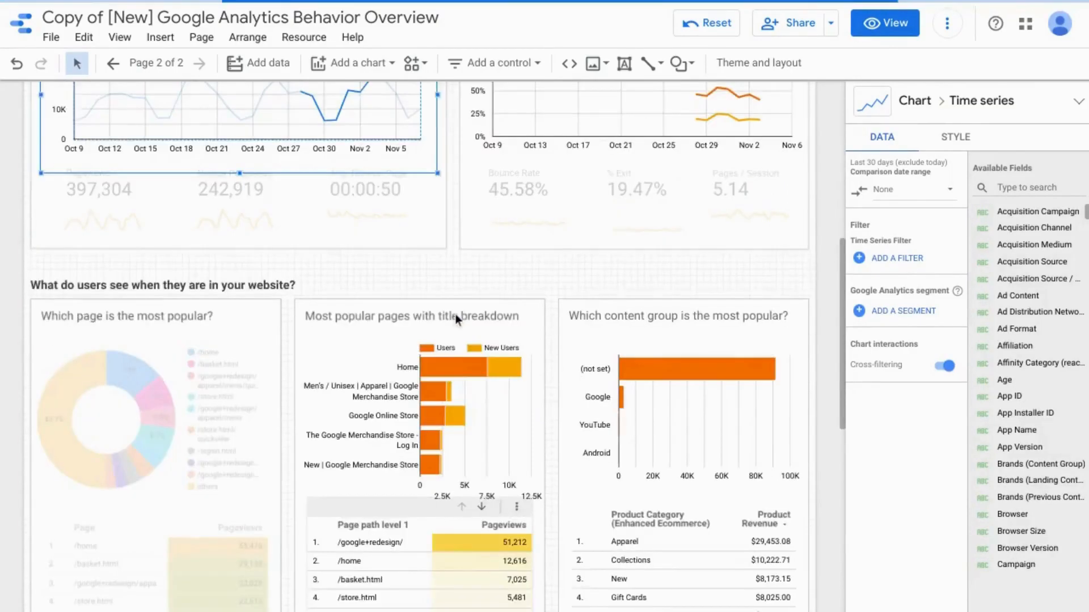
{"action": "scroll", "coordinate": [454, 320], "scroll_direction": "down", "scroll_amount": 2}
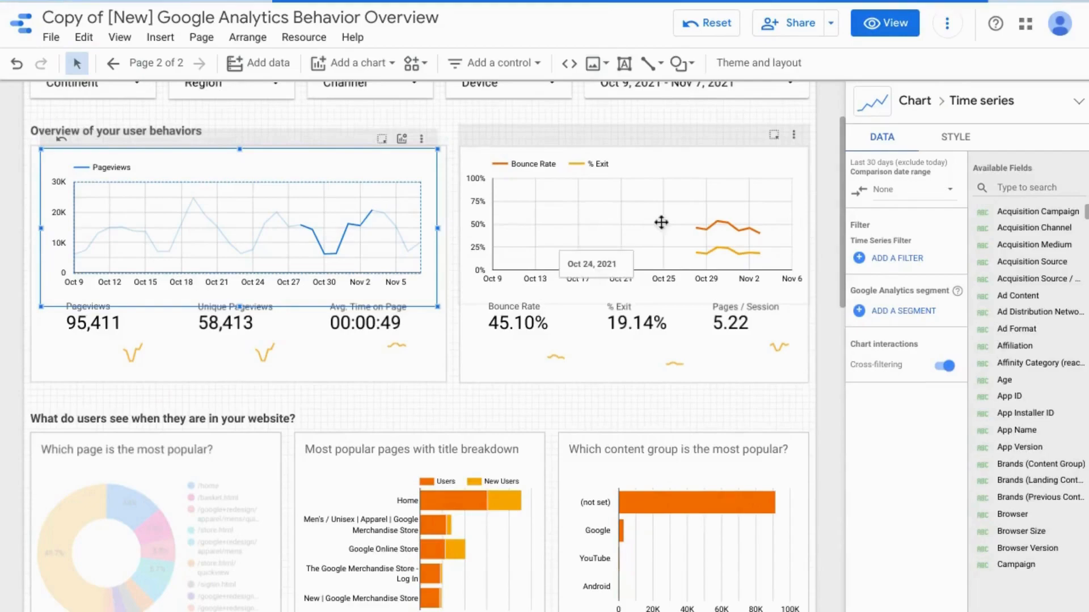
{"action": "scroll", "coordinate": [587, 277], "scroll_direction": "down", "scroll_amount": 3}
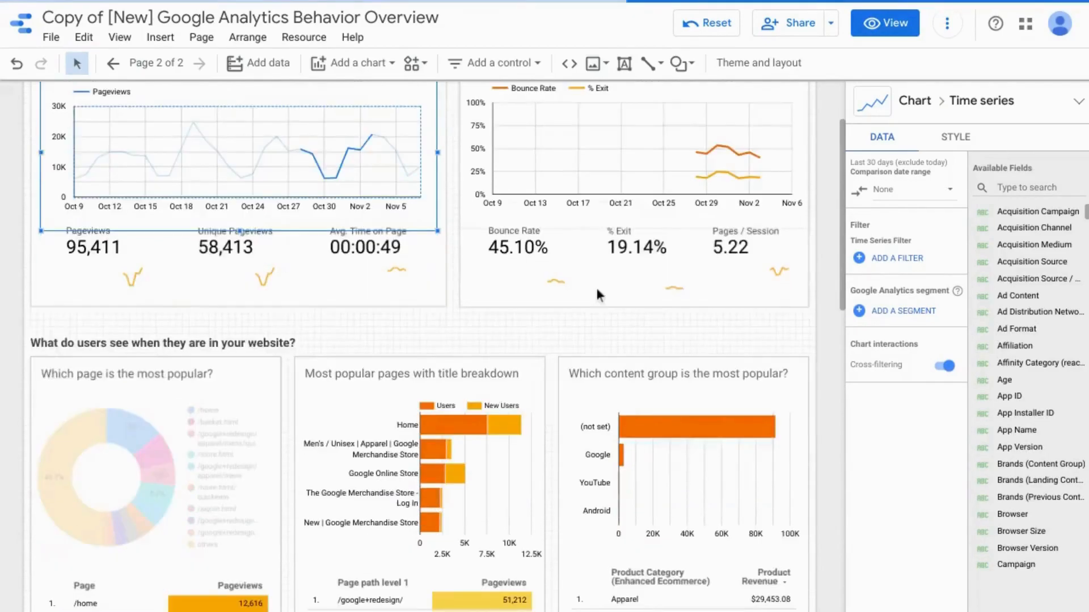
{"action": "scroll", "coordinate": [597, 290], "scroll_direction": "down", "scroll_amount": 1}
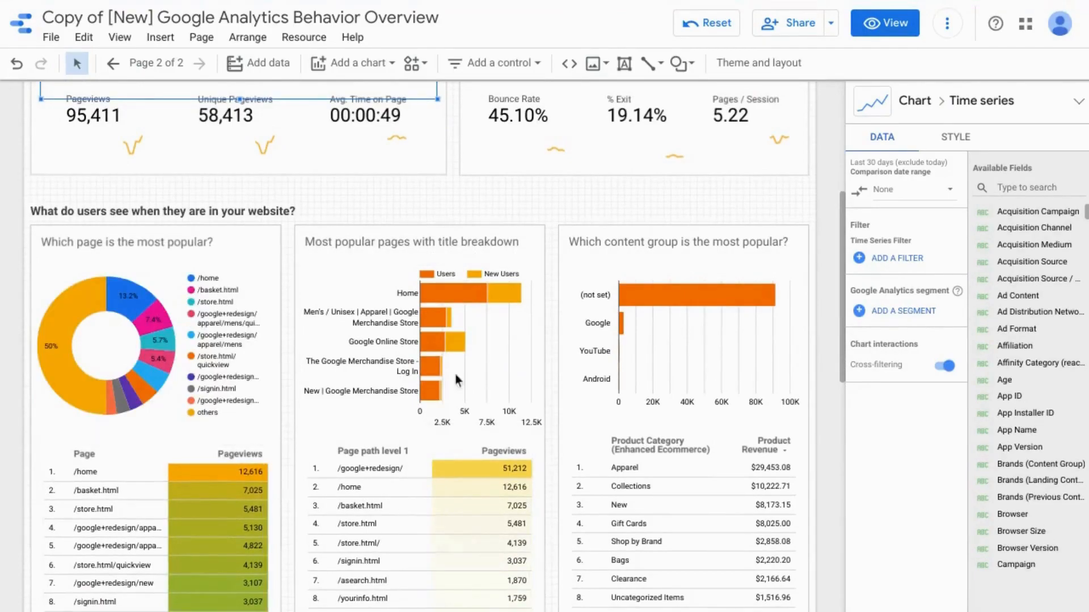
{"action": "scroll", "coordinate": [307, 313], "scroll_direction": "up", "scroll_amount": 5}
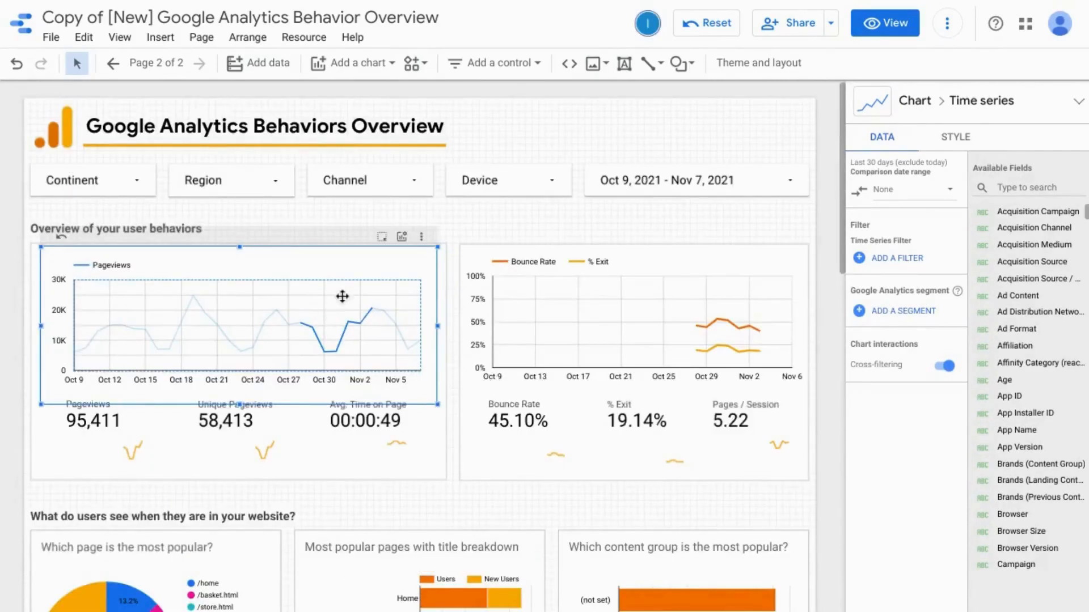
{"action": "mouse_move", "coordinate": [336, 300]}
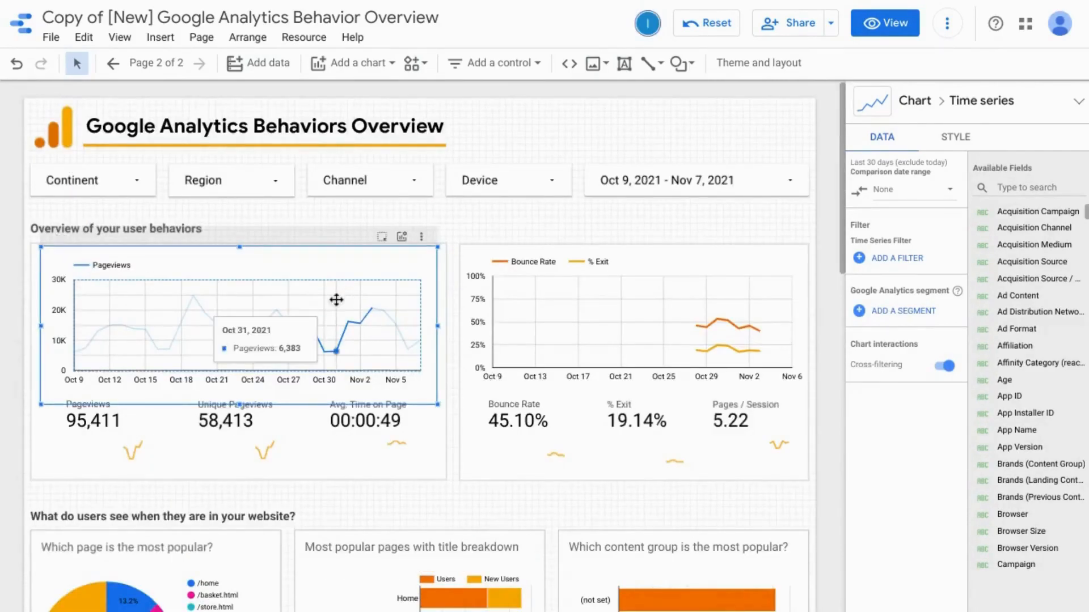
{"action": "left_click", "coordinate": [337, 336]}
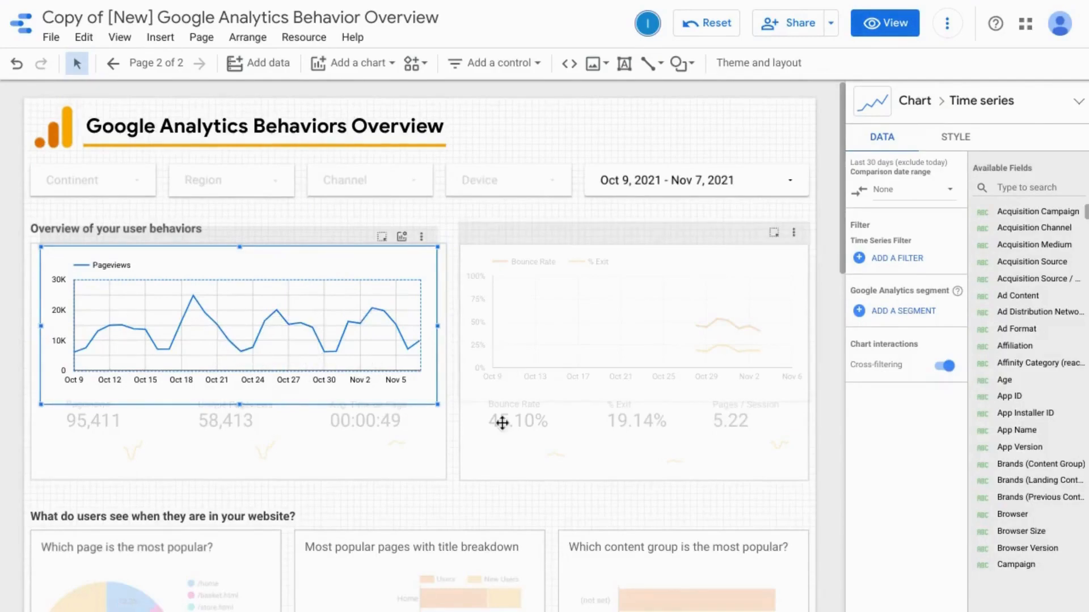
- Move Unique Pageviews from the chart's optional metrics to its regular metrics alongside Pageviews
{"action": "scroll", "coordinate": [907, 318], "scroll_direction": "up", "scroll_amount": 8}
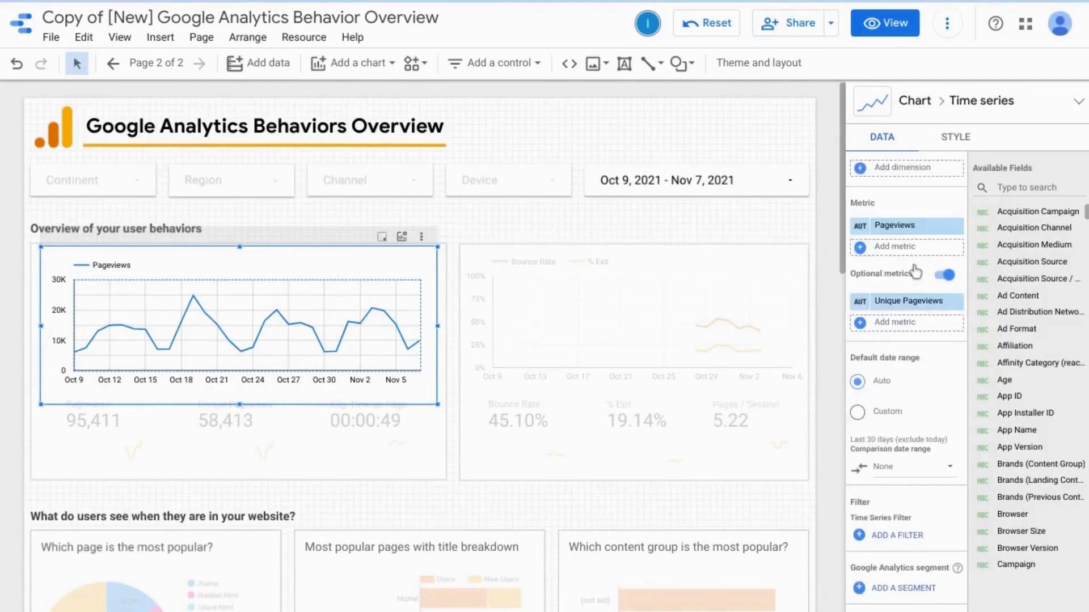
{"action": "scroll", "coordinate": [901, 457], "scroll_direction": "down", "scroll_amount": 1}
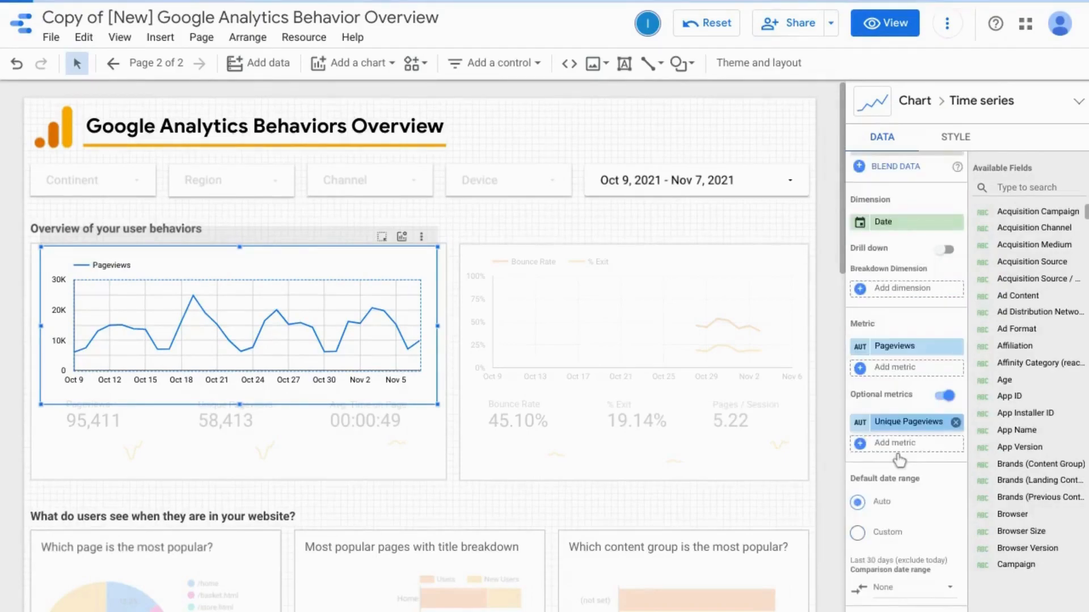
{"action": "left_click", "coordinate": [955, 419]}
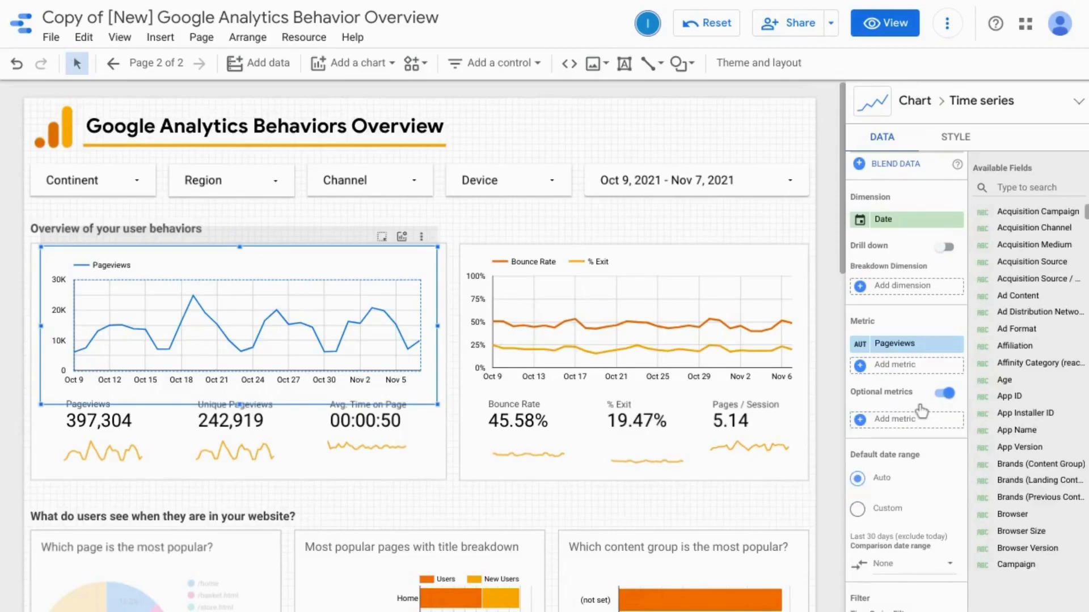
{"action": "left_click", "coordinate": [894, 368]}
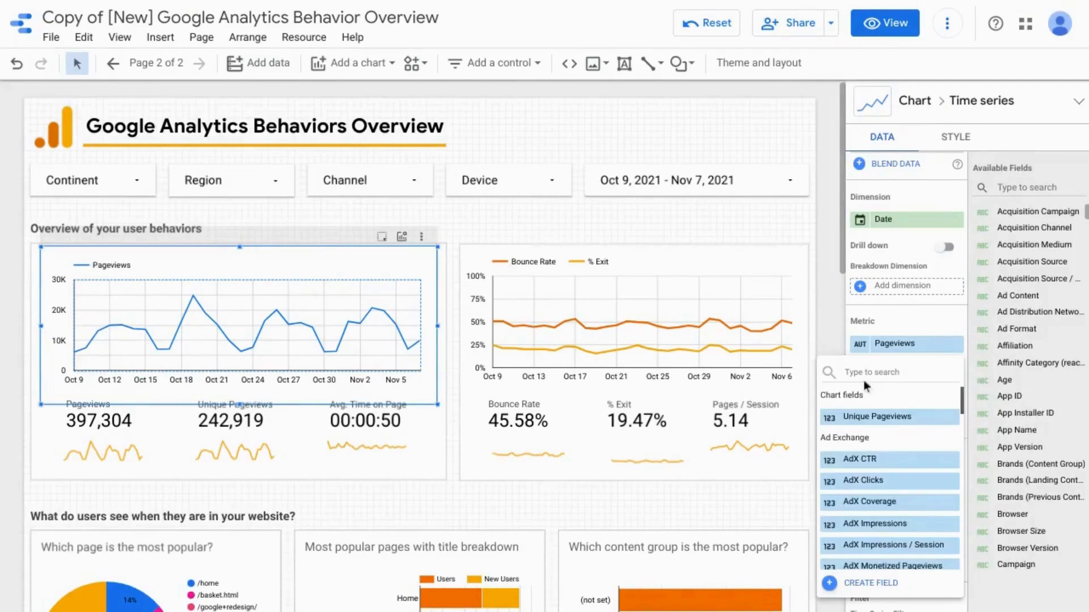
{"action": "left_click", "coordinate": [877, 418]}
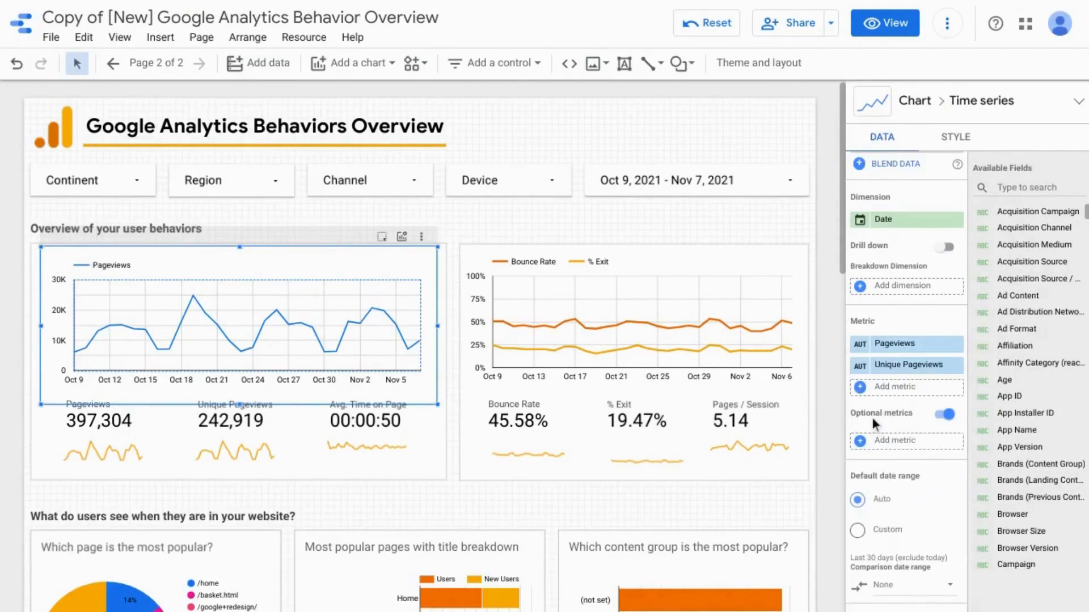
- Style the Pageviews series with the theme's orange color and a line weight of 3
{"action": "left_click", "coordinate": [956, 138]}
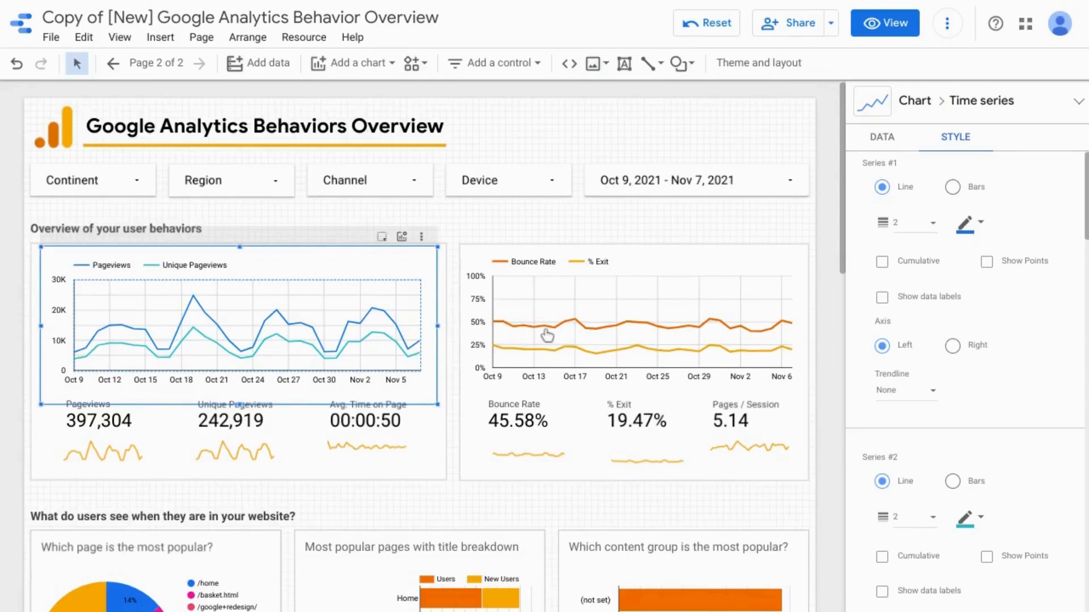
{"action": "left_click", "coordinate": [967, 224]}
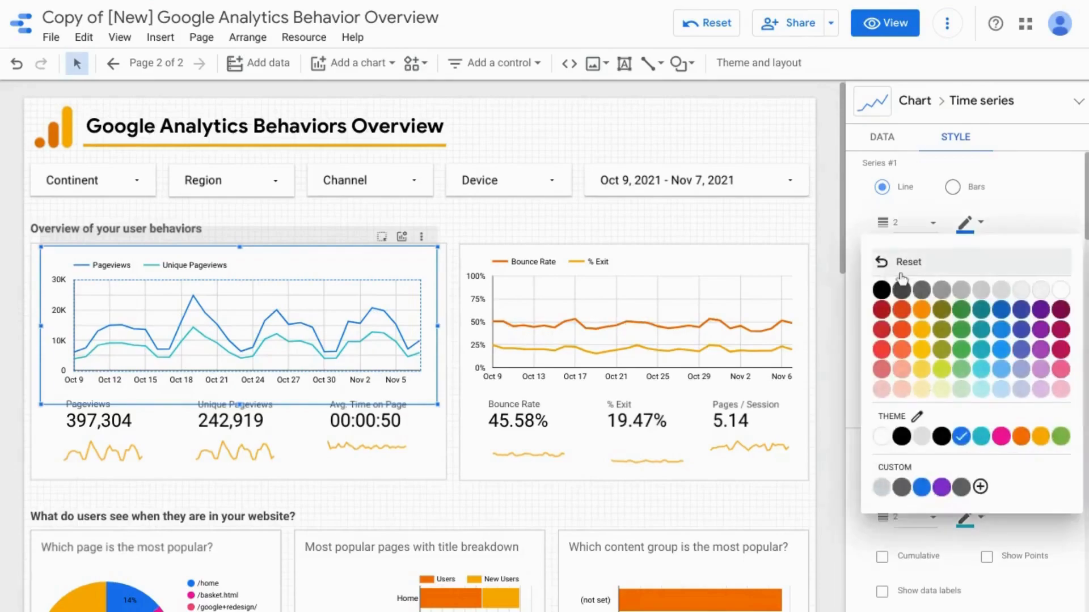
{"action": "left_click", "coordinate": [1023, 445]}
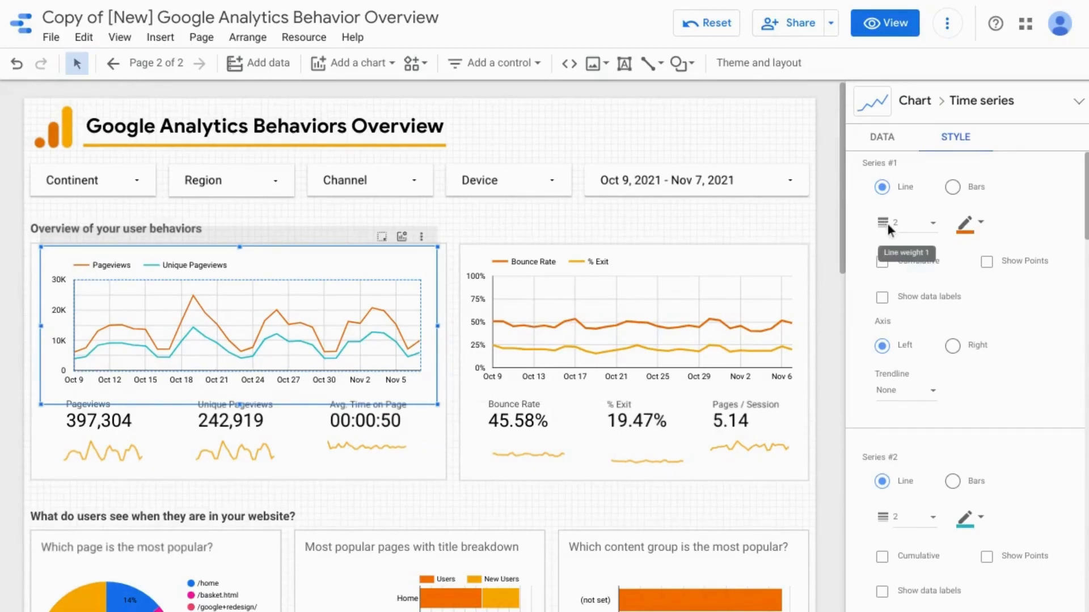
{"action": "left_click", "coordinate": [923, 233]}
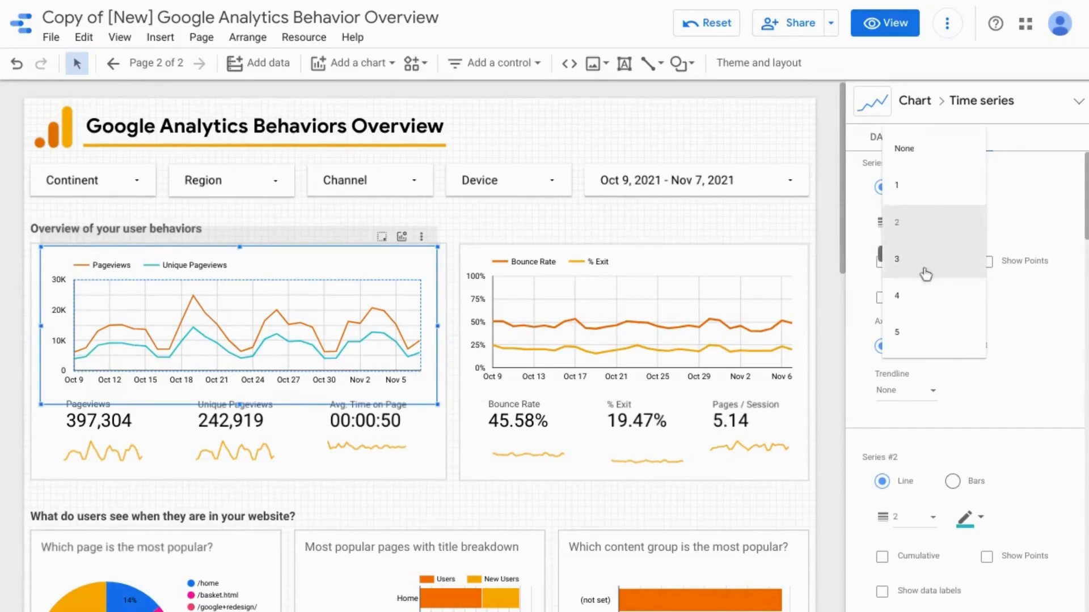
{"action": "left_click", "coordinate": [934, 365]}
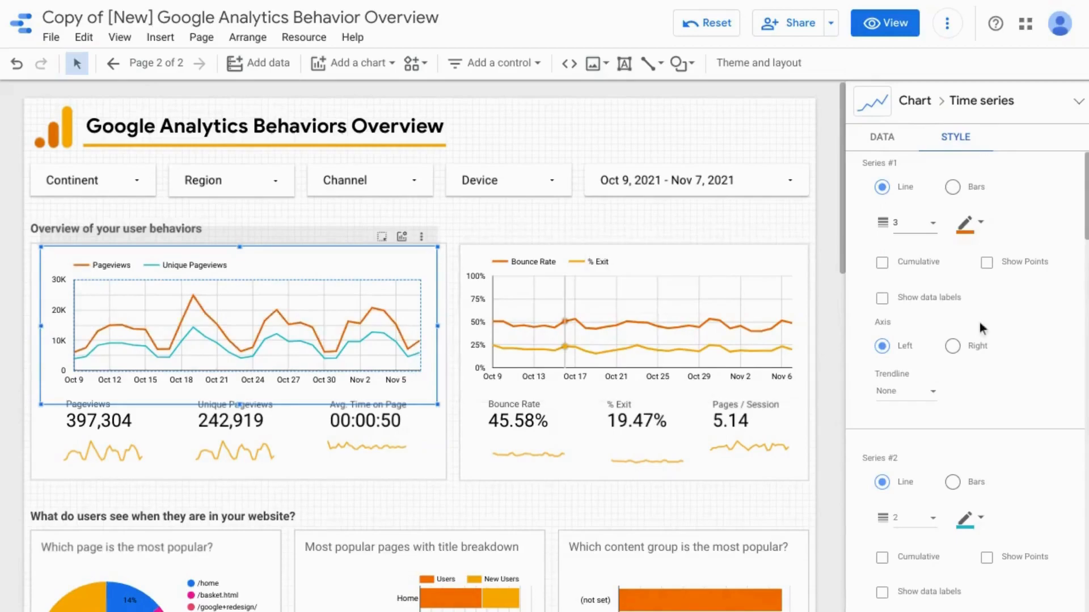
- Style the Unique Pageviews series with a line weight of 3 and the theme's amber color
{"action": "scroll", "coordinate": [964, 373], "scroll_direction": "down", "scroll_amount": 4}
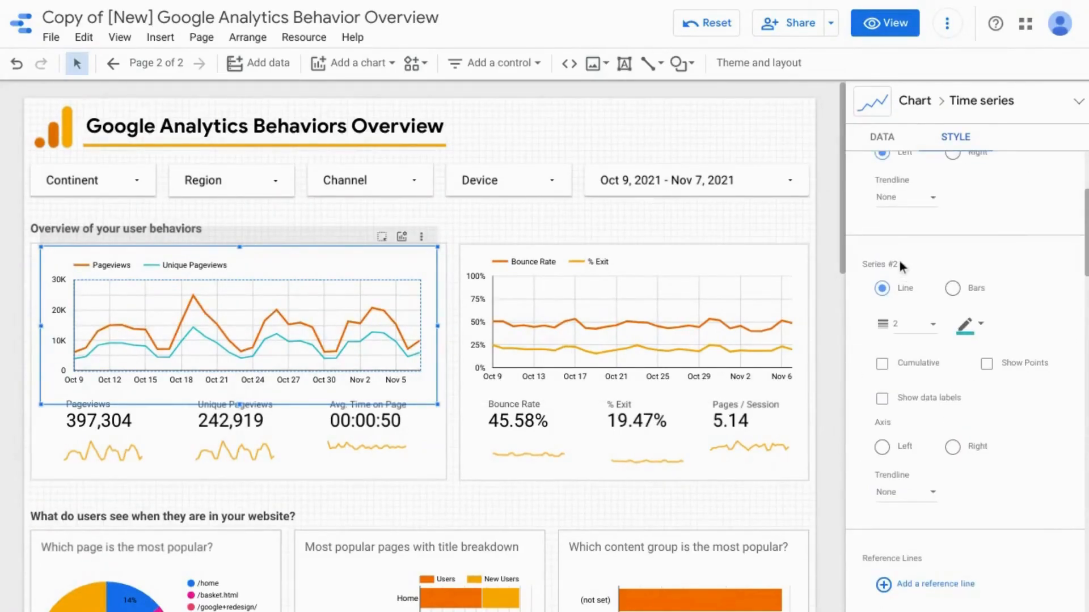
{"action": "left_click", "coordinate": [906, 328]}
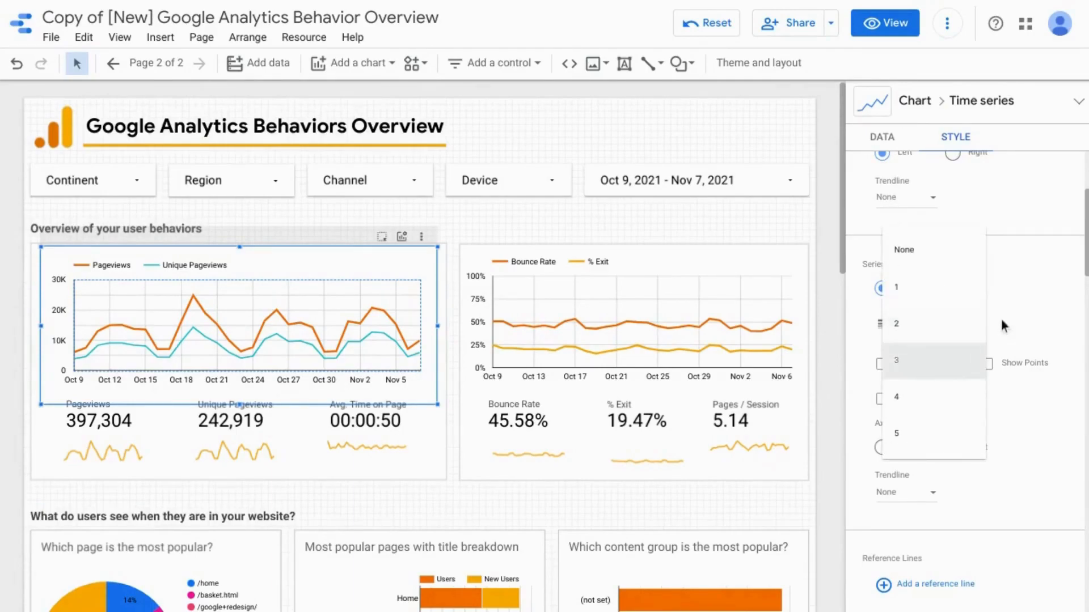
{"action": "left_click", "coordinate": [982, 321]}
{"action": "left_click", "coordinate": [971, 323]}
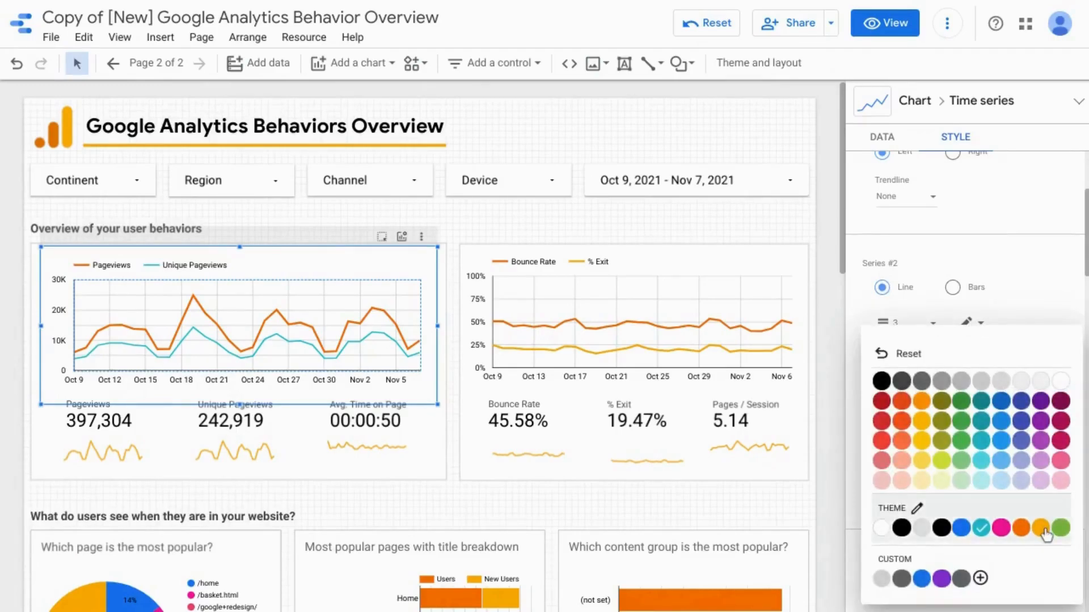
{"action": "left_click", "coordinate": [1042, 529]}
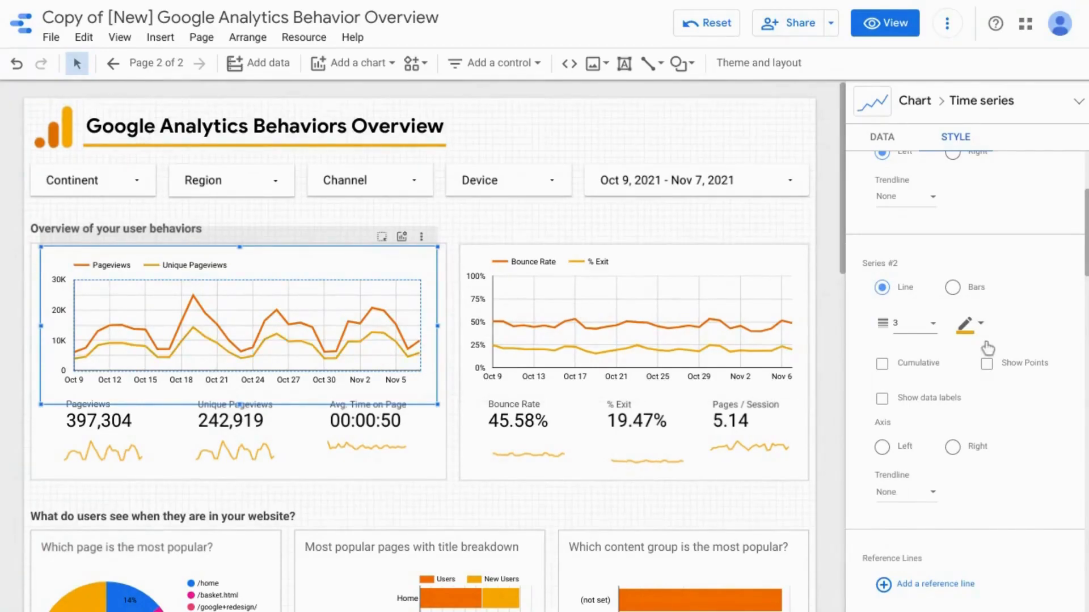
- Change the pageviews time series chart's gridlines to a light gray
{"action": "scroll", "coordinate": [987, 347], "scroll_direction": "down", "scroll_amount": 3}
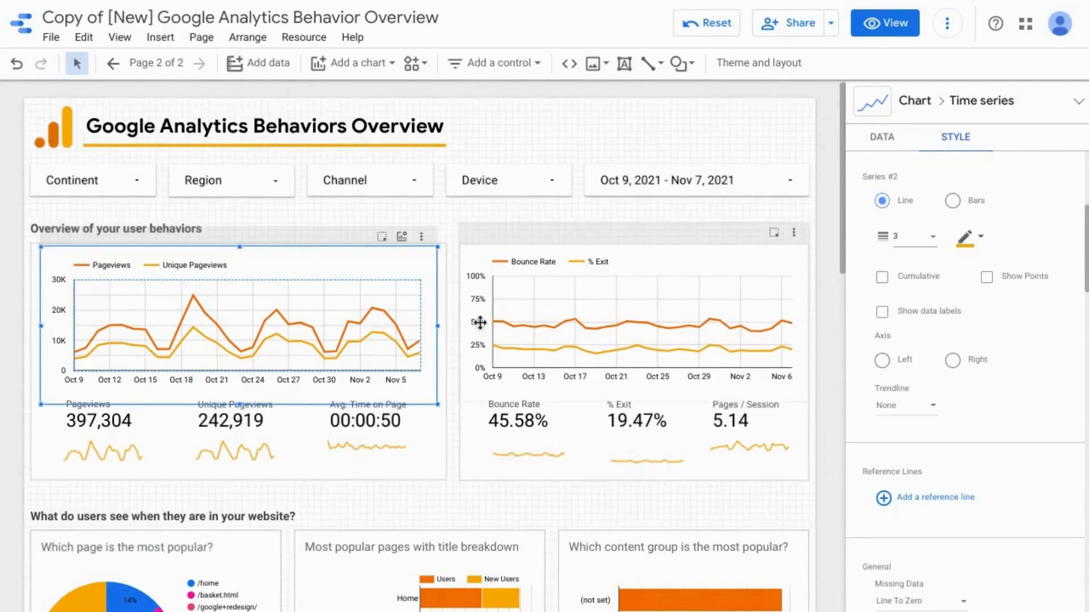
{"action": "scroll", "coordinate": [921, 335], "scroll_direction": "down", "scroll_amount": 6}
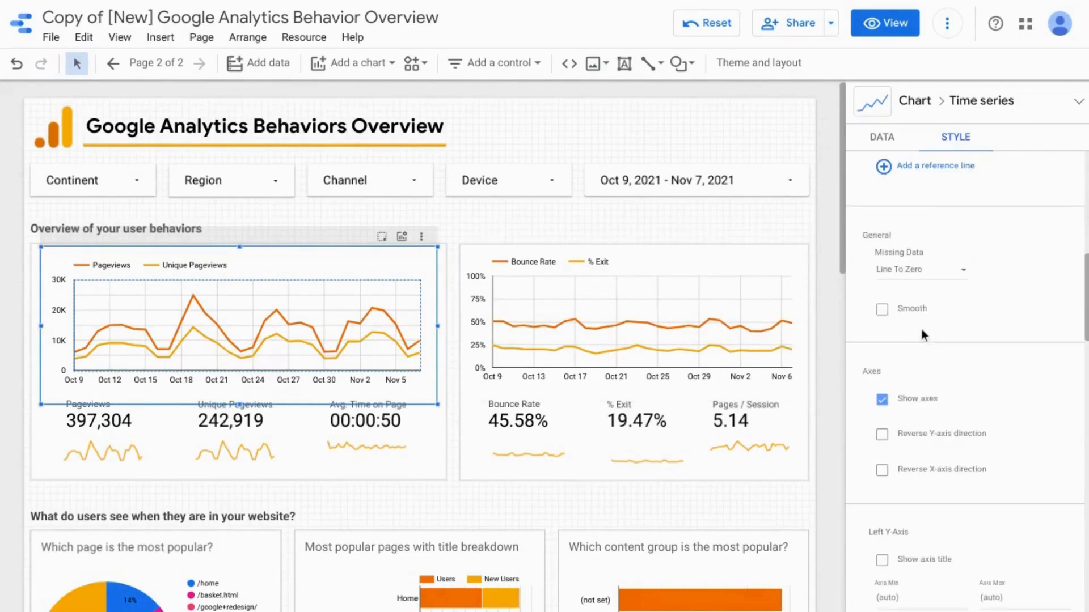
{"action": "scroll", "coordinate": [928, 280], "scroll_direction": "down", "scroll_amount": 10}
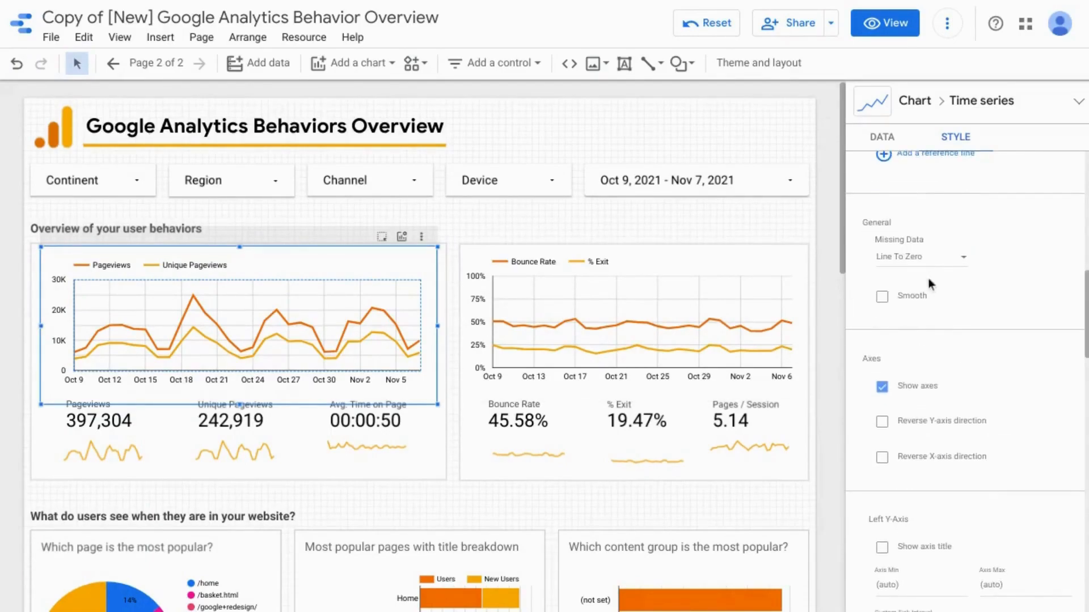
{"action": "scroll", "coordinate": [947, 278], "scroll_direction": "down", "scroll_amount": 4}
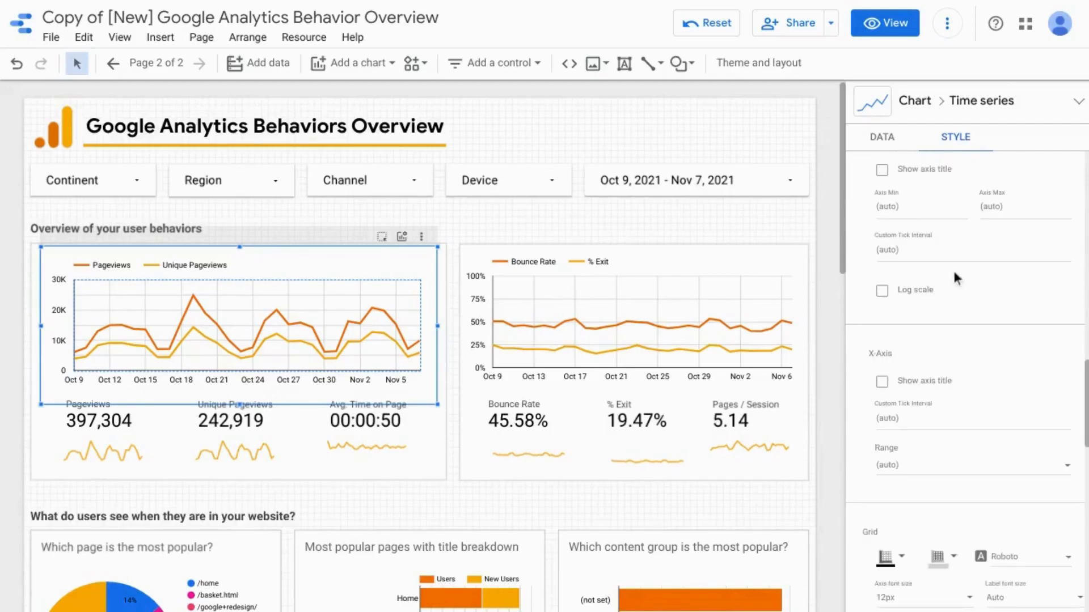
{"action": "scroll", "coordinate": [952, 275], "scroll_direction": "down", "scroll_amount": 7}
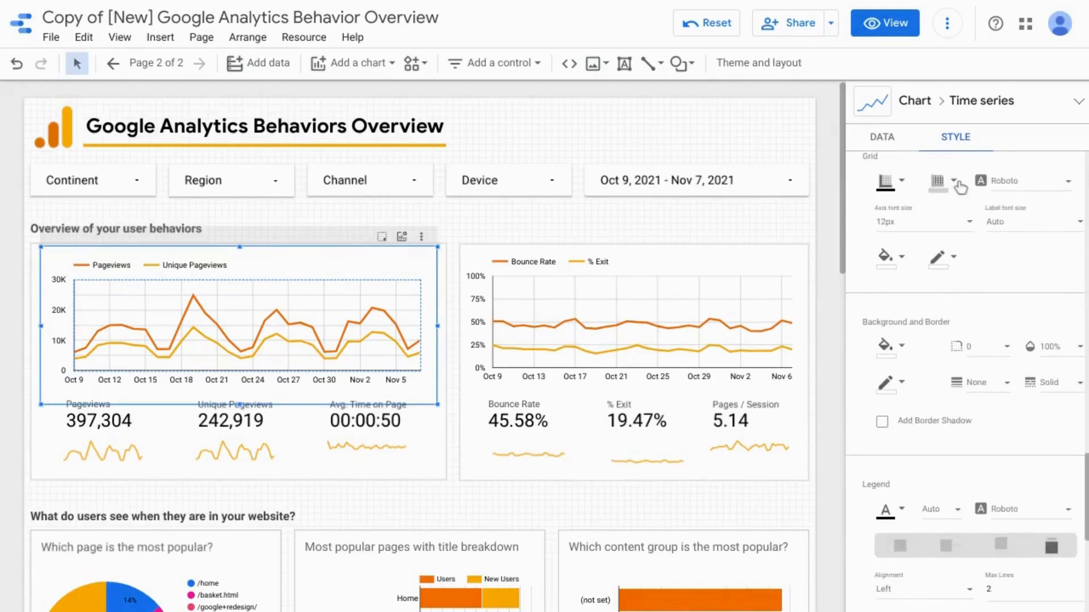
{"action": "left_click", "coordinate": [943, 182]}
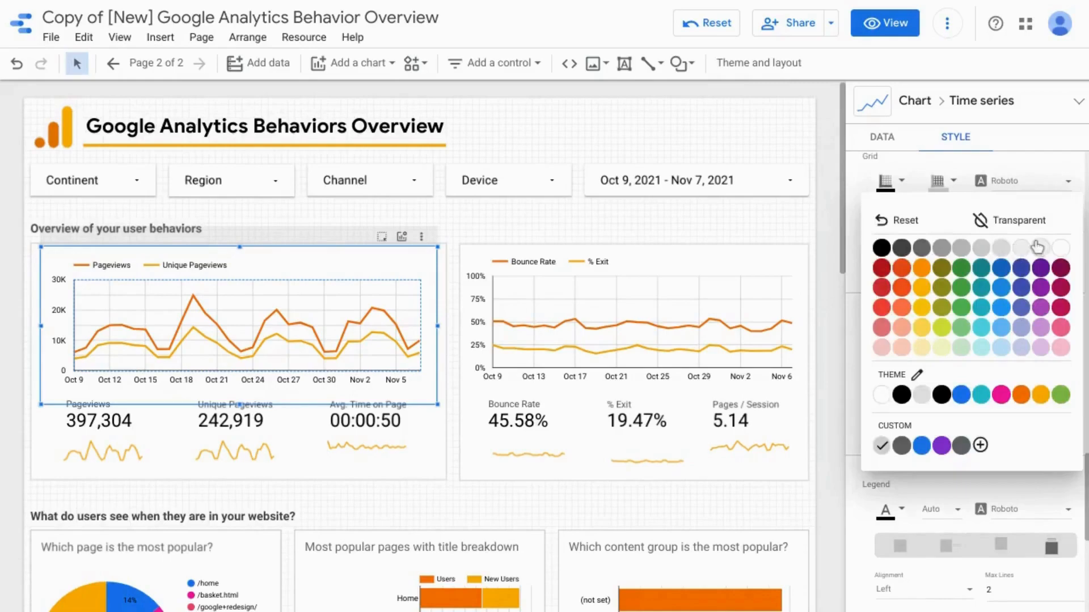
{"action": "left_click", "coordinate": [1021, 248]}
{"action": "scroll", "coordinate": [1003, 266], "scroll_direction": "up", "scroll_amount": 10}
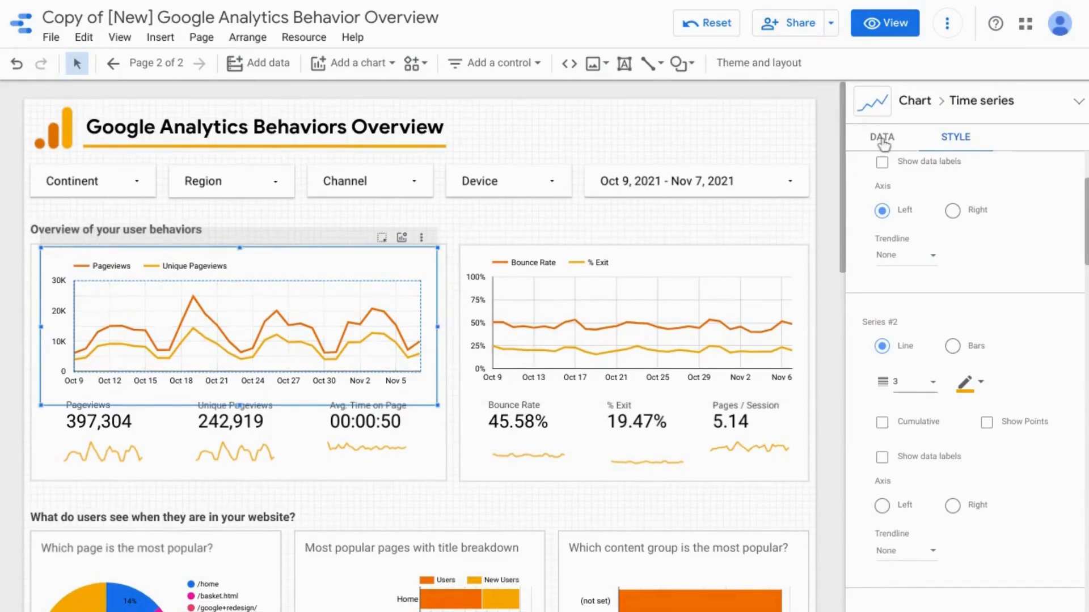
{"action": "left_click", "coordinate": [882, 139]}
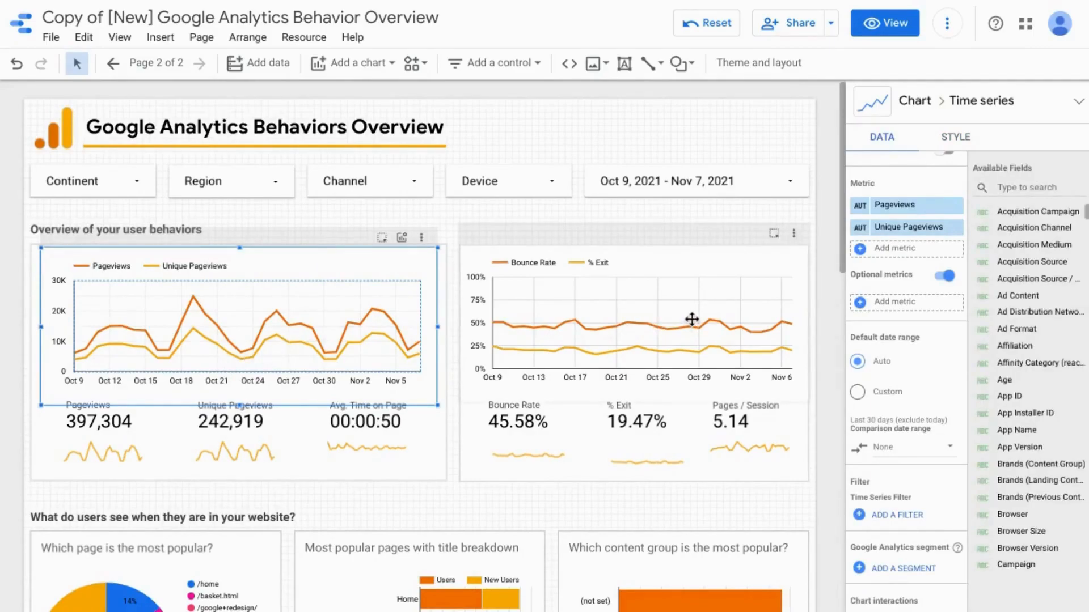
{"action": "mouse_move", "coordinate": [689, 348]}
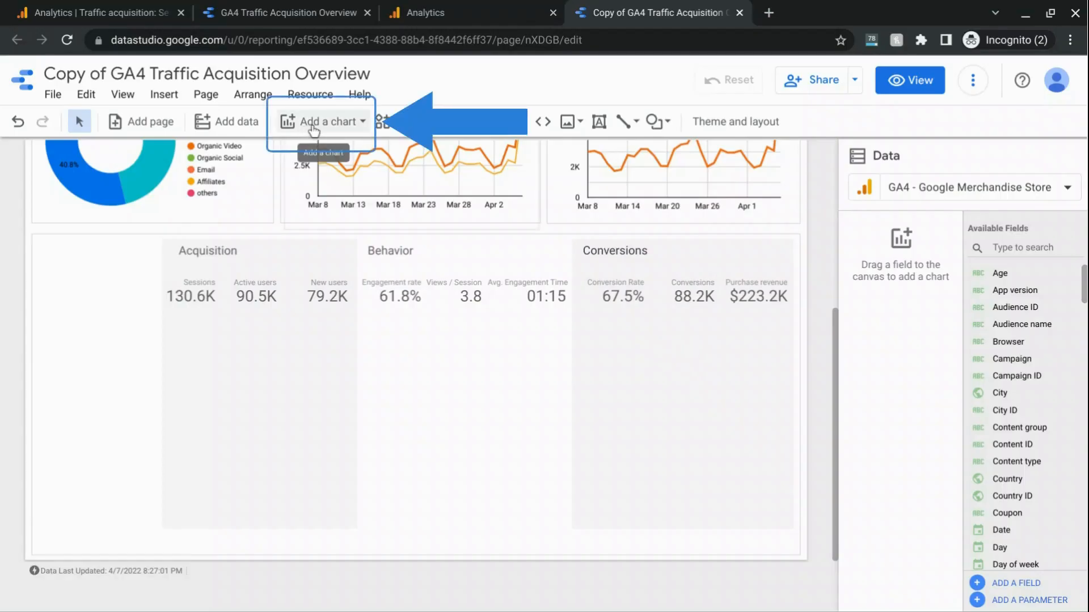
- Insert a table below the Acquisition, Behavior and Conversions scorecards and fit its width to the section
{"action": "left_click", "coordinate": [314, 127]}
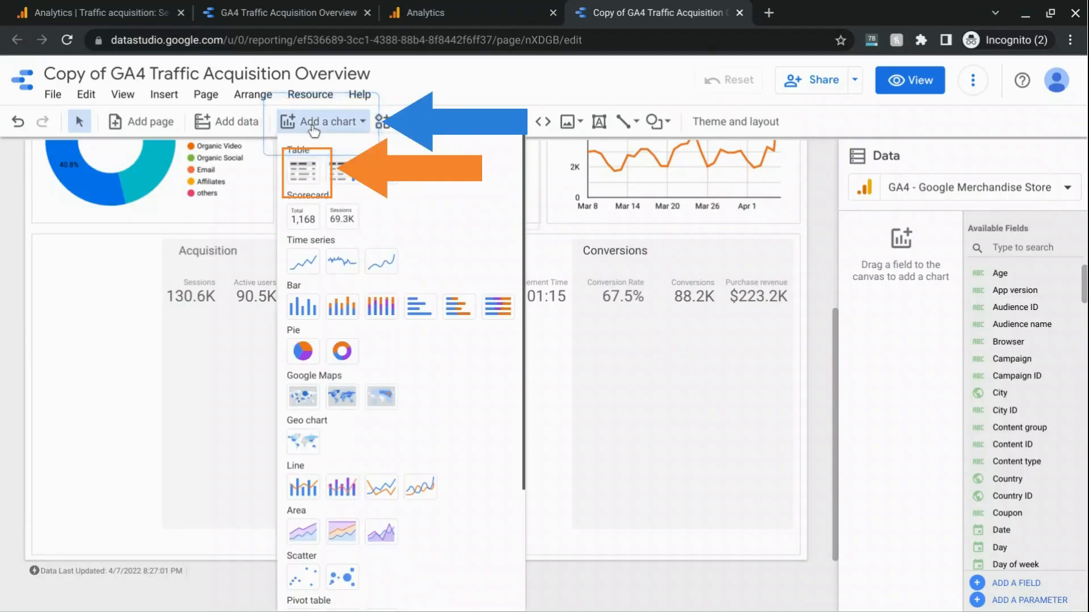
{"action": "left_click", "coordinate": [318, 171]}
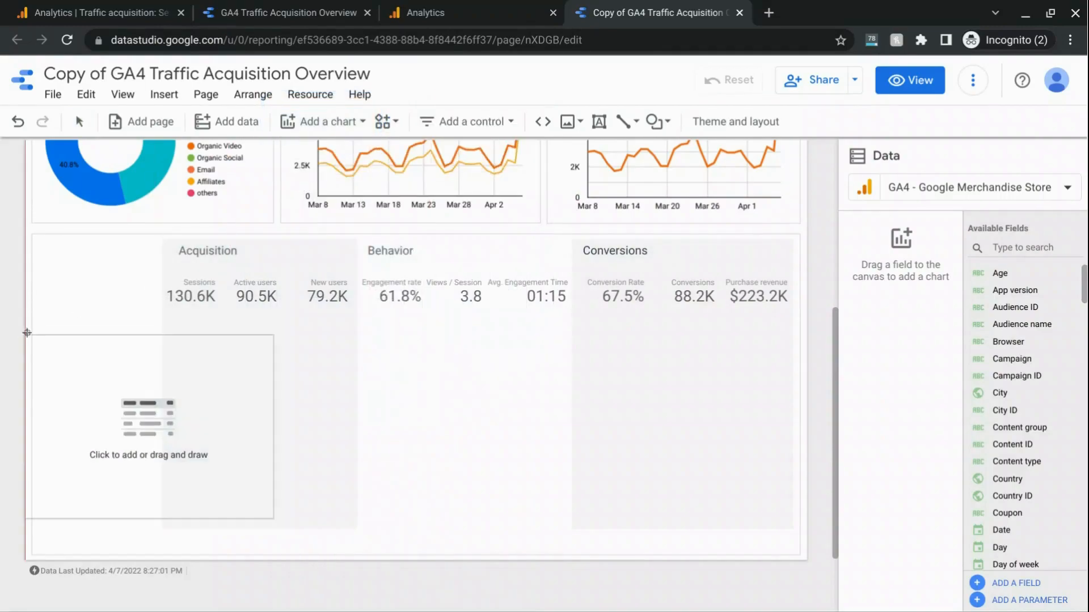
{"action": "mouse_move", "coordinate": [36, 313]}
{"action": "left_mouse_down"}
{"action": "mouse_move", "coordinate": [561, 519]}
{"action": "mouse_move", "coordinate": [795, 530]}
{"action": "left_mouse_up"}
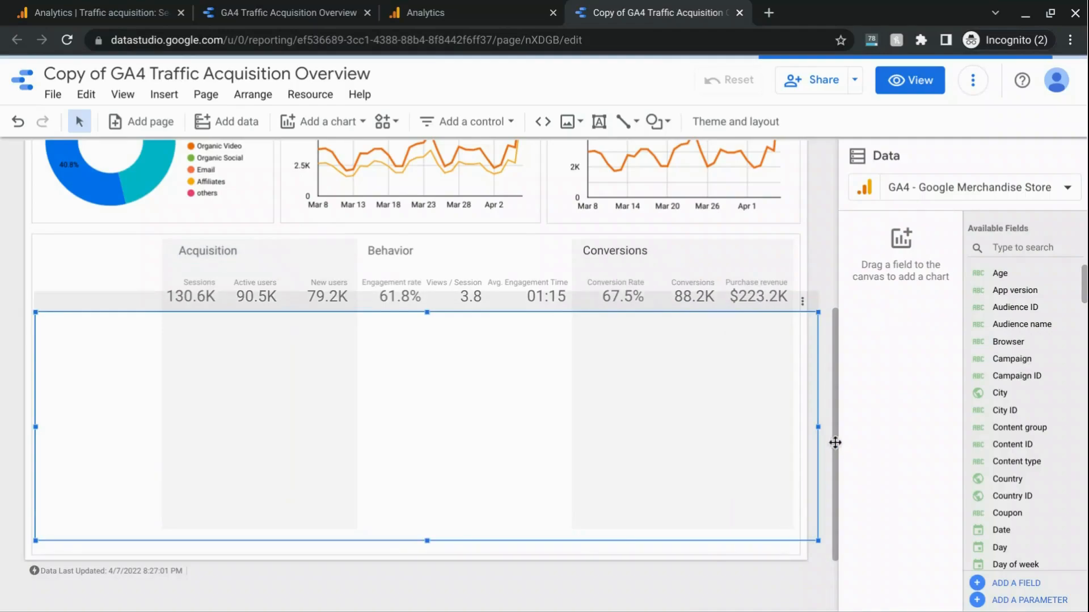
{"action": "left_click_drag", "start_coordinate": [817, 427], "coordinate": [792, 429]}
- Replace the table's Date dimension with Session default channel grouping
{"action": "scroll", "coordinate": [877, 387], "scroll_direction": "down", "scroll_amount": 2}
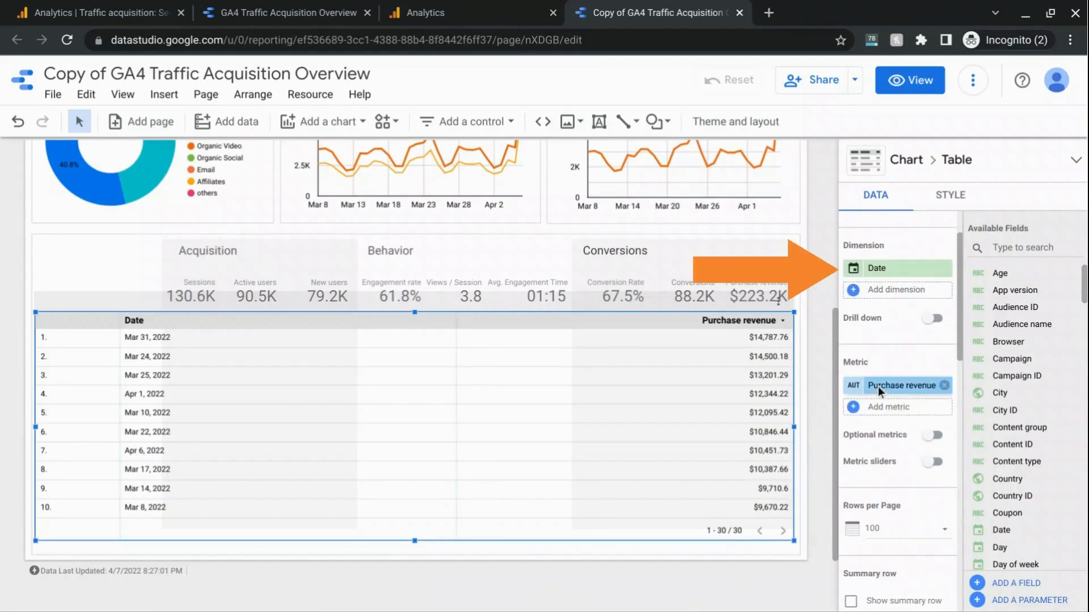
{"action": "left_click", "coordinate": [882, 274]}
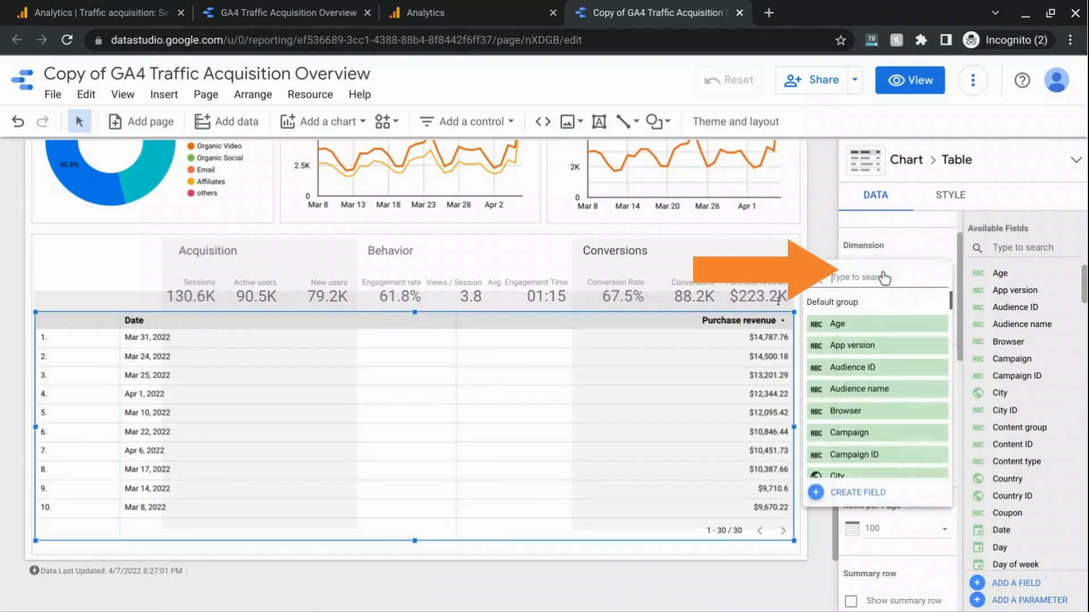
{"action": "type", "text": "def"}
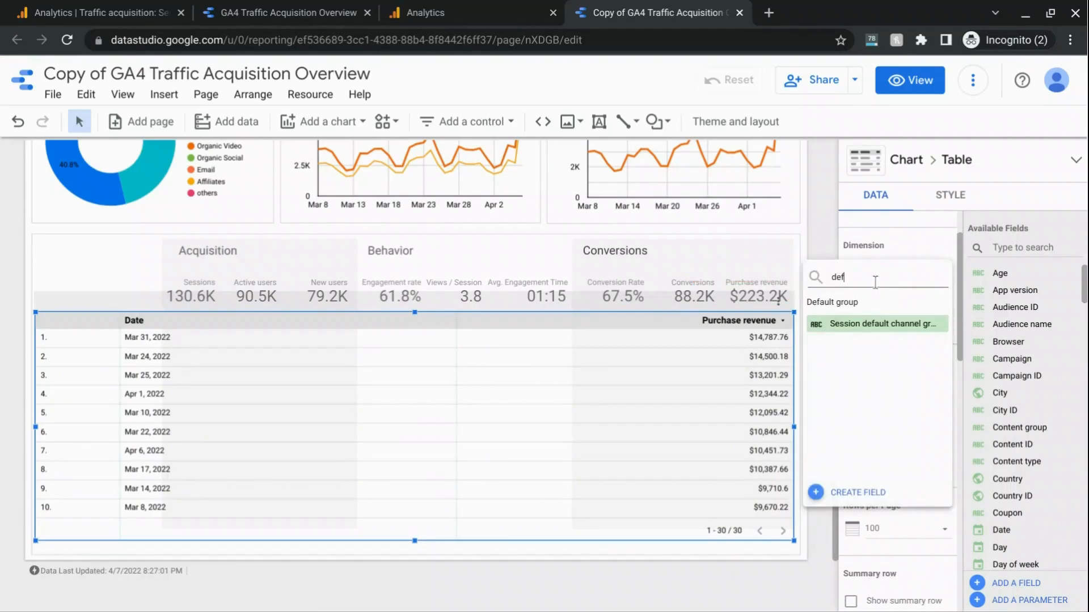
{"action": "left_click", "coordinate": [870, 326]}
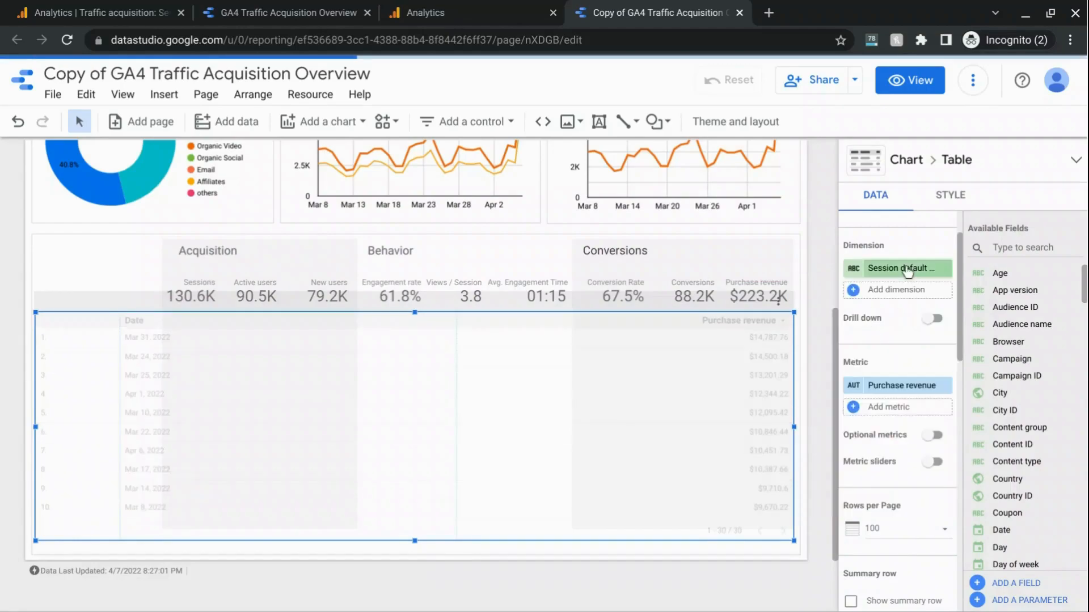
{"action": "scroll", "coordinate": [893, 267], "scroll_direction": "up", "scroll_amount": 2}
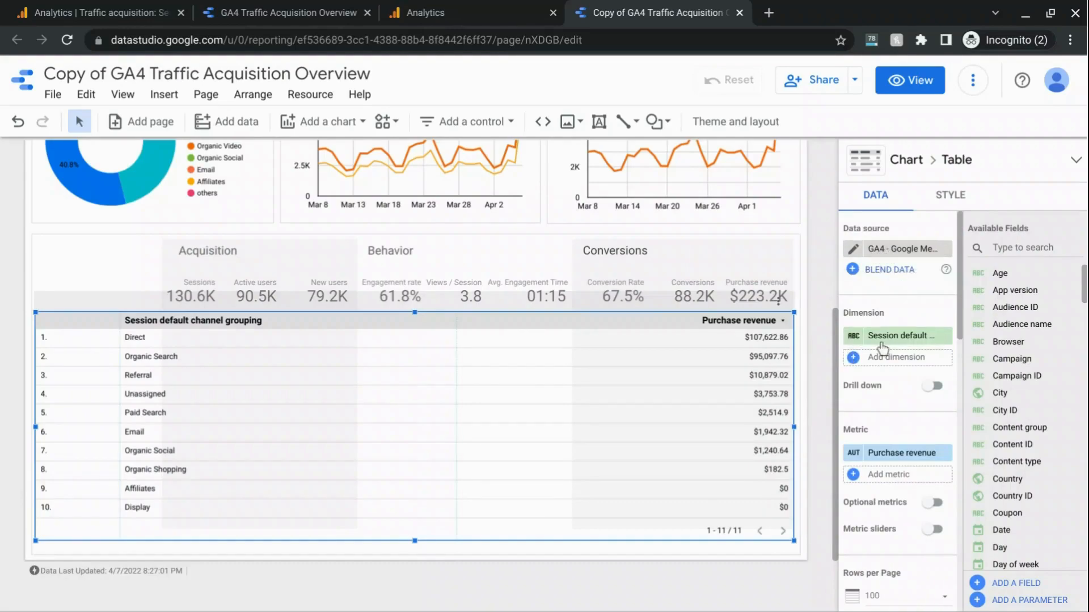
- Hide the row numbers in the table body
{"action": "left_click", "coordinate": [951, 194]}
{"action": "scroll", "coordinate": [897, 379], "scroll_direction": "down", "scroll_amount": 4}
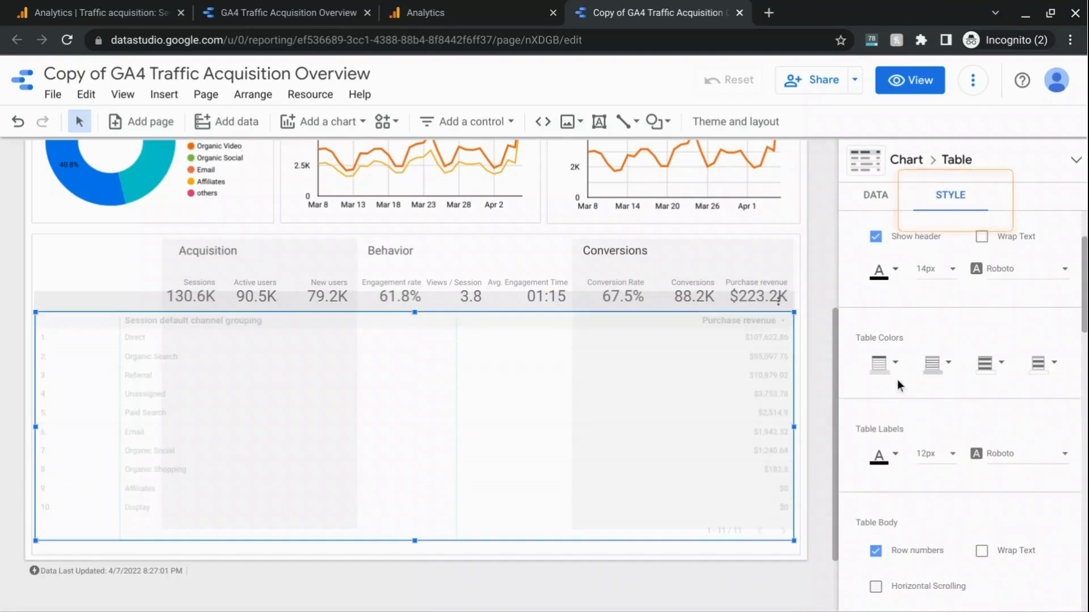
{"action": "scroll", "coordinate": [897, 379], "scroll_direction": "down", "scroll_amount": 2}
{"action": "left_click", "coordinate": [876, 329]}
- Replace the table's Purchase revenue metric with Sessions
{"action": "left_click", "coordinate": [876, 197]}
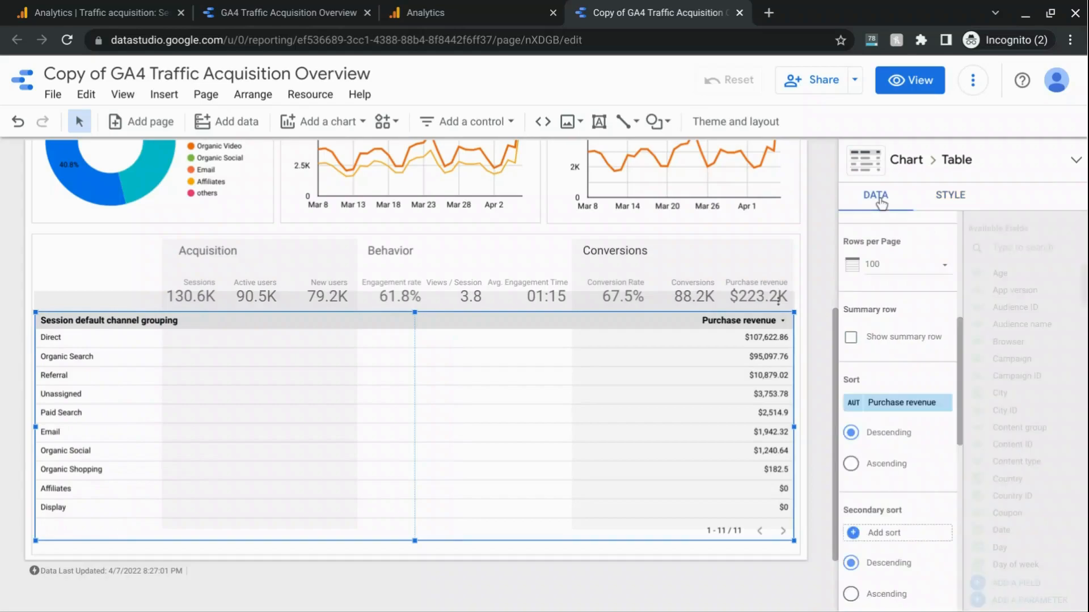
{"action": "scroll", "coordinate": [878, 372], "scroll_direction": "up", "scroll_amount": 5}
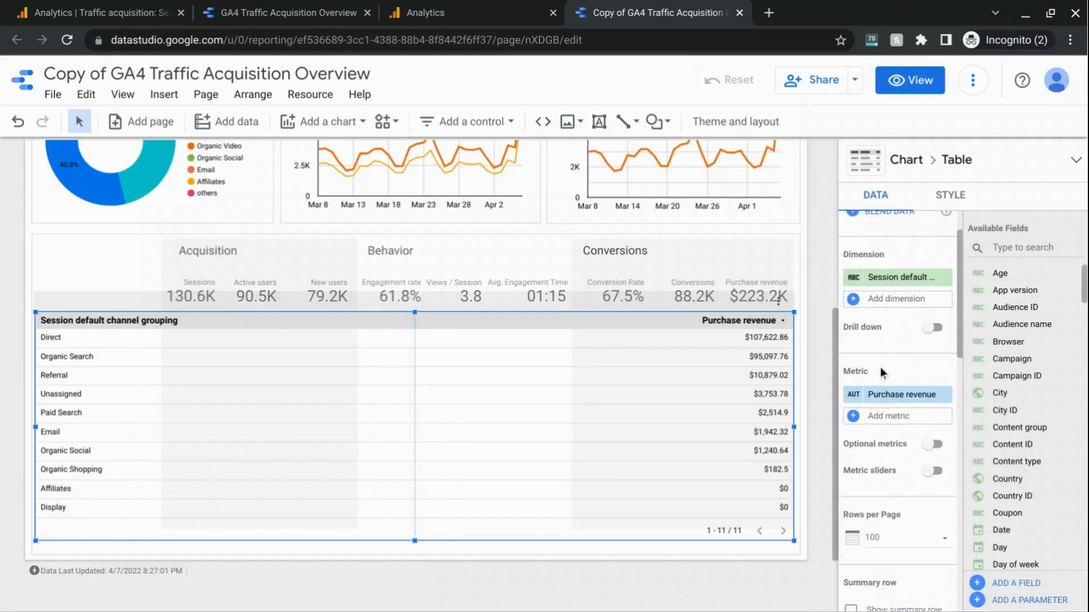
{"action": "left_click", "coordinate": [883, 401]}
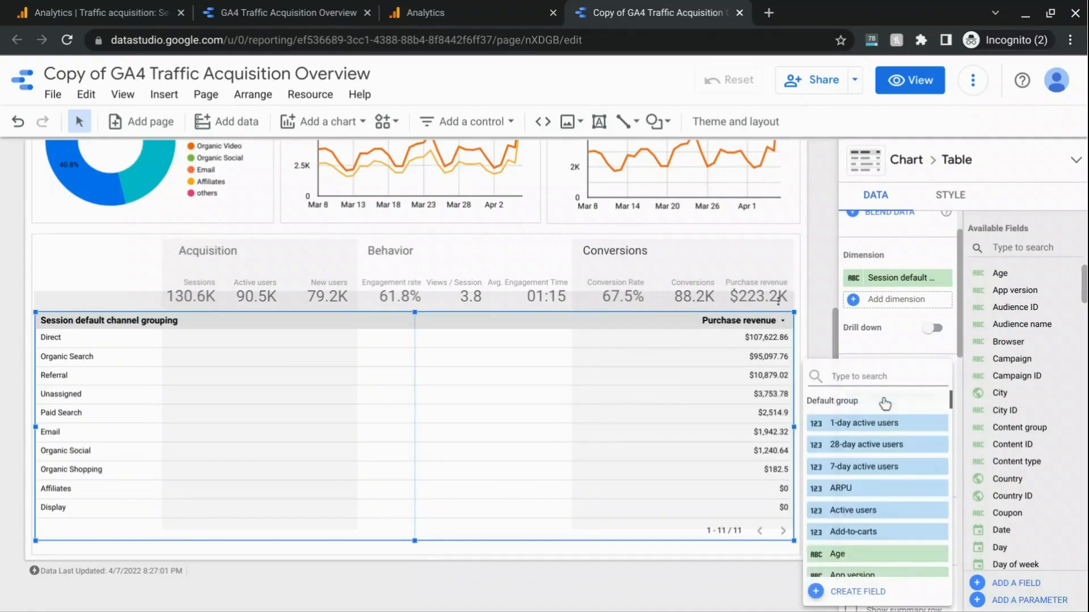
{"action": "type", "text": "sessions"}
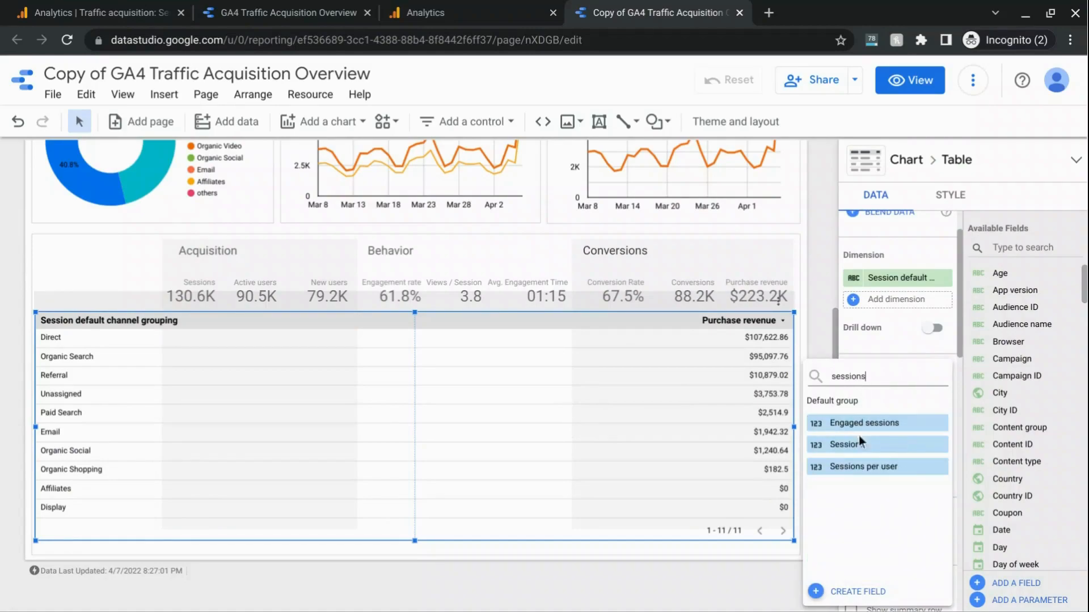
{"action": "left_click", "coordinate": [859, 444]}
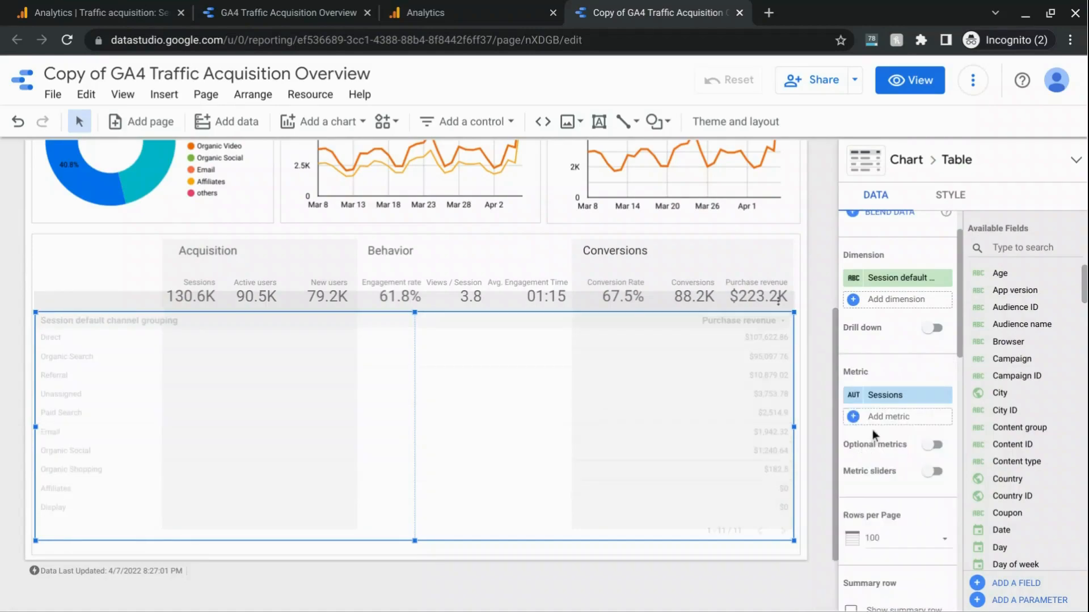
- Add Active users and New users as further metrics of the table
{"action": "left_click", "coordinate": [883, 418]}
{"action": "type", "text": "active users"}
{"action": "left_click", "coordinate": [856, 488]}
{"action": "left_click", "coordinate": [881, 439]}
{"action": "type", "text": "new users"}
{"action": "left_click", "coordinate": [881, 434]}
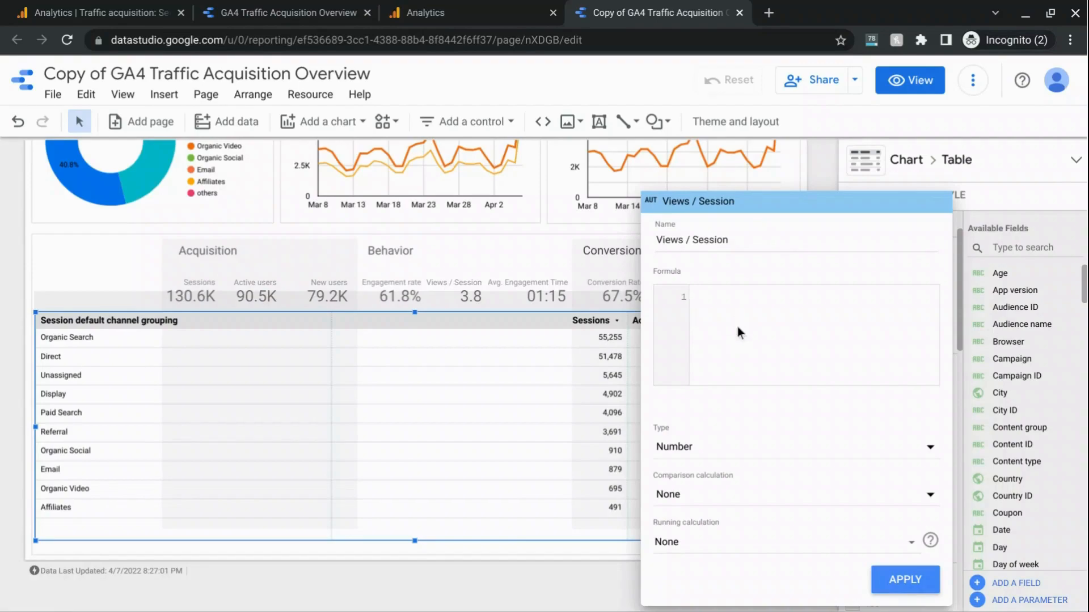
- Define the calculated metric Views / Session as Views divided by Sessions, keep its type as Number, and apply it
{"action": "type", "text": "Vi"}
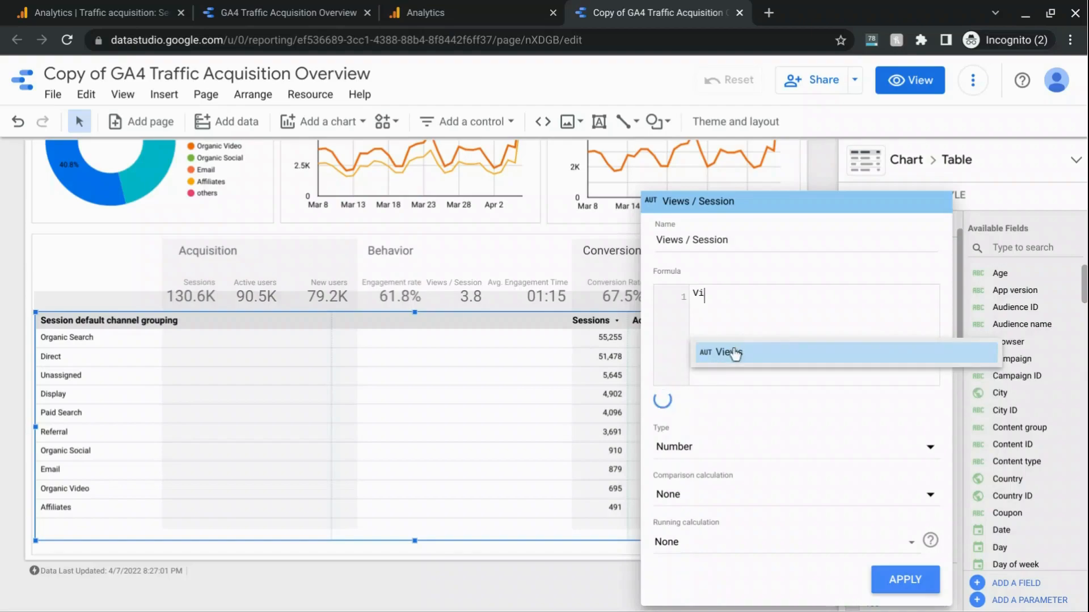
{"action": "left_click", "coordinate": [736, 352]}
{"action": "type", "text": "/ Session"}
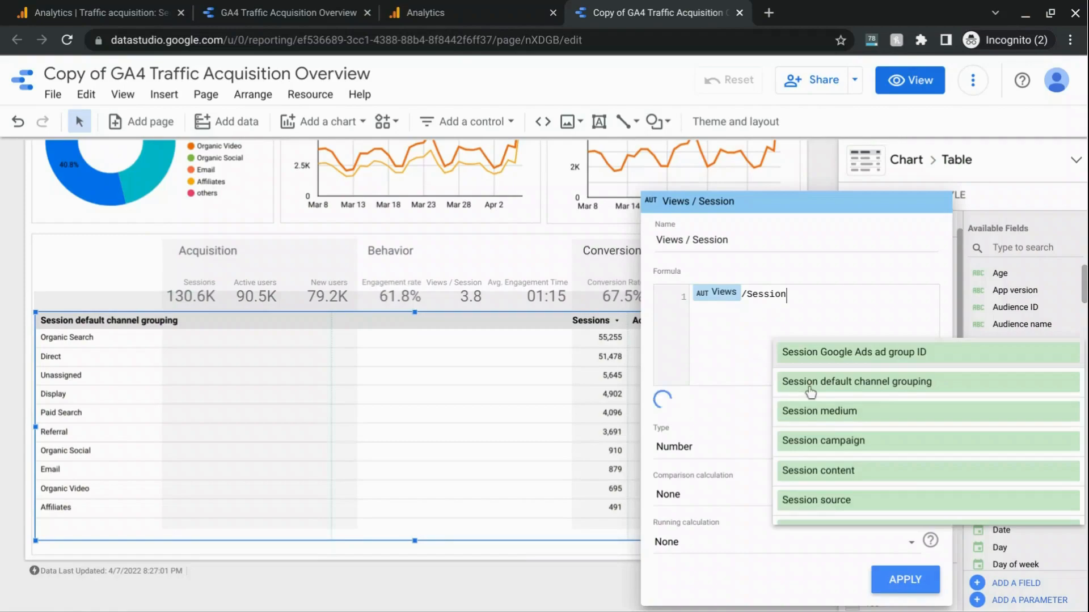
{"action": "type", "text": "s"}
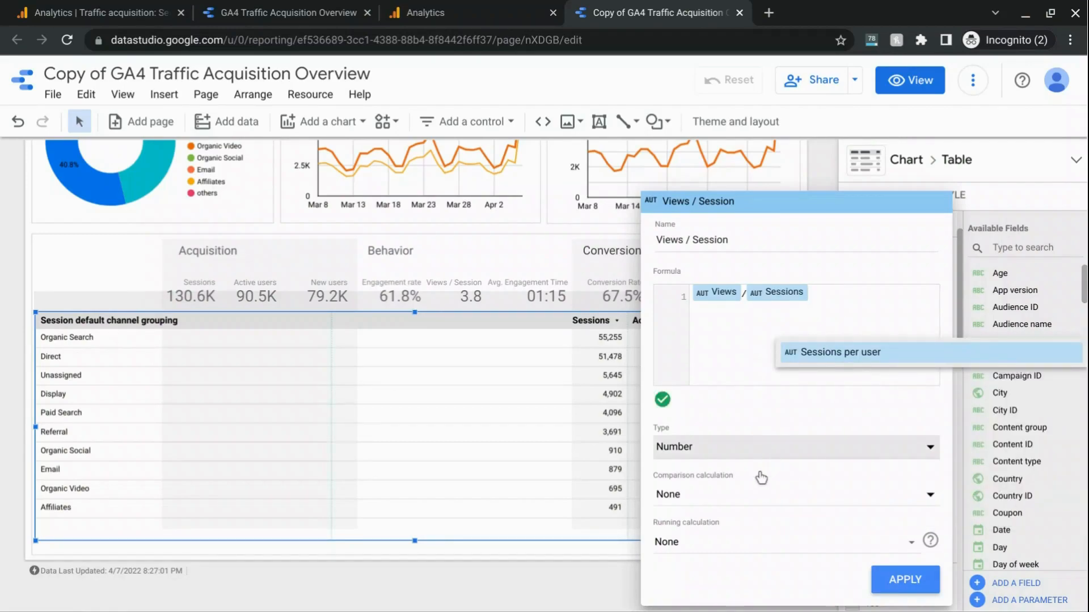
{"action": "left_click", "coordinate": [779, 453]}
{"action": "mouse_move", "coordinate": [760, 461]}
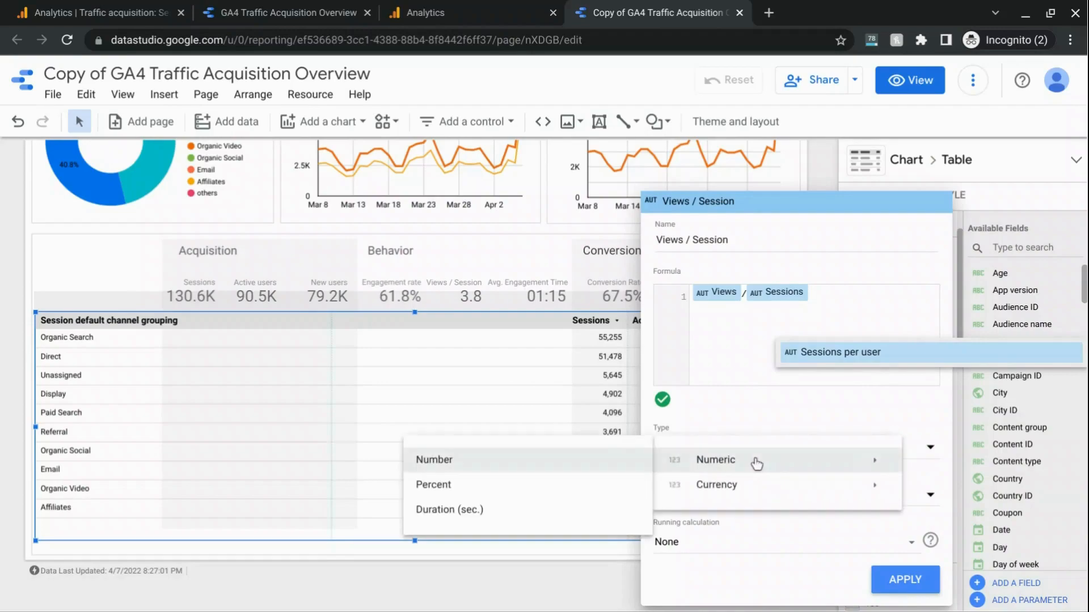
{"action": "left_click", "coordinate": [777, 445]}
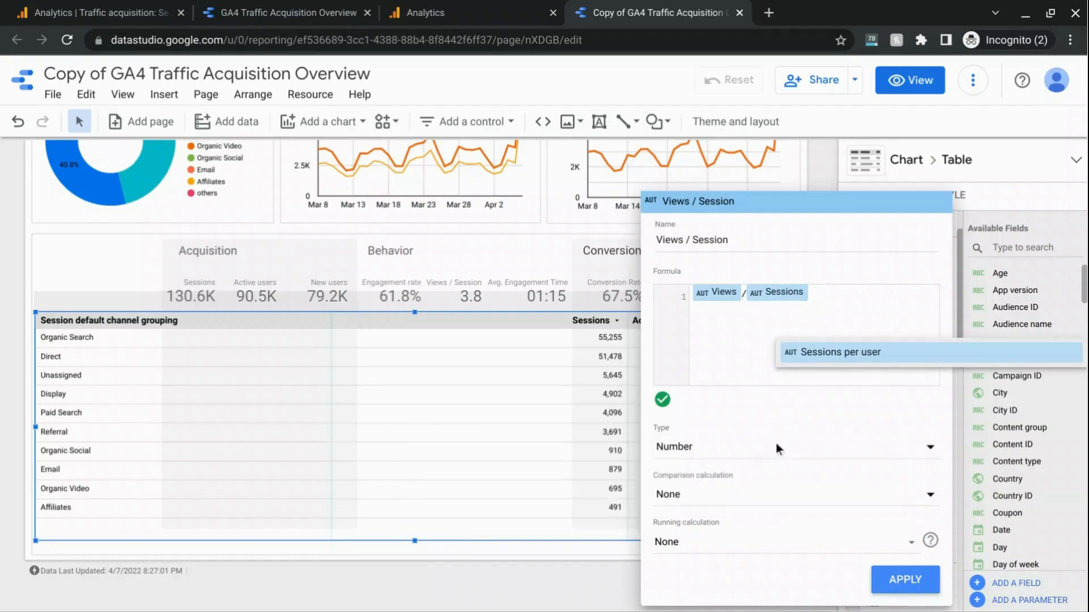
{"action": "left_click", "coordinate": [901, 579]}
{"action": "scroll", "coordinate": [899, 585], "scroll_direction": "down", "scroll_amount": 1}
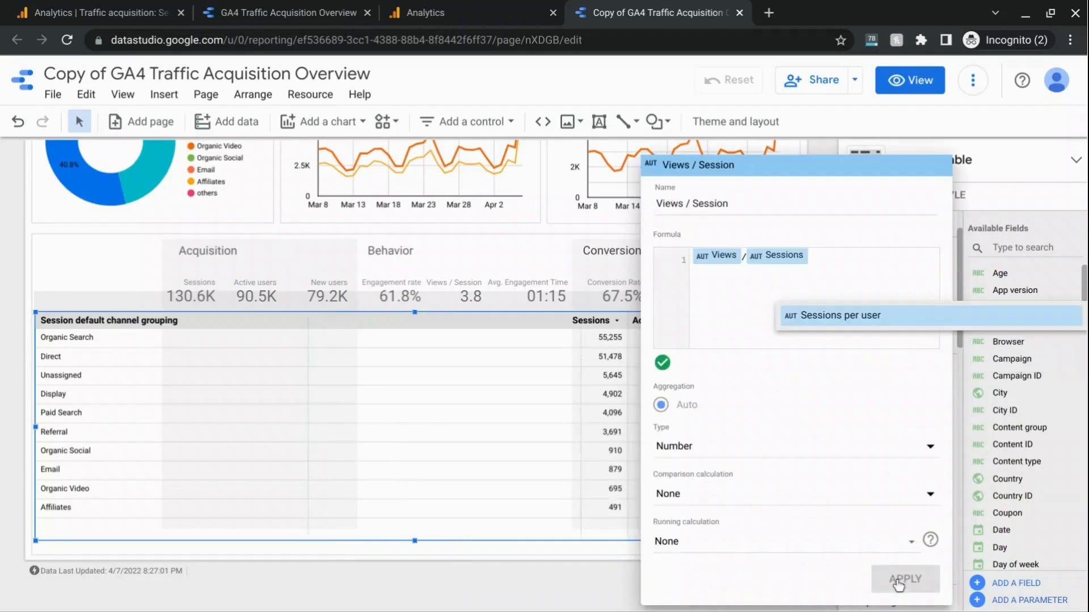
{"action": "left_click", "coordinate": [896, 579]}
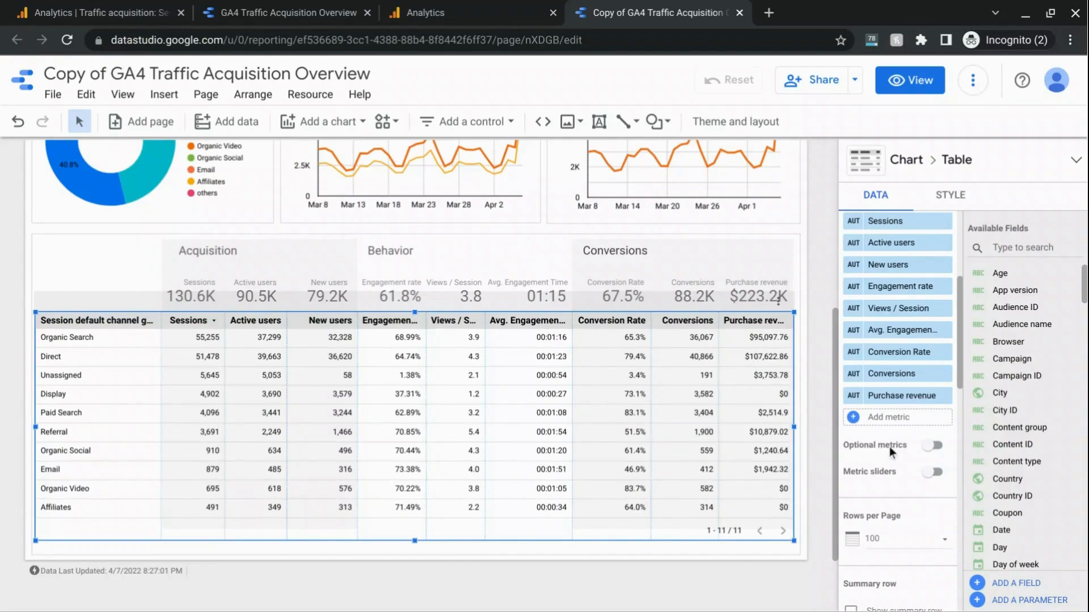
- Enable drill down on the channel table and add Source as its second dimension
{"action": "scroll", "coordinate": [889, 448], "scroll_direction": "down", "scroll_amount": 1}
{"action": "scroll", "coordinate": [899, 289], "scroll_direction": "up", "scroll_amount": 5}
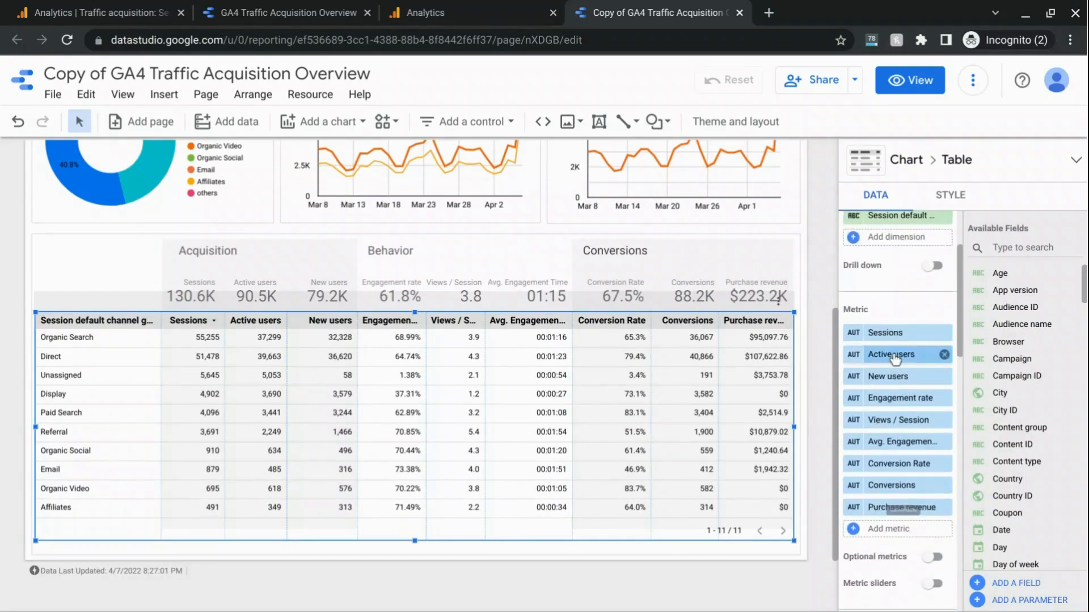
{"action": "scroll", "coordinate": [890, 264], "scroll_direction": "up", "scroll_amount": 4}
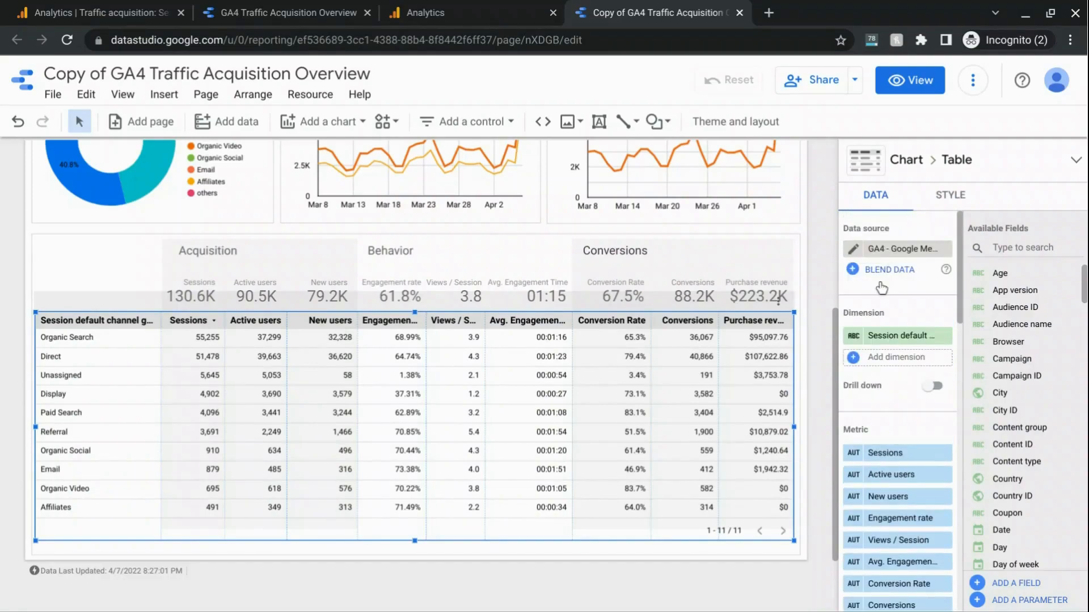
{"action": "left_click", "coordinate": [932, 387]}
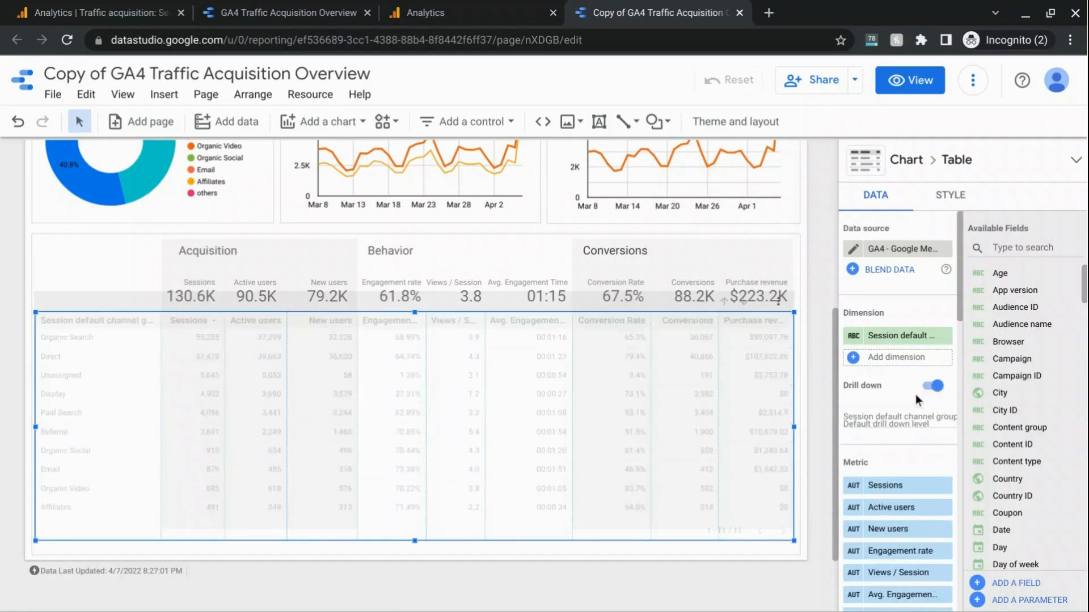
{"action": "left_click", "coordinate": [892, 358]}
{"action": "type", "text": "source"}
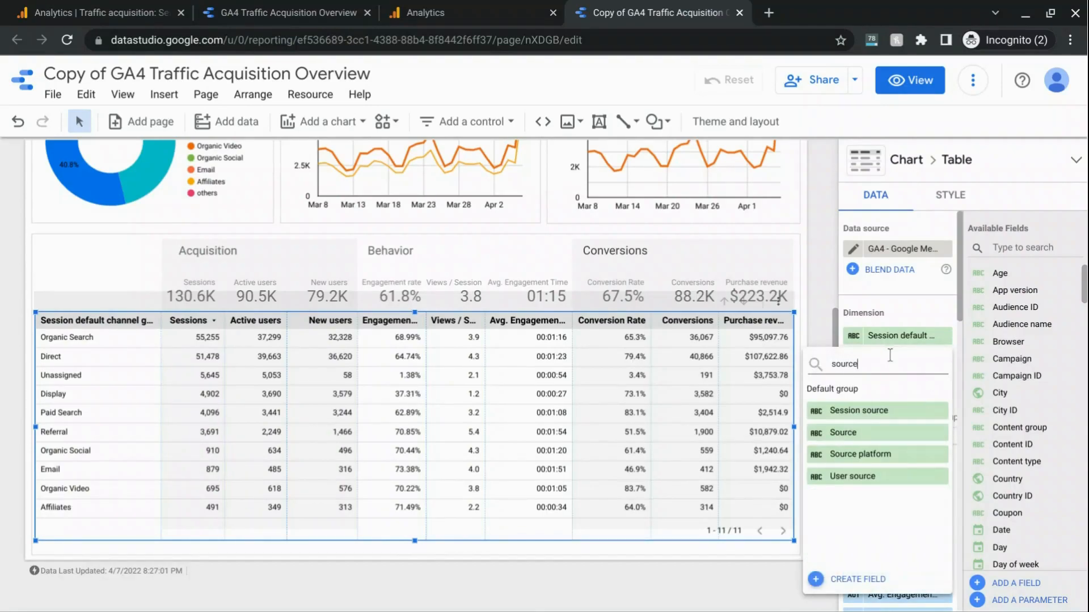
{"action": "left_click", "coordinate": [871, 430]}
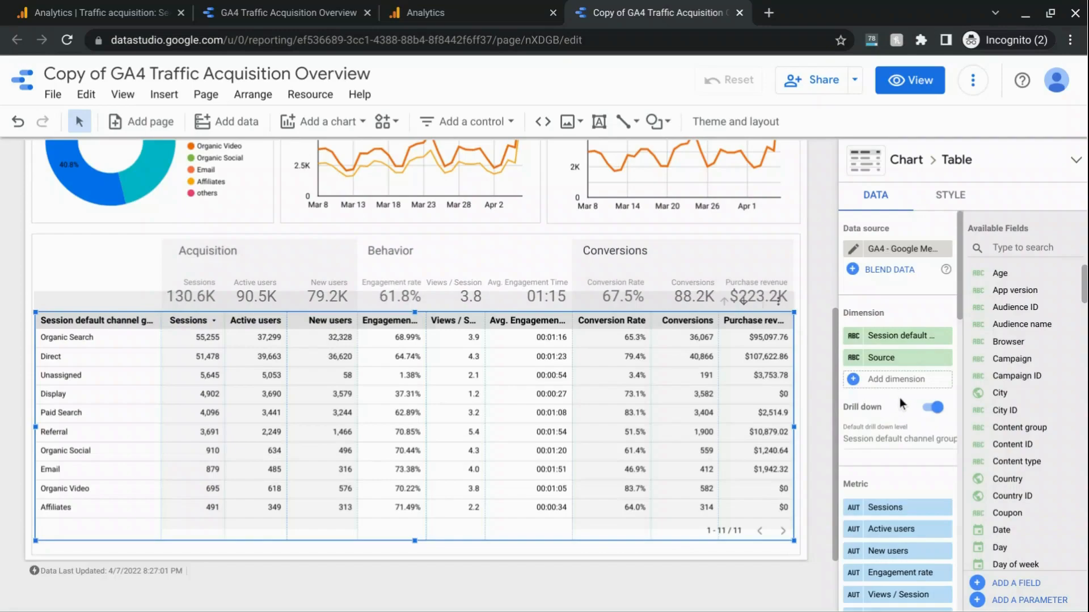
- Drill down the table's Organic Social row to the source level and look through the listed sources
{"action": "left_click", "coordinate": [65, 454]}
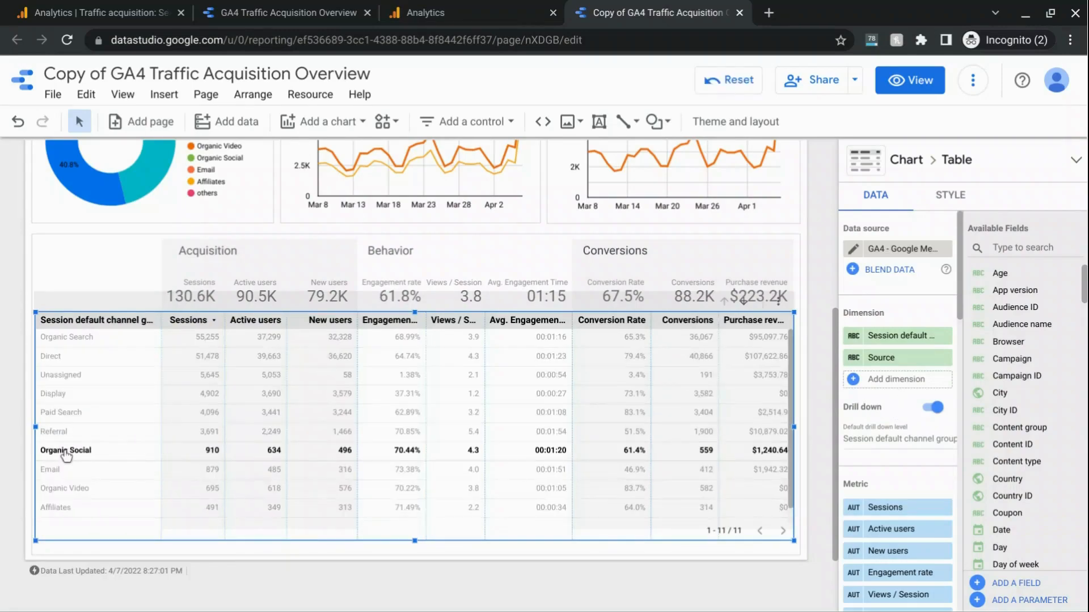
{"action": "right_click", "coordinate": [66, 456]}
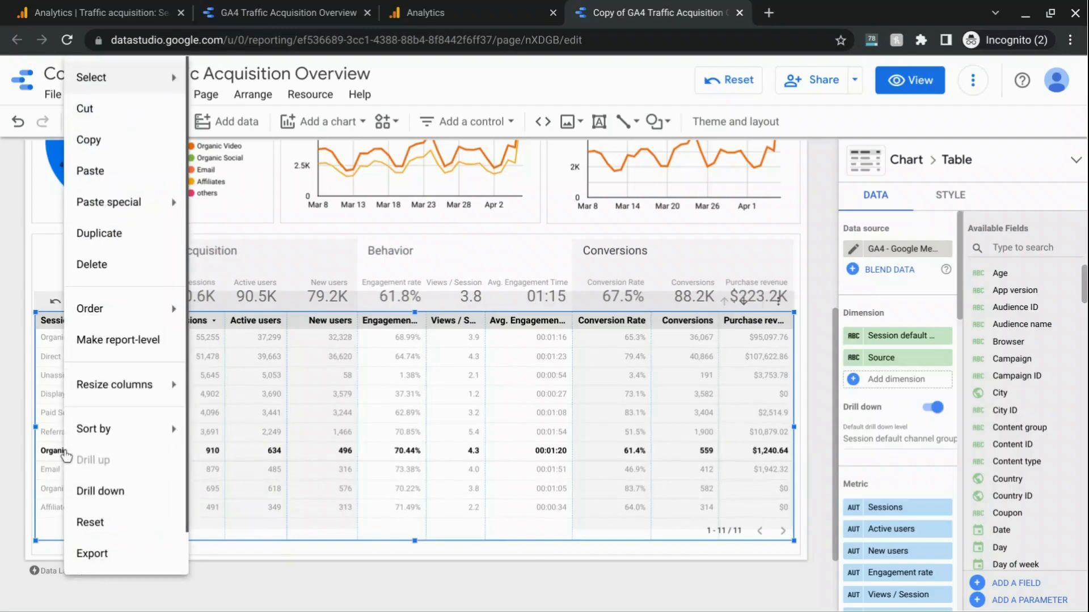
{"action": "left_click", "coordinate": [114, 489]}
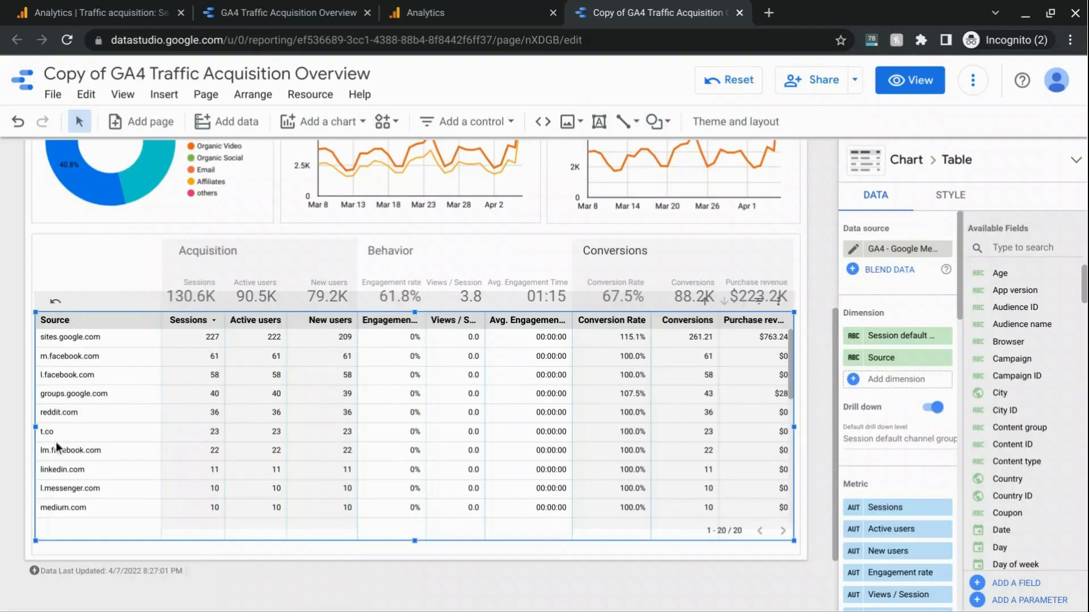
{"action": "scroll", "coordinate": [98, 468], "scroll_direction": "down", "scroll_amount": 3}
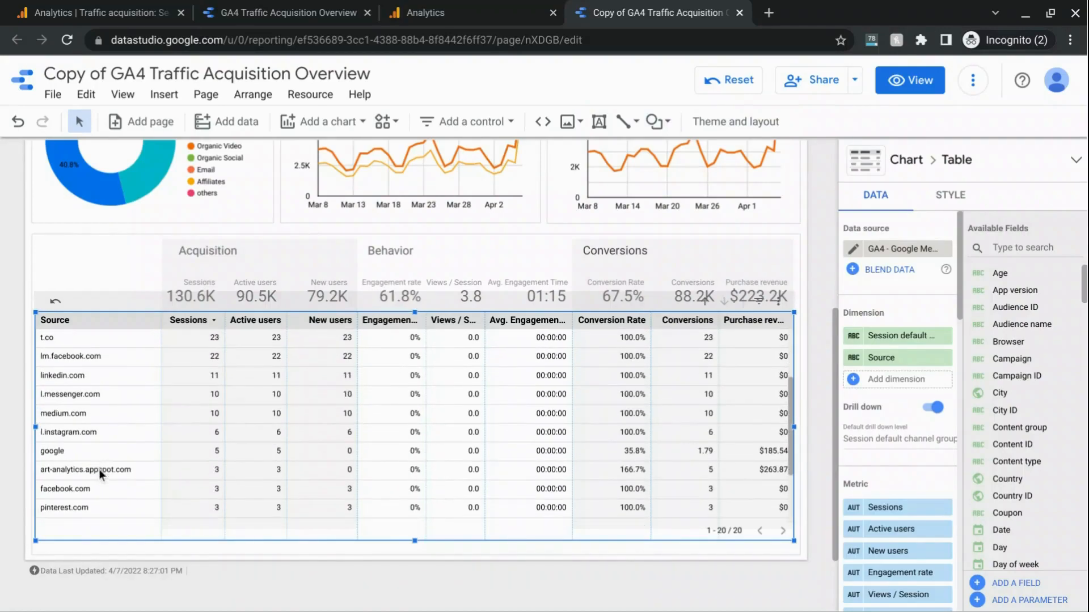
{"action": "scroll", "coordinate": [108, 454], "scroll_direction": "down", "scroll_amount": 1}
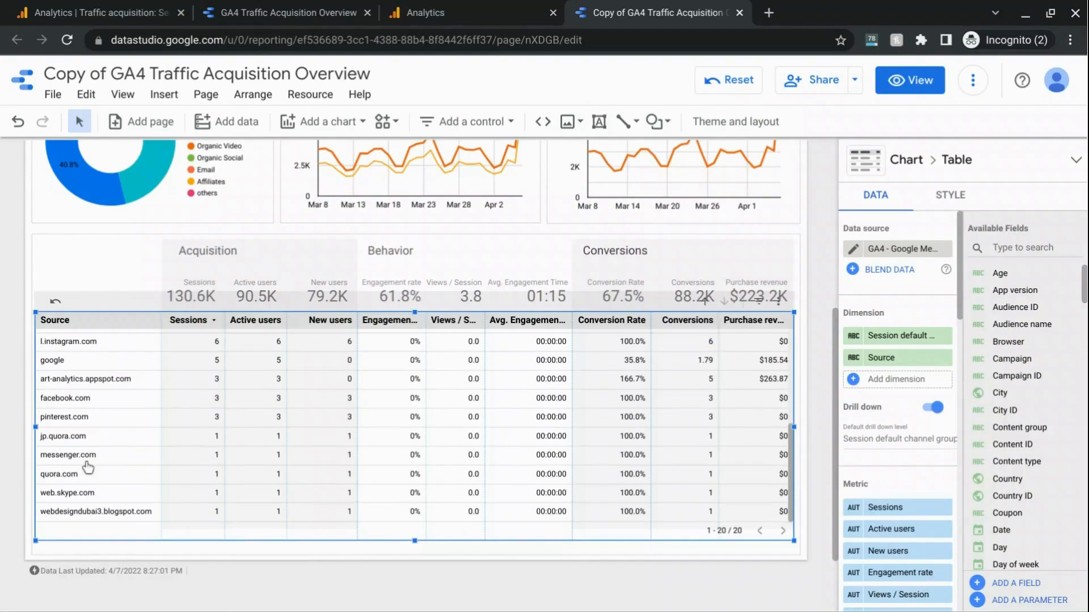
{"action": "scroll", "coordinate": [89, 489], "scroll_direction": "up", "scroll_amount": 3}
{"action": "scroll", "coordinate": [89, 489], "scroll_direction": "up", "scroll_amount": 2}
{"action": "scroll", "coordinate": [89, 489], "scroll_direction": "up", "scroll_amount": 1}
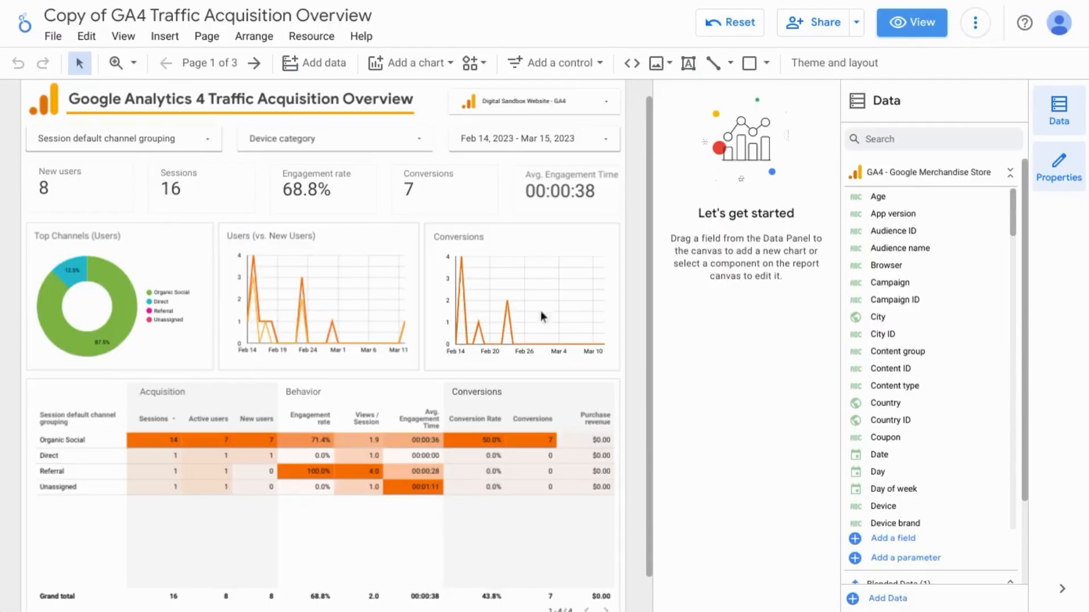
- Select the Top Channels (Users) chart and start adding a new donut chart
{"action": "left_click", "coordinate": [129, 269]}
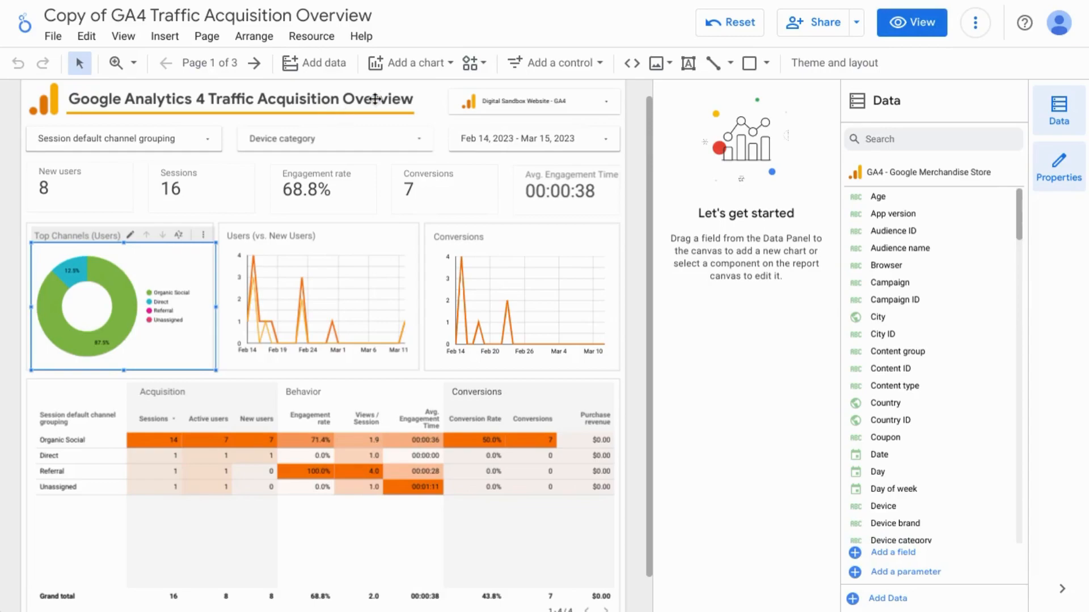
{"action": "left_click", "coordinate": [402, 65]}
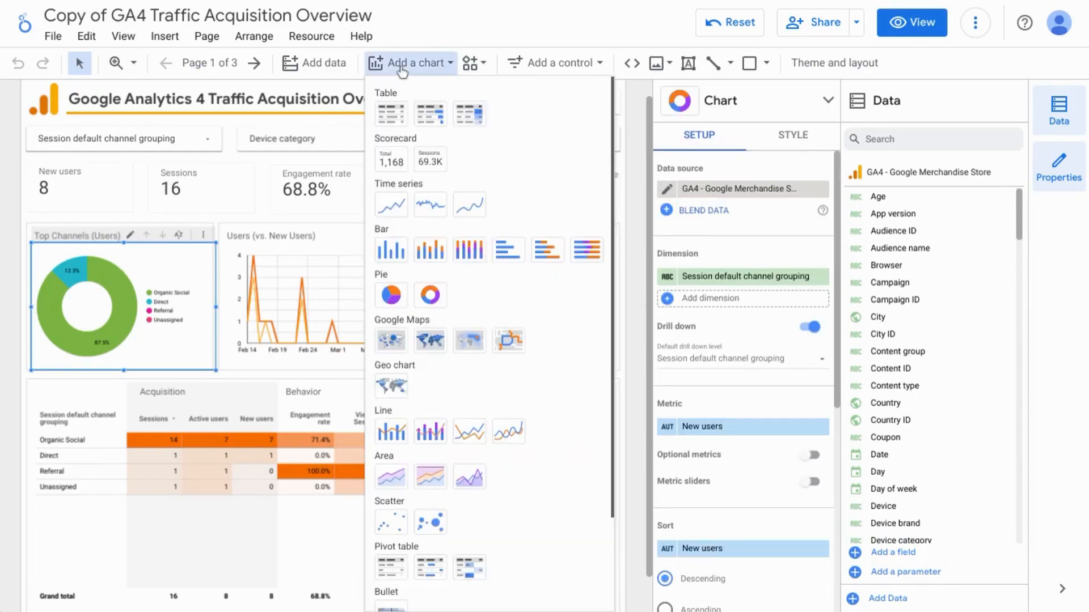
{"action": "left_click", "coordinate": [431, 296]}
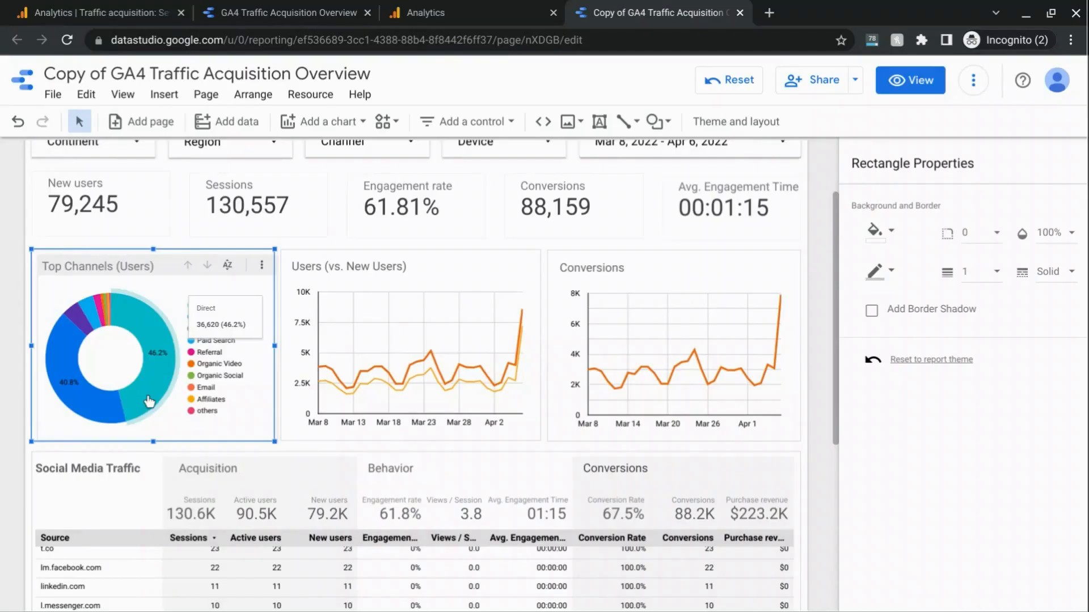
- Replace the Top Channels (Users) donut chart's dimension with Source and turn off its drill down
{"action": "left_click", "coordinate": [148, 401]}
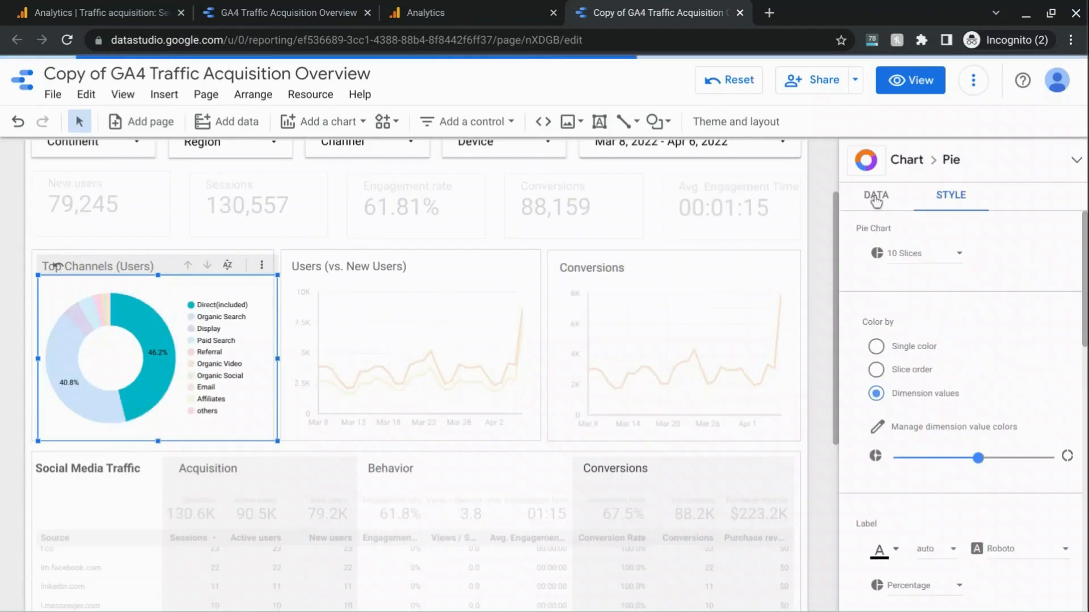
{"action": "left_click", "coordinate": [876, 195]}
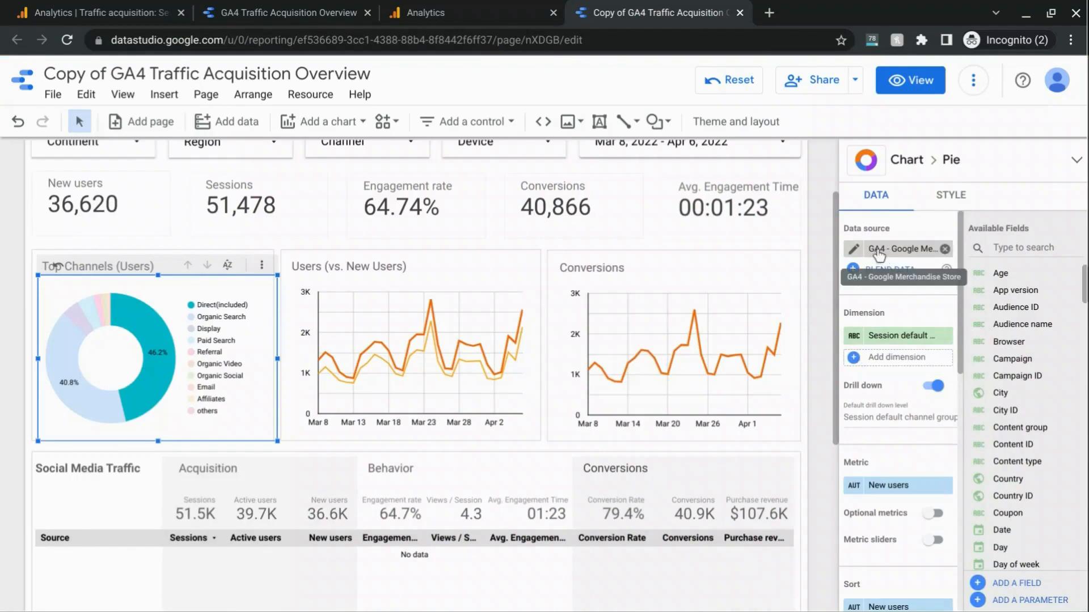
{"action": "left_click", "coordinate": [893, 338]}
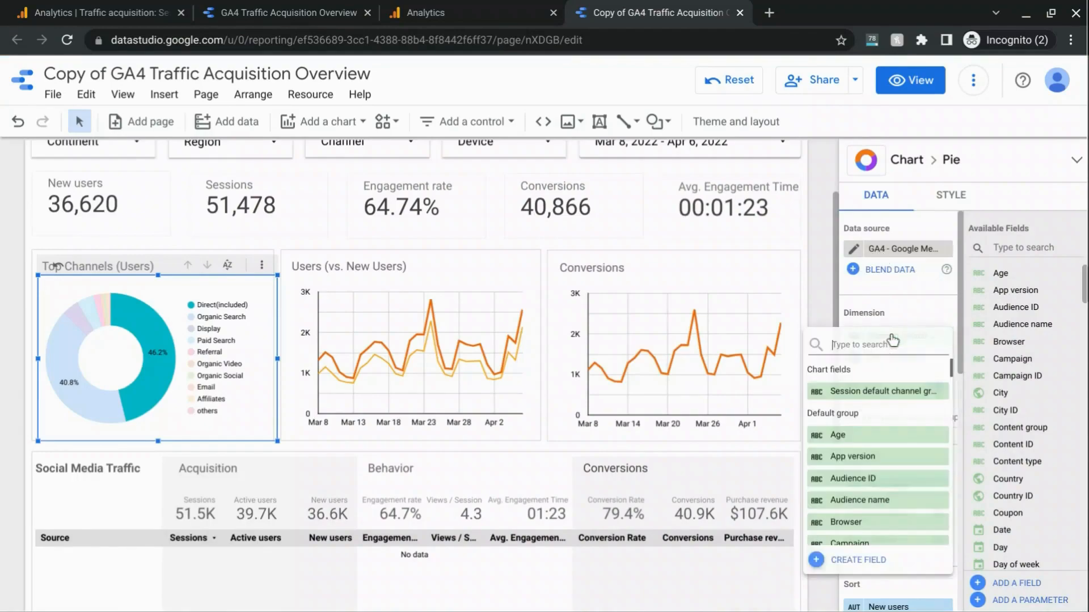
{"action": "type", "text": "source"}
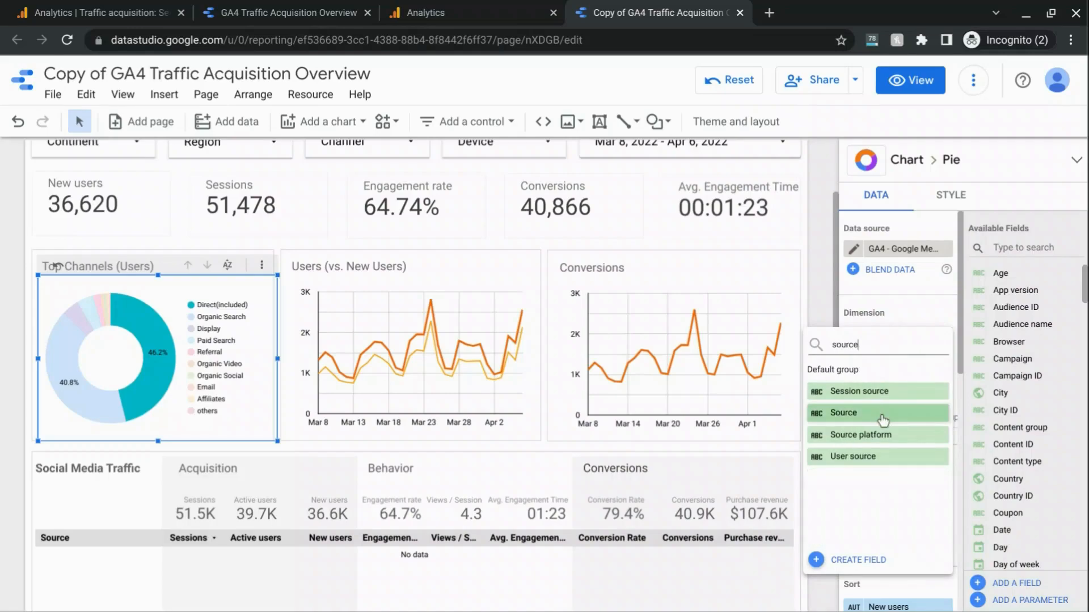
{"action": "left_click", "coordinate": [879, 413]}
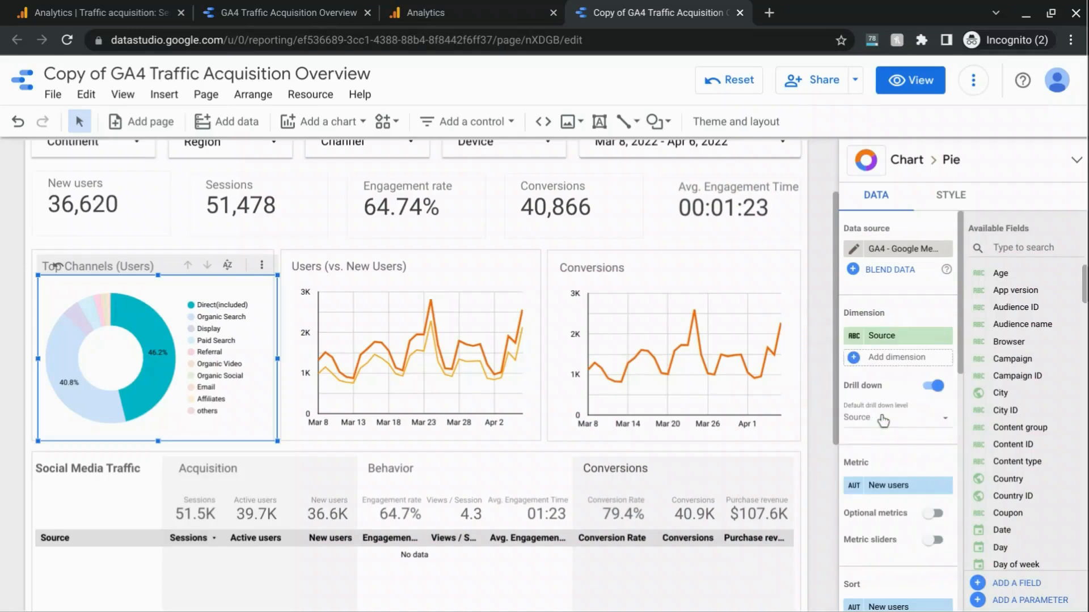
{"action": "left_click", "coordinate": [934, 387]}
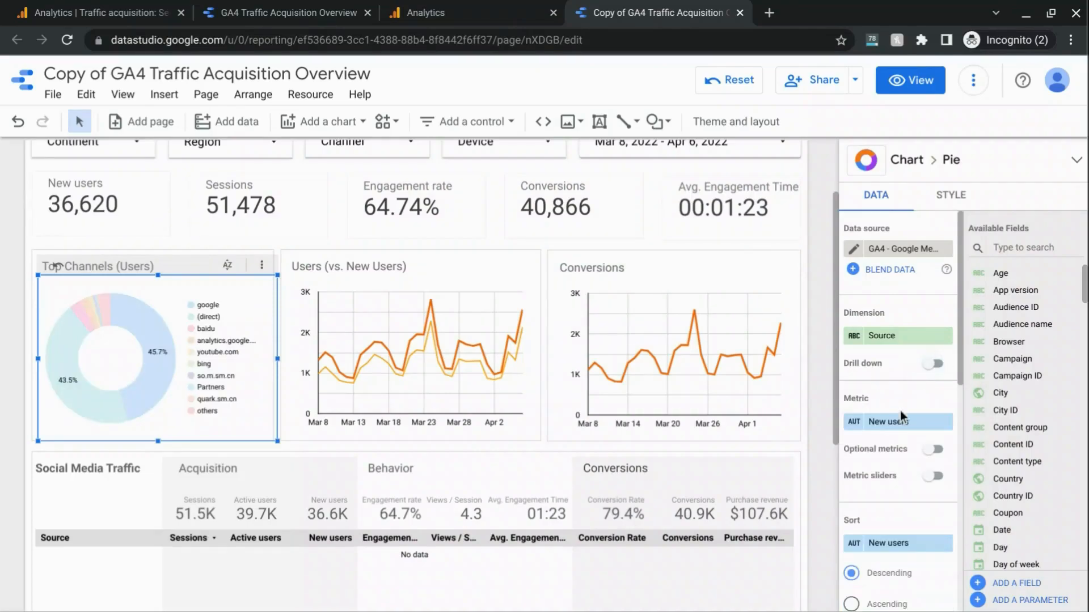
- Replace the donut chart's New users metric with Sessions and apply the social media traffic filter to it
{"action": "left_click", "coordinate": [894, 428]}
{"action": "type", "text": "session"}
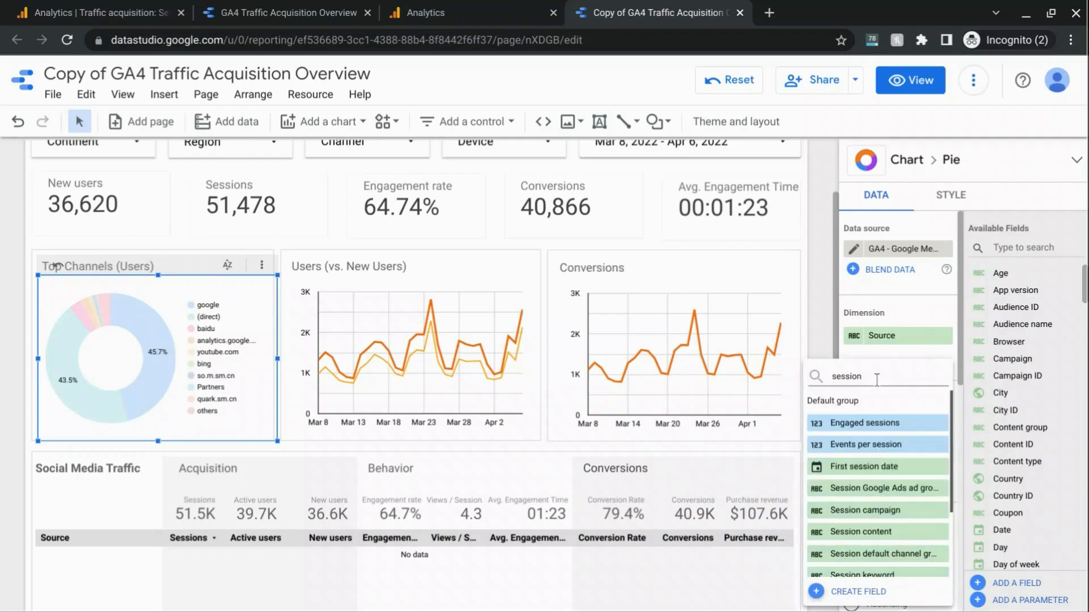
{"action": "scroll", "coordinate": [881, 476], "scroll_direction": "down", "scroll_amount": 2}
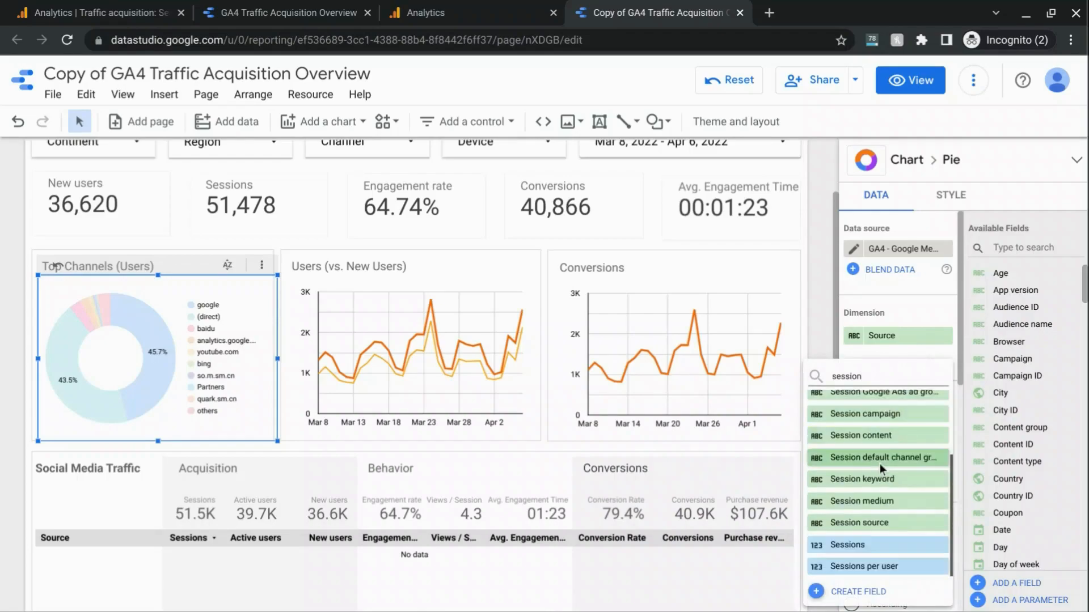
{"action": "left_click", "coordinate": [863, 545]}
{"action": "scroll", "coordinate": [885, 482], "scroll_direction": "down", "scroll_amount": 5}
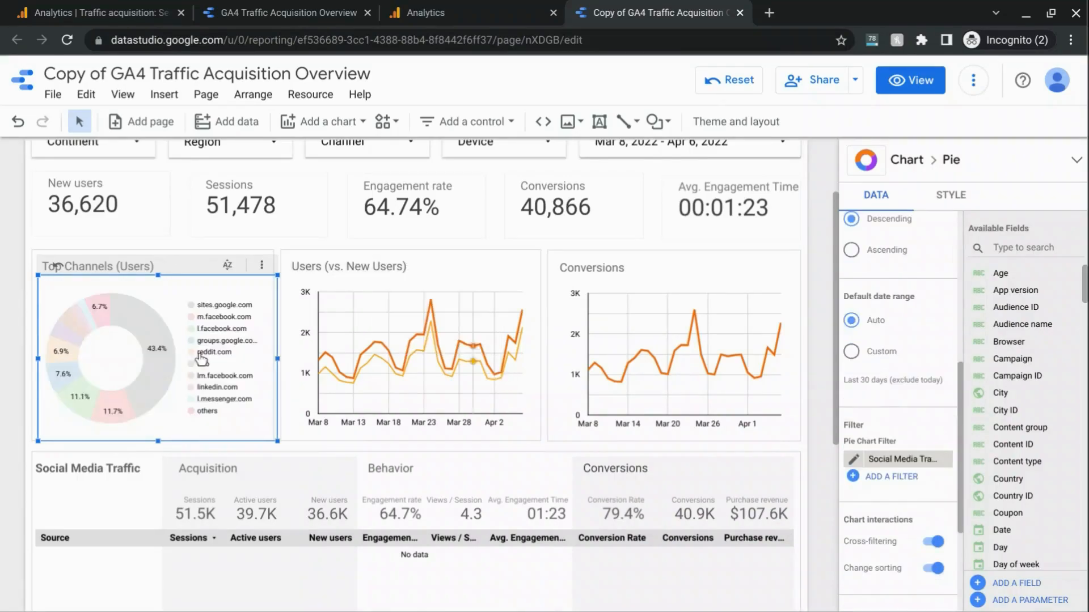
{"action": "mouse_move", "coordinate": [174, 389]}
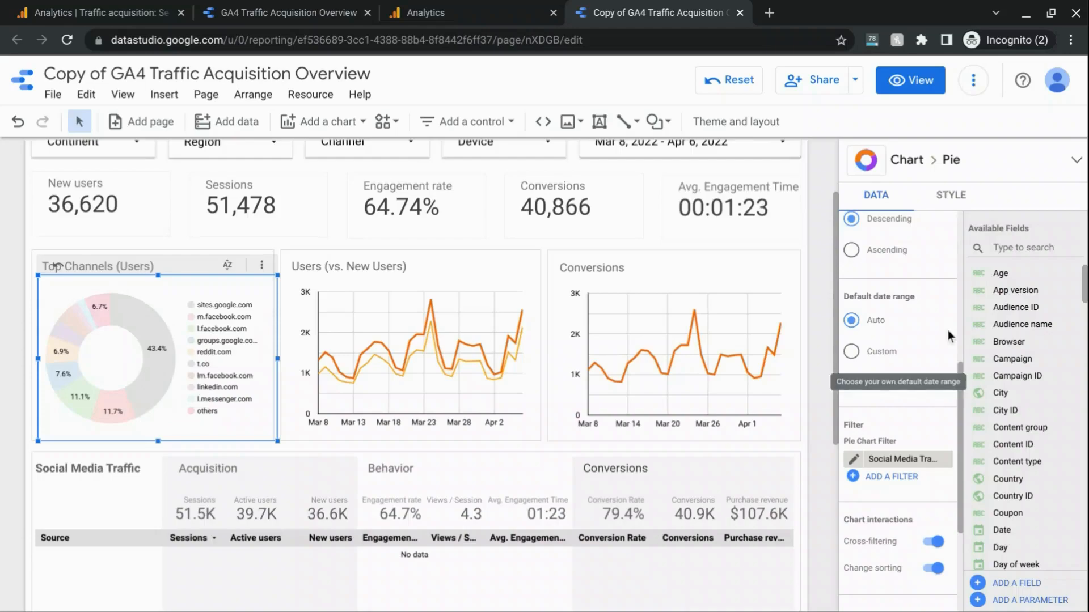
{"action": "left_click", "coordinate": [946, 196]}
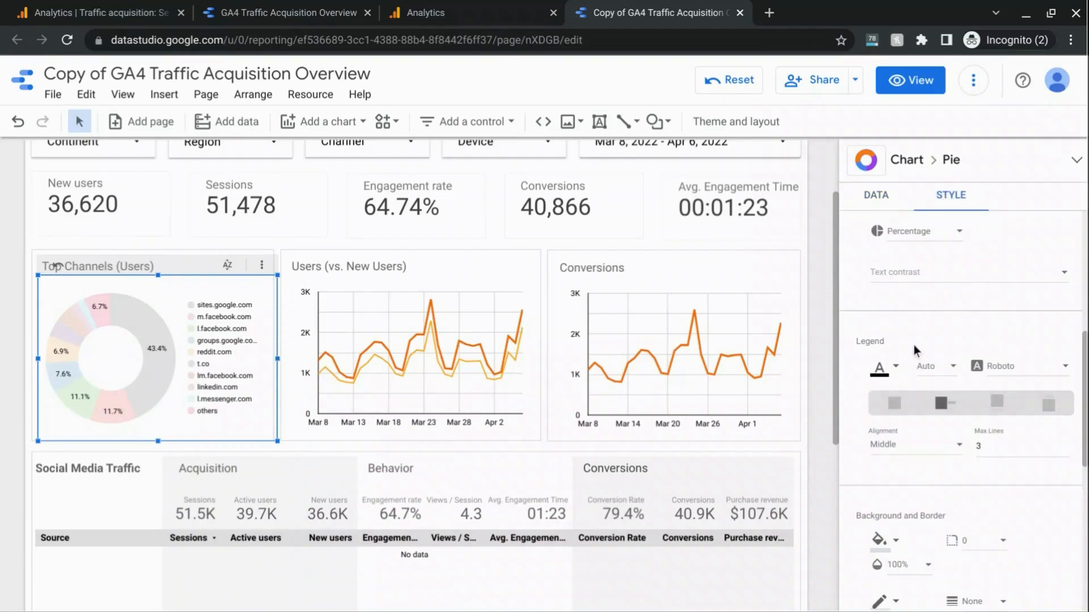
{"action": "scroll", "coordinate": [913, 343], "scroll_direction": "up", "scroll_amount": 5}
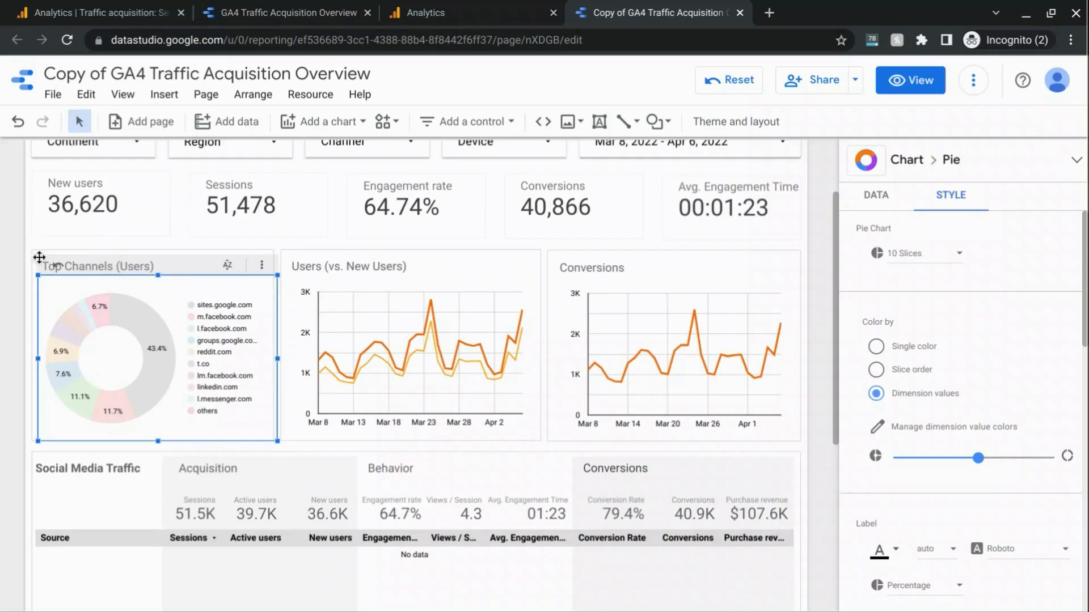
- Change the donut chart's title text to "Social Media Traffic Sources"
{"action": "double_click", "coordinate": [98, 266]}
{"action": "type", "text": "Social Media"}
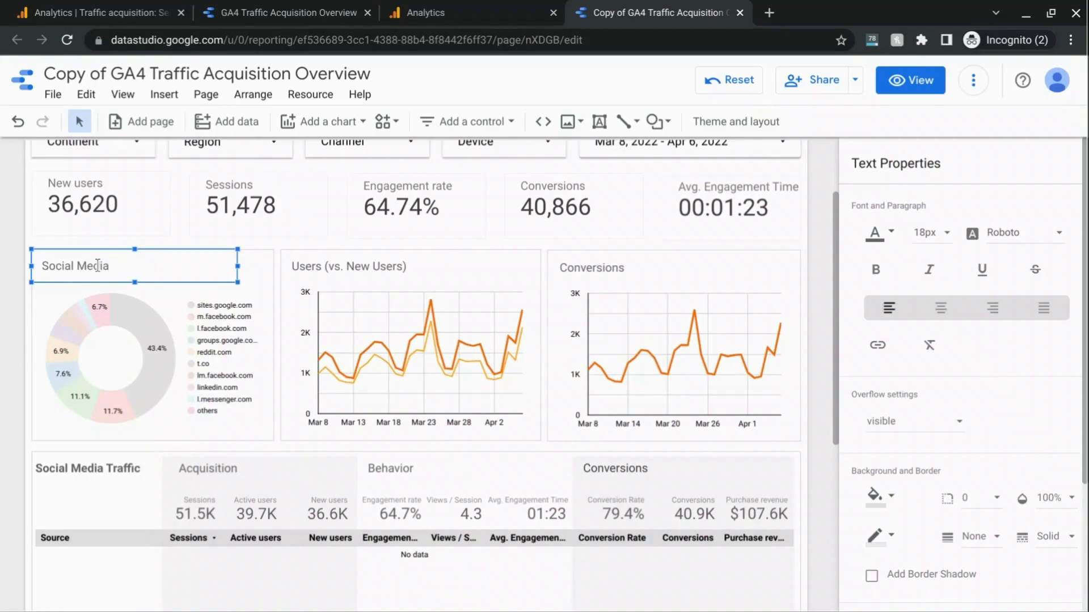
{"action": "type", "text": "Traffic Sources"}
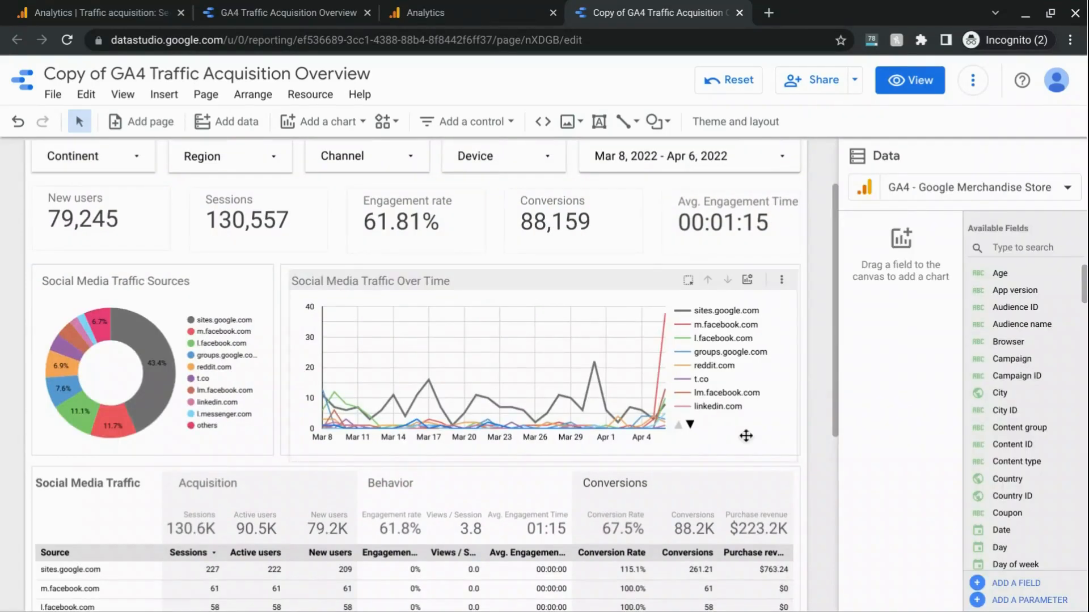
- Convert the Social Media Traffic Over Time chart from a time series to a horizontal bar chart
{"action": "left_click", "coordinate": [761, 440]}
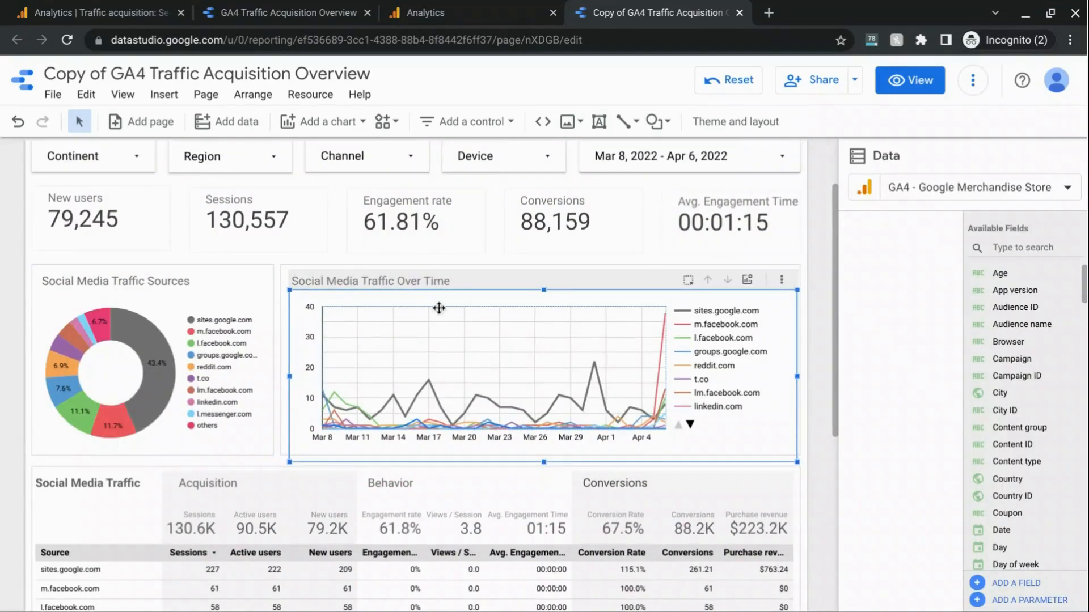
{"action": "left_click", "coordinate": [335, 123]}
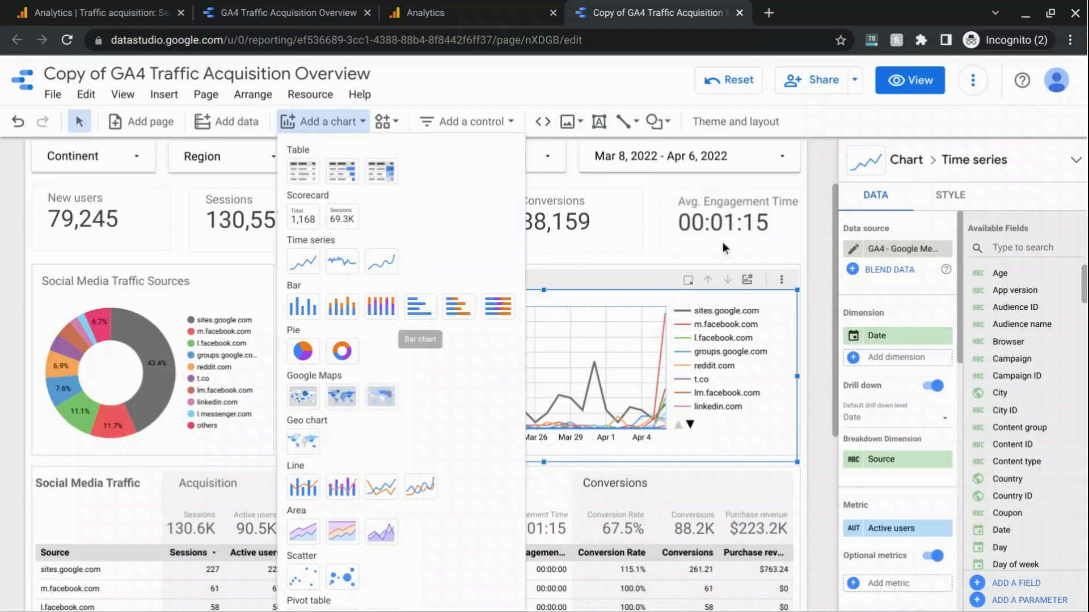
{"action": "left_click", "coordinate": [813, 313]}
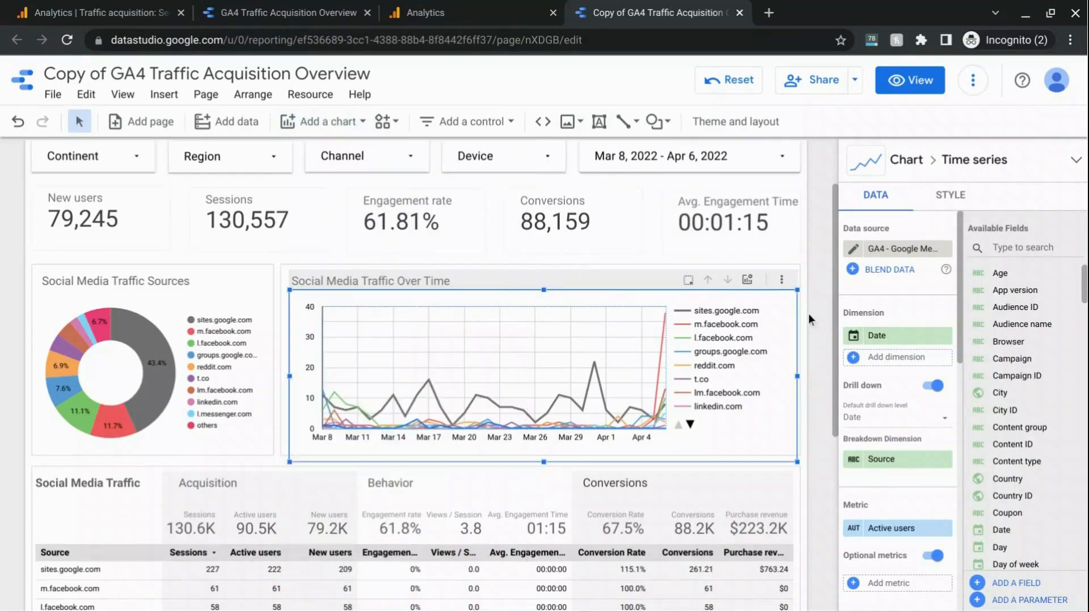
{"action": "left_click", "coordinate": [1076, 164]}
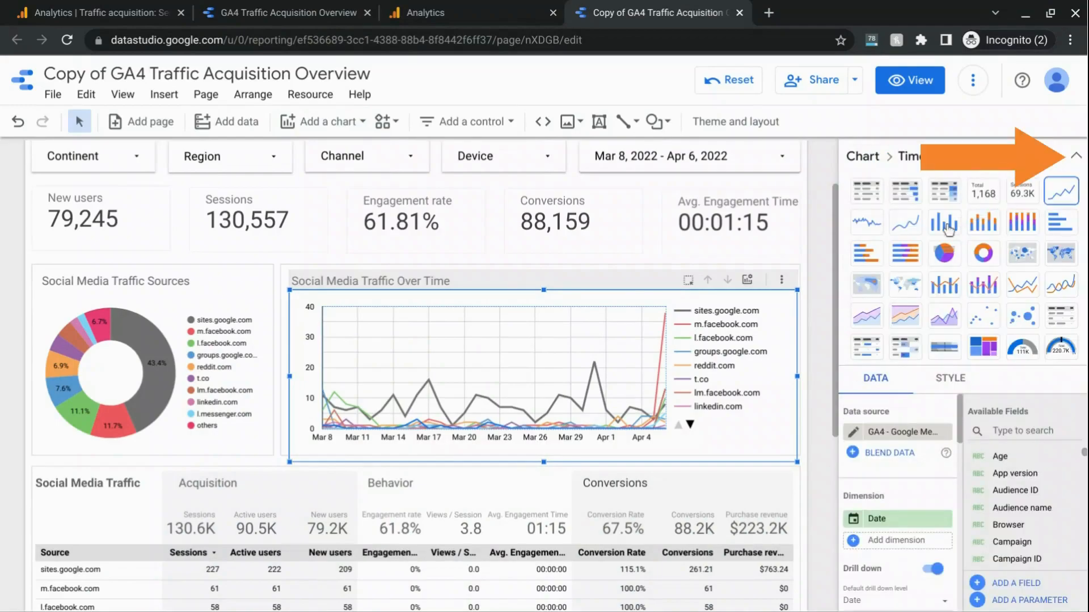
{"action": "left_click", "coordinate": [1061, 224]}
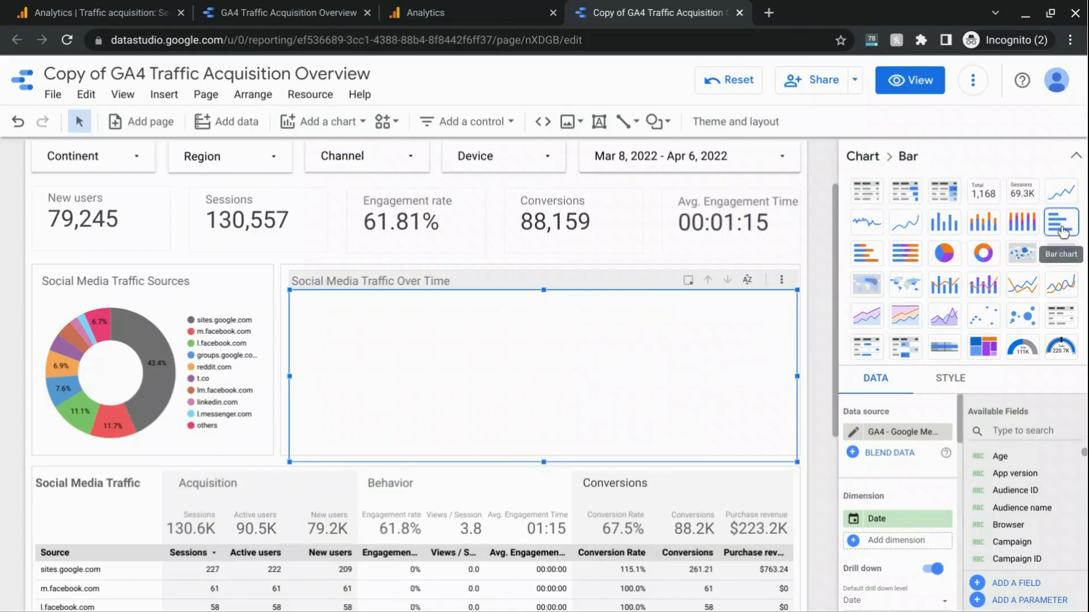
{"action": "left_click", "coordinate": [1076, 158]}
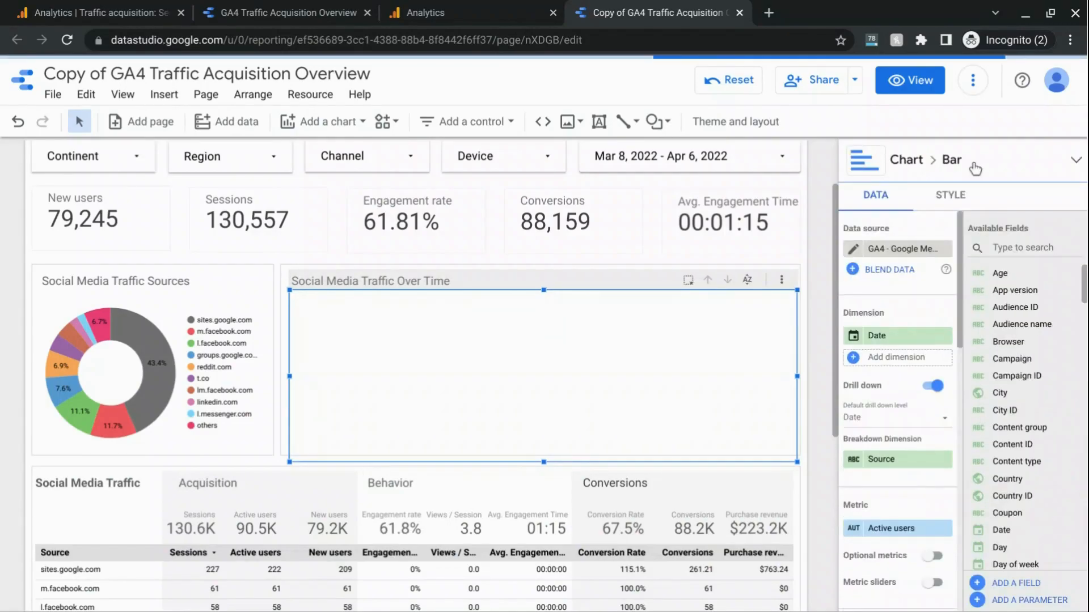
- Set the Social Media Traffic Over Time bar chart's dimension to Source and remove its breakdown dimension
{"action": "left_click", "coordinate": [898, 343]}
{"action": "type", "text": "source"}
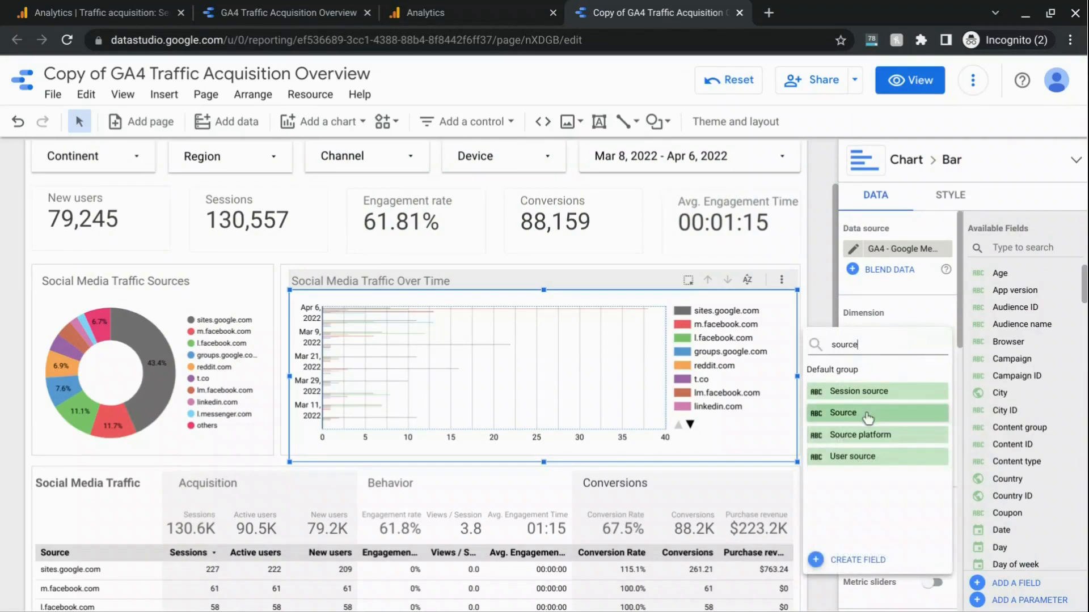
{"action": "left_click", "coordinate": [866, 411]}
{"action": "left_click", "coordinate": [943, 461]}
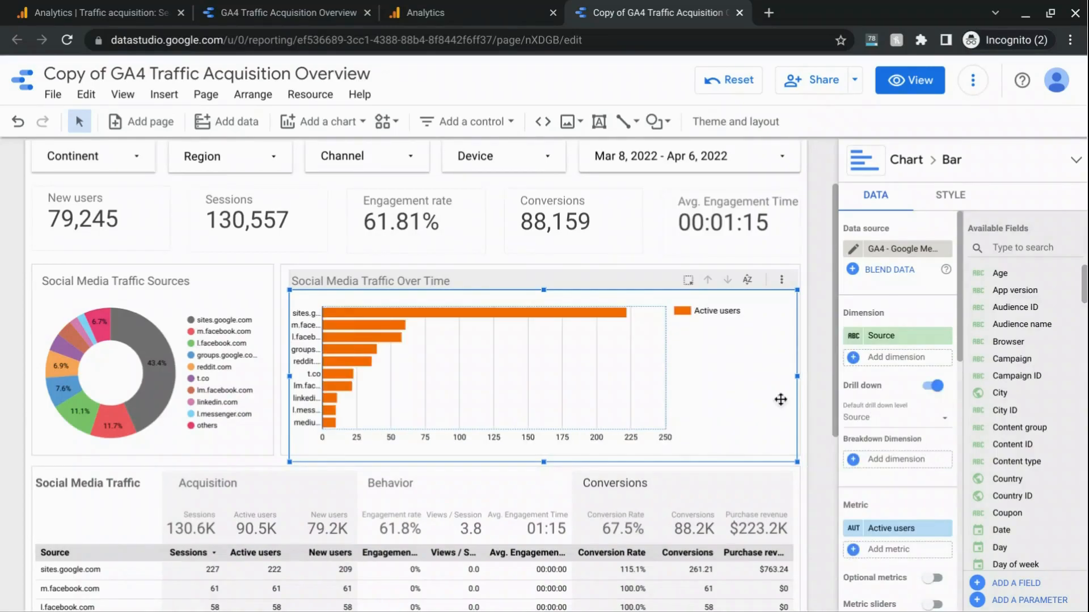
- Hide the legend of the Social Media Traffic Over Time bar chart
{"action": "scroll", "coordinate": [917, 489], "scroll_direction": "down", "scroll_amount": 1}
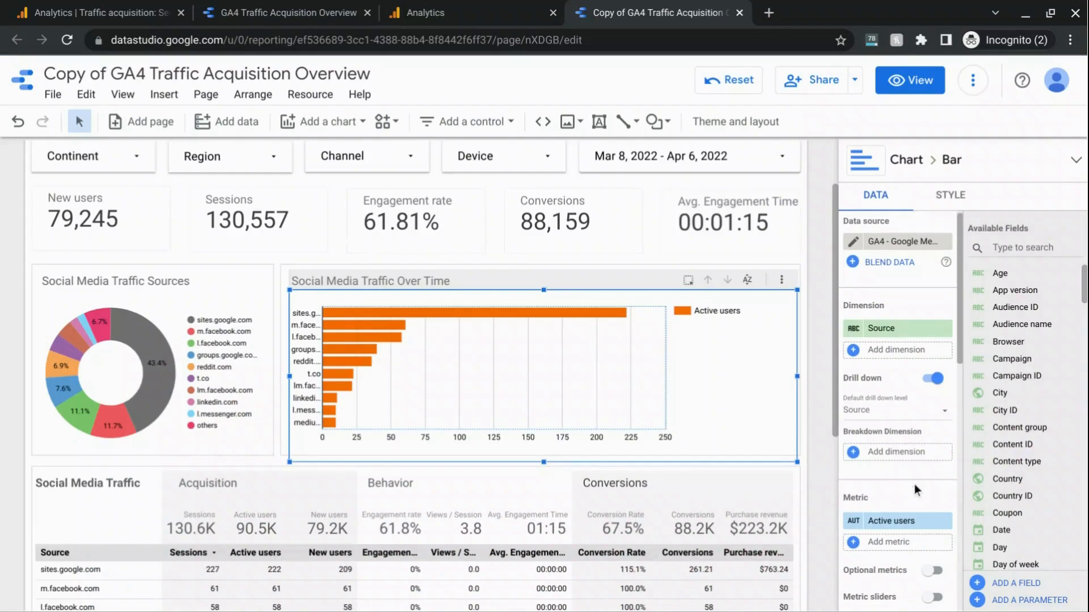
{"action": "scroll", "coordinate": [917, 489], "scroll_direction": "down", "scroll_amount": 3}
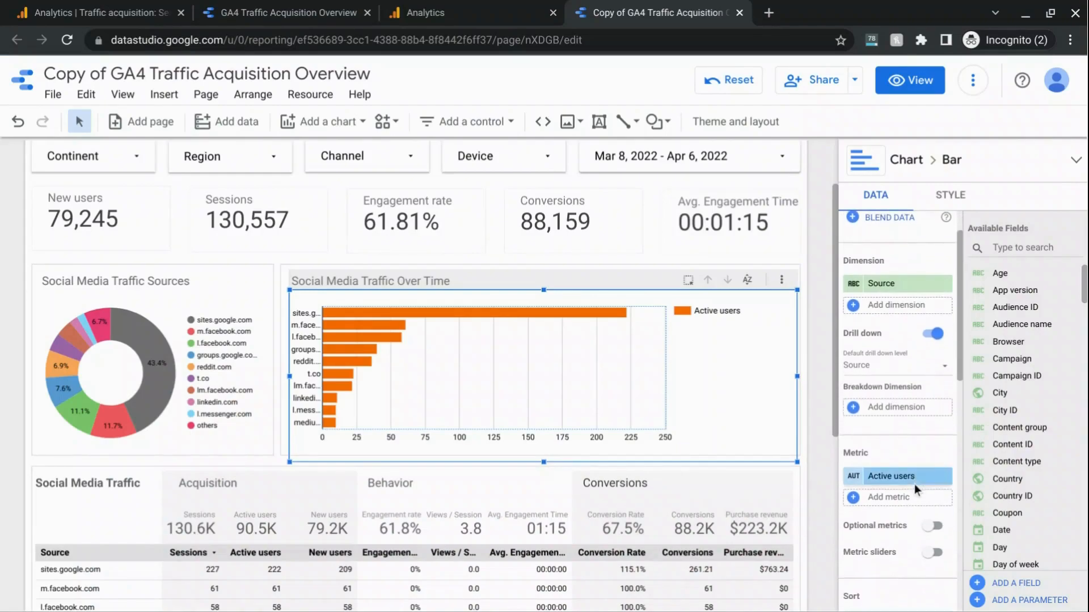
{"action": "left_click", "coordinate": [950, 199]}
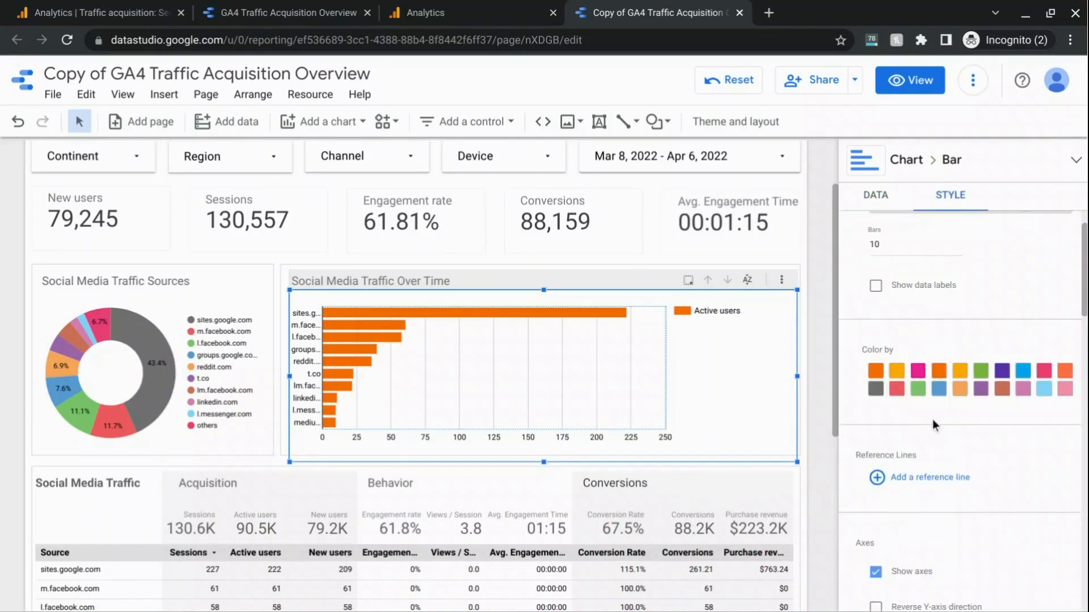
{"action": "scroll", "coordinate": [932, 419], "scroll_direction": "down", "scroll_amount": 5}
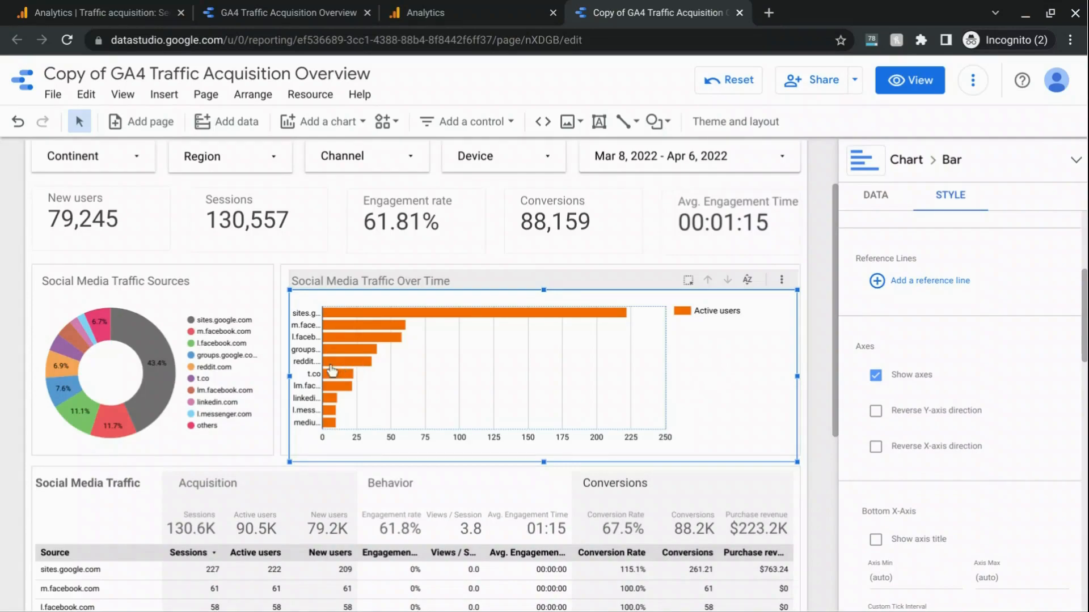
{"action": "scroll", "coordinate": [945, 397], "scroll_direction": "down", "scroll_amount": 10}
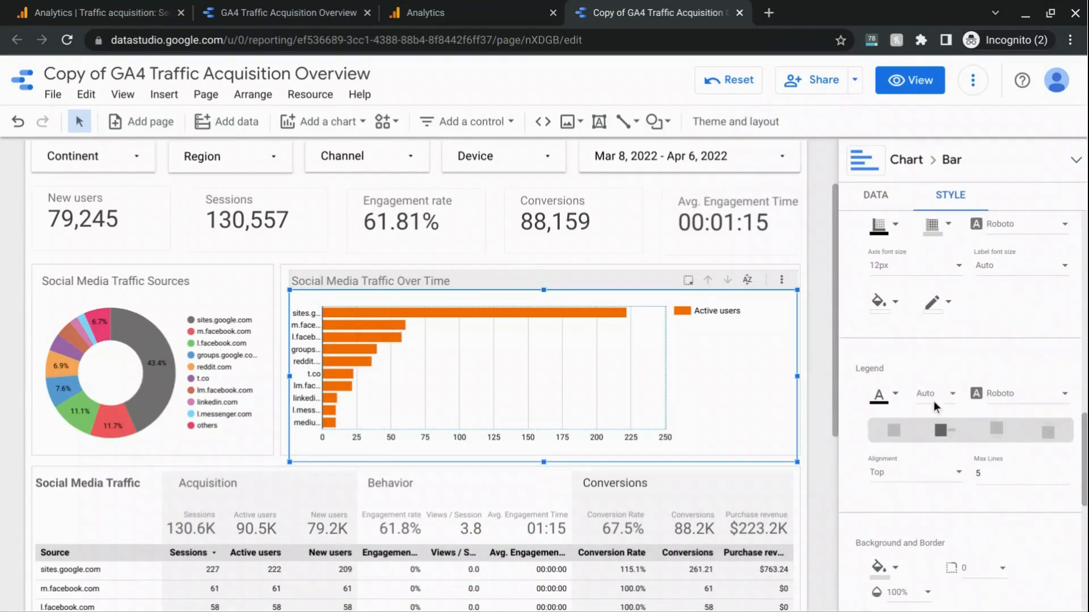
{"action": "left_click", "coordinate": [894, 432]}
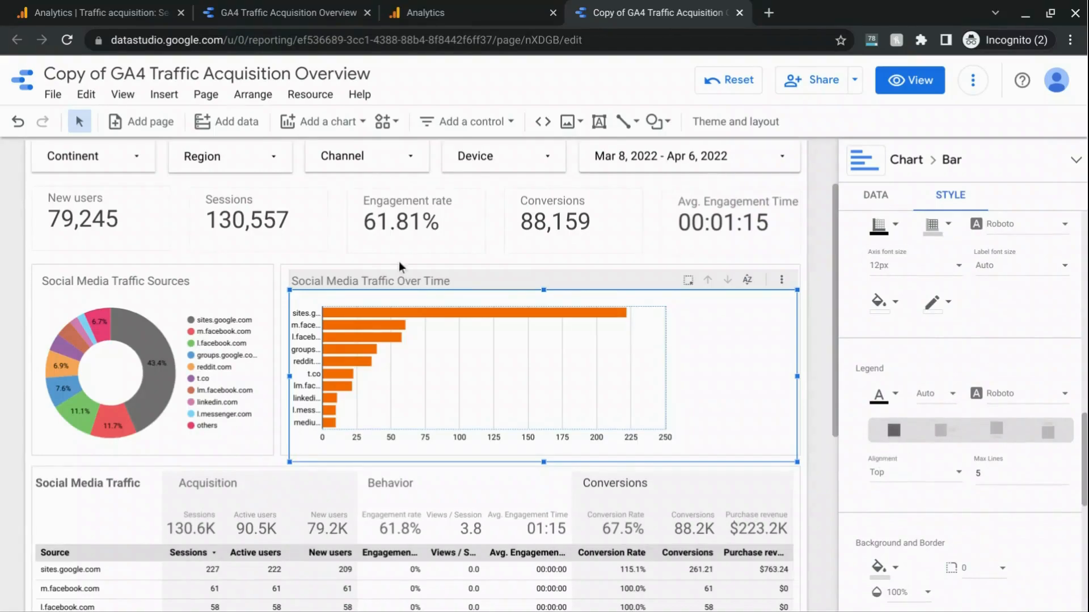
{"action": "left_click", "coordinate": [824, 308]}
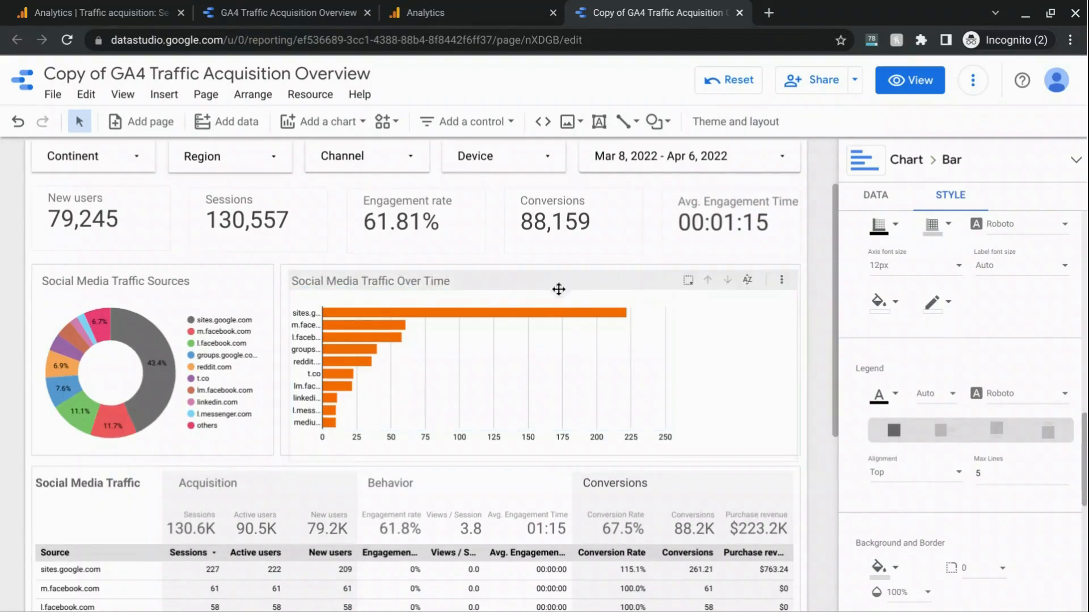
- Change the bar chart's title text to "Social Media Traffic by Active Users" and widen its text box to fit
{"action": "left_click", "coordinate": [386, 270]}
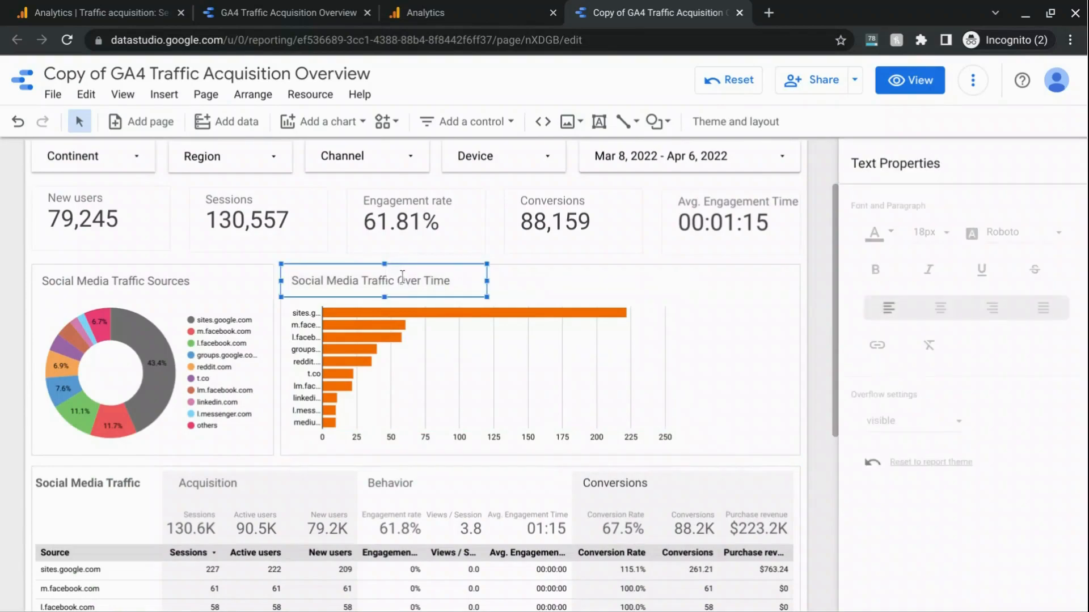
{"action": "double_click", "coordinate": [401, 281]}
{"action": "left_click", "coordinate": [400, 282]}
{"action": "key", "text": "ctrl+shift+Right"}
{"action": "key", "text": "ctrl+shift+Right"}
{"action": "key", "text": "BackSpace"}
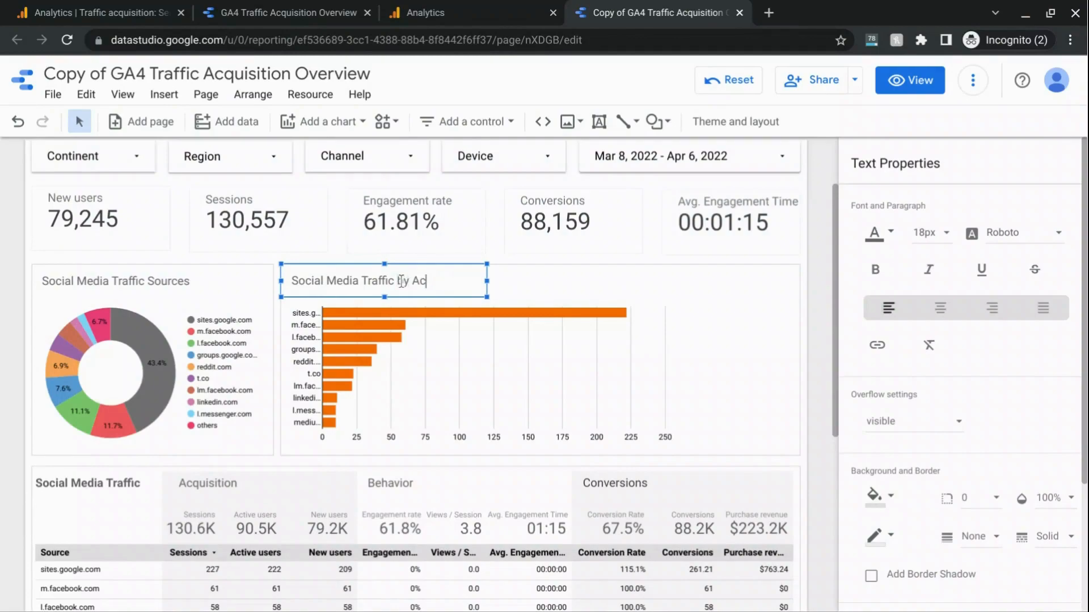
{"action": "type", "text": "by Active Users"}
{"action": "left_click_drag", "start_coordinate": [487, 281], "coordinate": [521, 281]}
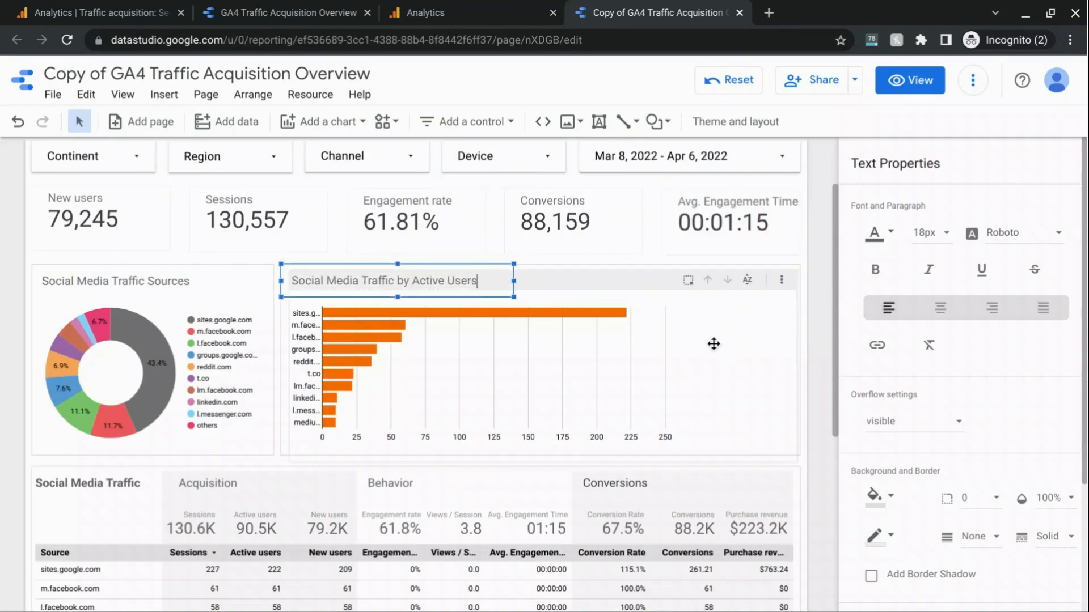
- Resize the bar chart's plot area to make room for the full source names and fill the rest of the chart's width
{"action": "left_click", "coordinate": [570, 358]}
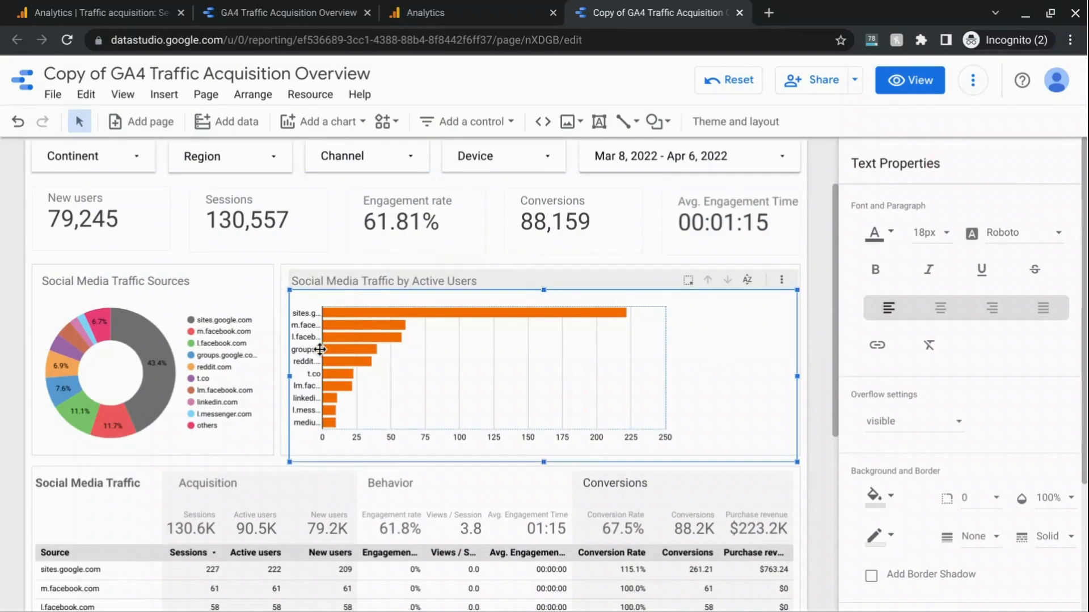
{"action": "left_click", "coordinate": [322, 348]}
{"action": "left_click_drag", "start_coordinate": [336, 348], "coordinate": [388, 344]}
{"action": "left_click_drag", "start_coordinate": [665, 347], "coordinate": [784, 352]}
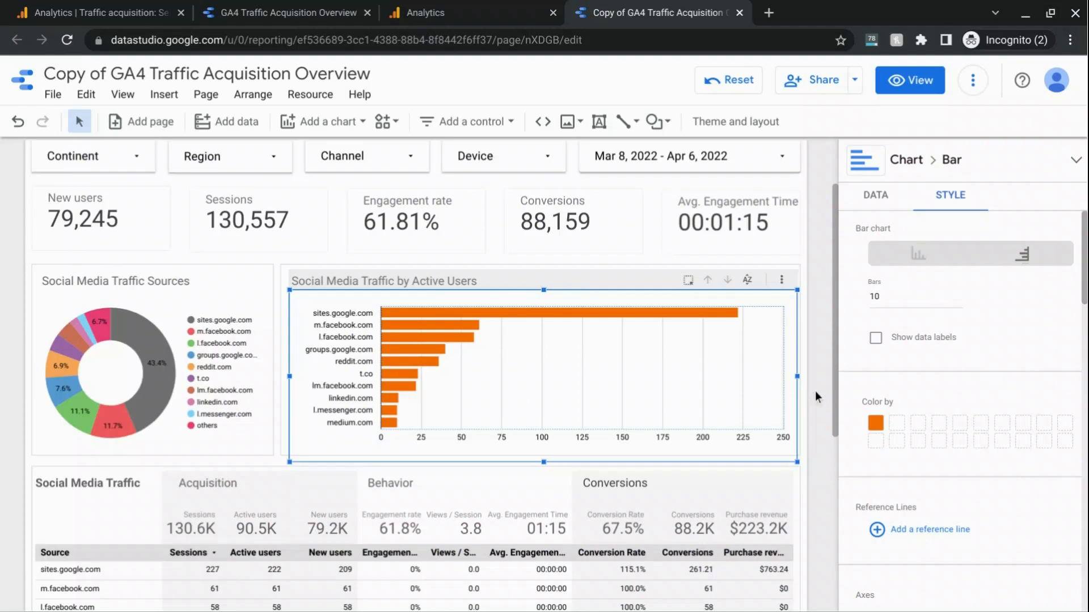
- Convert the bar chart to a 100% stacked area chart and widen its plot area toward the vertical axis
{"action": "left_click", "coordinate": [314, 129]}
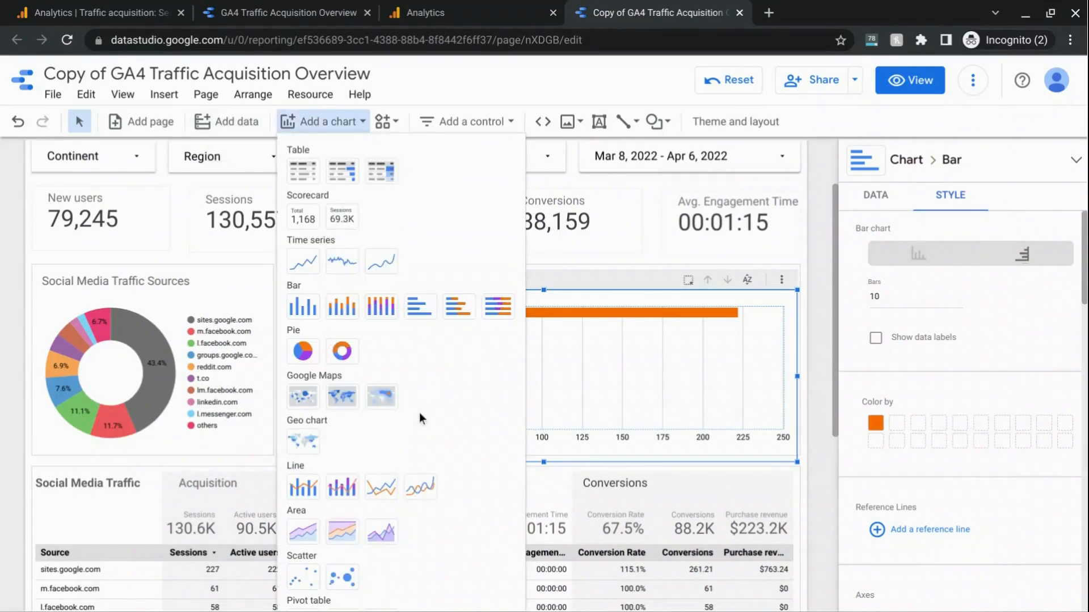
{"action": "scroll", "coordinate": [420, 419], "scroll_direction": "down", "scroll_amount": 1}
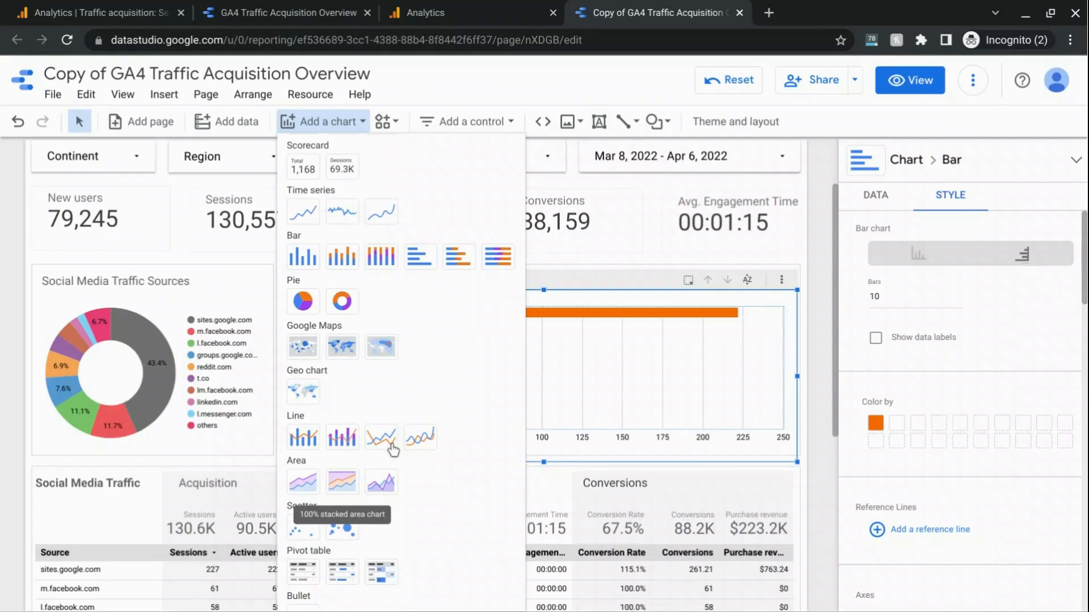
{"action": "left_click", "coordinate": [1073, 163]}
{"action": "left_click", "coordinate": [1074, 162]}
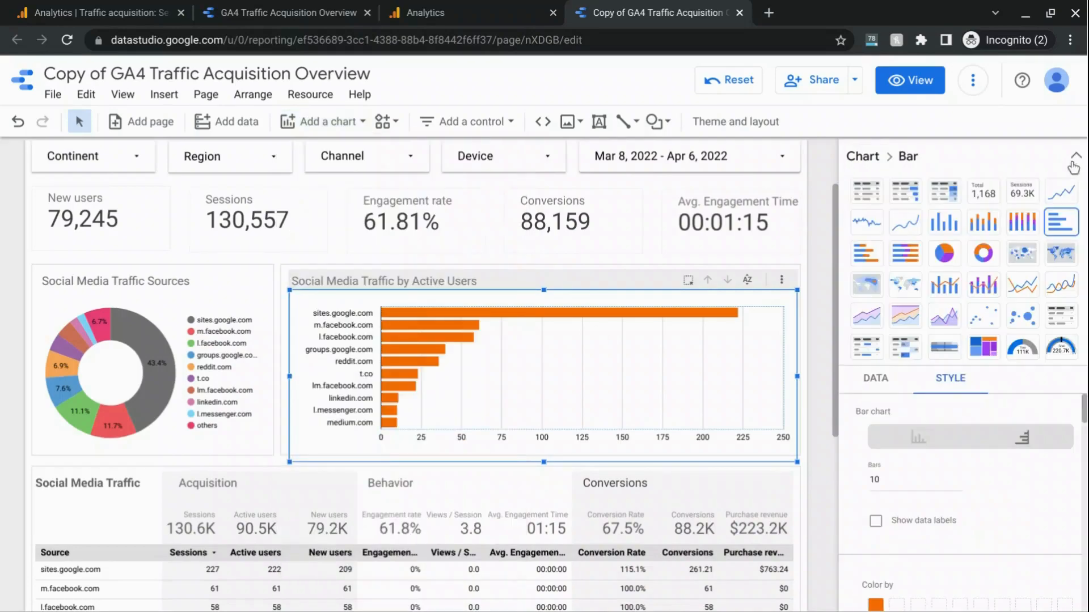
{"action": "left_click", "coordinate": [902, 321]}
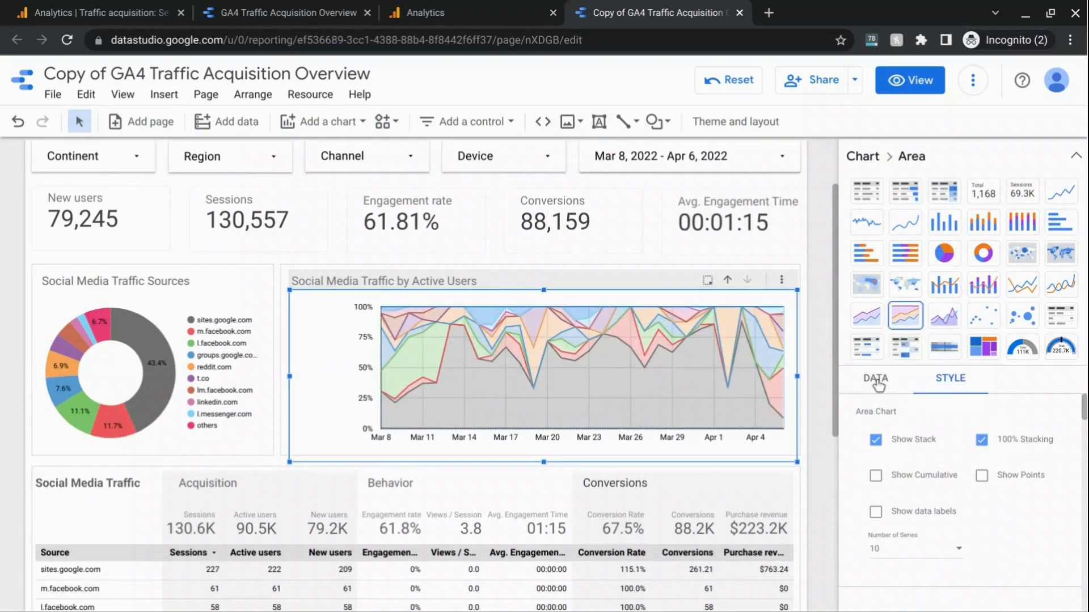
{"action": "left_click", "coordinate": [1075, 157]}
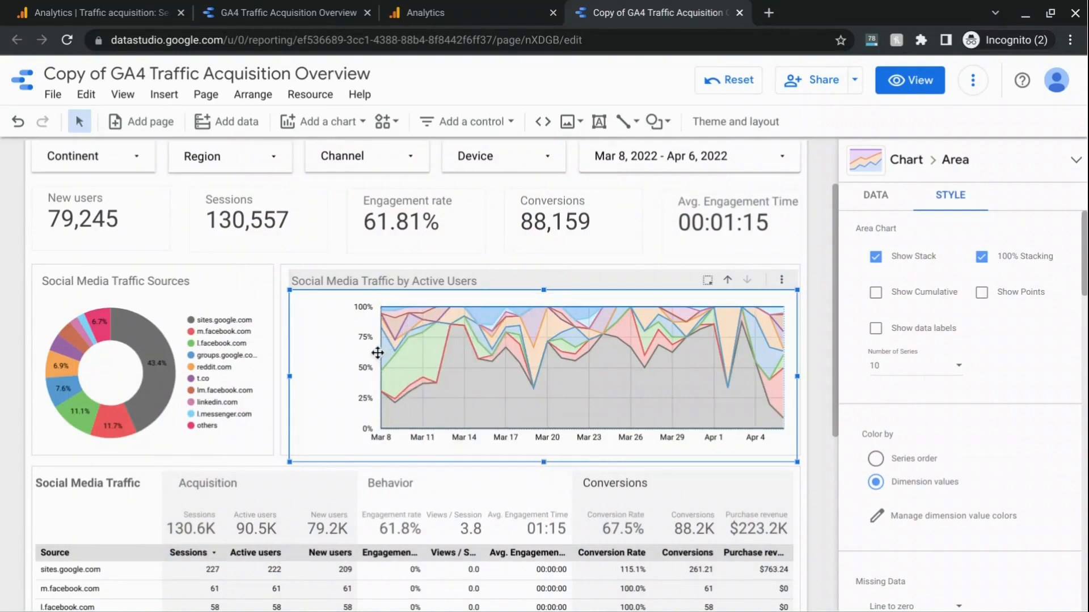
{"action": "left_click_drag", "start_coordinate": [380, 351], "coordinate": [335, 348]}
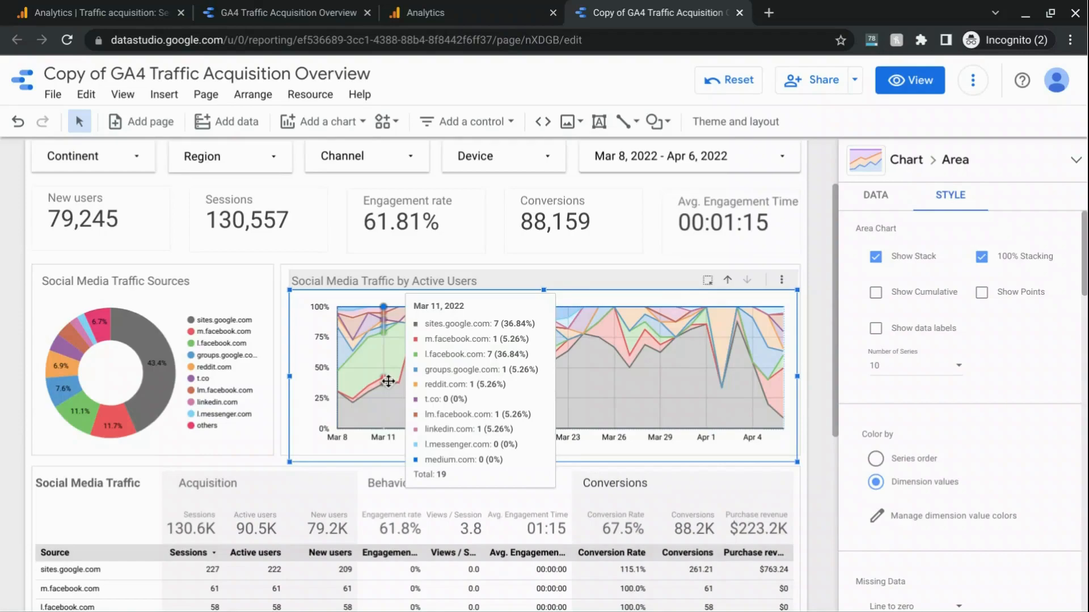
- Replace the "by Active Users" ending of the area chart's title with "Share by Source"
{"action": "left_click", "coordinate": [354, 276]}
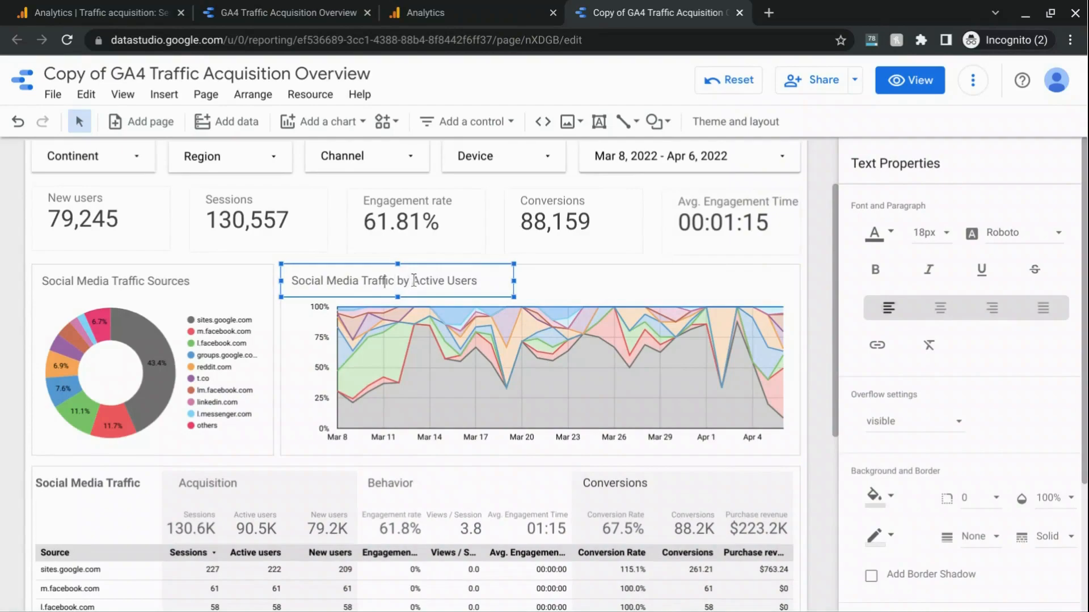
{"action": "key", "text": "shift+End"}
{"action": "type", "text": "Share by Source"}
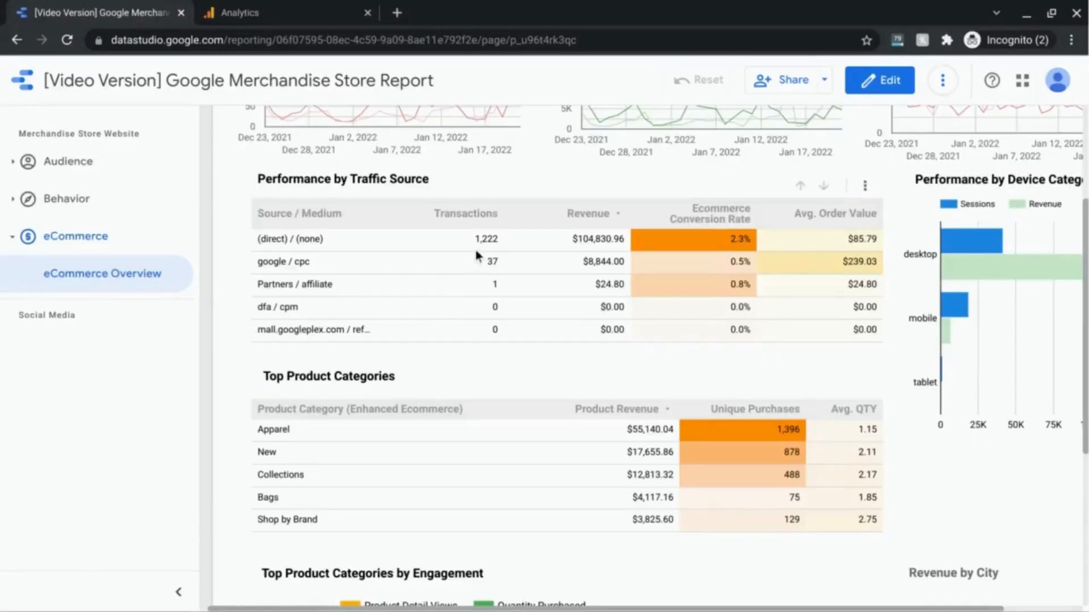
- Look over the eCommerce Overview page of the Google Merchandise Store Report, from its scorecards and trend charts to the product category tables
{"action": "scroll", "coordinate": [522, 318], "scroll_direction": "up", "scroll_amount": 1}
{"action": "scroll", "coordinate": [532, 361], "scroll_direction": "up", "scroll_amount": 3}
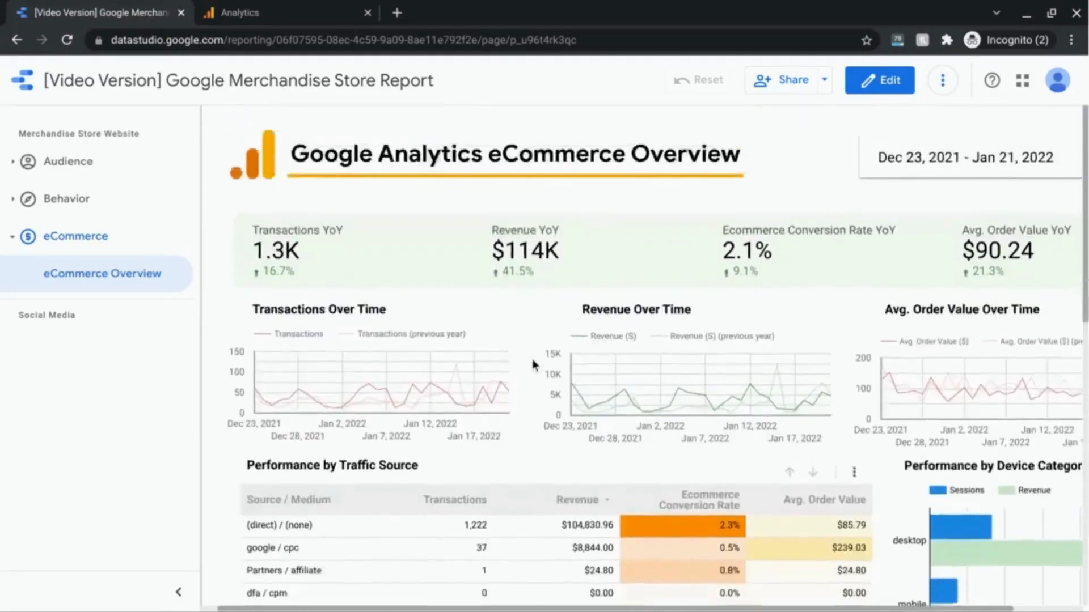
{"action": "scroll", "coordinate": [610, 399], "scroll_direction": "down", "scroll_amount": 2}
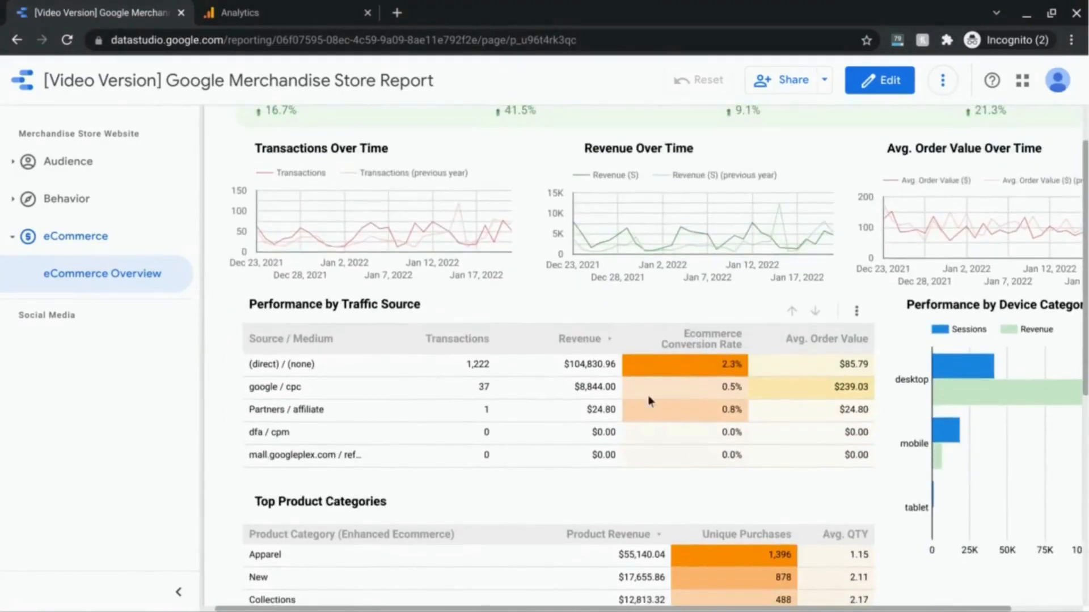
{"action": "scroll", "coordinate": [607, 400], "scroll_direction": "down", "scroll_amount": 2}
{"action": "scroll", "coordinate": [607, 400], "scroll_direction": "down", "scroll_amount": 1}
{"action": "scroll", "coordinate": [774, 356], "scroll_direction": "right", "scroll_amount": 3}
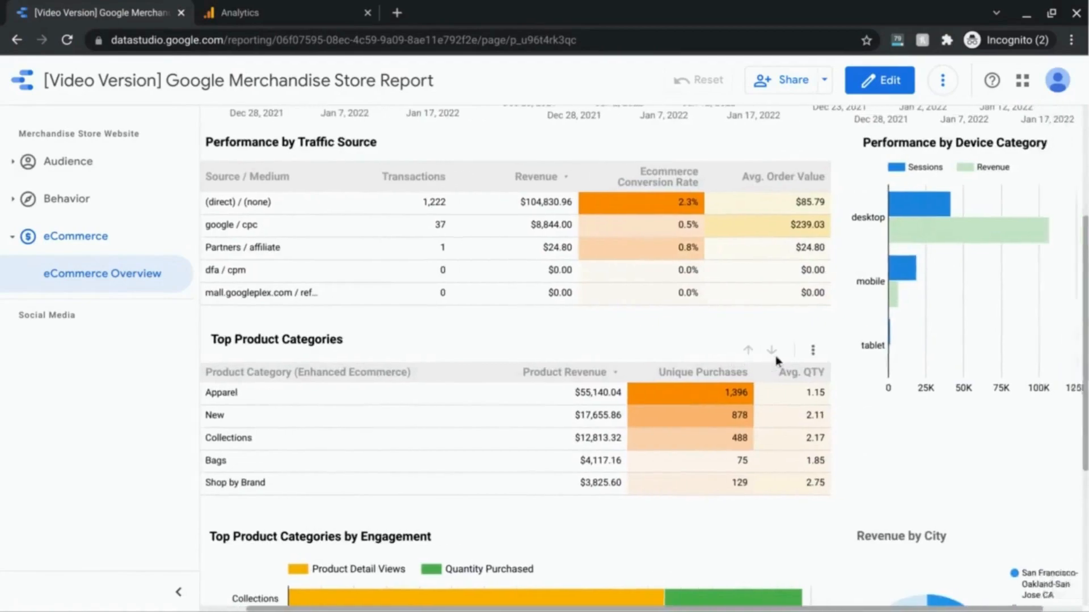
{"action": "scroll", "coordinate": [880, 326], "scroll_direction": "down", "scroll_amount": 4}
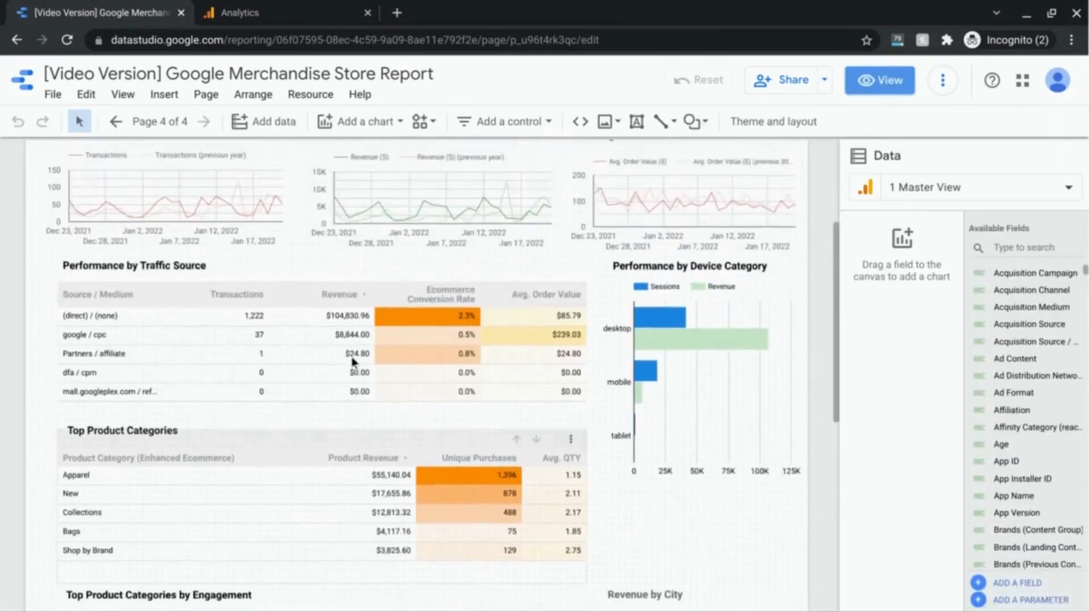
- Examine the dimension, metrics, rows per page and sort settings of the Performance by Traffic Source table
{"action": "scroll", "coordinate": [352, 363], "scroll_direction": "up", "scroll_amount": 1}
{"action": "left_click", "coordinate": [311, 360]}
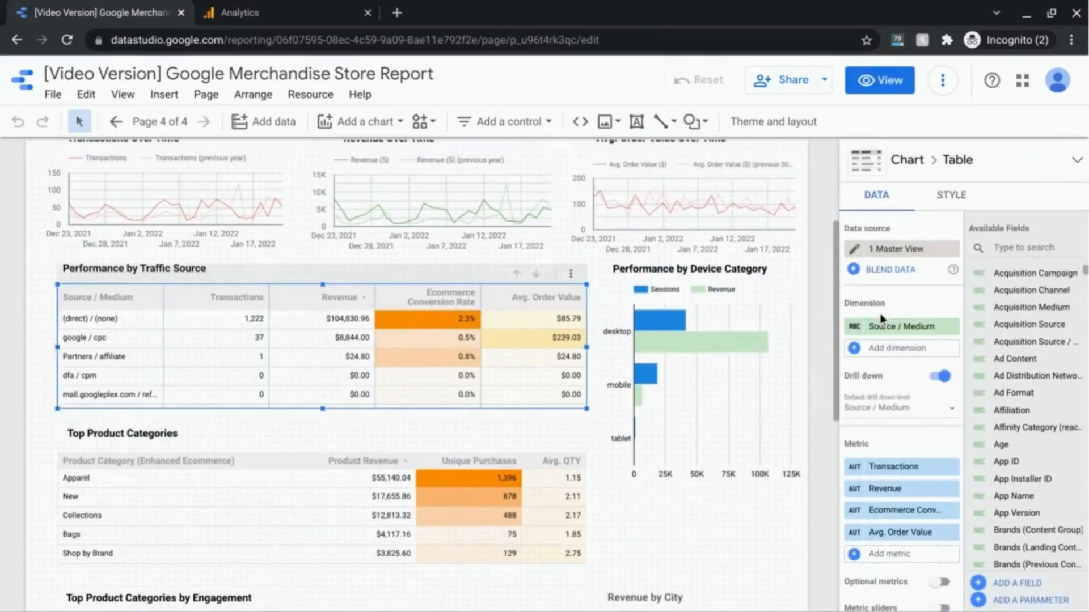
{"action": "scroll", "coordinate": [902, 369], "scroll_direction": "down", "scroll_amount": 2}
{"action": "scroll", "coordinate": [906, 346], "scroll_direction": "down", "scroll_amount": 3}
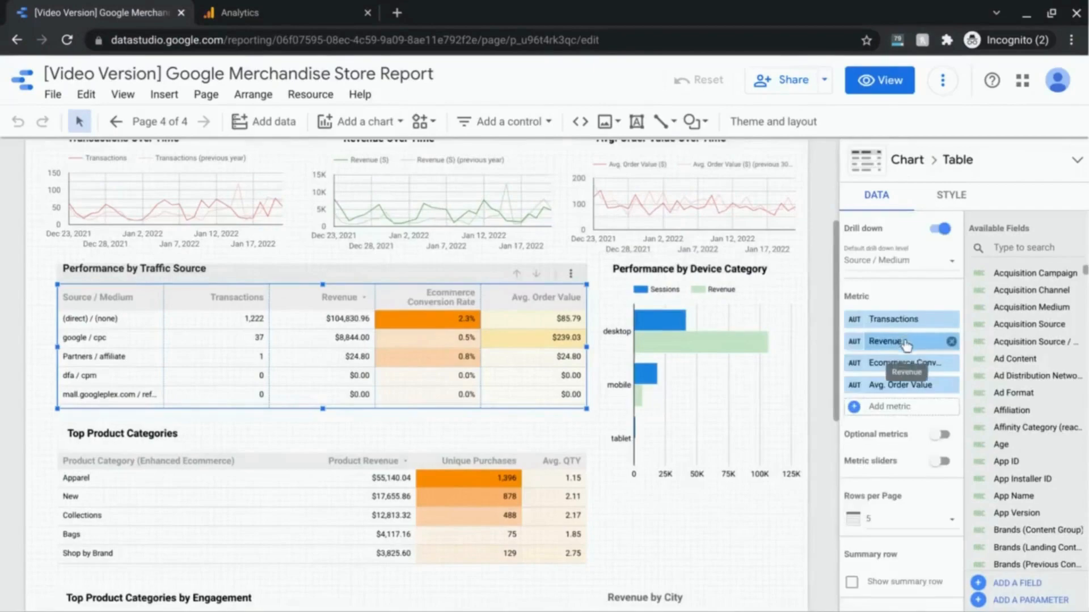
{"action": "scroll", "coordinate": [906, 347], "scroll_direction": "down", "scroll_amount": 3}
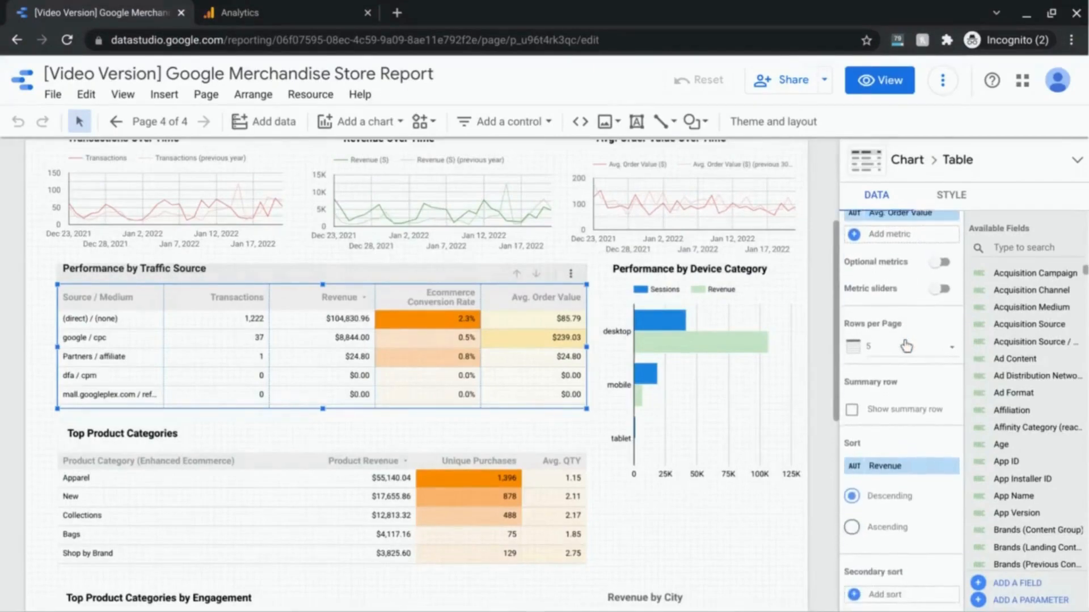
{"action": "scroll", "coordinate": [906, 347], "scroll_direction": "down", "scroll_amount": 1}
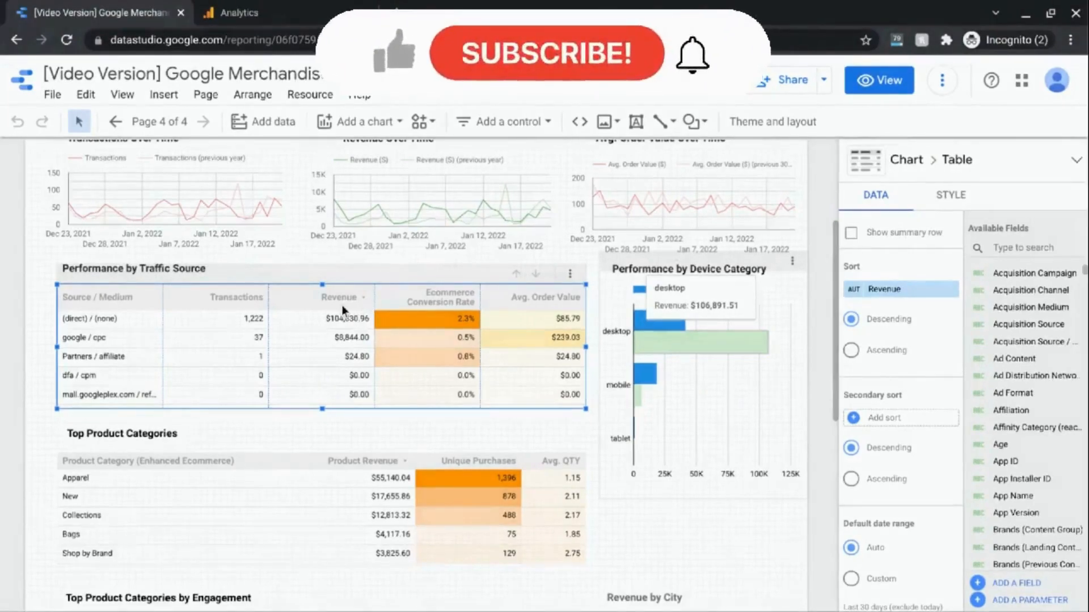
- Examine the metrics, sorting and style settings of the Top Product Categories table
{"action": "scroll", "coordinate": [445, 347], "scroll_direction": "down", "scroll_amount": 3}
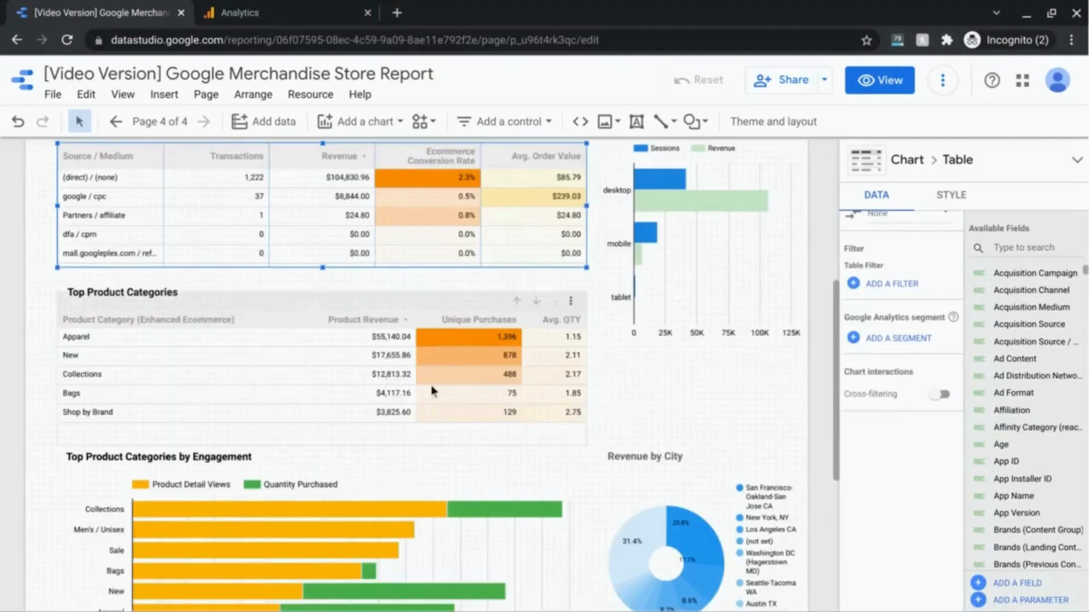
{"action": "left_click", "coordinate": [395, 362]}
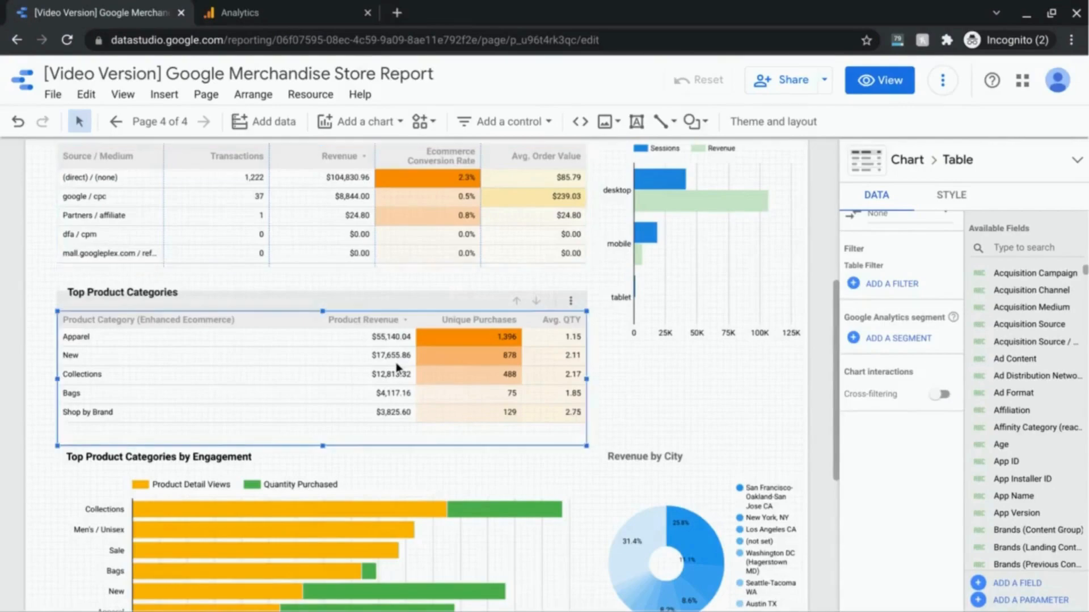
{"action": "scroll", "coordinate": [662, 366], "scroll_direction": "up", "scroll_amount": 1}
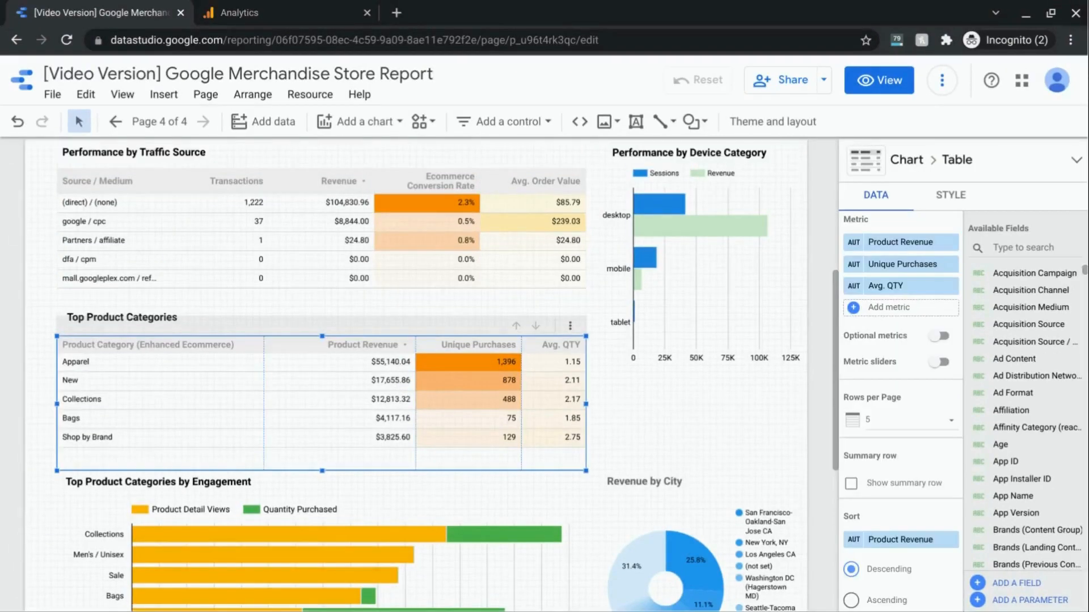
{"action": "scroll", "coordinate": [877, 457], "scroll_direction": "down", "scroll_amount": 4}
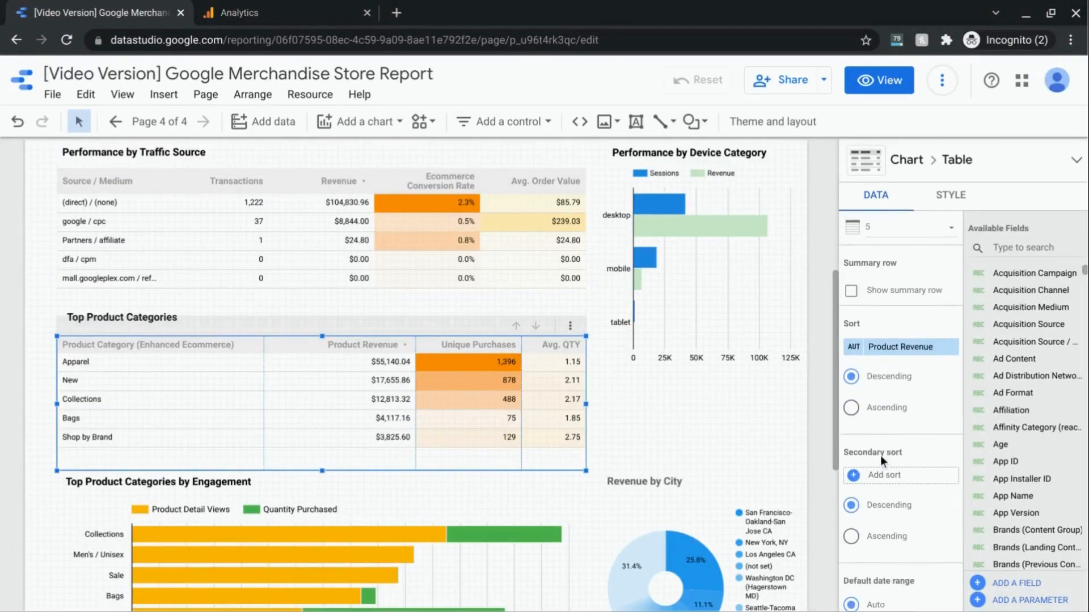
{"action": "left_click", "coordinate": [941, 196]}
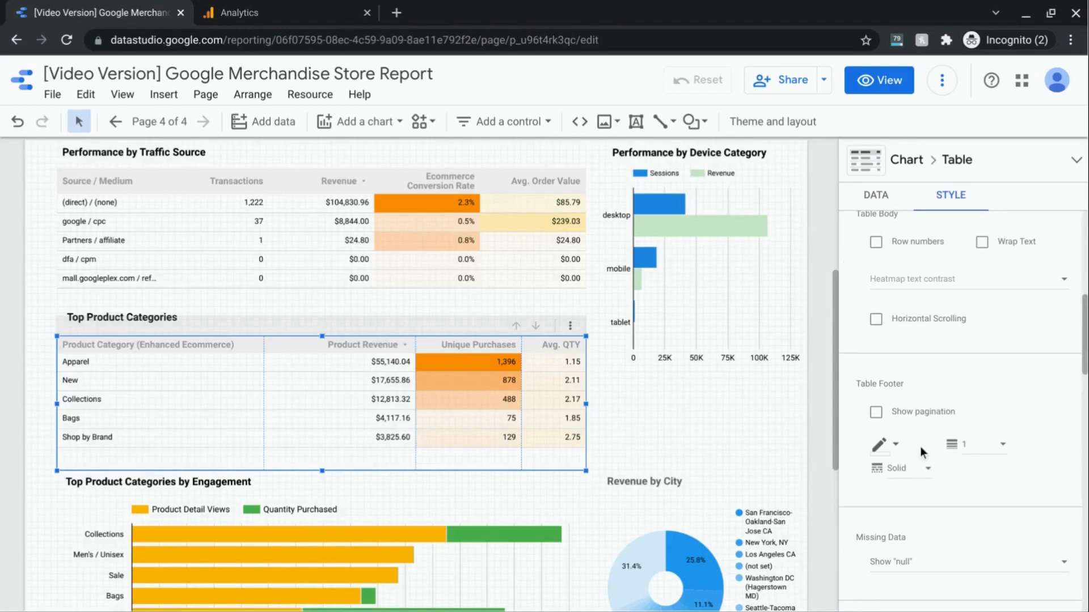
- Set the decimal precision of the Avg. QTY column in the Top Product Categories table to 1
{"action": "scroll", "coordinate": [999, 472], "scroll_direction": "down", "scroll_amount": 10}
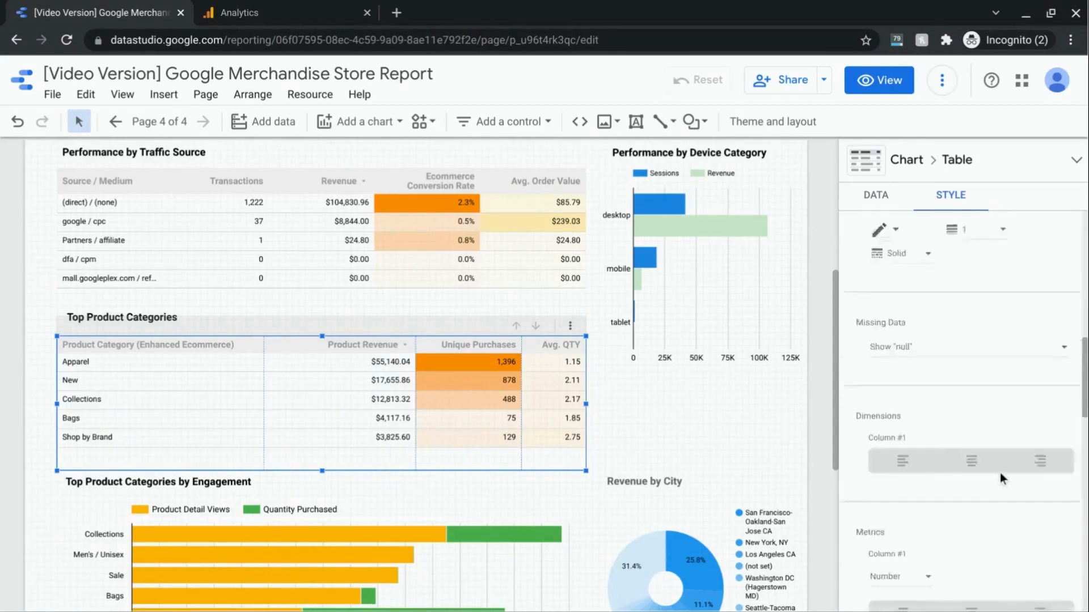
{"action": "scroll", "coordinate": [999, 472], "scroll_direction": "up", "scroll_amount": 4}
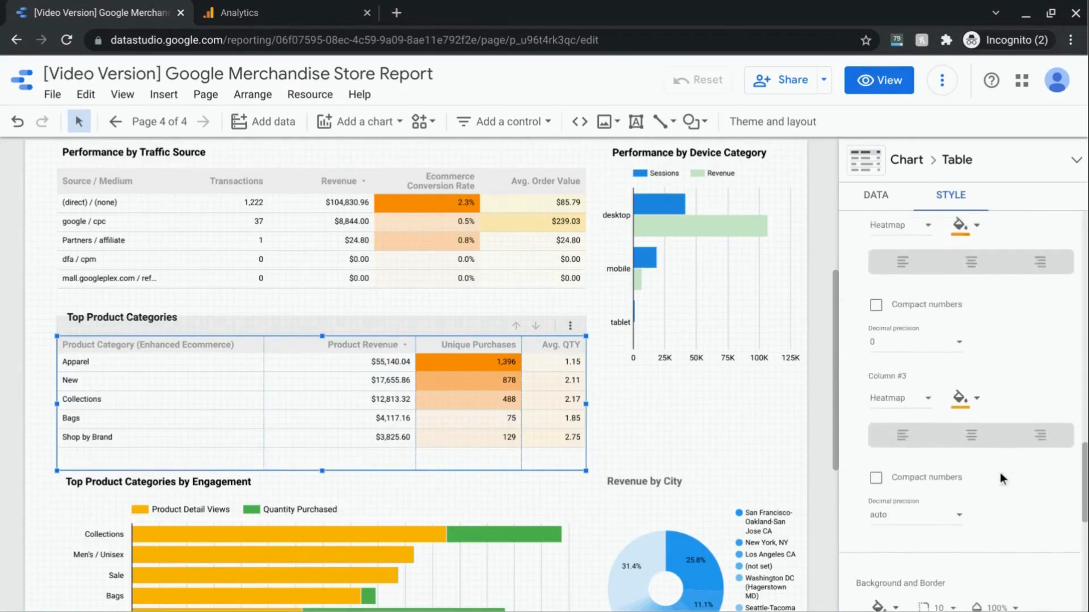
{"action": "left_click", "coordinate": [925, 527]}
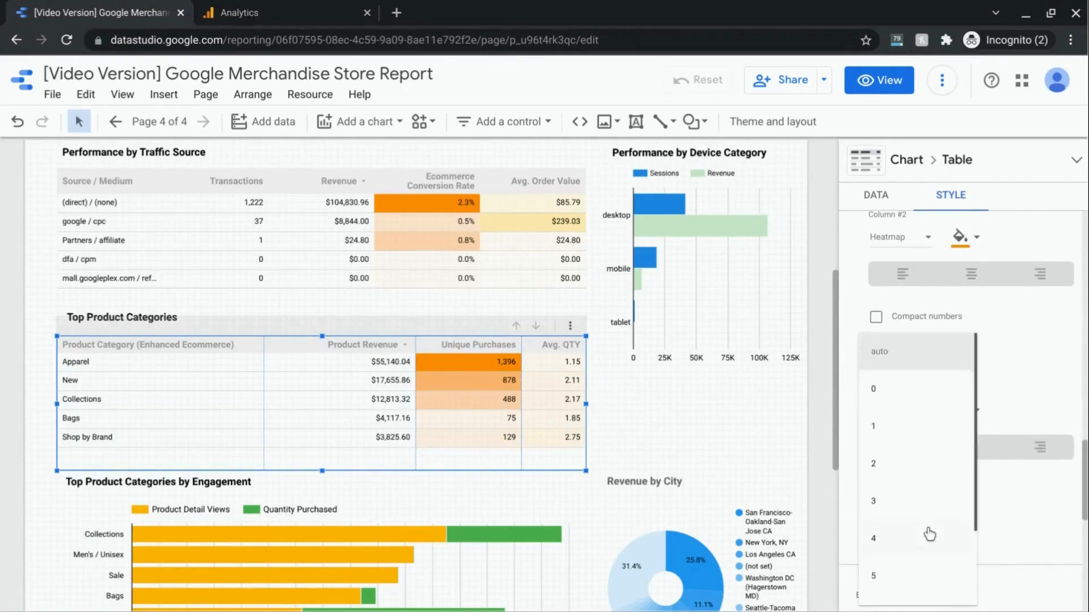
{"action": "left_click", "coordinate": [894, 435]}
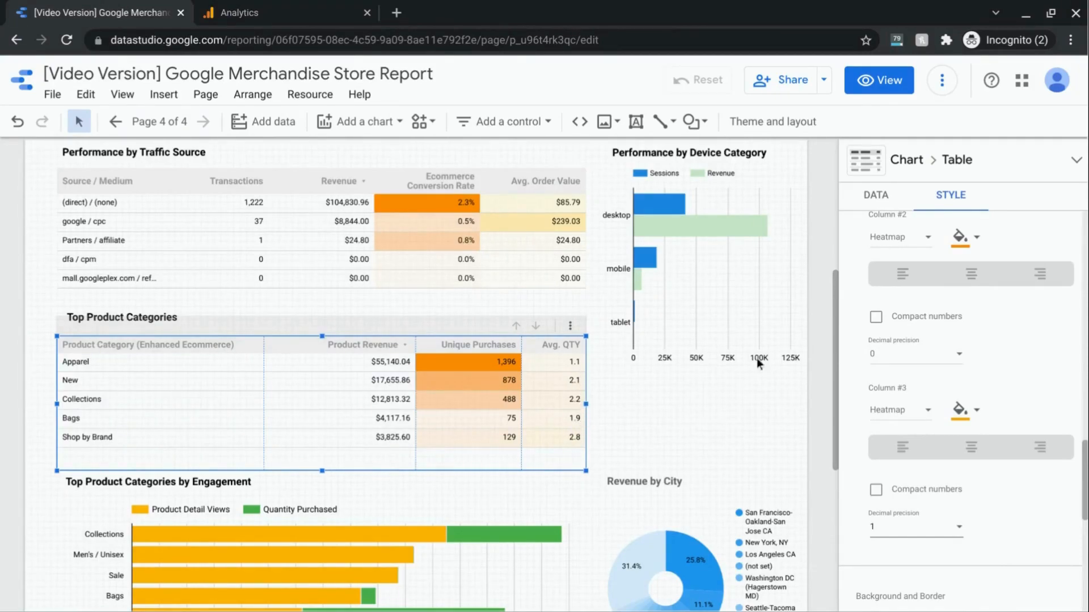
- Sort the Top Product Categories table by Avg. QTY instead of Product Revenue, in descending order
{"action": "left_click", "coordinate": [876, 197]}
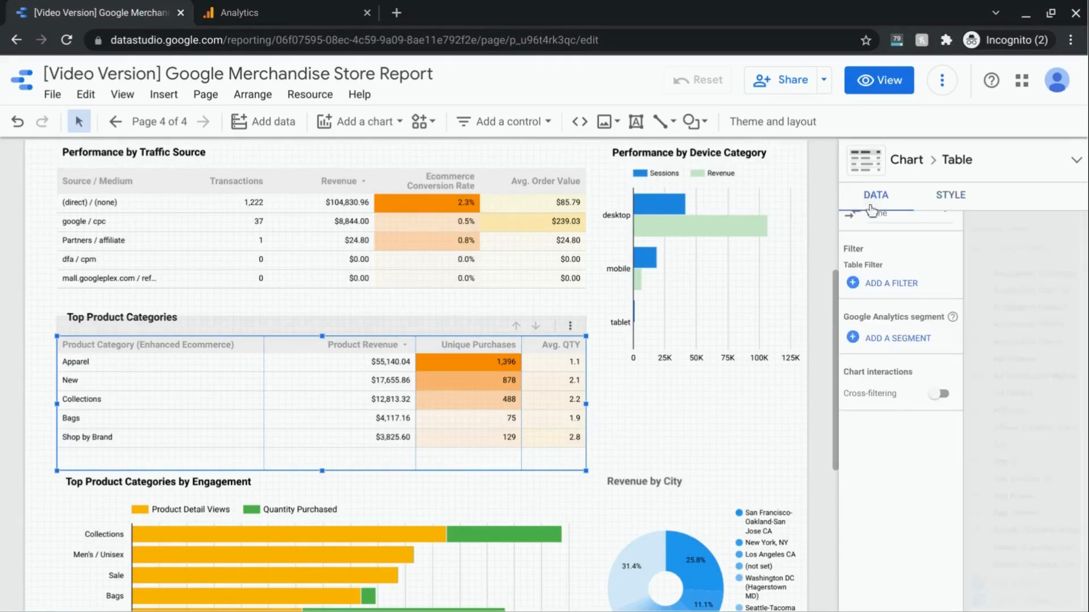
{"action": "scroll", "coordinate": [908, 416], "scroll_direction": "up", "scroll_amount": 8}
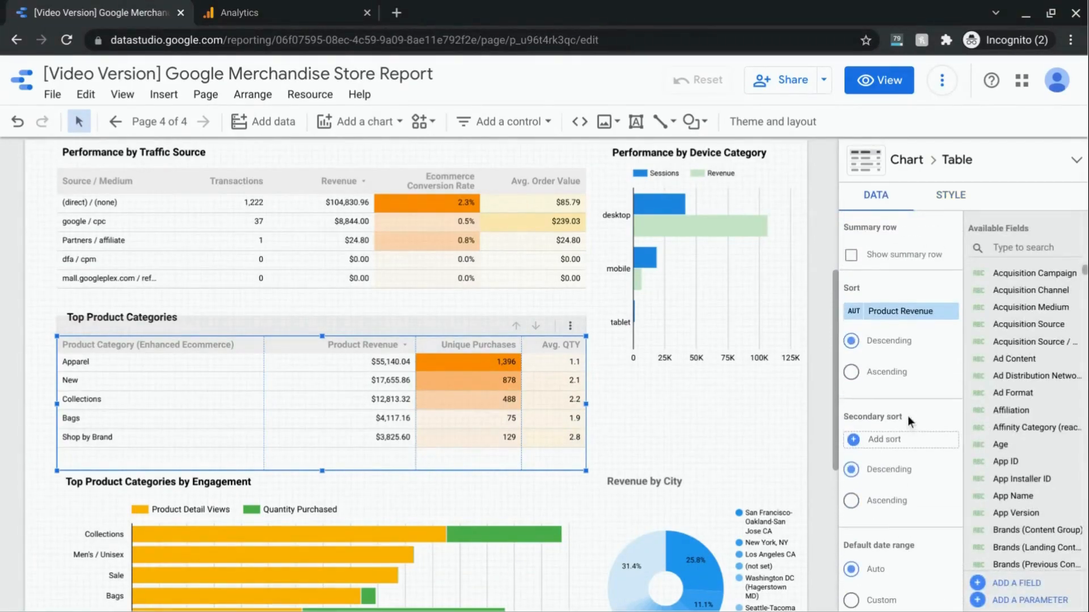
{"action": "left_click", "coordinate": [895, 313]}
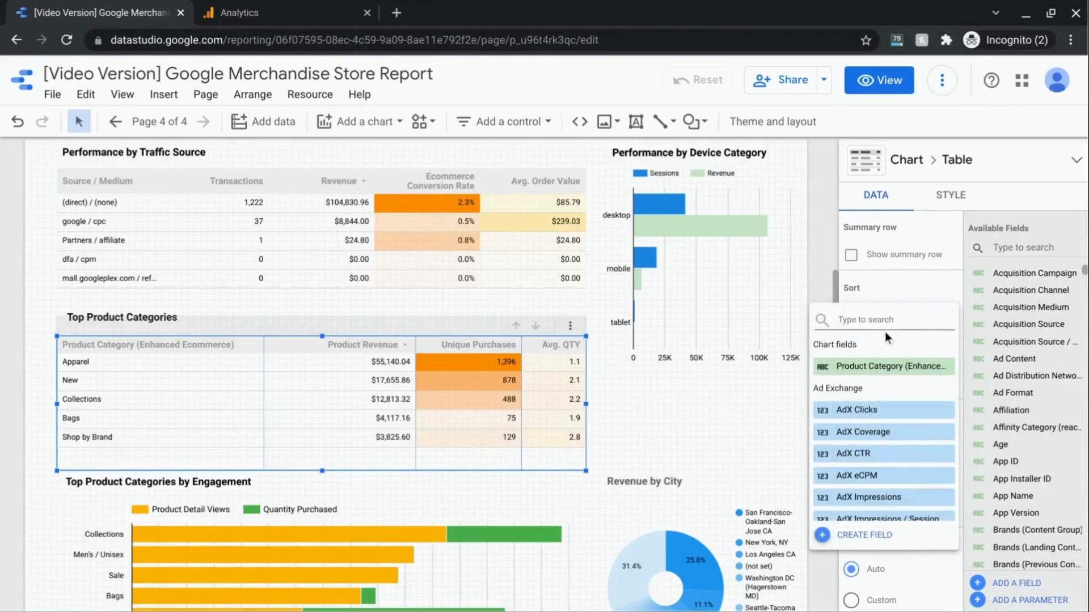
{"action": "type", "text": "avg."}
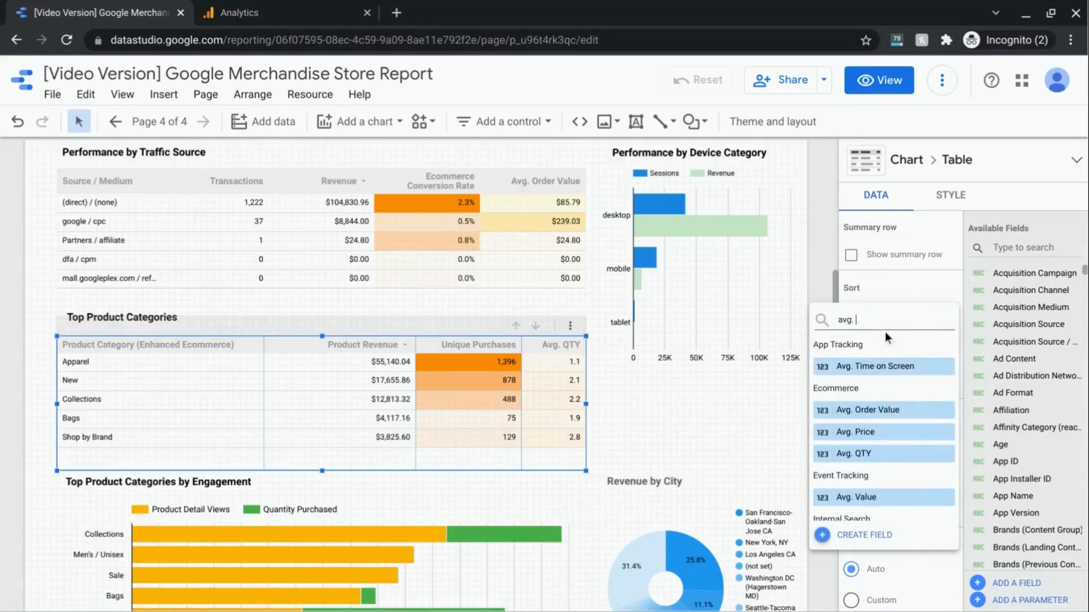
{"action": "left_click", "coordinate": [871, 453]}
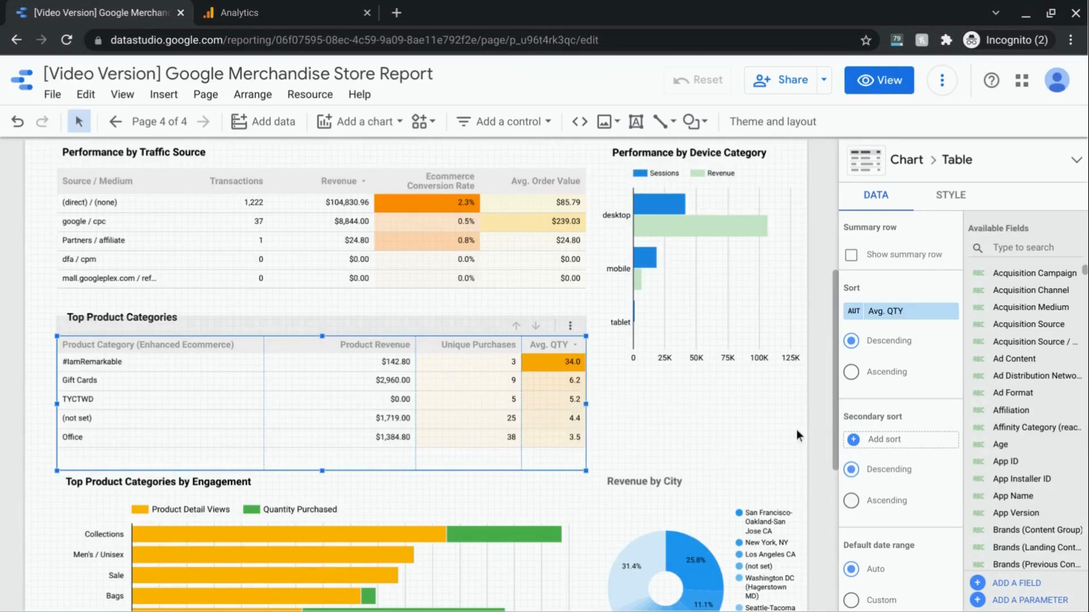
- Add Unique Purchases as the secondary sort of the Top Product Categories table, in descending order
{"action": "left_click", "coordinate": [885, 441]}
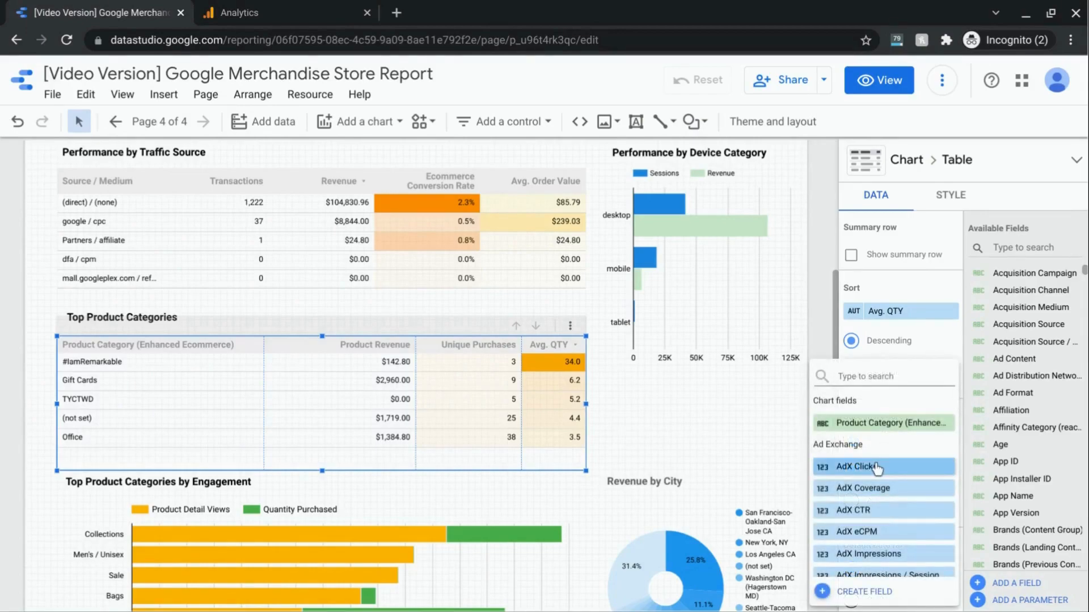
{"action": "type", "text": "unique"}
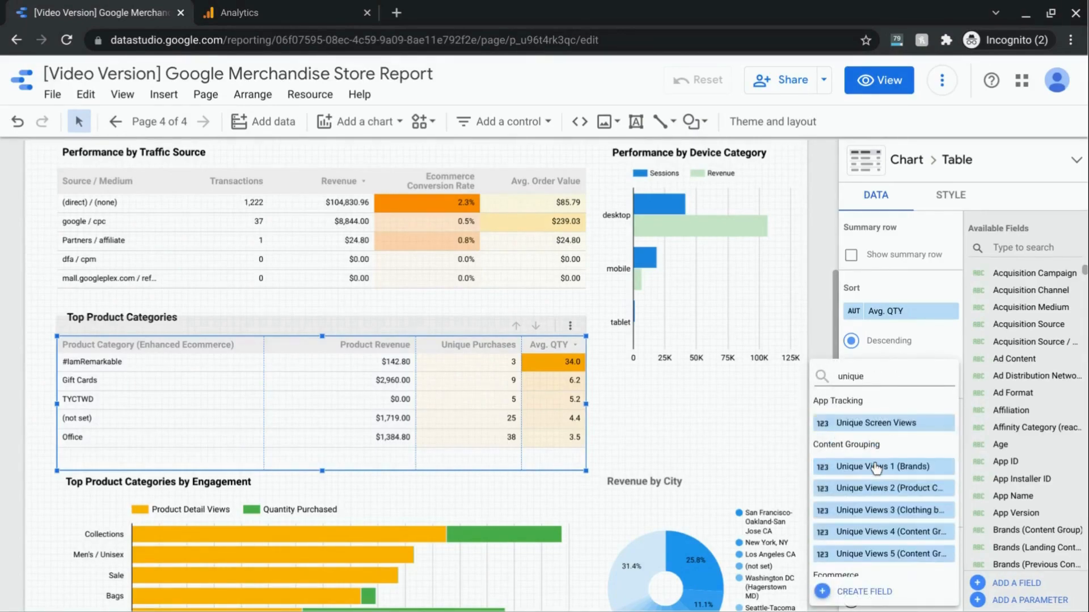
{"action": "type", "text": " purchase"}
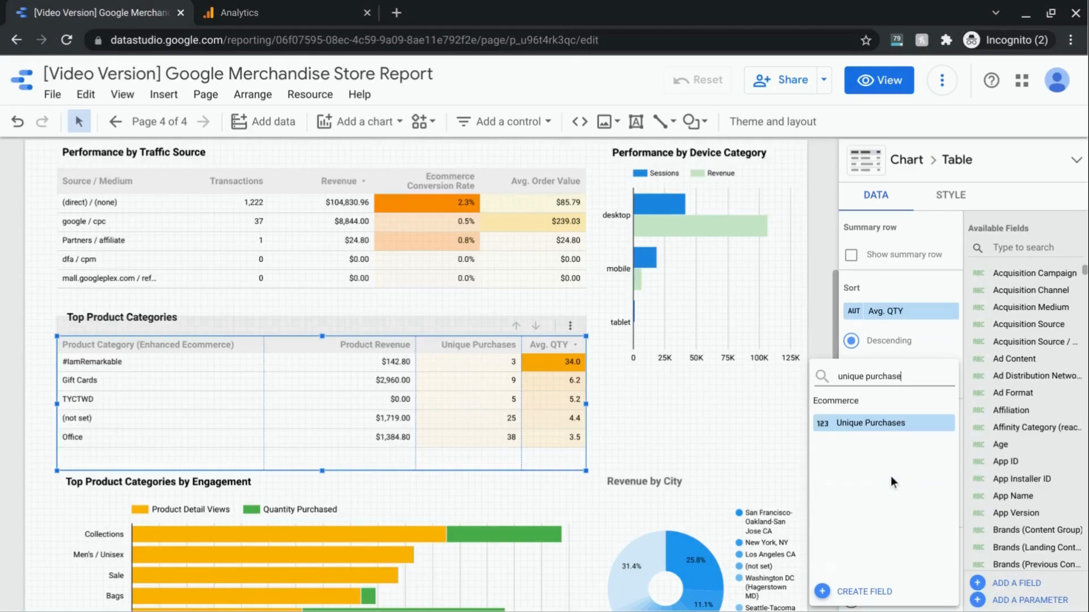
{"action": "left_click", "coordinate": [874, 421]}
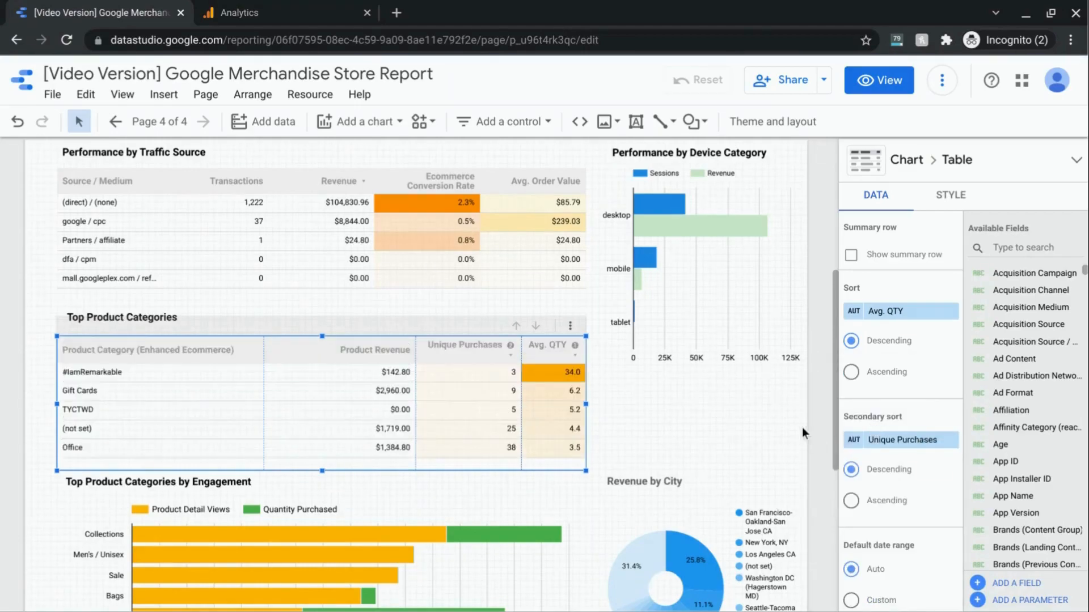
- Show 10 rows per page in the Top Product Categories table and look through its rows
{"action": "scroll", "coordinate": [622, 309], "scroll_direction": "down", "scroll_amount": 2}
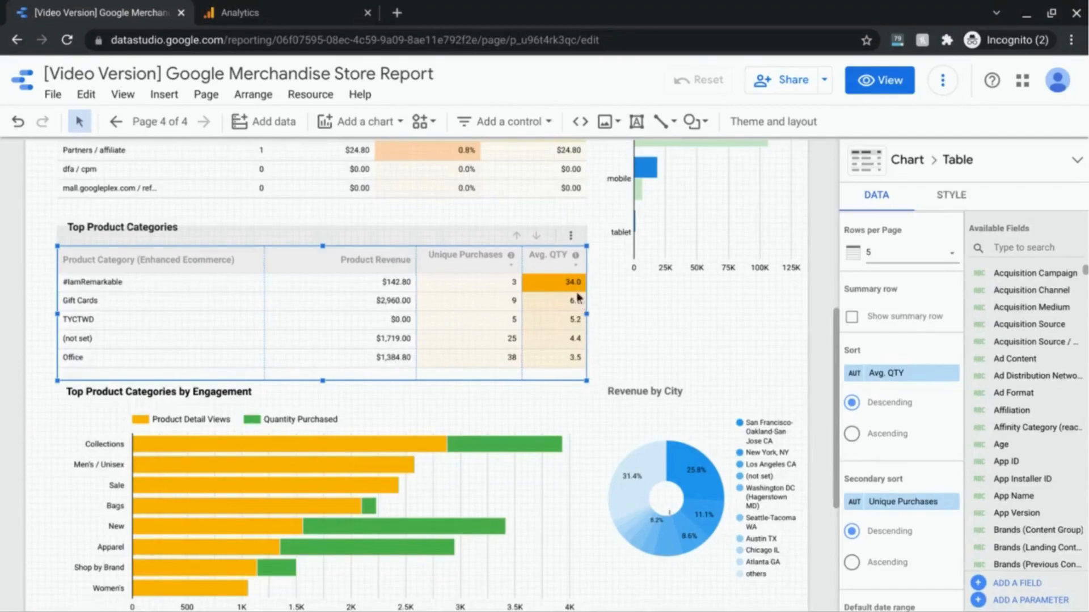
{"action": "left_click", "coordinate": [913, 258]}
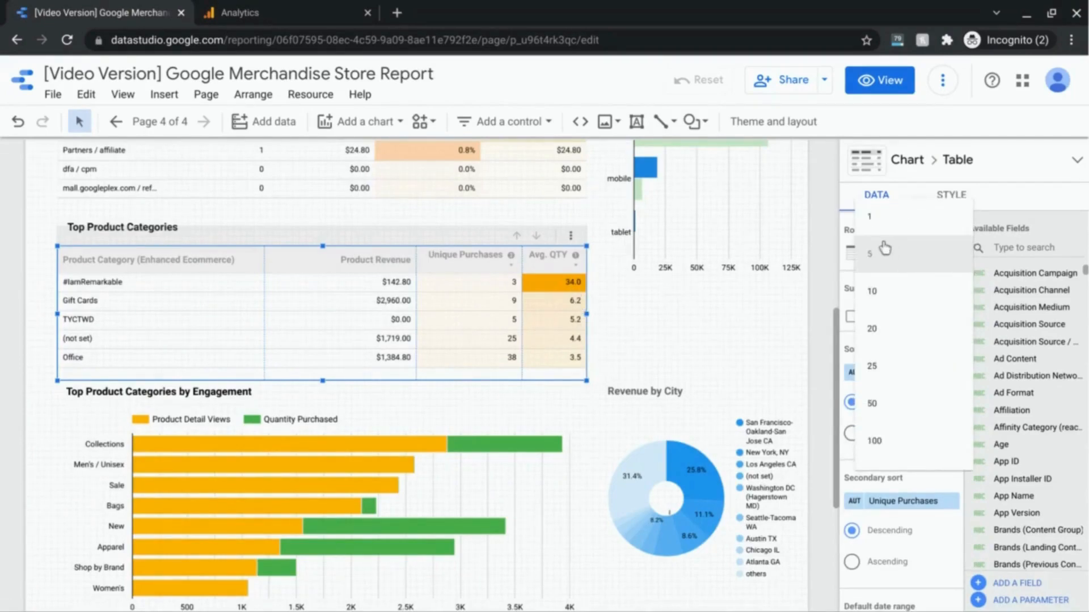
{"action": "left_click", "coordinate": [894, 299]}
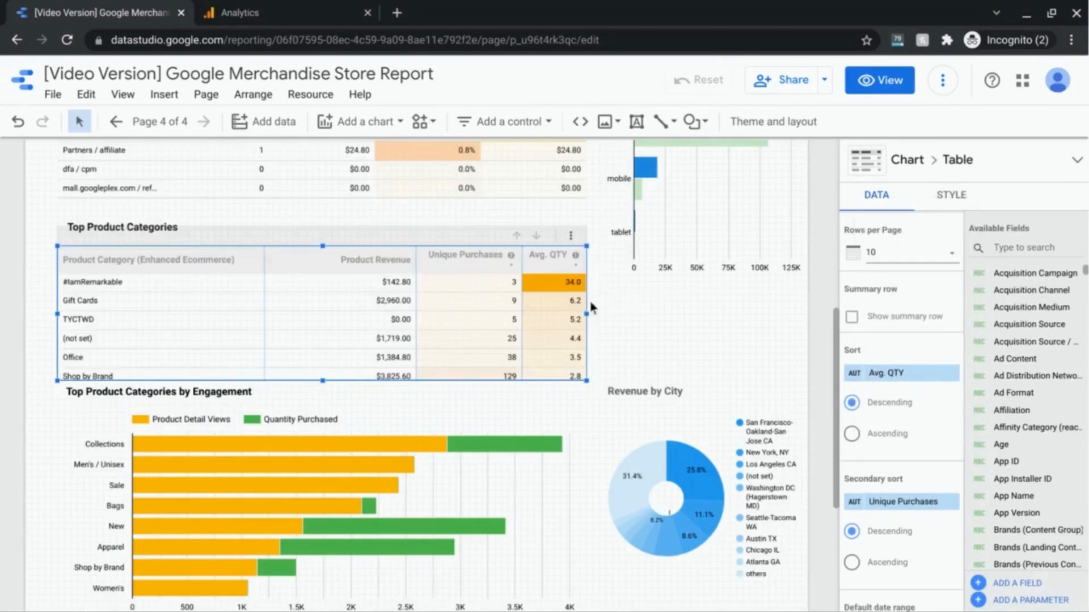
{"action": "scroll", "coordinate": [564, 305], "scroll_direction": "down", "scroll_amount": 2}
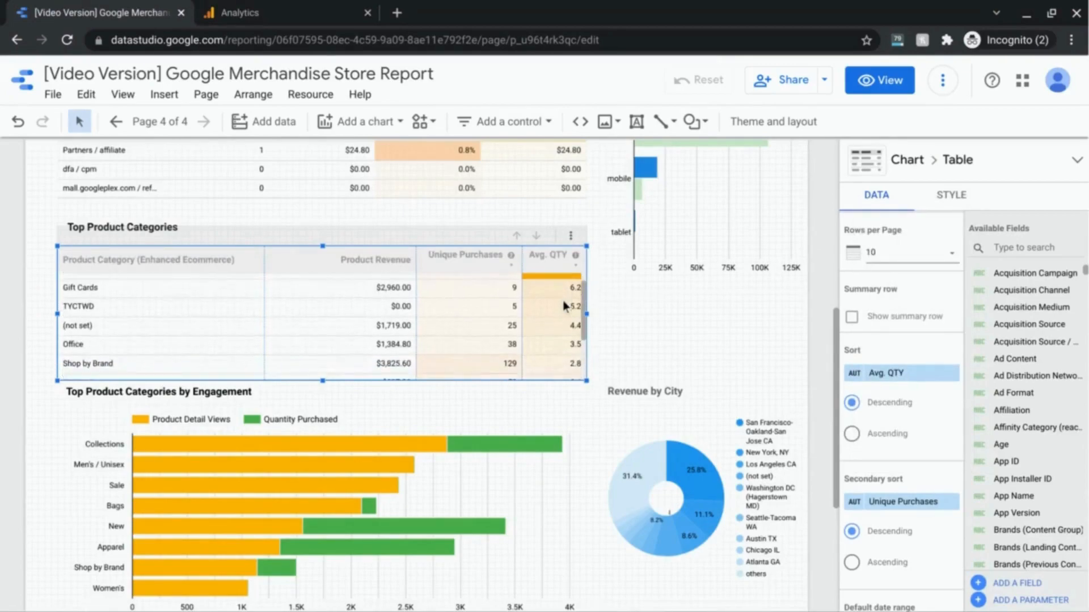
{"action": "scroll", "coordinate": [562, 300], "scroll_direction": "down", "scroll_amount": 2}
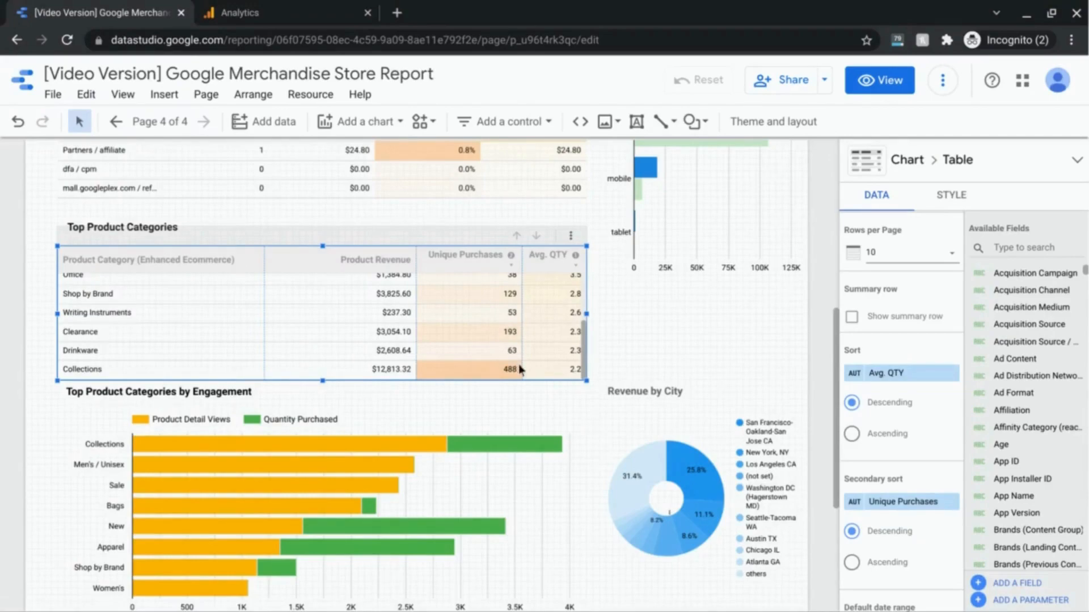
- Try sorting the Top Product Categories table by Product List Clicks, and undo that sort change
{"action": "key", "text": "ctrl+z"}
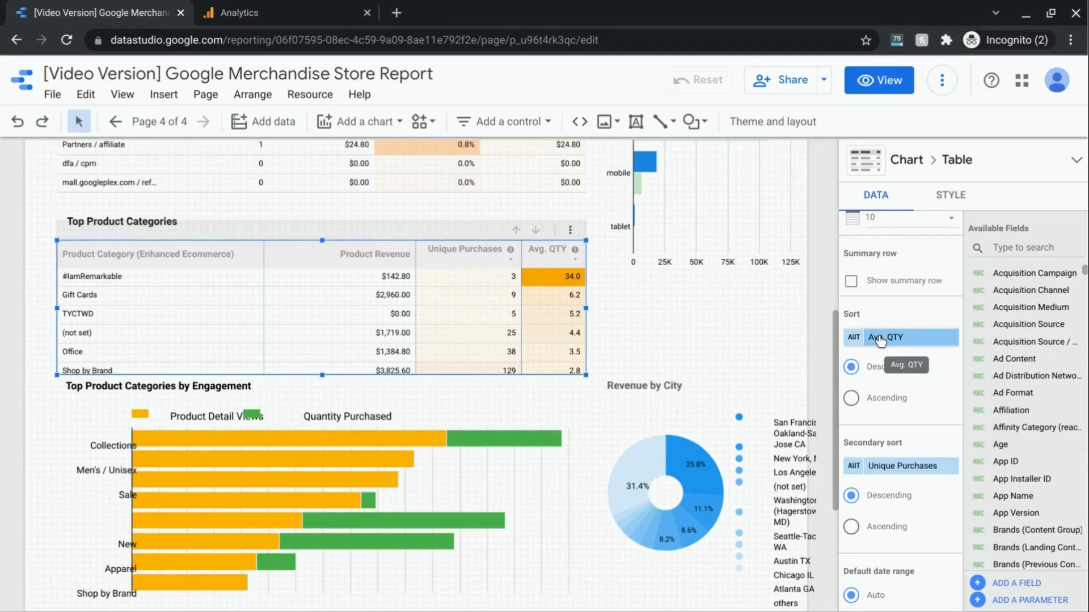
{"action": "left_click", "coordinate": [896, 343]}
{"action": "type", "text": "pr"}
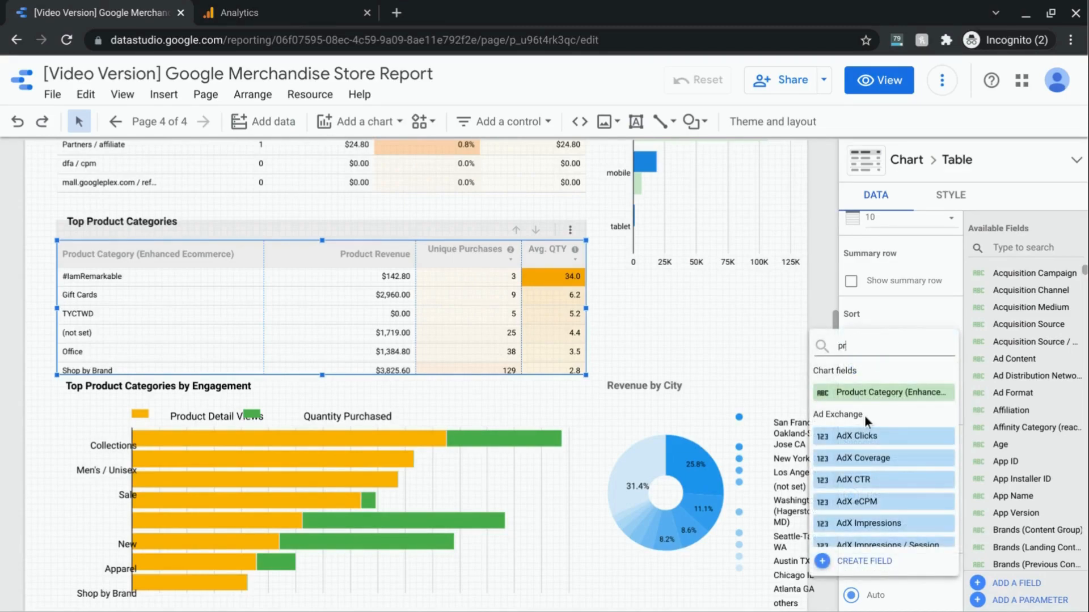
{"action": "type", "text": "oduct"}
{"action": "scroll", "coordinate": [885, 458], "scroll_direction": "down", "scroll_amount": 3}
{"action": "type", "text": "list"}
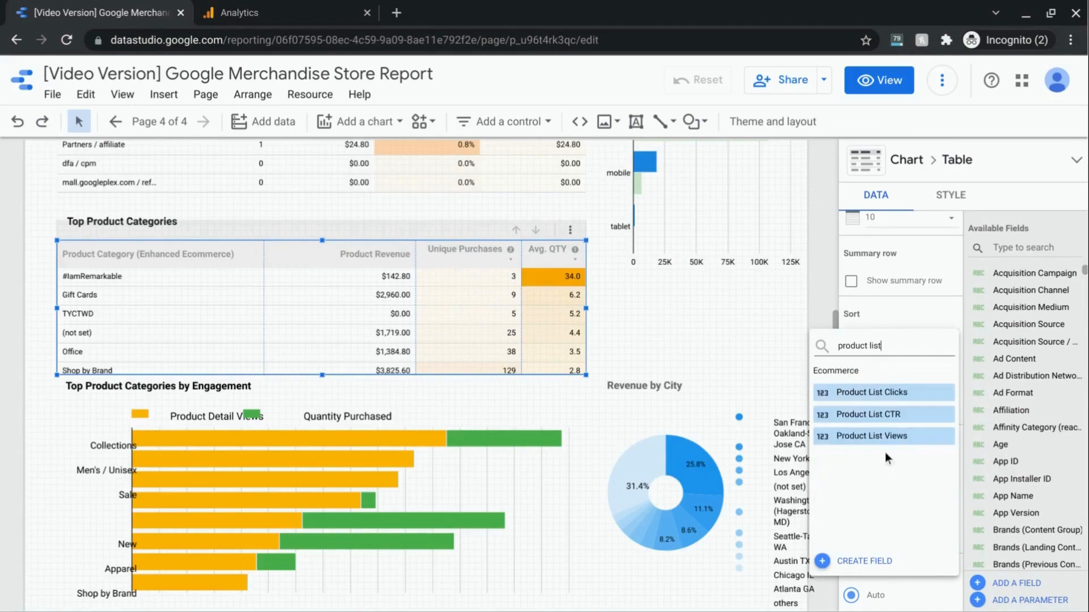
{"action": "left_click", "coordinate": [881, 393]}
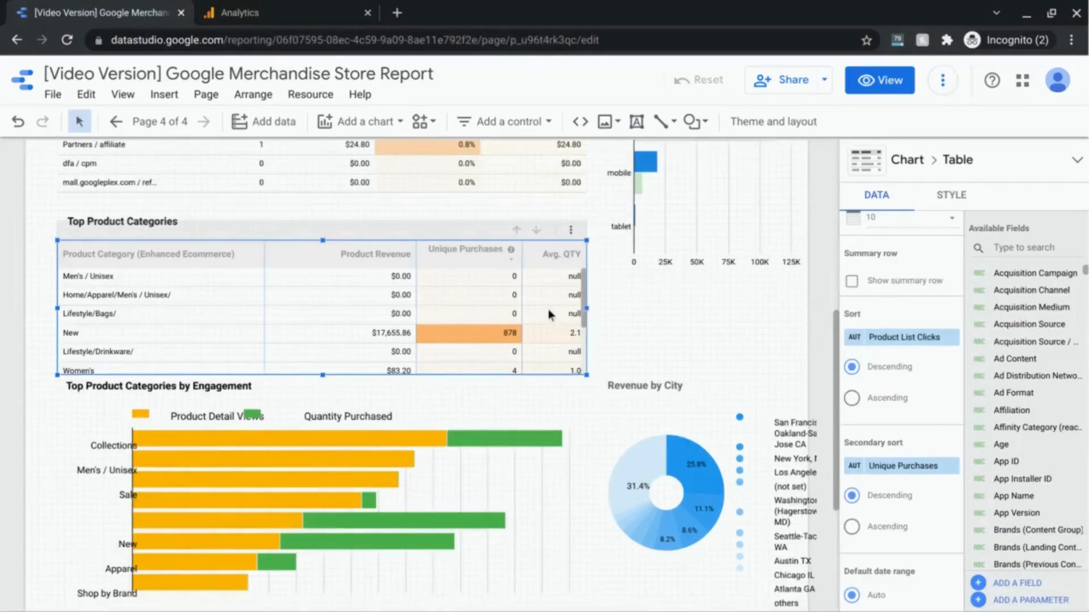
{"action": "key", "text": "ctrl+z"}
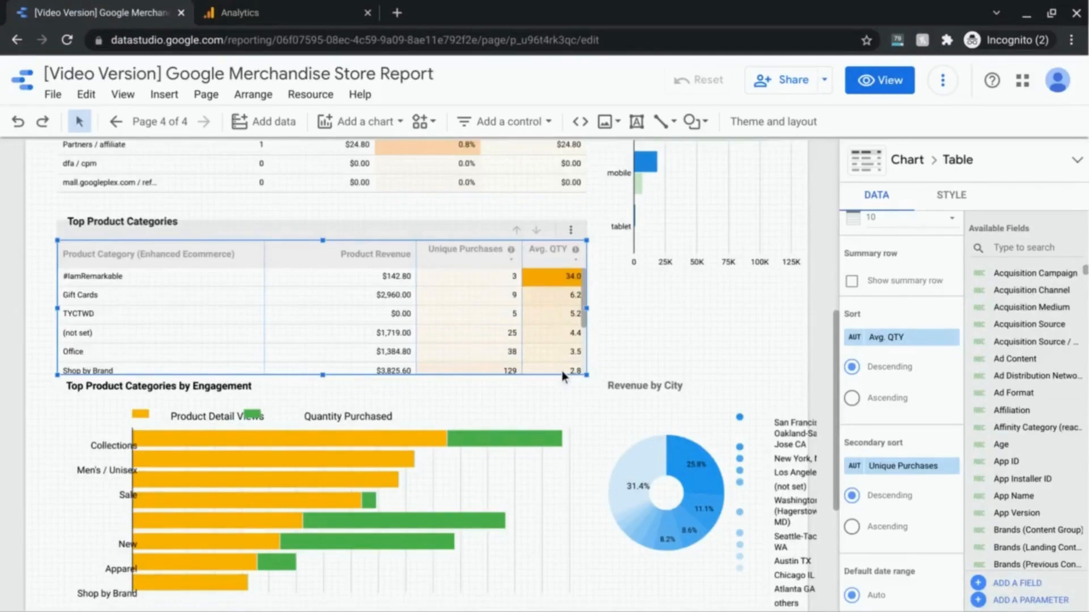
- Review the product categories in the table sorted by Avg. QTY, comparing their revenue and unique purchases
{"action": "scroll", "coordinate": [562, 371], "scroll_direction": "down", "scroll_amount": 2}
{"action": "scroll", "coordinate": [561, 370], "scroll_direction": "up", "scroll_amount": 2}
{"action": "scroll", "coordinate": [562, 371], "scroll_direction": "down", "scroll_amount": 1}
{"action": "scroll", "coordinate": [561, 371], "scroll_direction": "down", "scroll_amount": 2}
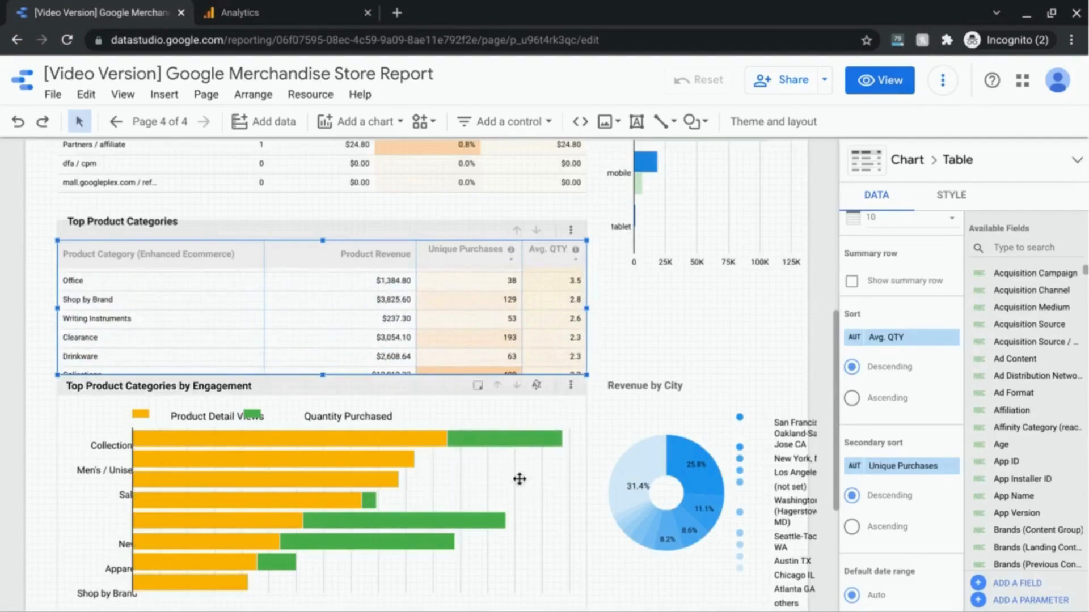
- Examine the dimension, metrics, sort, filter and interaction settings of the Top Product Categories by Engagement bar chart
{"action": "scroll", "coordinate": [519, 480], "scroll_direction": "down", "scroll_amount": 1}
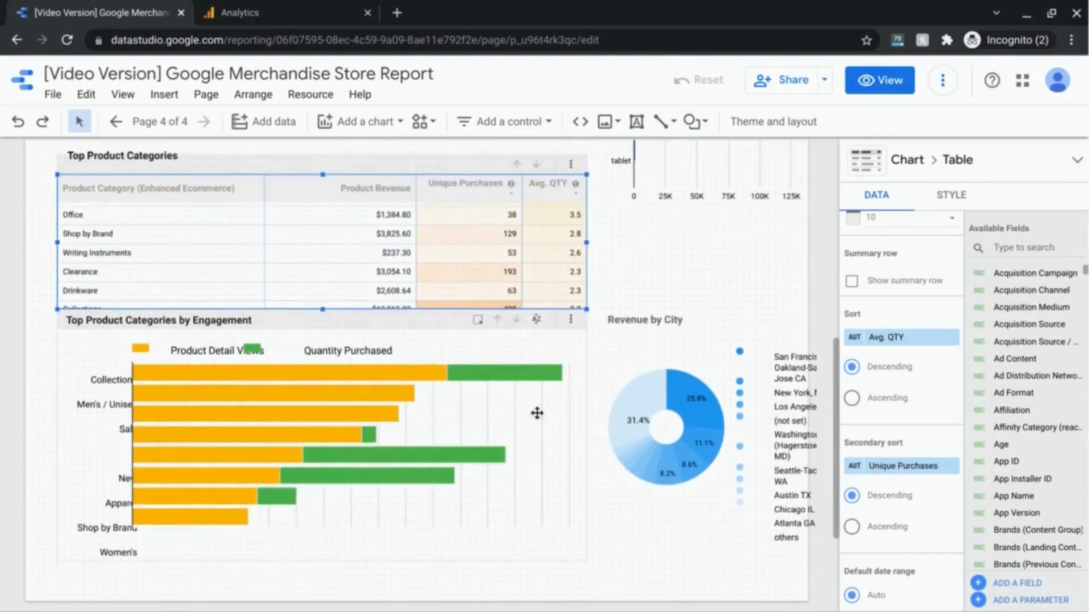
{"action": "left_click", "coordinate": [537, 412]}
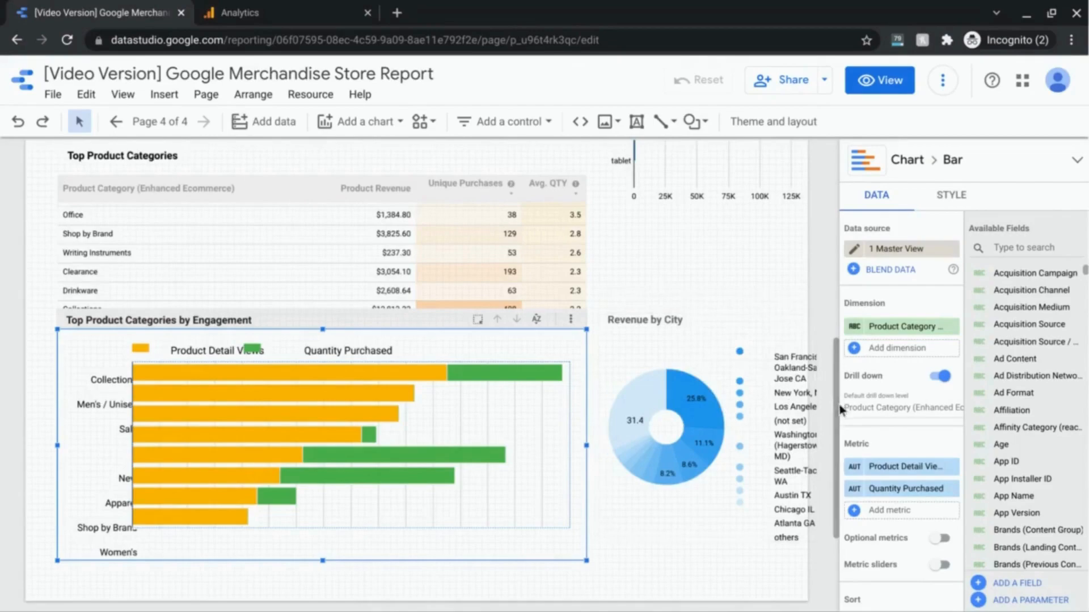
{"action": "scroll", "coordinate": [868, 417], "scroll_direction": "down", "scroll_amount": 4}
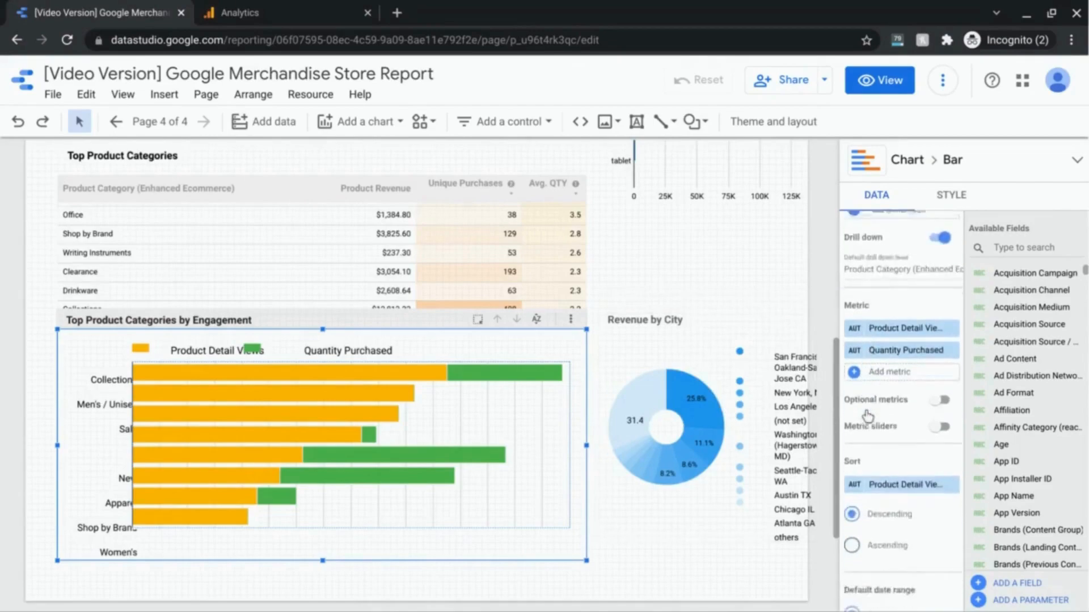
{"action": "scroll", "coordinate": [884, 385], "scroll_direction": "down", "scroll_amount": 1}
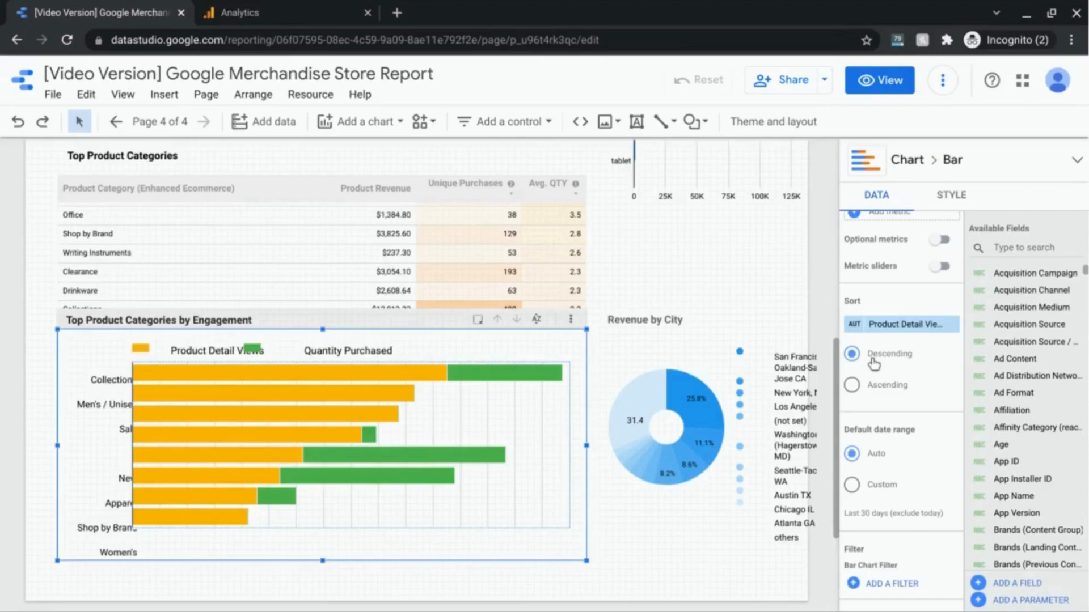
{"action": "scroll", "coordinate": [874, 363], "scroll_direction": "down", "scroll_amount": 5}
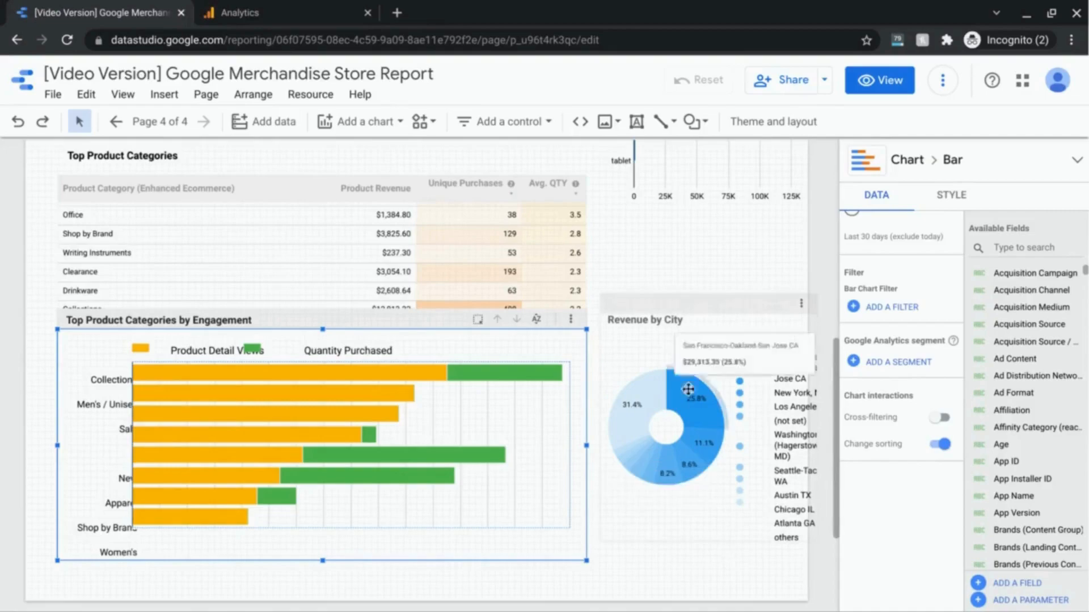
- Examine the dimension, metric and sort settings of the Revenue by City pie chart
{"action": "left_click", "coordinate": [665, 354]}
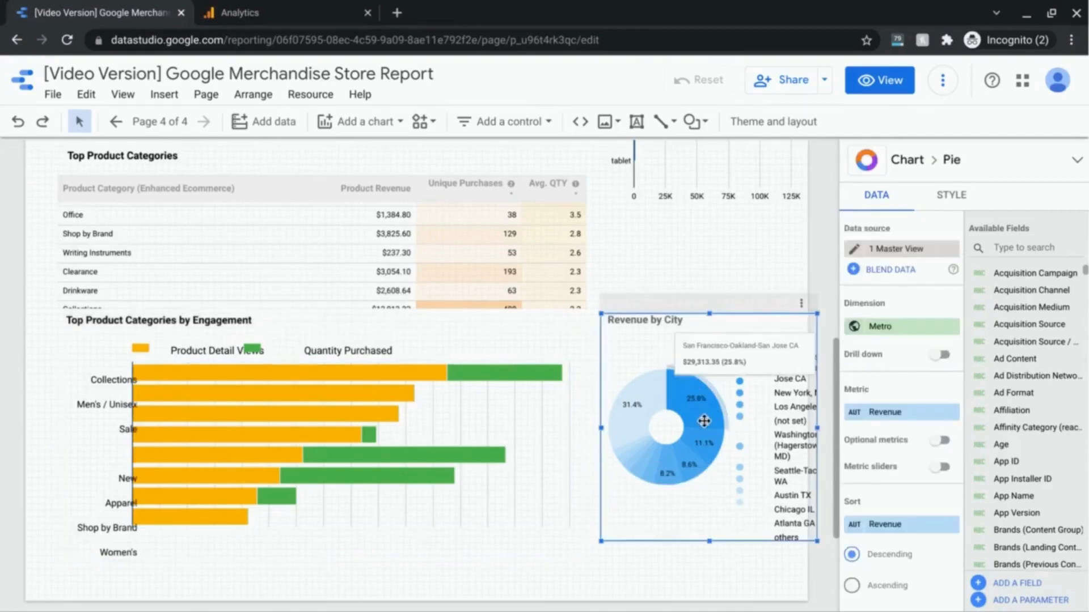
{"action": "scroll", "coordinate": [886, 437], "scroll_direction": "down", "scroll_amount": 1}
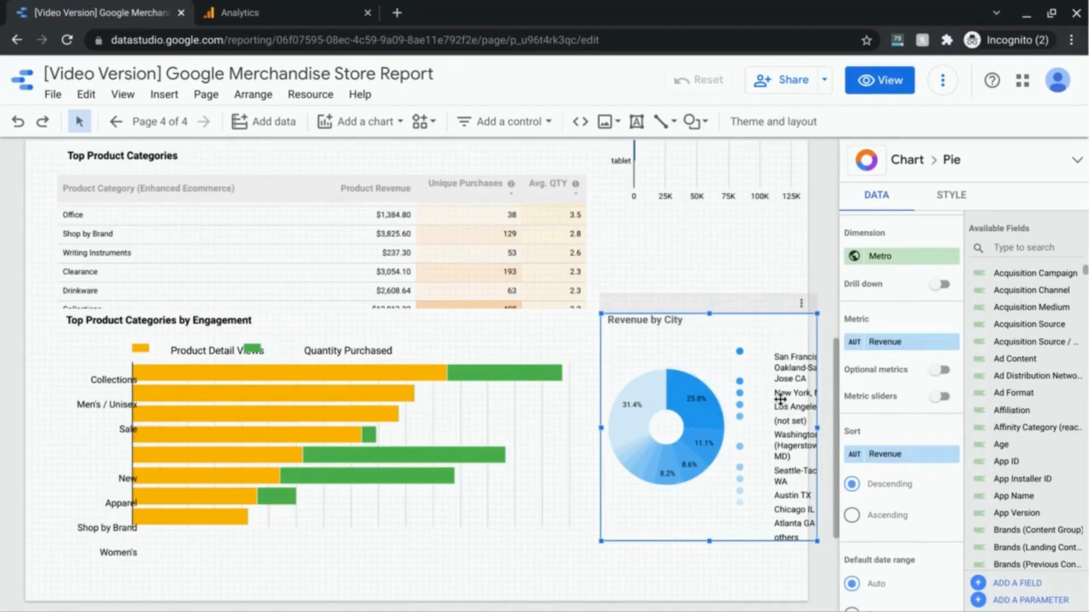
{"action": "scroll", "coordinate": [504, 420], "scroll_direction": "up", "scroll_amount": 1}
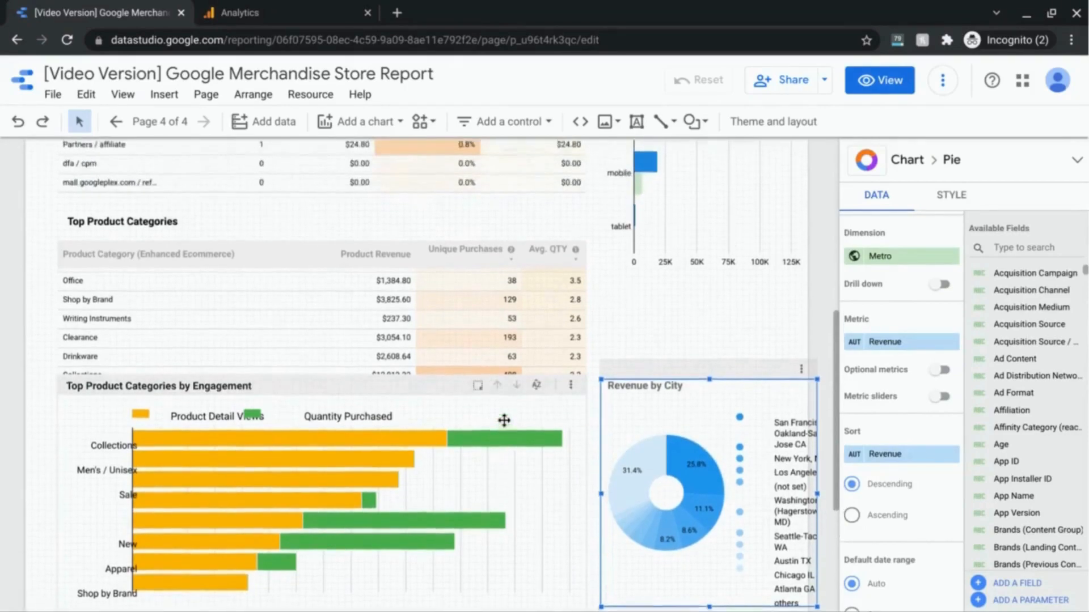
- Switch the report to view mode and sort the Top Product Categories table by Product Revenue in descending order
{"action": "left_click", "coordinate": [890, 81]}
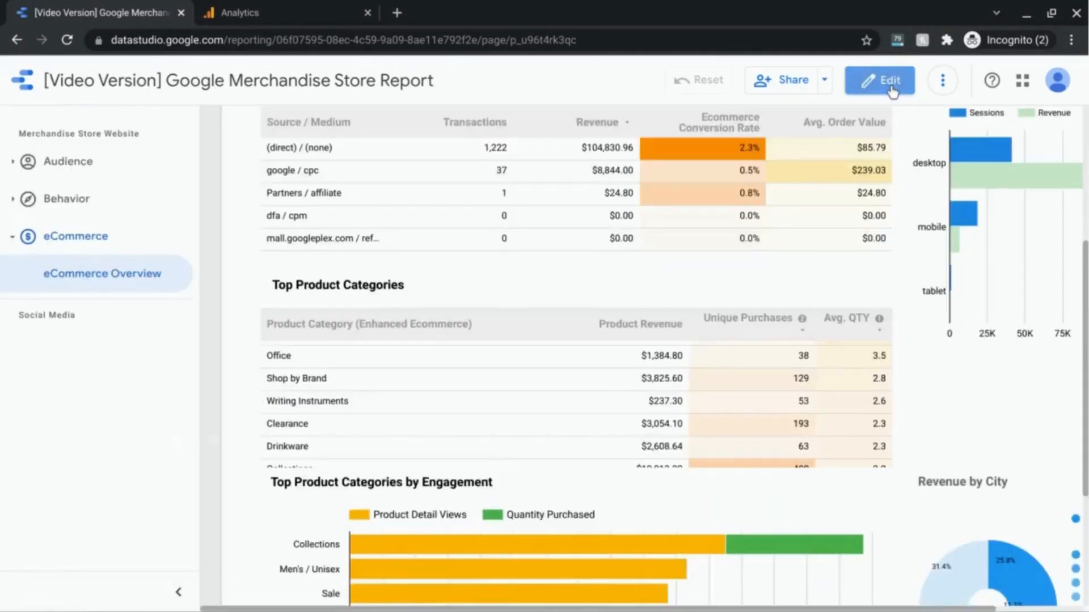
{"action": "scroll", "coordinate": [705, 395], "scroll_direction": "up", "scroll_amount": 2}
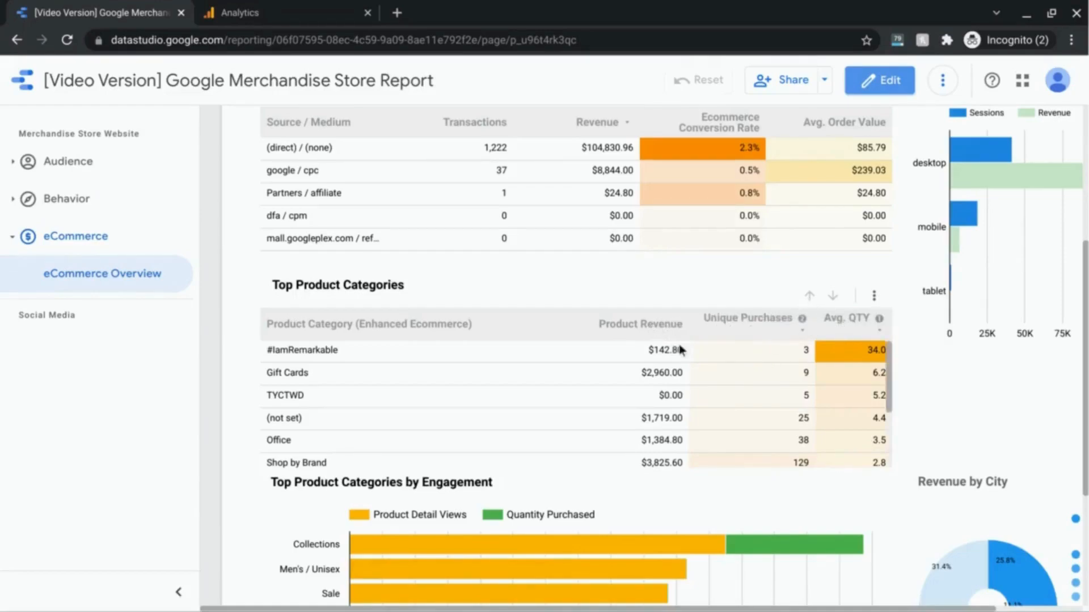
{"action": "left_click", "coordinate": [637, 323]}
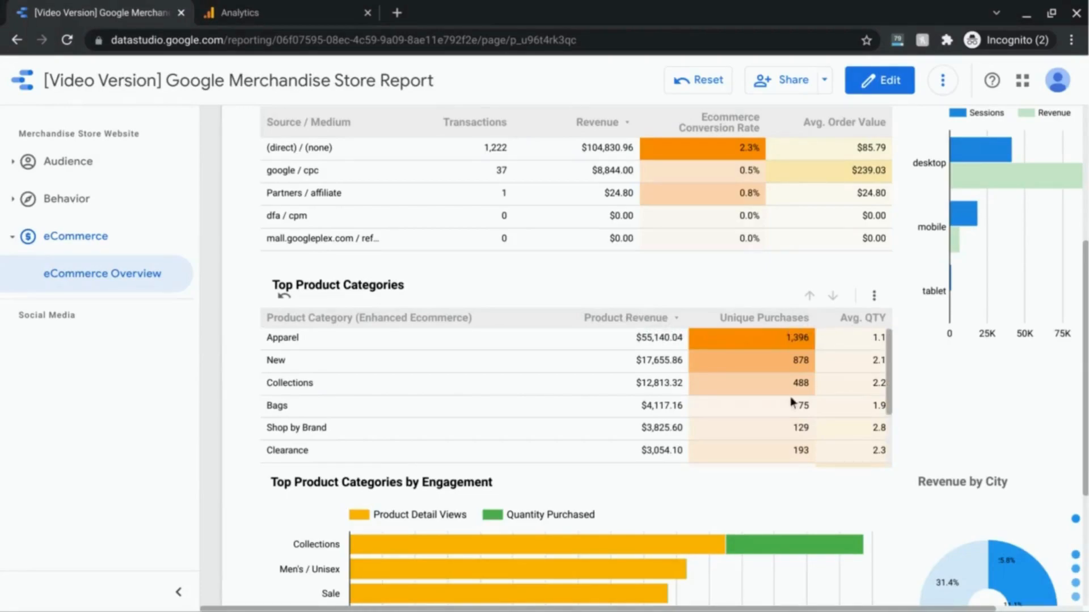
- Sort the Top Product Categories by Engagement chart by Quantity Purchased in descending order and inspect the New bar's purchased quantity
{"action": "scroll", "coordinate": [791, 396], "scroll_direction": "down", "scroll_amount": 6}
{"action": "scroll", "coordinate": [673, 489], "scroll_direction": "down", "scroll_amount": 1}
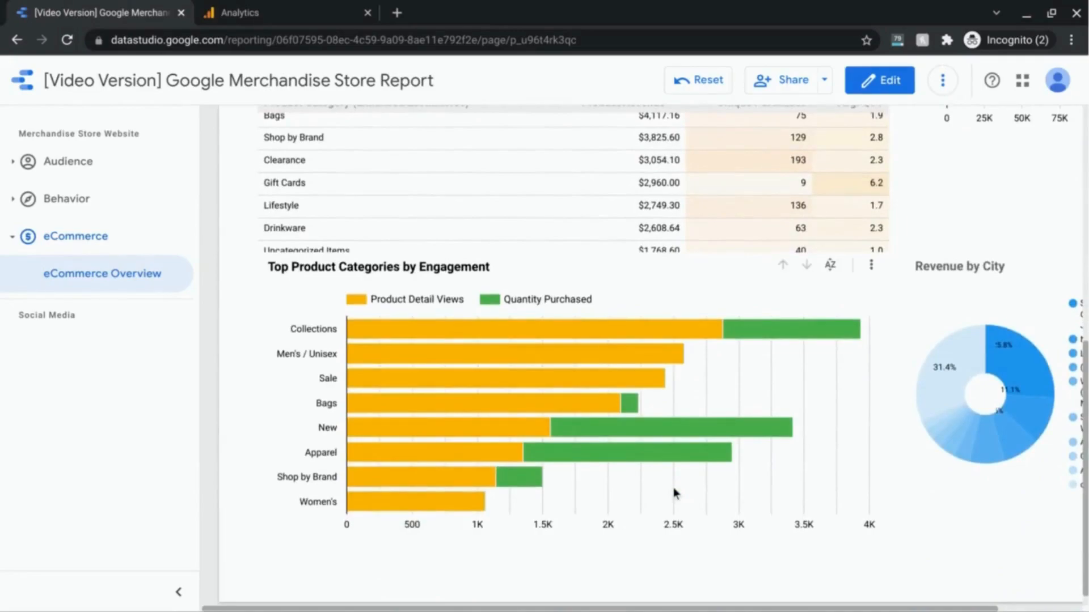
{"action": "scroll", "coordinate": [673, 488], "scroll_direction": "right", "scroll_amount": 2}
{"action": "mouse_move", "coordinate": [598, 341]}
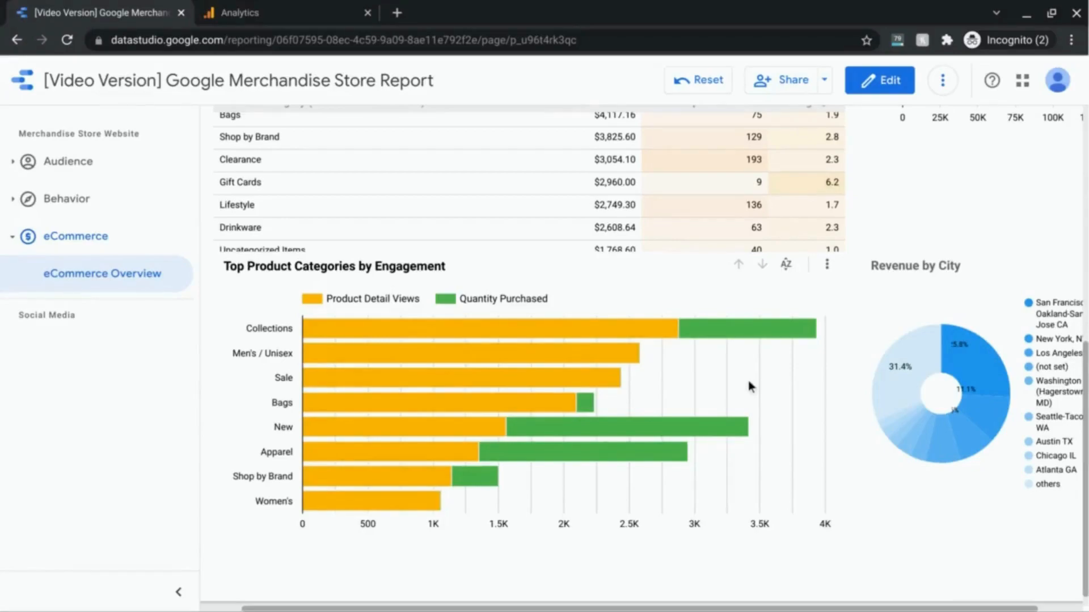
{"action": "mouse_move", "coordinate": [760, 333]}
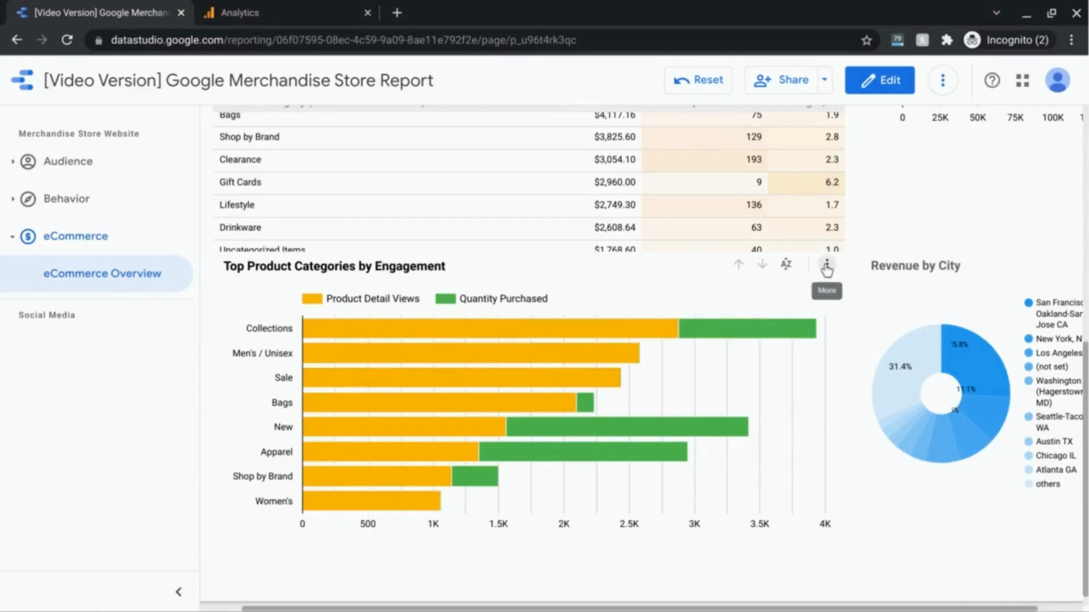
{"action": "left_click", "coordinate": [785, 267]}
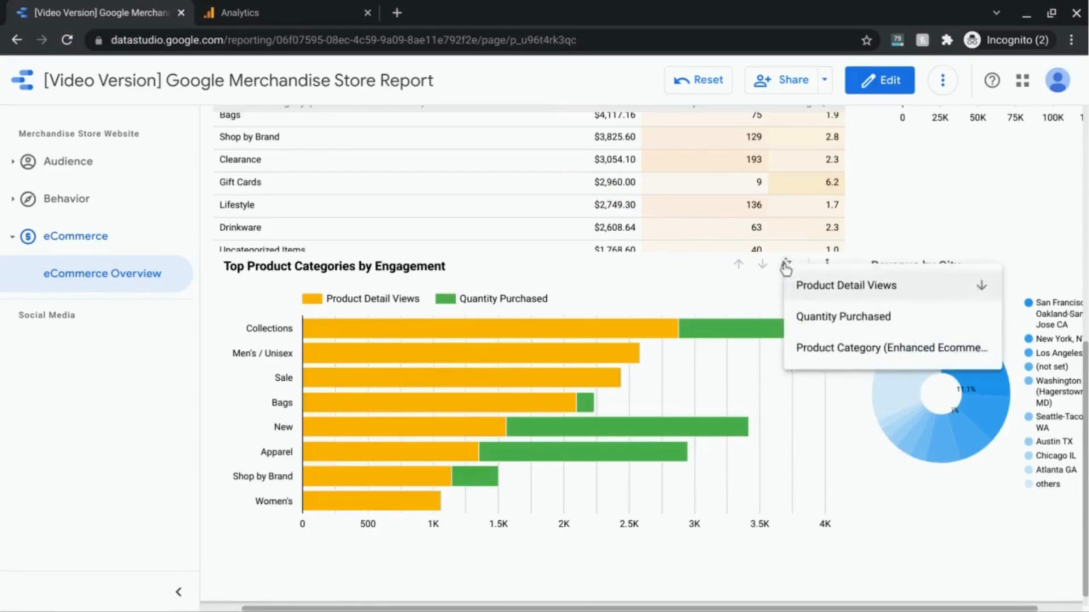
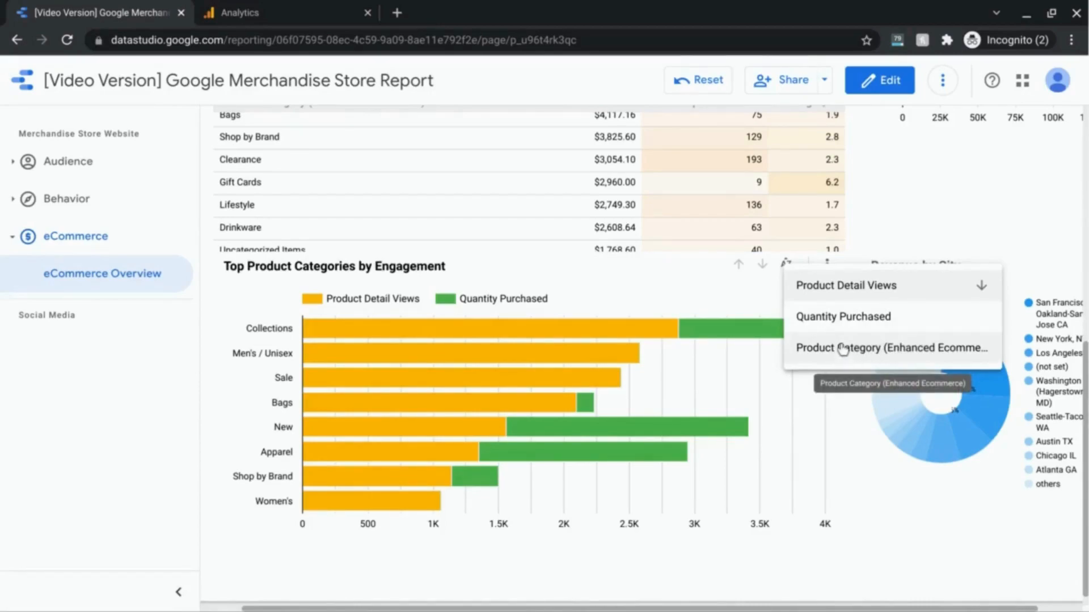
{"action": "left_click", "coordinate": [847, 317]}
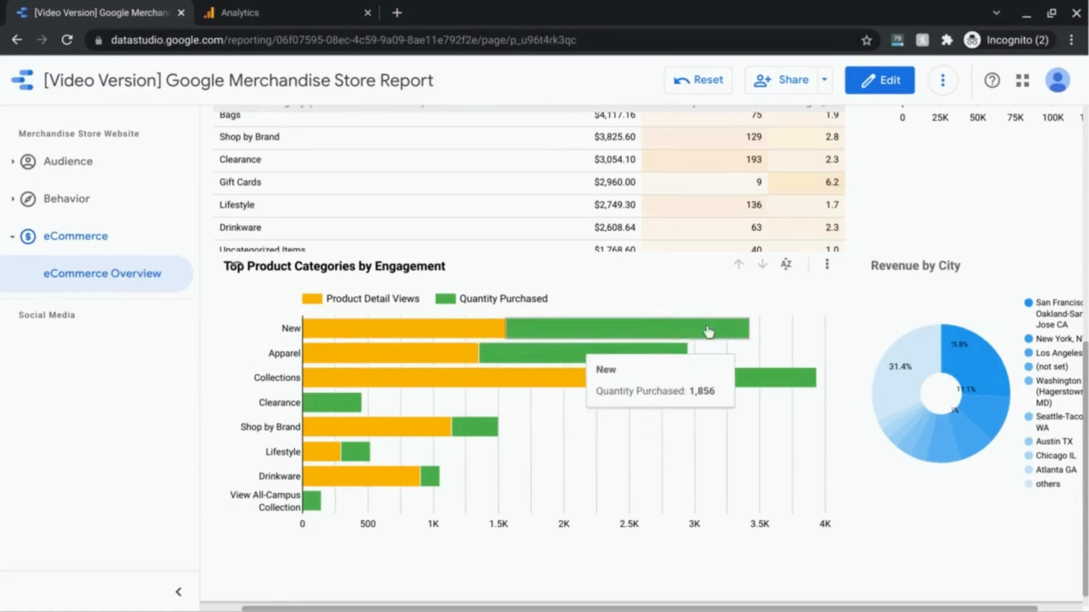
{"action": "mouse_move", "coordinate": [693, 334]}
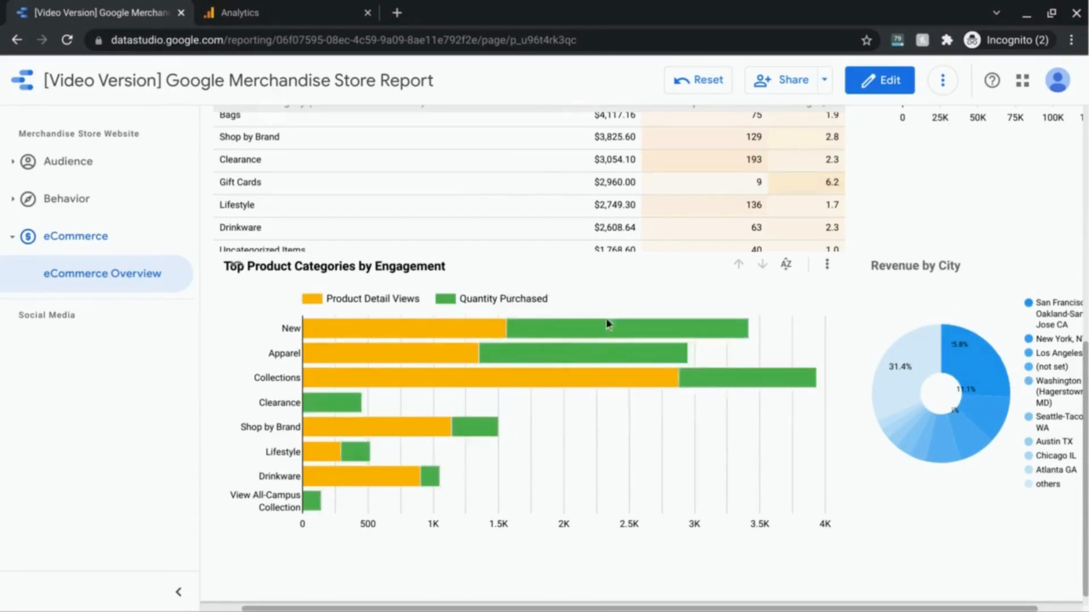
{"action": "mouse_move", "coordinate": [621, 336]}
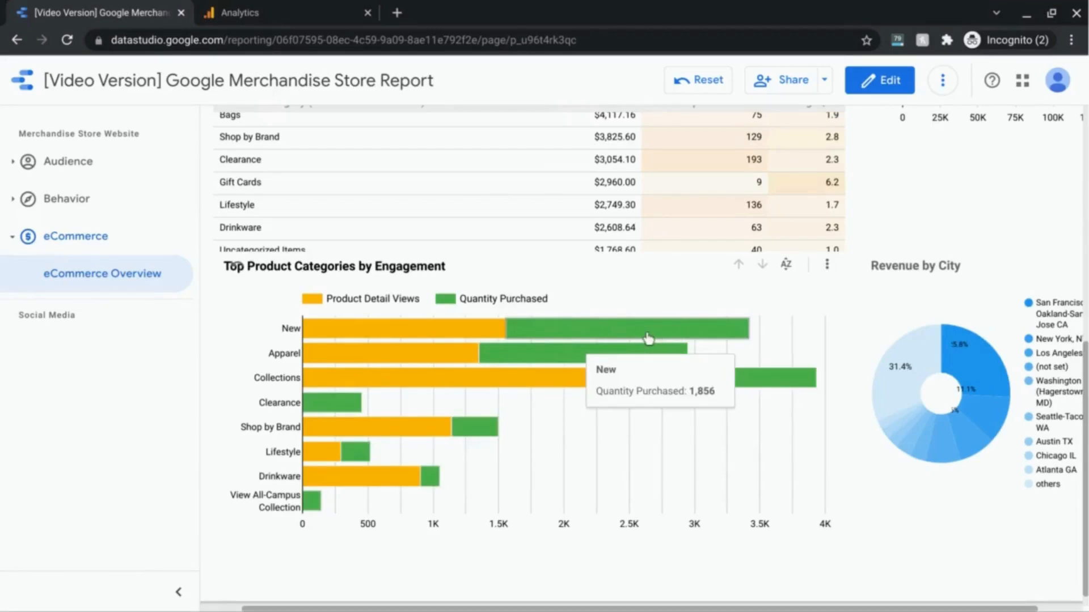
- Sort the engagement bar chart by Product Category (Enhanced Ecommerce), first in descending and then in ascending order
{"action": "left_click", "coordinate": [785, 264]}
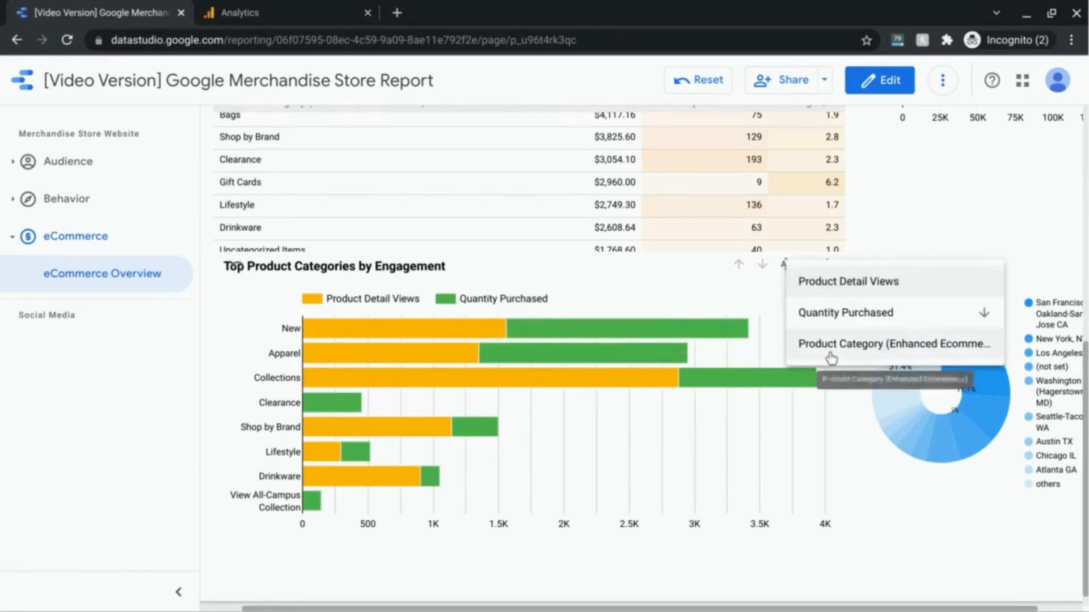
{"action": "left_click", "coordinate": [829, 347]}
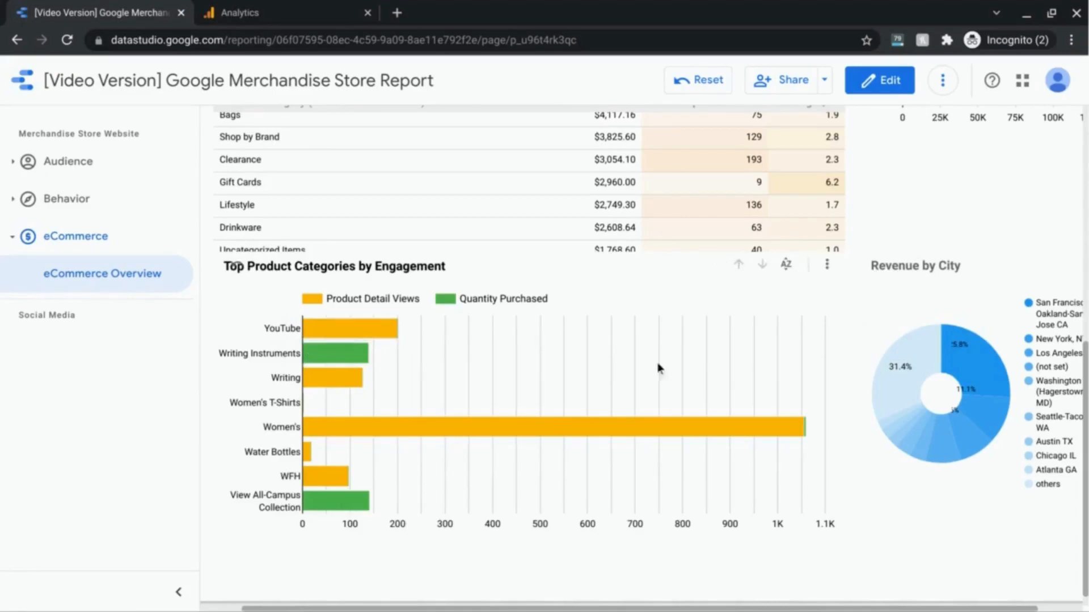
{"action": "left_click", "coordinate": [786, 265]}
{"action": "left_click", "coordinate": [908, 352]}
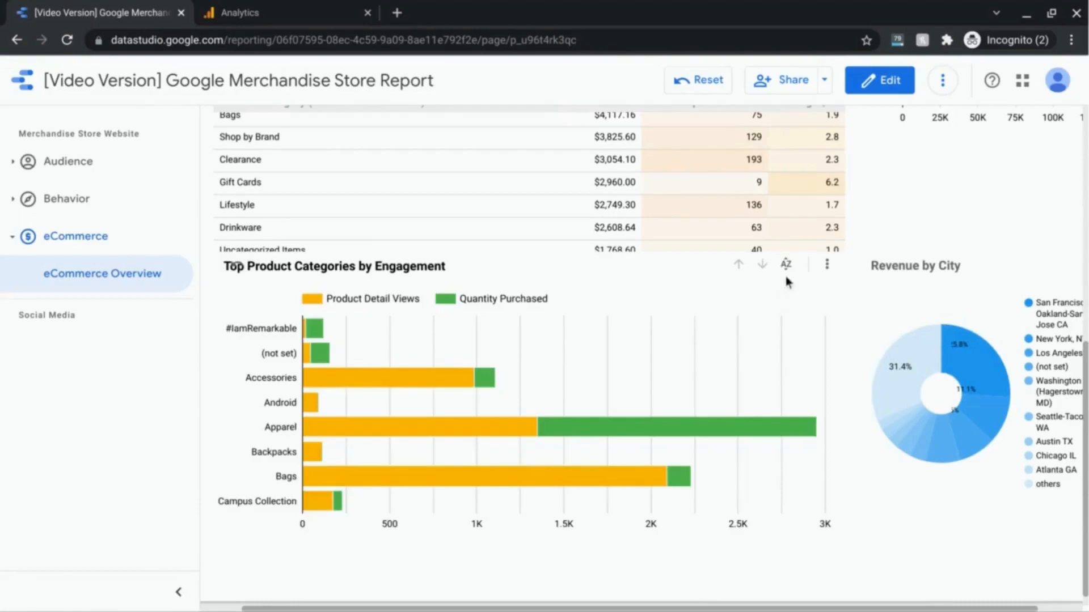
- Sort the engagement bar chart by Quantity Purchased again, then reverse it to ascending order
{"action": "left_click", "coordinate": [786, 264]}
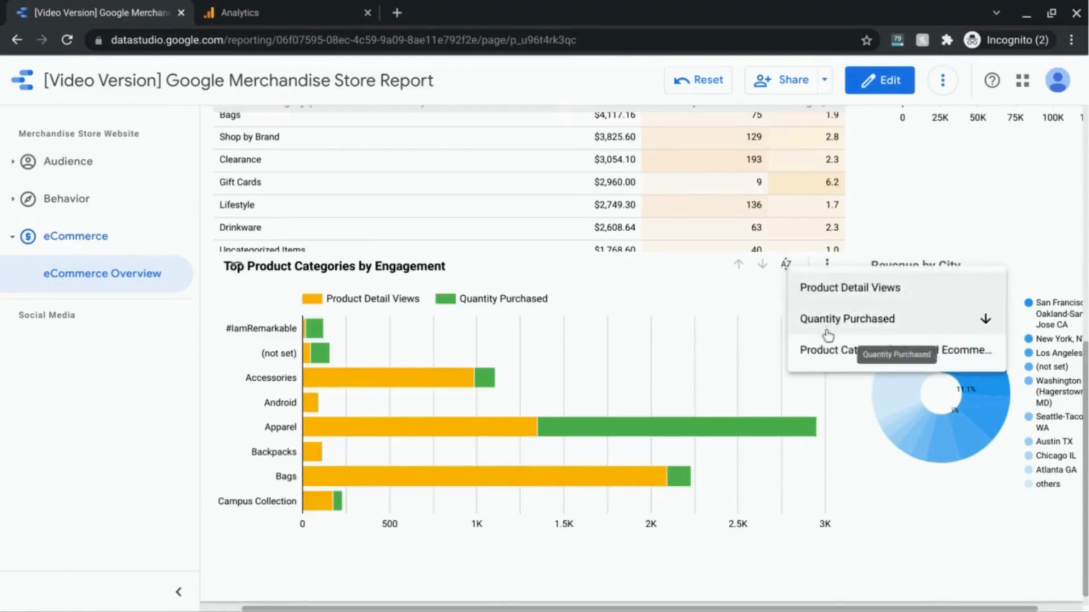
{"action": "left_click", "coordinate": [827, 334]}
{"action": "left_click", "coordinate": [786, 267]}
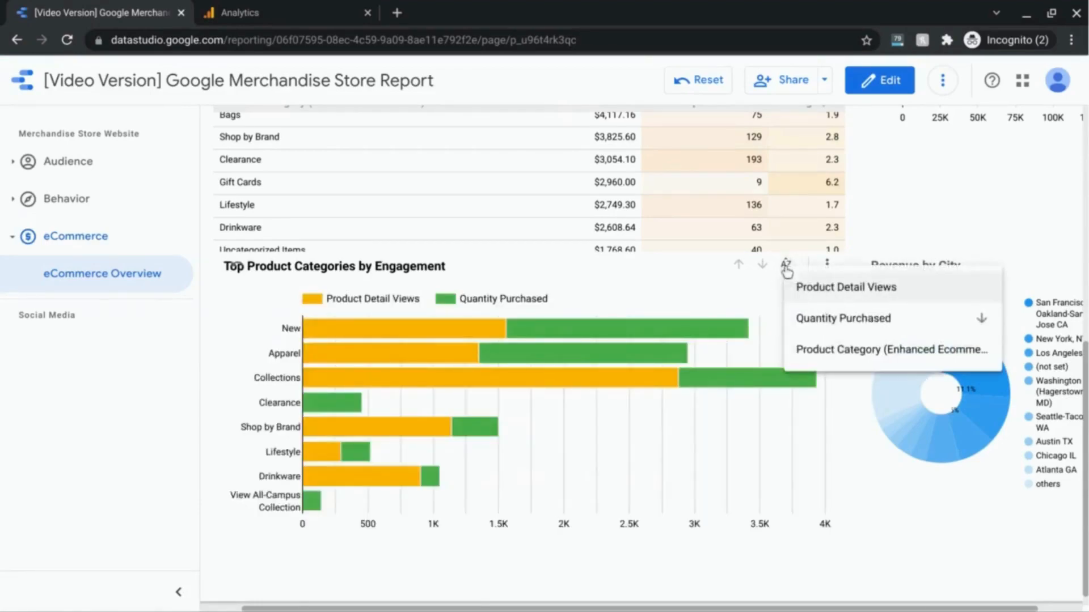
{"action": "left_click", "coordinate": [900, 328]}
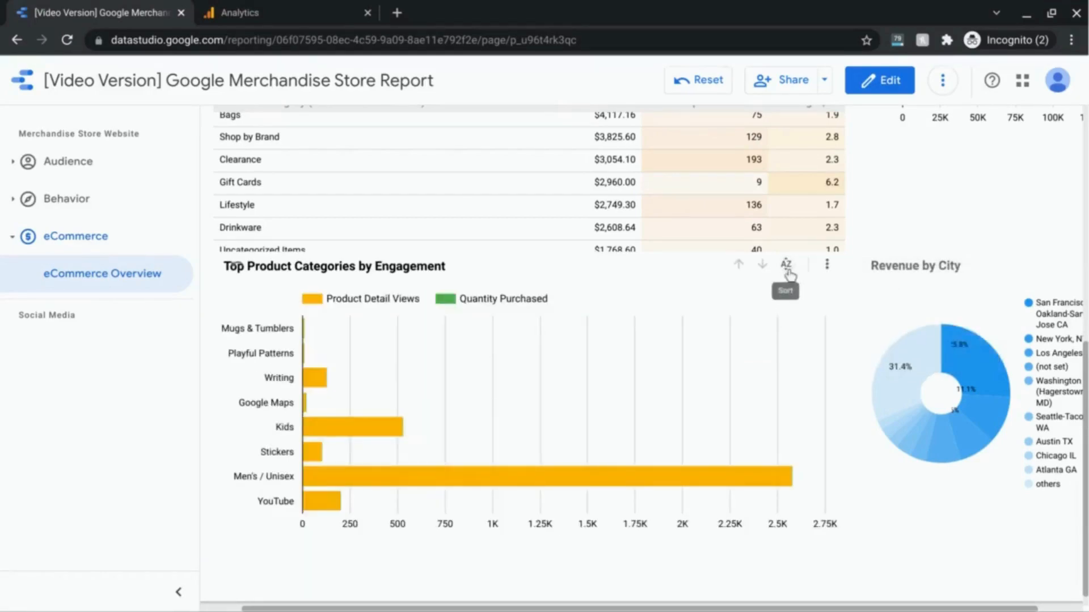
- Sort the engagement bar chart by Product Detail Views, trying ascending order before restoring descending order
{"action": "left_click", "coordinate": [786, 265]}
{"action": "left_click", "coordinate": [812, 295]}
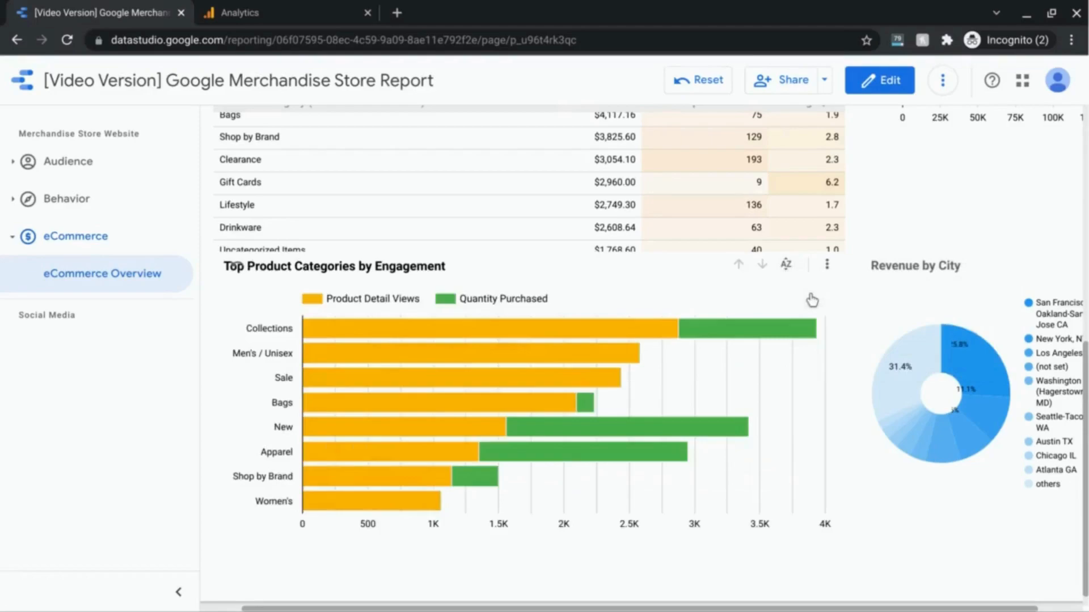
{"action": "left_click", "coordinate": [785, 264]}
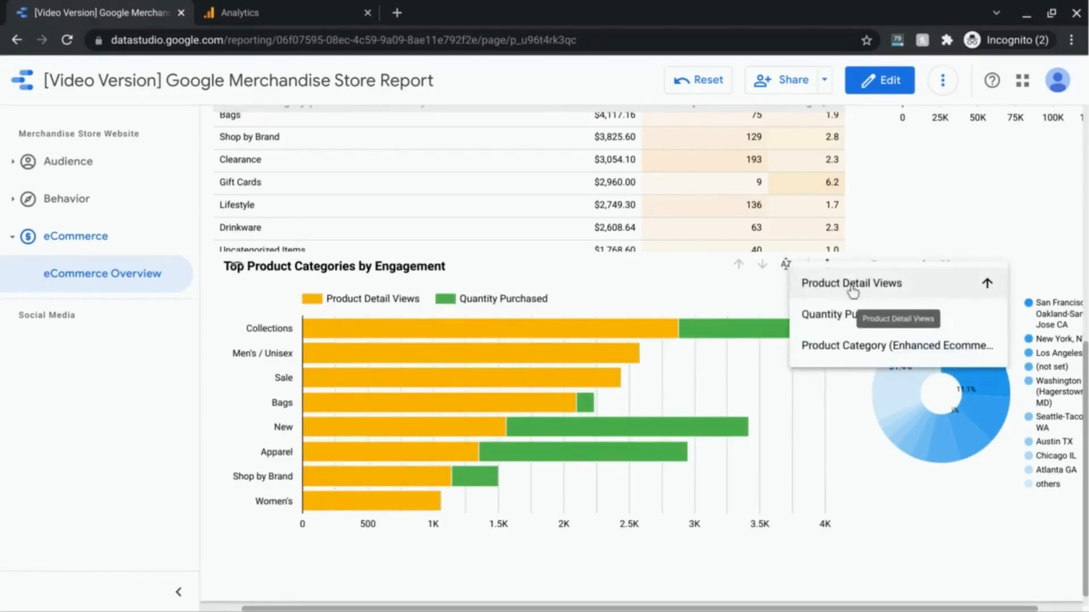
{"action": "left_click", "coordinate": [852, 290]}
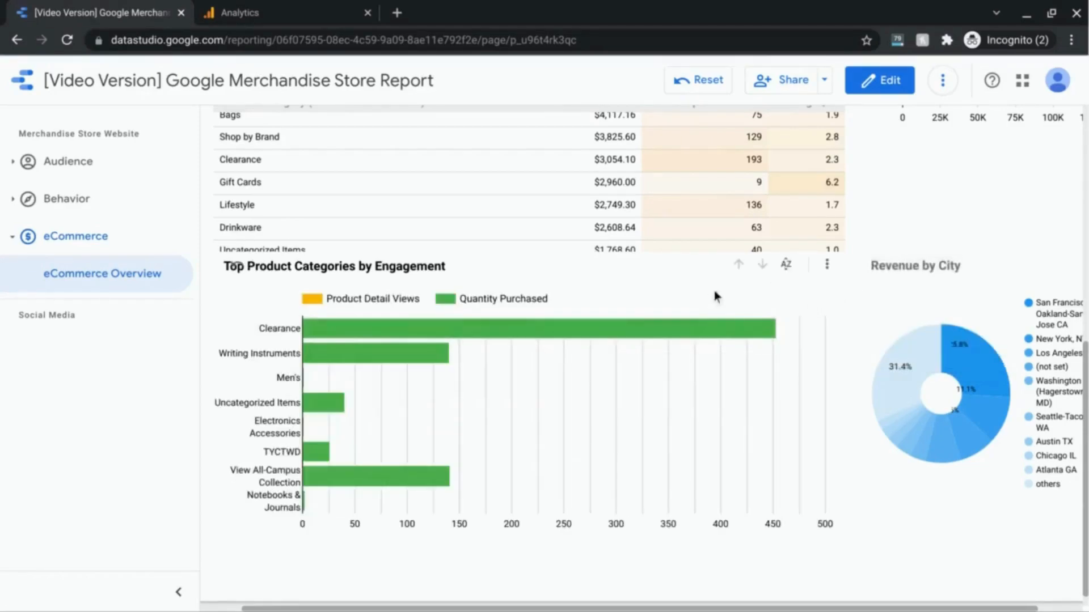
{"action": "left_click", "coordinate": [787, 265]}
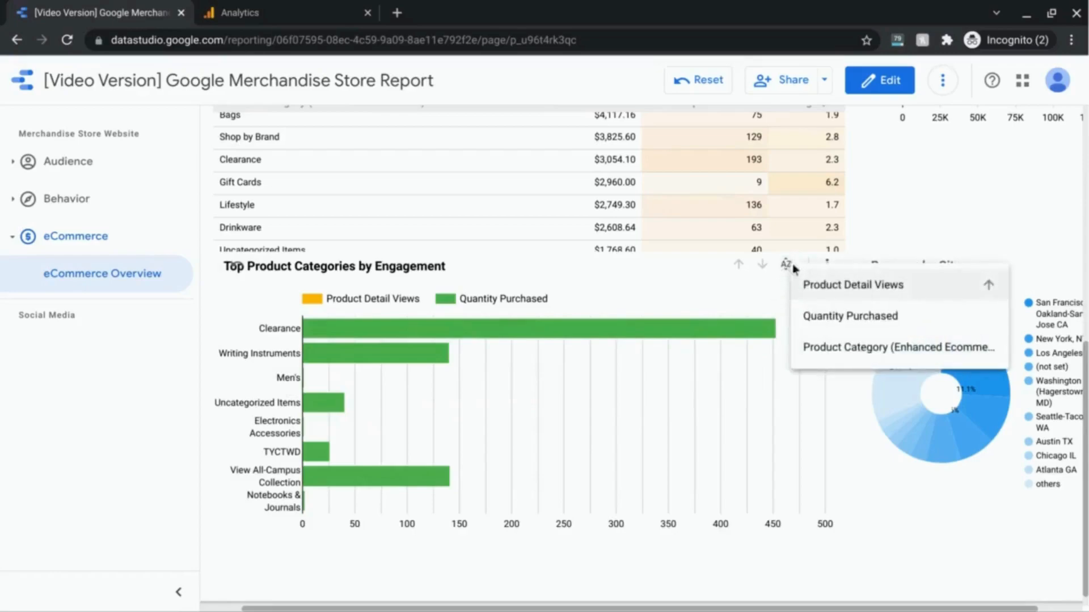
{"action": "left_click", "coordinate": [840, 299]}
- Open the additional options of the Top Product Categories by Engagement chart to review what viewers can do
{"action": "scroll", "coordinate": [794, 390], "scroll_direction": "up", "scroll_amount": 3}
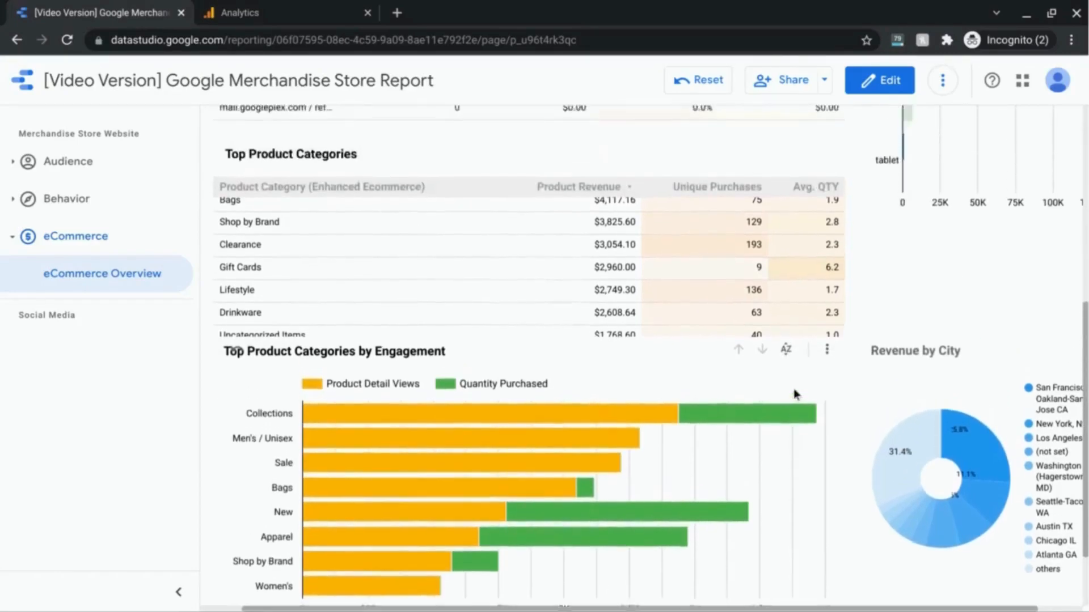
{"action": "scroll", "coordinate": [739, 365], "scroll_direction": "down", "scroll_amount": 3}
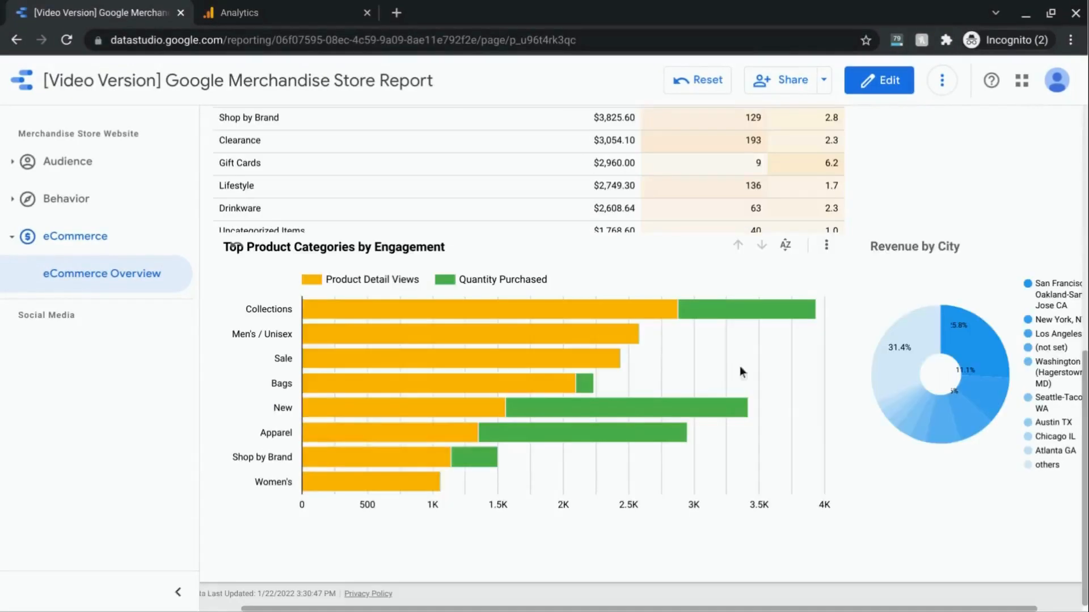
{"action": "left_click", "coordinate": [825, 248]}
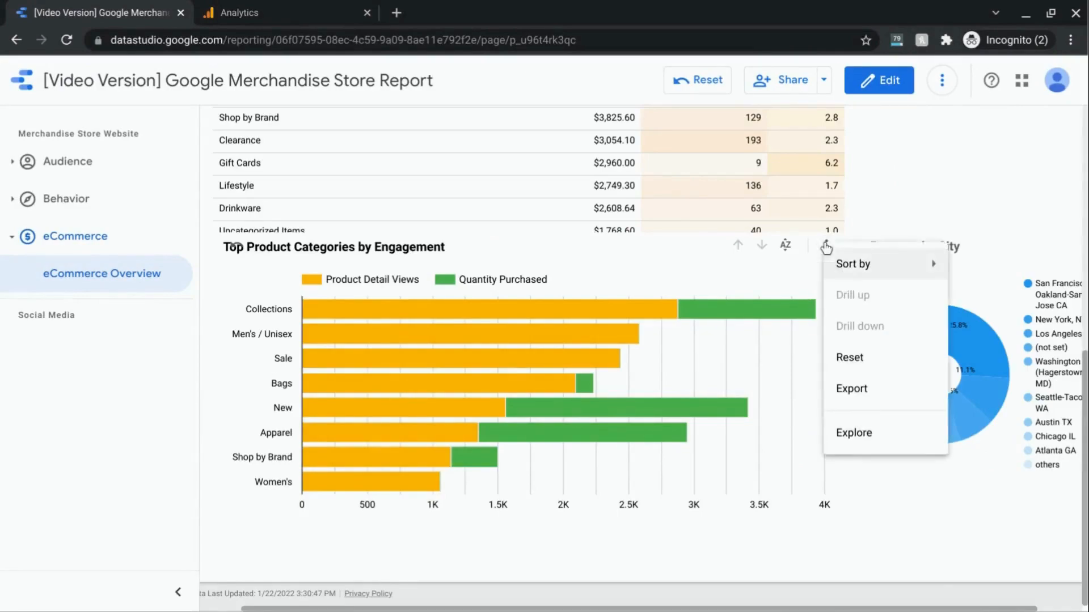
{"action": "mouse_move", "coordinate": [845, 267]}
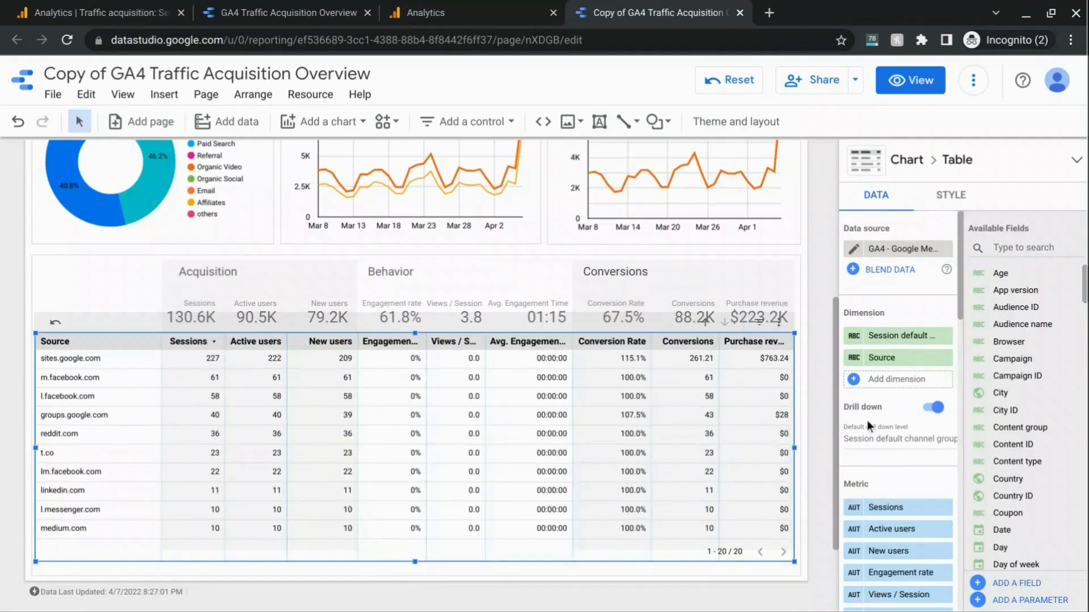
- Create a new table filter named "Social Media Traffic" for the traffic acquisition table
{"action": "scroll", "coordinate": [866, 420], "scroll_direction": "down", "scroll_amount": 8}
{"action": "scroll", "coordinate": [867, 420], "scroll_direction": "down", "scroll_amount": 6}
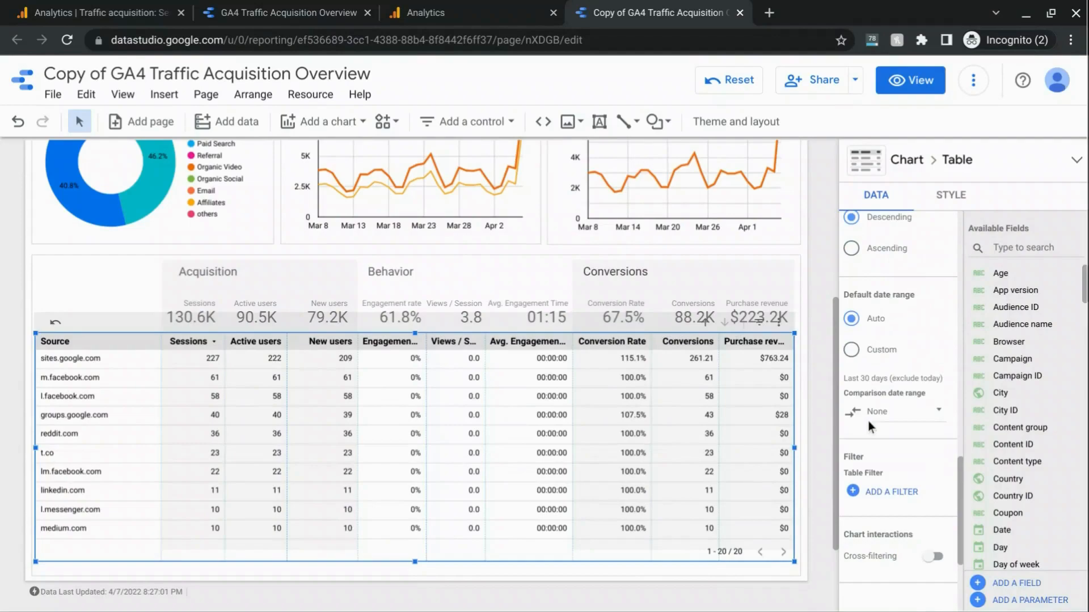
{"action": "left_click", "coordinate": [886, 493]}
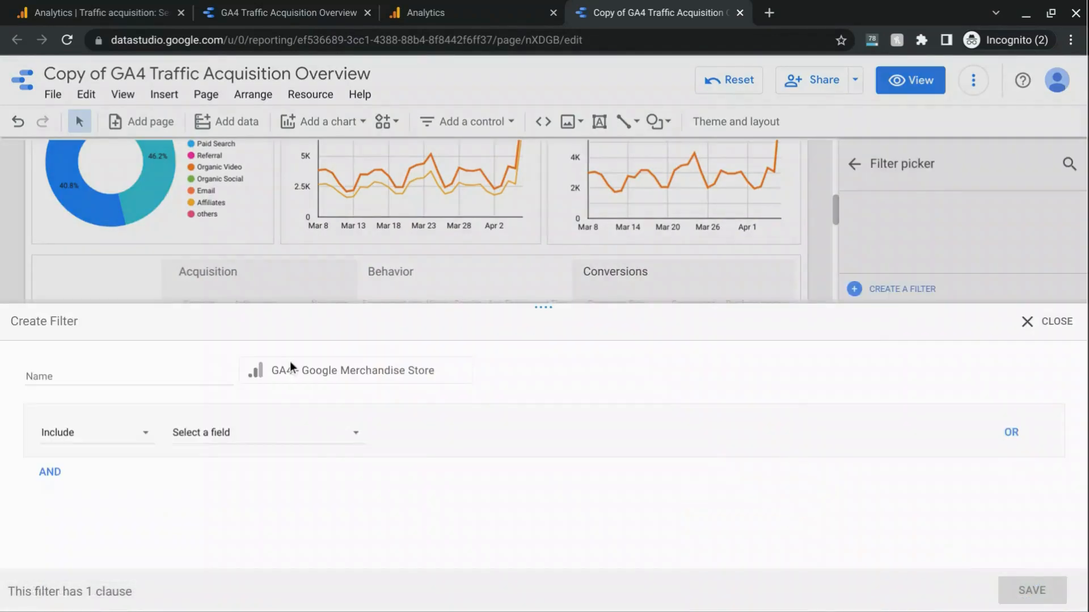
{"action": "left_click", "coordinate": [166, 372]}
{"action": "type", "text": "Socia"}
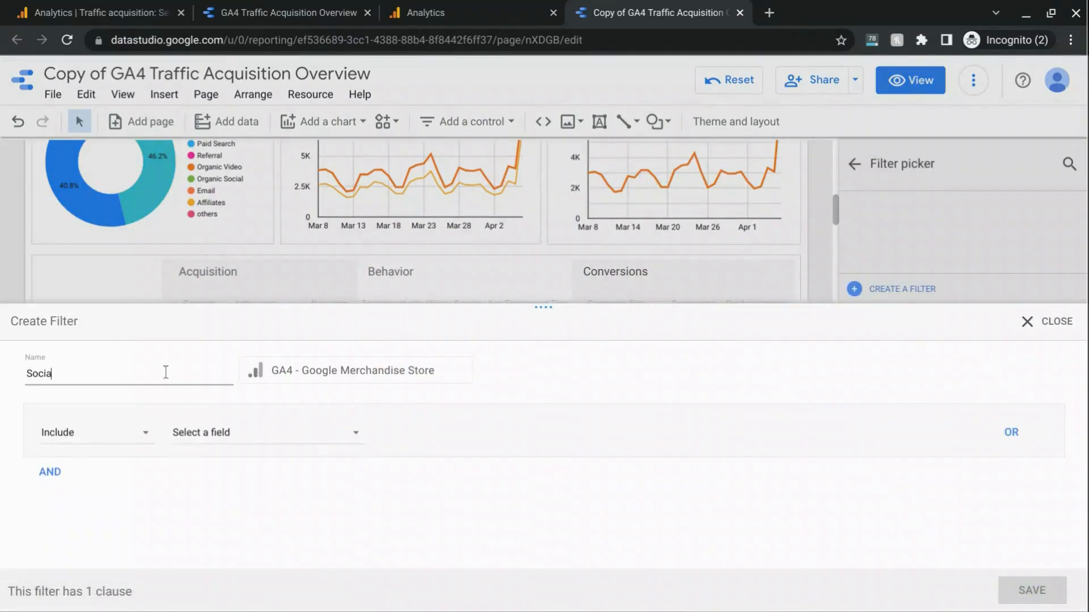
{"action": "type", "text": "l Media Traffic"}
- Set the filter to include Session default channel group values that contain "Social" and save it to the table
{"action": "left_click", "coordinate": [263, 440]}
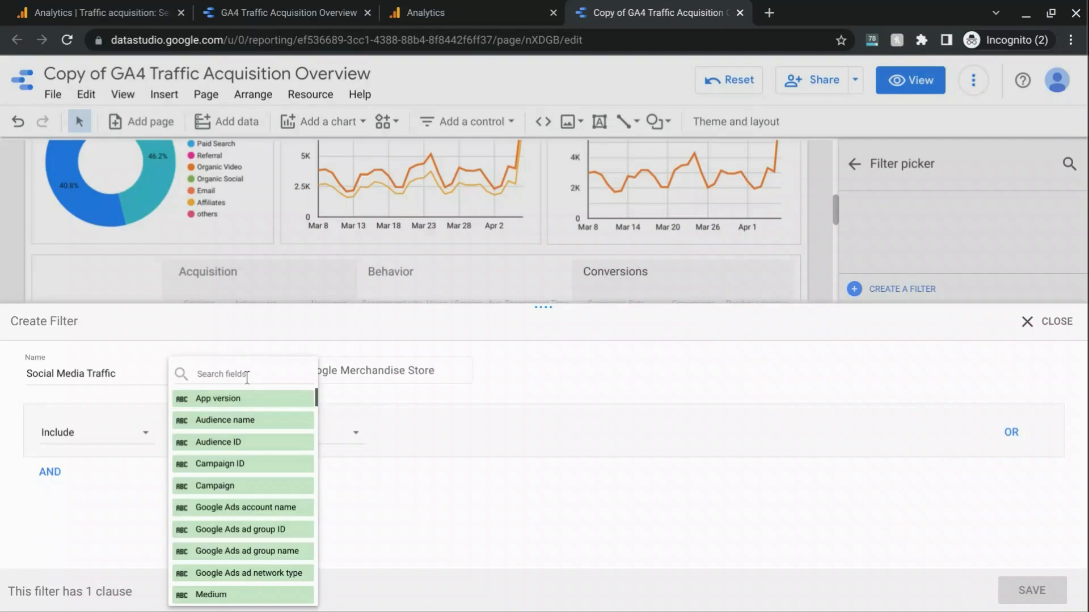
{"action": "type", "text": "Defau"}
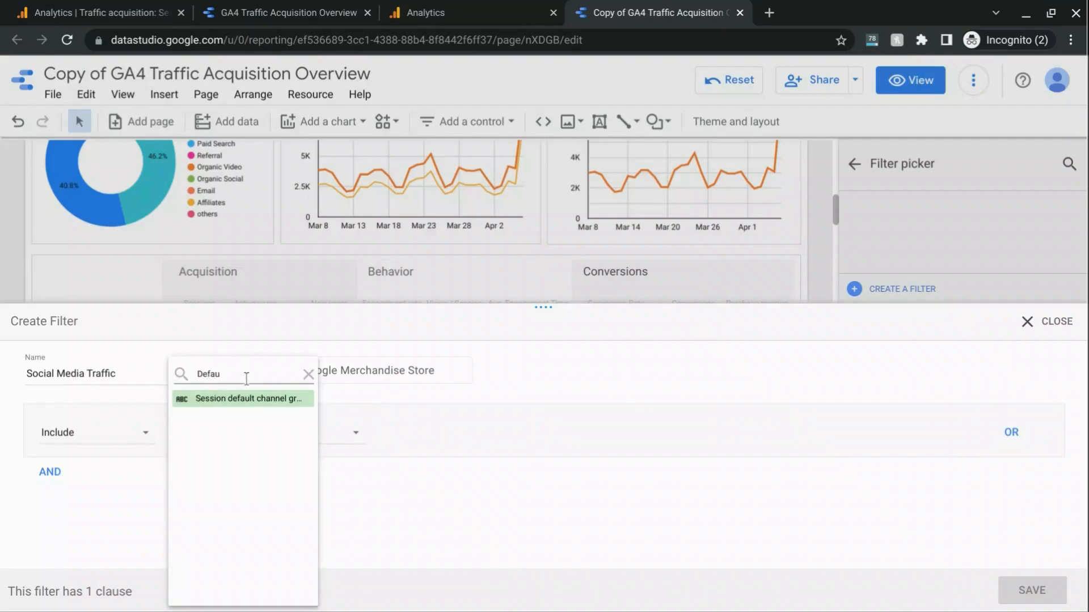
{"action": "left_click", "coordinate": [238, 398]}
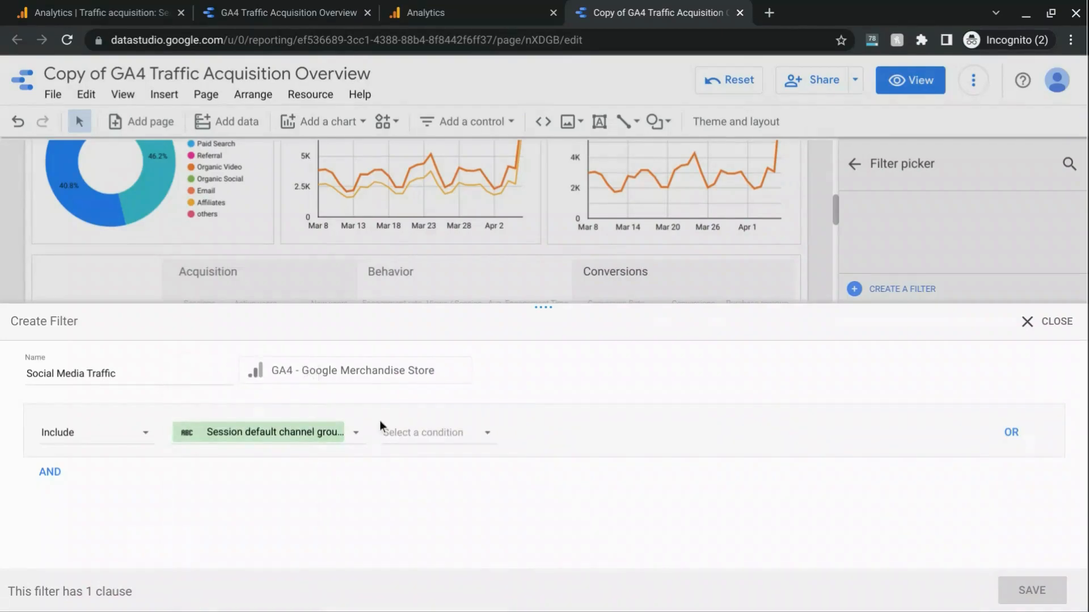
{"action": "left_click", "coordinate": [440, 433]}
{"action": "left_click", "coordinate": [439, 363]}
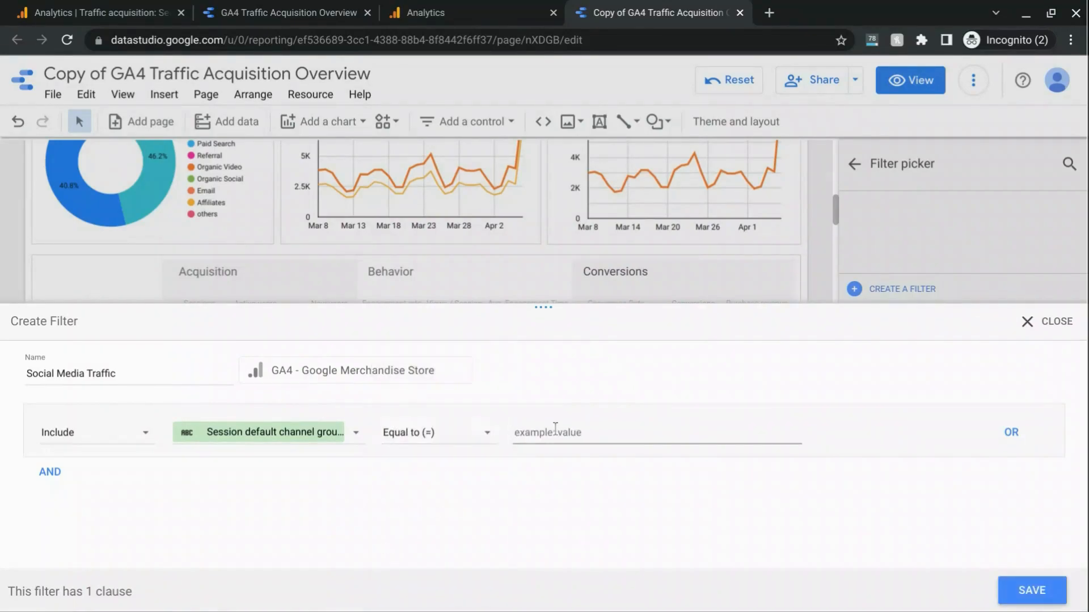
{"action": "left_click", "coordinate": [458, 442]}
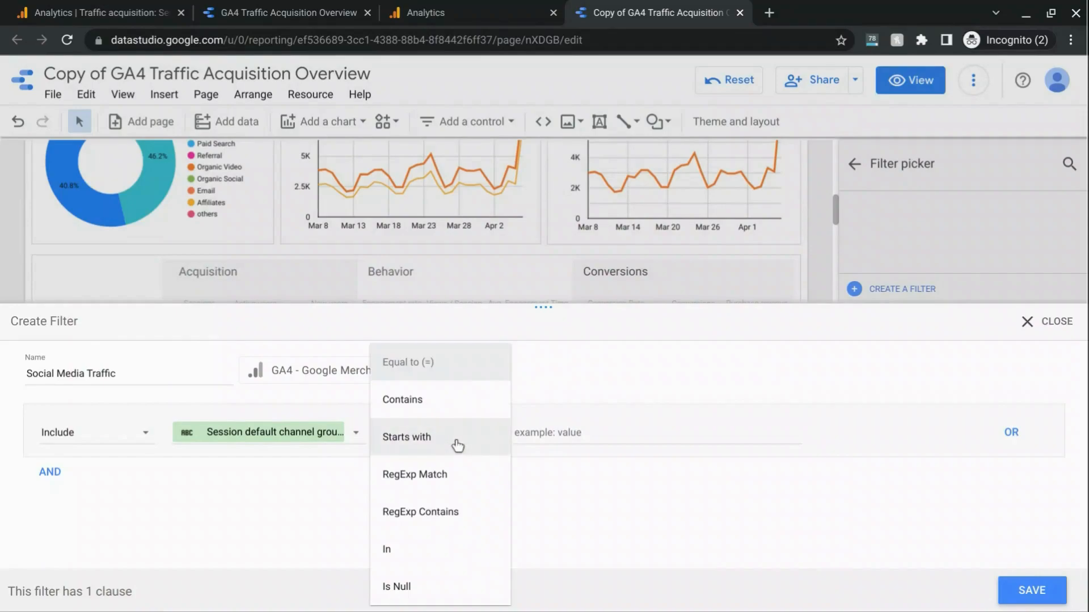
{"action": "left_click", "coordinate": [440, 401]}
{"action": "left_click", "coordinate": [569, 437]}
{"action": "type", "text": "Social"}
{"action": "left_click", "coordinate": [1020, 588]}
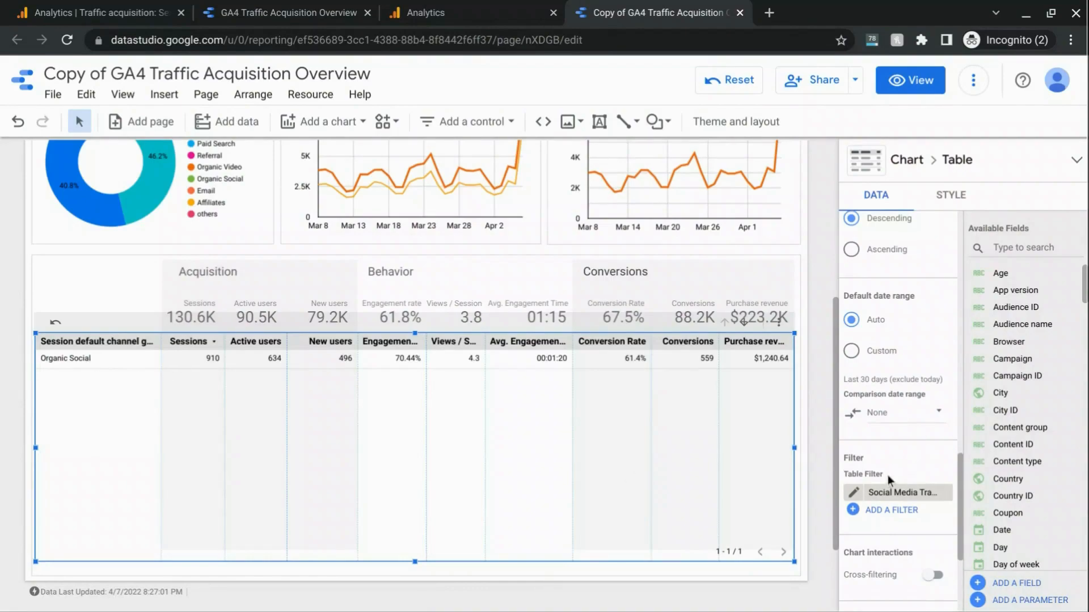
{"action": "scroll", "coordinate": [886, 476], "scroll_direction": "up", "scroll_amount": 1}
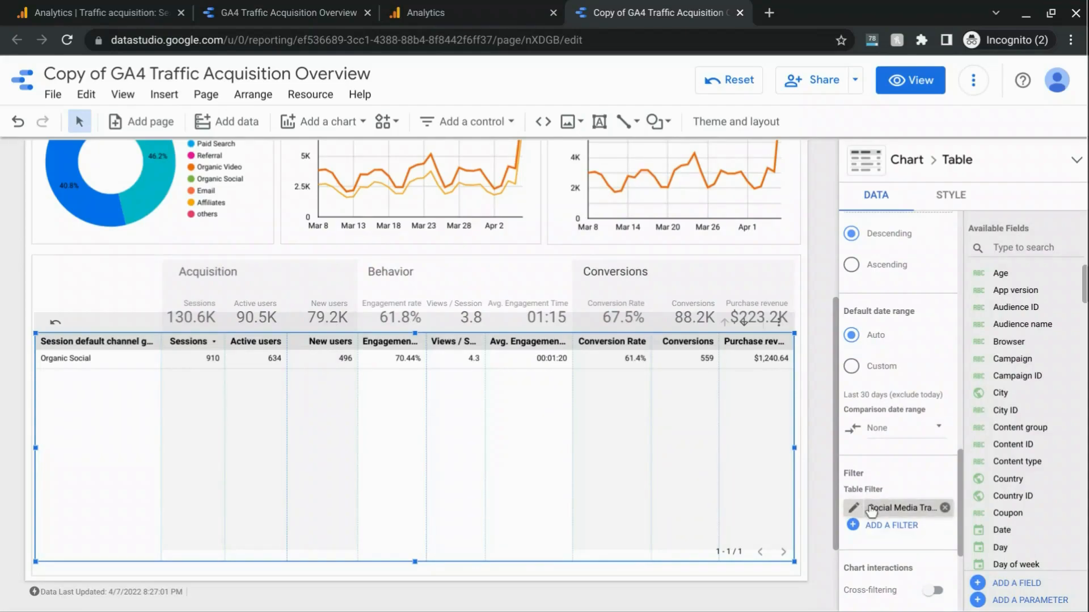
- Remove Session default channel group from the traffic table's dimensions, keeping only Source, and turn off drill down
{"action": "scroll", "coordinate": [883, 443], "scroll_direction": "up", "scroll_amount": 5}
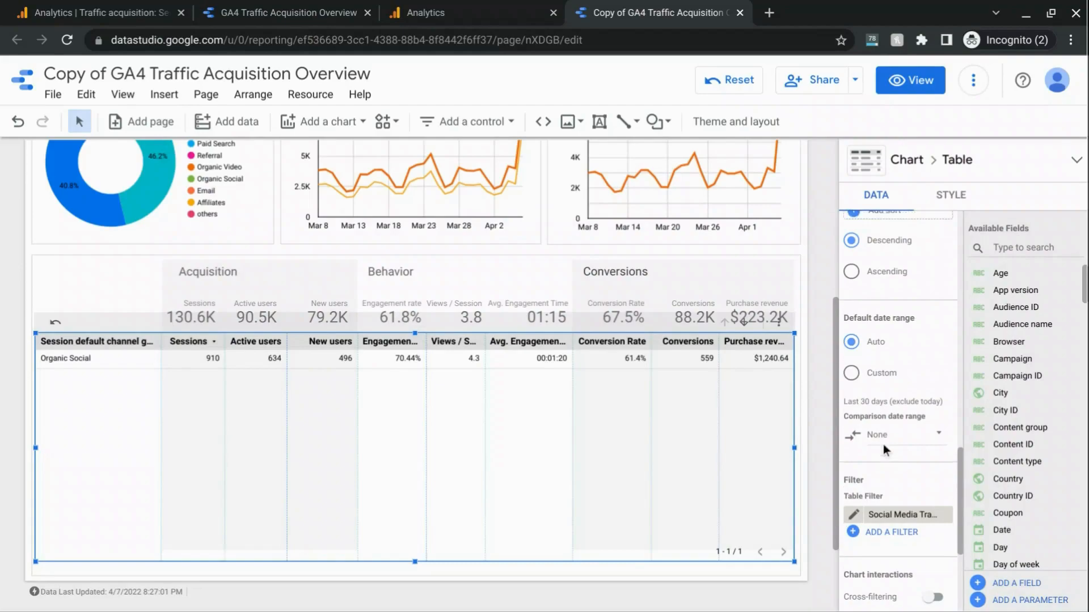
{"action": "scroll", "coordinate": [883, 444], "scroll_direction": "up", "scroll_amount": 10}
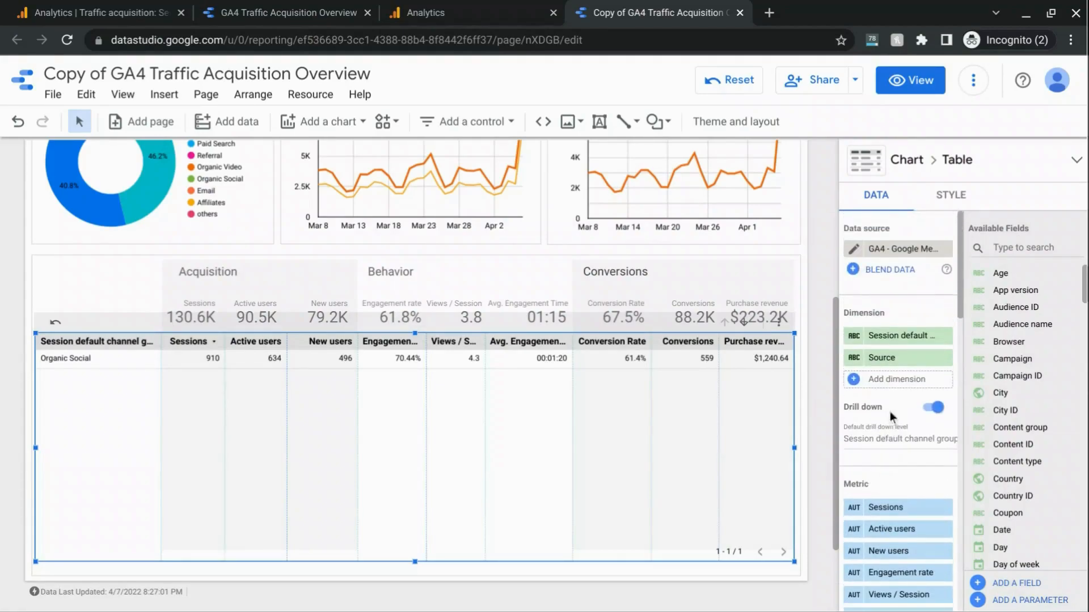
{"action": "left_click", "coordinate": [944, 335]}
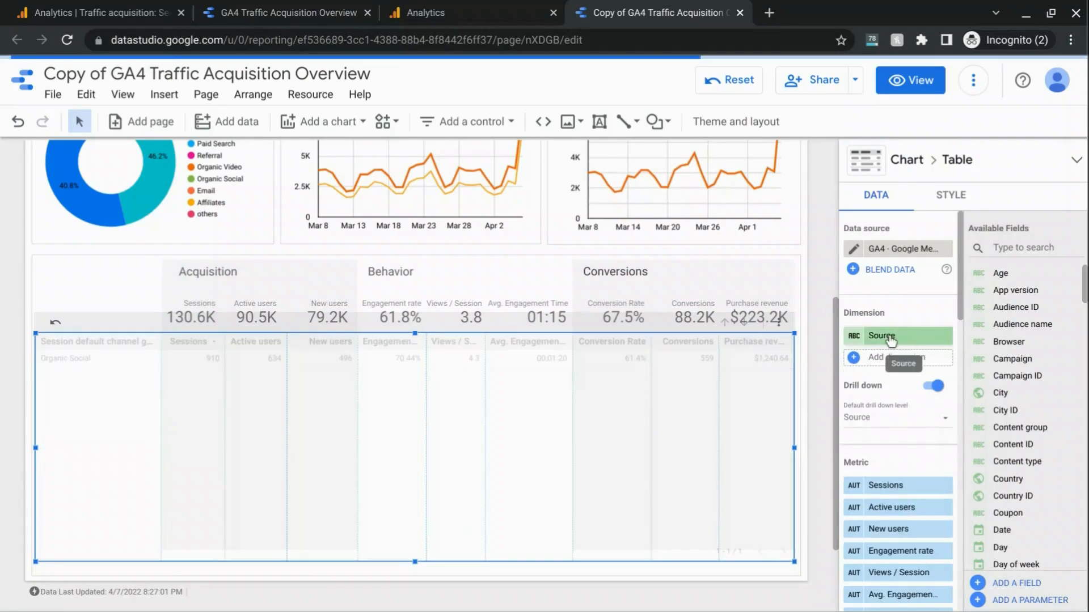
{"action": "left_click", "coordinate": [934, 387]}
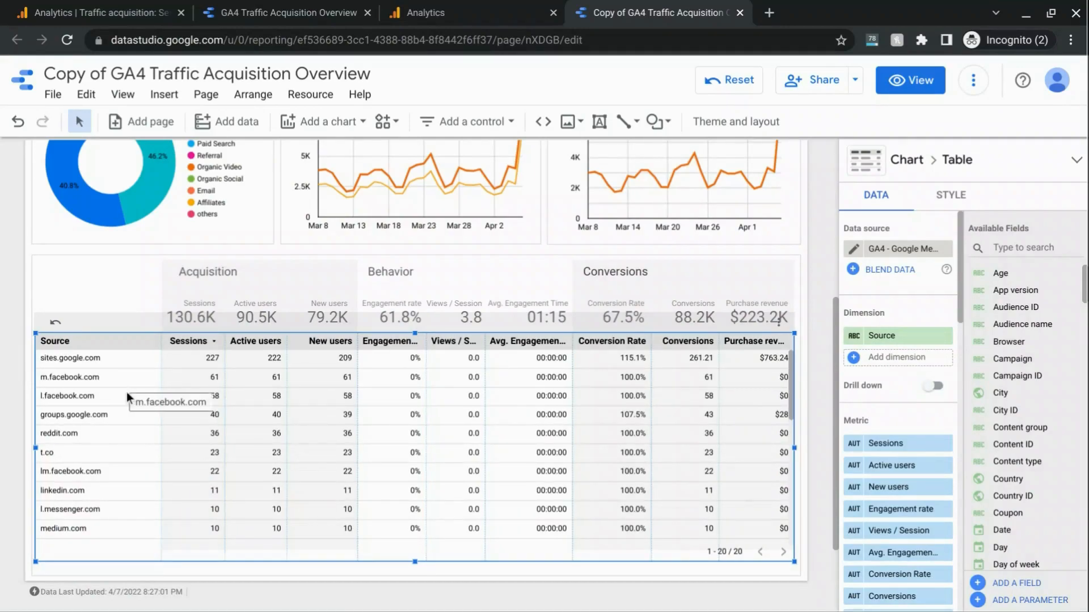
{"action": "scroll", "coordinate": [158, 420], "scroll_direction": "up", "scroll_amount": 1}
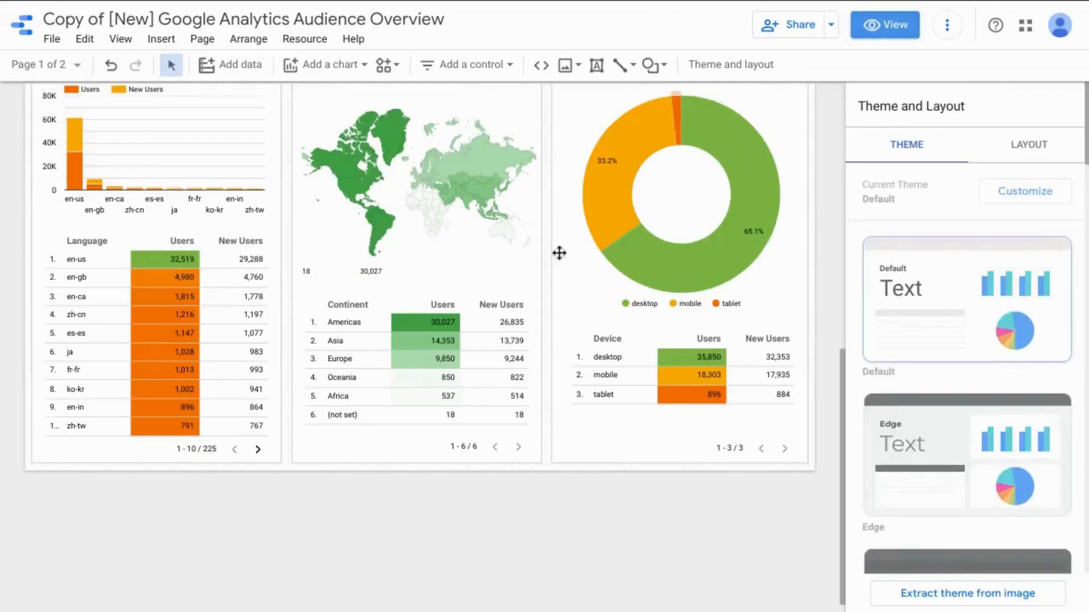
- Review the Country breakdown map's drill-down dimensions and add Device Category after City in the Continent table's drill-down
{"action": "left_click", "coordinate": [416, 222]}
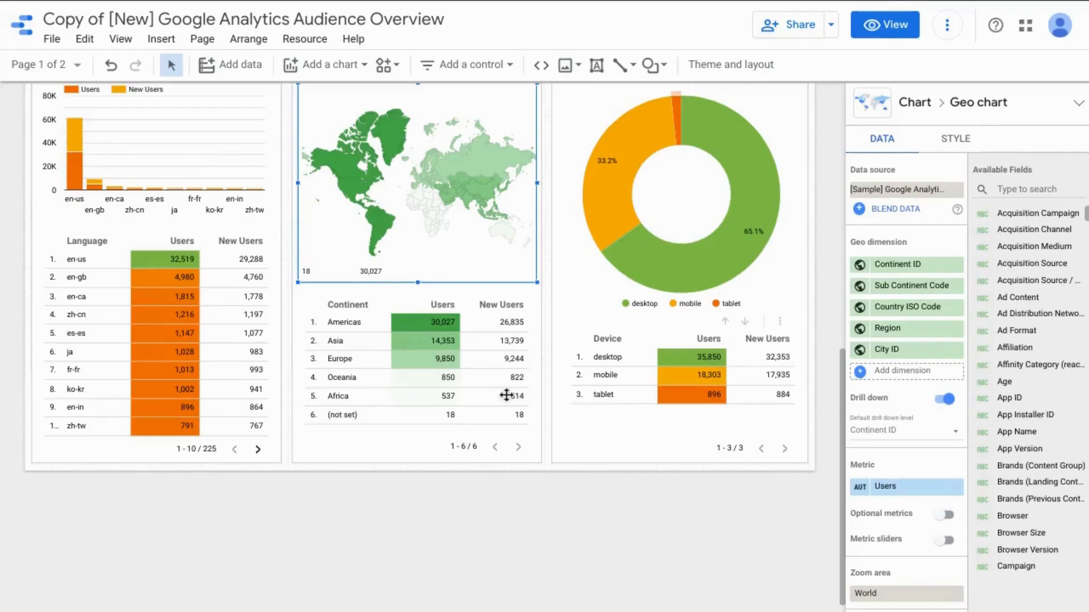
{"action": "left_click", "coordinate": [336, 379]}
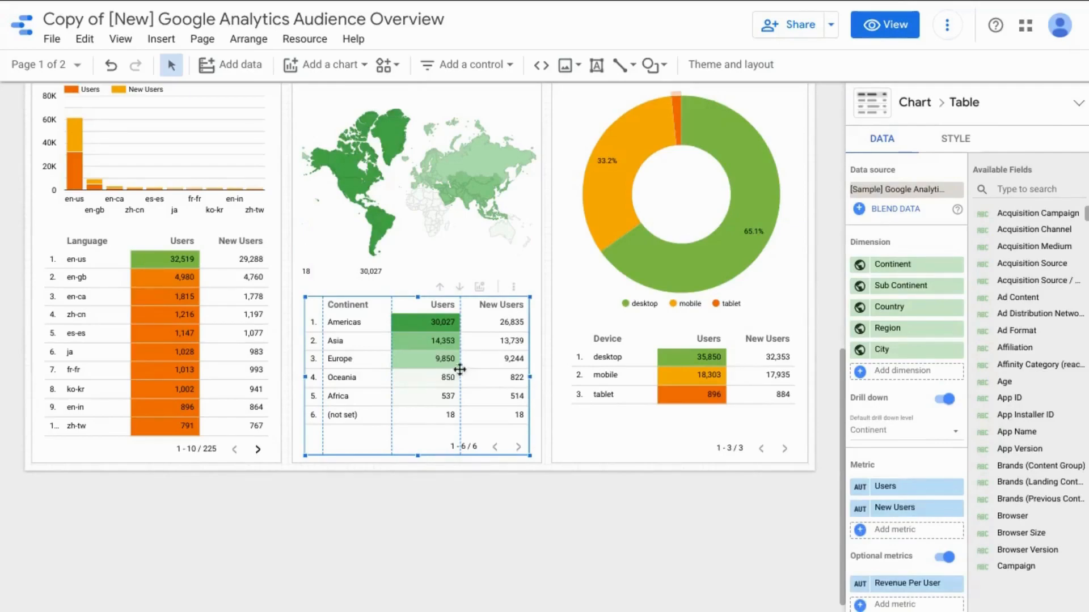
{"action": "scroll", "coordinate": [437, 397], "scroll_direction": "up", "scroll_amount": 2}
{"action": "scroll", "coordinate": [443, 416], "scroll_direction": "down", "scroll_amount": 2}
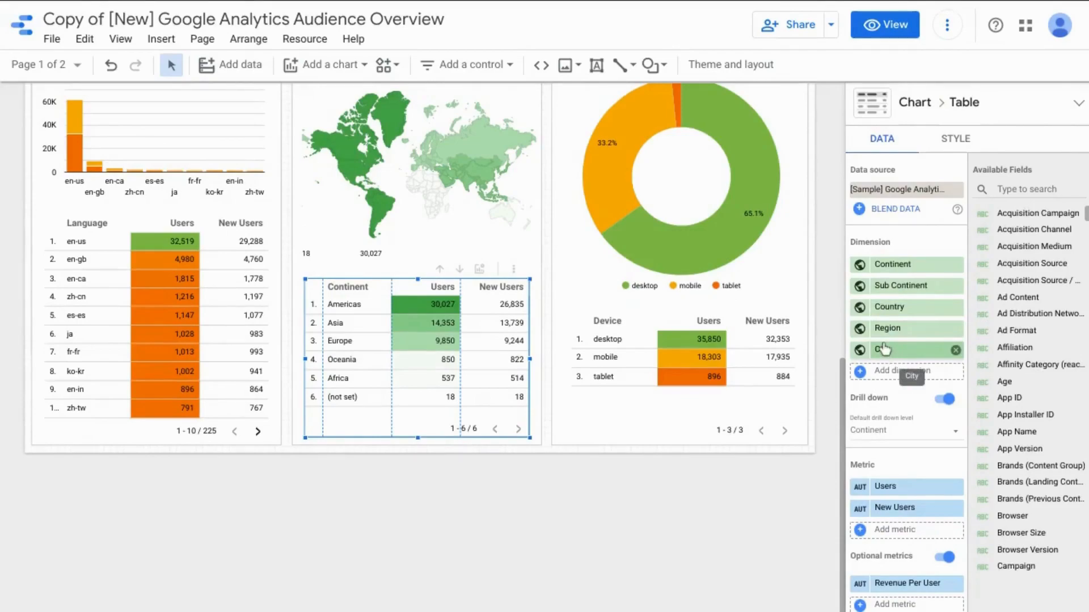
{"action": "left_click", "coordinate": [888, 371]}
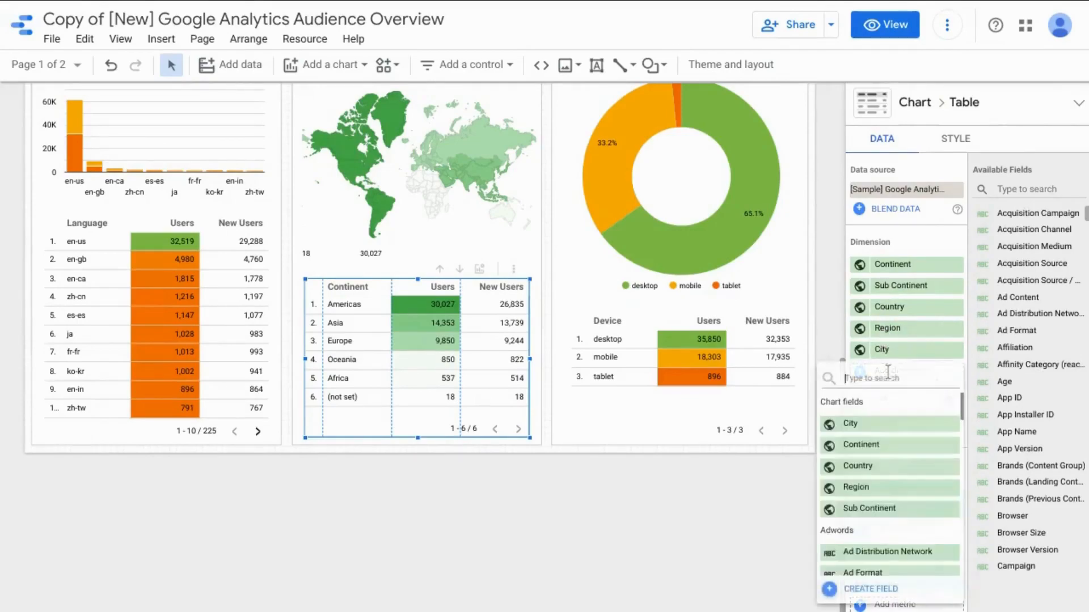
{"action": "left_click", "coordinate": [873, 421]}
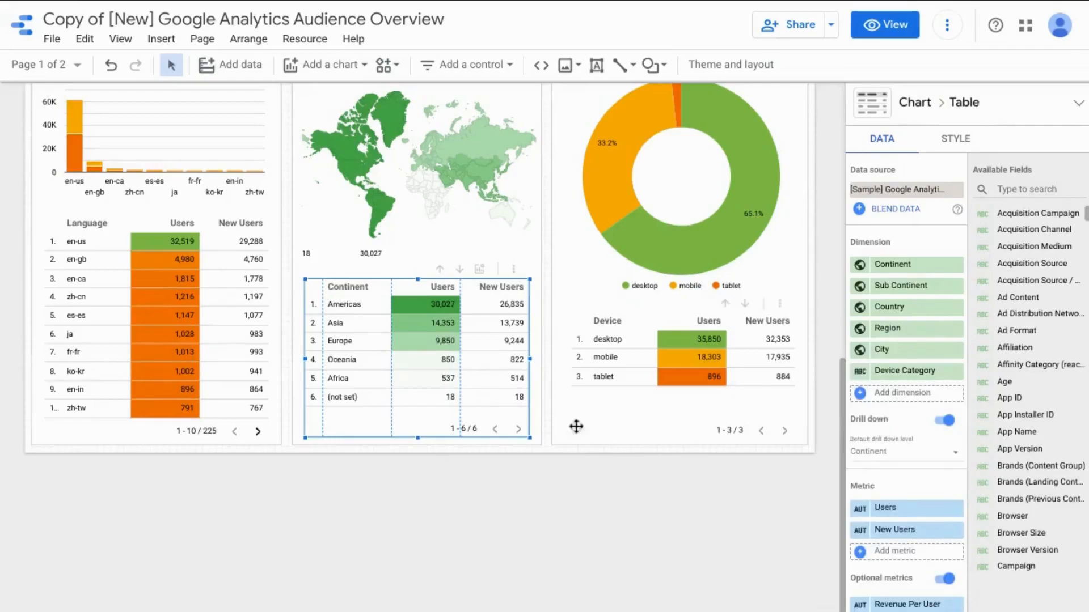
{"action": "scroll", "coordinate": [576, 425], "scroll_direction": "up", "scroll_amount": 8}
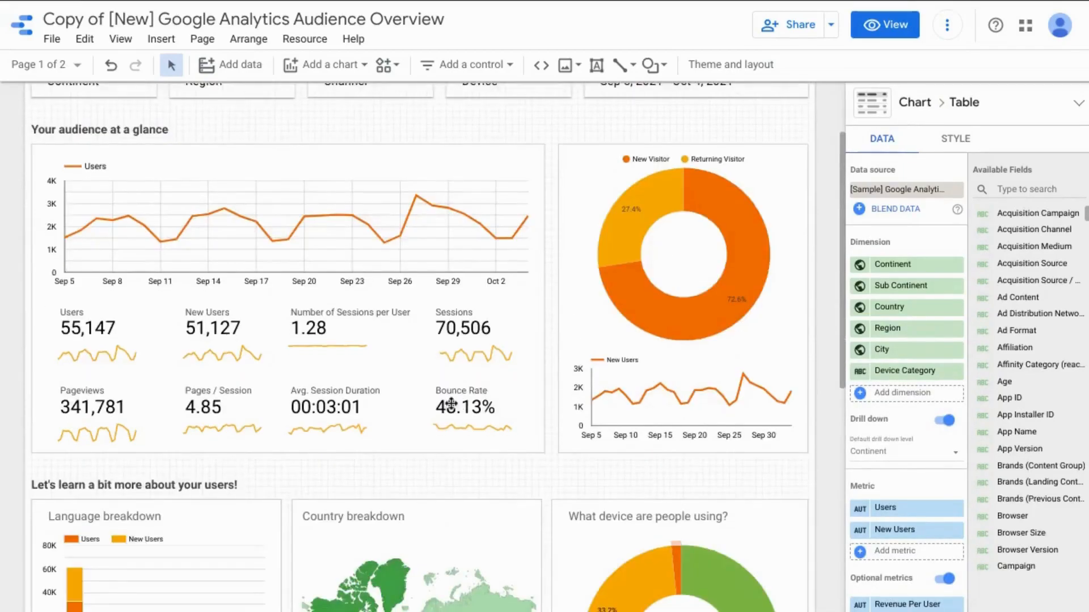
{"action": "left_click", "coordinate": [454, 401]}
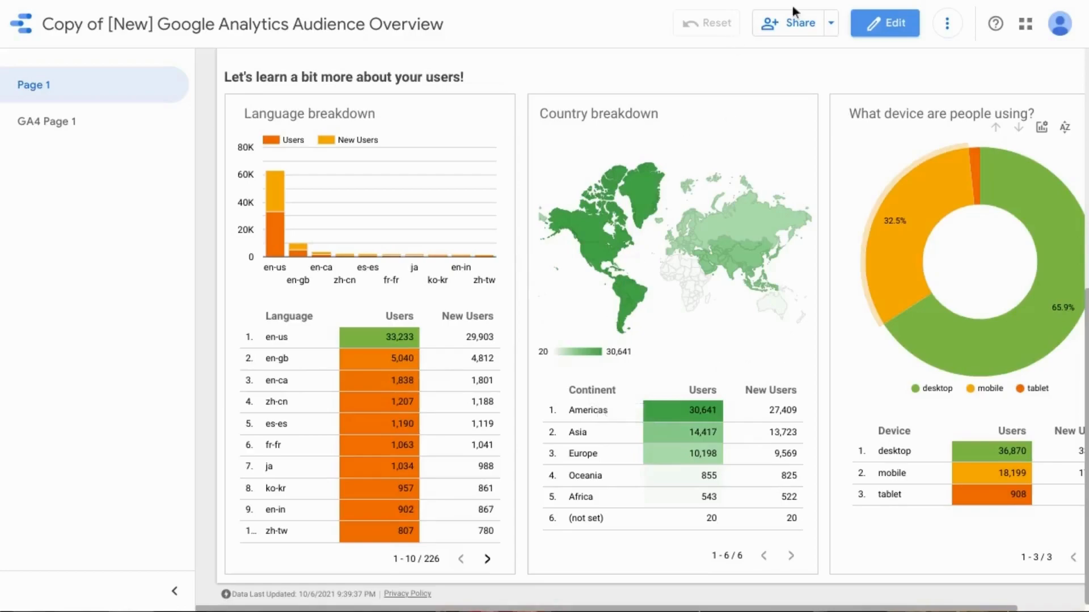
- Switch the report to edit mode and change the "Language breakdown" heading to "Browser Breakdown"
{"action": "left_click", "coordinate": [882, 27]}
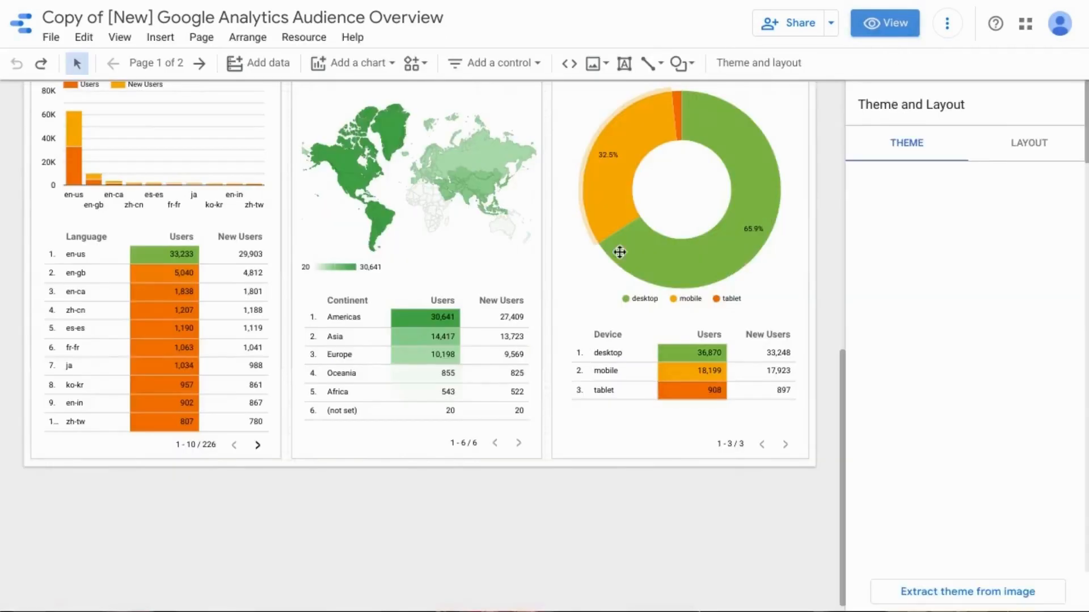
{"action": "scroll", "coordinate": [350, 249], "scroll_direction": "up", "scroll_amount": 3}
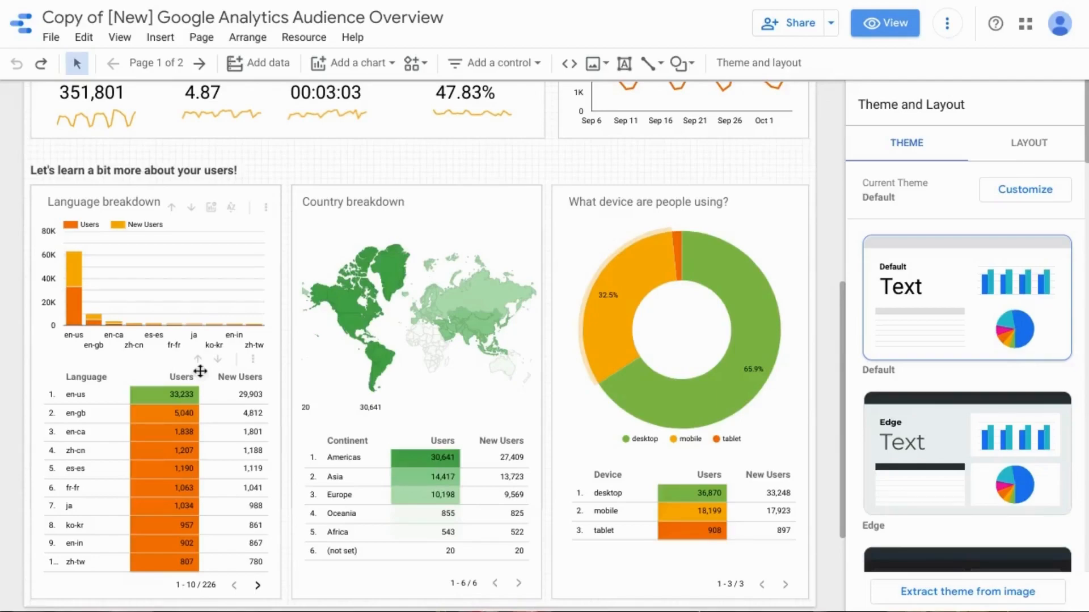
{"action": "left_click", "coordinate": [96, 202]}
{"action": "double_click", "coordinate": [96, 202]}
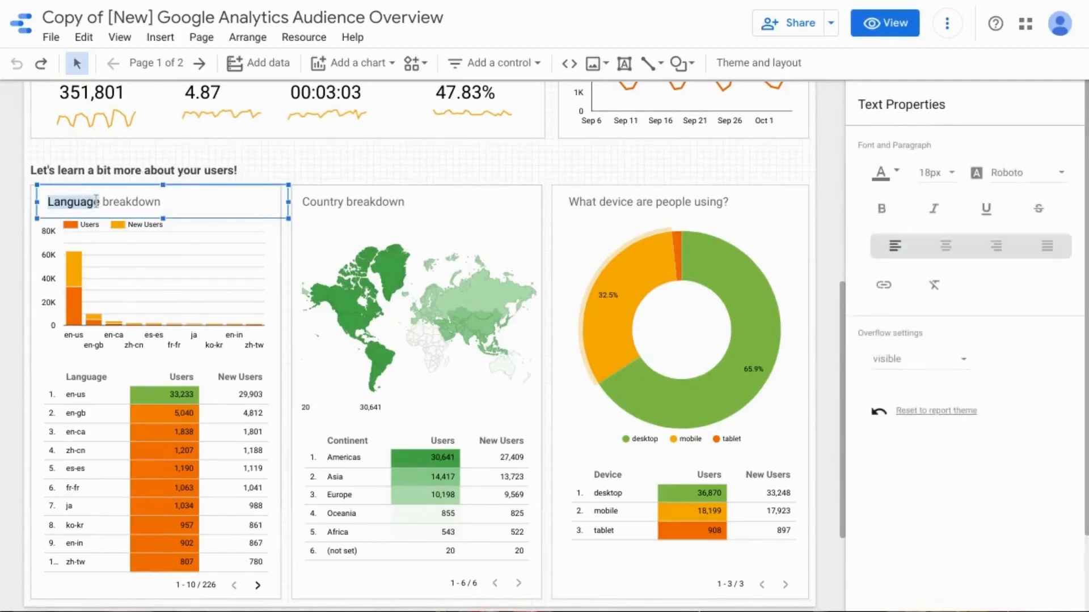
{"action": "left_click", "coordinate": [96, 202]}
{"action": "triple_click", "coordinate": [96, 202]}
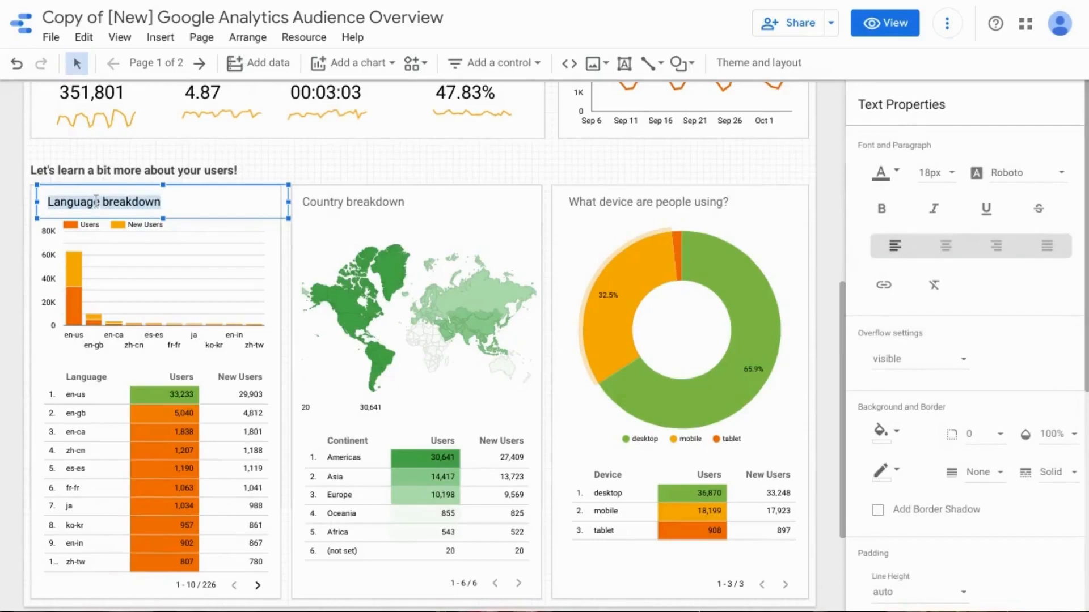
{"action": "type", "text": "Browser"}
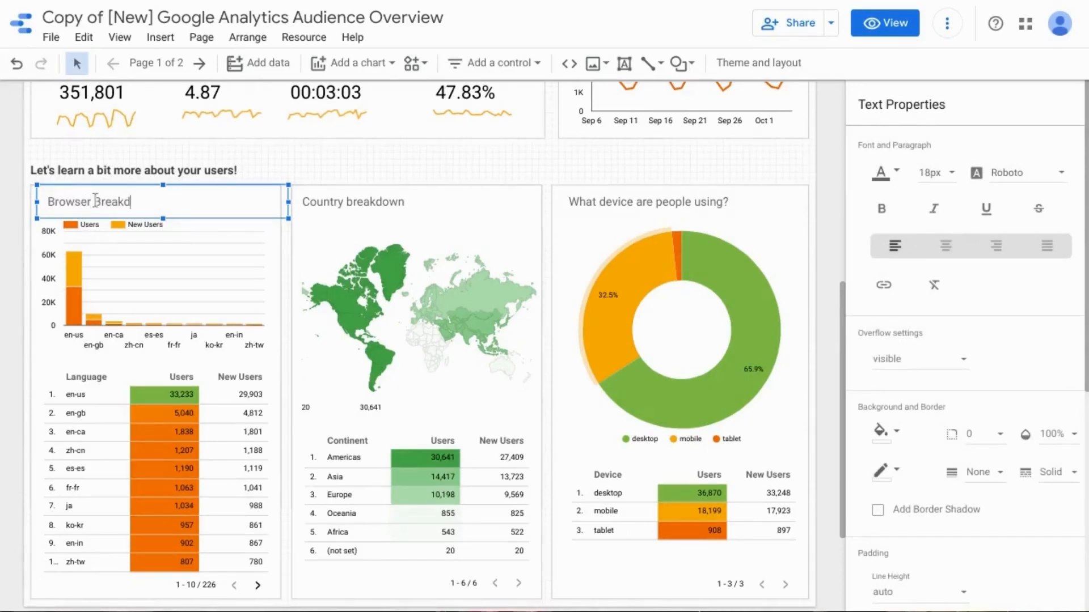
- Delete the language bar chart and the language table beneath the Browser Breakdown heading
{"action": "left_click", "coordinate": [163, 294]}
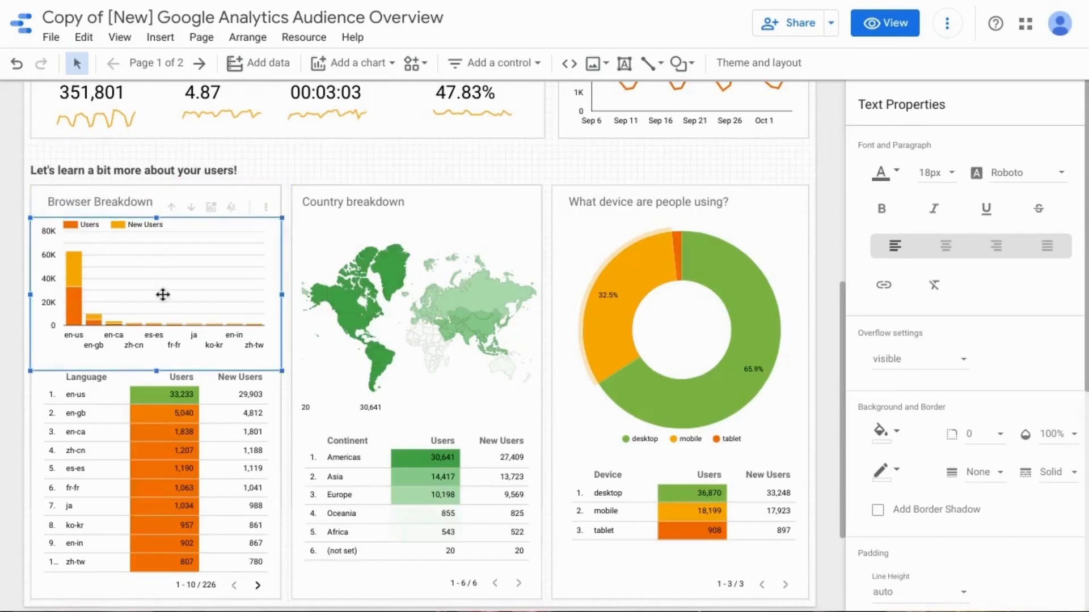
{"action": "left_click", "coordinate": [164, 445]}
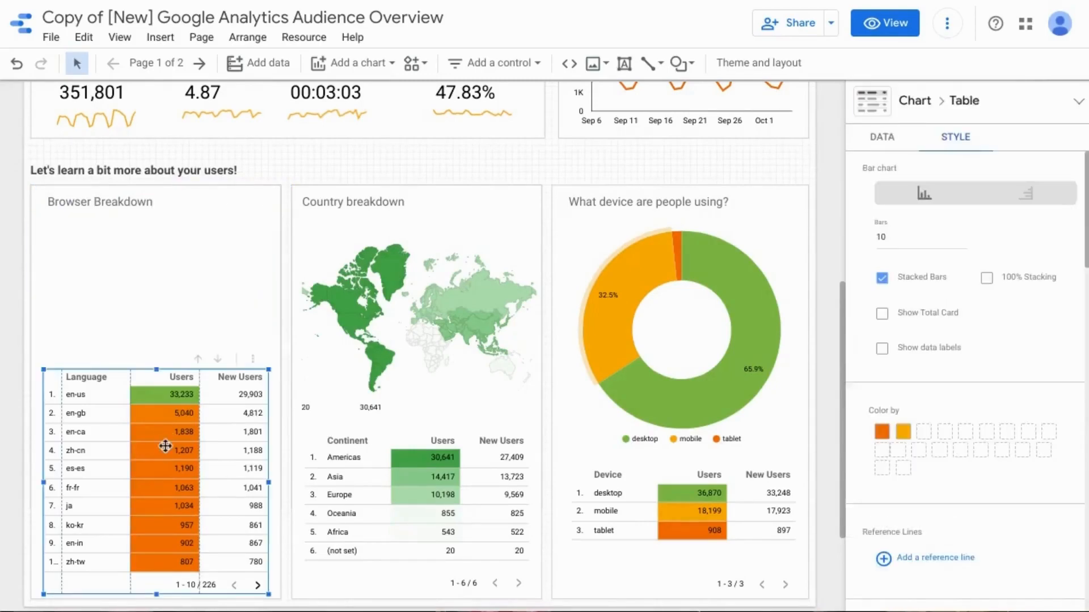
{"action": "left_click", "coordinate": [243, 209]}
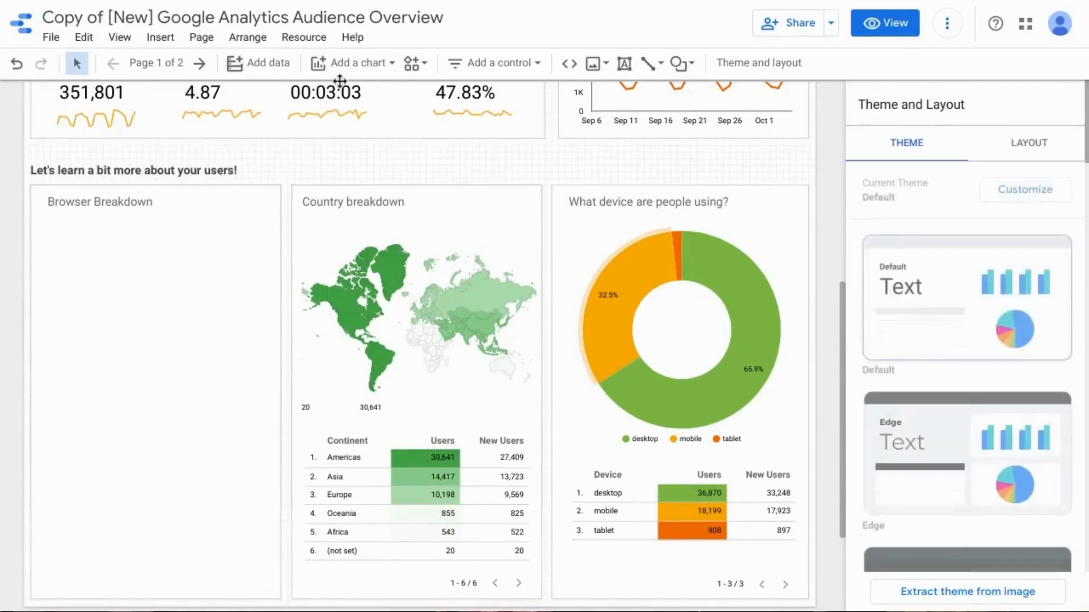
- Add a geo chart under the Browser Breakdown heading and insert Region between Country and City in its geo dimensions
{"action": "left_click", "coordinate": [350, 75]}
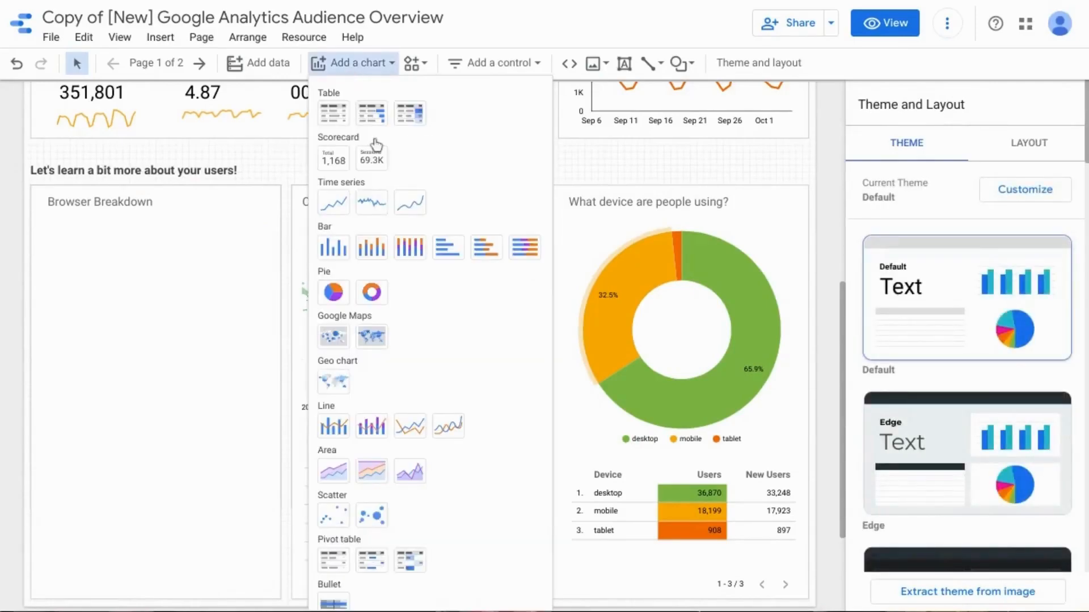
{"action": "left_click", "coordinate": [333, 382]}
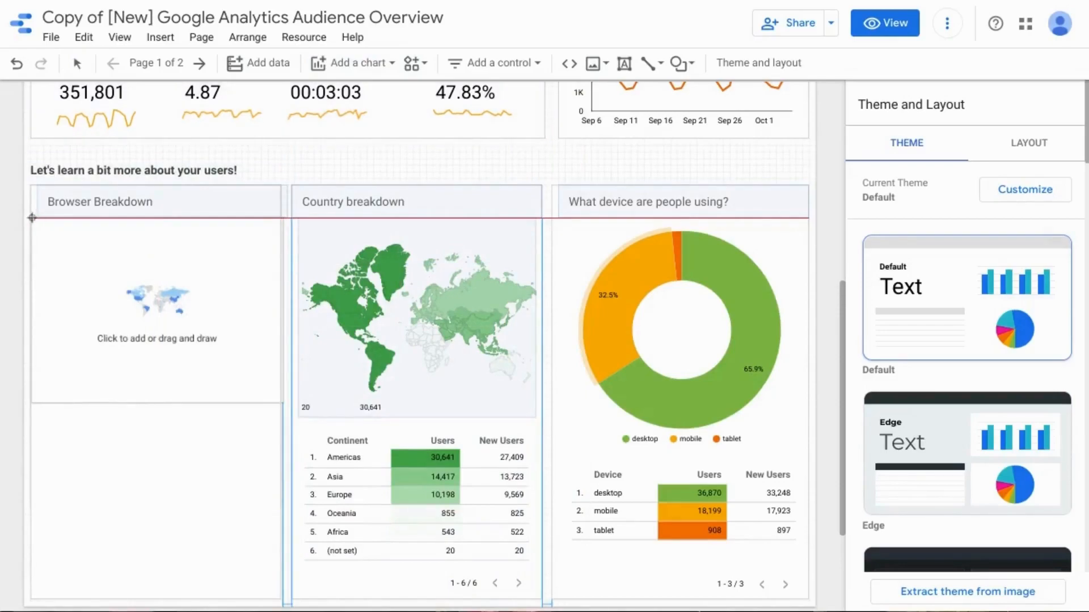
{"action": "left_click_drag", "start_coordinate": [39, 219], "coordinate": [278, 417]}
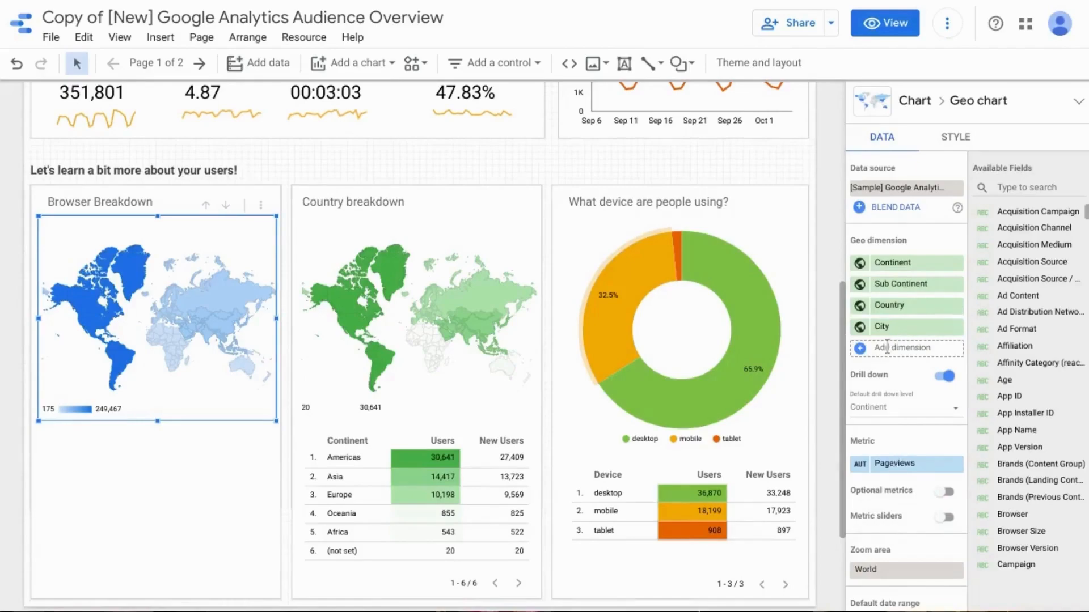
{"action": "left_click", "coordinate": [887, 348]}
{"action": "type", "text": "region"}
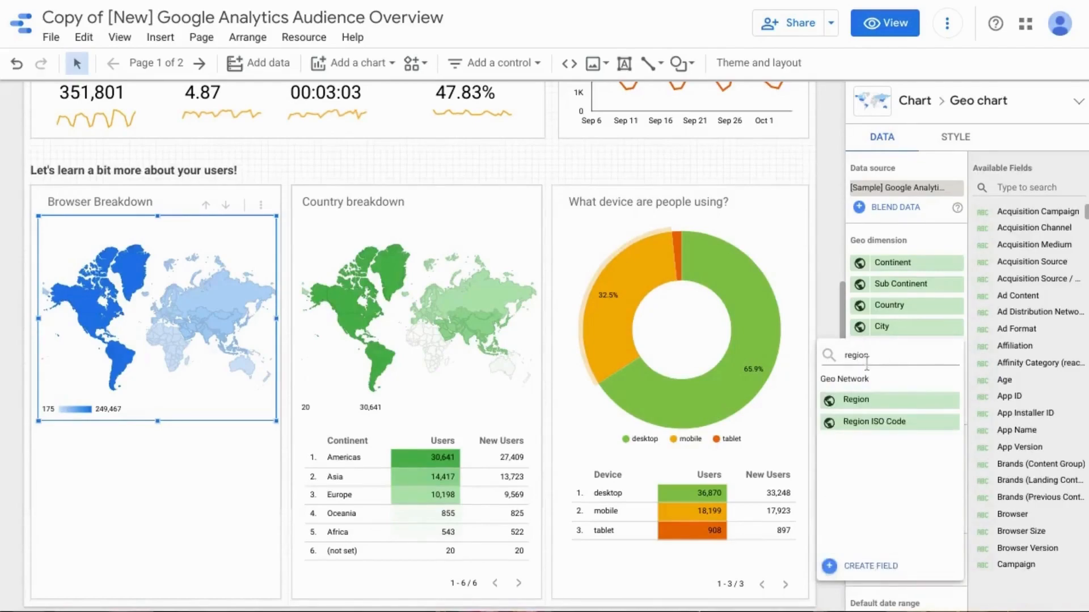
{"action": "left_click", "coordinate": [866, 401]}
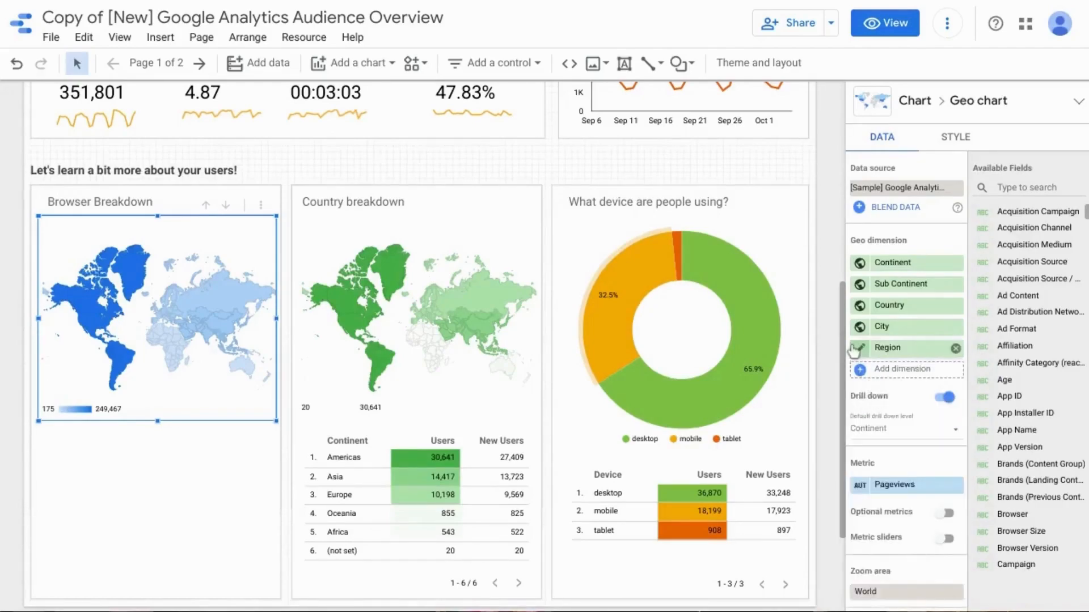
{"action": "left_click_drag", "start_coordinate": [853, 350], "coordinate": [856, 328]}
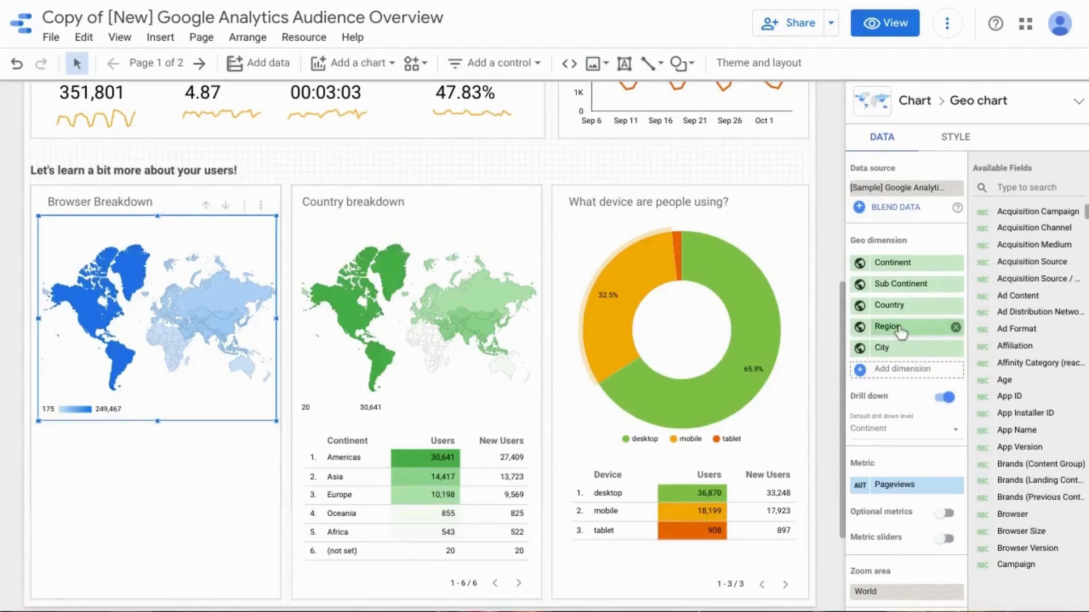
- Replace the new geo chart's Pageviews metric with Users
{"action": "scroll", "coordinate": [886, 417], "scroll_direction": "down", "scroll_amount": 2}
{"action": "scroll", "coordinate": [889, 413], "scroll_direction": "down", "scroll_amount": 1}
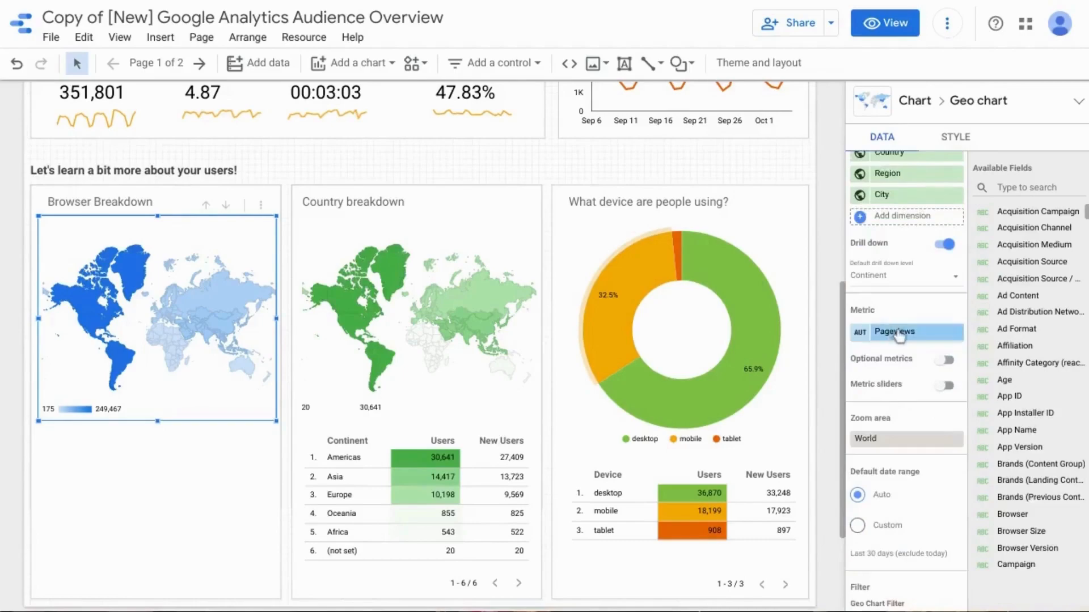
{"action": "left_click", "coordinate": [896, 334]}
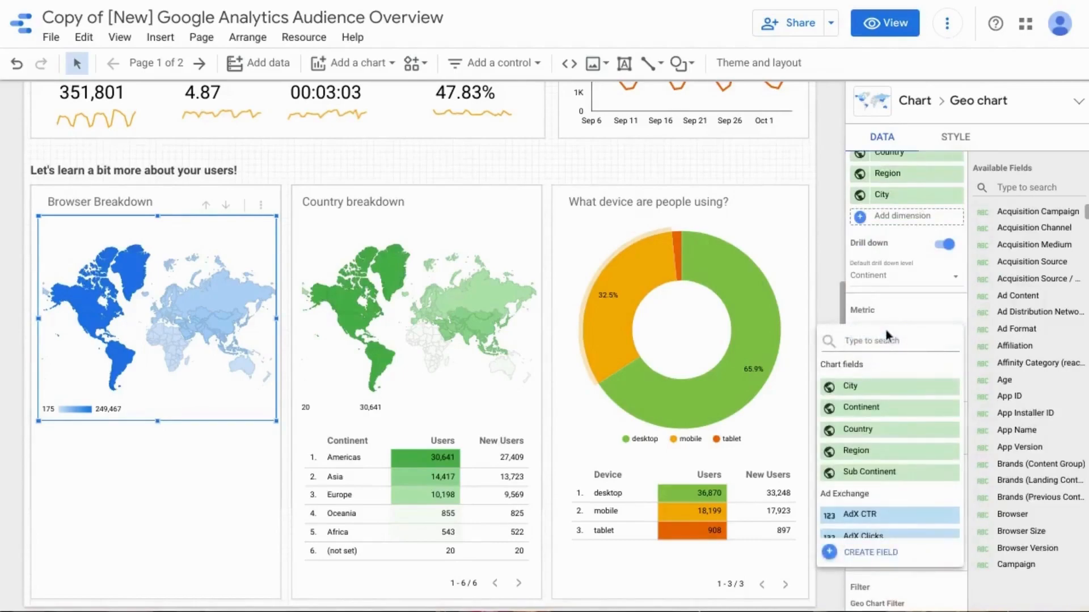
{"action": "type", "text": "use"}
{"action": "scroll", "coordinate": [895, 451], "scroll_direction": "down", "scroll_amount": 5}
{"action": "scroll", "coordinate": [894, 451], "scroll_direction": "down", "scroll_amount": 3}
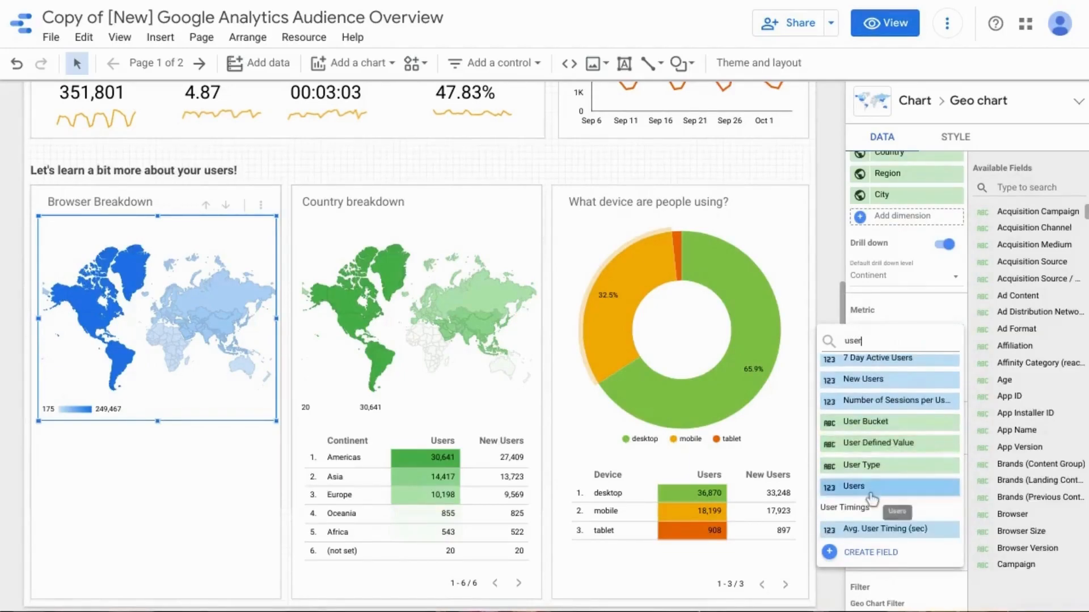
{"action": "left_click", "coordinate": [871, 499]}
- Add a table below the new map in the Browser Breakdown box and set its dimension to Browser
{"action": "scroll", "coordinate": [511, 283], "scroll_direction": "down", "scroll_amount": 1}
{"action": "left_click", "coordinate": [357, 63]}
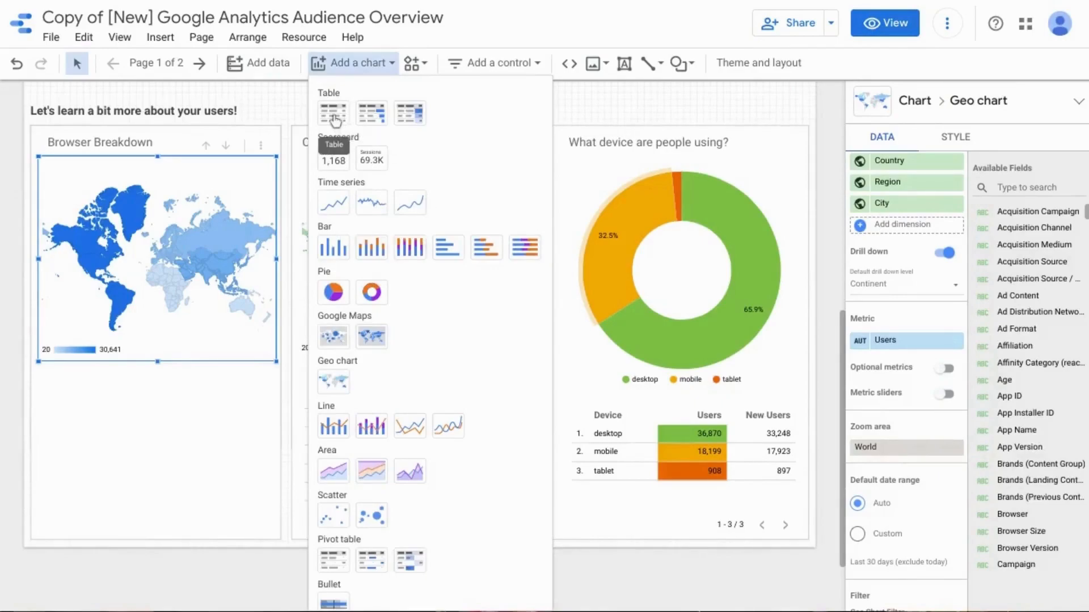
{"action": "left_click", "coordinate": [335, 119]}
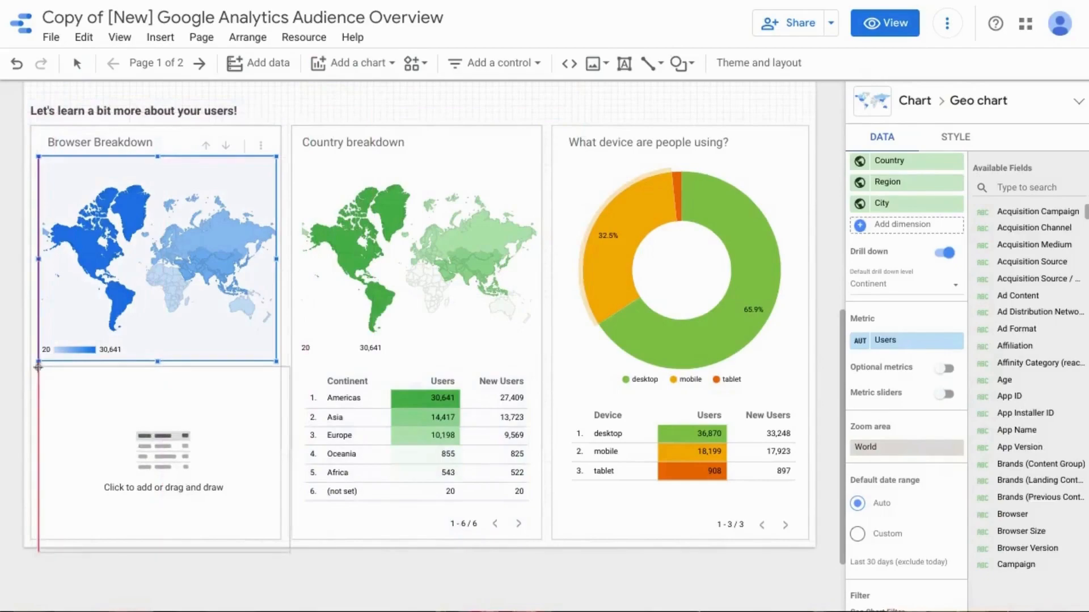
{"action": "left_click_drag", "start_coordinate": [50, 374], "coordinate": [274, 539]}
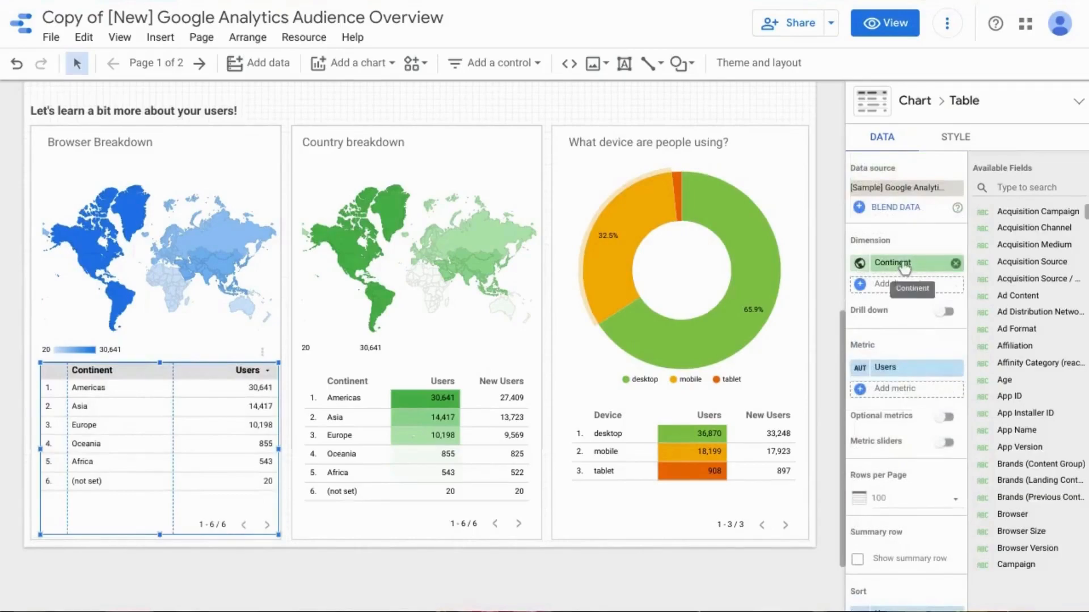
{"action": "left_click", "coordinate": [903, 265]}
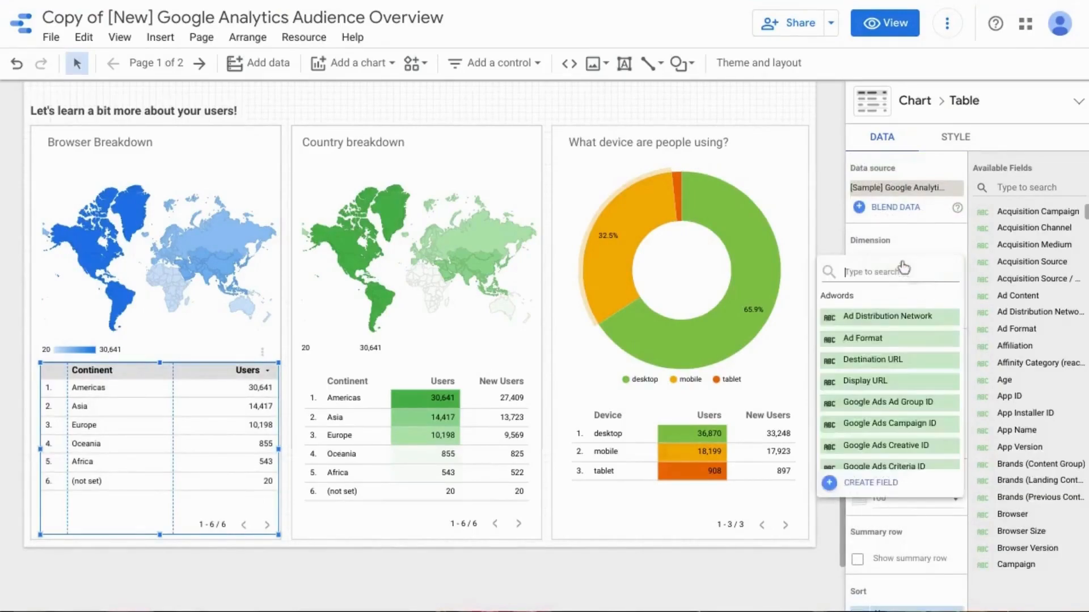
{"action": "type", "text": "browser"}
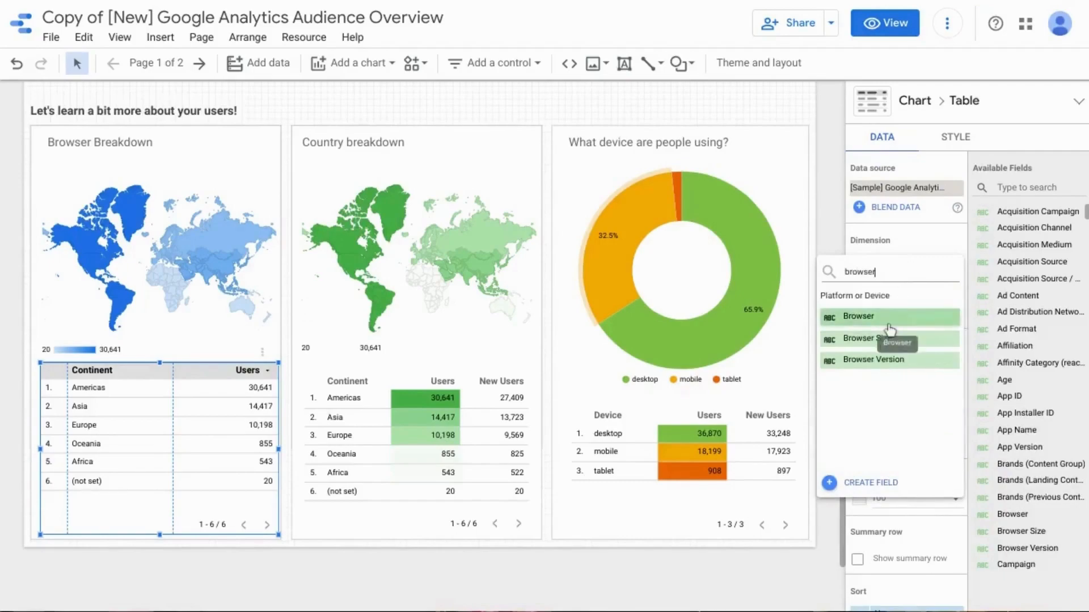
{"action": "left_click", "coordinate": [888, 321]}
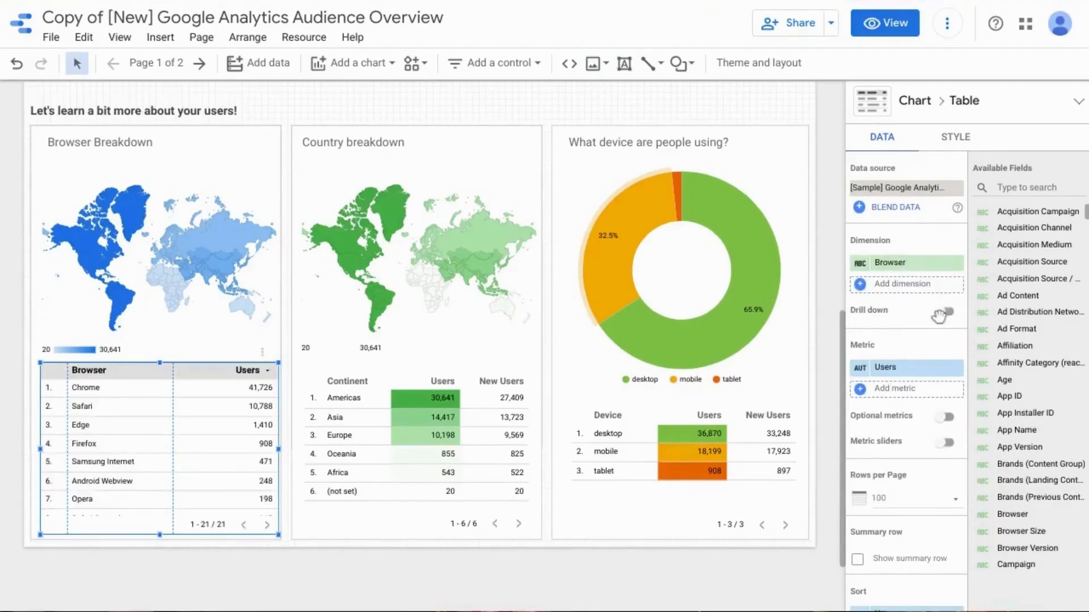
- Enable drill down on the browser table and add Browser Version as its second dimension
{"action": "left_click", "coordinate": [944, 311]}
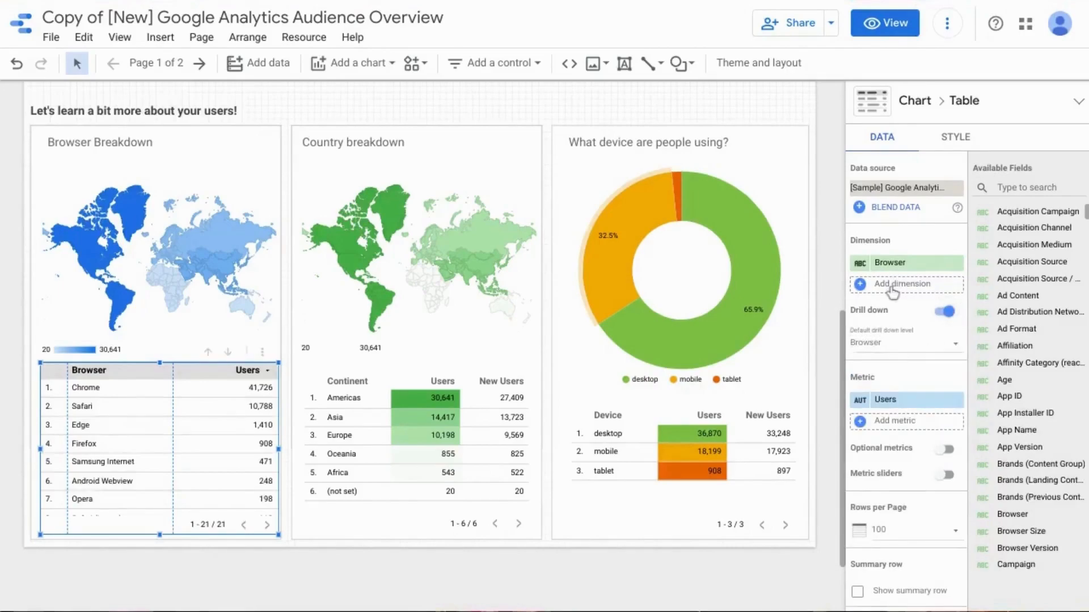
{"action": "left_click", "coordinate": [893, 291]}
{"action": "type", "text": "browser"}
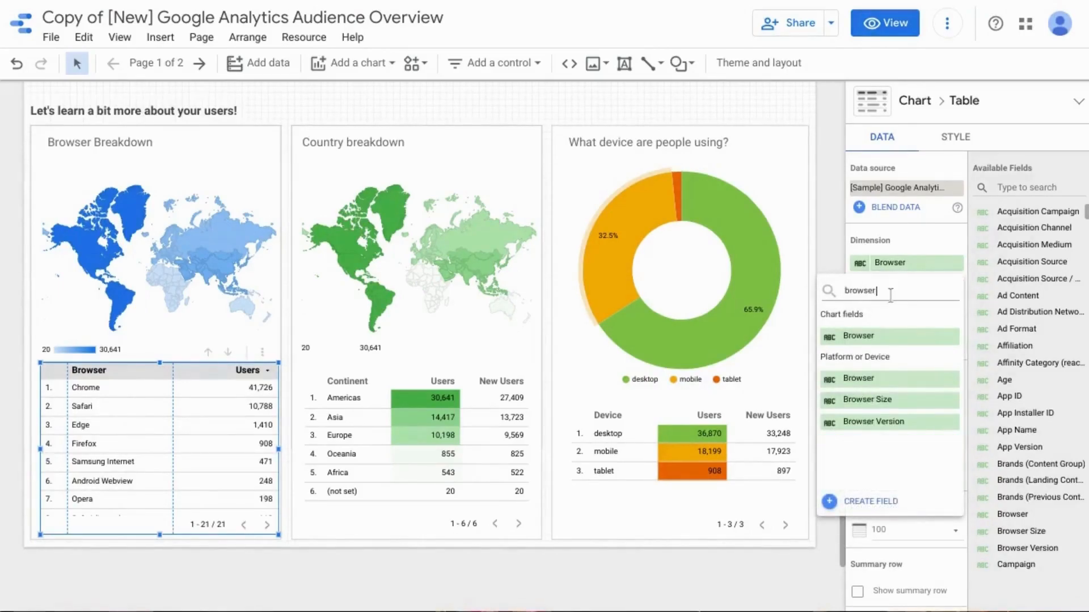
{"action": "left_click", "coordinate": [899, 431]}
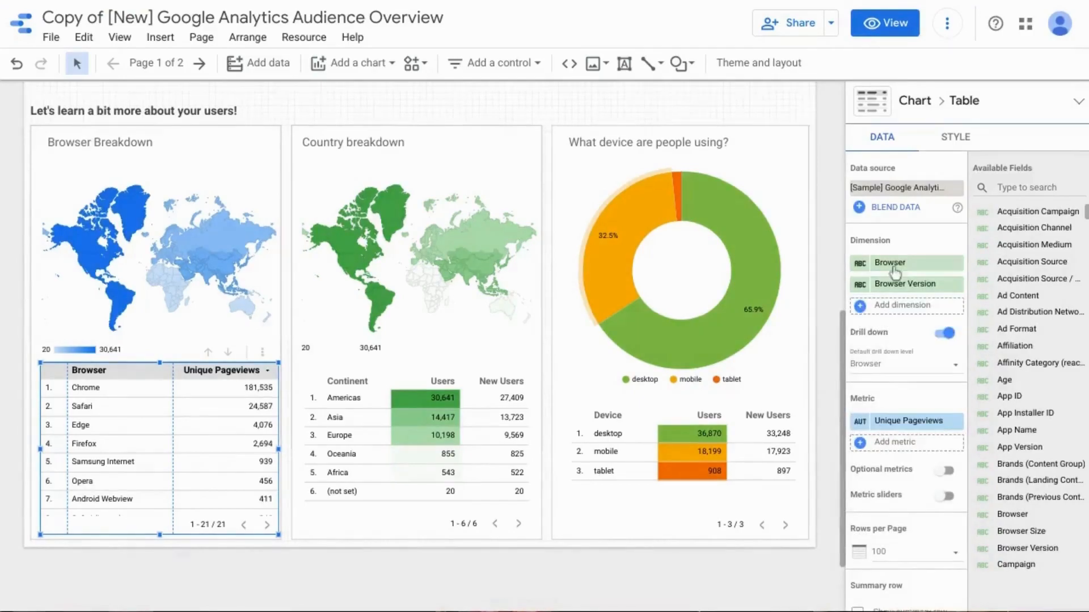
- Switch the report to view mode and drill the Browser Breakdown map down through Sub Continent to Country
{"action": "left_click", "coordinate": [884, 22]}
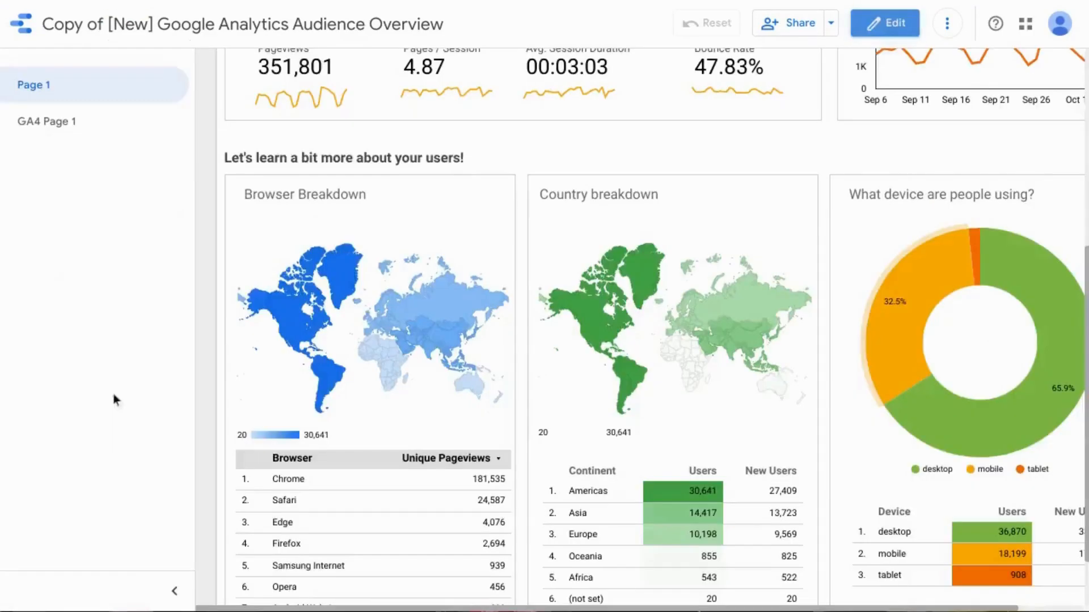
{"action": "scroll", "coordinate": [432, 384], "scroll_direction": "down", "scroll_amount": 2}
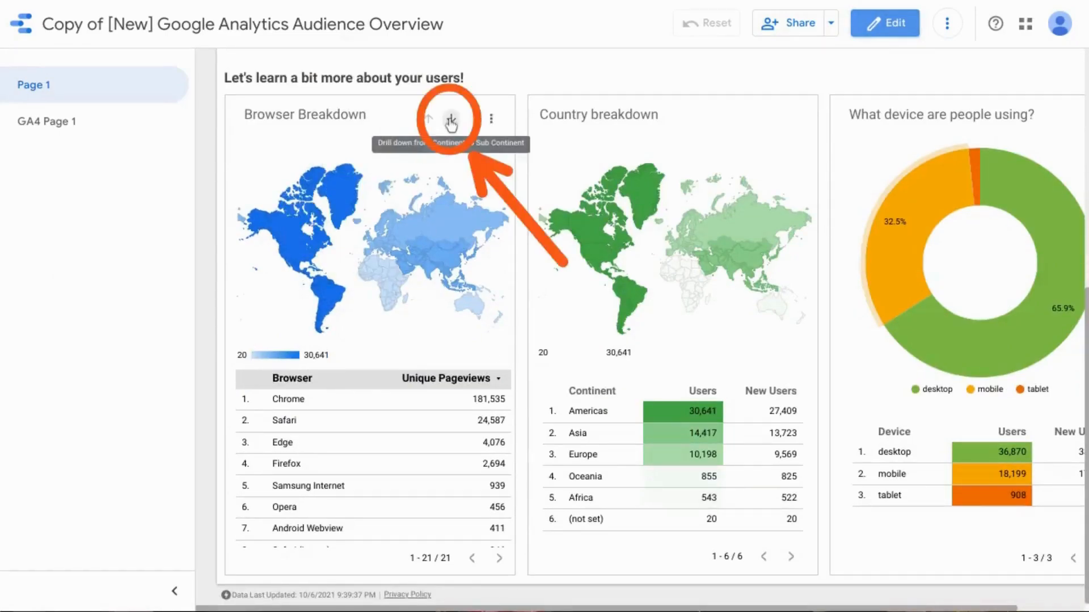
{"action": "left_click", "coordinate": [451, 121]}
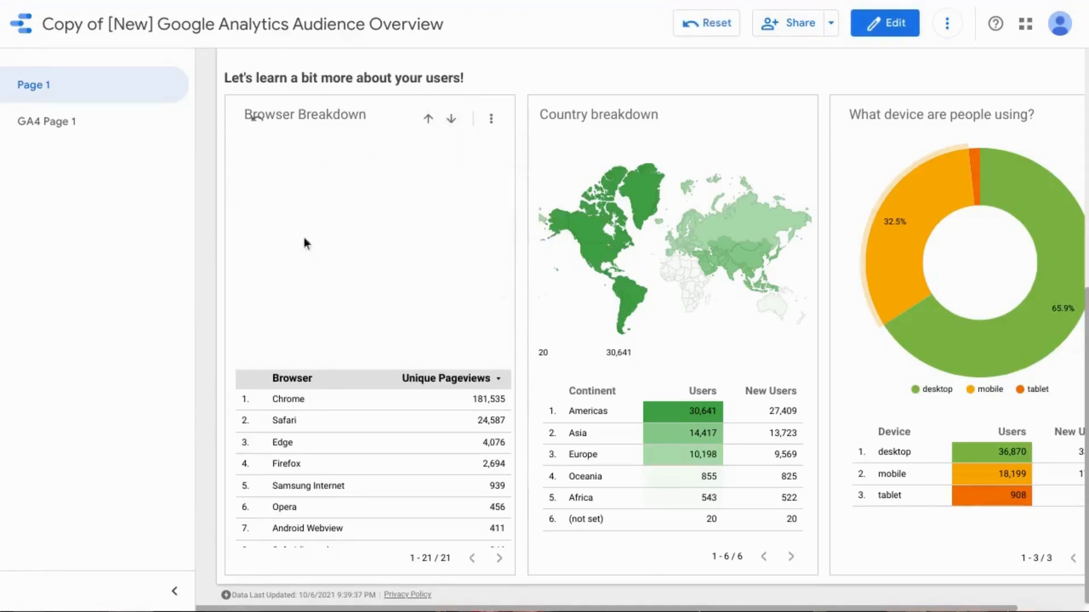
{"action": "mouse_move", "coordinate": [343, 201]}
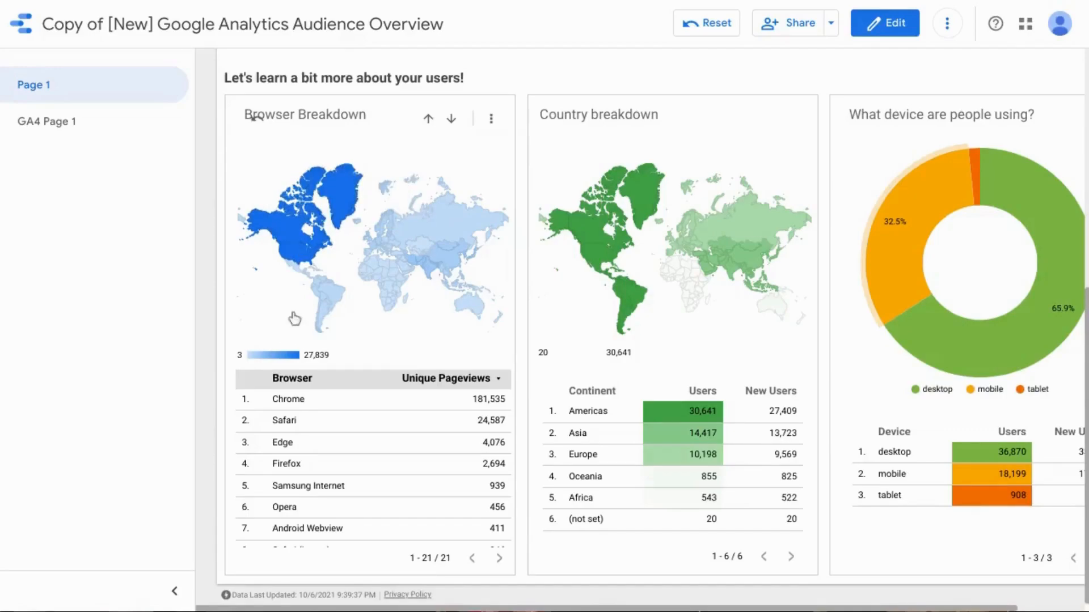
{"action": "mouse_move", "coordinate": [320, 289]}
{"action": "mouse_move", "coordinate": [297, 256]}
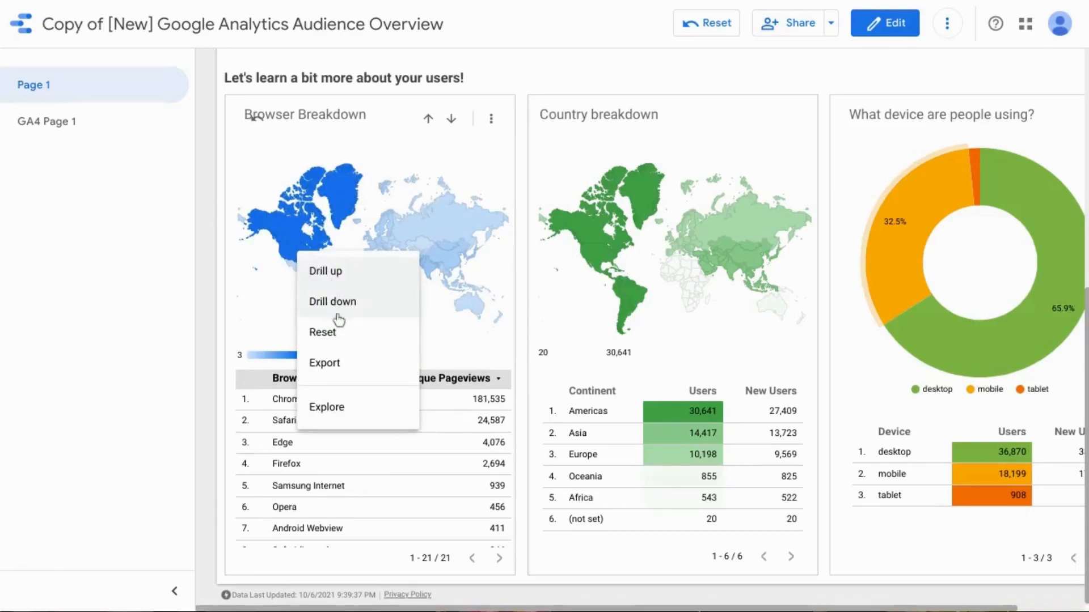
{"action": "left_click", "coordinate": [365, 302]}
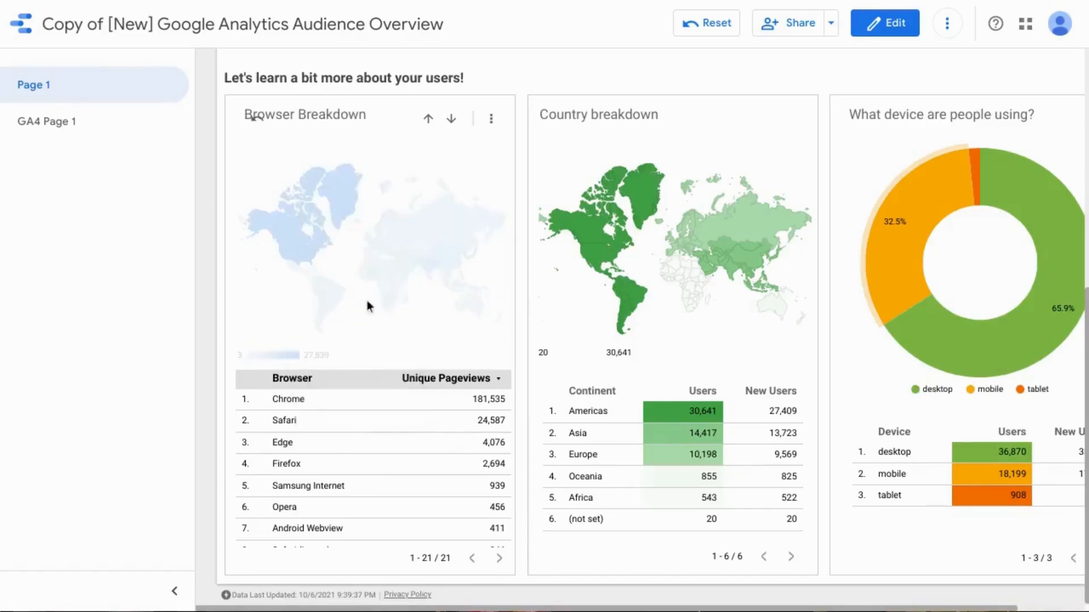
- Inspect the countries on the Browser Breakdown map, then drill up to Sub Continent and reset the map
{"action": "mouse_move", "coordinate": [295, 261]}
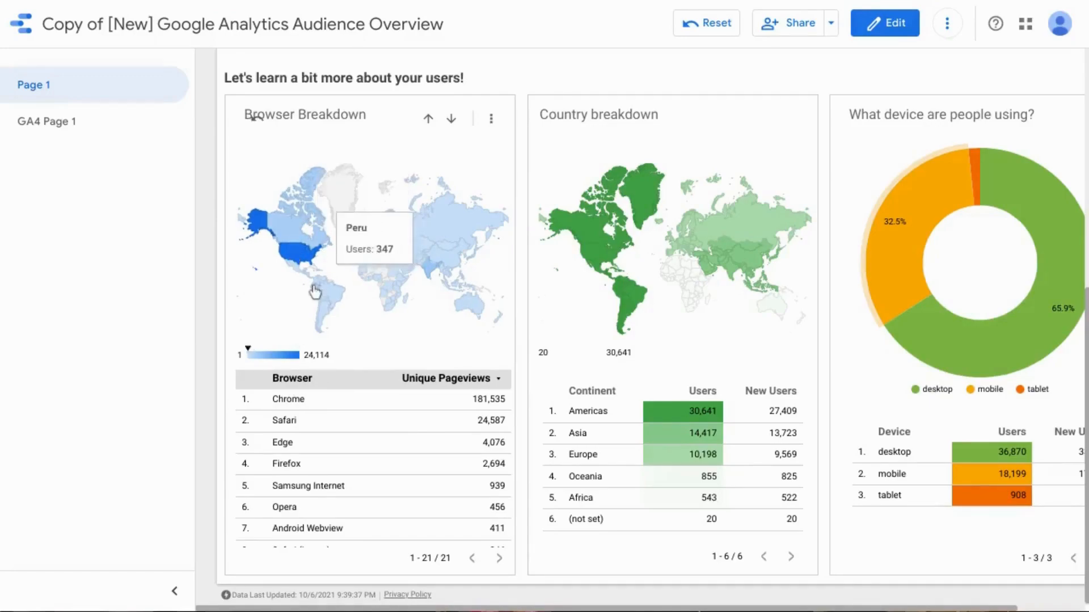
{"action": "mouse_move", "coordinate": [388, 248]}
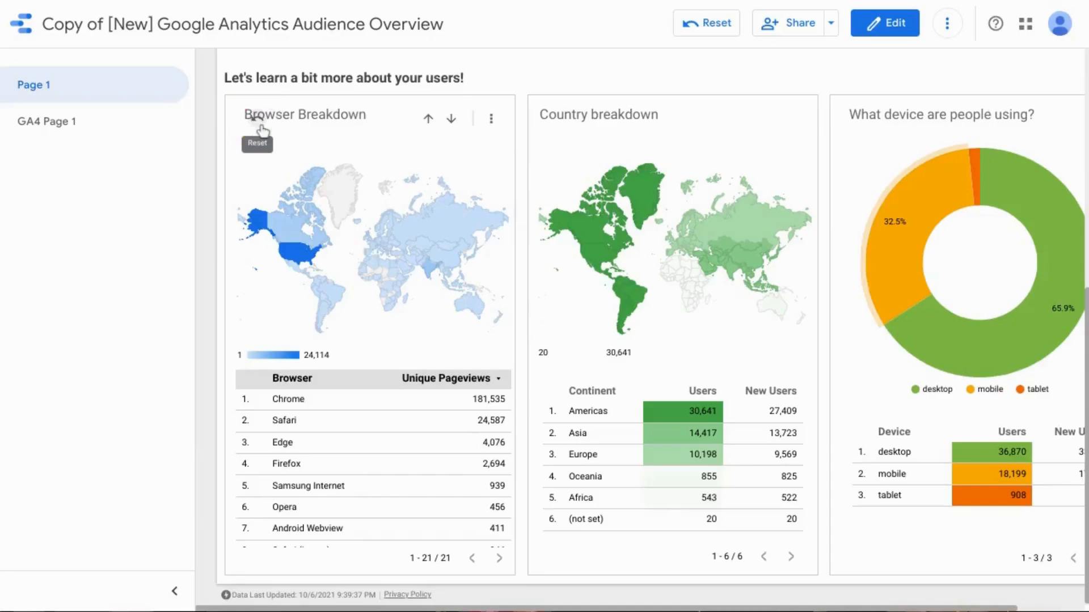
{"action": "left_click", "coordinate": [428, 121]}
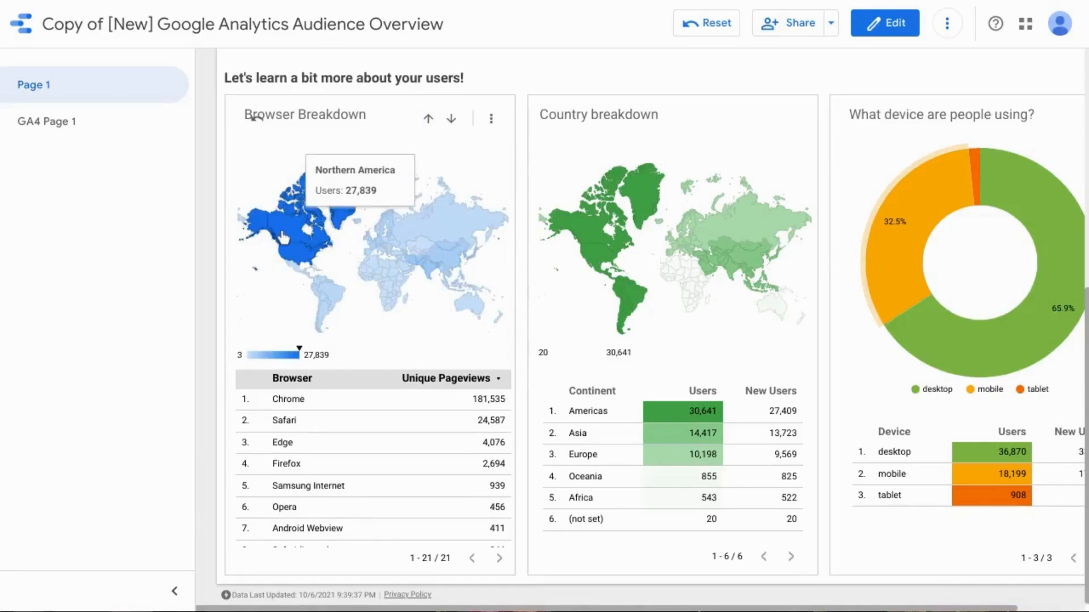
{"action": "left_click", "coordinate": [255, 123]}
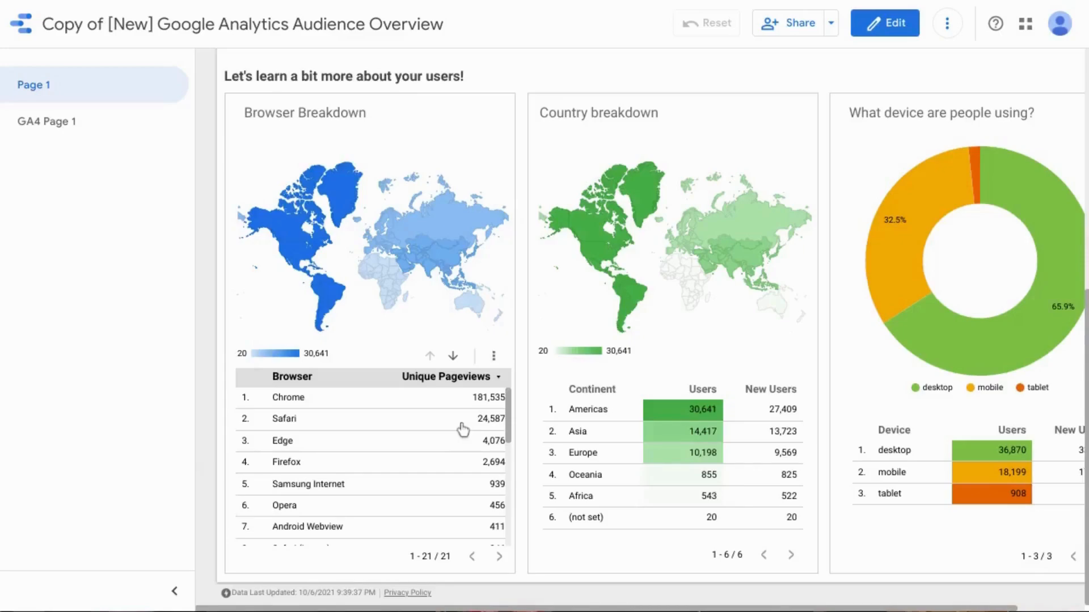
- Drill the browser table down to Browser Version, look through the versions, and return to the Browser level
{"action": "scroll", "coordinate": [462, 429], "scroll_direction": "up", "scroll_amount": 1}
{"action": "scroll", "coordinate": [453, 457], "scroll_direction": "down", "scroll_amount": 2}
{"action": "scroll", "coordinate": [454, 462], "scroll_direction": "up", "scroll_amount": 1}
{"action": "left_click", "coordinate": [454, 358]}
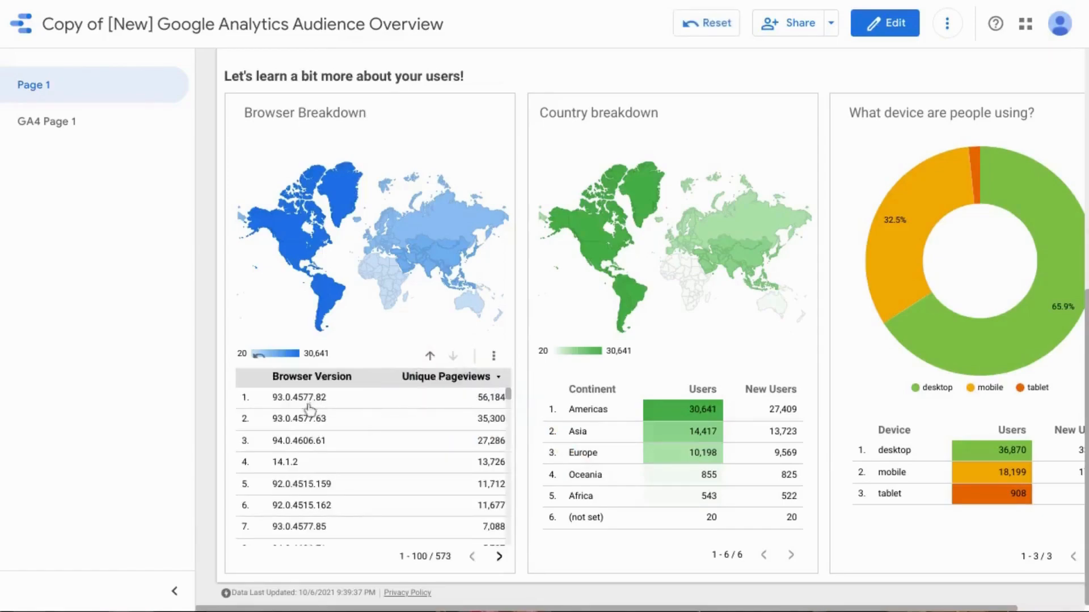
{"action": "scroll", "coordinate": [432, 423], "scroll_direction": "down", "scroll_amount": 1}
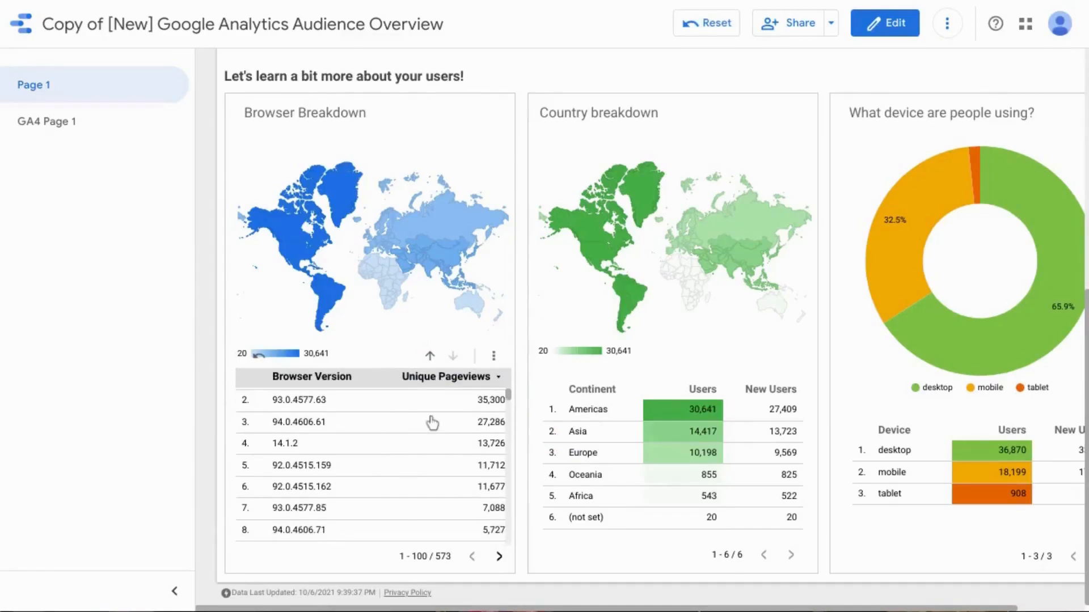
{"action": "scroll", "coordinate": [378, 437], "scroll_direction": "up", "scroll_amount": 1}
{"action": "scroll", "coordinate": [378, 437], "scroll_direction": "down", "scroll_amount": 3}
{"action": "scroll", "coordinate": [378, 436], "scroll_direction": "up", "scroll_amount": 3}
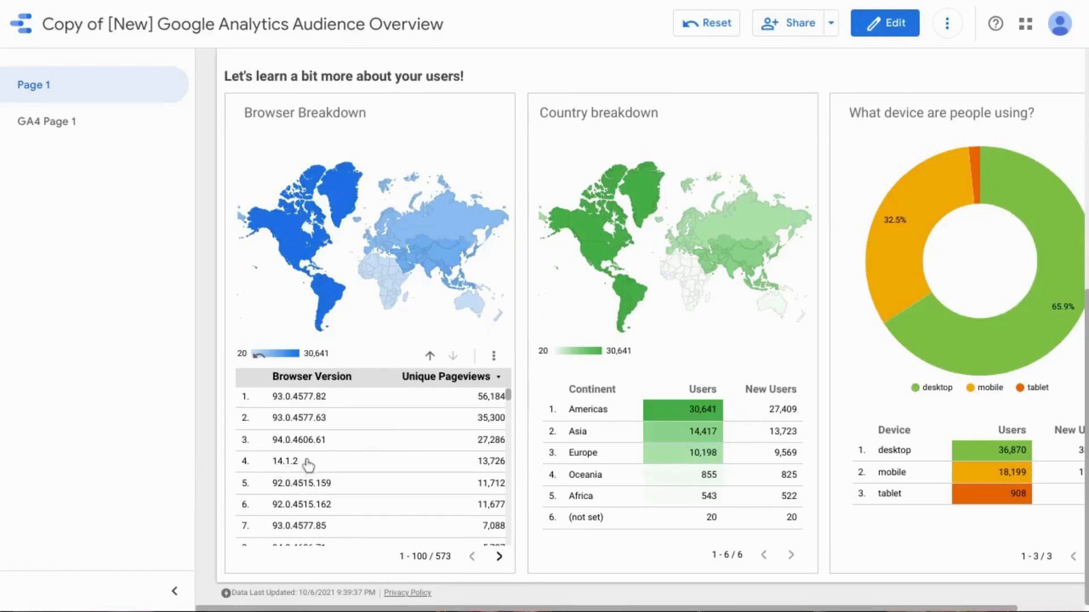
{"action": "left_click", "coordinate": [428, 356]}
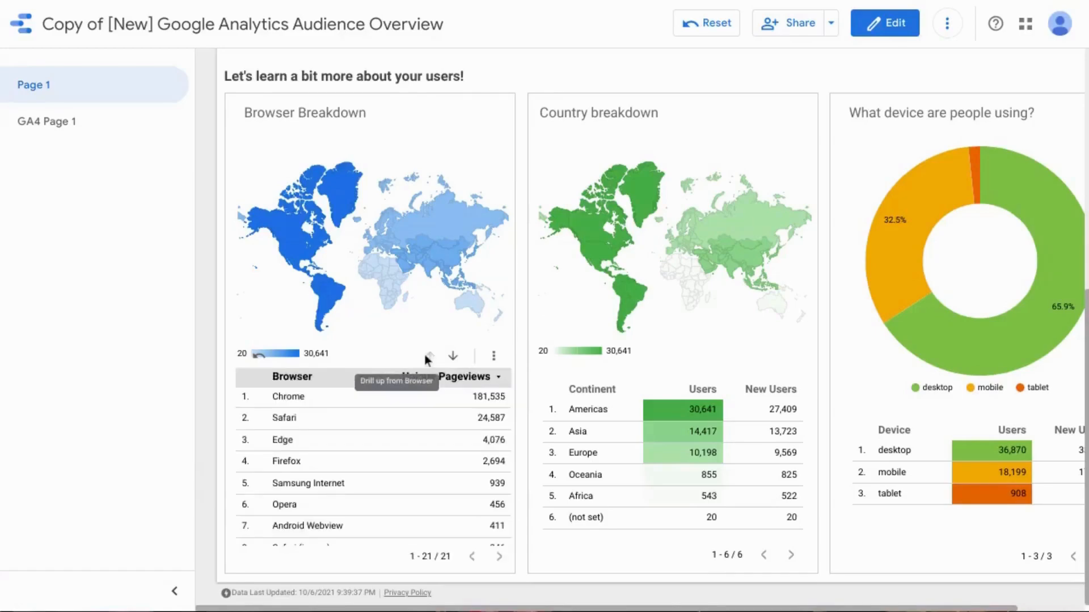
- Drill down from Browser to Browser Version again through the table's shortcut options, and drill back up
{"action": "right_click", "coordinate": [339, 413]}
{"action": "mouse_move", "coordinate": [347, 429]}
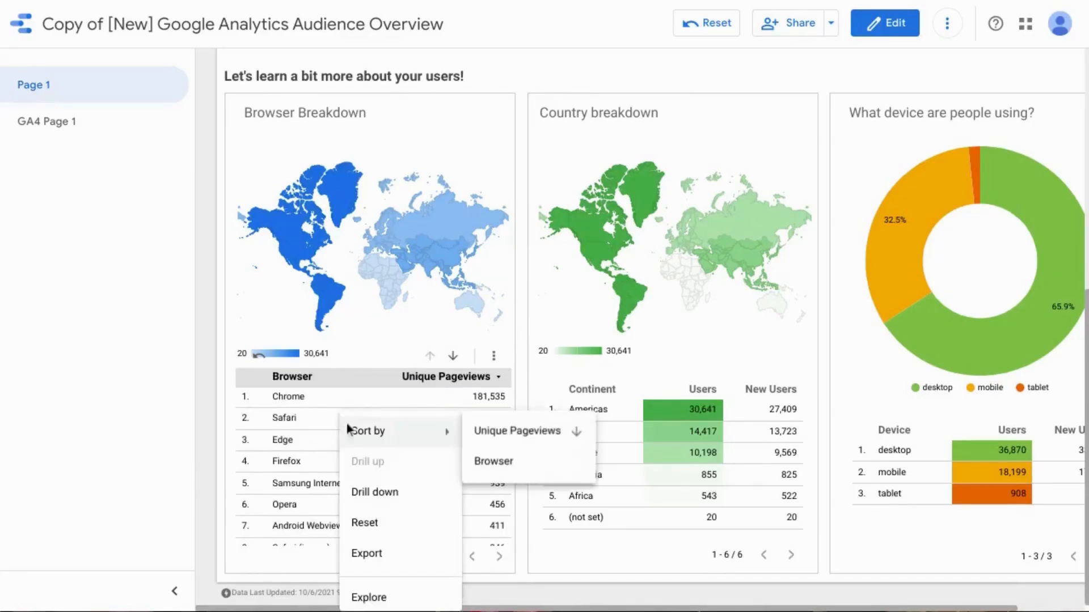
{"action": "left_click", "coordinate": [366, 492]}
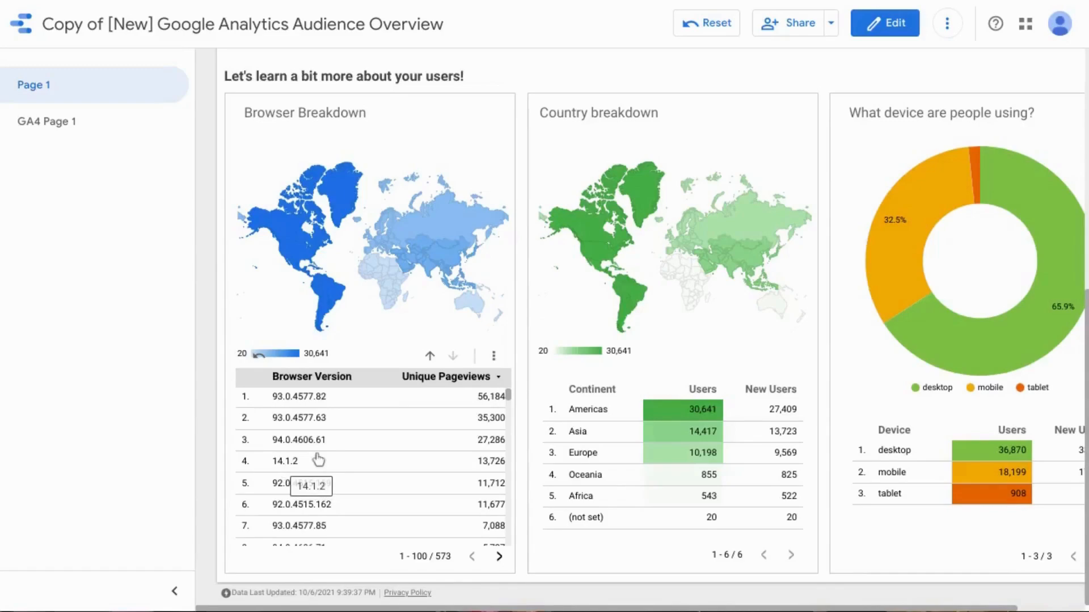
{"action": "left_click", "coordinate": [430, 357]}
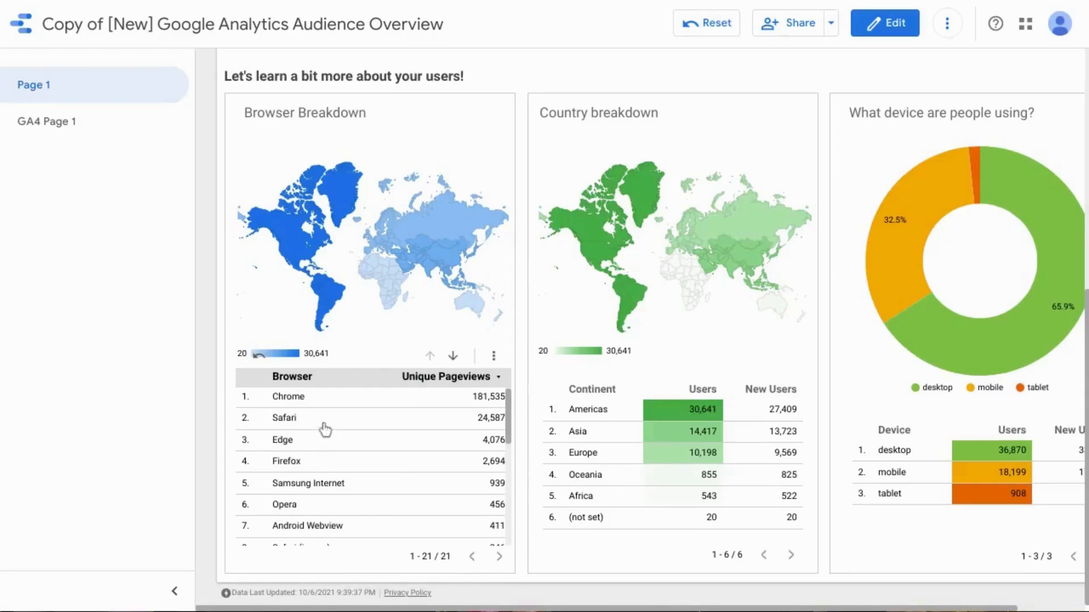
- Select Chrome in the browser table, drill down to examine only its versions, and drill back up to Browser
{"action": "left_click", "coordinate": [298, 404]}
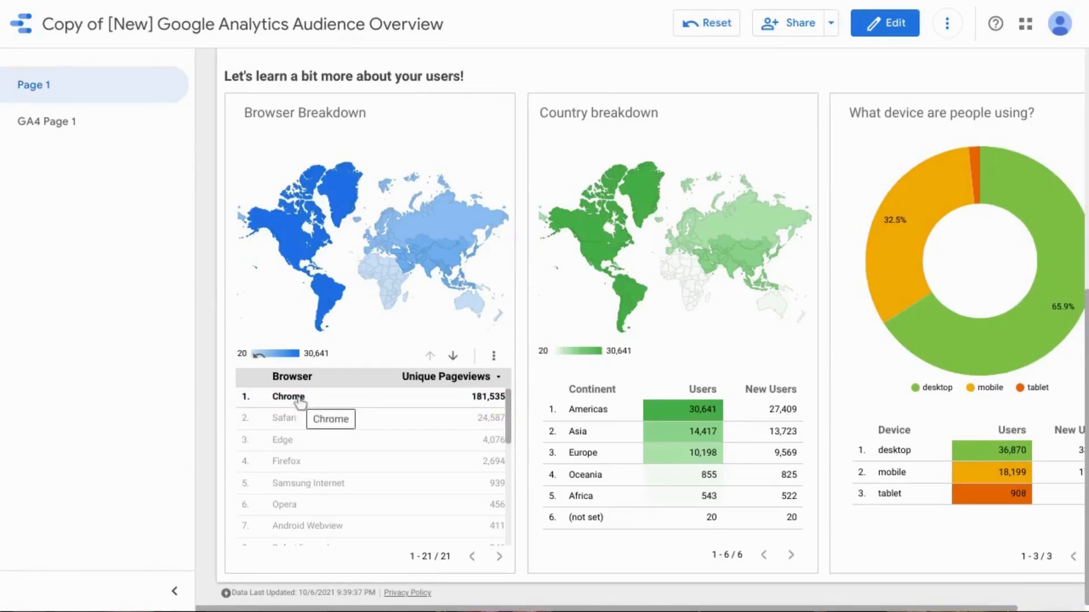
{"action": "left_click", "coordinate": [454, 359]}
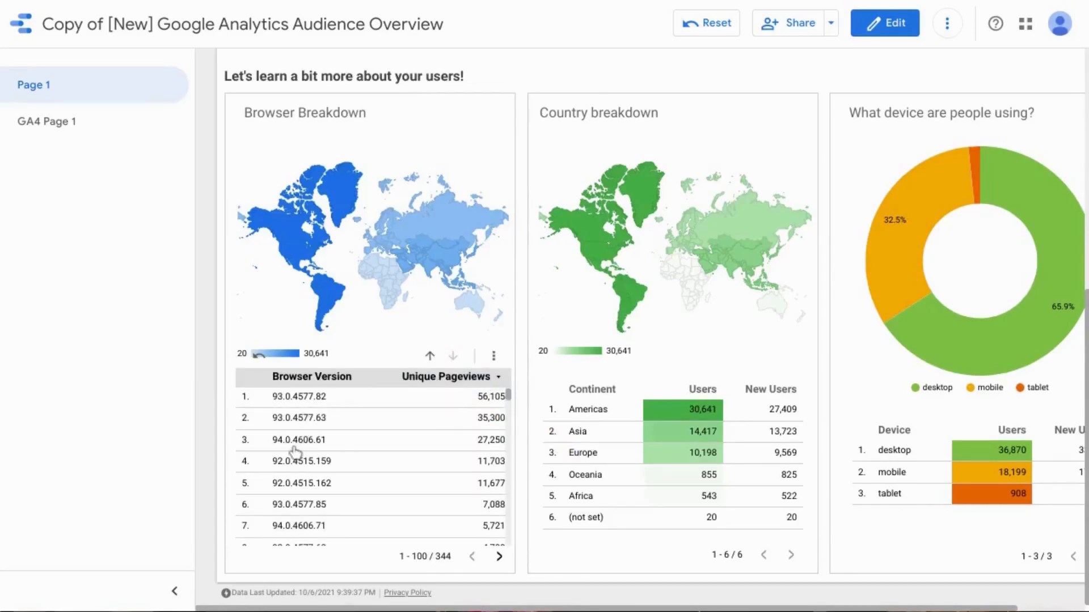
{"action": "scroll", "coordinate": [304, 448], "scroll_direction": "down", "scroll_amount": 5}
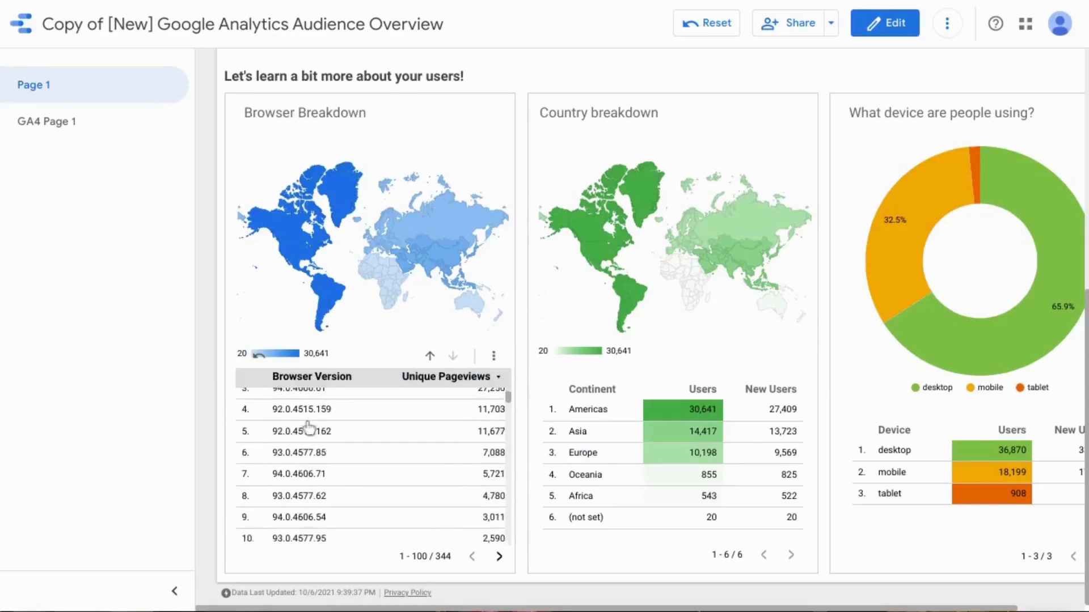
{"action": "scroll", "coordinate": [310, 429], "scroll_direction": "down", "scroll_amount": 12}
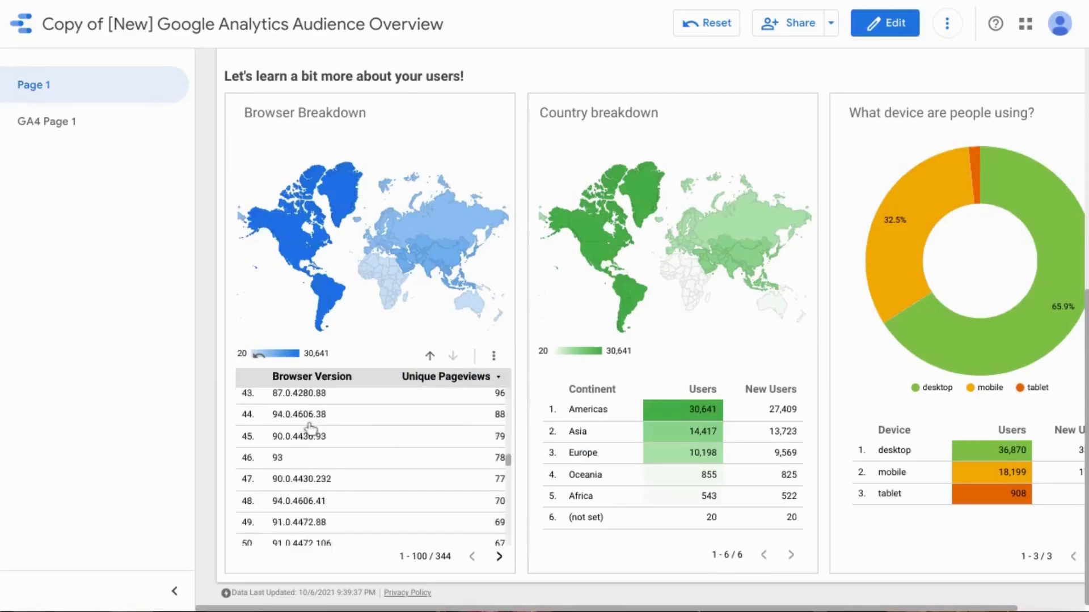
{"action": "scroll", "coordinate": [315, 437], "scroll_direction": "down", "scroll_amount": 2}
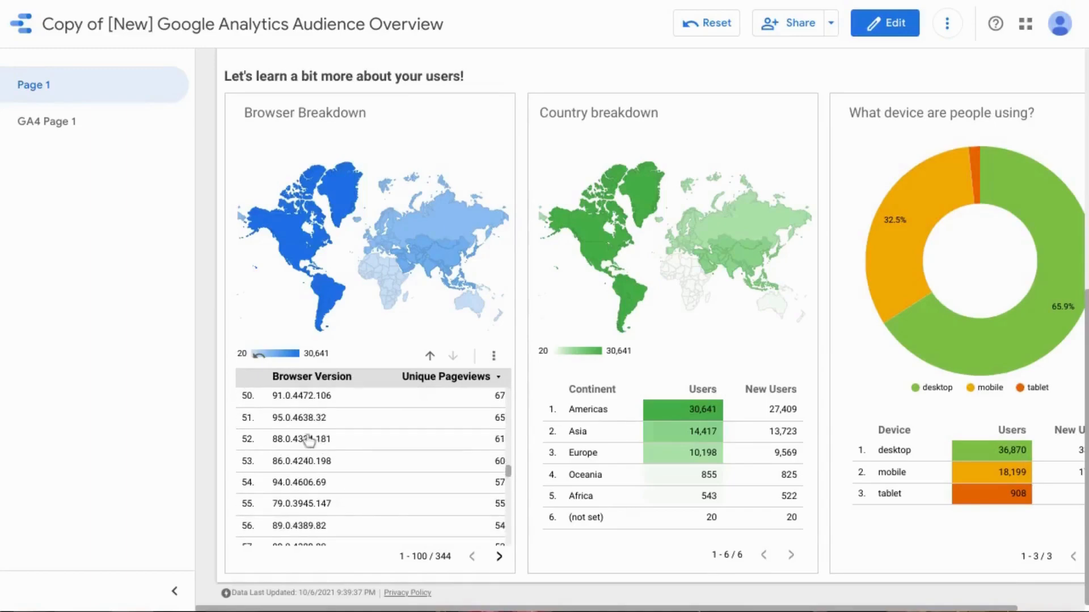
{"action": "scroll", "coordinate": [301, 434], "scroll_direction": "down", "scroll_amount": 10}
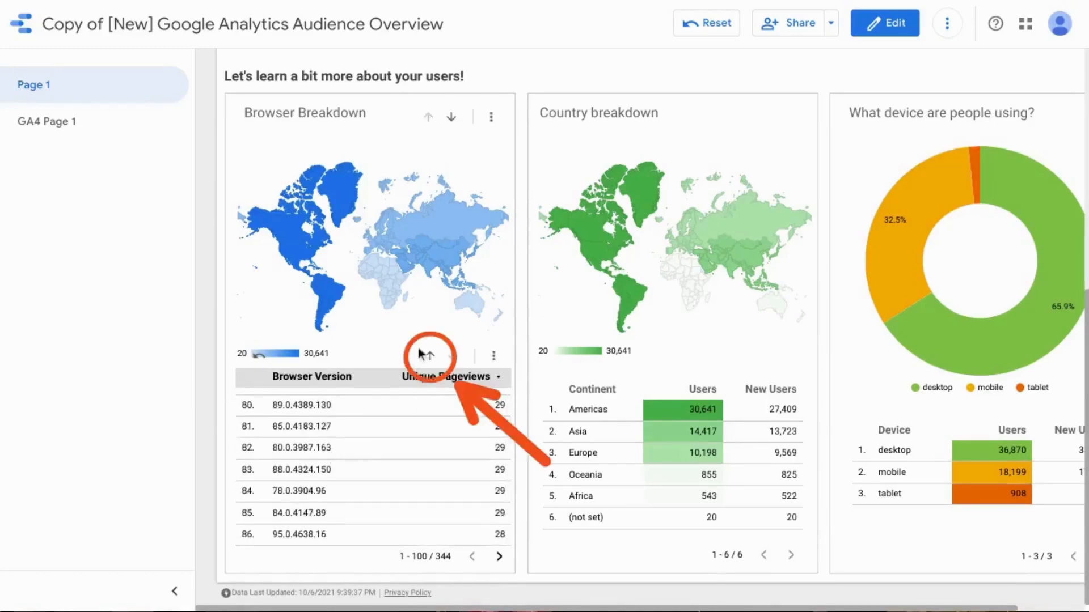
{"action": "left_click", "coordinate": [429, 359]}
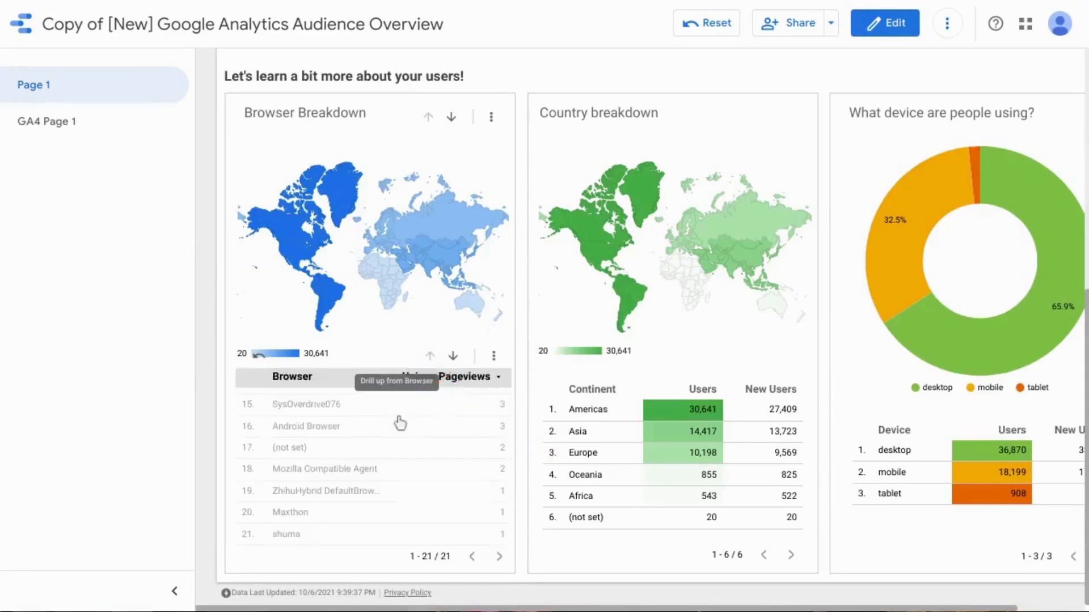
{"action": "scroll", "coordinate": [340, 427], "scroll_direction": "up", "scroll_amount": 5}
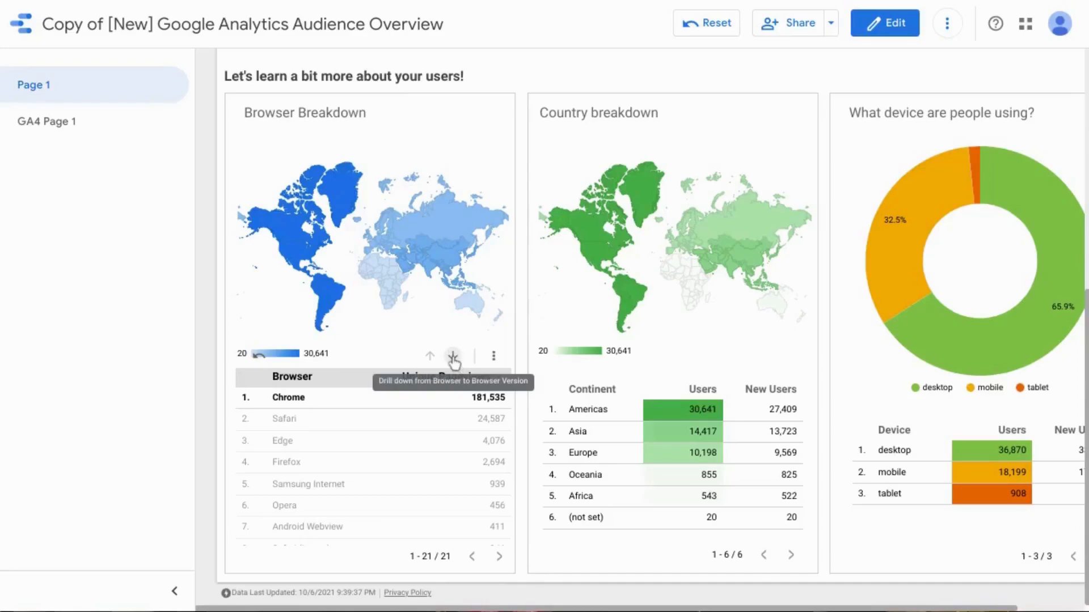
- Drill down on the selected Chrome row to its versions once more, and reset the browser table
{"action": "right_click", "coordinate": [310, 403]}
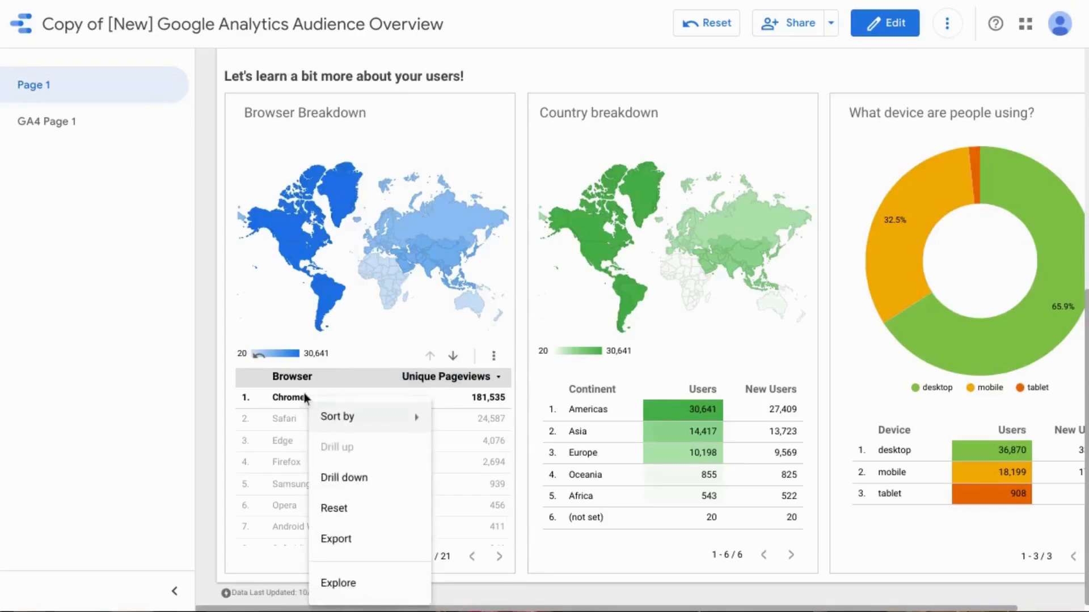
{"action": "left_click", "coordinate": [361, 481]}
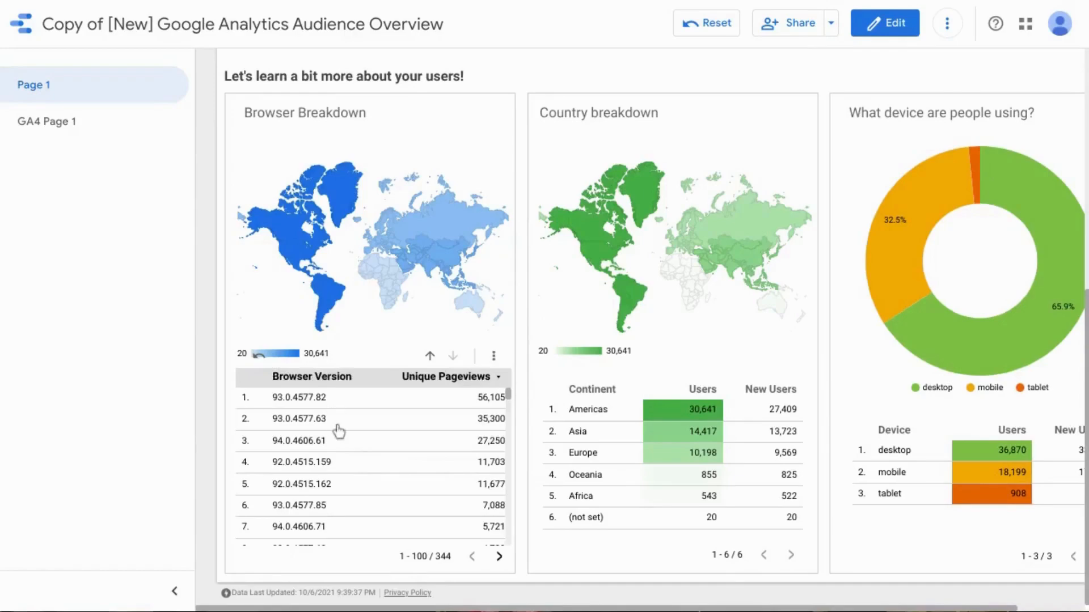
{"action": "scroll", "coordinate": [340, 437], "scroll_direction": "down", "scroll_amount": 5}
{"action": "scroll", "coordinate": [400, 464], "scroll_direction": "up", "scroll_amount": 1}
{"action": "left_click", "coordinate": [259, 358]}
{"action": "scroll", "coordinate": [355, 448], "scroll_direction": "up", "scroll_amount": 3}
{"action": "scroll", "coordinate": [355, 447], "scroll_direction": "up", "scroll_amount": 2}
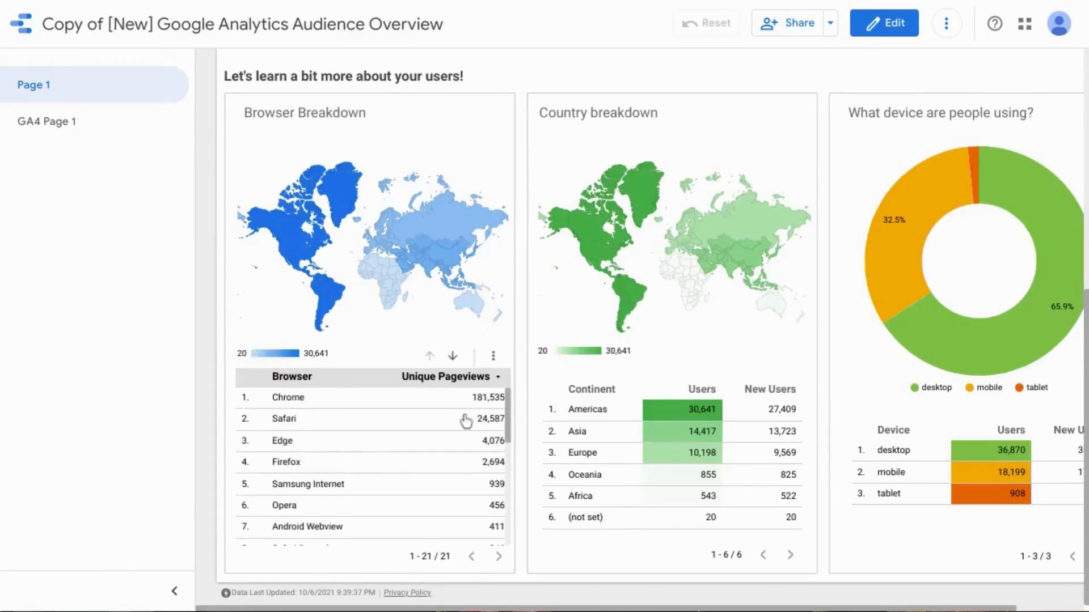
- Show the additional chart options of the browser table and the Browser Breakdown map, and return to edit mode
{"action": "left_click", "coordinate": [492, 357]}
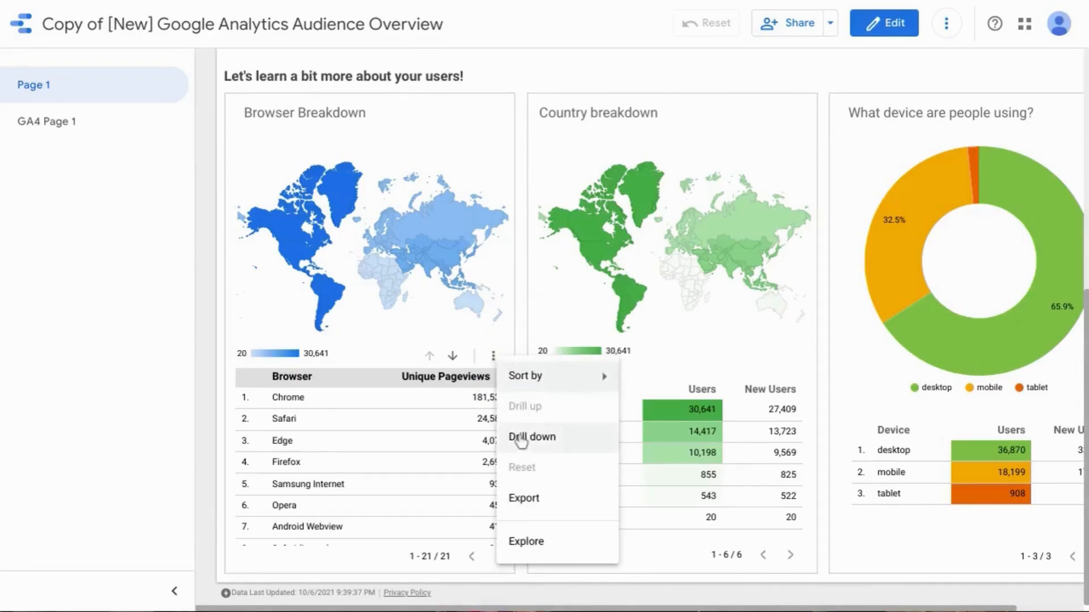
{"action": "left_click", "coordinate": [372, 363]}
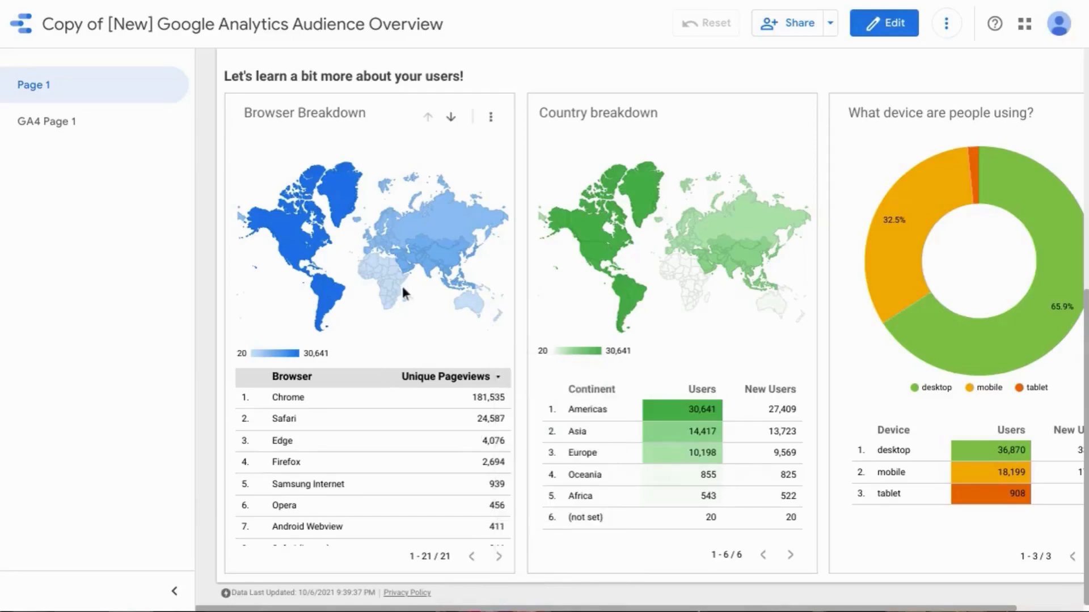
{"action": "left_click", "coordinate": [491, 122]}
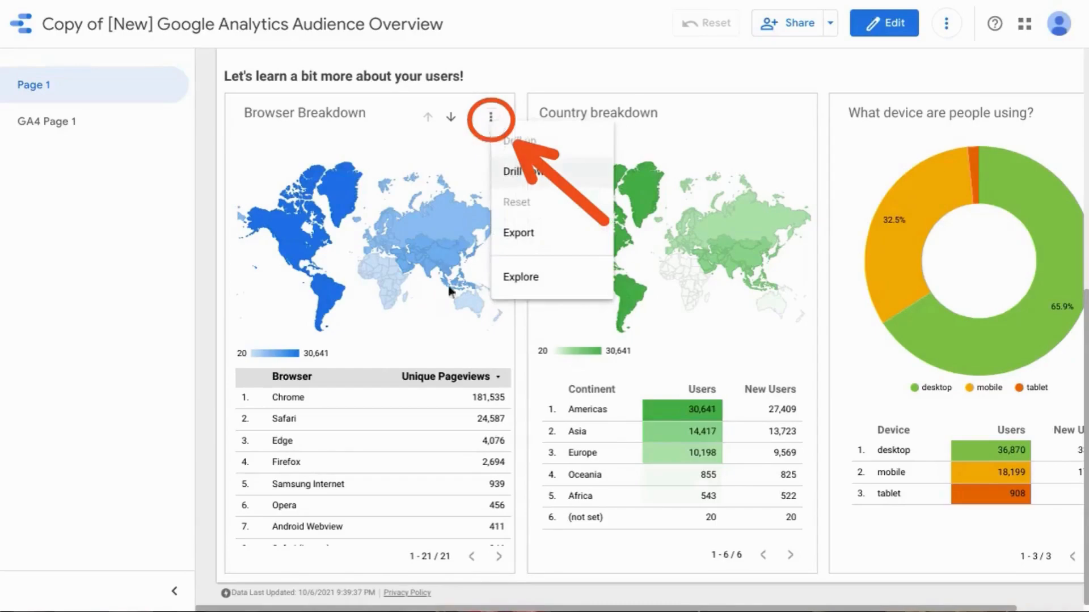
{"action": "left_click", "coordinate": [875, 29]}
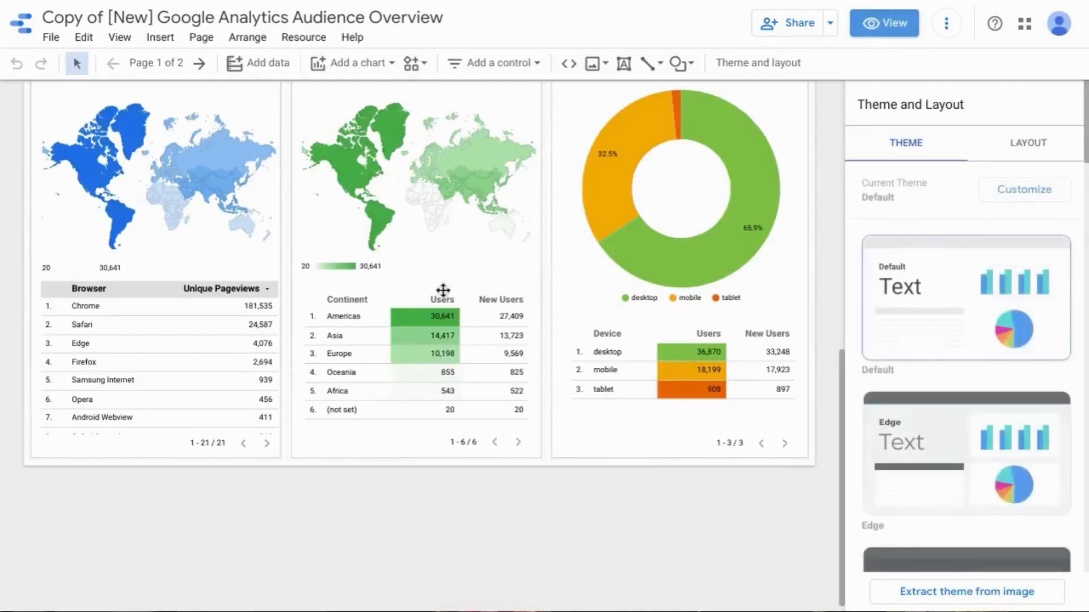
- Set the default drill down level of the Browser Breakdown map to Country
{"action": "left_click", "coordinate": [165, 215]}
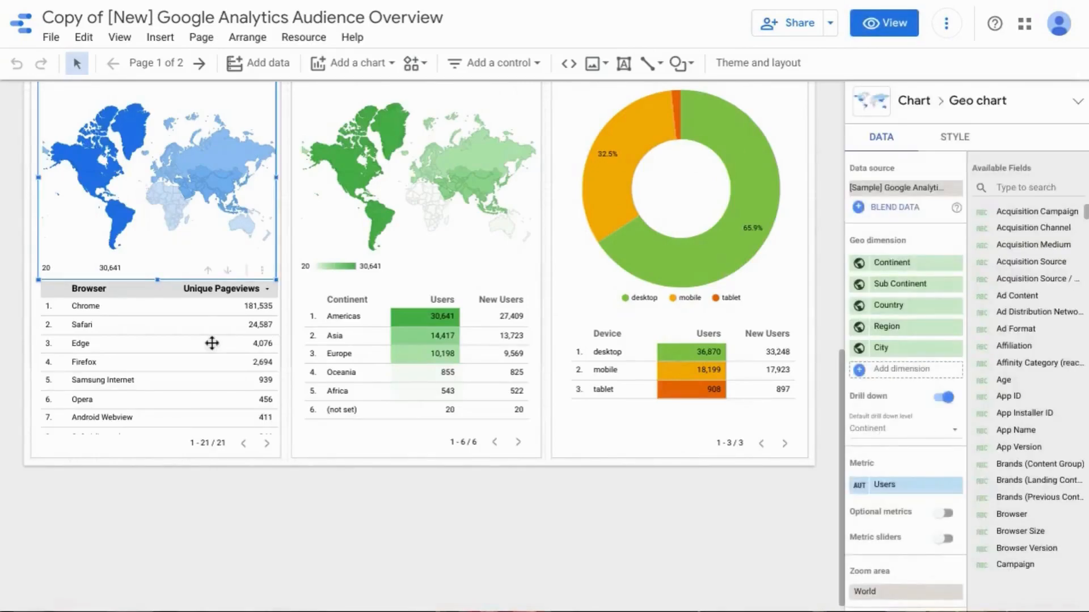
{"action": "scroll", "coordinate": [211, 344], "scroll_direction": "up", "scroll_amount": 2}
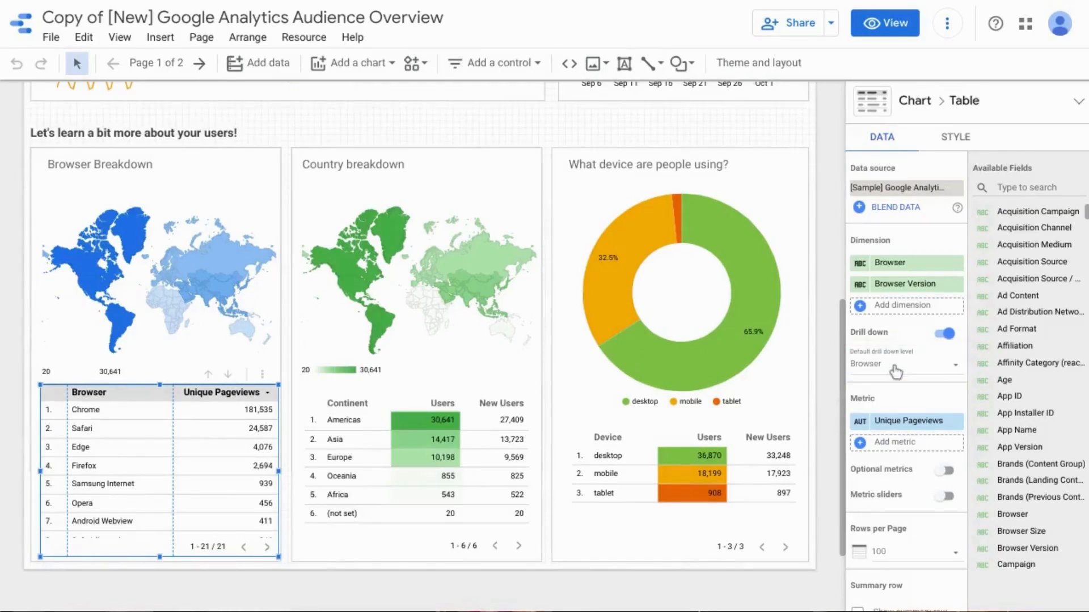
{"action": "left_click", "coordinate": [180, 259]}
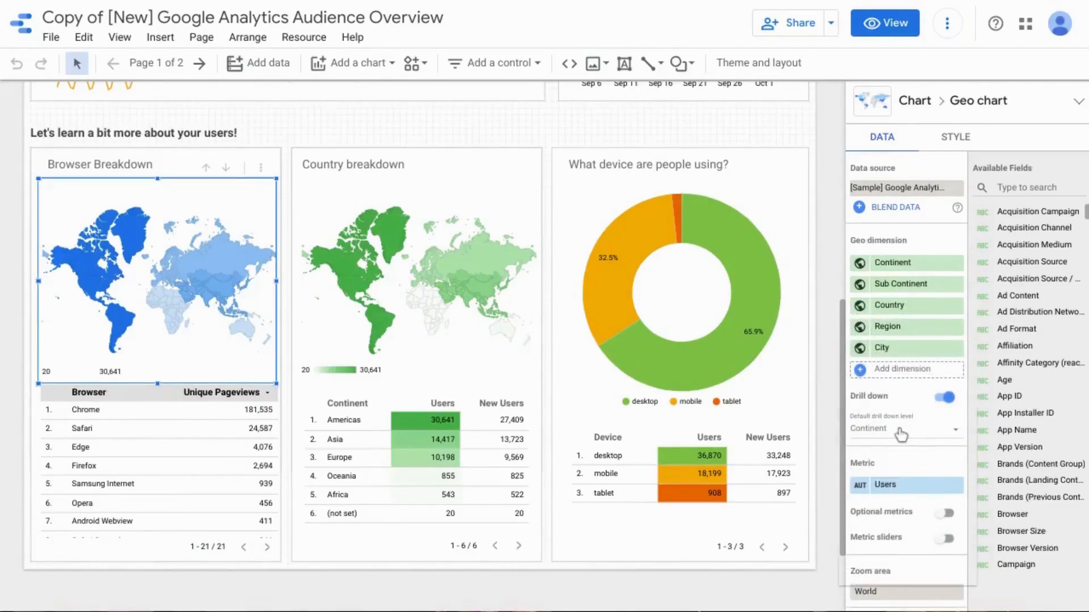
{"action": "left_click", "coordinate": [901, 432]}
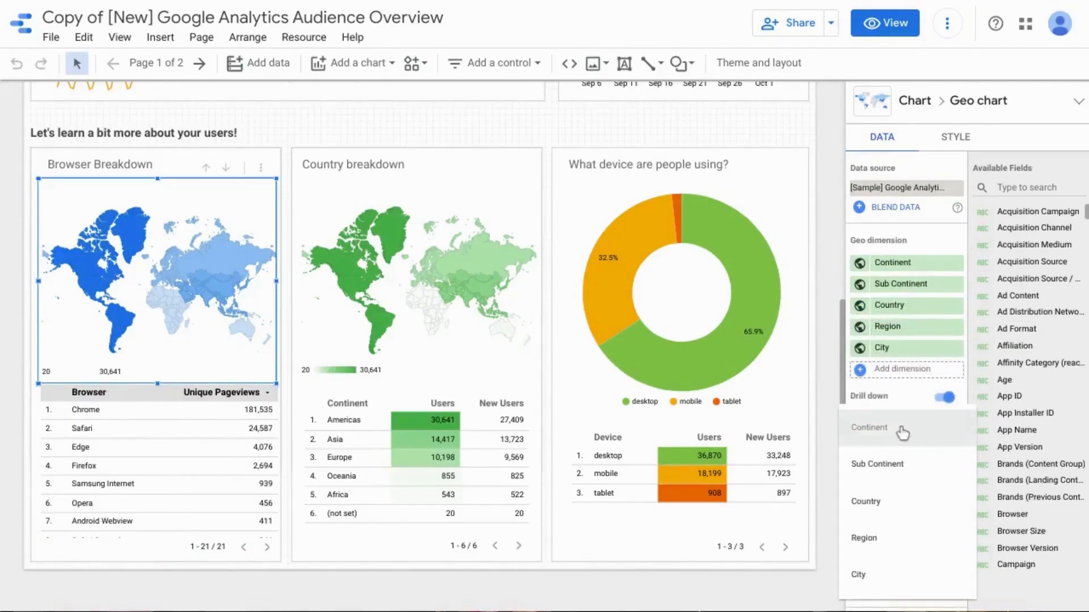
{"action": "left_click", "coordinate": [892, 503]}
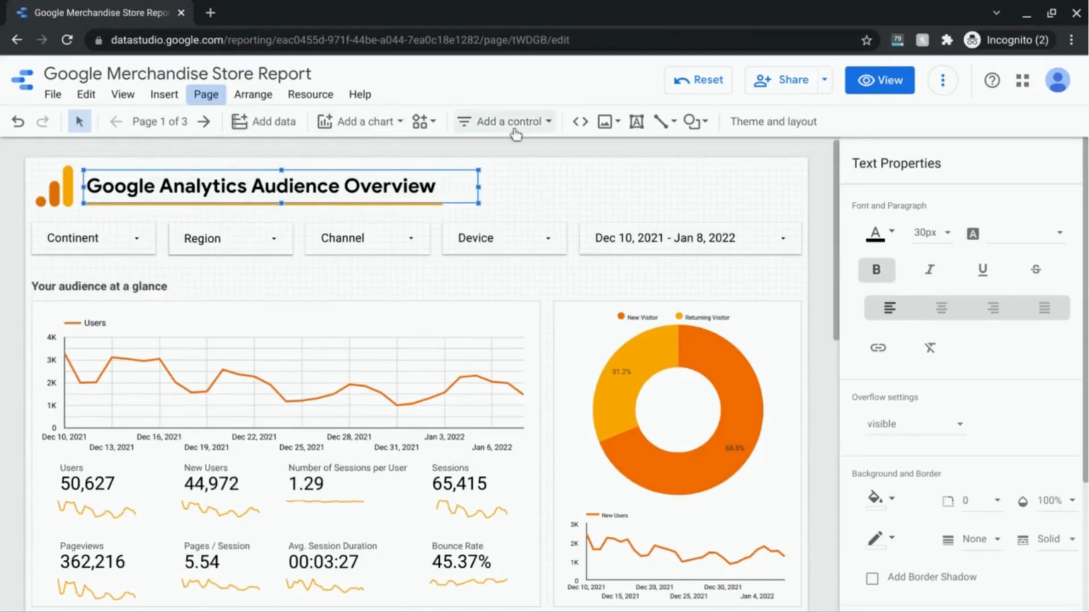
- Open page management for the Google Merchandise Store Report and add a new blank page after Audience Overview
{"action": "left_click", "coordinate": [153, 134]}
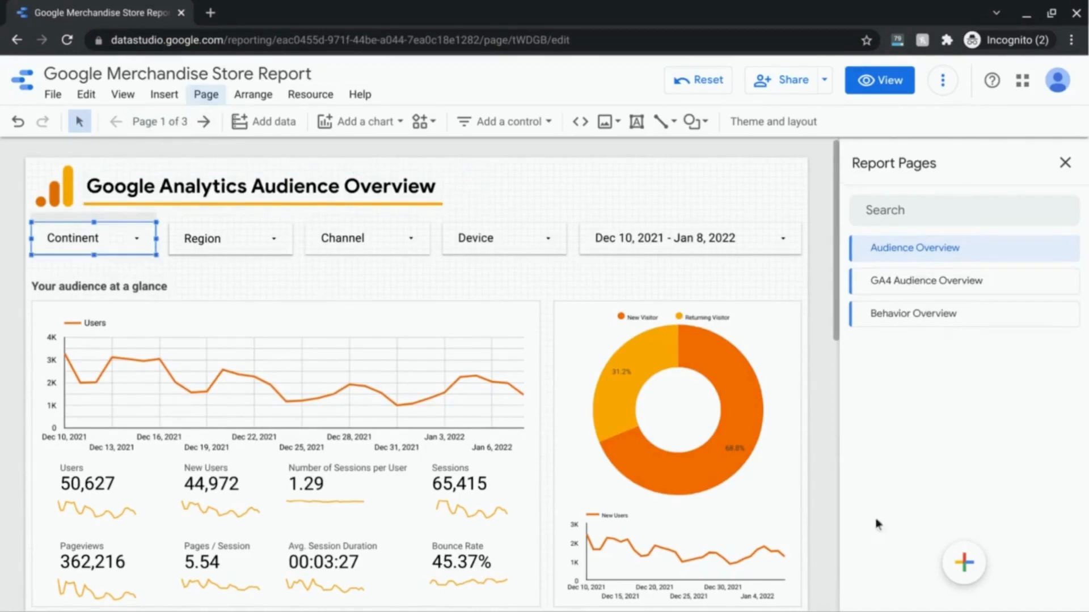
{"action": "mouse_move", "coordinate": [798, 611]}
{"action": "mouse_move", "coordinate": [958, 562]}
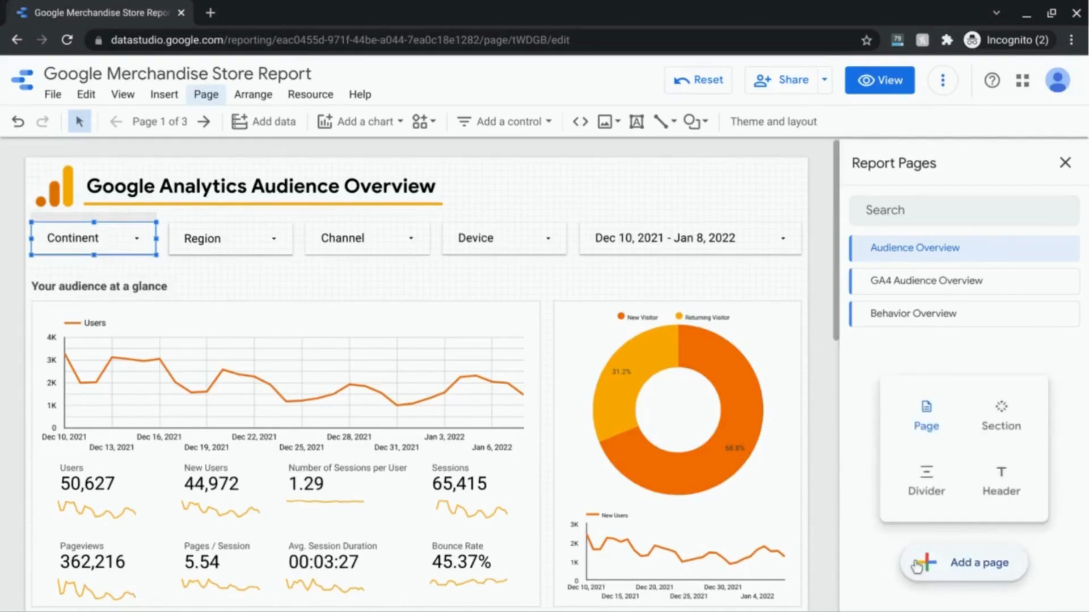
{"action": "left_click", "coordinate": [958, 571]}
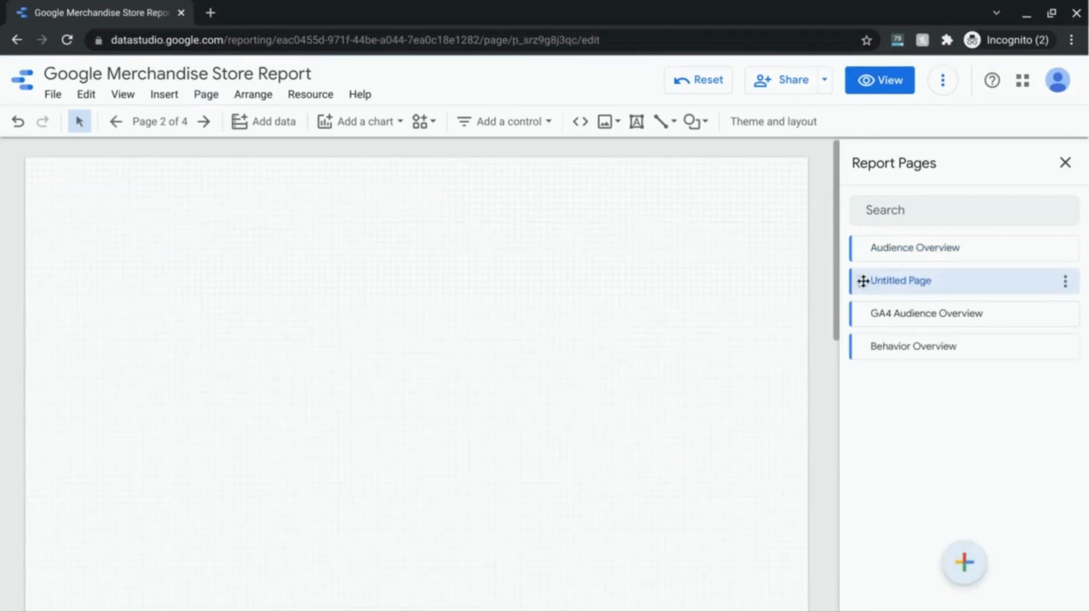
- Rename the new untitled page as Example Page
{"action": "left_click", "coordinate": [1068, 287]}
{"action": "left_click", "coordinate": [1053, 293]}
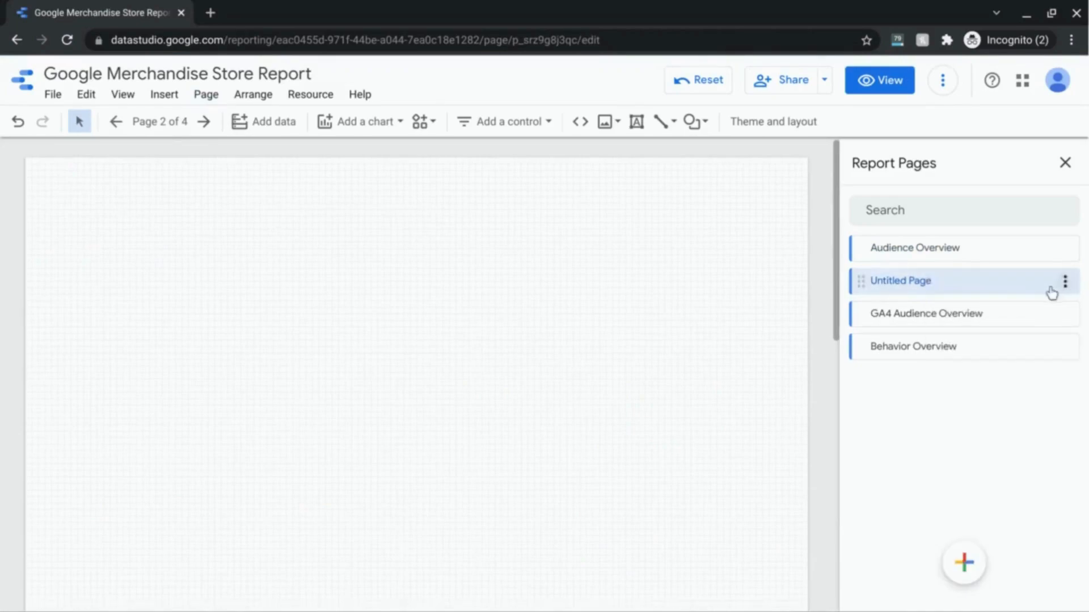
{"action": "left_click", "coordinate": [1066, 283]}
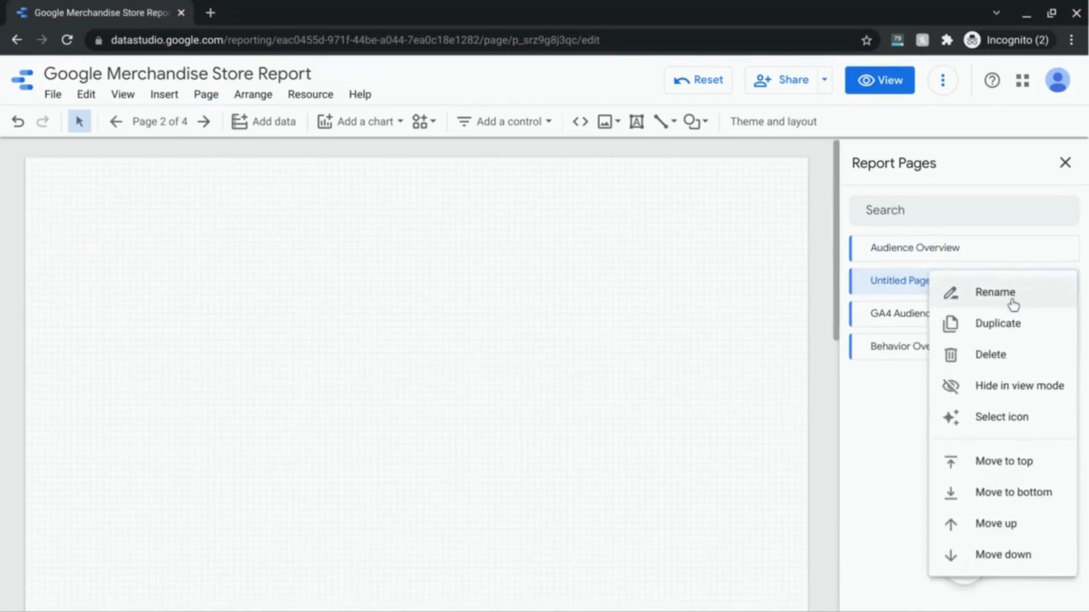
{"action": "left_click", "coordinate": [1013, 299]}
{"action": "triple_click", "coordinate": [939, 282]}
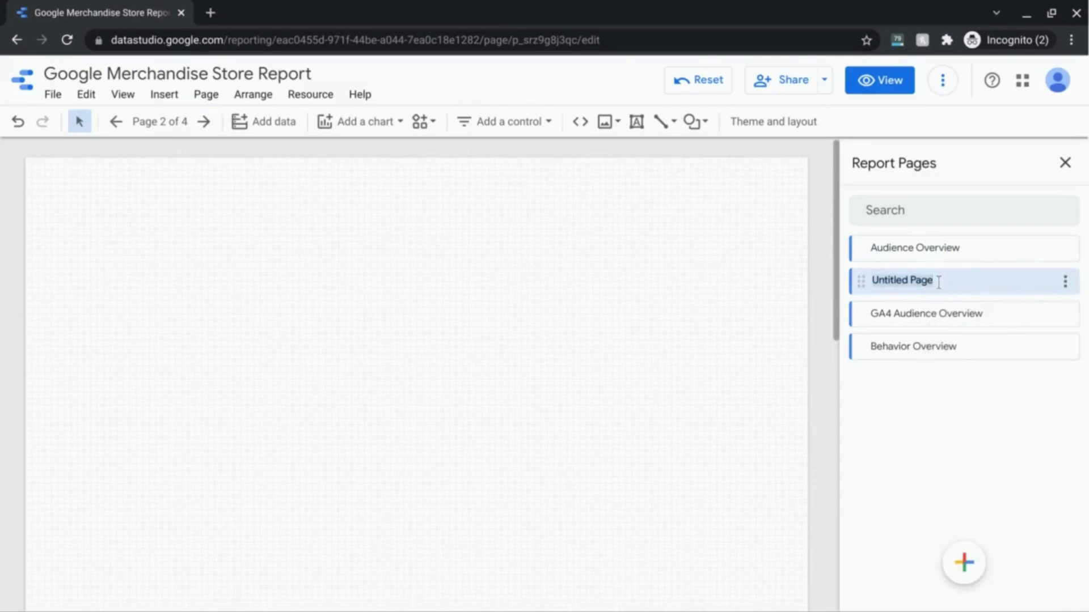
{"action": "type", "text": "Example pa"}
{"action": "key", "text": "BackSpace"}
{"action": "key", "text": "BackSpace"}
{"action": "type", "text": "Page"}
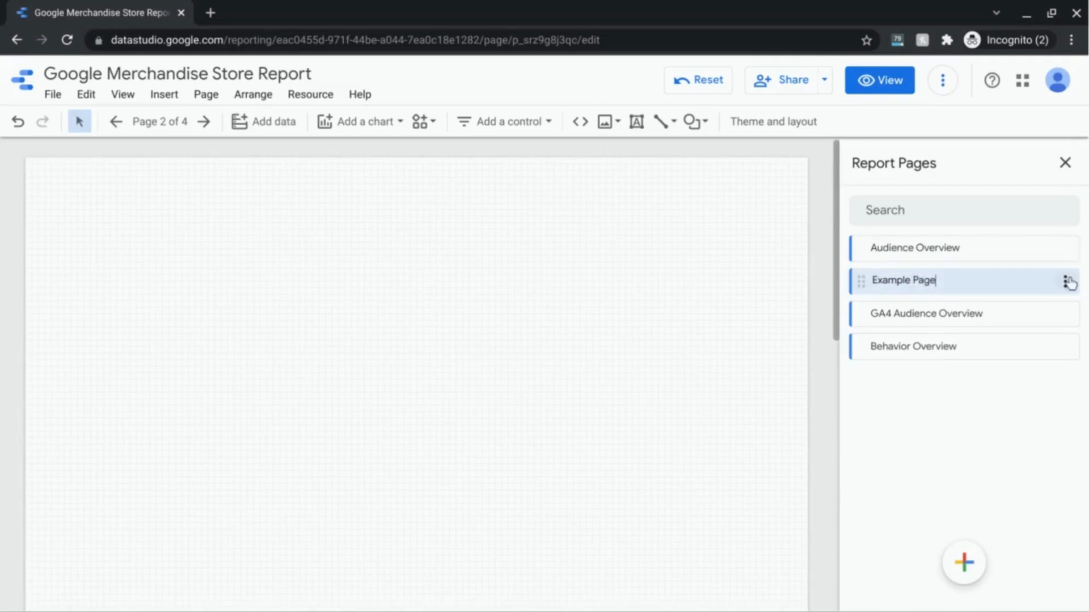
{"action": "key", "text": "Return"}
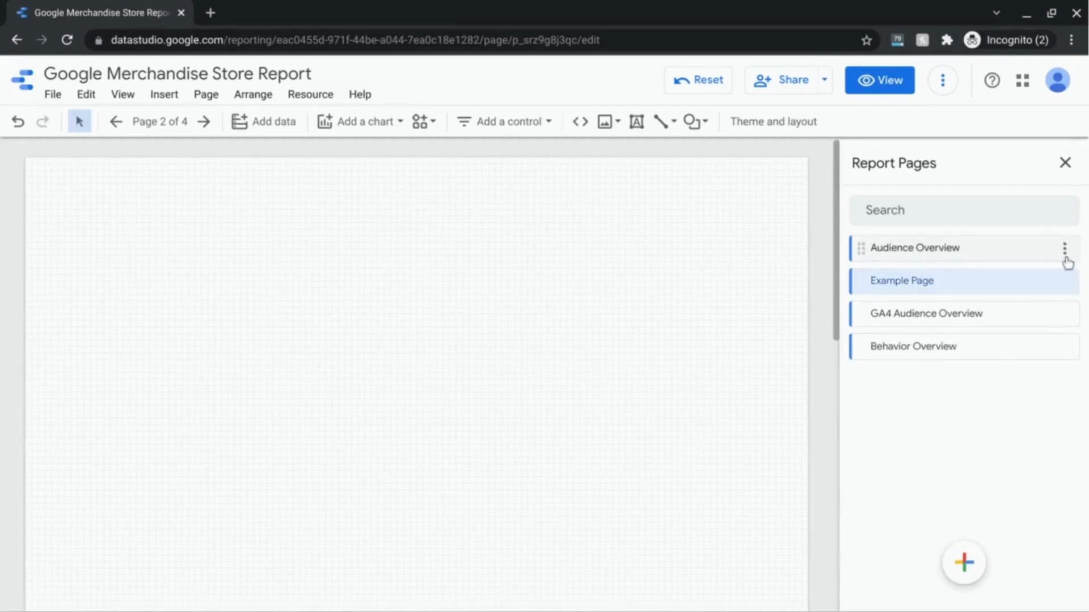
- Delete the Example Page from the report
{"action": "left_click", "coordinate": [1066, 282]}
{"action": "left_click", "coordinate": [1068, 289]}
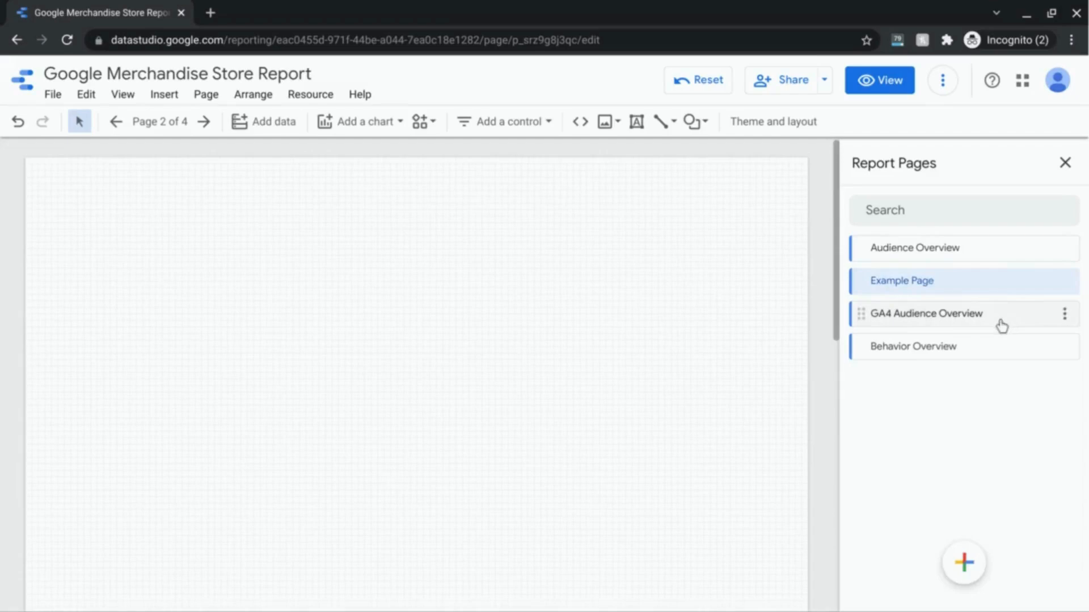
{"action": "left_click", "coordinate": [1069, 286]}
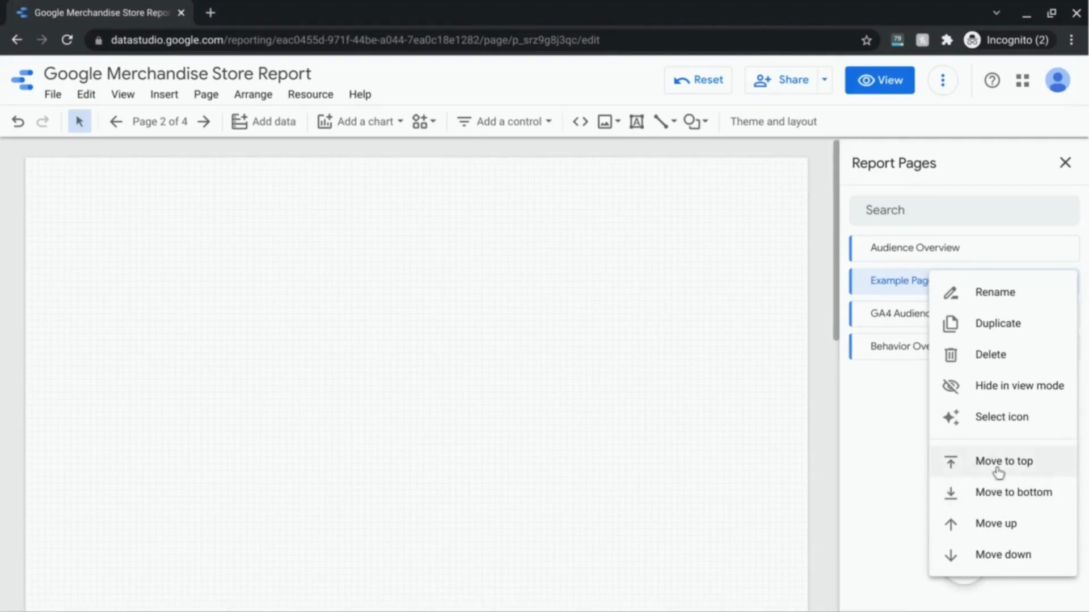
{"action": "left_click", "coordinate": [1013, 357]}
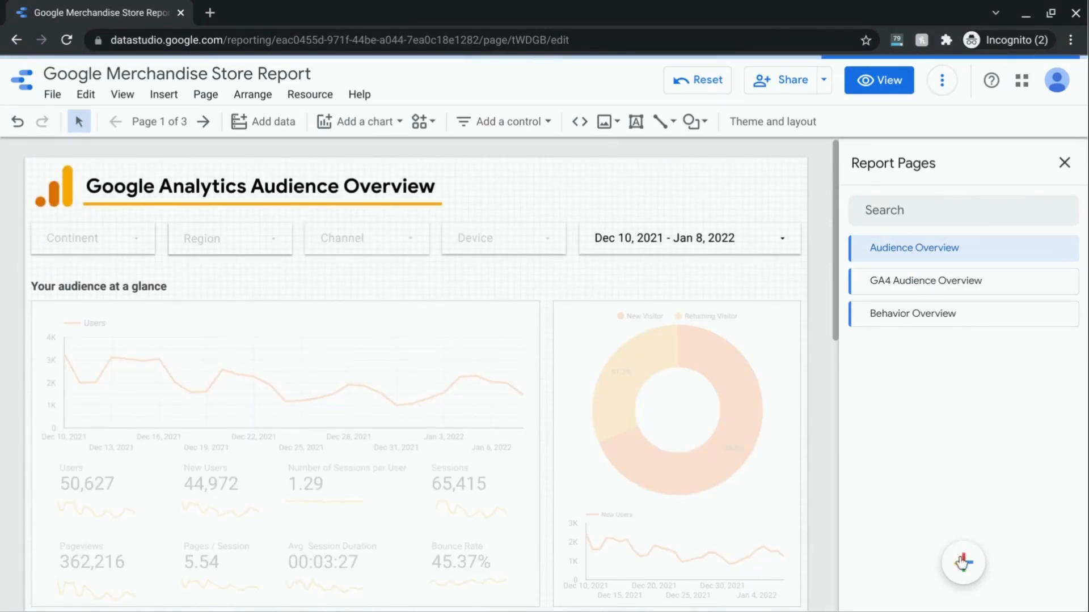
- Add a new section to the report pages and move it above the Audience Overview page
{"action": "mouse_move", "coordinate": [961, 566]}
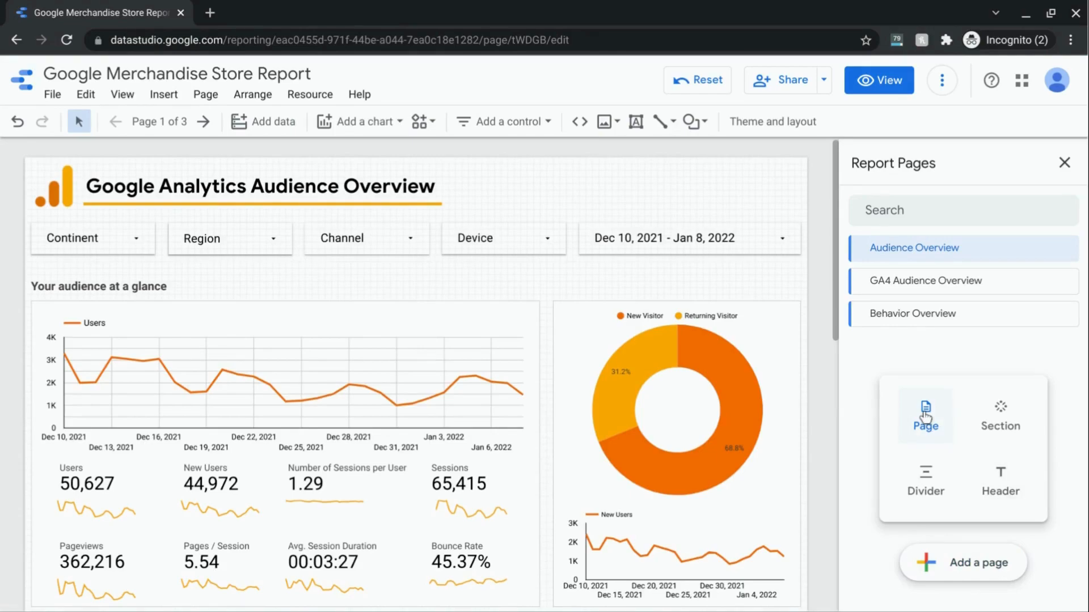
{"action": "left_click", "coordinate": [998, 418]}
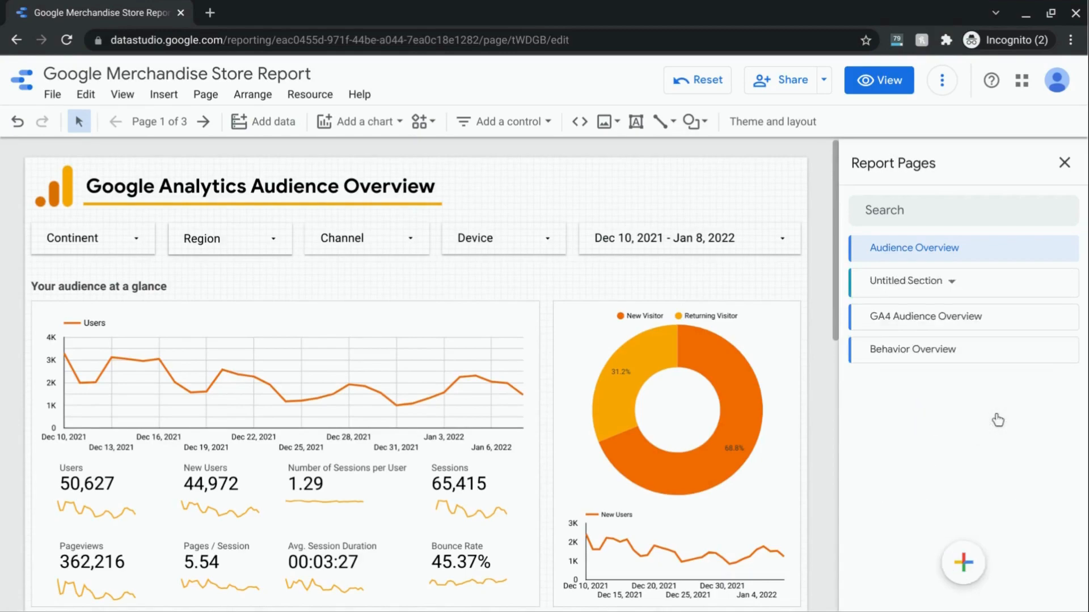
{"action": "mouse_move", "coordinate": [913, 288]}
{"action": "left_click_drag", "start_coordinate": [862, 283], "coordinate": [860, 241]}
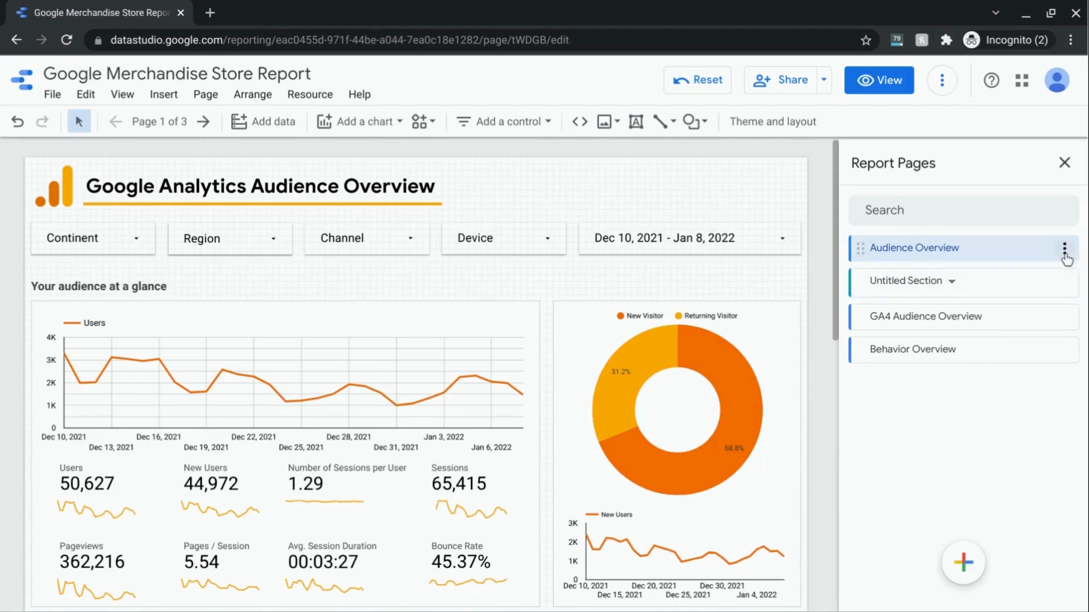
- Rename the untitled section above the Audience Overview page as Audience
{"action": "left_click", "coordinate": [1064, 250]}
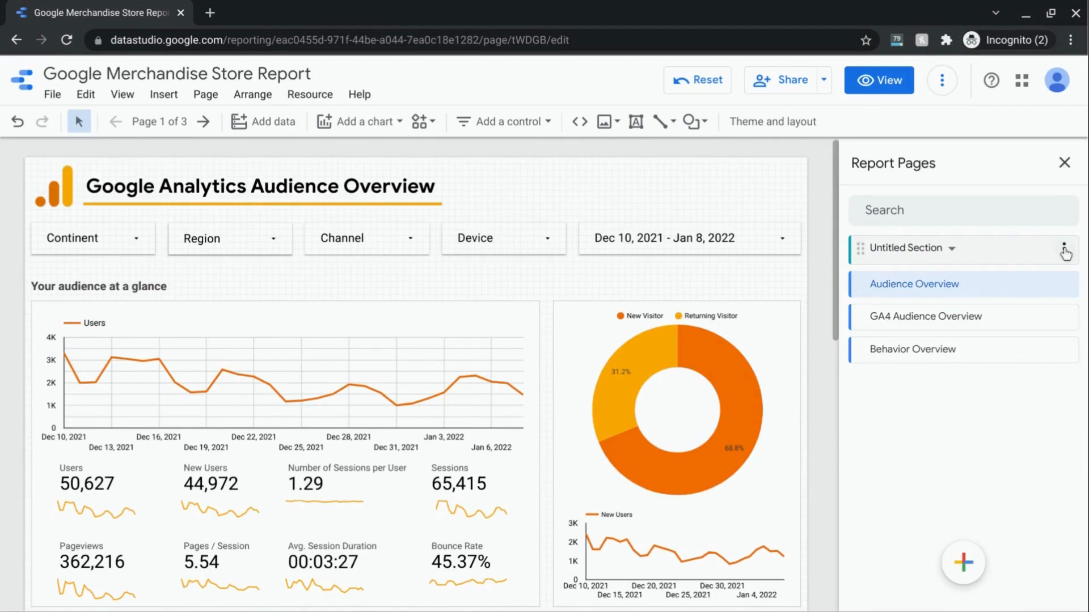
{"action": "left_click", "coordinate": [1062, 250]}
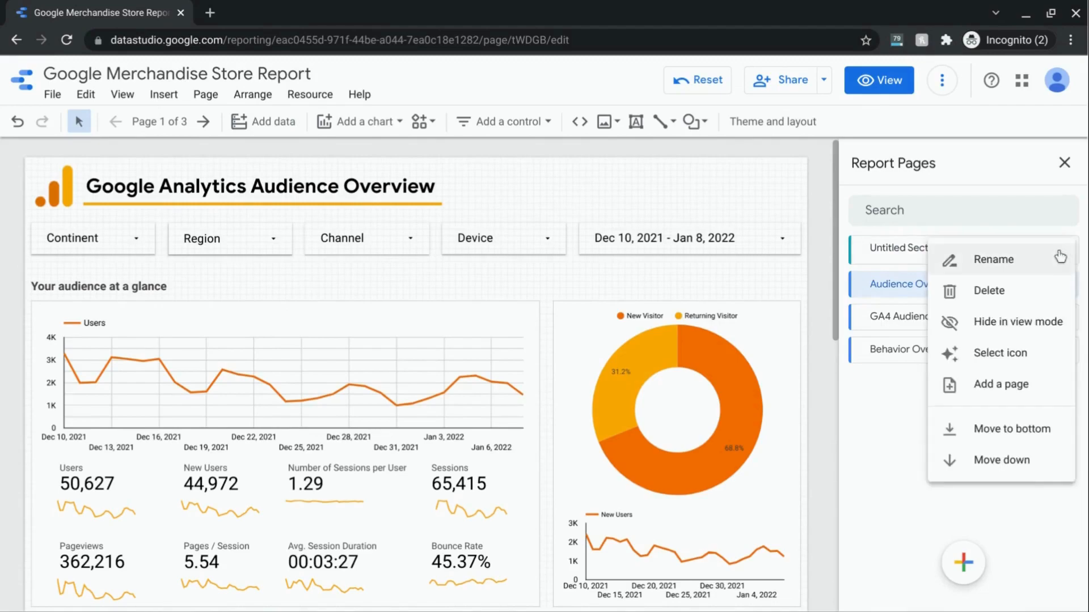
{"action": "left_click", "coordinate": [1017, 334]}
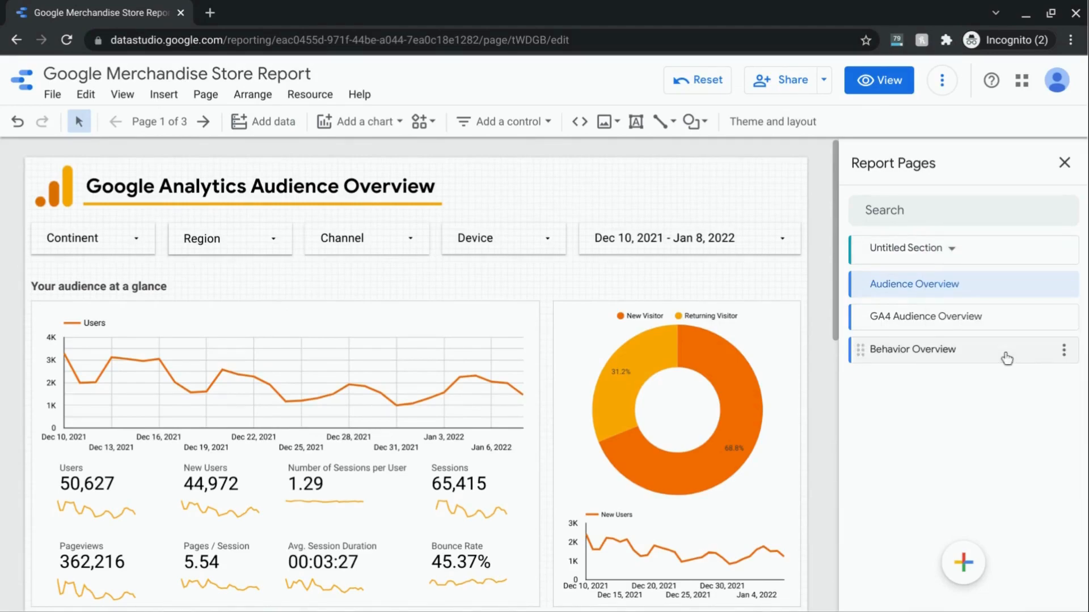
{"action": "left_click", "coordinate": [1063, 249]}
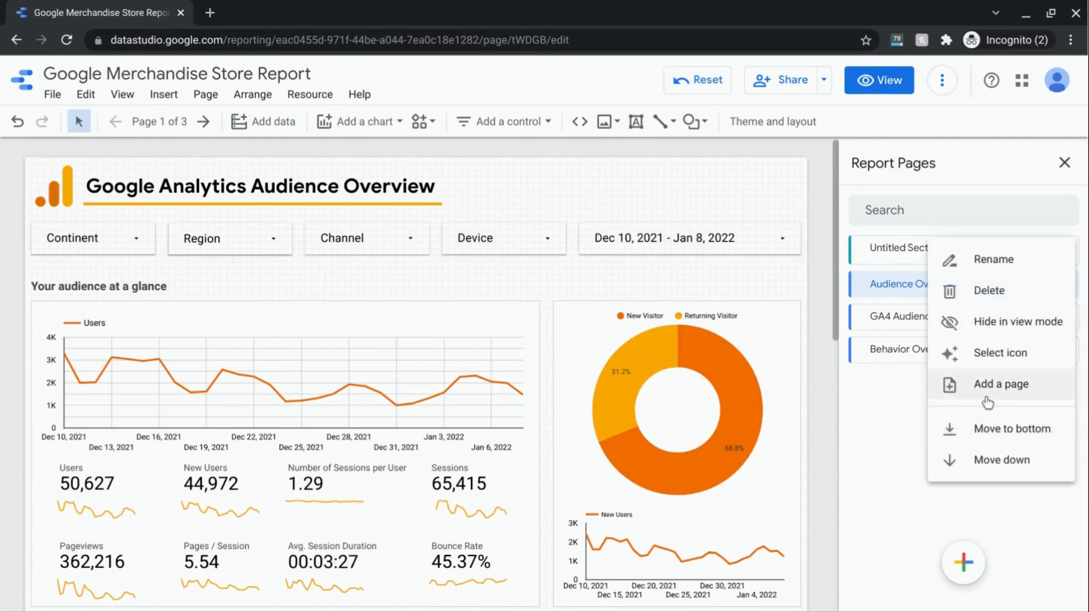
{"action": "left_click", "coordinate": [994, 259]}
{"action": "type", "text": "Audience"}
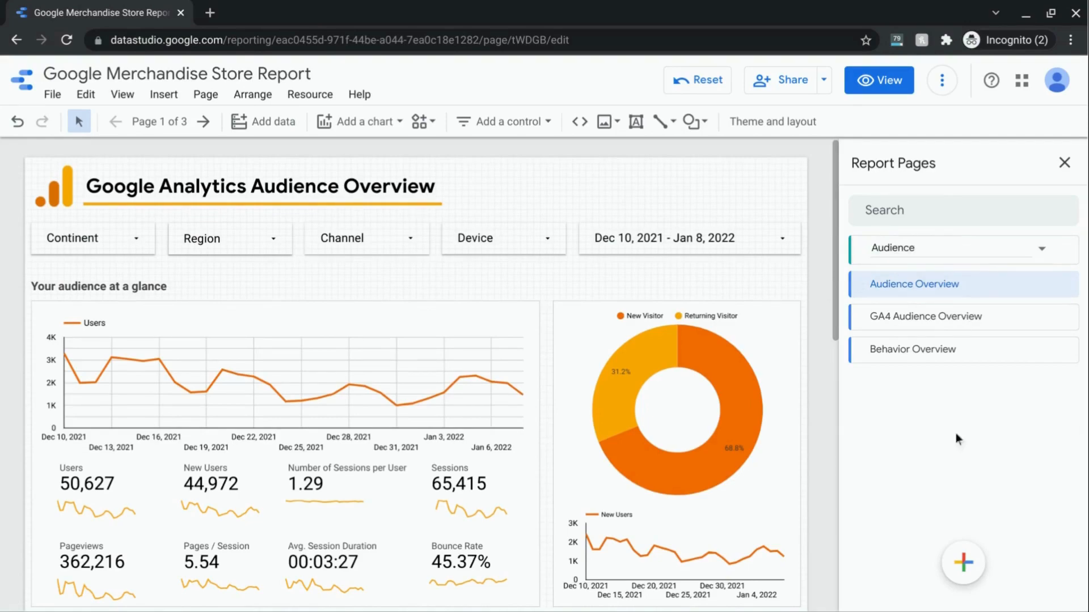
- Add a second section after the Audience Overview page and rename it Behavior
{"action": "mouse_move", "coordinate": [962, 560]}
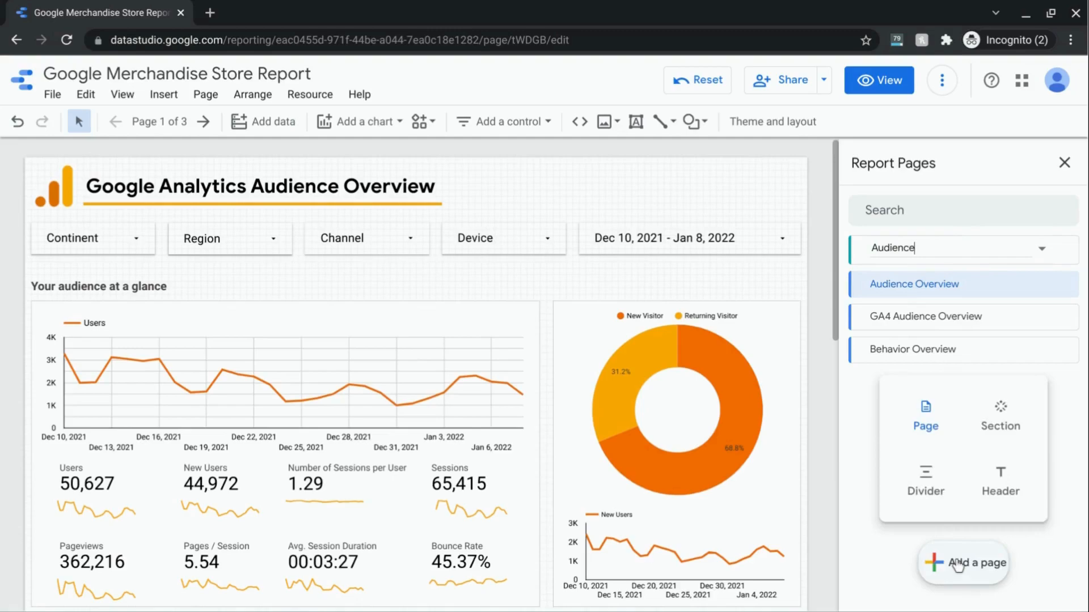
{"action": "left_click", "coordinate": [998, 418]}
{"action": "left_click", "coordinate": [913, 354]}
{"action": "left_click", "coordinate": [1063, 318]}
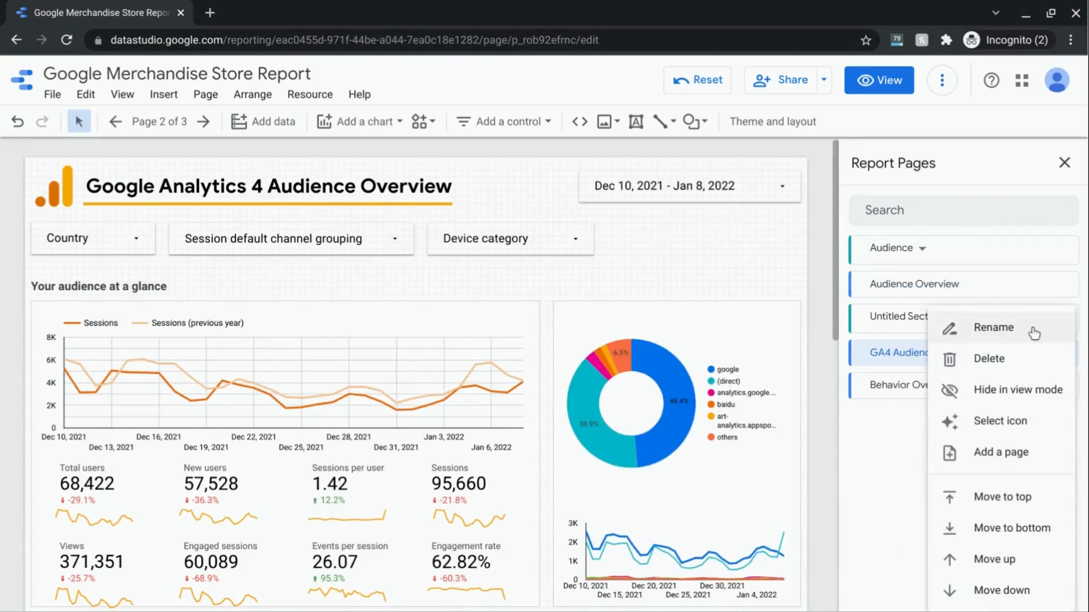
{"action": "left_click", "coordinate": [1033, 331]}
{"action": "triple_click", "coordinate": [940, 316]}
{"action": "type", "text": "Behavior"}
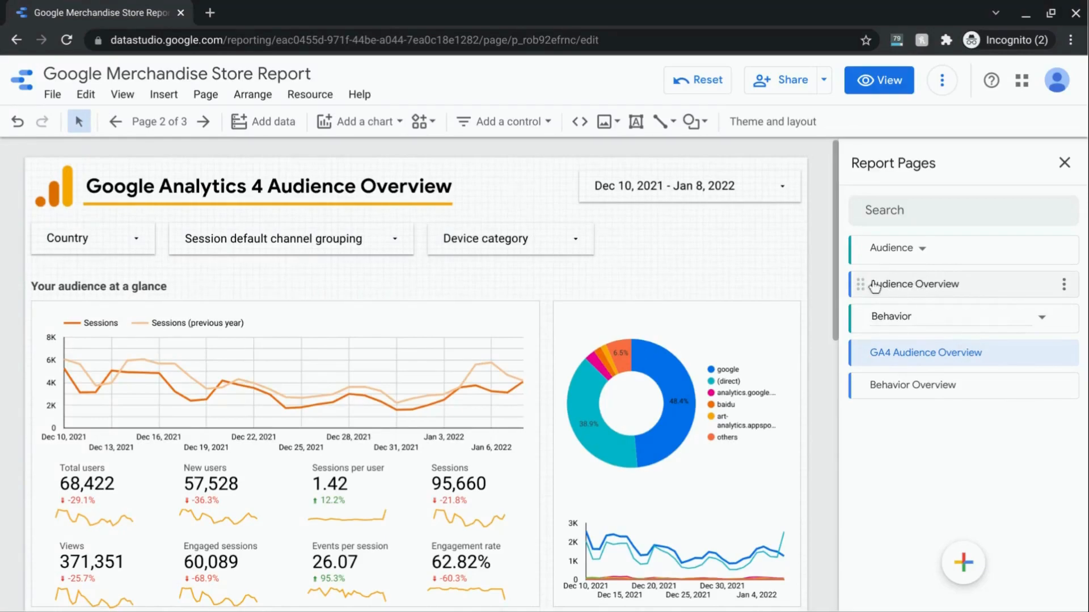
{"action": "key", "text": "Return"}
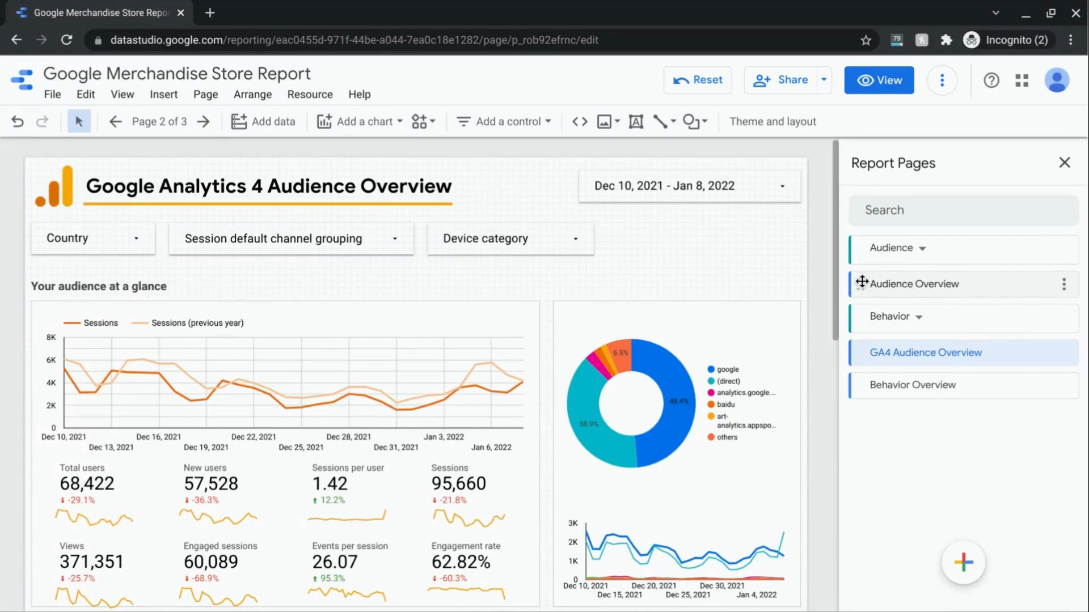
- Move Audience Overview and GA4 Audience Overview into the Audience section, and Behavior Overview into the Behavior section
{"action": "left_click_drag", "start_coordinate": [862, 285], "coordinate": [880, 264]}
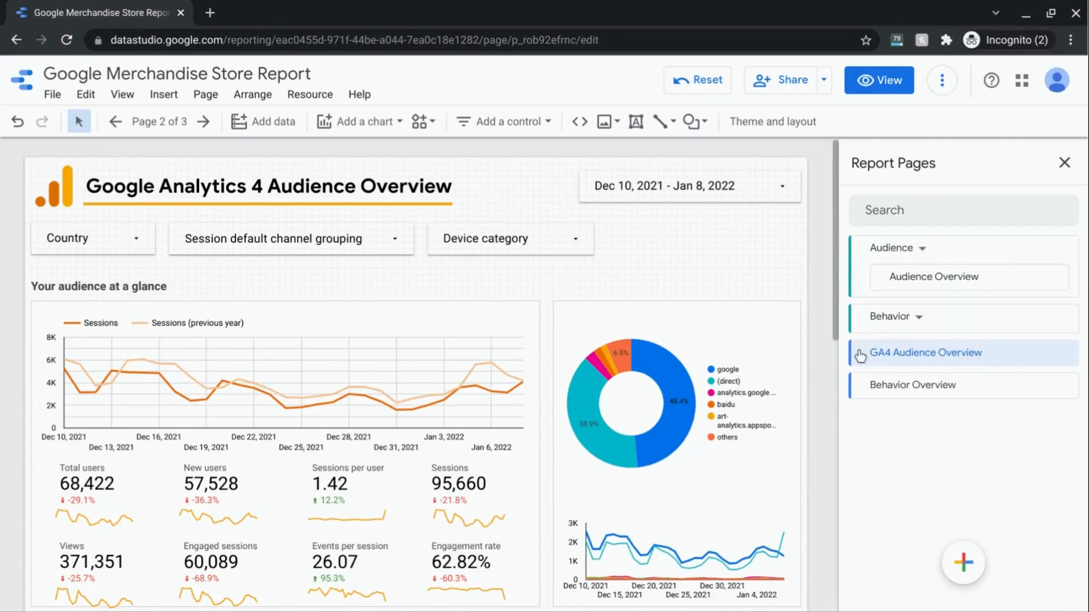
{"action": "left_click_drag", "start_coordinate": [860, 353], "coordinate": [874, 298]}
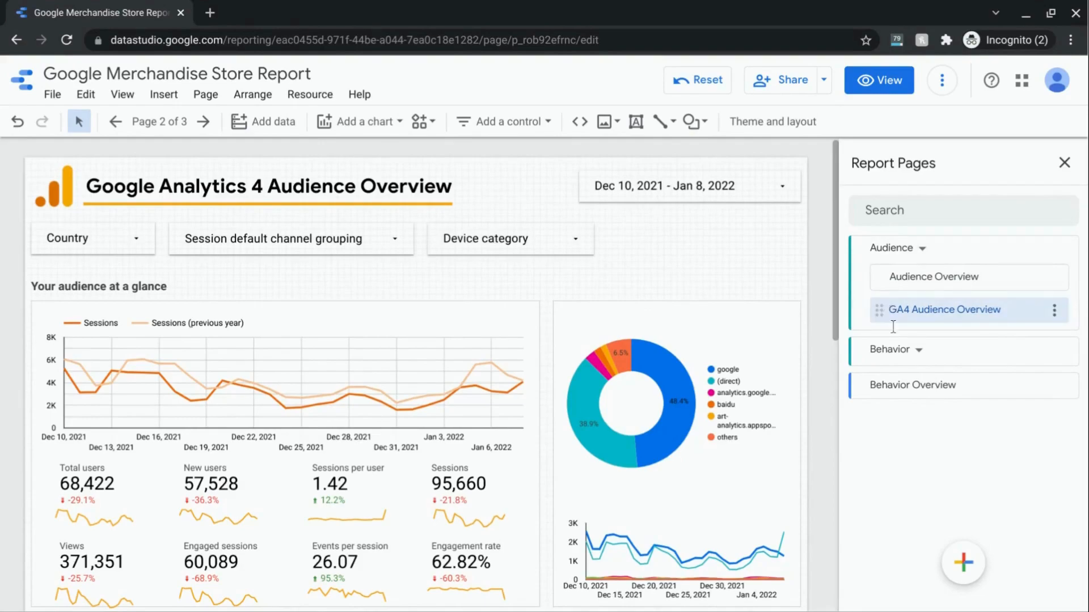
{"action": "mouse_move", "coordinate": [859, 383]}
{"action": "left_mouse_down"}
{"action": "mouse_move", "coordinate": [863, 365]}
{"action": "mouse_move", "coordinate": [873, 372]}
{"action": "left_mouse_up"}
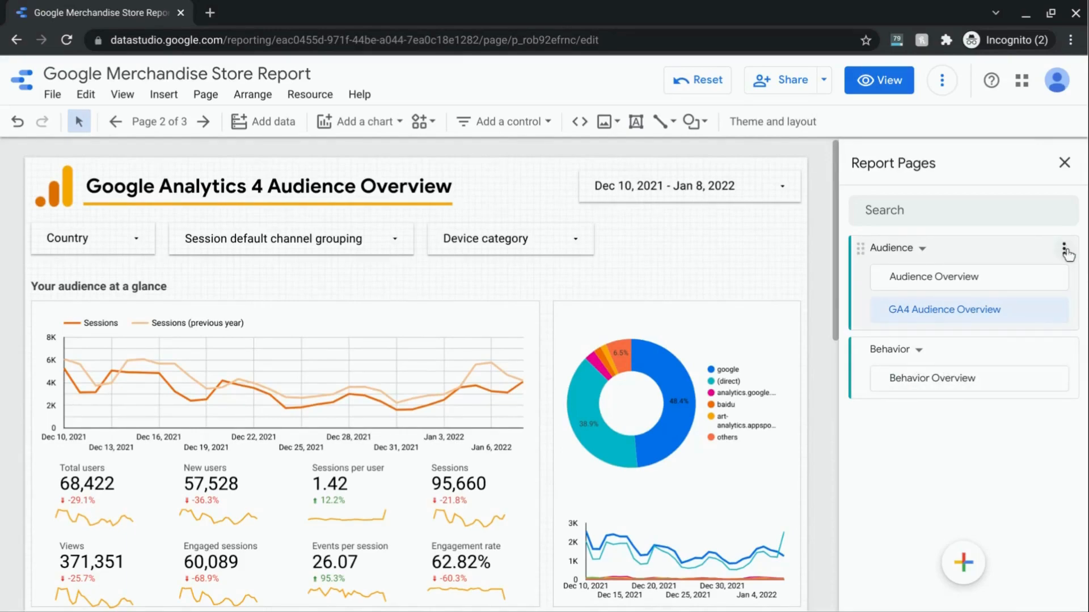
- Assign the Acount Circle icon to the Audience section
{"action": "left_click", "coordinate": [1064, 250]}
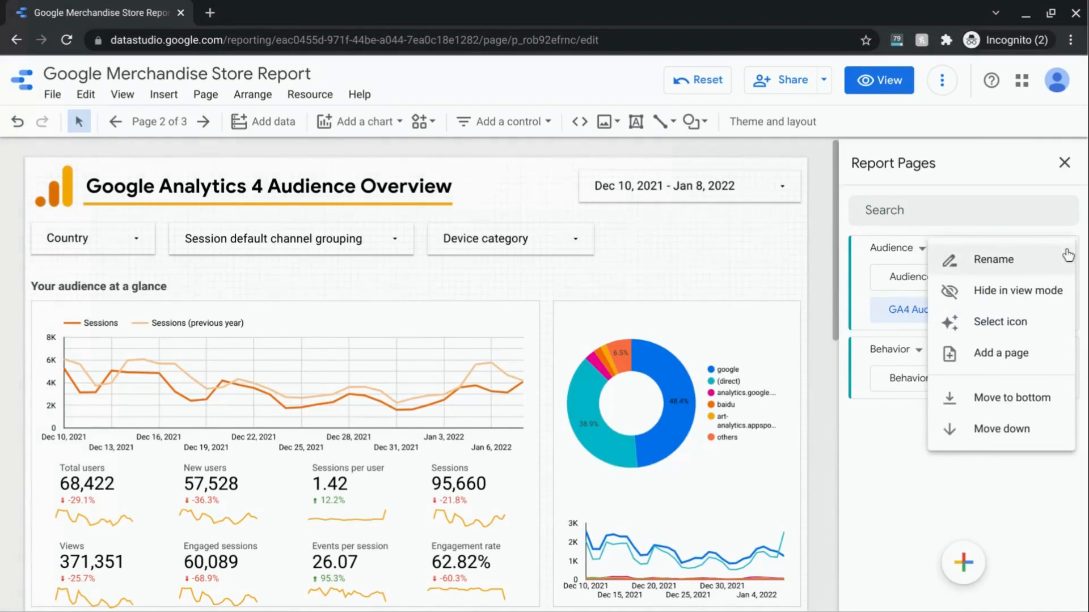
{"action": "left_click", "coordinate": [994, 325]}
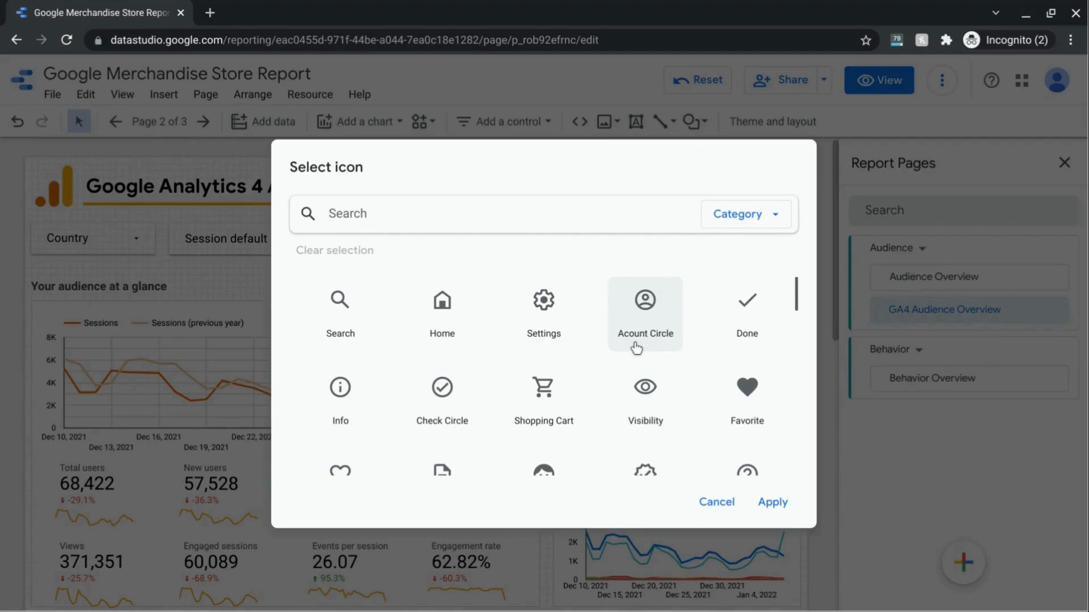
{"action": "left_click", "coordinate": [650, 315]}
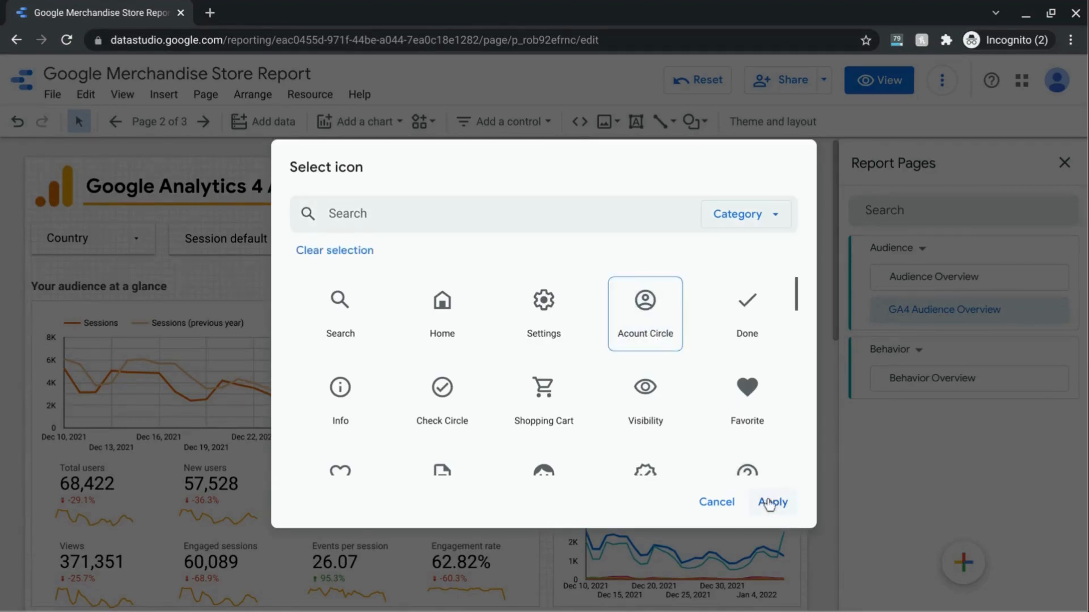
{"action": "left_click", "coordinate": [771, 502]}
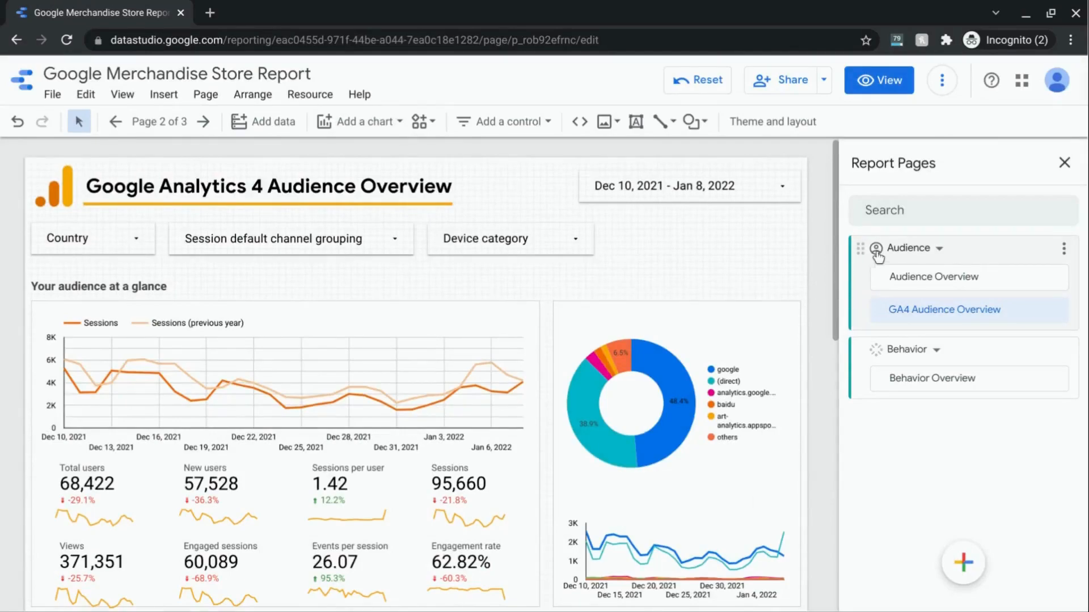
- Add a page and place it outside the sections, between Audience and Behavior
{"action": "mouse_move", "coordinate": [958, 565]}
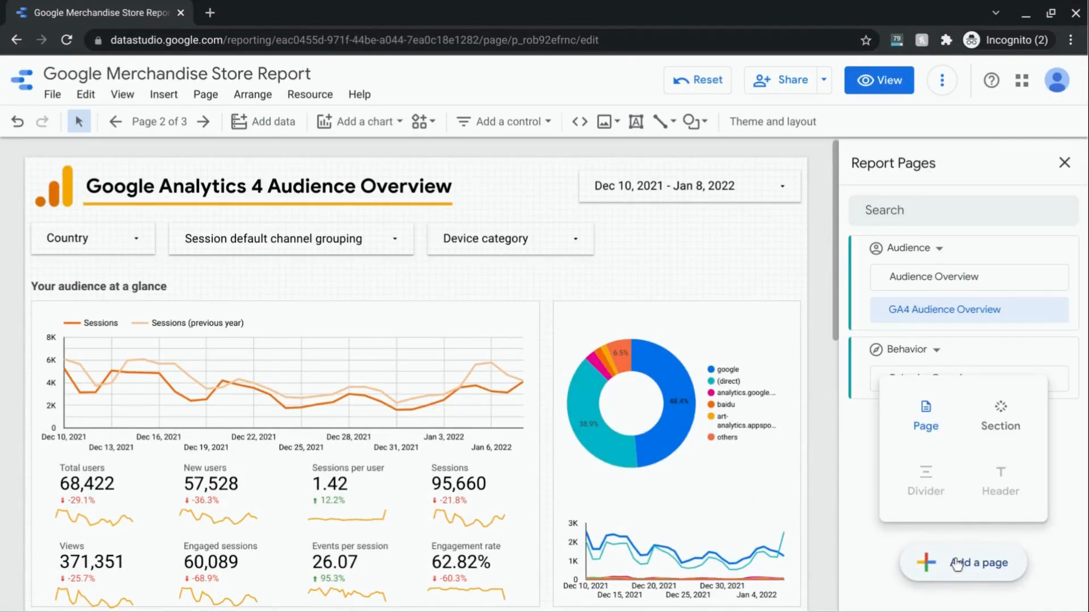
{"action": "left_click", "coordinate": [956, 565]}
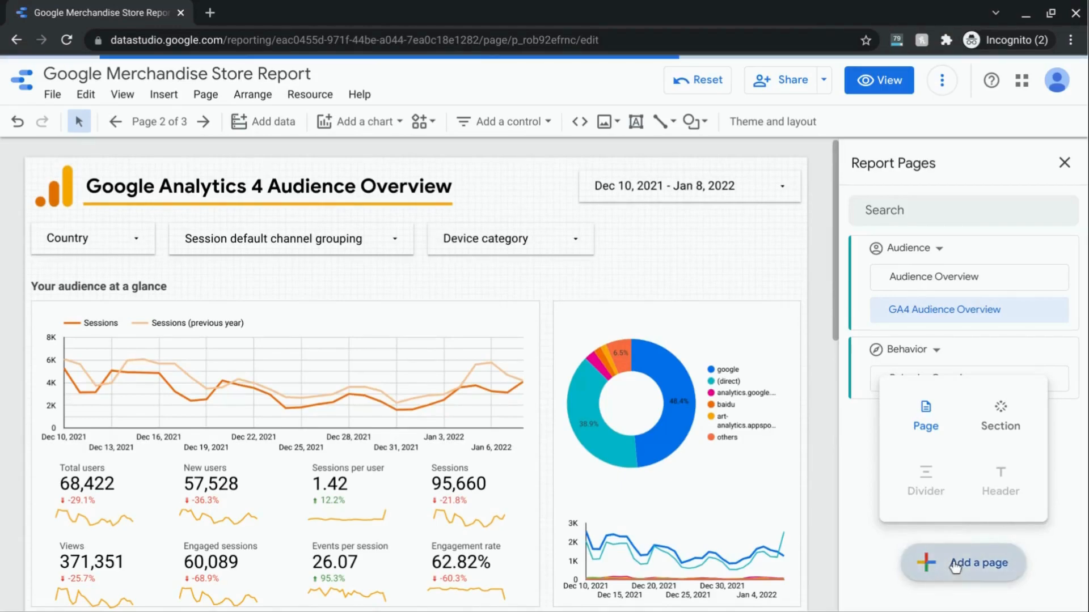
{"action": "mouse_move", "coordinate": [877, 342]}
{"action": "left_mouse_down"}
{"action": "mouse_move", "coordinate": [873, 352]}
{"action": "mouse_move", "coordinate": [852, 338]}
{"action": "mouse_move", "coordinate": [852, 351]}
{"action": "mouse_move", "coordinate": [856, 340]}
{"action": "left_mouse_up"}
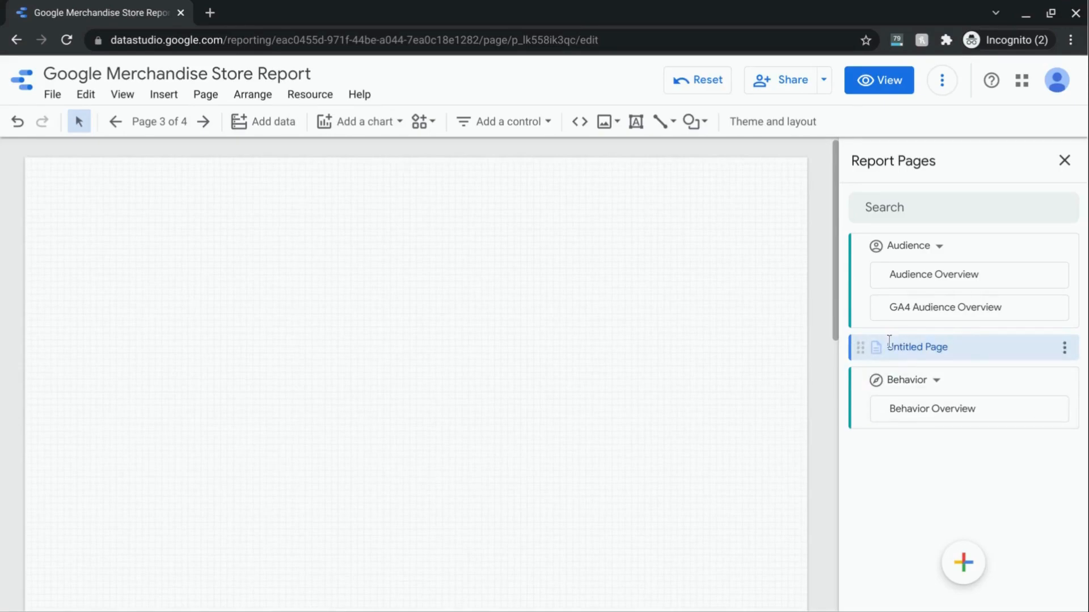
- Assign the Check Circle icon to the untitled page between the Audience and Behavior sections
{"action": "left_click", "coordinate": [1063, 348]}
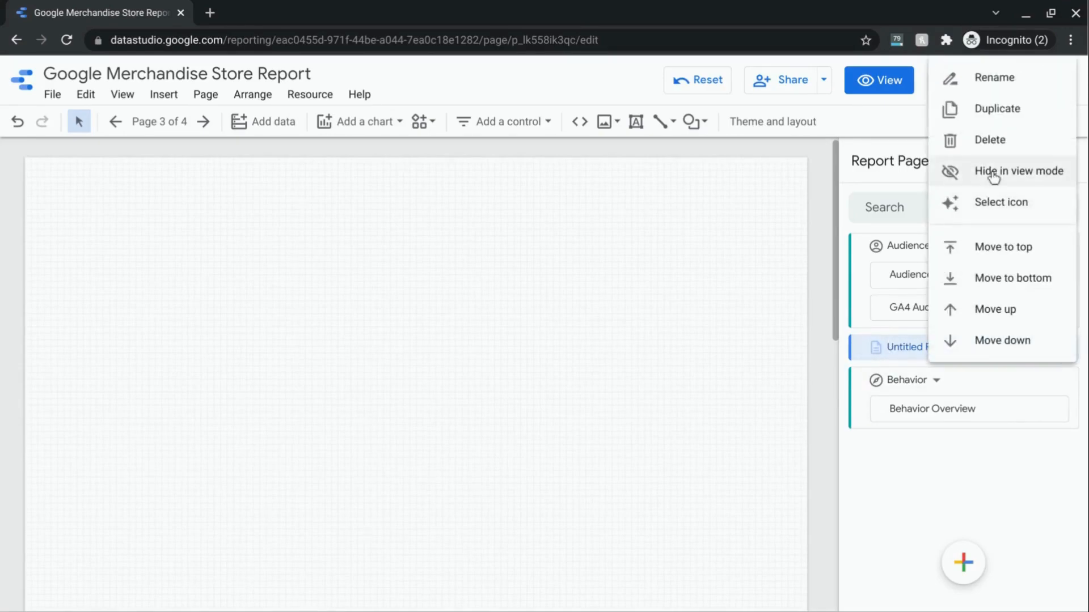
{"action": "left_click", "coordinate": [983, 205]}
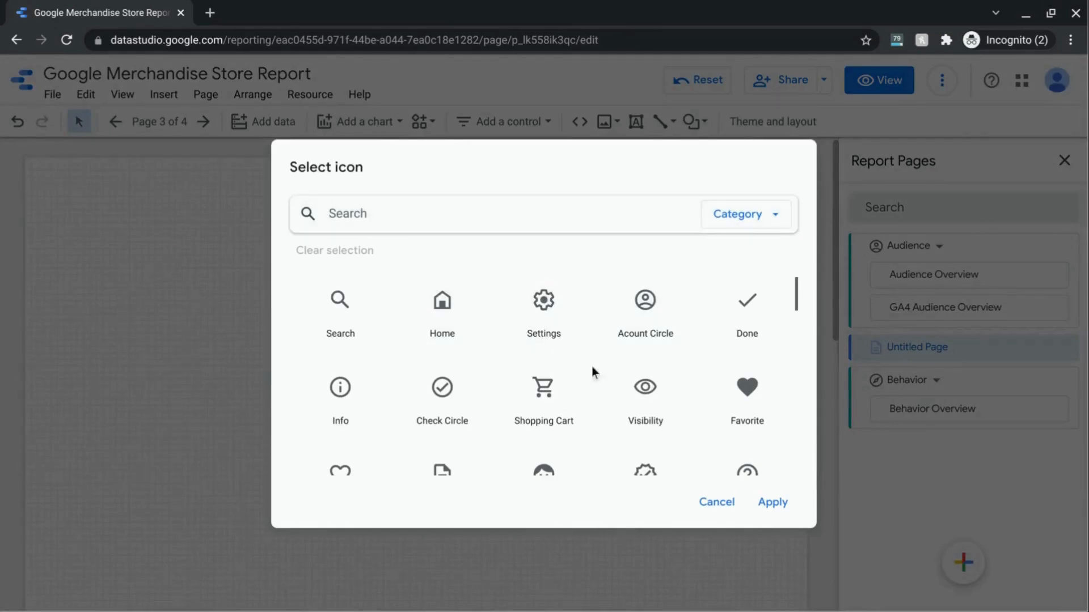
{"action": "left_click", "coordinate": [443, 395]}
{"action": "left_click", "coordinate": [784, 503]}
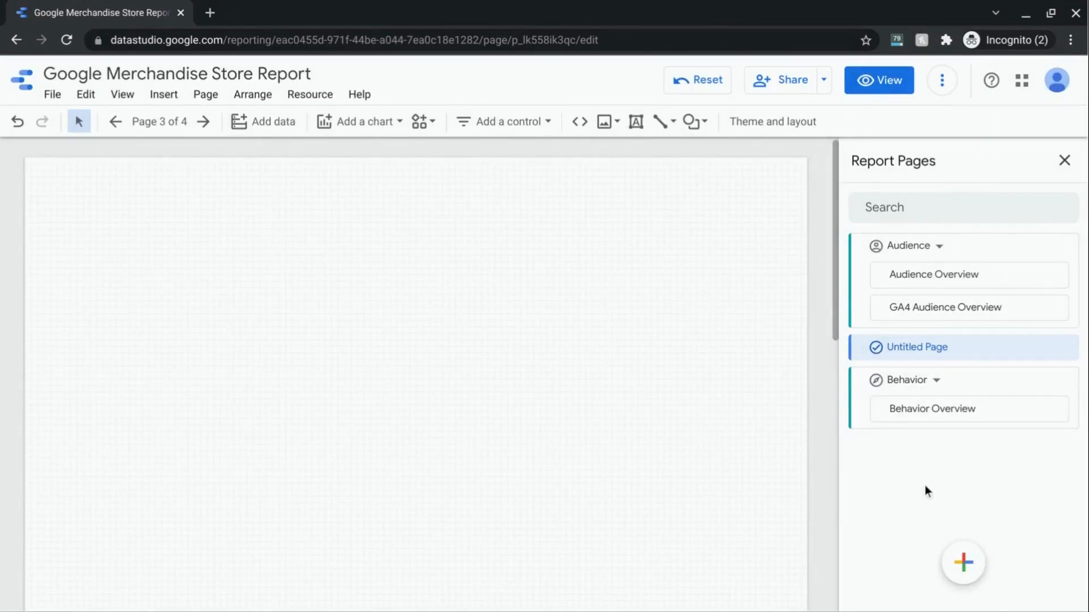
- Delete the untitled page between the Audience and Behavior sections
{"action": "mouse_move", "coordinate": [994, 351]}
{"action": "left_click", "coordinate": [1064, 349]}
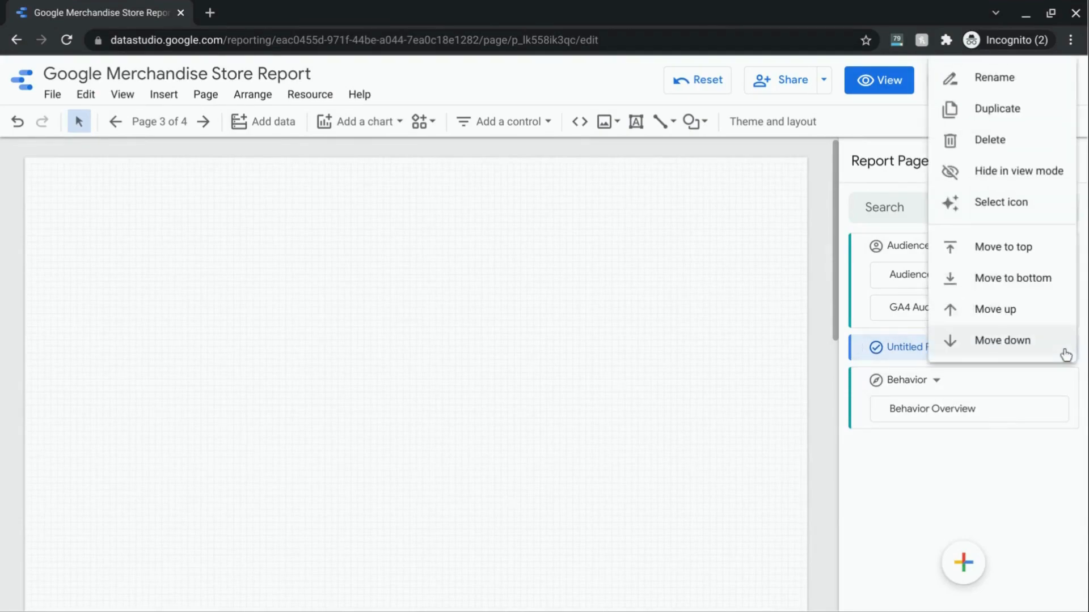
{"action": "left_click", "coordinate": [976, 140]}
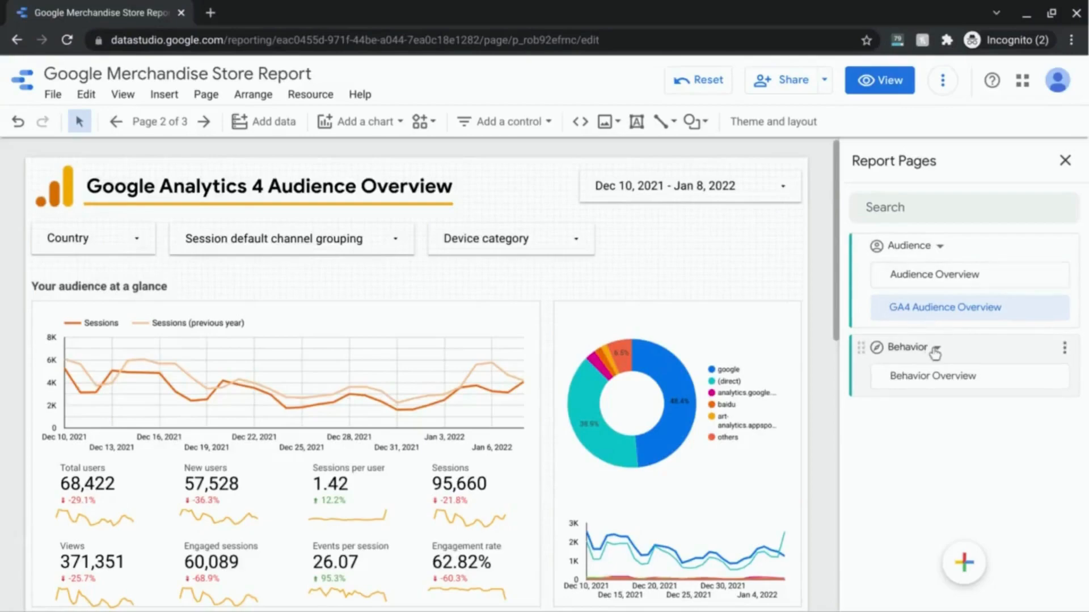
- Collapse and re-expand the Audience section, and move it below the Behavior section and back above it
{"action": "left_click", "coordinate": [940, 248]}
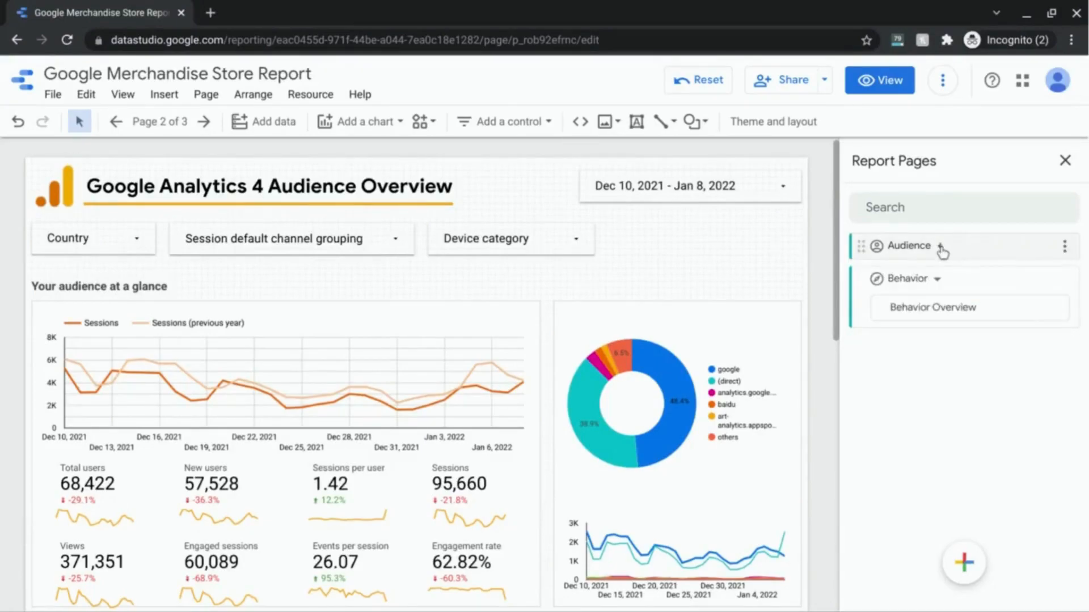
{"action": "left_click", "coordinate": [940, 247]}
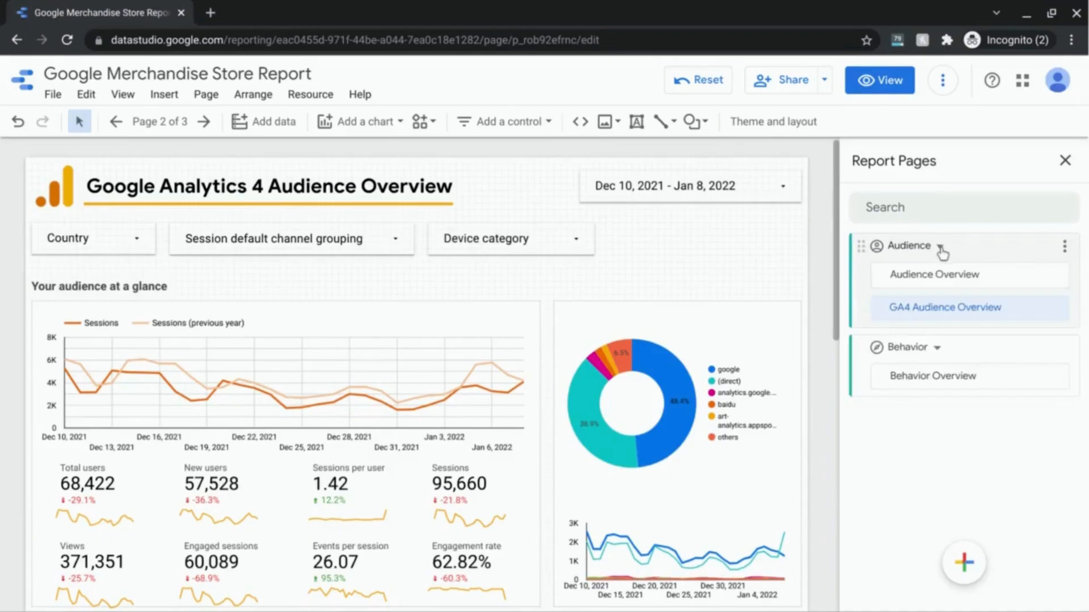
{"action": "left_click", "coordinate": [1065, 248]}
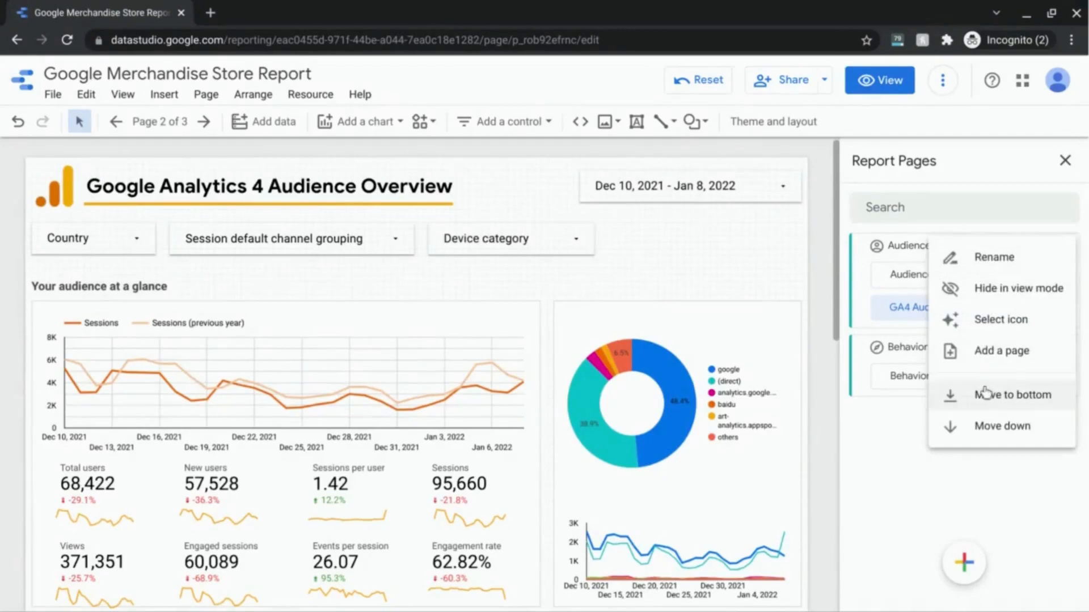
{"action": "left_click", "coordinate": [984, 434]}
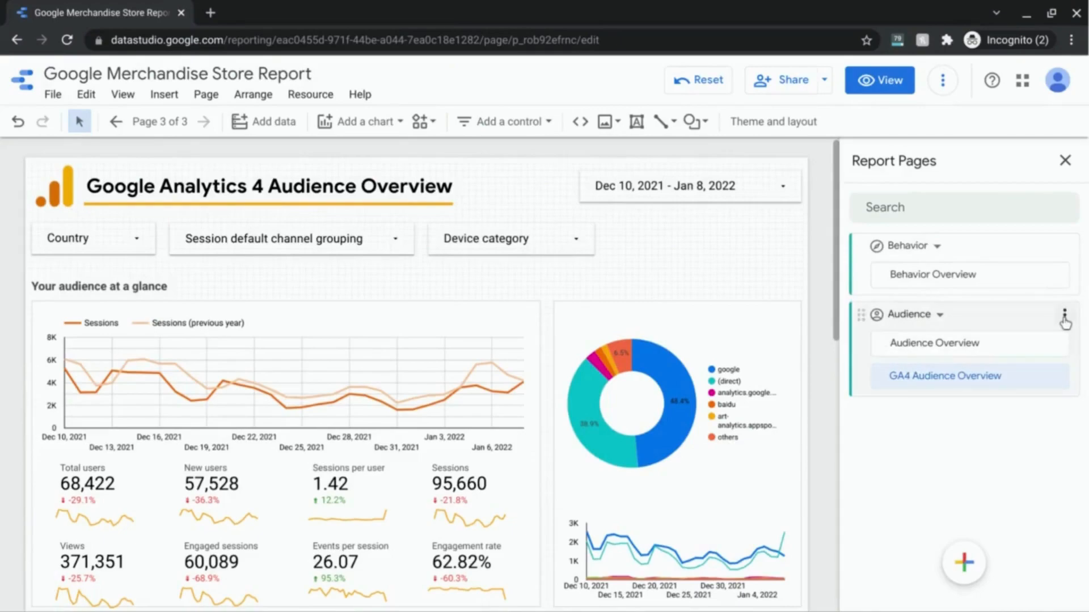
{"action": "left_click", "coordinate": [1062, 316]}
{"action": "left_click", "coordinate": [930, 468]}
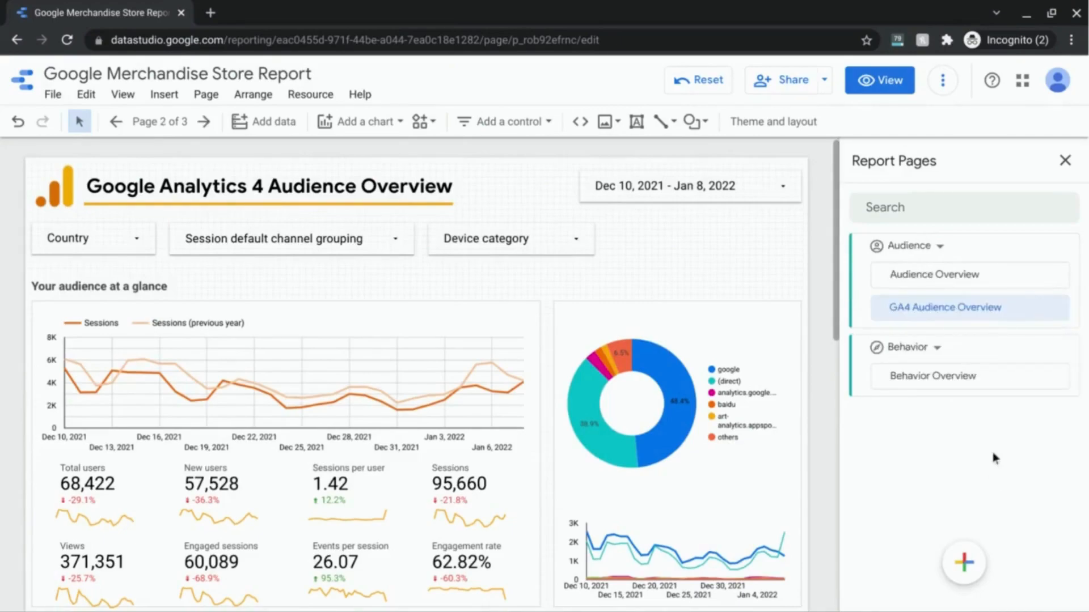
- Move the Audience Overview page below GA4 Audience Overview and back to the start of the Audience section
{"action": "left_click", "coordinate": [1055, 276]}
{"action": "left_click", "coordinate": [1056, 281]}
{"action": "left_click", "coordinate": [1056, 275]}
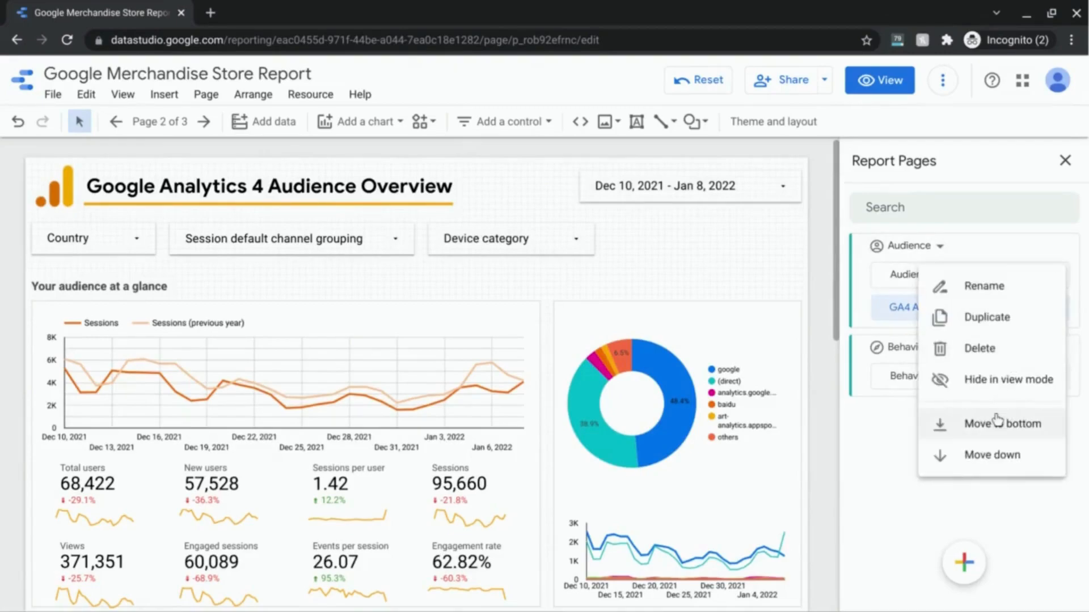
{"action": "left_click", "coordinate": [985, 460]}
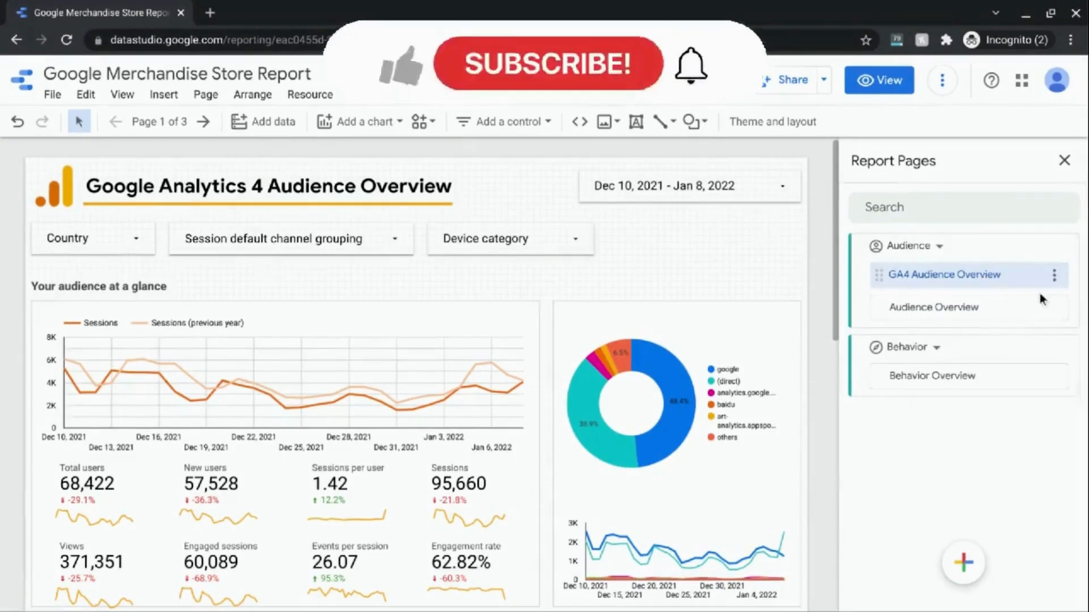
{"action": "left_click", "coordinate": [1053, 308]}
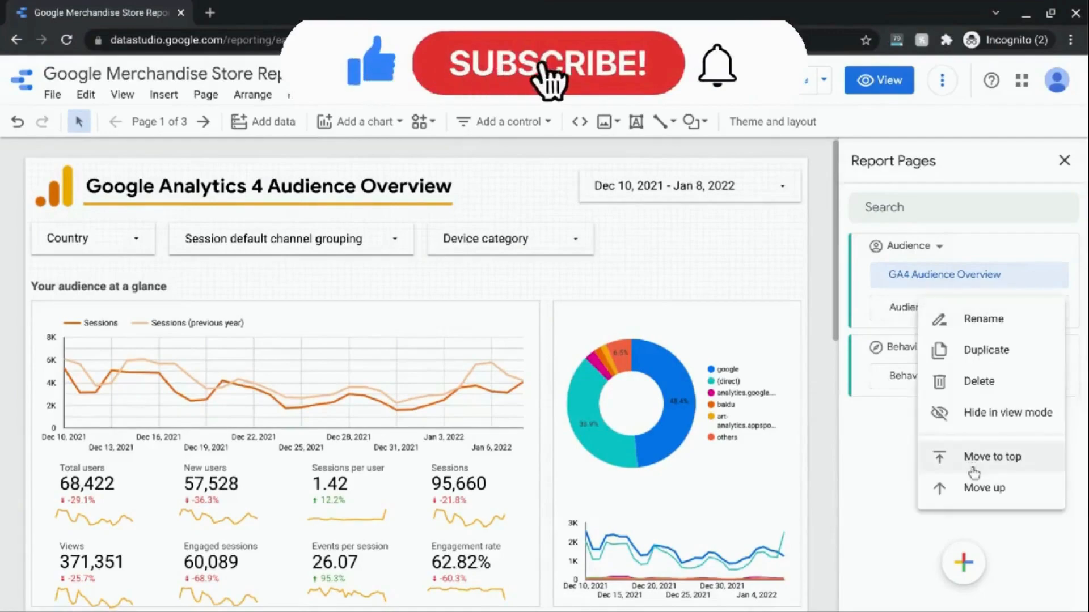
{"action": "left_click", "coordinate": [978, 464]}
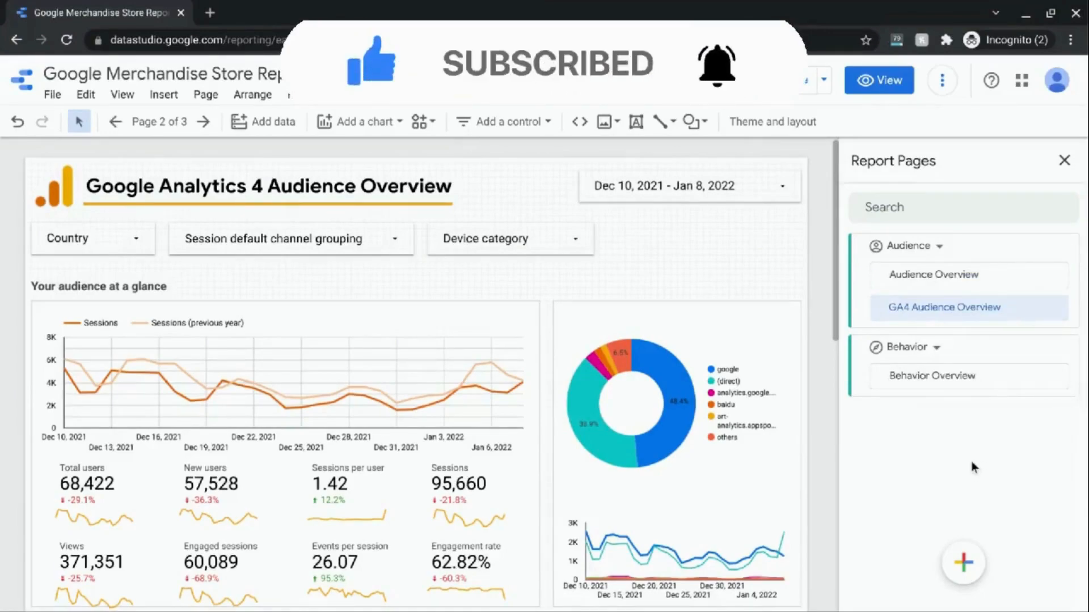
{"action": "key", "text": "ctrl+z"}
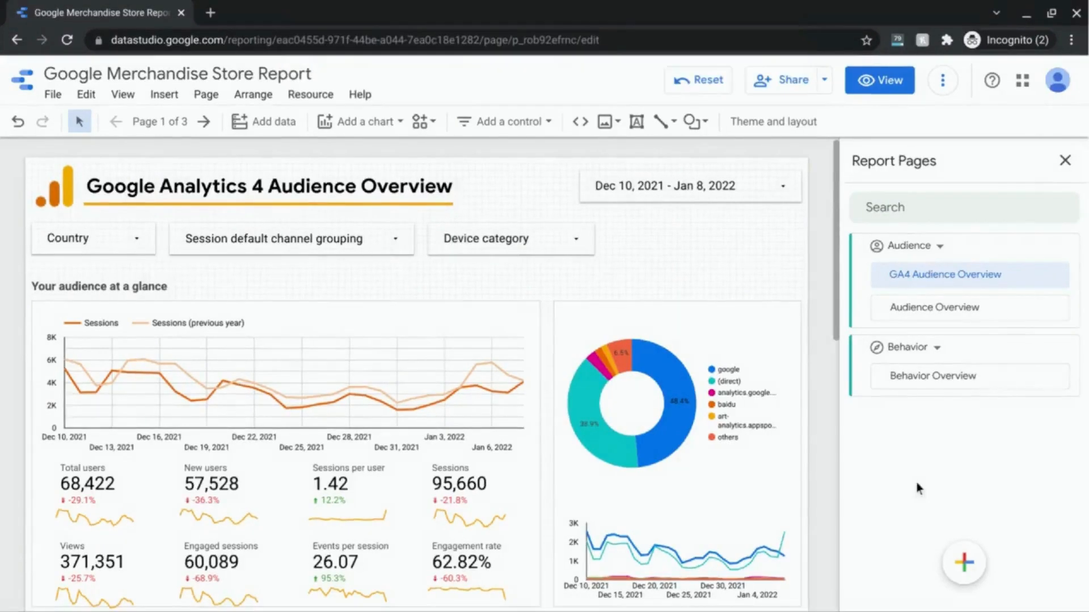
- Add a page and move it out of the Audience section to below the Behavior section
{"action": "left_click", "coordinate": [962, 563]}
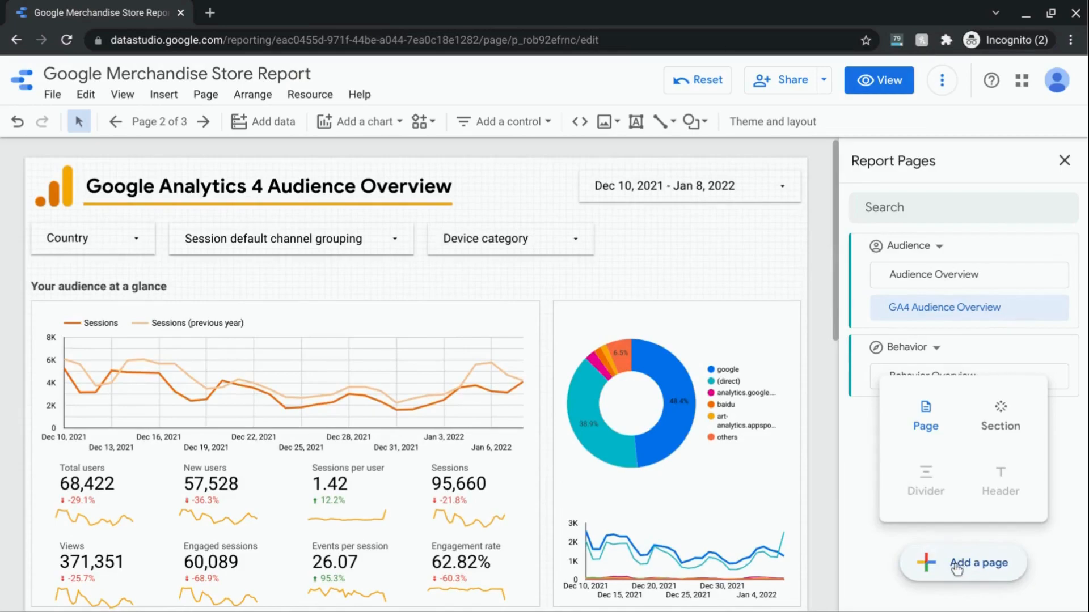
{"action": "left_click", "coordinate": [957, 567]}
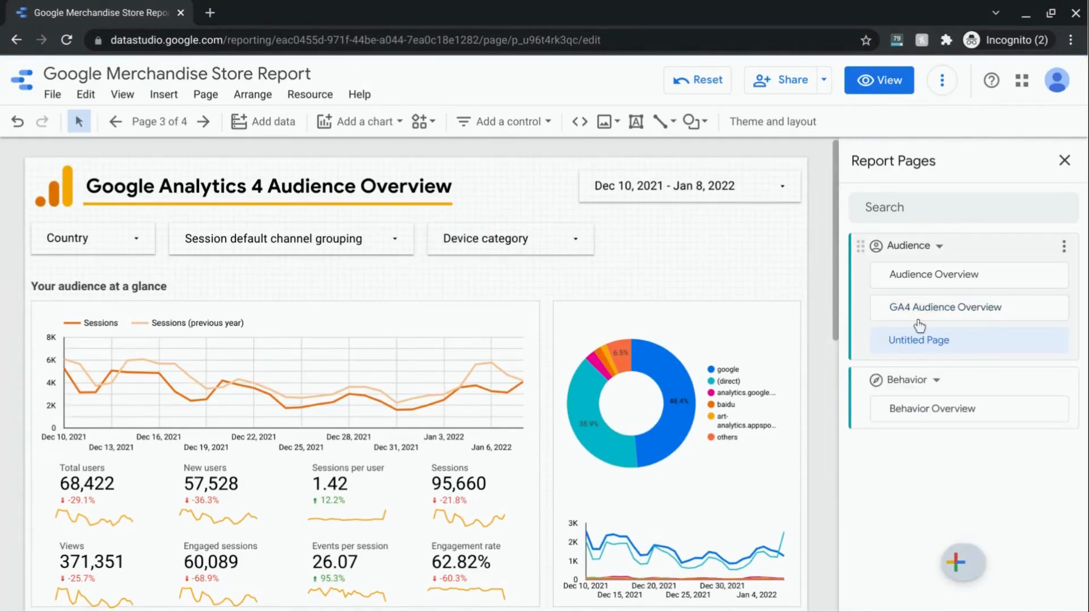
{"action": "left_click_drag", "start_coordinate": [879, 342], "coordinate": [863, 444]}
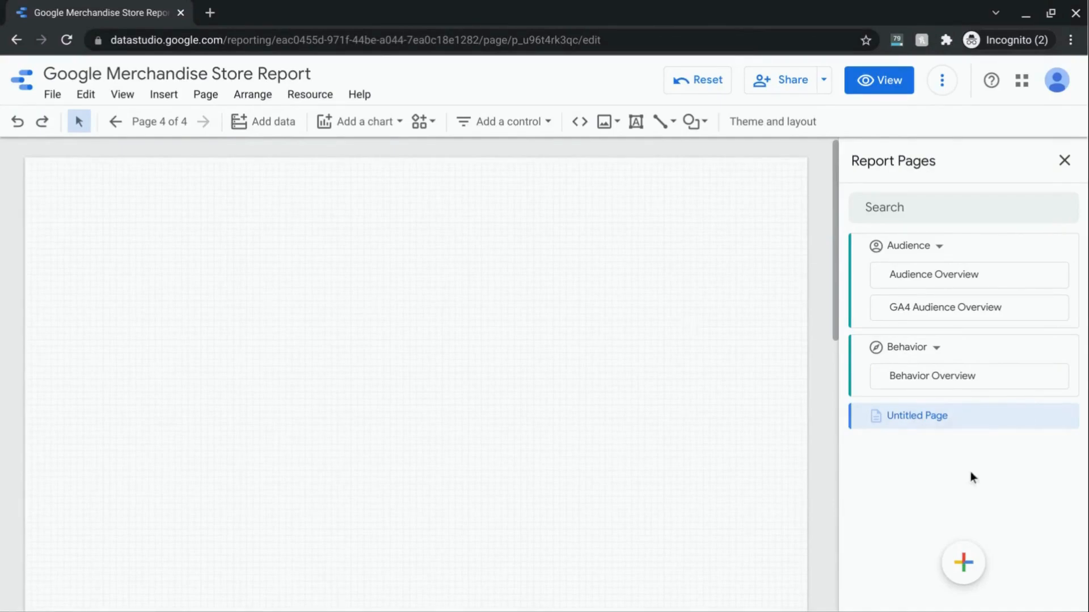
- Add a divider and a header below the untitled page in the report's page list
{"action": "mouse_move", "coordinate": [962, 562]}
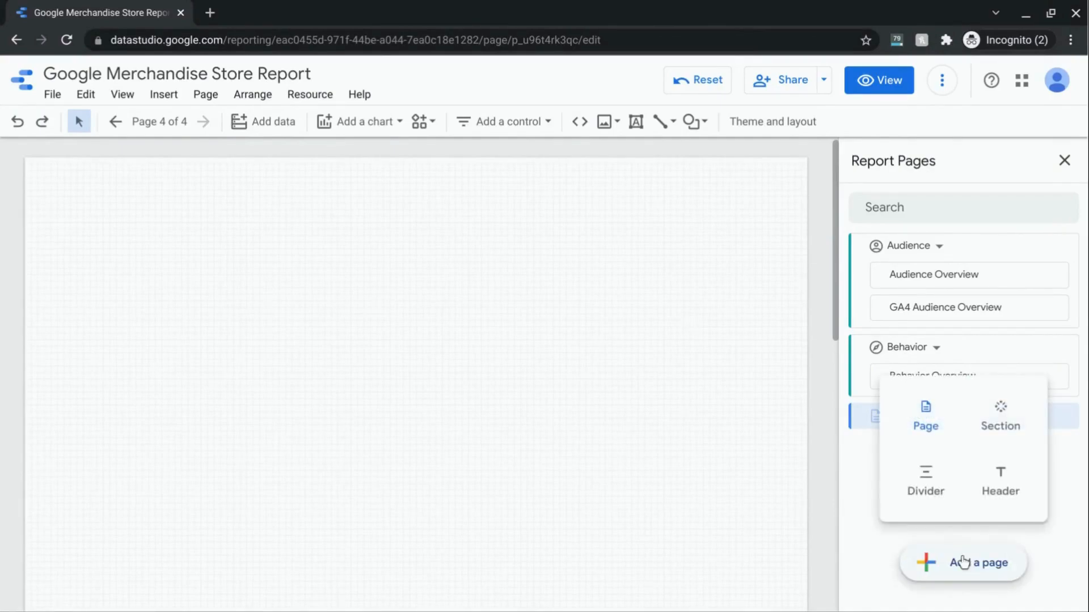
{"action": "left_click", "coordinate": [926, 491]}
{"action": "left_click_drag", "start_coordinate": [861, 448], "coordinate": [862, 450]}
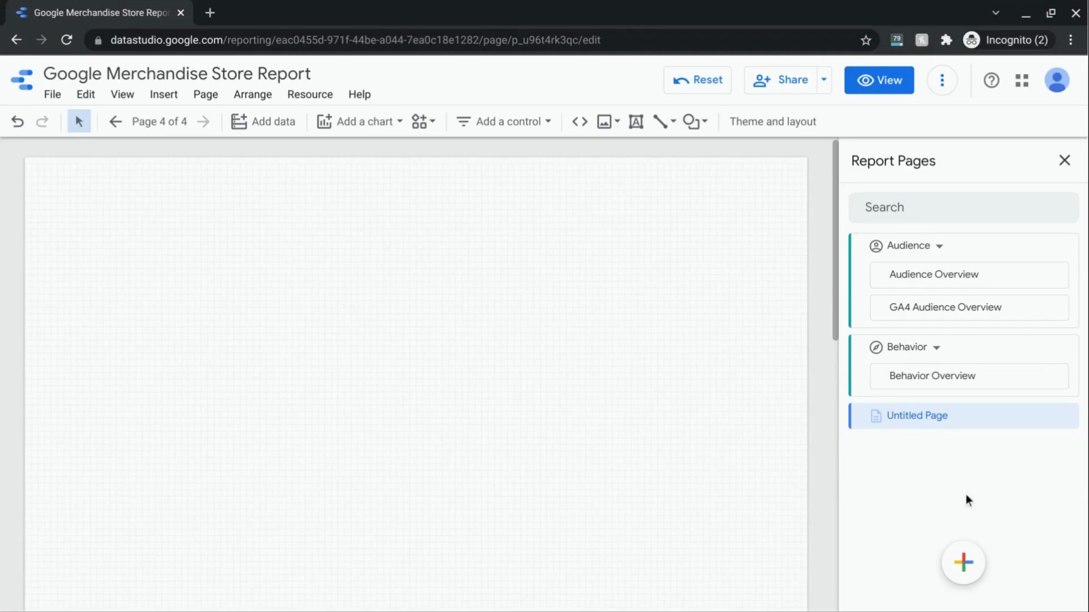
{"action": "mouse_move", "coordinate": [965, 564]}
{"action": "left_click", "coordinate": [1006, 491]}
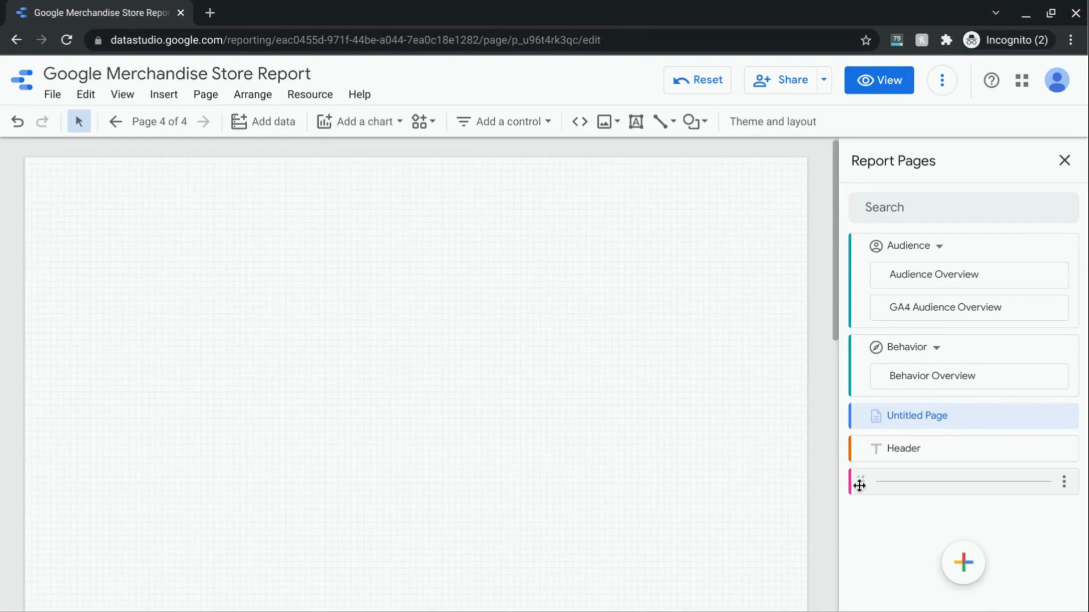
- Move the divider between the Audience and Behavior sections
{"action": "left_click_drag", "start_coordinate": [857, 468], "coordinate": [855, 337]}
{"action": "left_click", "coordinate": [759, 133]}
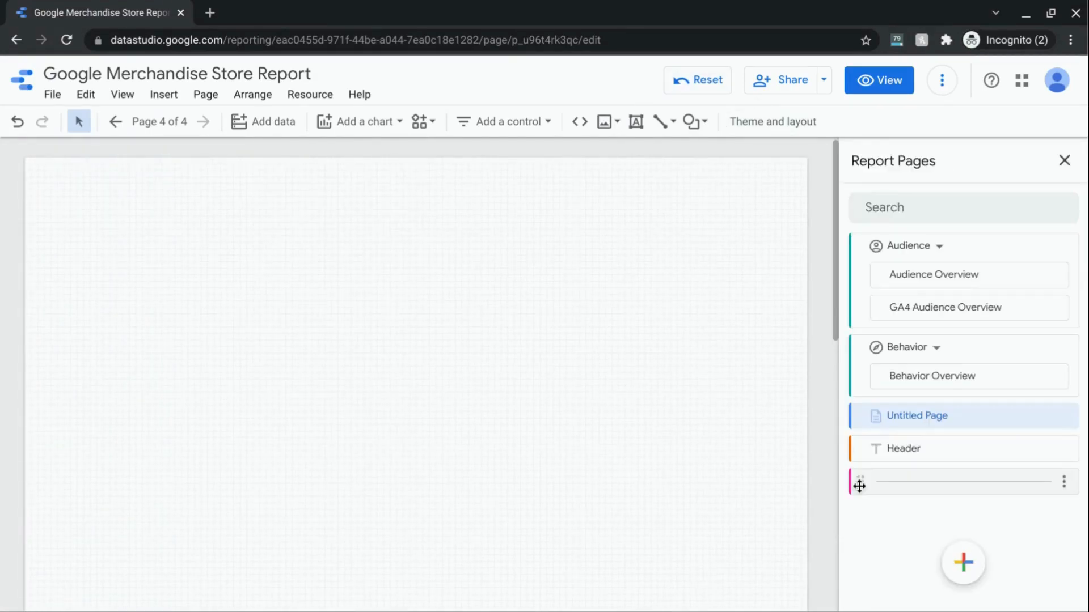
{"action": "left_click_drag", "start_coordinate": [858, 484], "coordinate": [853, 336]}
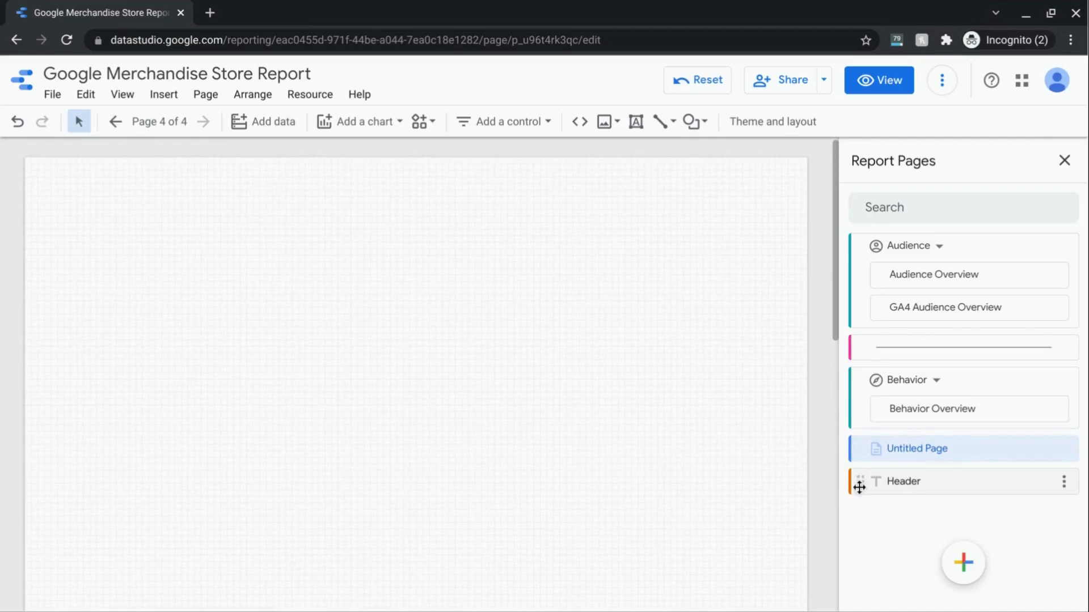
- Move the header above the Audience section and rename it Merchandise Store Website
{"action": "left_click_drag", "start_coordinate": [859, 487], "coordinate": [856, 238]}
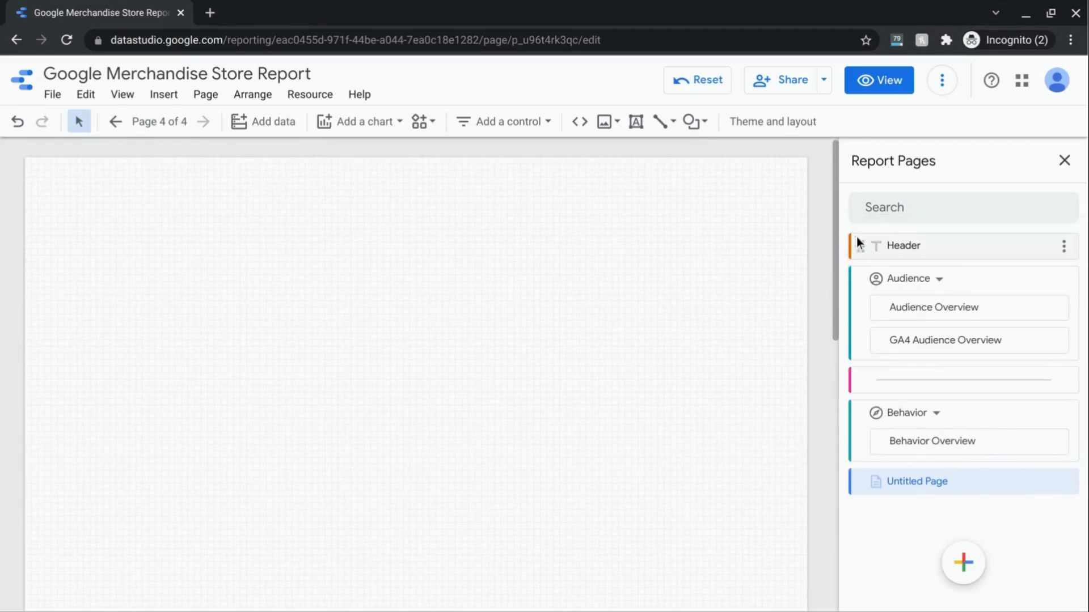
{"action": "left_click", "coordinate": [1063, 247]}
{"action": "left_click", "coordinate": [1049, 255]}
{"action": "type", "text": "Merchandise Store Website"}
{"action": "key", "text": "Return"}
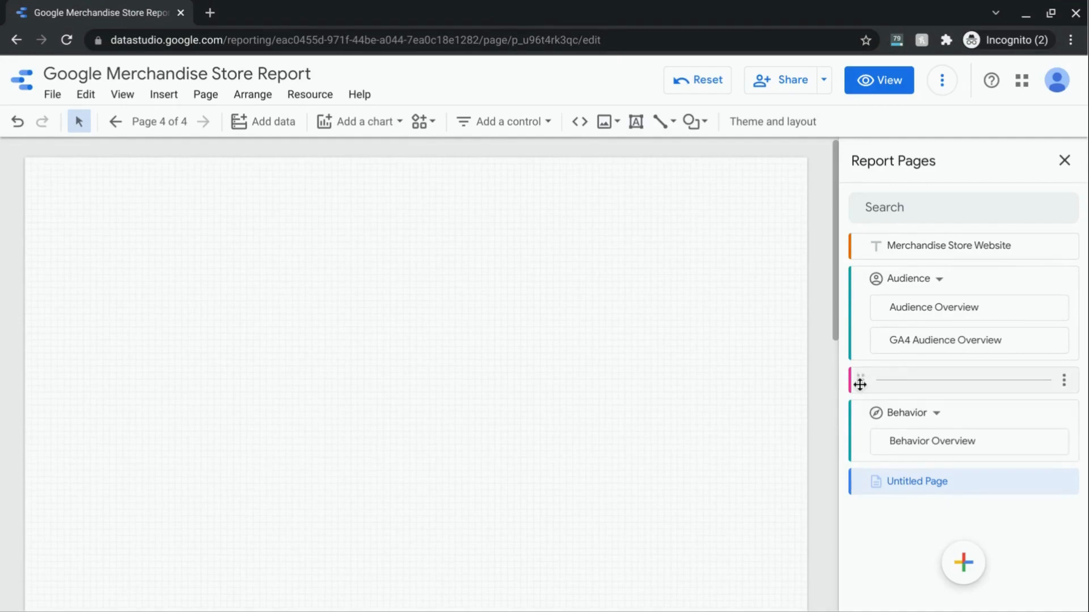
- Move the divider below the Behavior section and add a header named Social Media after the untitled page
{"action": "left_click_drag", "start_coordinate": [860, 382], "coordinate": [860, 438]}
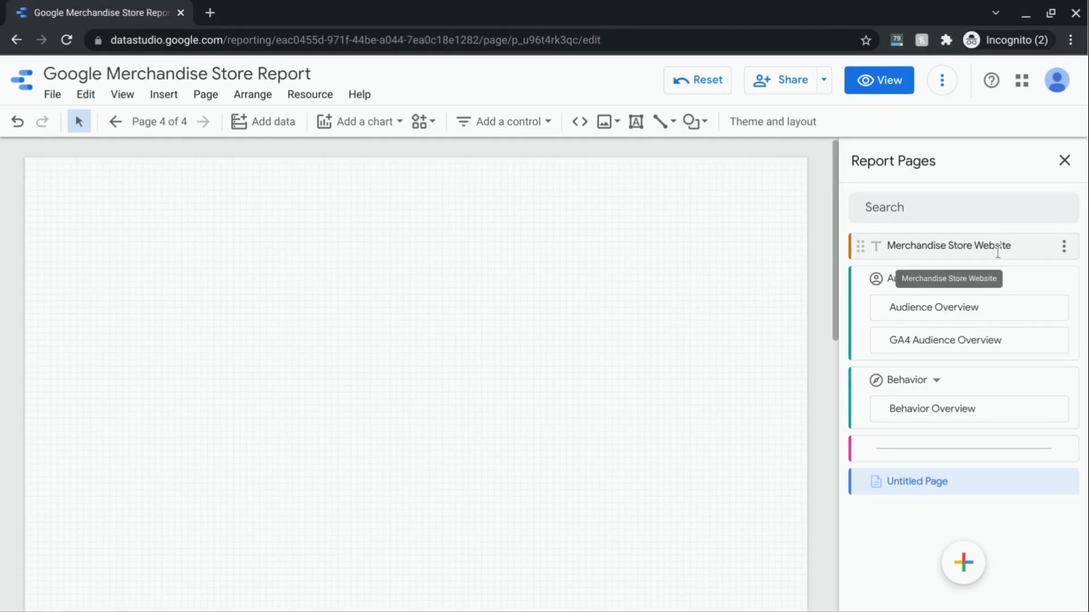
{"action": "mouse_move", "coordinate": [963, 562]}
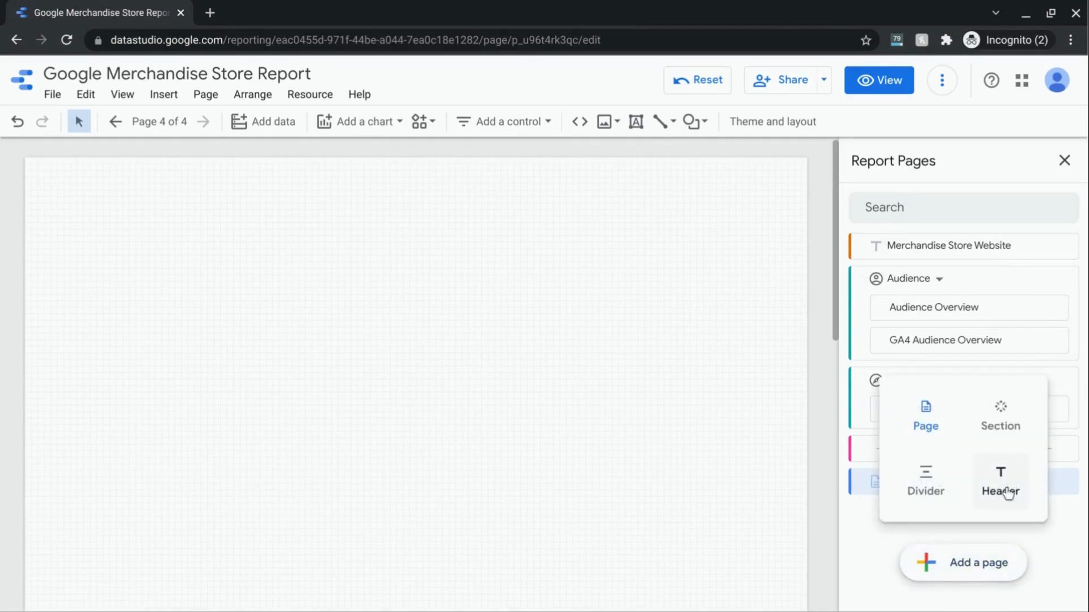
{"action": "left_click", "coordinate": [1008, 493]}
{"action": "left_click", "coordinate": [1068, 515]}
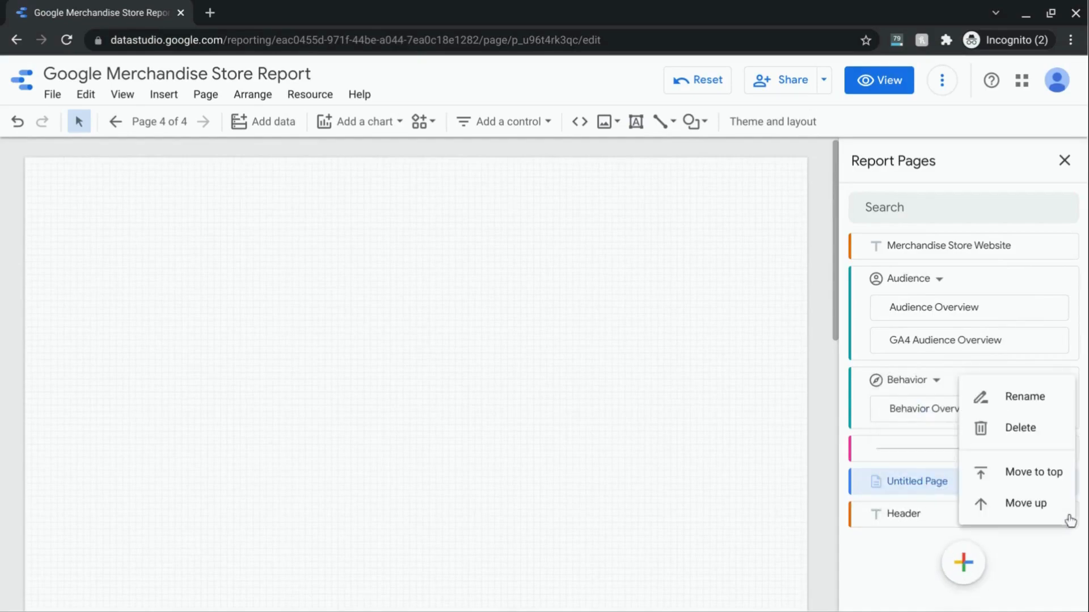
{"action": "left_click", "coordinate": [1032, 403]}
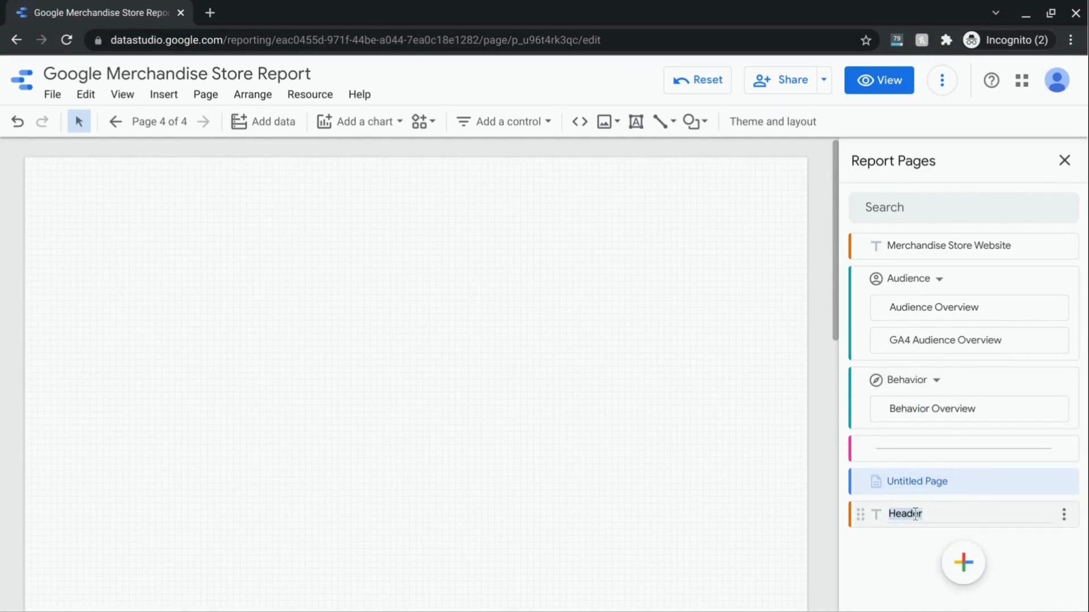
{"action": "type", "text": "Social Media"}
{"action": "key", "text": "Return"}
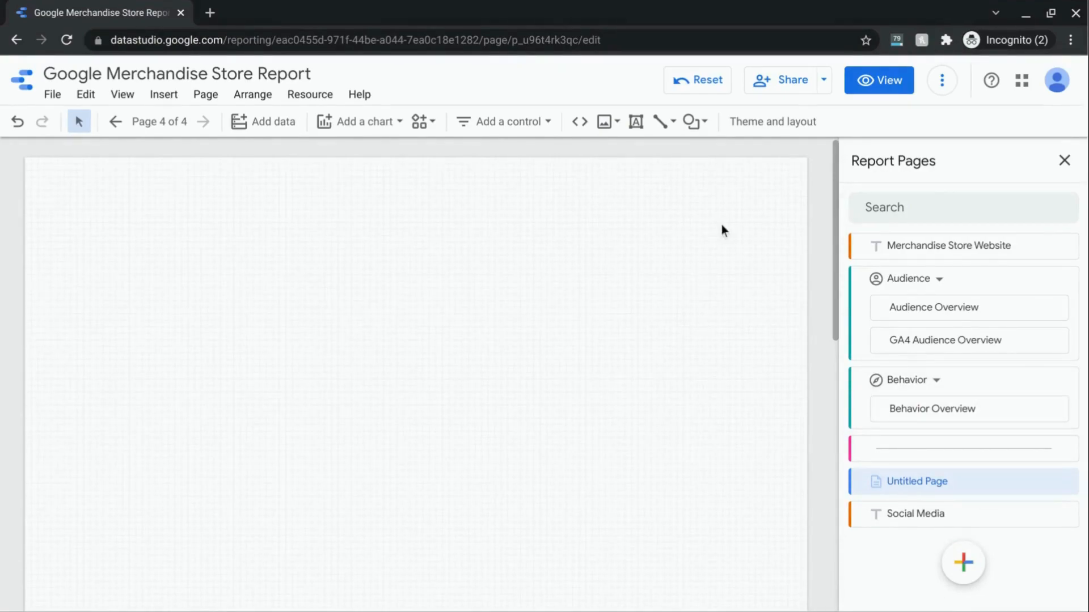
- Switch the report to view mode and expand the Audience section in the page navigation
{"action": "left_click", "coordinate": [880, 86]}
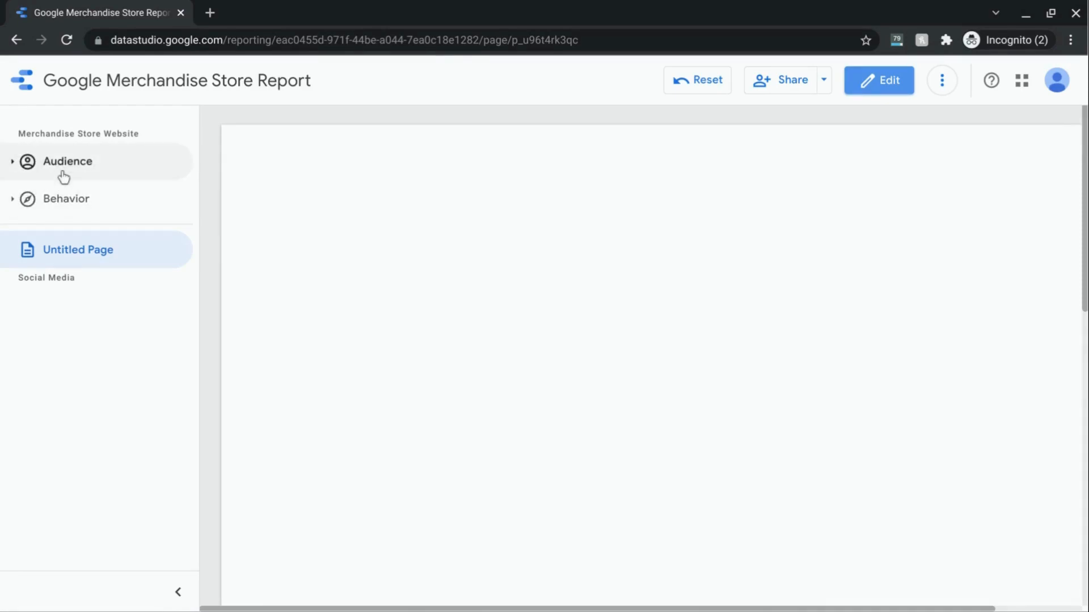
{"action": "left_click", "coordinate": [13, 165]}
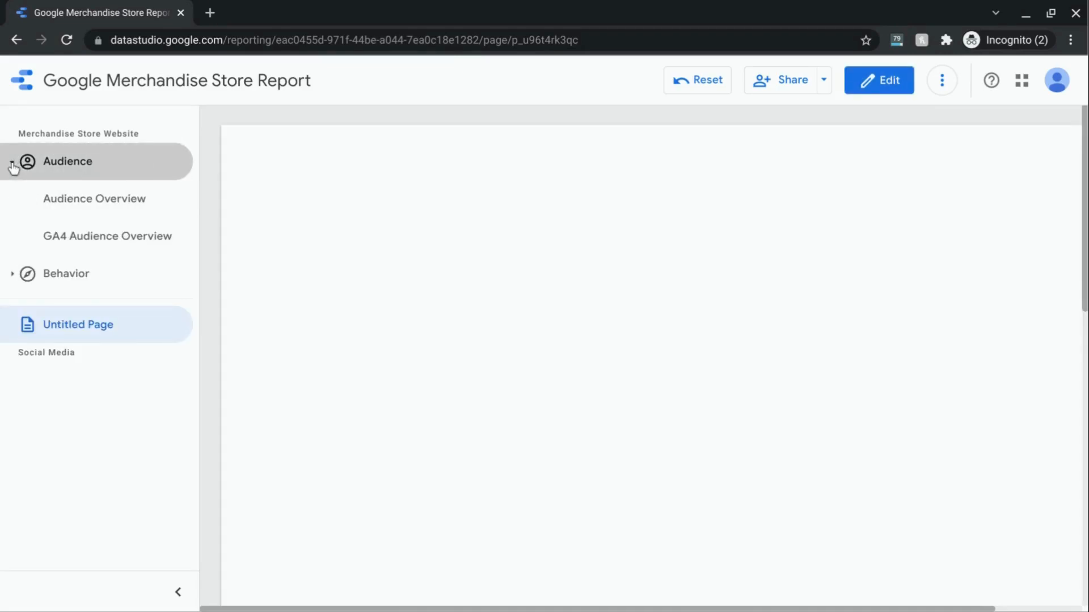
- Expand the Audience and Behavior sections and view the Audience Overview, GA4 Audience Overview, Behavior Overview and untitled pages
{"action": "left_click", "coordinate": [13, 164]}
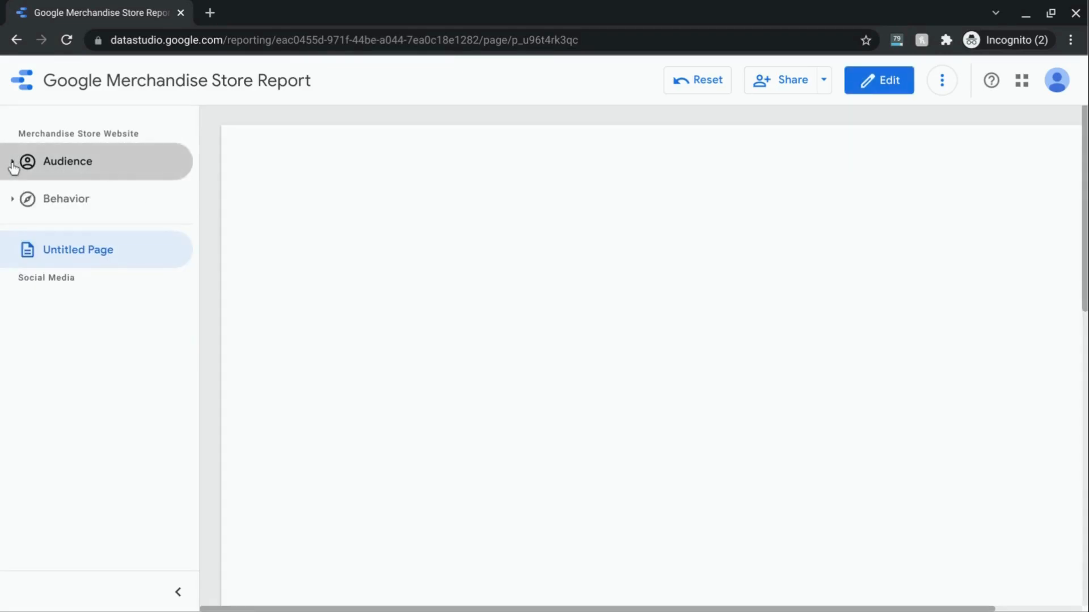
{"action": "left_click", "coordinate": [13, 164]}
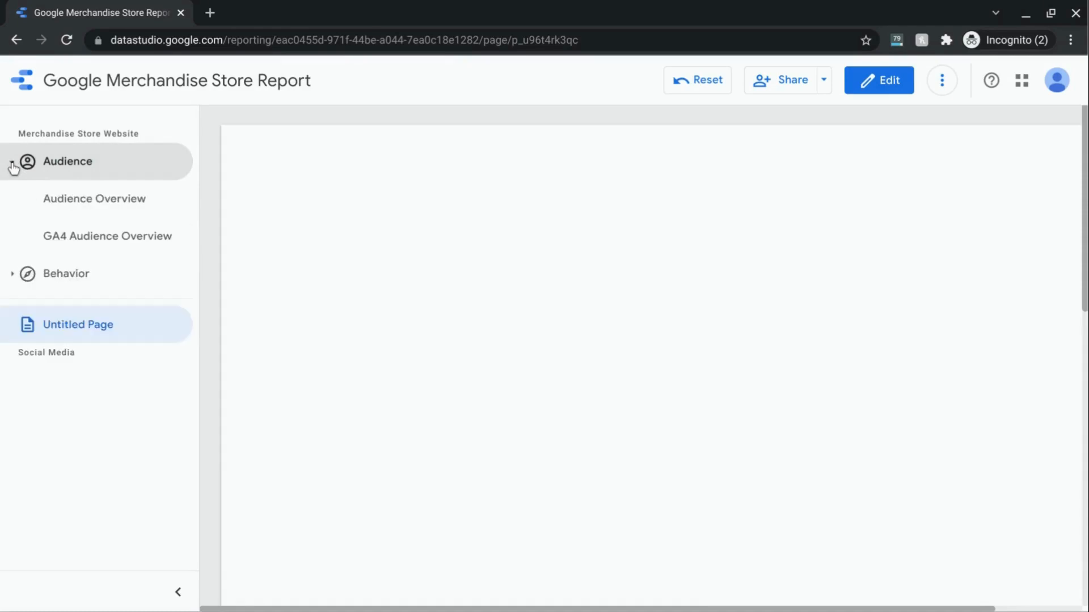
{"action": "left_click", "coordinate": [17, 270]}
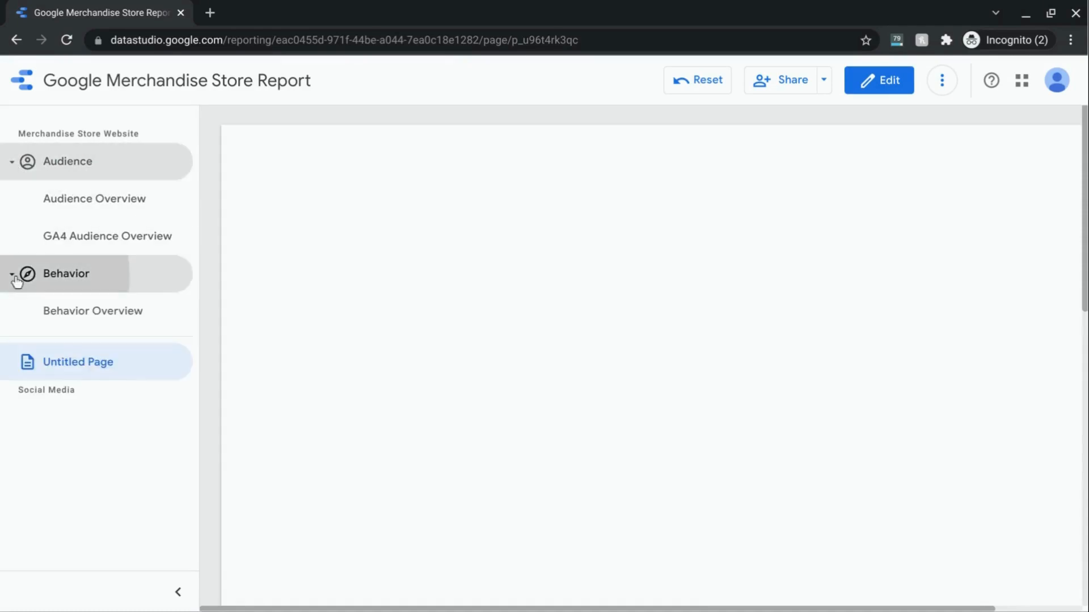
{"action": "left_click", "coordinate": [88, 203]}
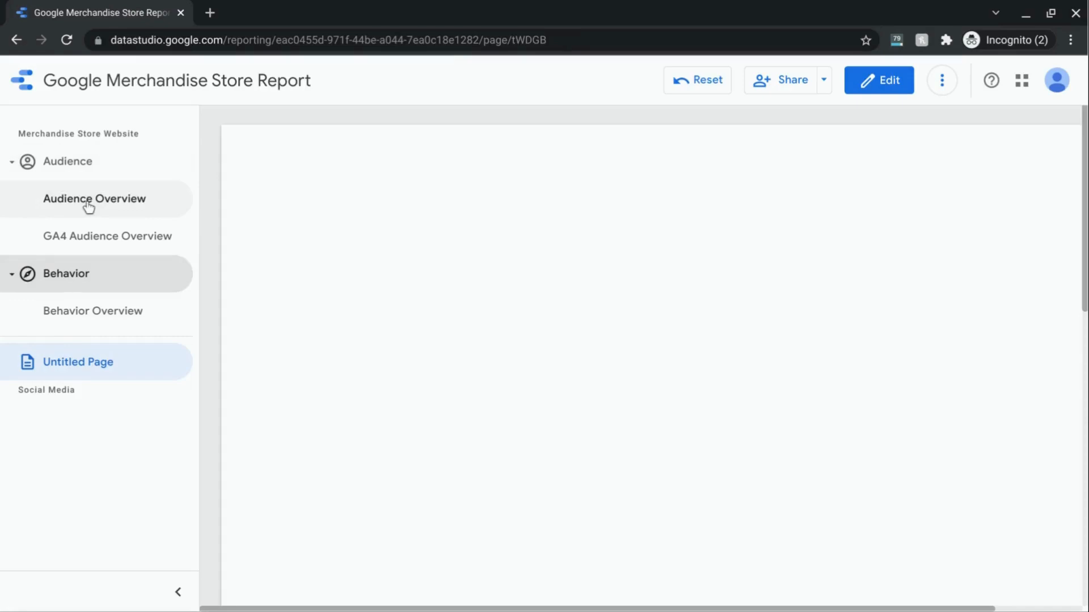
{"action": "scroll", "coordinate": [485, 328], "scroll_direction": "down", "scroll_amount": 5}
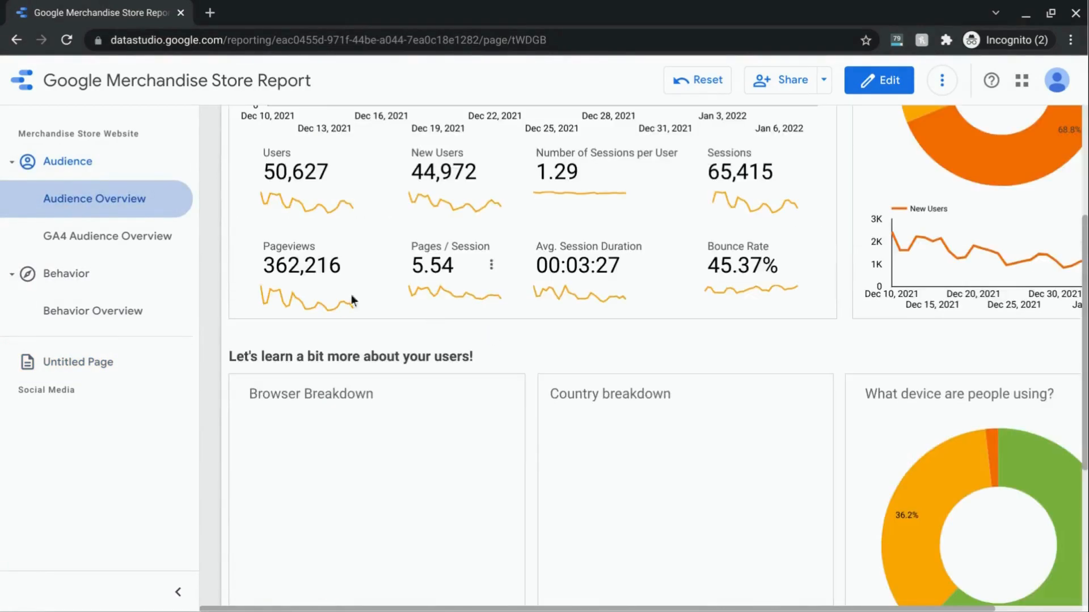
{"action": "left_click", "coordinate": [117, 238]}
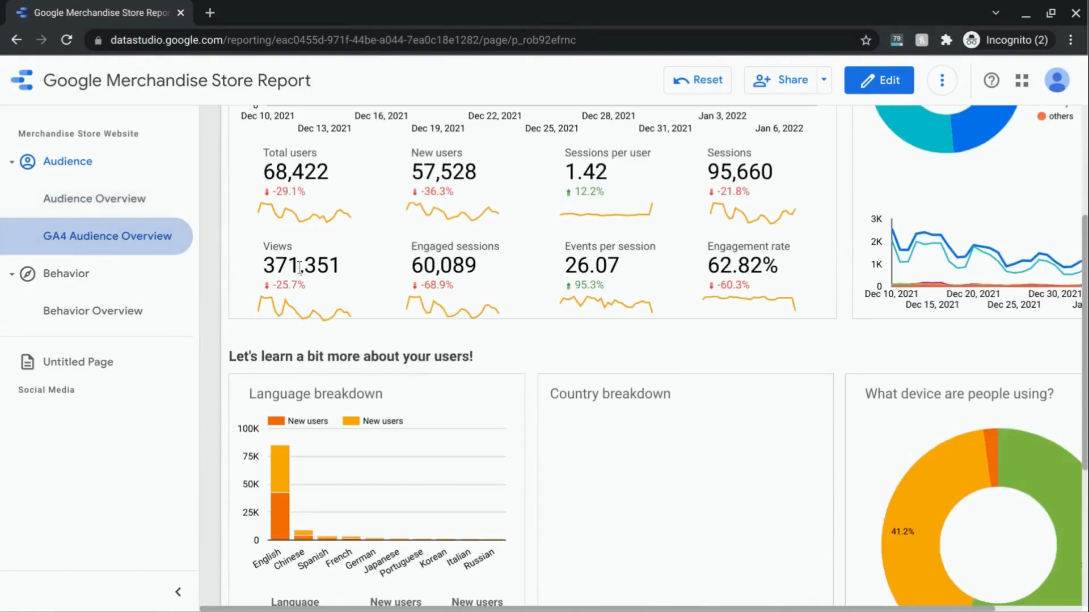
{"action": "left_click", "coordinate": [102, 324]}
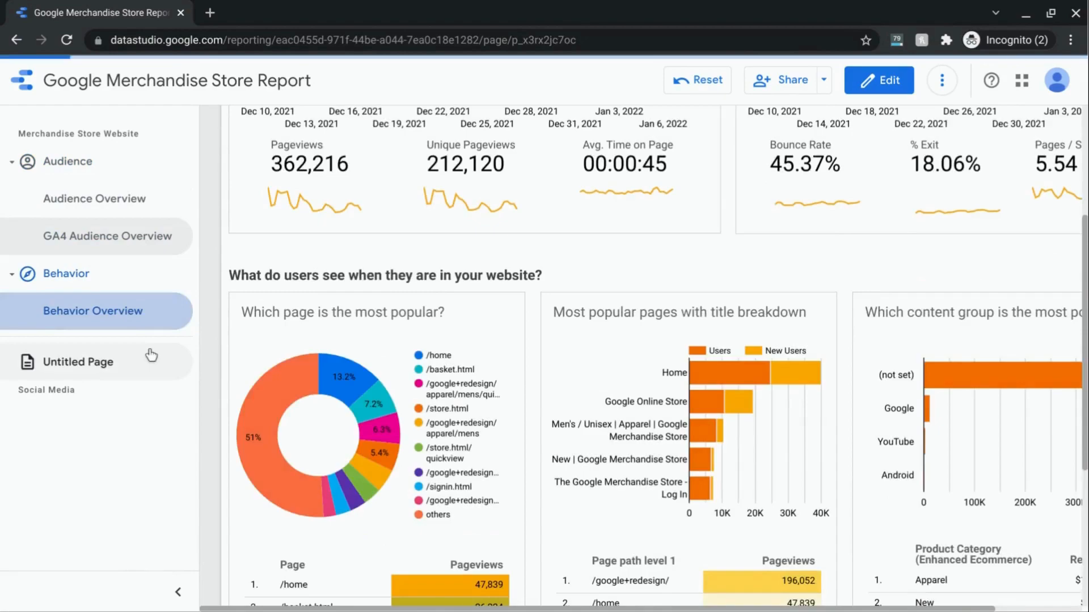
{"action": "left_click", "coordinate": [93, 372]}
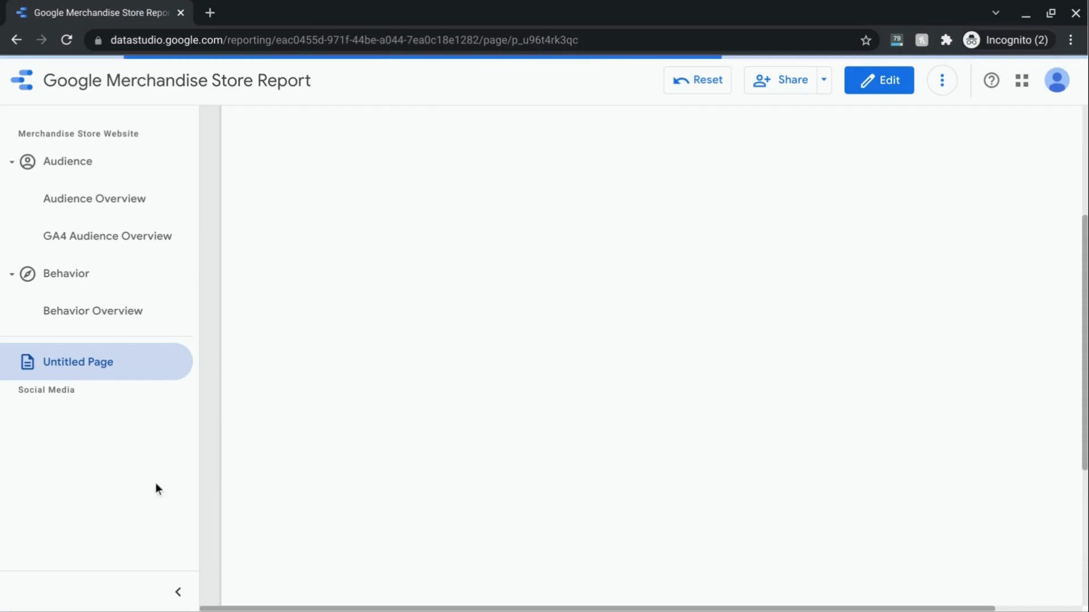
- Collapse the page navigation to icons, reopen it at the Audience section and choose the Audience Overview page
{"action": "left_click", "coordinate": [178, 592]}
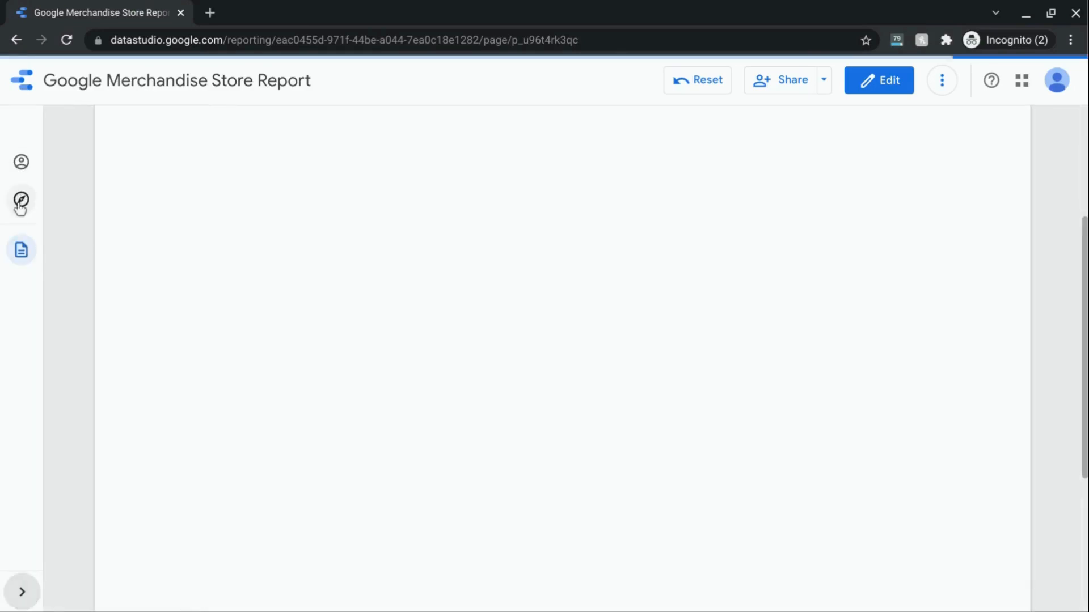
{"action": "left_click", "coordinate": [23, 163]}
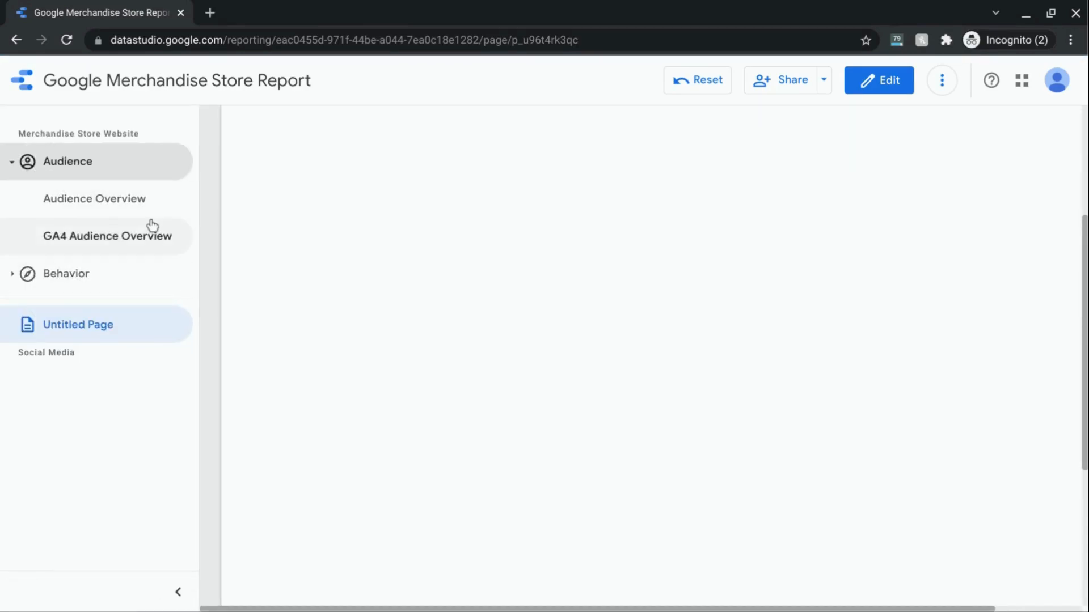
{"action": "left_click", "coordinate": [109, 214]}
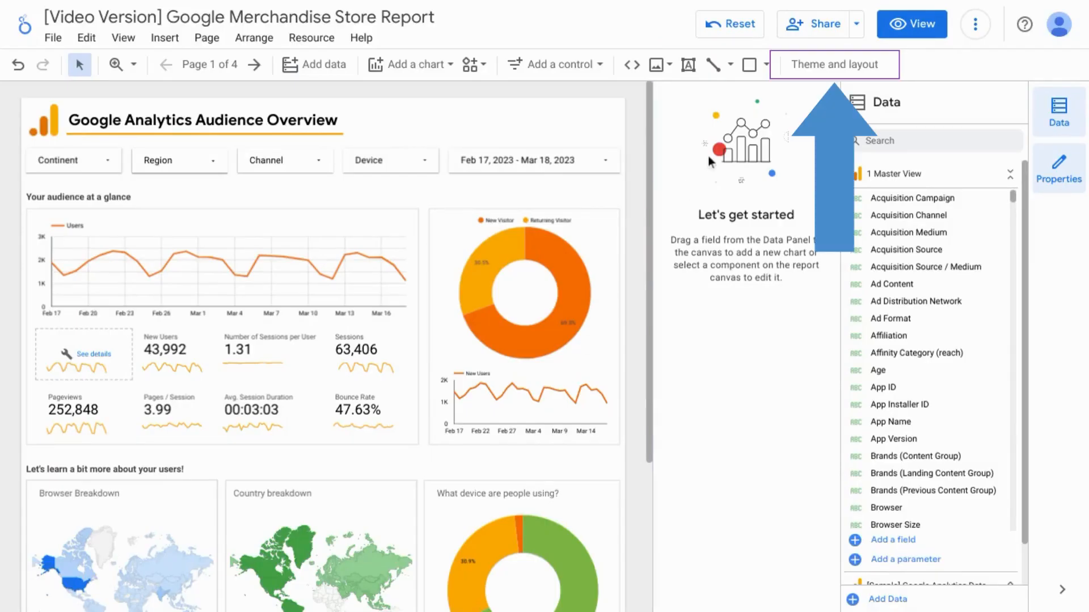
- Open the report's theme and layout settings and set the view mode navigation type to Tab
{"action": "left_click", "coordinate": [822, 66]}
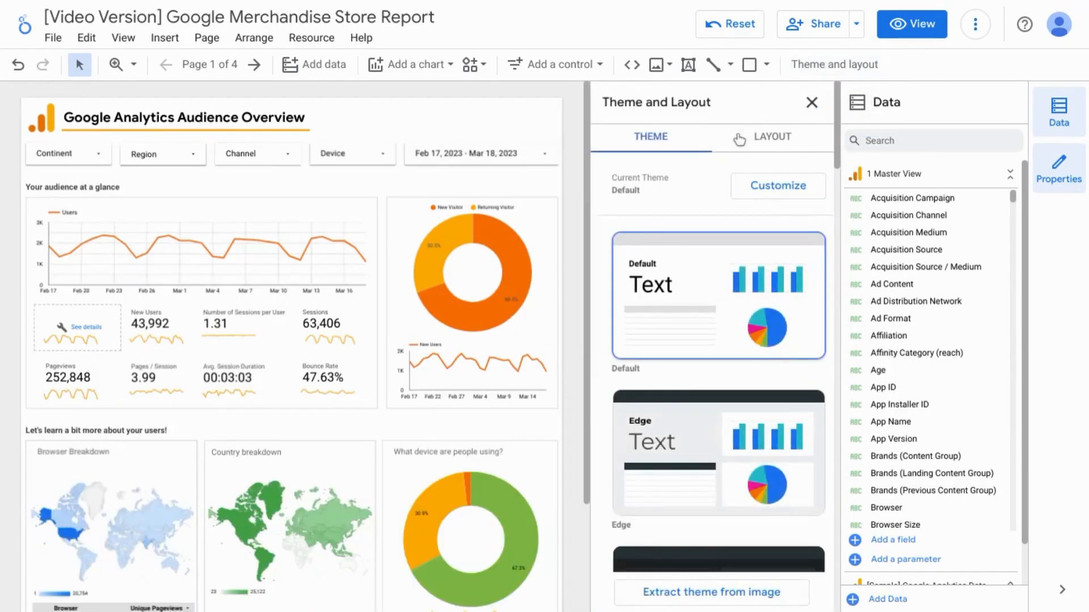
{"action": "left_click", "coordinate": [768, 144]}
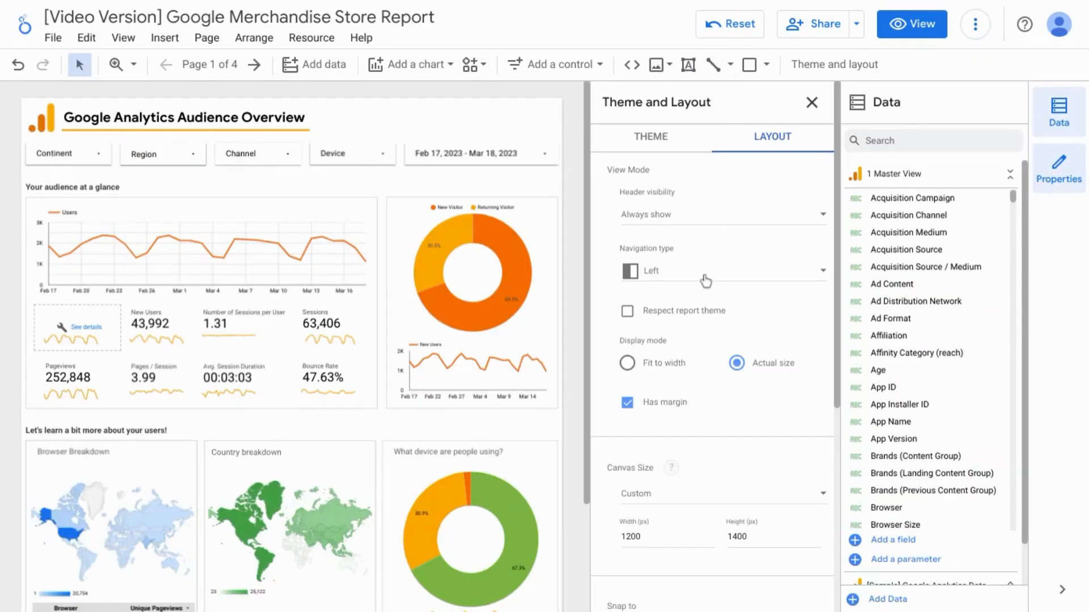
{"action": "left_click", "coordinate": [706, 280]}
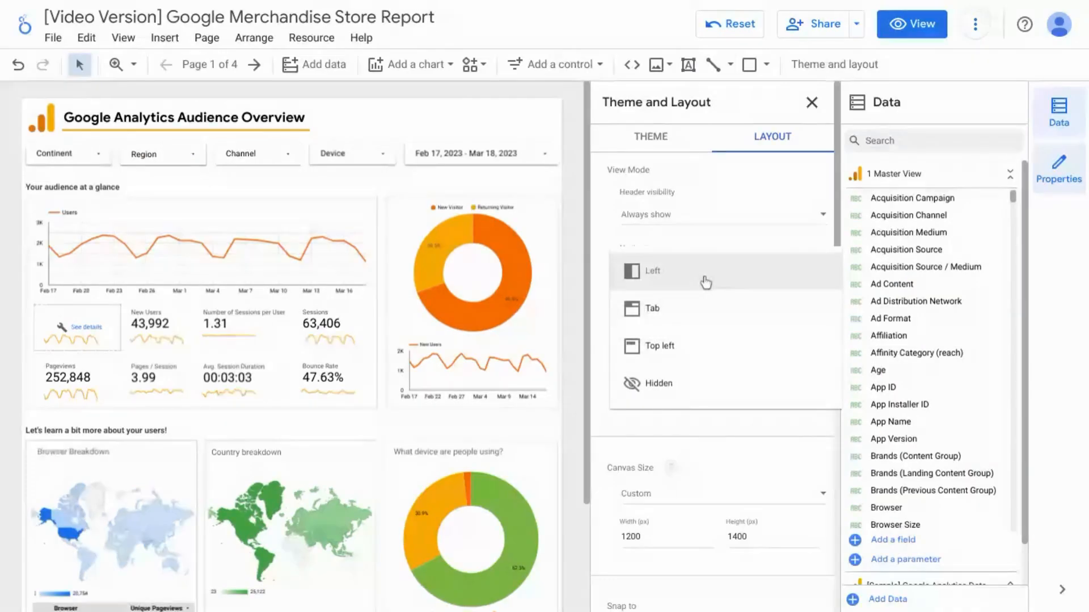
{"action": "left_click", "coordinate": [668, 313]}
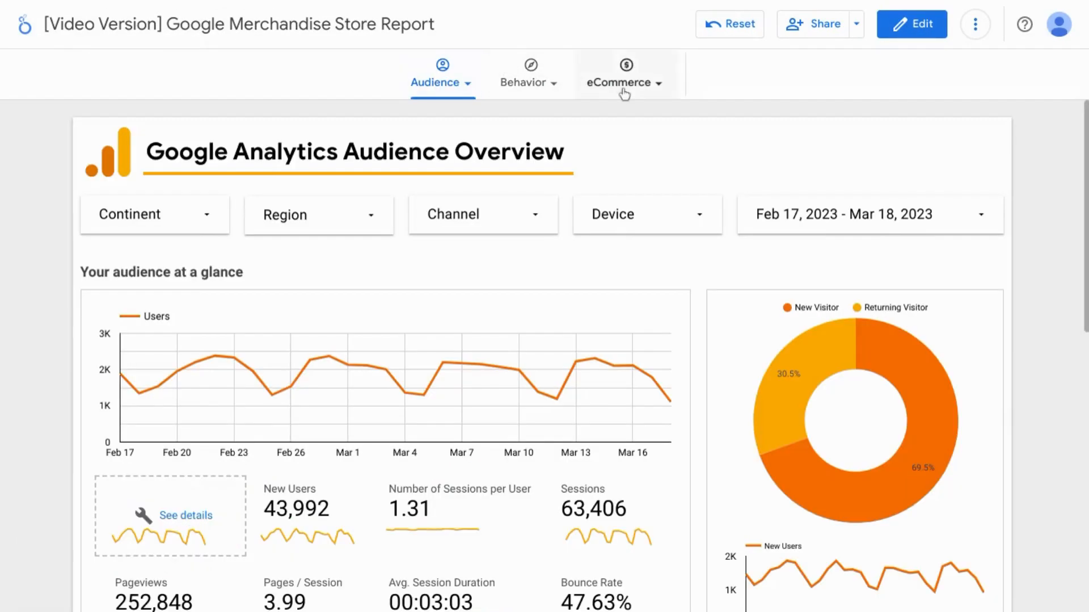
- Check the page lists under Audience, Behavior and eCommerce in the tab navigation
{"action": "left_click", "coordinate": [469, 92]}
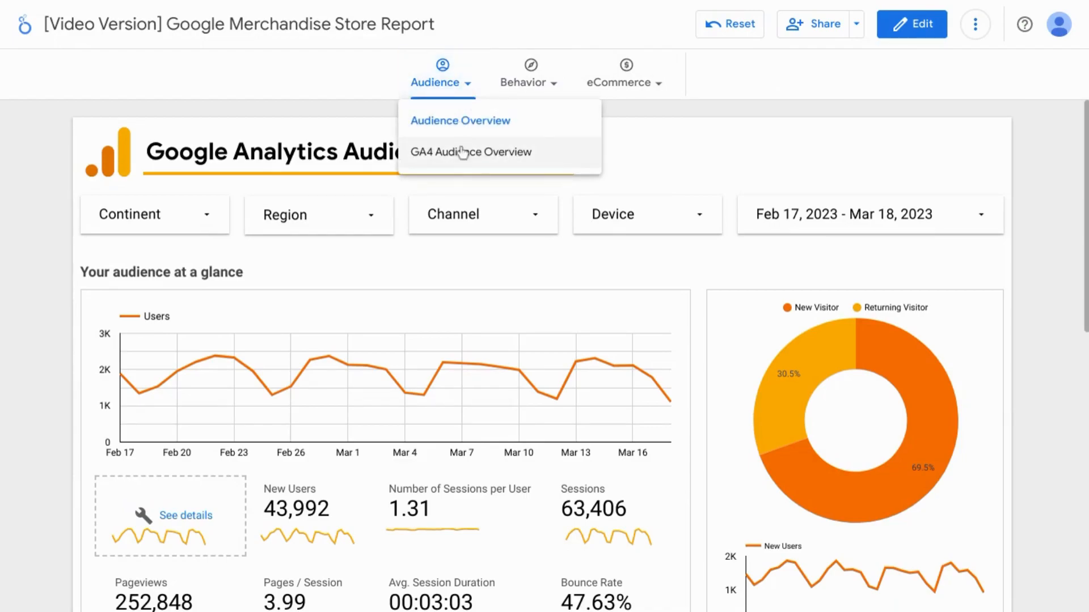
{"action": "left_click", "coordinate": [542, 84]}
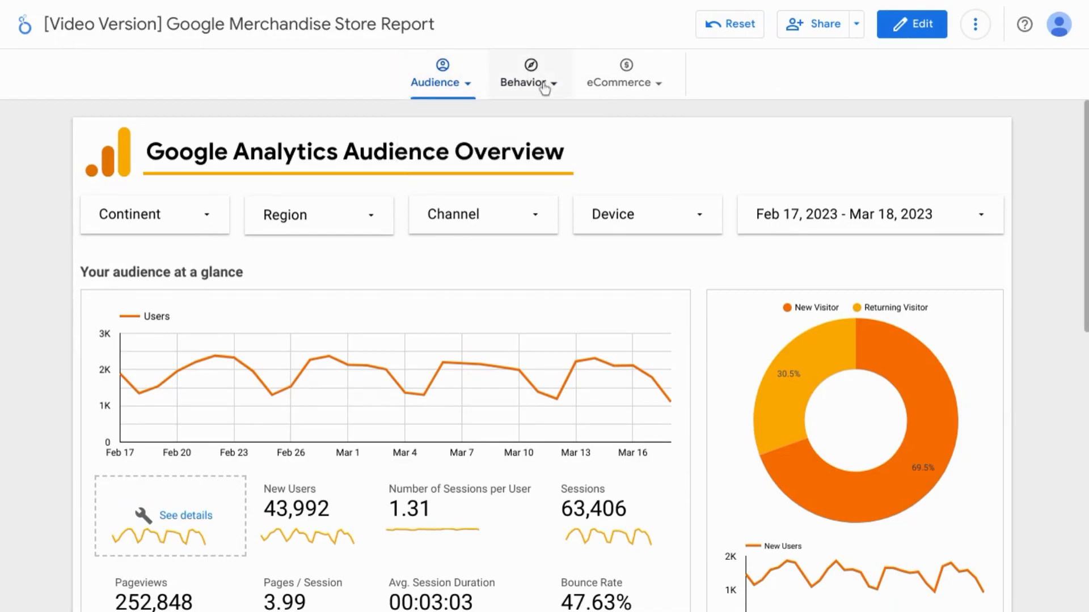
{"action": "left_click", "coordinate": [626, 81]}
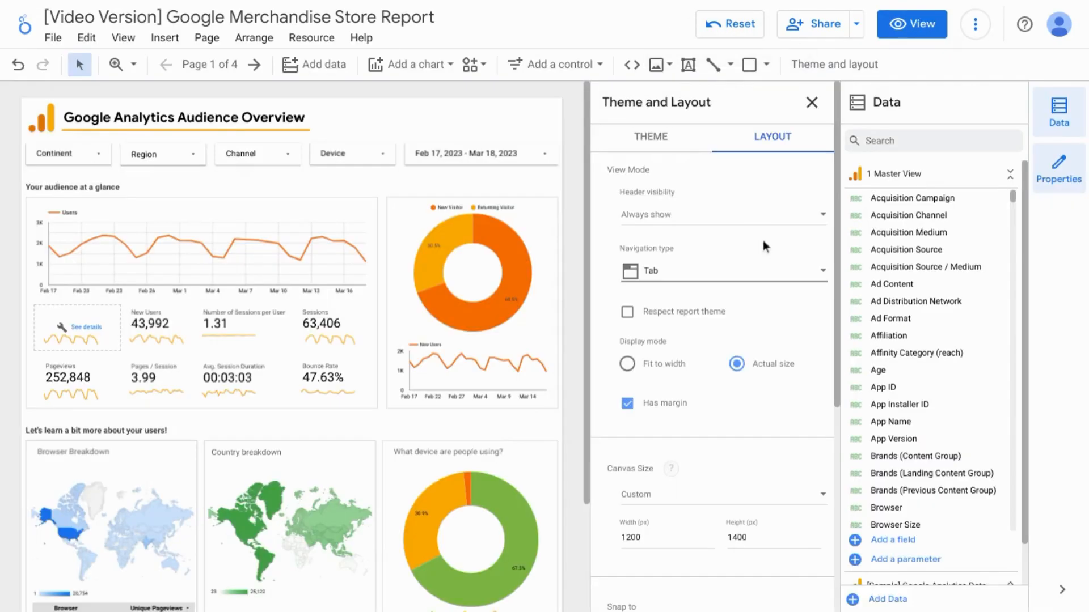
- Set the navigation type to Top left and open the page list in view mode
{"action": "left_click", "coordinate": [745, 271]}
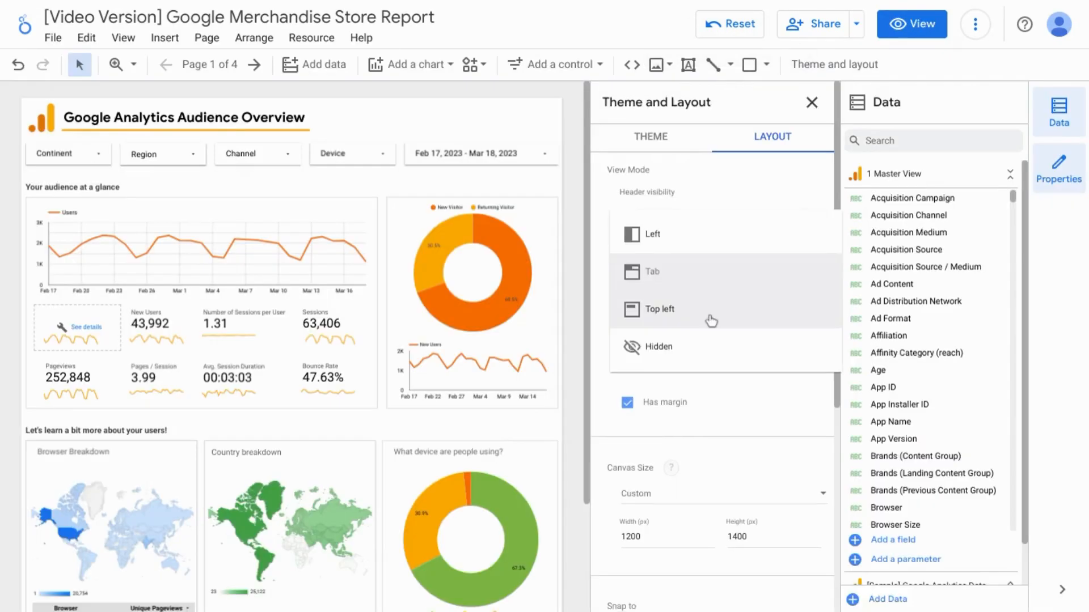
{"action": "left_click", "coordinate": [709, 320]}
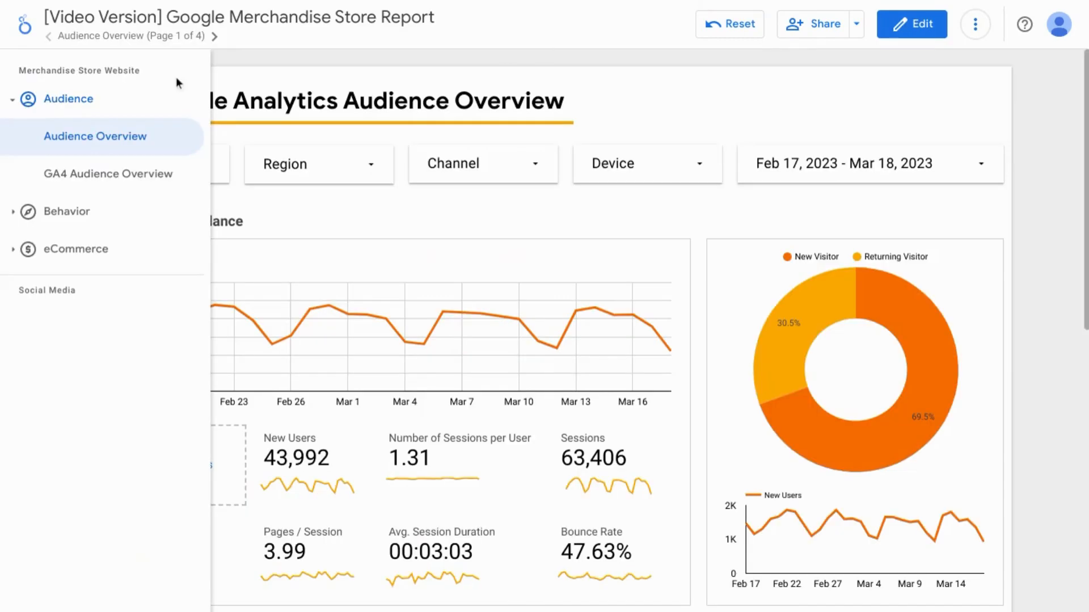
{"action": "left_click", "coordinate": [171, 37]}
{"action": "left_click", "coordinate": [143, 37]}
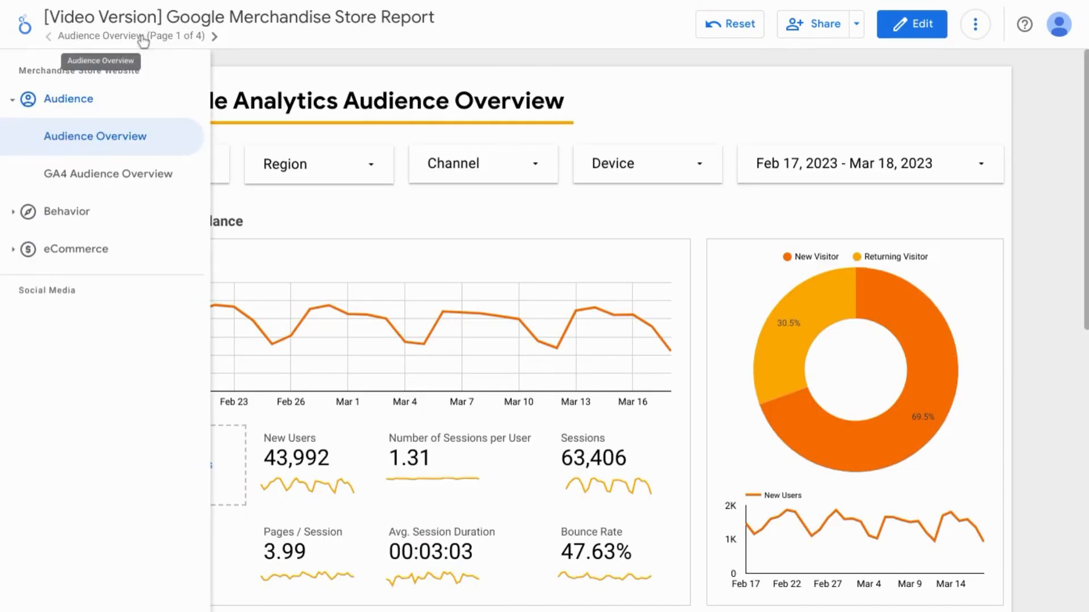
- Expand the Behavior and eCommerce sections in the page list and advance to the GA4 Audience Overview page
{"action": "left_click", "coordinate": [26, 214]}
{"action": "left_click", "coordinate": [19, 290]}
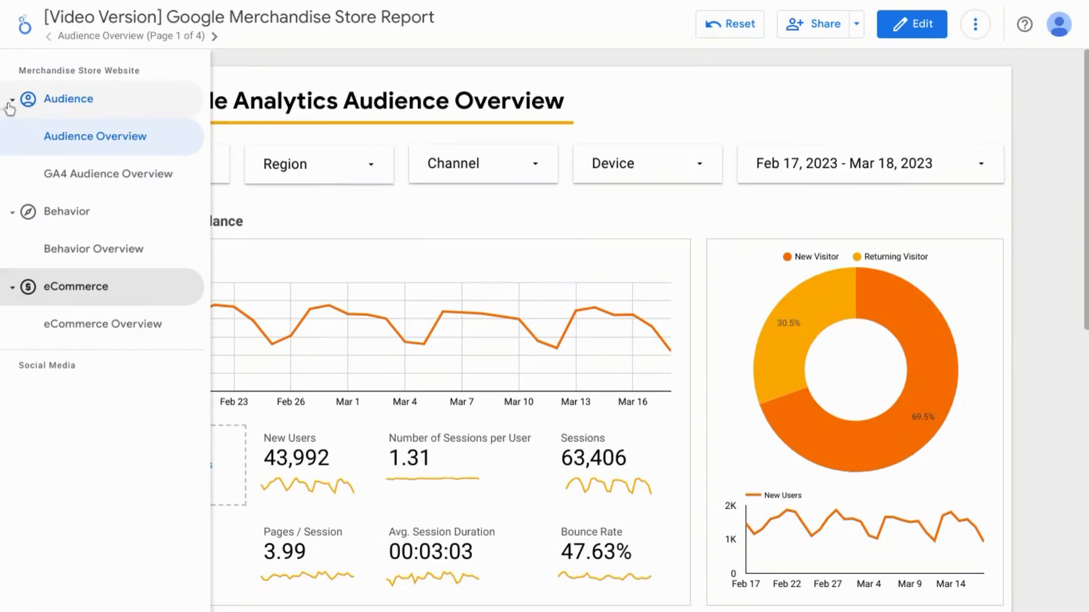
{"action": "left_click", "coordinate": [215, 39]}
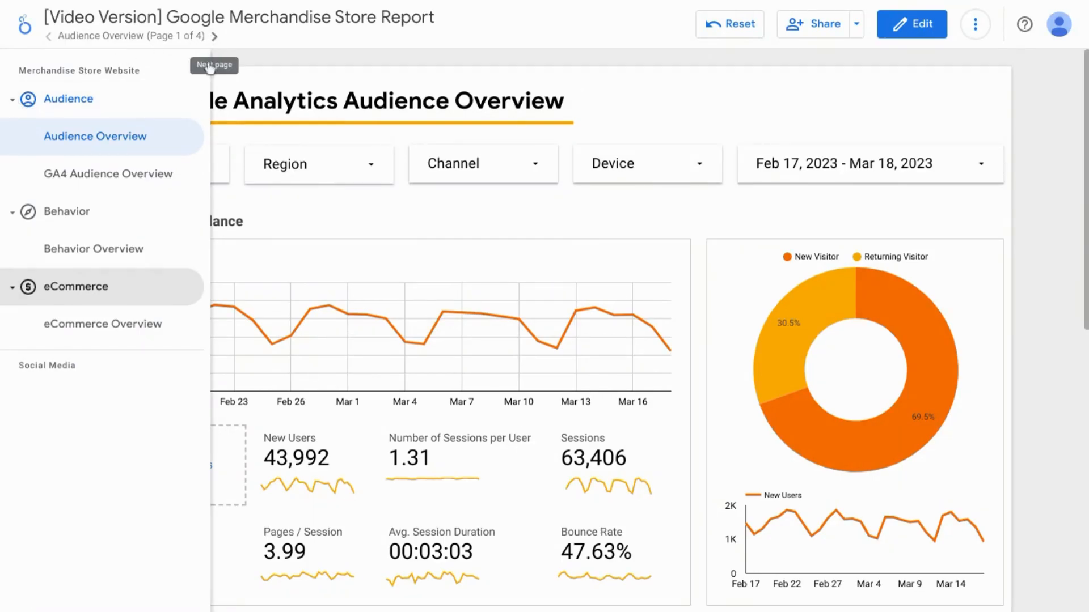
- Collapse the Audience and Behavior sections, close the page list and advance to the following page
{"action": "left_click", "coordinate": [12, 100]}
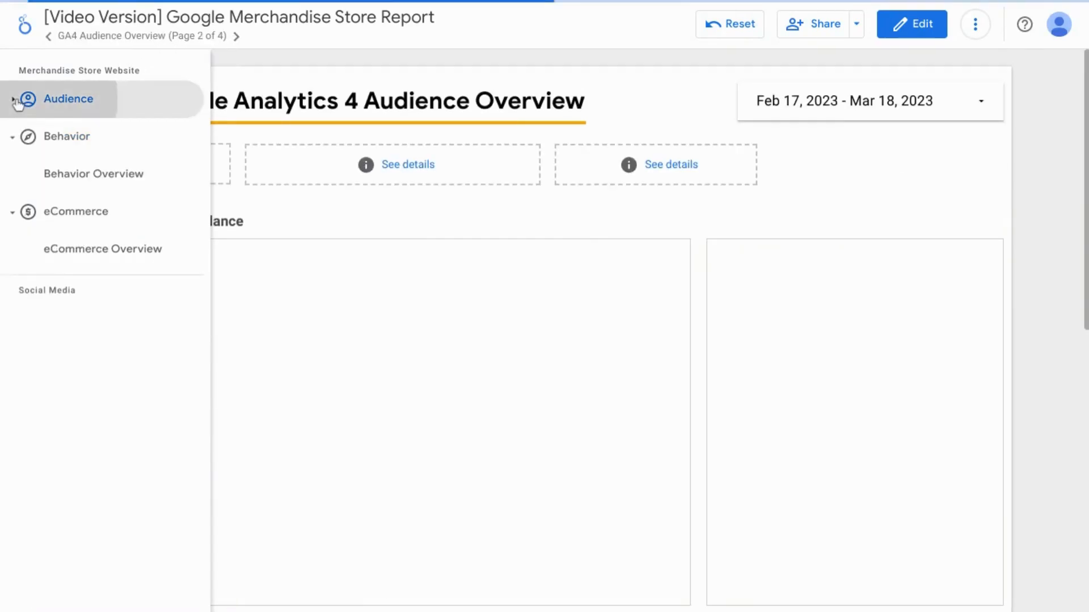
{"action": "left_click", "coordinate": [14, 137]}
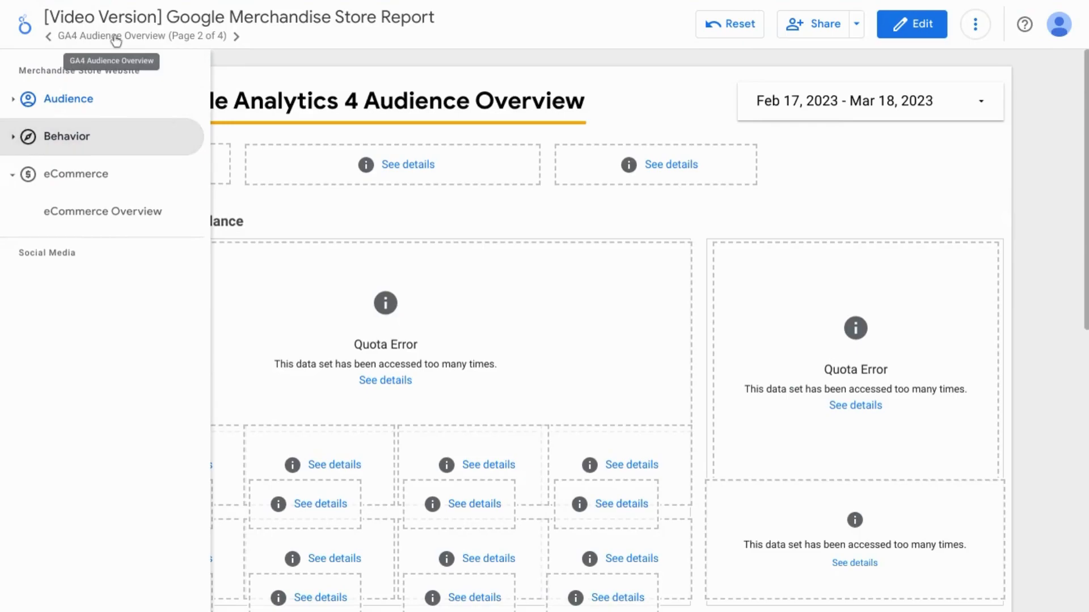
{"action": "left_click", "coordinate": [115, 38]}
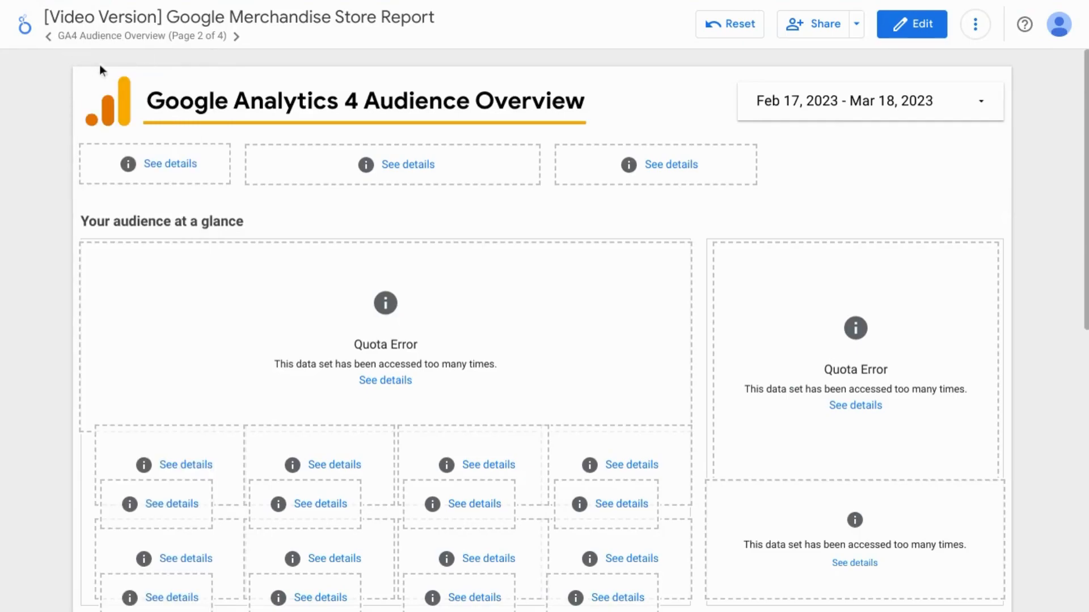
{"action": "left_click", "coordinate": [238, 37]}
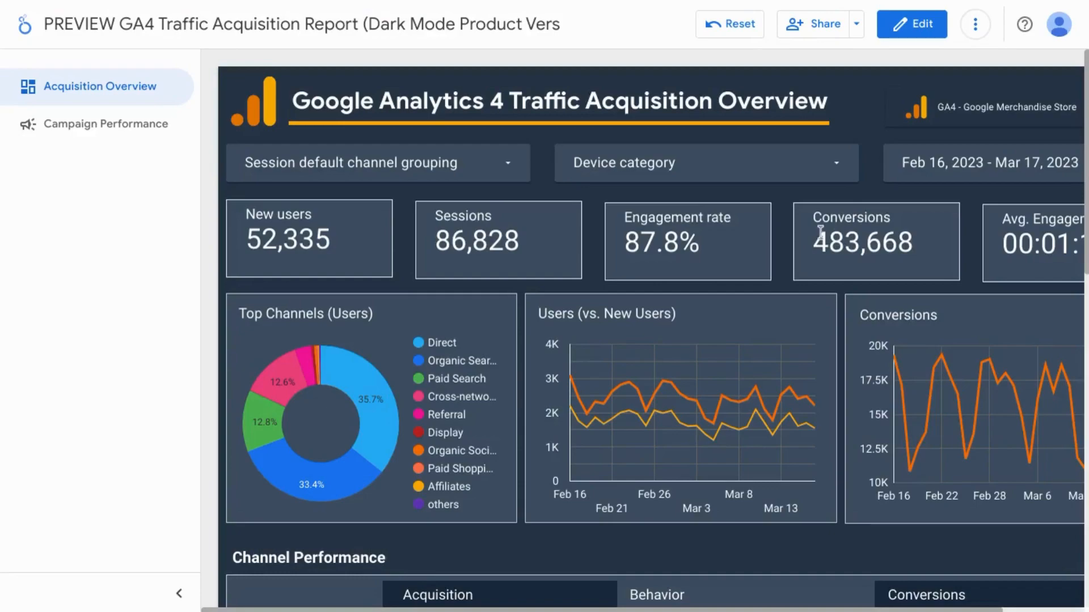
- Examine the GA4 Traffic Acquisition report's Acquisition Overview page, including its Channel Performance and Landing Page Performance tables
{"action": "scroll", "coordinate": [821, 232], "scroll_direction": "down", "scroll_amount": 7}
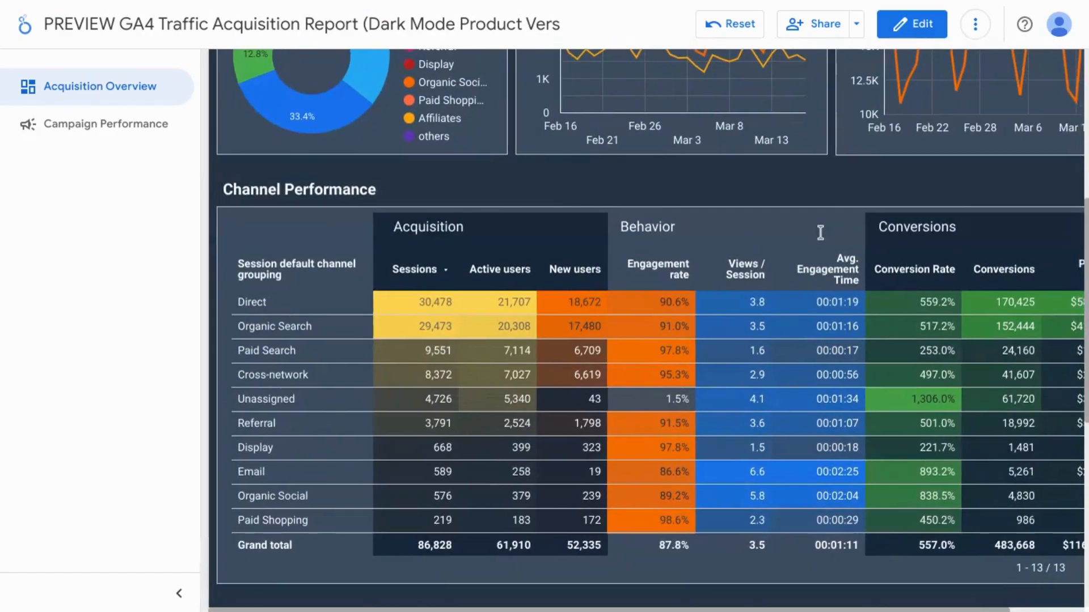
{"action": "scroll", "coordinate": [820, 232], "scroll_direction": "down", "scroll_amount": 2}
{"action": "scroll", "coordinate": [820, 232], "scroll_direction": "down", "scroll_amount": 3}
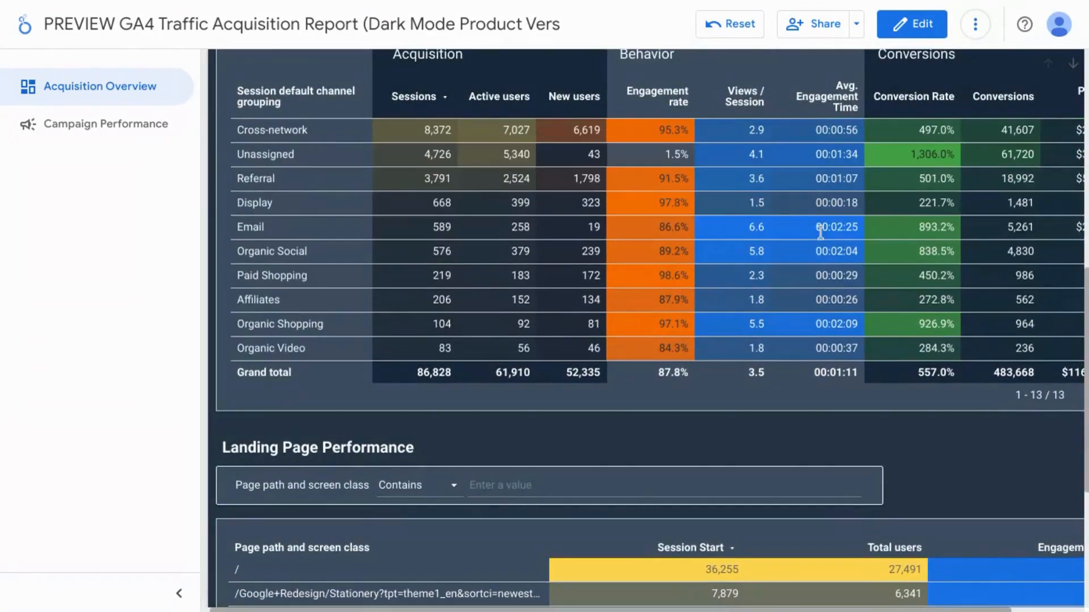
{"action": "scroll", "coordinate": [821, 434], "scroll_direction": "down", "scroll_amount": 5}
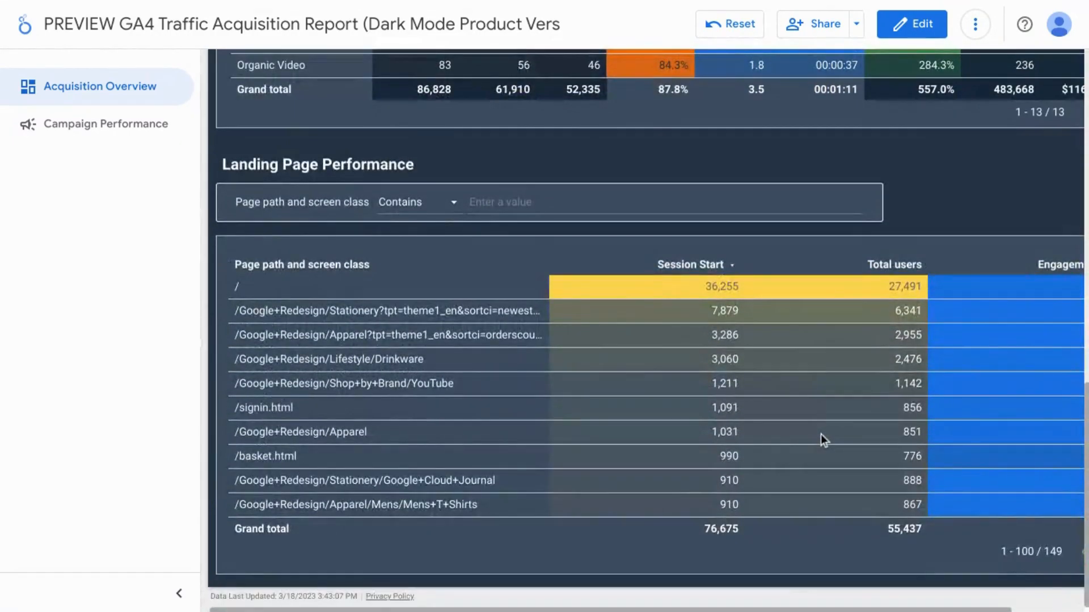
{"action": "scroll", "coordinate": [821, 434], "scroll_direction": "up", "scroll_amount": 14}
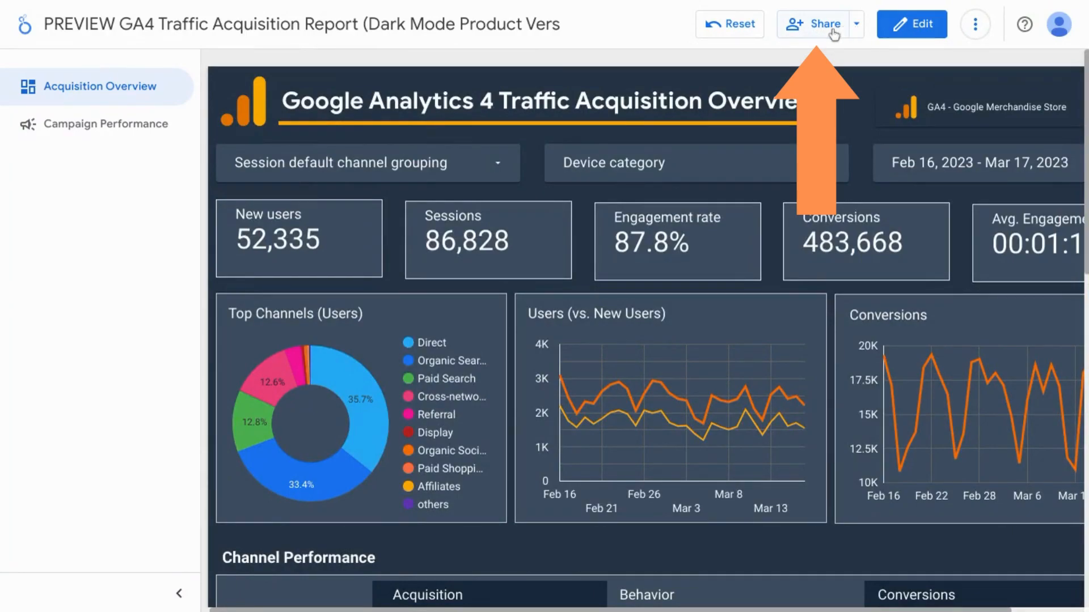
- Open the sharing settings of the GA4 Traffic Acquisition report and add a recipient's e-mail address
{"action": "left_click", "coordinate": [810, 31]}
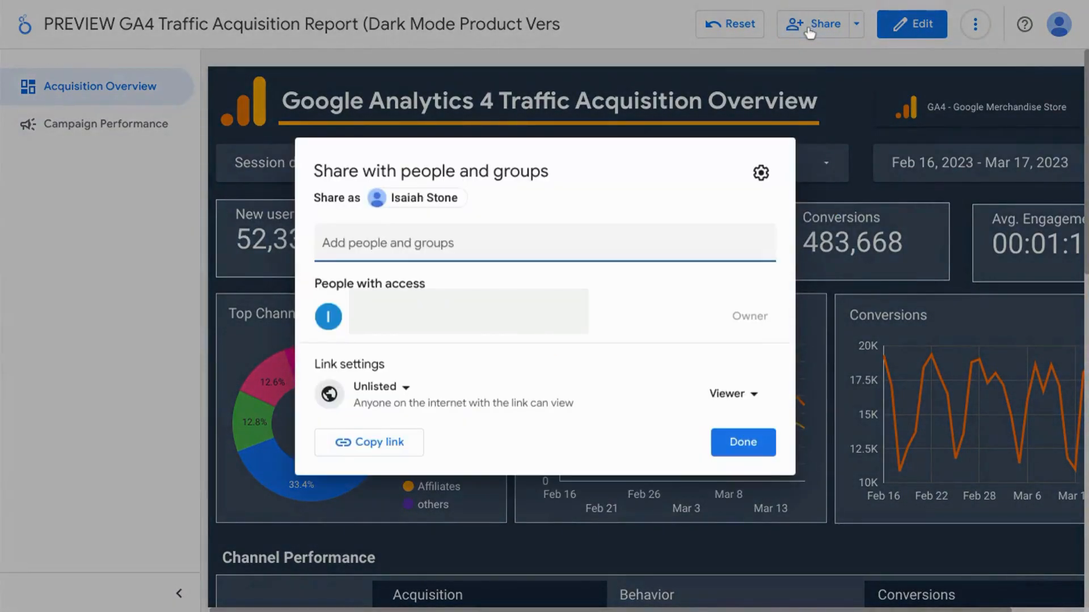
{"action": "left_click", "coordinate": [470, 245]}
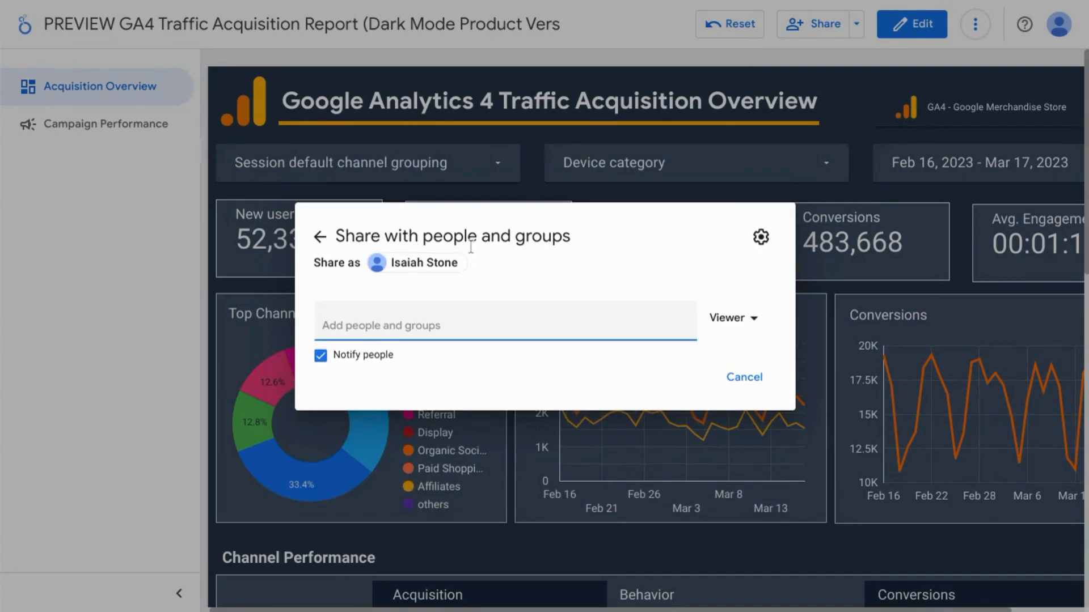
{"action": "key", "text": "ctrl+v"}
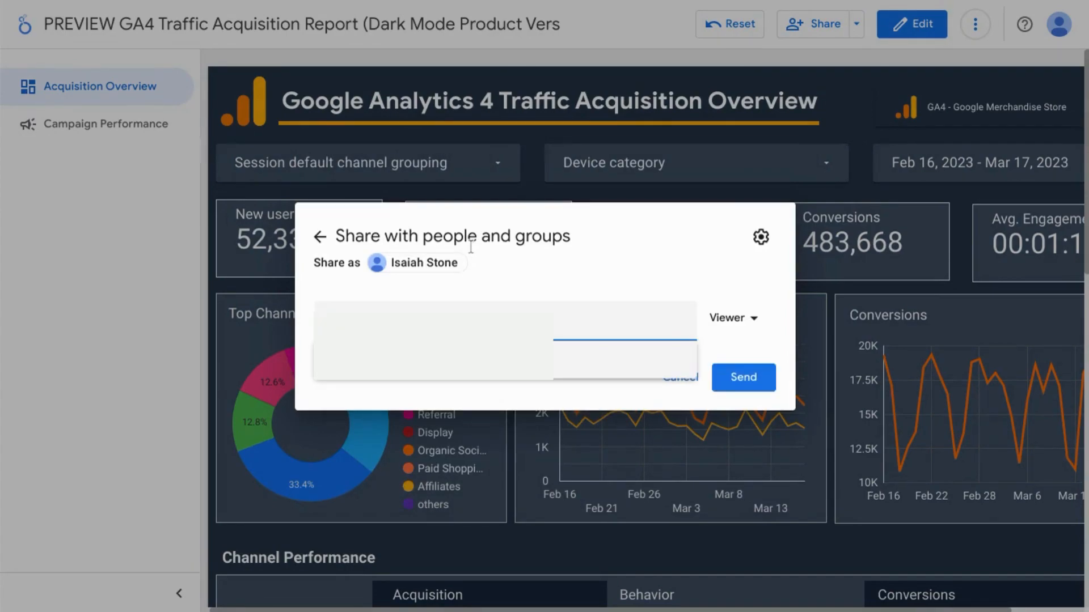
{"action": "left_click", "coordinate": [558, 360]}
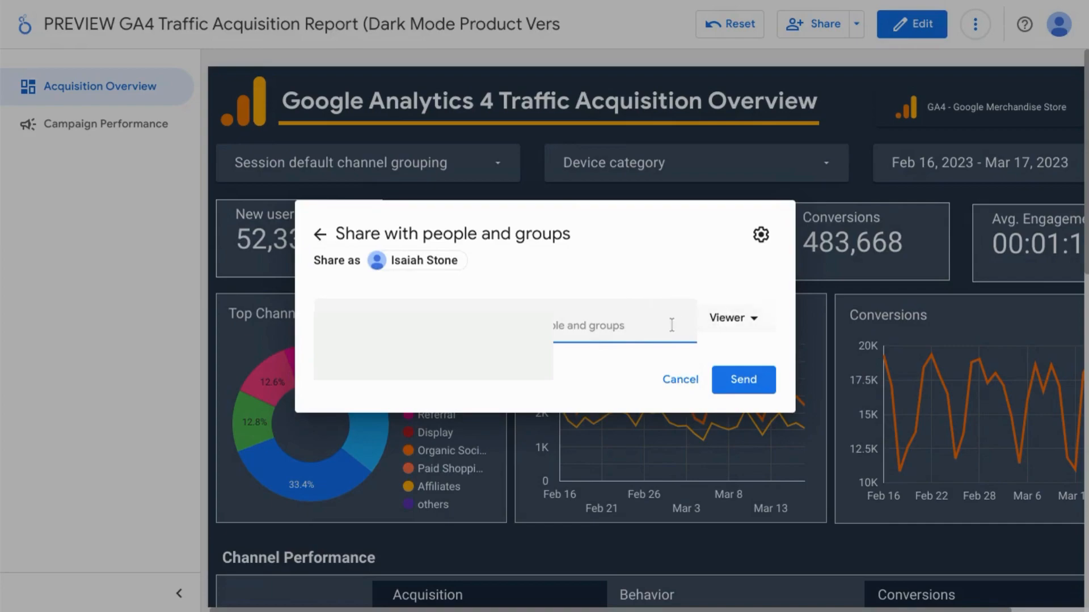
- Review the Viewer and Editor roles available for the added recipient, and cancel the invitation
{"action": "left_click", "coordinate": [753, 320]}
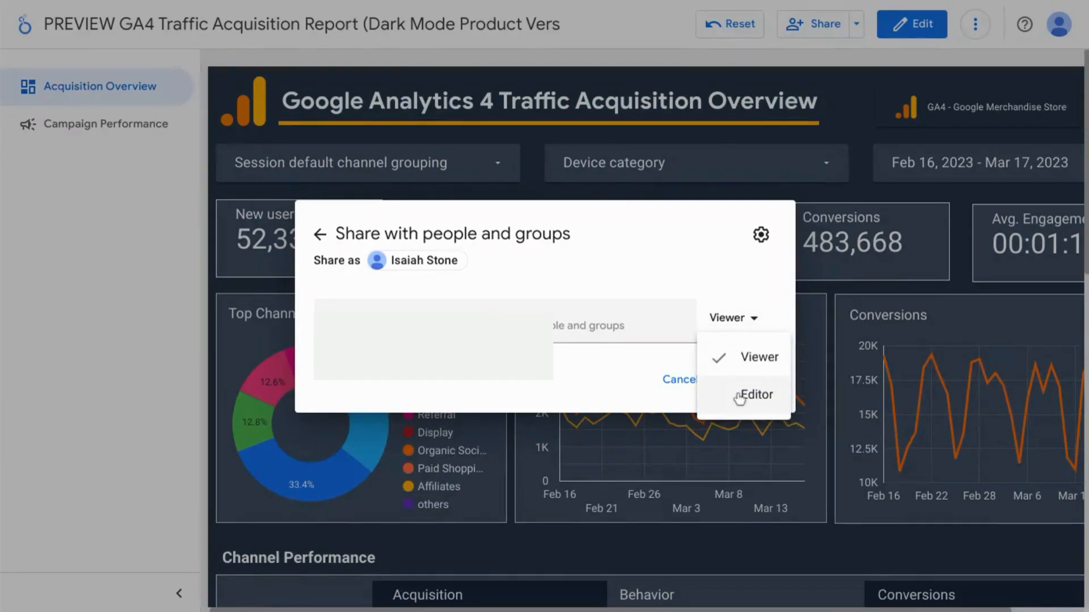
{"action": "left_click", "coordinate": [679, 387]}
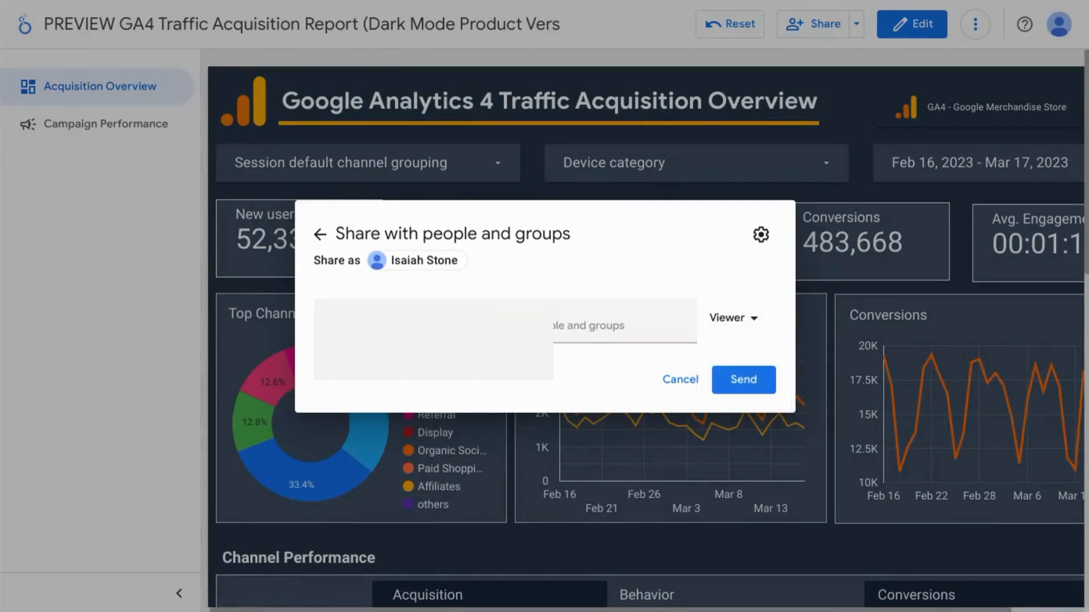
{"action": "left_click", "coordinate": [674, 383]}
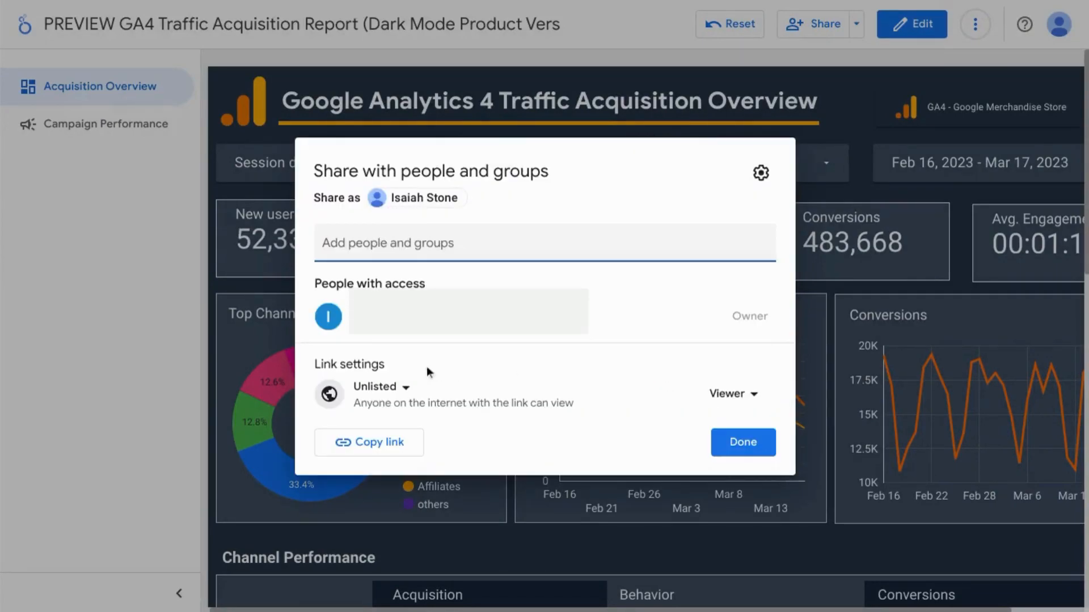
- Review the Restricted, Unlisted and Public link settings and the access levels offered for people with the link
{"action": "left_click", "coordinate": [388, 392]}
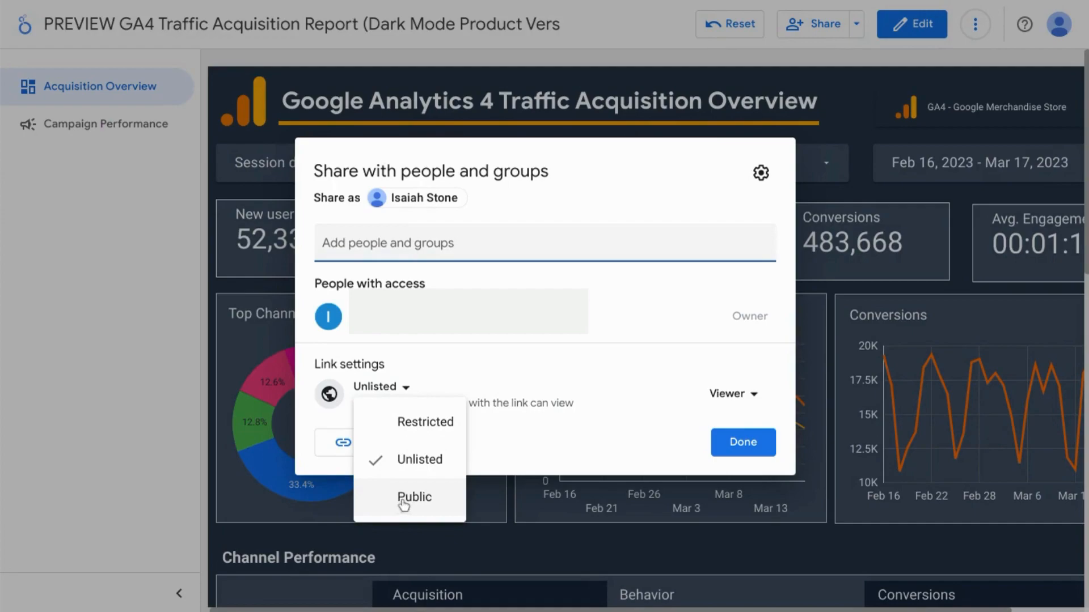
{"action": "left_click", "coordinate": [505, 364]}
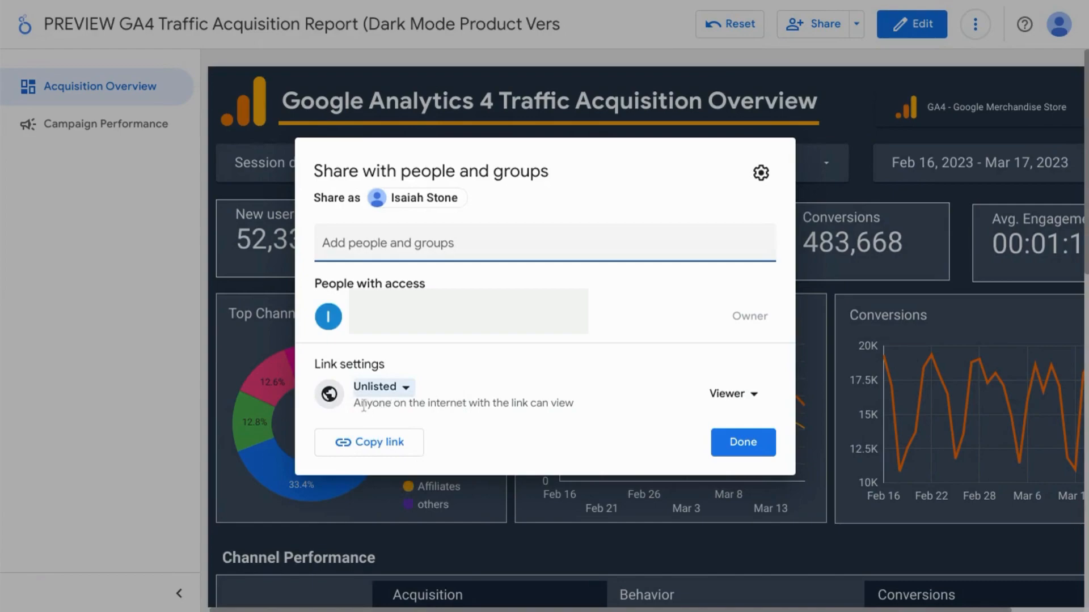
{"action": "left_click", "coordinate": [748, 397]}
{"action": "left_click", "coordinate": [667, 371]}
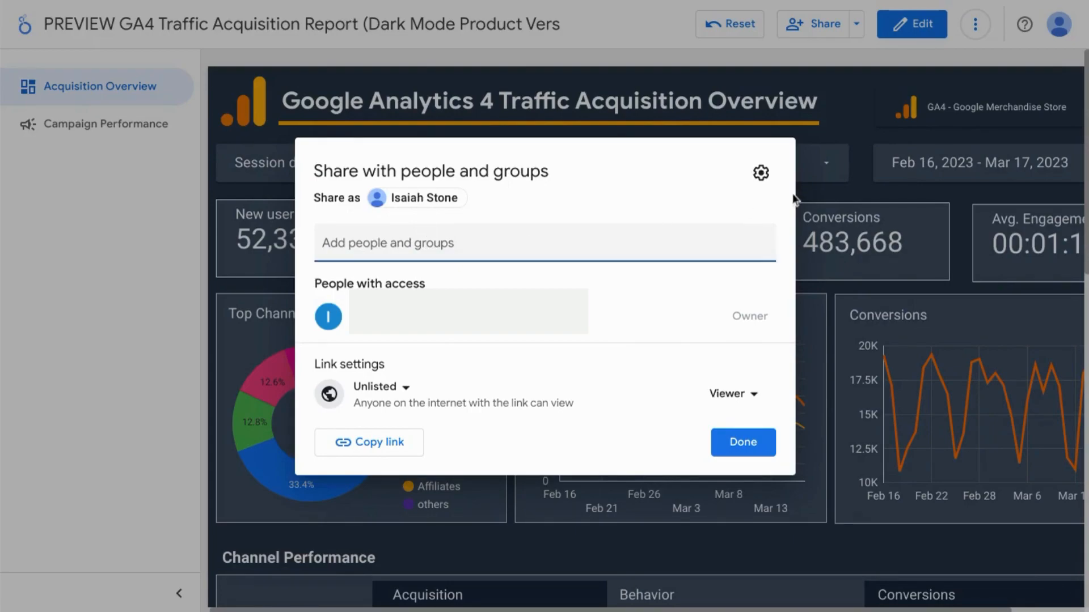
- Review the report access settings for editors and viewers, and close the sharing settings
{"action": "left_click", "coordinate": [760, 173]}
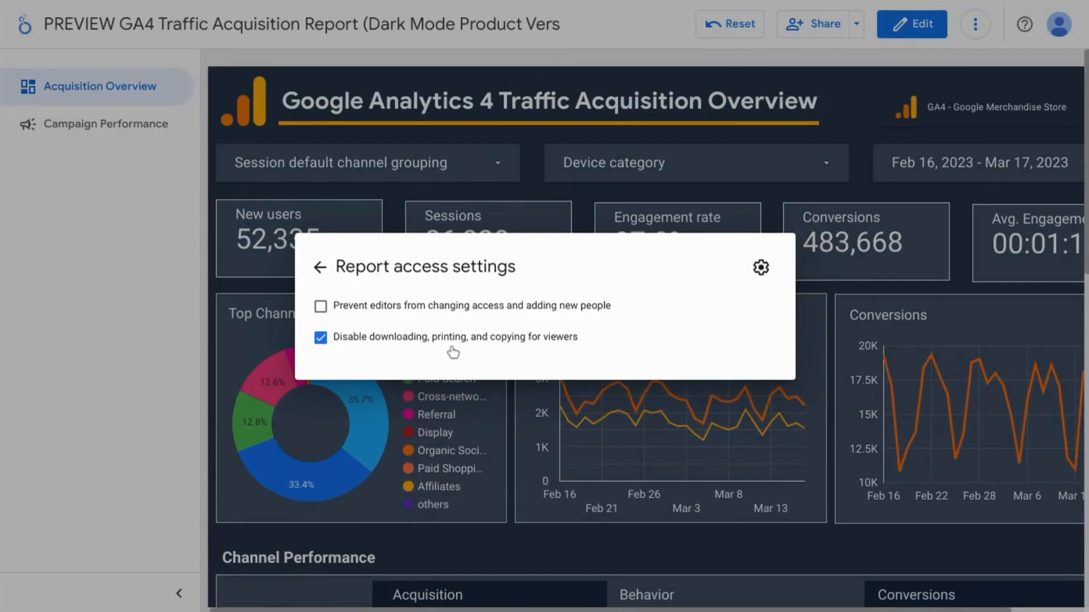
{"action": "left_click", "coordinate": [319, 268]}
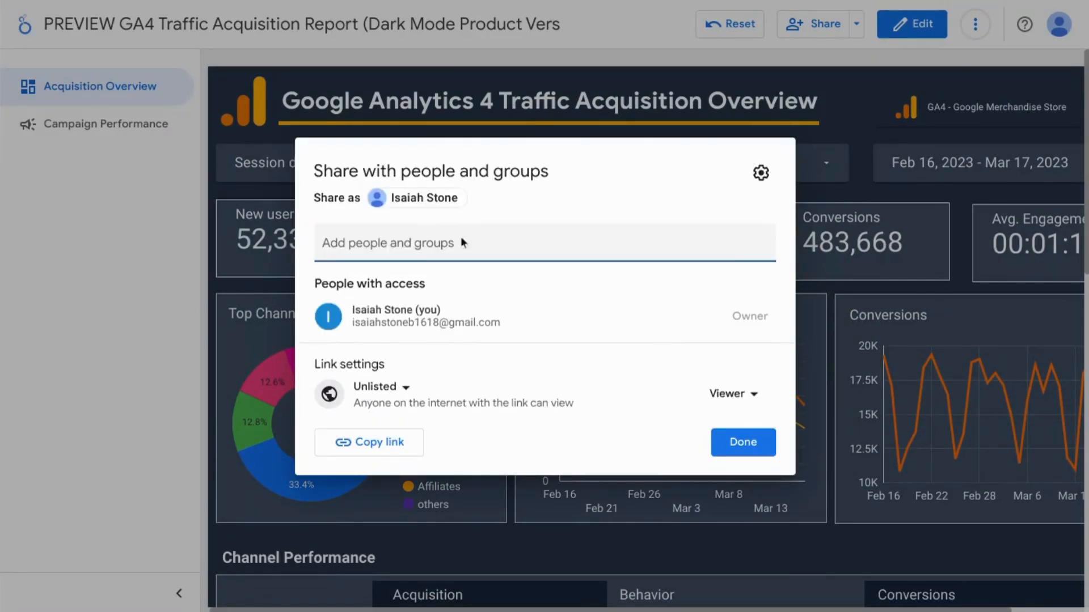
{"action": "left_click", "coordinate": [893, 228]}
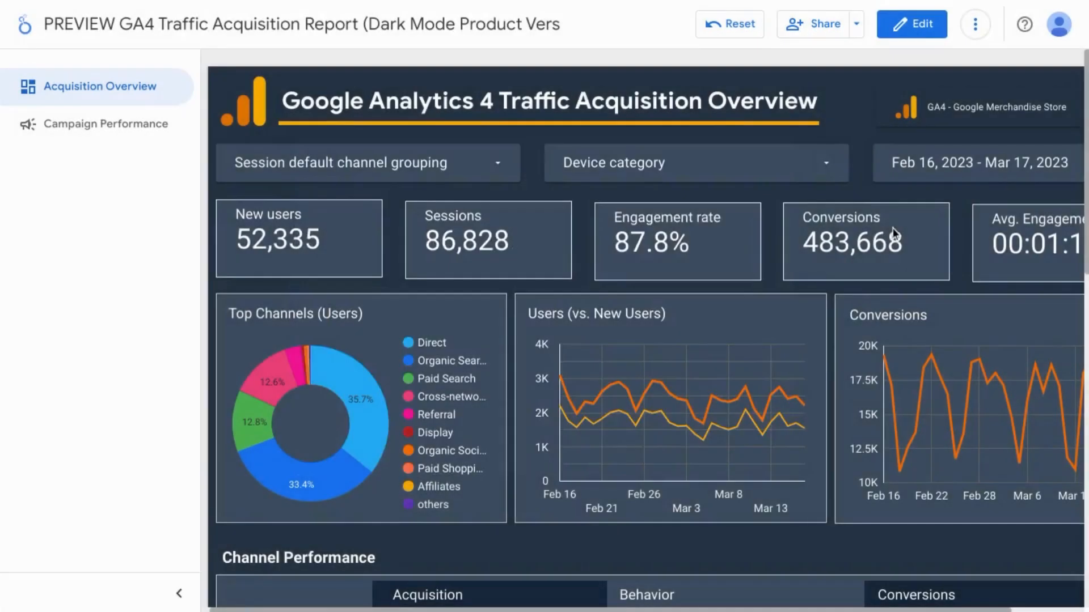
- Review the report's scheduled email delivery settings, including the repeat frequencies, and cancel without scheduling
{"action": "left_click", "coordinate": [857, 26]}
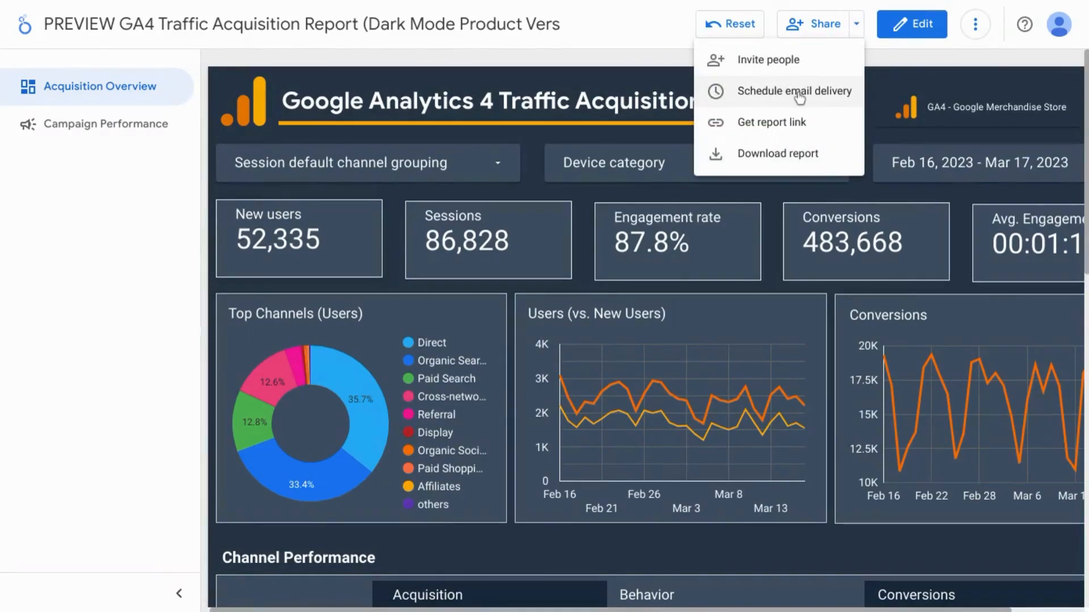
{"action": "left_click", "coordinate": [796, 92]}
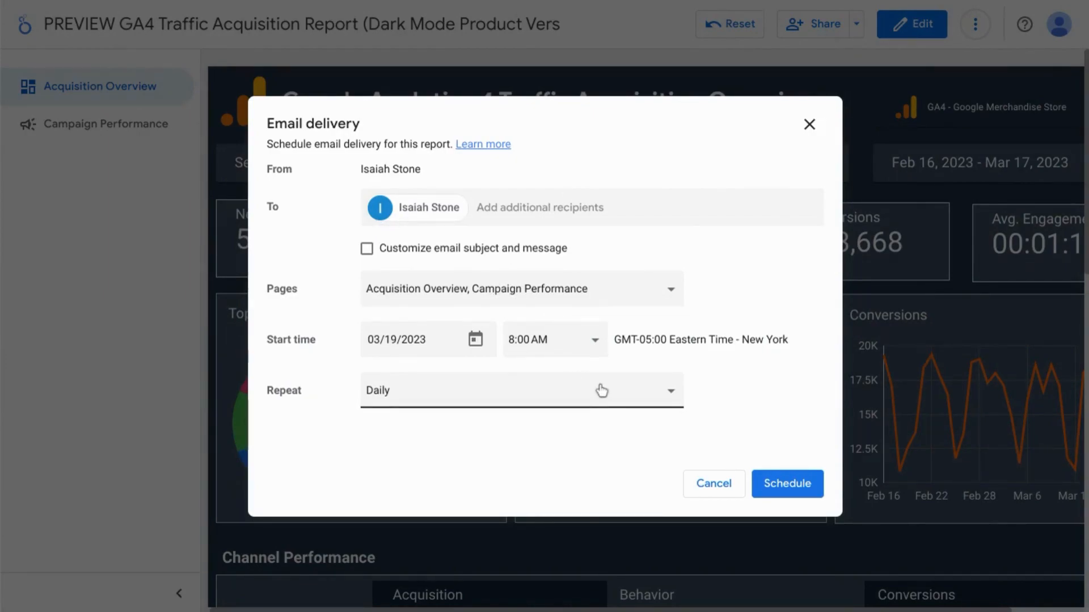
{"action": "left_click", "coordinate": [671, 393]}
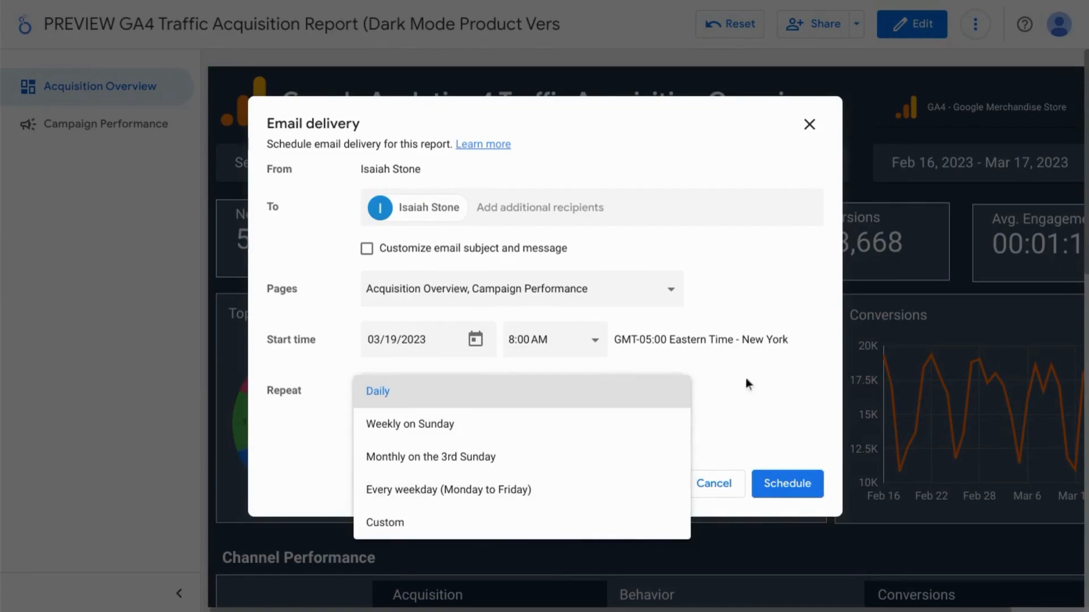
{"action": "left_click", "coordinate": [739, 419]}
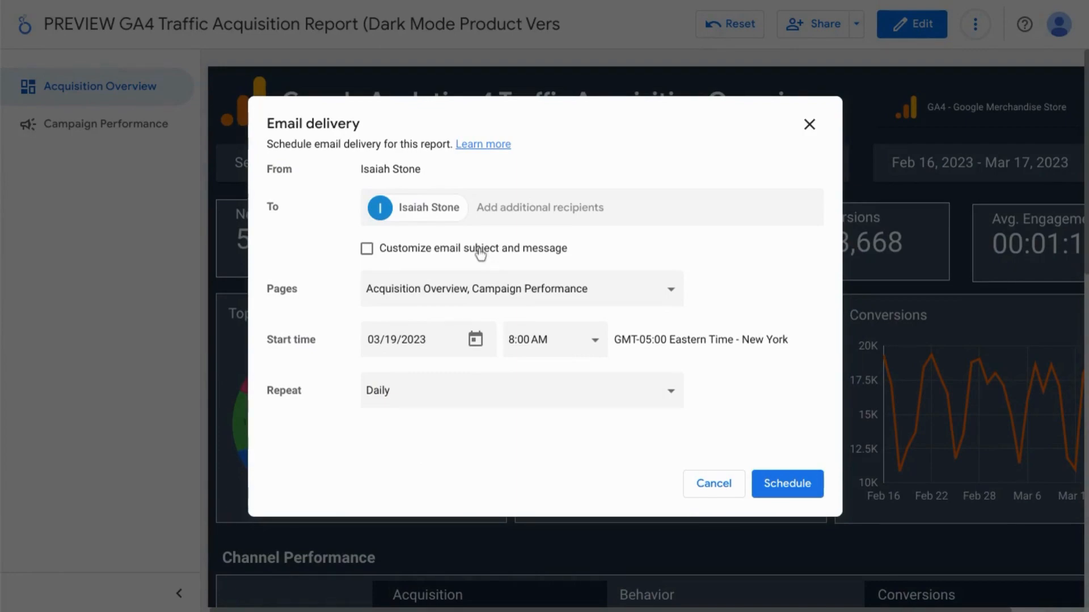
{"action": "left_click", "coordinate": [719, 483]}
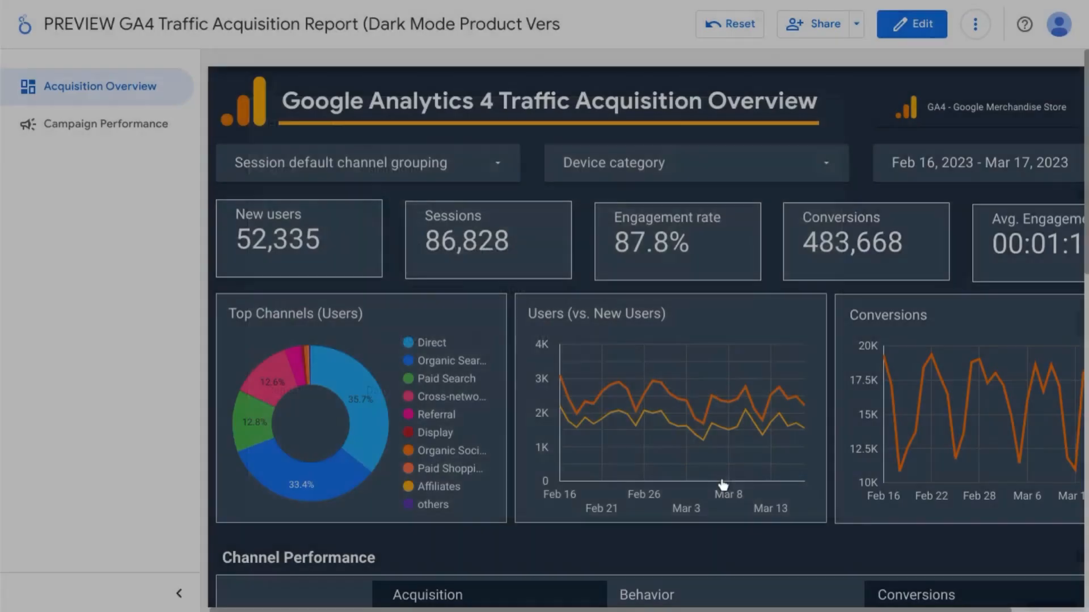
- Open the Download as PDF options for the GA4 Traffic Acquisition report and dismiss them
{"action": "left_click", "coordinate": [860, 24]}
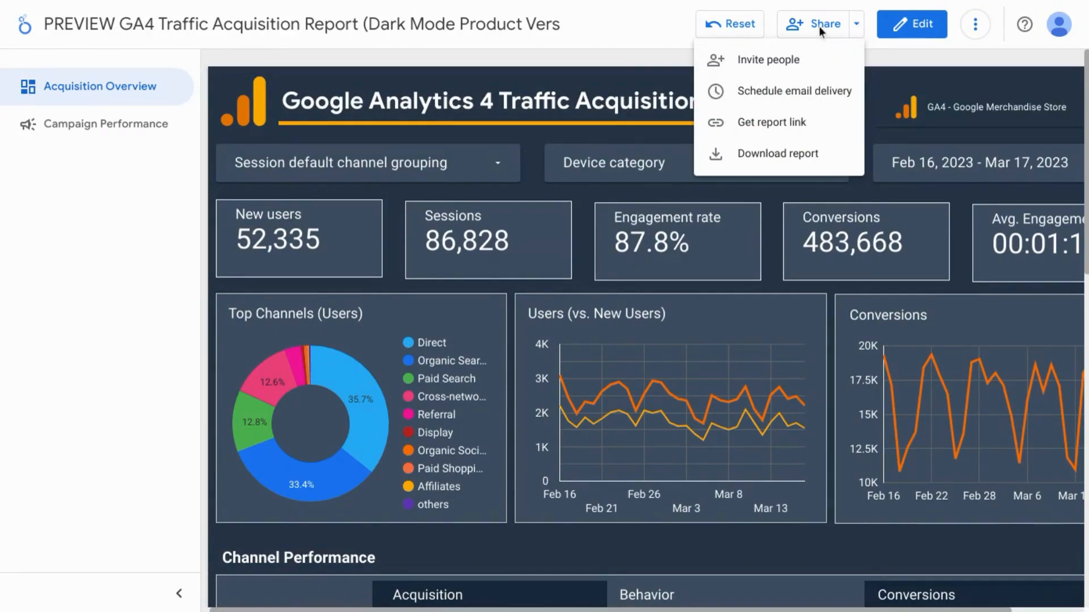
{"action": "left_click", "coordinate": [781, 153]}
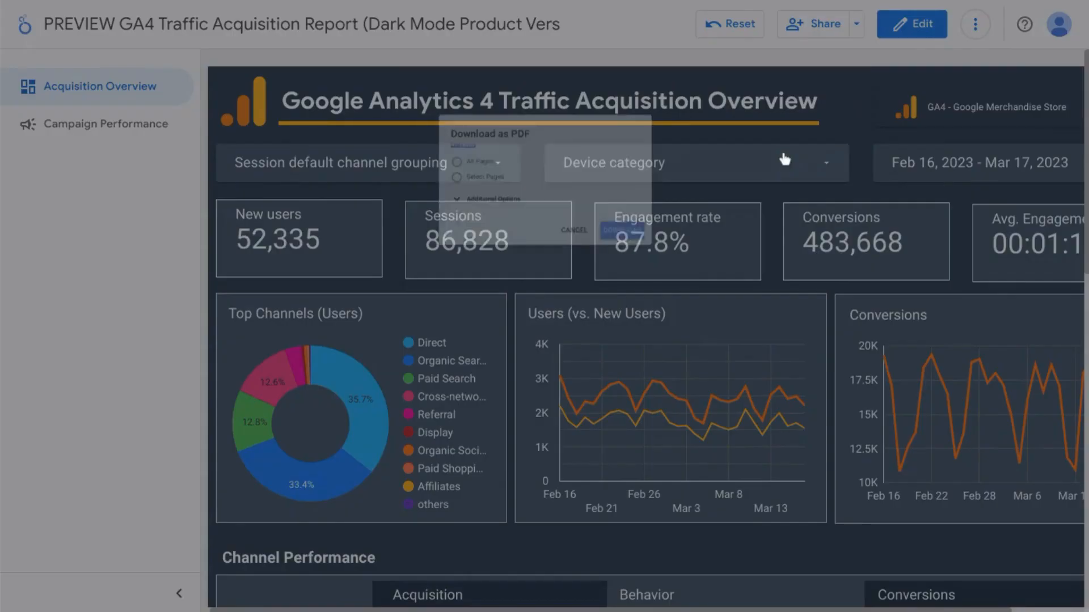
{"action": "left_click", "coordinate": [406, 176]}
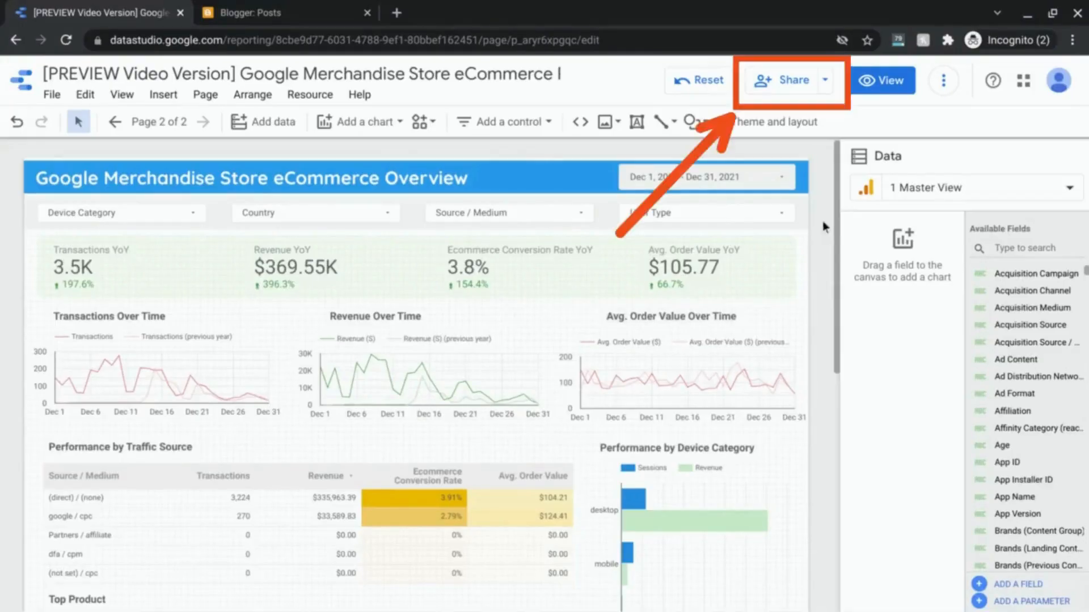
- View the Google Merchandise Store eCommerce report's embed URL, and copy its 600 by 450 px embed code to the clipboard
{"action": "left_click", "coordinate": [828, 86]}
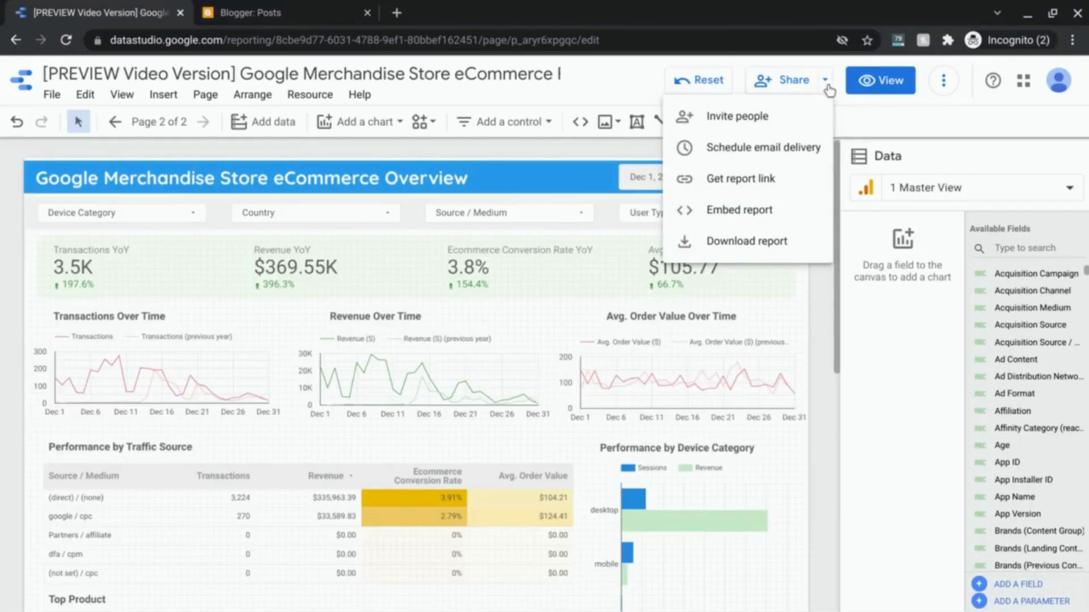
{"action": "left_click", "coordinate": [742, 222]}
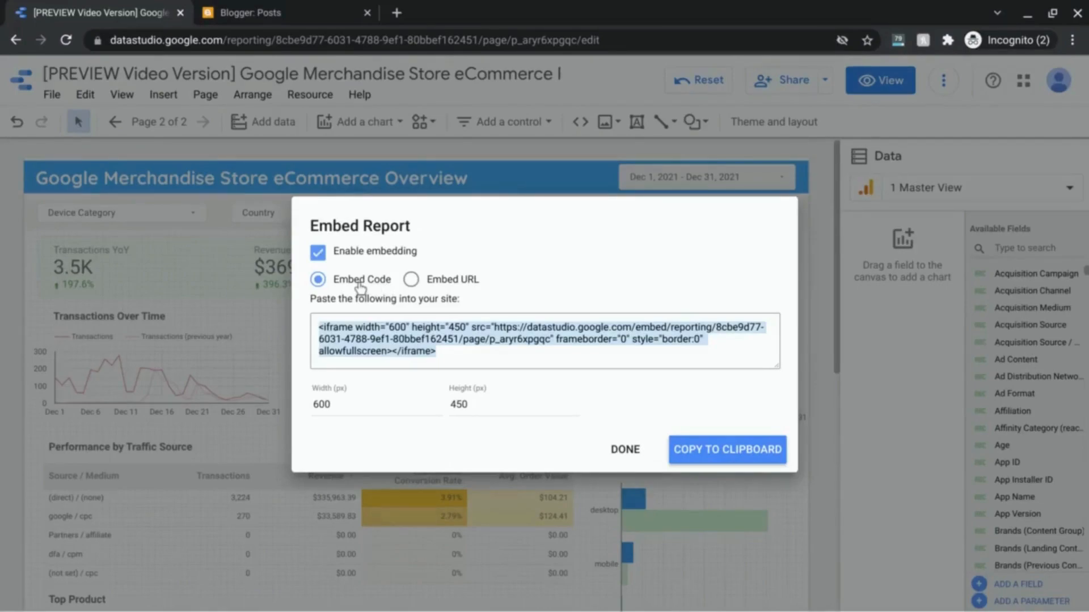
{"action": "left_click", "coordinate": [411, 279]}
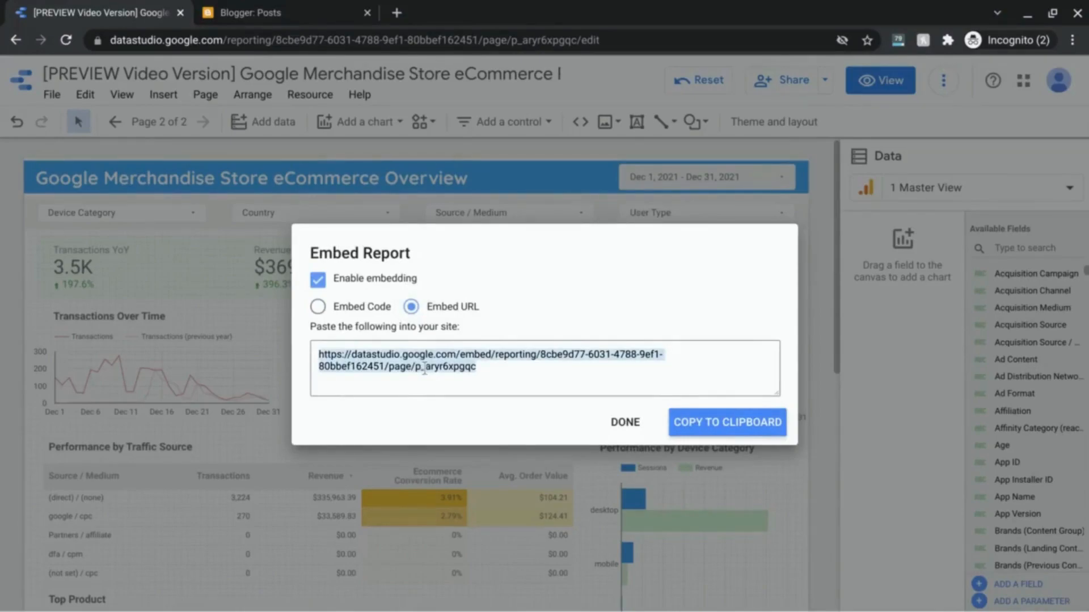
{"action": "left_click", "coordinate": [359, 309]}
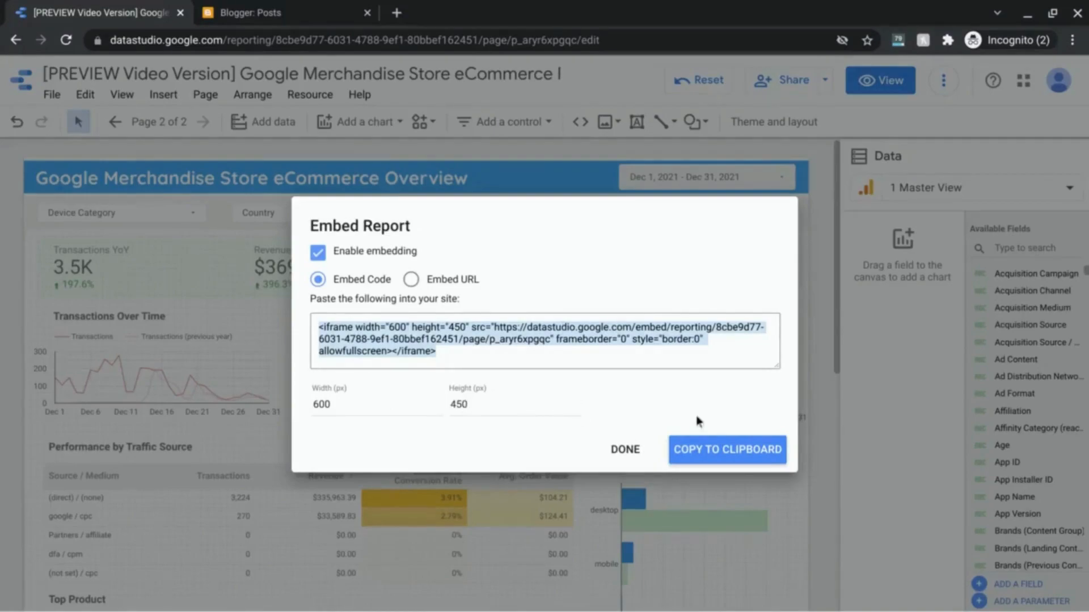
{"action": "left_click", "coordinate": [709, 460]}
{"action": "left_click", "coordinate": [716, 454]}
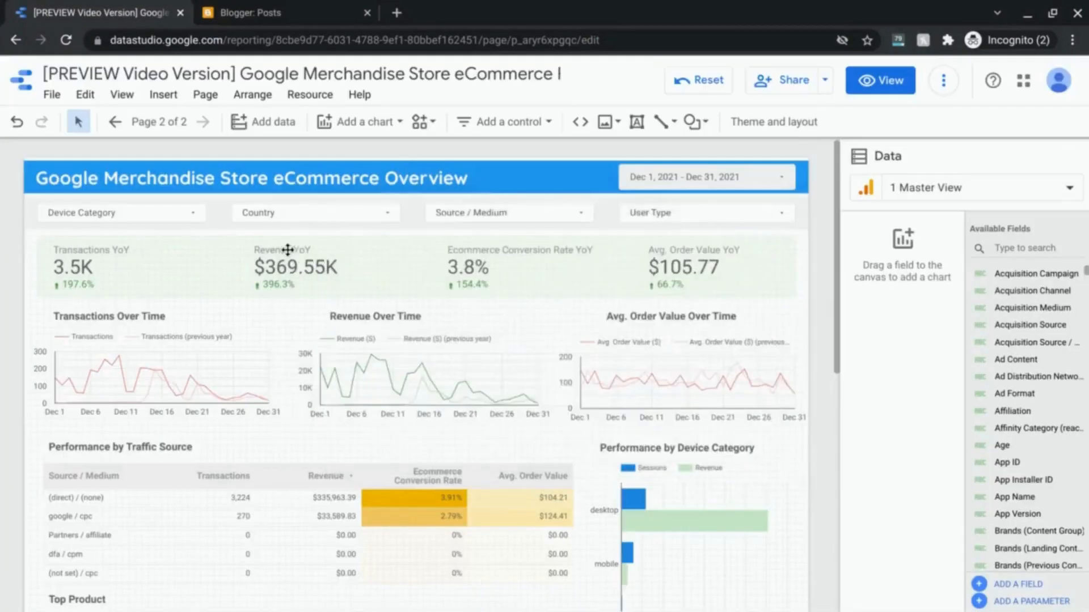
- Switch to Blogger, open the draft post "Embedding Data Studio Report in Webpage" and paste the iframe embed code into its HTML
{"action": "left_click", "coordinate": [265, 8]}
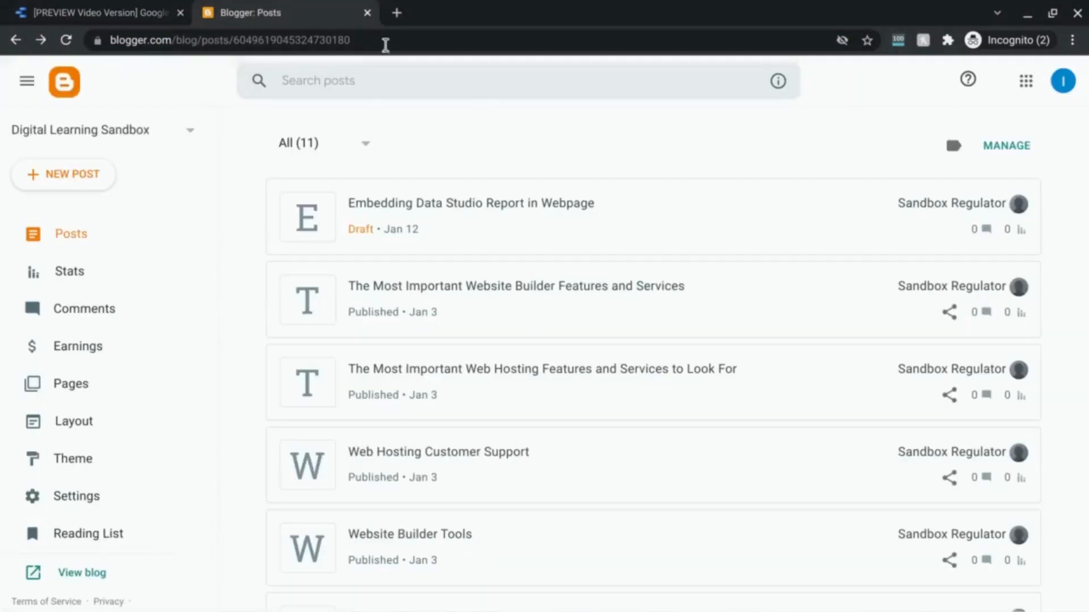
{"action": "left_click", "coordinate": [528, 219]}
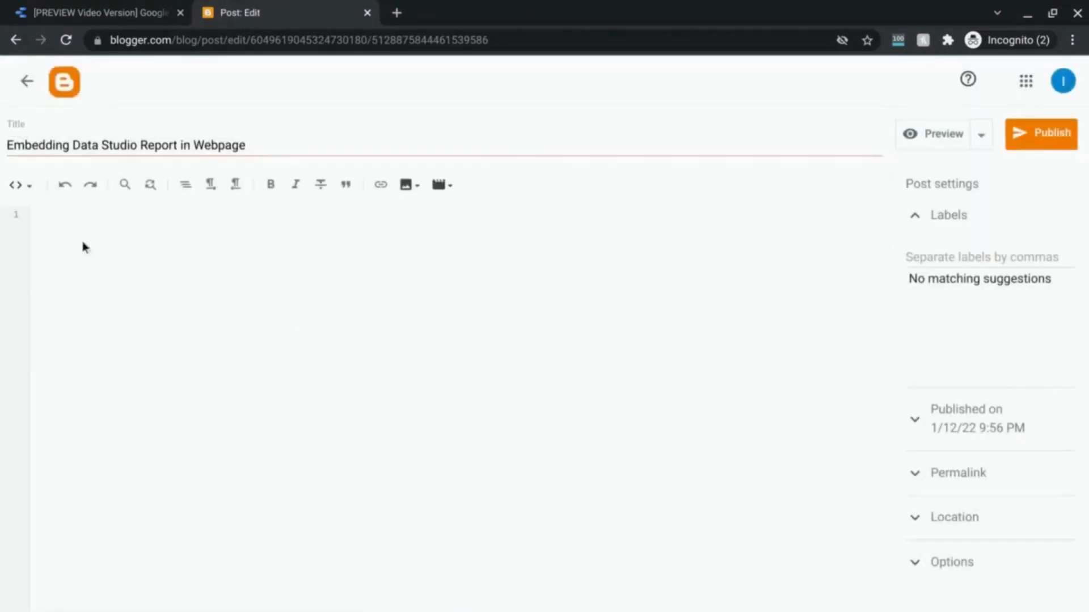
{"action": "left_click", "coordinate": [21, 187]}
{"action": "left_click", "coordinate": [68, 196]}
{"action": "key", "text": "ctrl+v"}
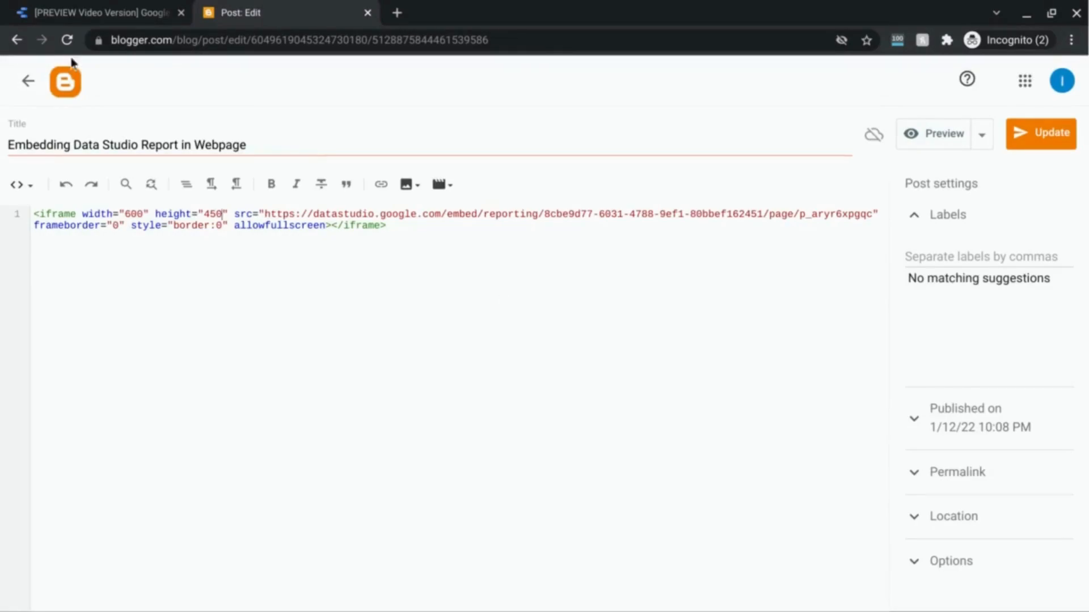
- Switch back to the Data Studio report and review its link sharing options, choosing Anyone with the link can view
{"action": "left_click", "coordinate": [99, 15]}
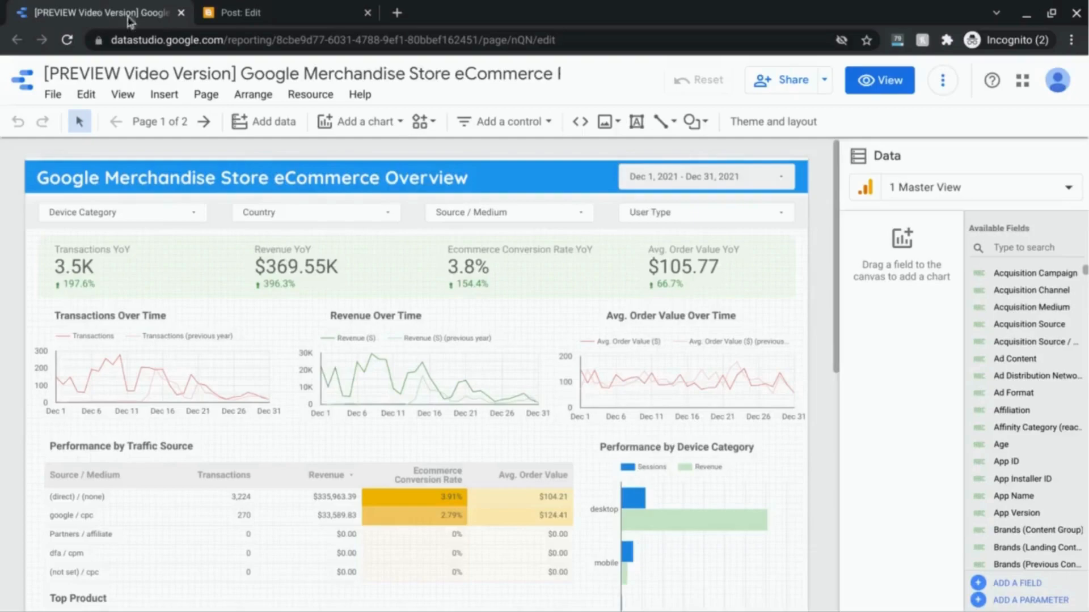
{"action": "left_click", "coordinate": [781, 82]}
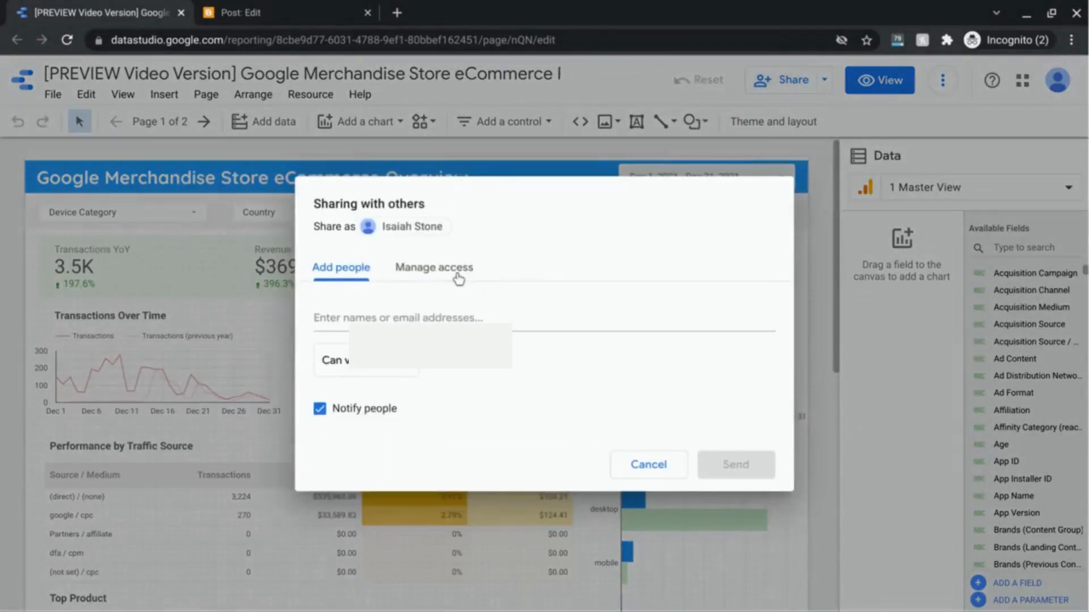
{"action": "left_click", "coordinate": [459, 278]}
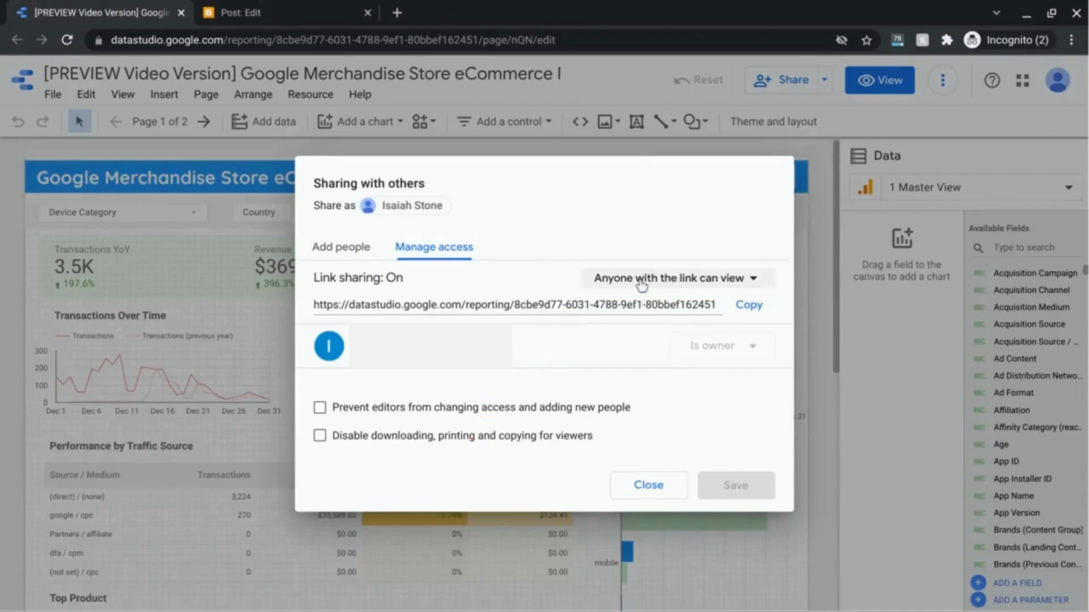
{"action": "left_click", "coordinate": [671, 281]}
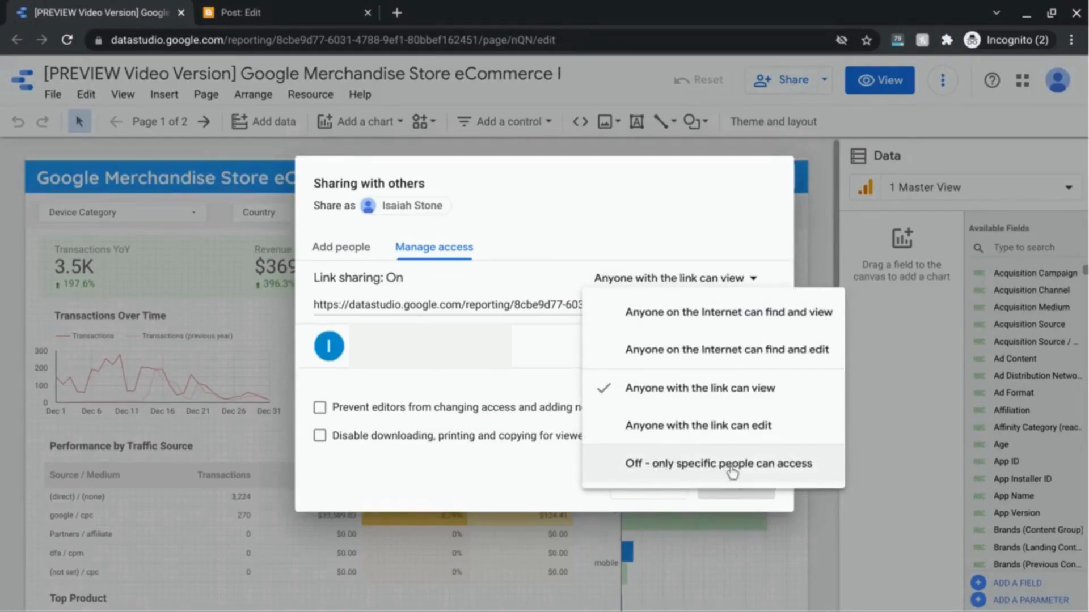
{"action": "left_click", "coordinate": [663, 390]}
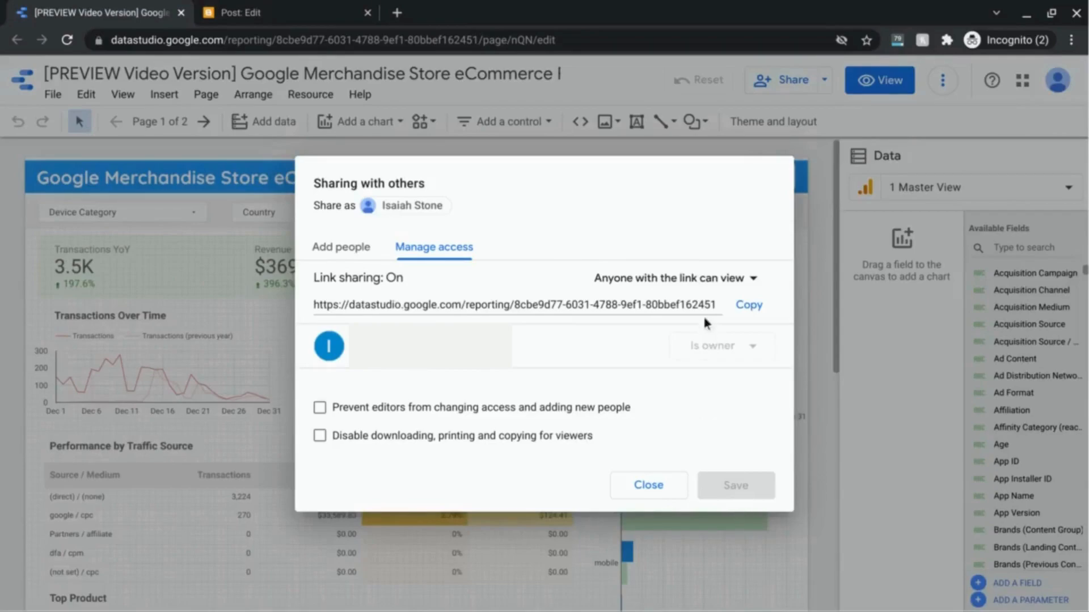
{"action": "left_click", "coordinate": [647, 488]}
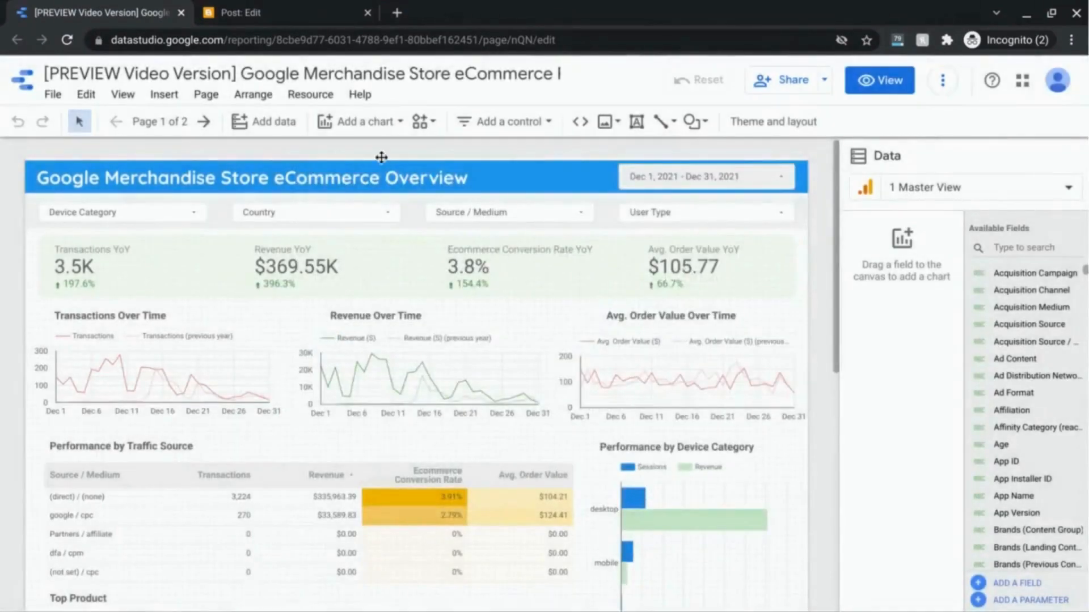
- Return to the Blogger post and preview it with the embedded report
{"action": "left_click", "coordinate": [295, 24]}
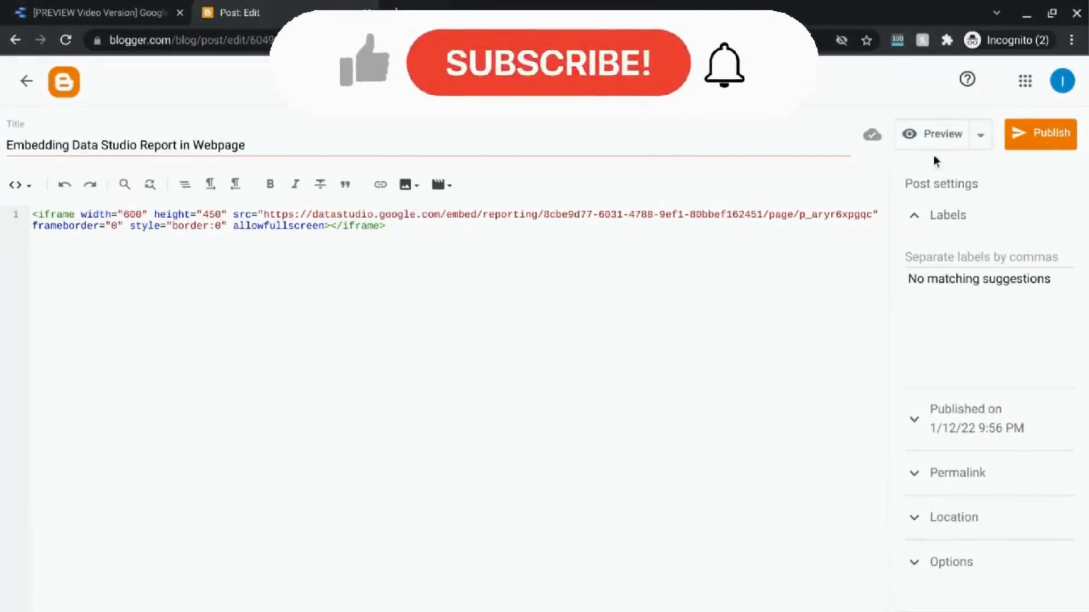
{"action": "left_click", "coordinate": [957, 146]}
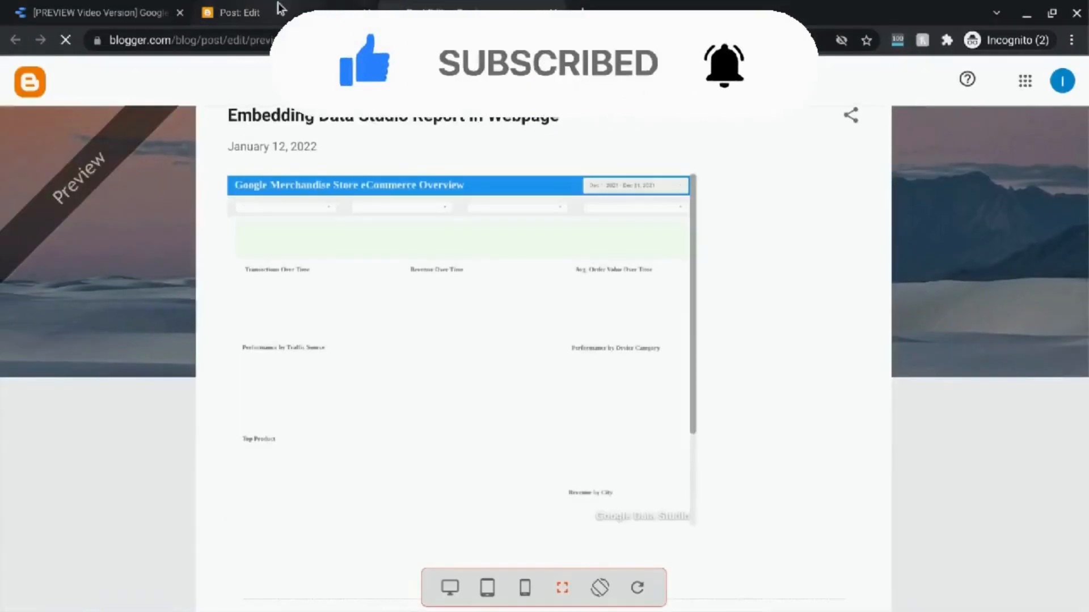
{"action": "left_click", "coordinate": [279, 8]}
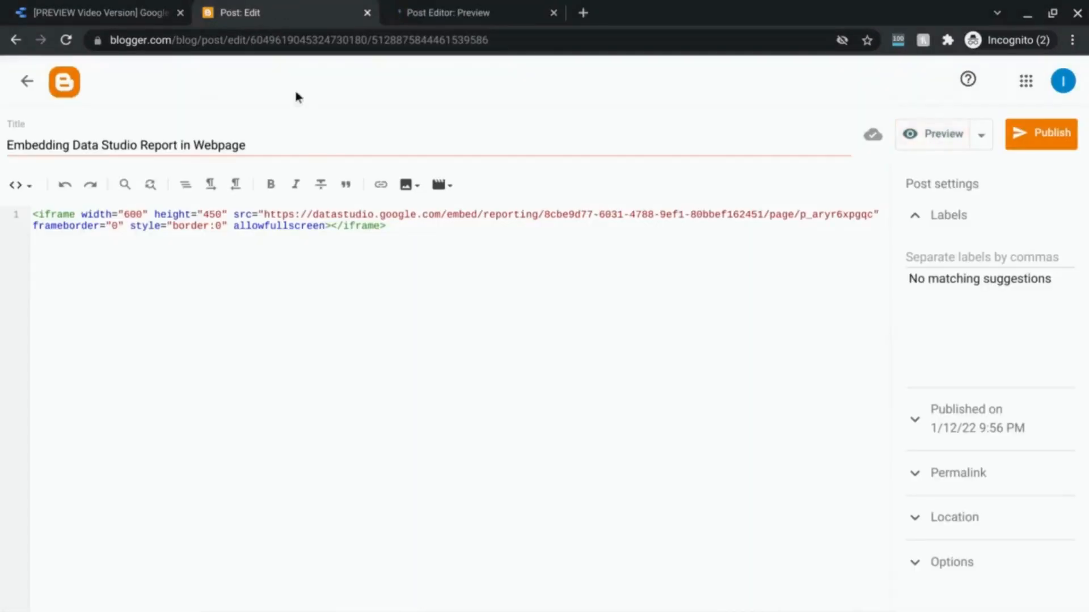
{"action": "left_click", "coordinate": [445, 8]}
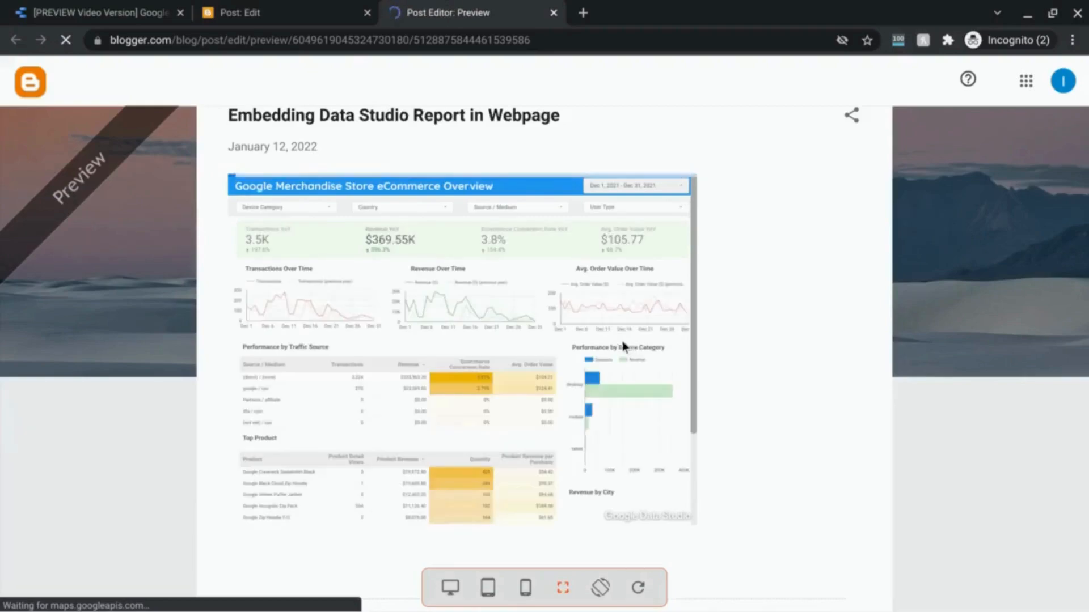
- Check how the embedded report appears in the post preview's tablet, smartphone and desktop layouts
{"action": "scroll", "coordinate": [552, 452], "scroll_direction": "down", "scroll_amount": 1}
{"action": "scroll", "coordinate": [552, 452], "scroll_direction": "up", "scroll_amount": 1}
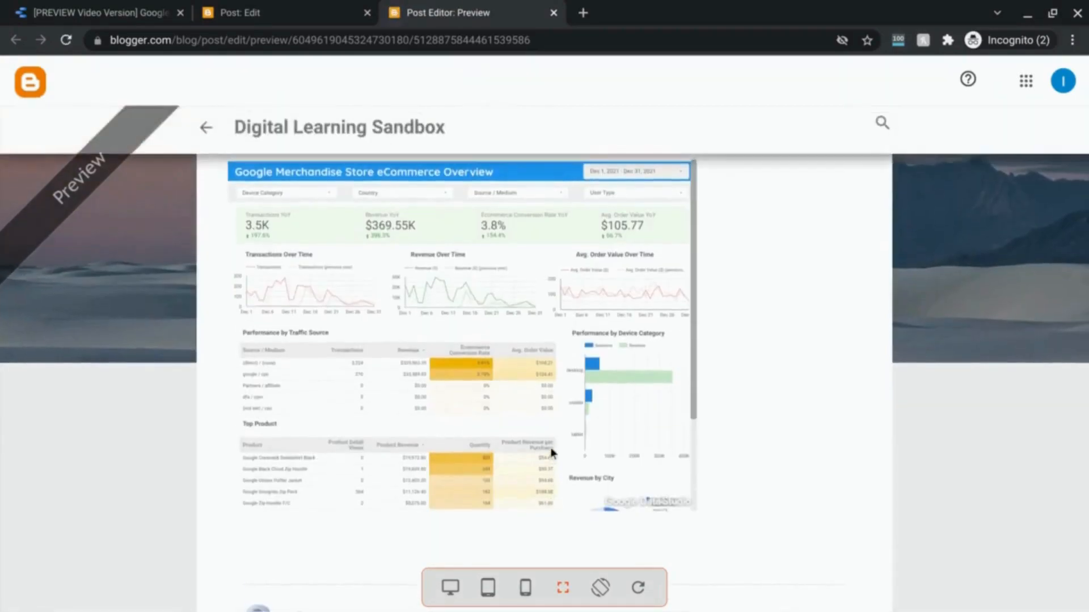
{"action": "left_click", "coordinate": [490, 590]}
{"action": "scroll", "coordinate": [621, 419], "scroll_direction": "up", "scroll_amount": 1}
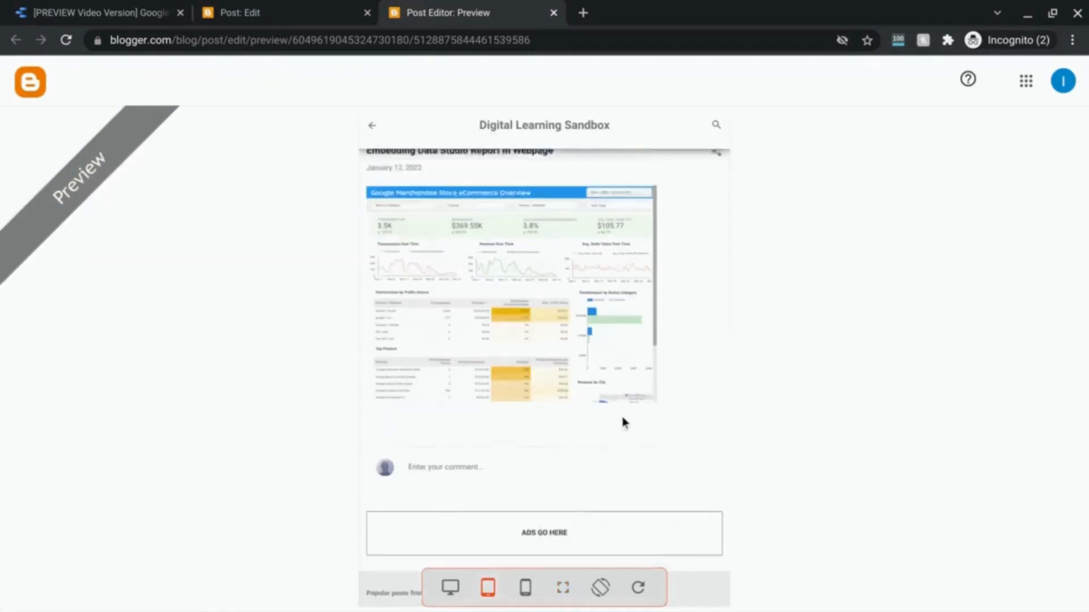
{"action": "left_click", "coordinate": [525, 587]}
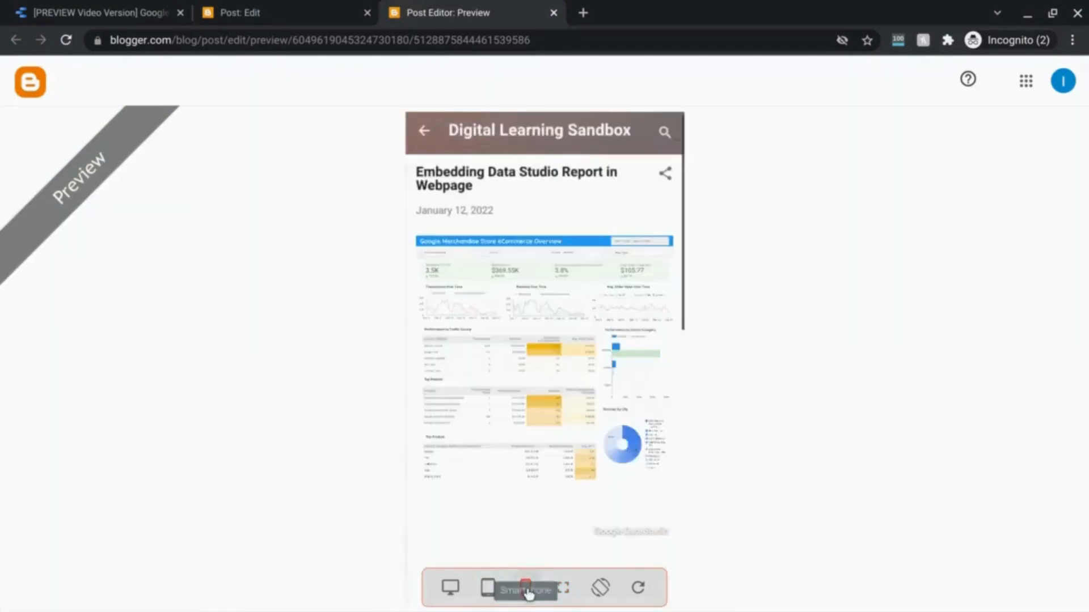
{"action": "scroll", "coordinate": [602, 285], "scroll_direction": "down", "scroll_amount": 1}
{"action": "scroll", "coordinate": [602, 285], "scroll_direction": "down", "scroll_amount": 3}
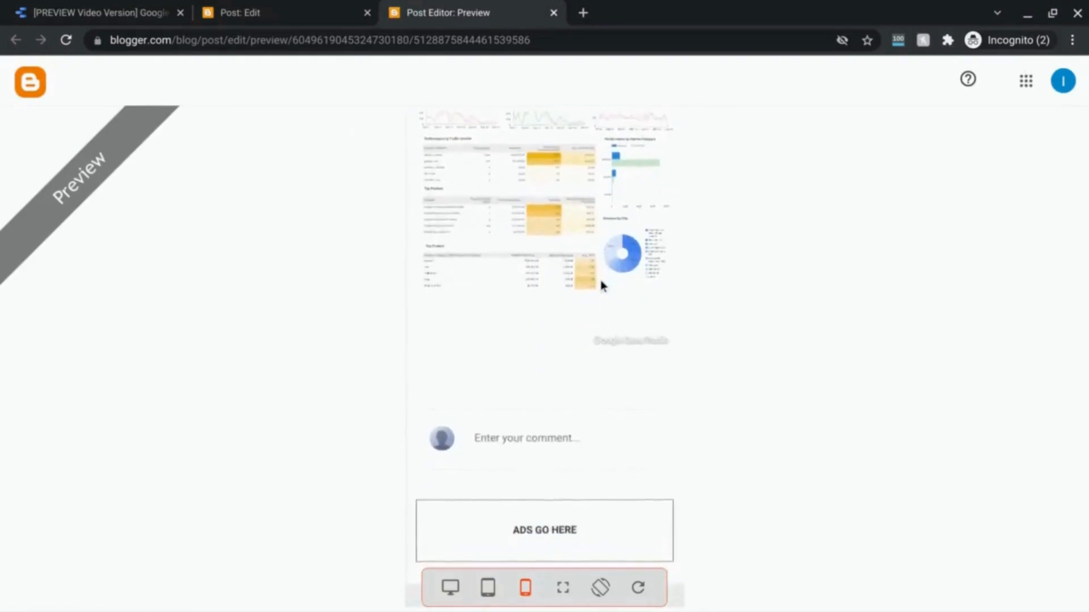
{"action": "scroll", "coordinate": [602, 285], "scroll_direction": "up", "scroll_amount": 3}
{"action": "scroll", "coordinate": [491, 340], "scroll_direction": "down", "scroll_amount": 1}
{"action": "scroll", "coordinate": [491, 341], "scroll_direction": "up", "scroll_amount": 2}
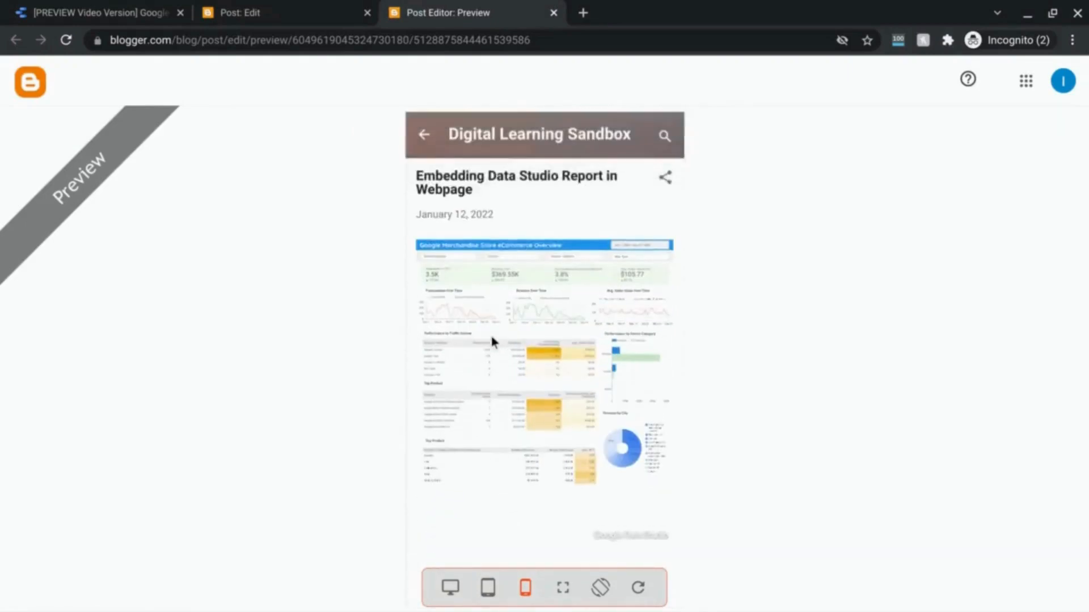
{"action": "left_click", "coordinate": [451, 588]}
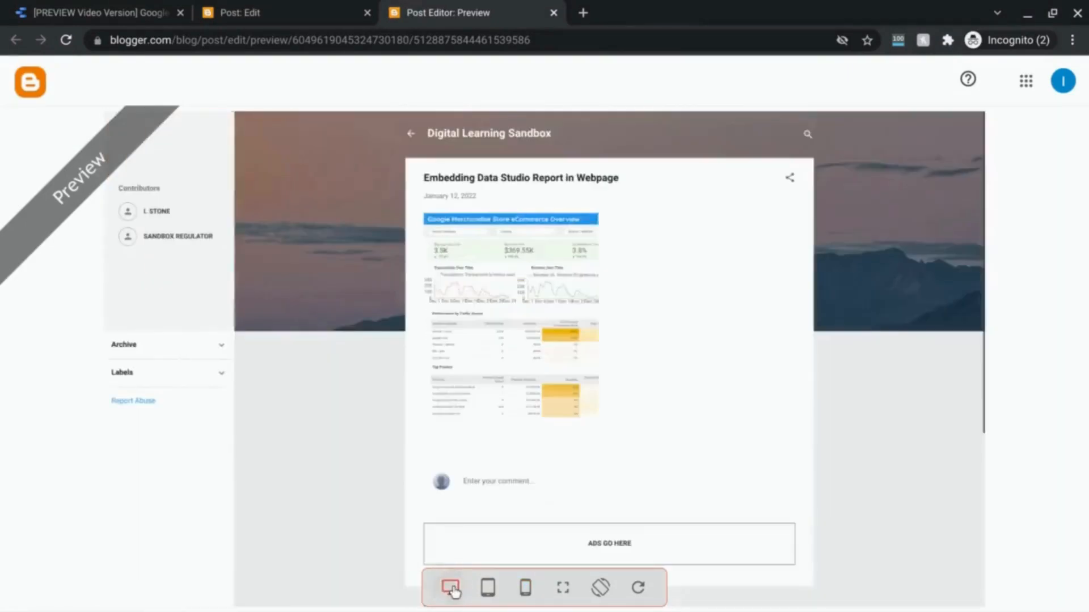
- Return to the post's HTML, set the iframe width to 100%, and preview the post with the resized report
{"action": "left_click", "coordinate": [280, 8]}
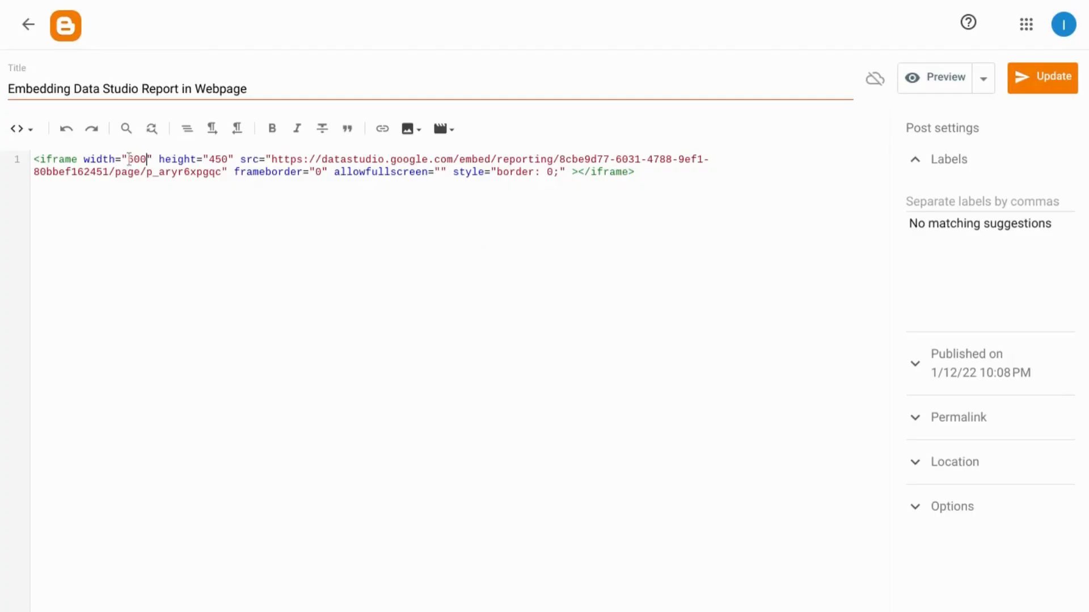
{"action": "left_click_drag", "start_coordinate": [130, 157], "coordinate": [148, 156]}
{"action": "type", "text": "100%"}
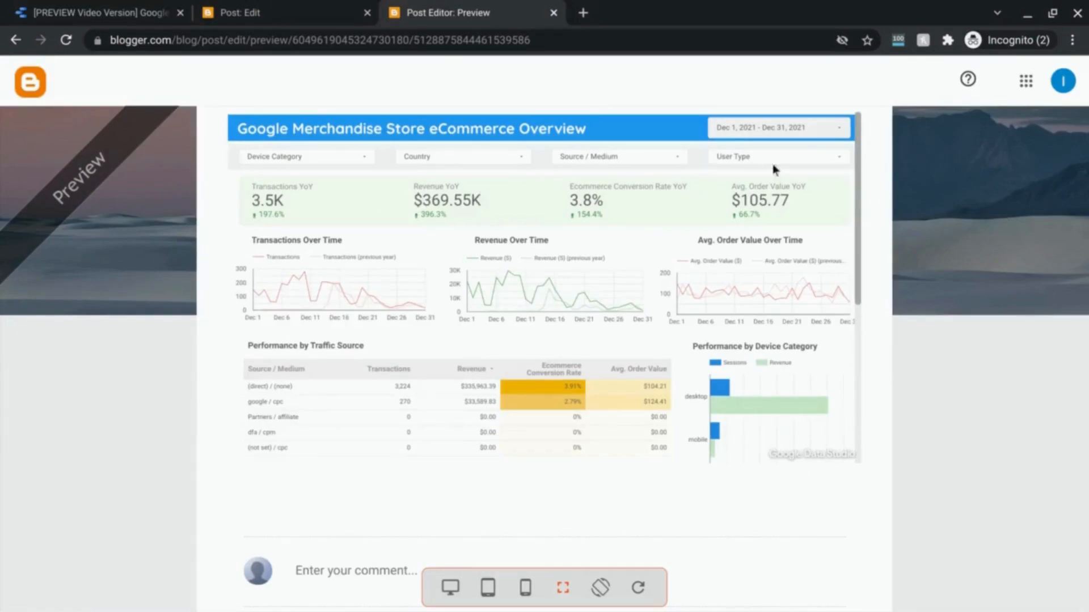
{"action": "scroll", "coordinate": [648, 225], "scroll_direction": "down", "scroll_amount": 1}
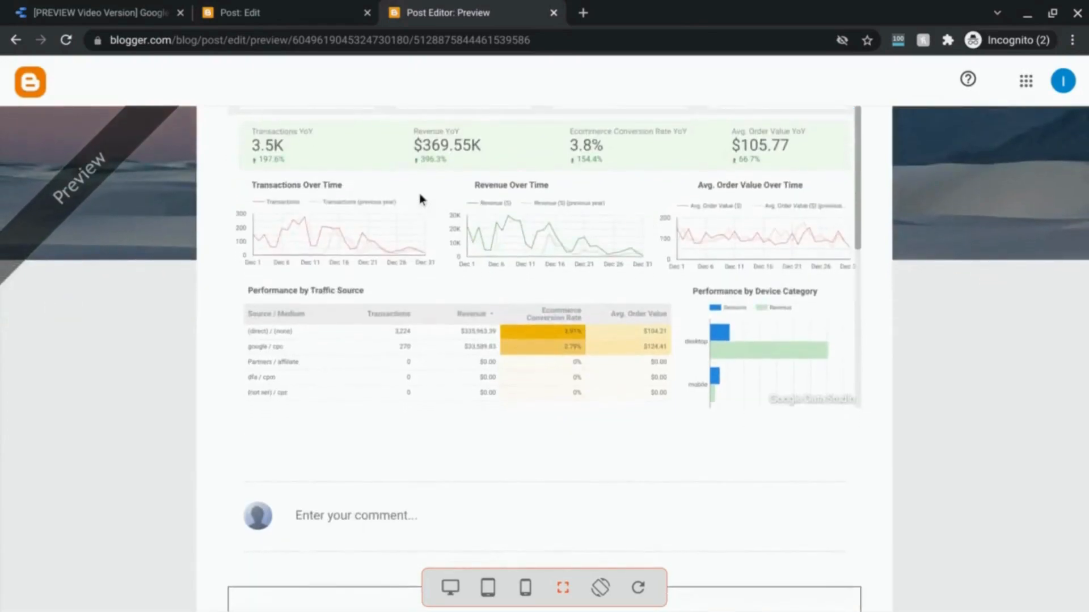
{"action": "scroll", "coordinate": [420, 198], "scroll_direction": "down", "scroll_amount": 1}
{"action": "scroll", "coordinate": [675, 318], "scroll_direction": "up", "scroll_amount": 3}
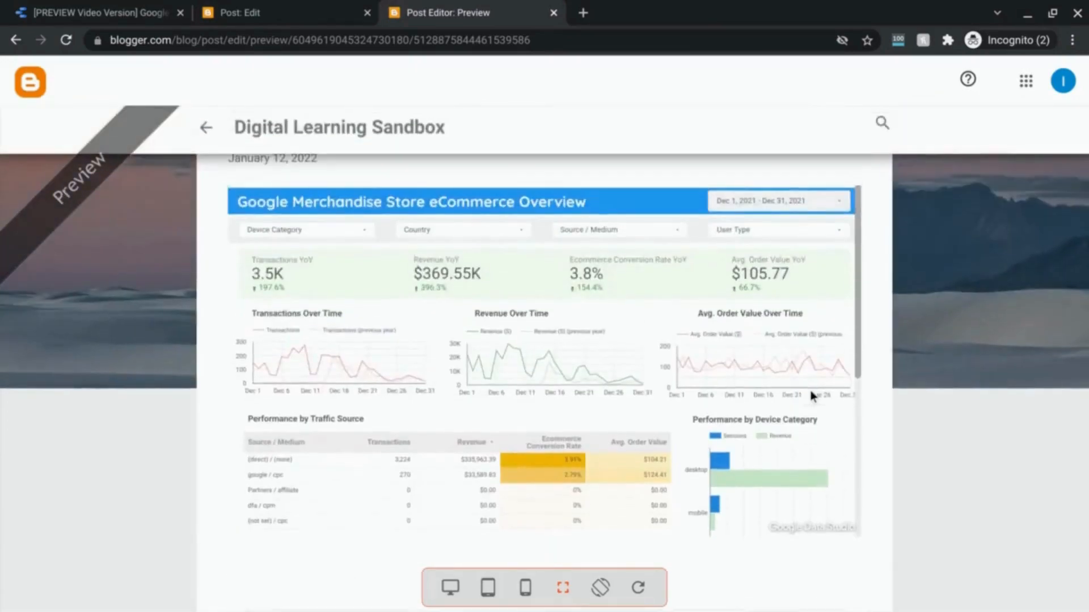
{"action": "scroll", "coordinate": [605, 295], "scroll_direction": "down", "scroll_amount": 1}
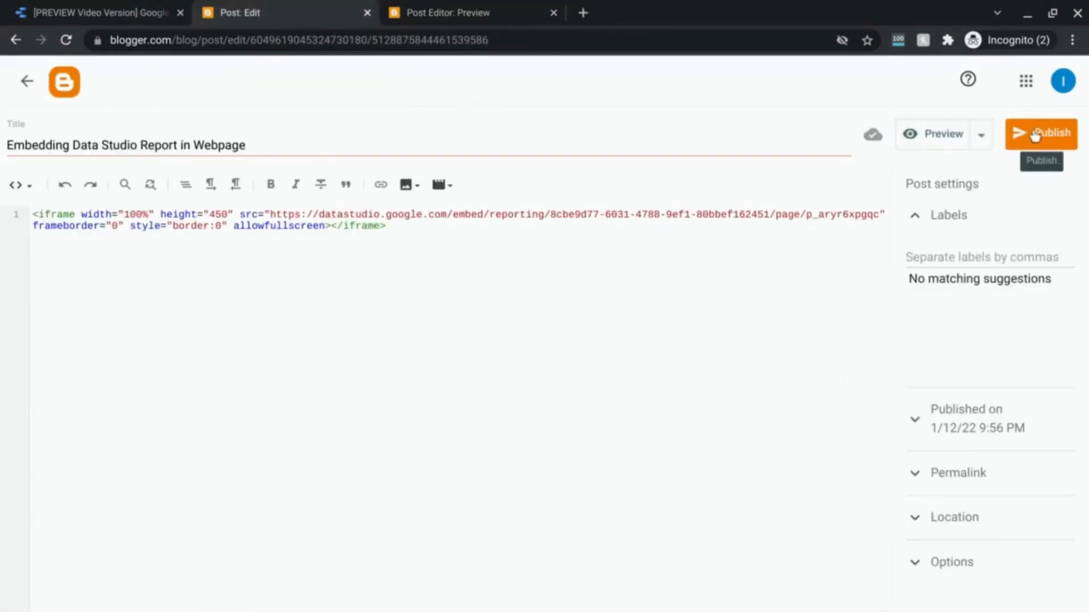
- Publish the post "Embedding Data Studio Report in Webpage" and open the live Digital Learning Sandbox blog
{"action": "left_click", "coordinate": [1034, 133]}
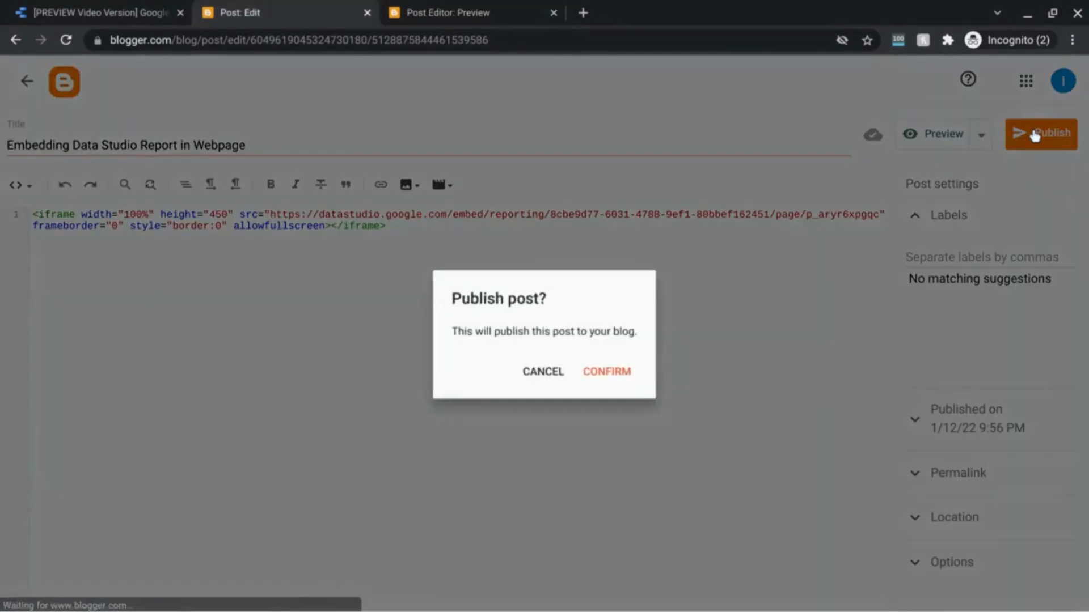
{"action": "left_click", "coordinate": [607, 372]}
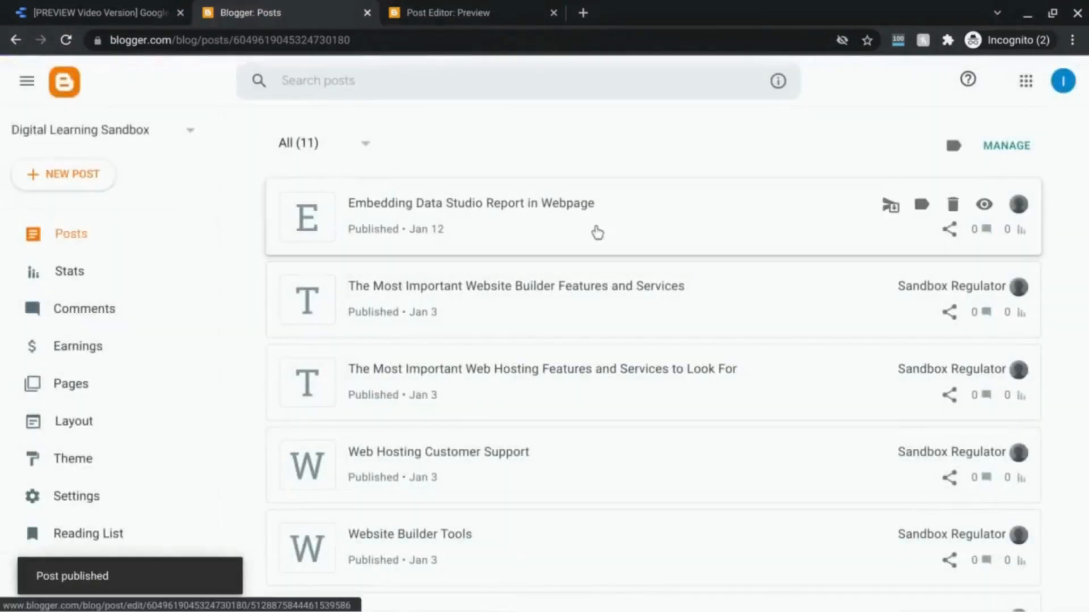
{"action": "left_click", "coordinate": [81, 578]}
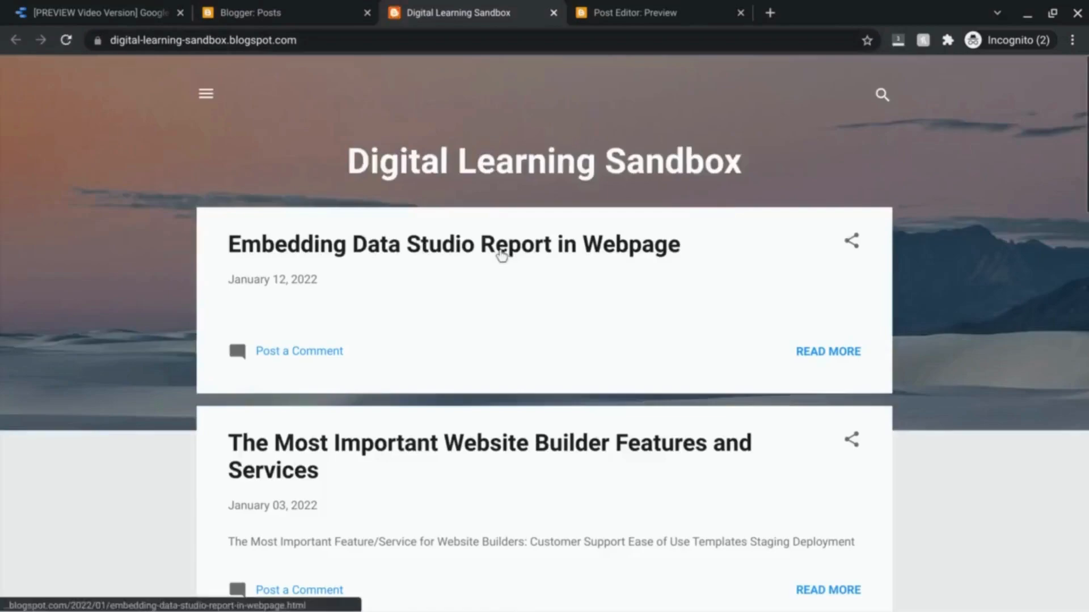
- Open the published "Embedding Data Studio Report in Webpage" post, look through the embedded report and show its page list
{"action": "left_click", "coordinate": [501, 255]}
{"action": "scroll", "coordinate": [567, 284], "scroll_direction": "down", "scroll_amount": 3}
{"action": "scroll", "coordinate": [568, 284], "scroll_direction": "down", "scroll_amount": 4}
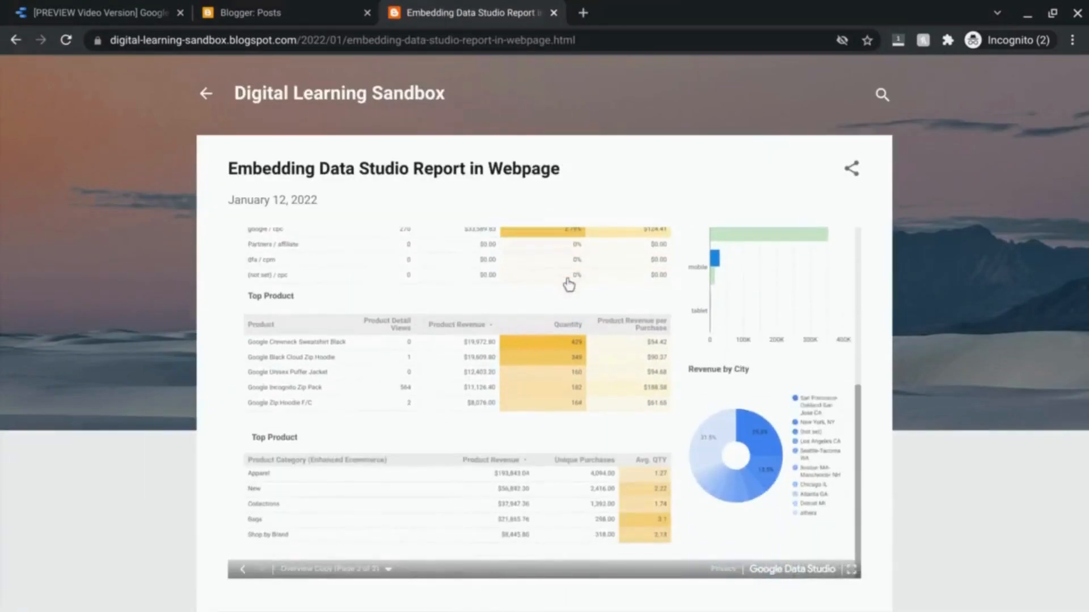
{"action": "scroll", "coordinate": [569, 285], "scroll_direction": "up", "scroll_amount": 7}
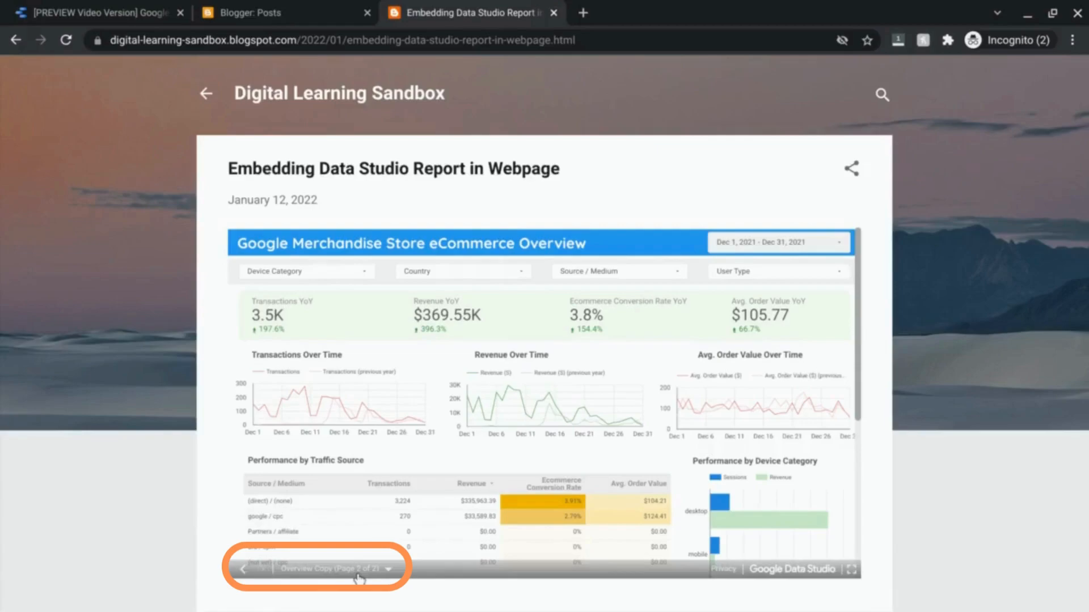
{"action": "left_click", "coordinate": [386, 571]}
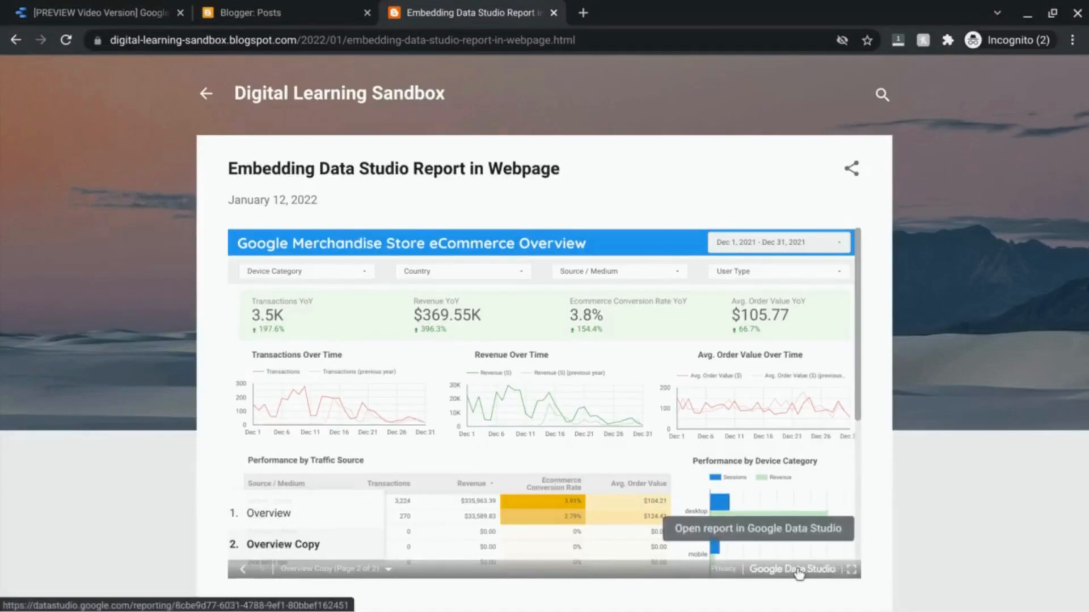
- View the embedded report in full screen, look through its charts and tables, and exit full screen
{"action": "left_click", "coordinate": [854, 571]}
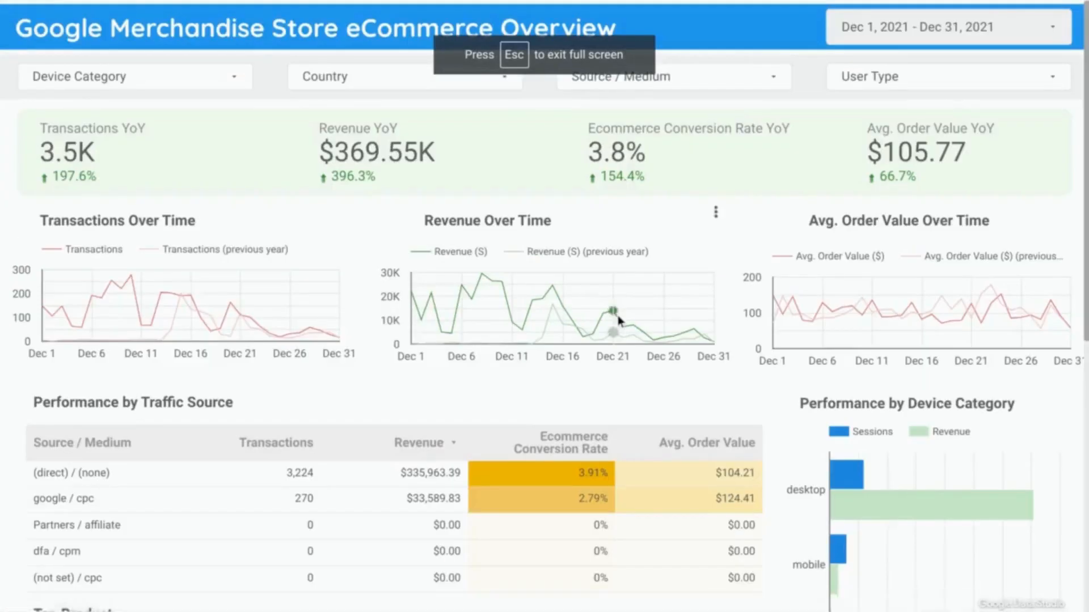
{"action": "scroll", "coordinate": [617, 315], "scroll_direction": "down", "scroll_amount": 2}
{"action": "scroll", "coordinate": [202, 380], "scroll_direction": "down", "scroll_amount": 3}
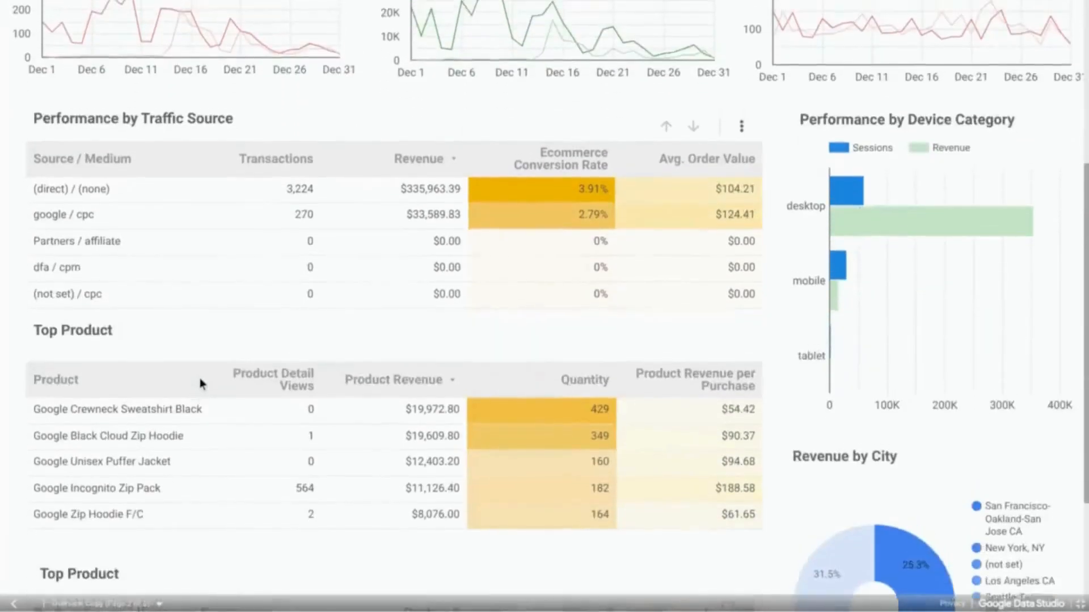
{"action": "scroll", "coordinate": [619, 462], "scroll_direction": "up", "scroll_amount": 4}
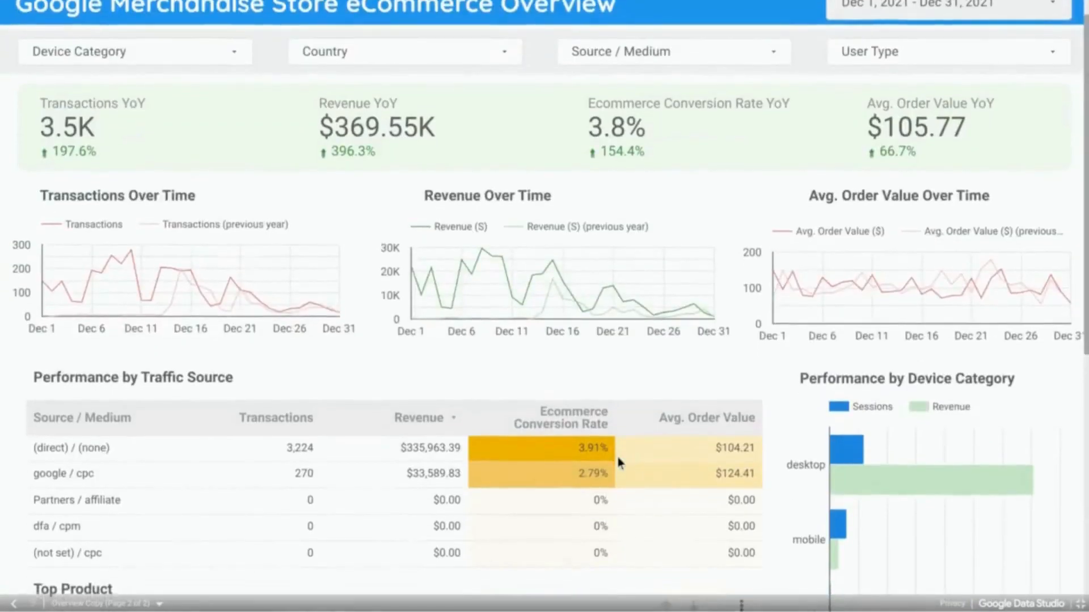
{"action": "left_click", "coordinate": [1080, 605]}
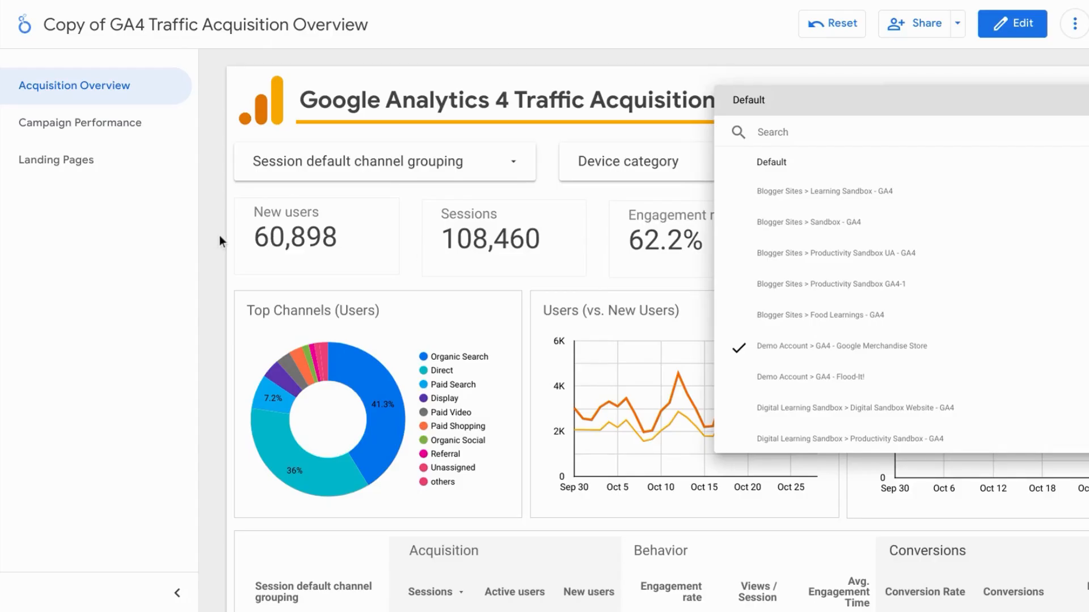
- Close the data source list in the "Copy of GA4 Traffic Acquisition Overview" report in Looker Studio
{"action": "left_click", "coordinate": [219, 236]}
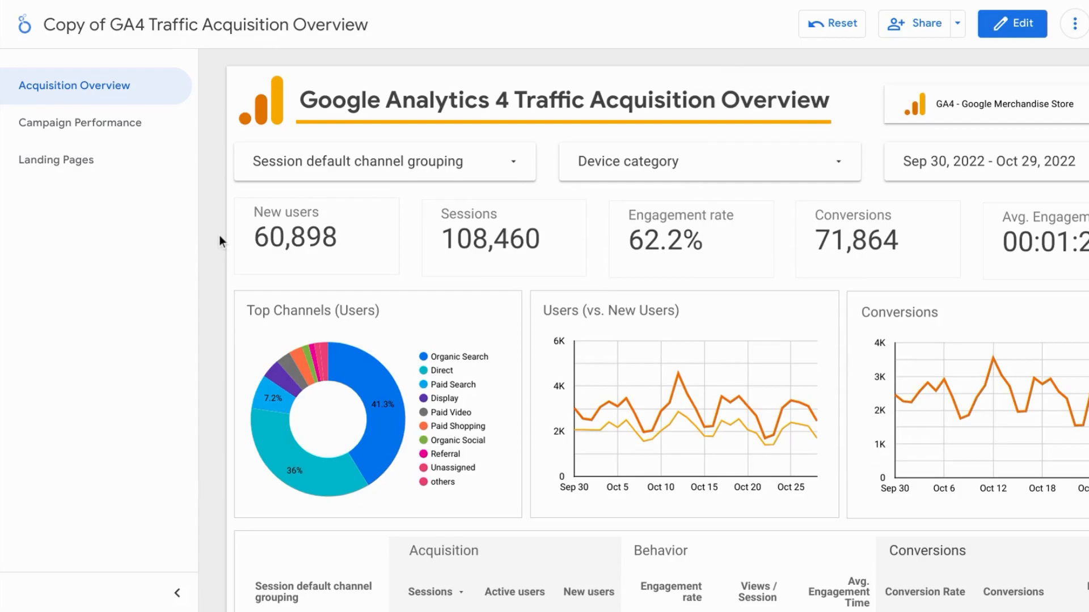